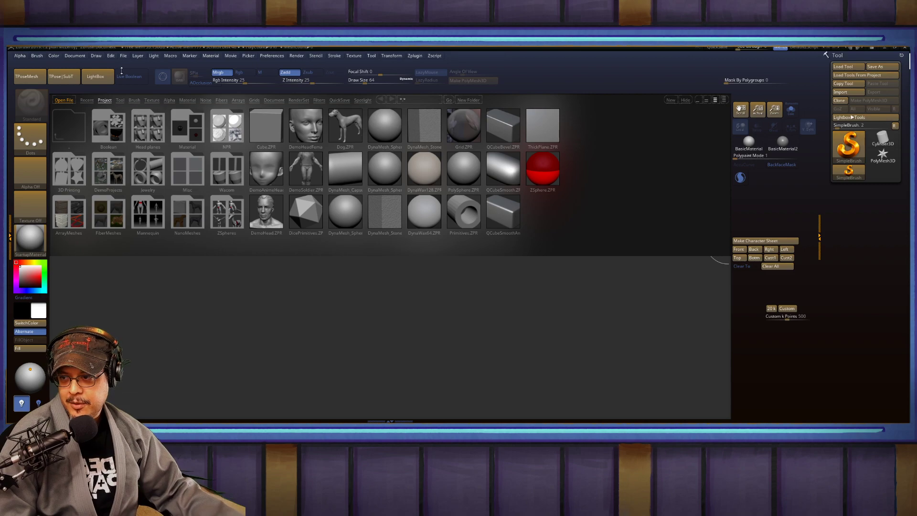
# Step: Load the 8HeadMan mannequin project from the Mannequin folder in LightBox
pyautogui.click(102, 79)
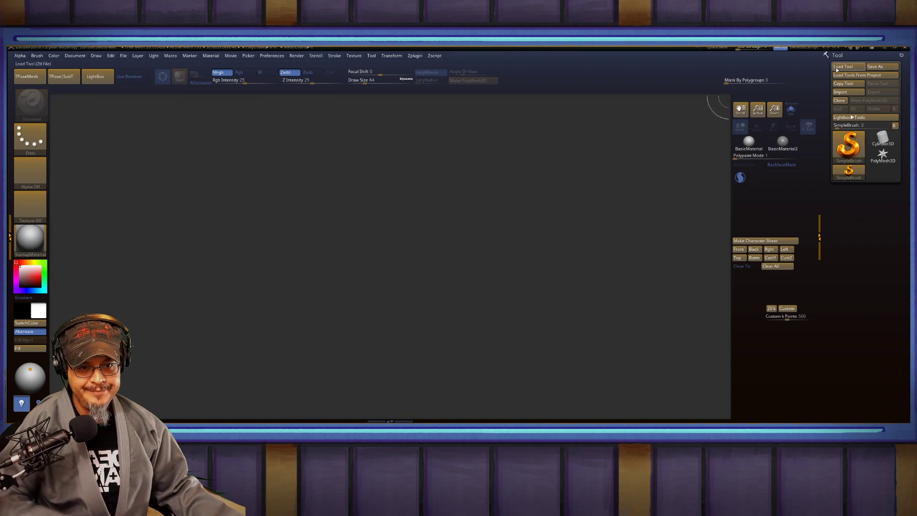
pyautogui.click(96, 82)
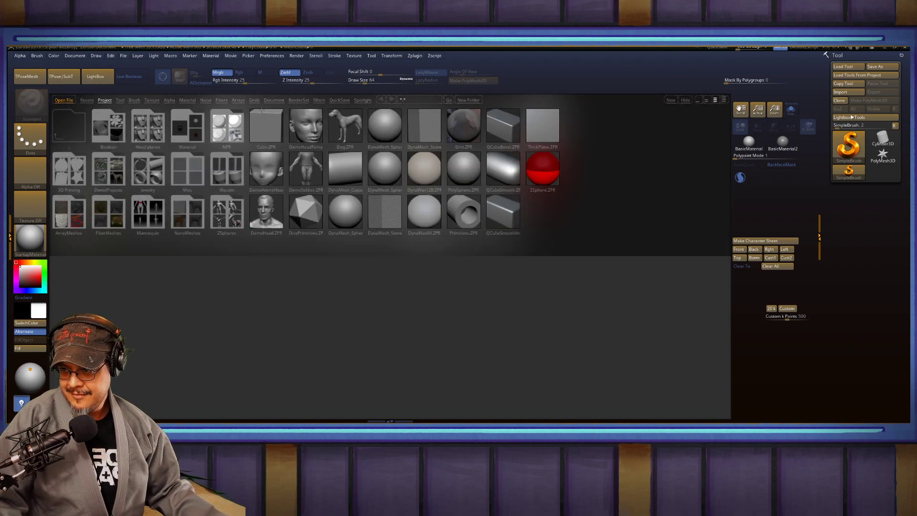
pyautogui.click(147, 214)
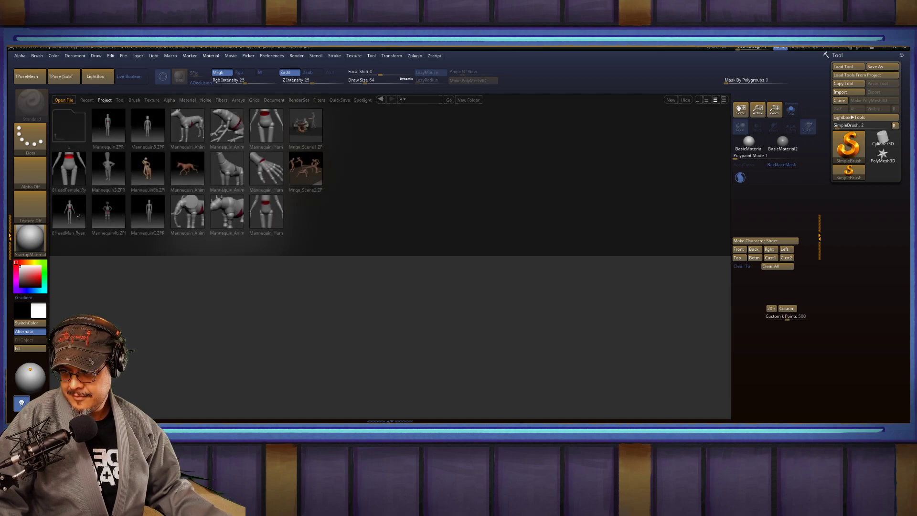
pyautogui.click(69, 221)
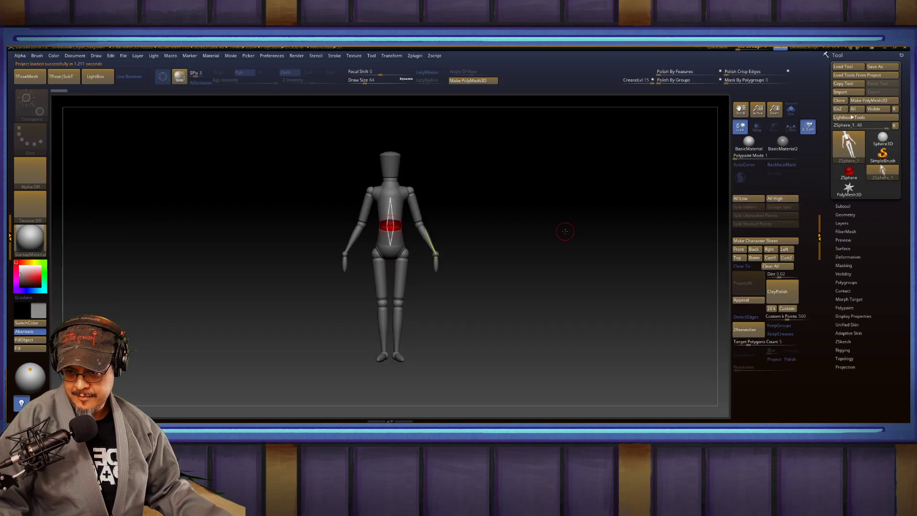
pyautogui.moveTo(565, 231); pyautogui.dragTo(529, 234)
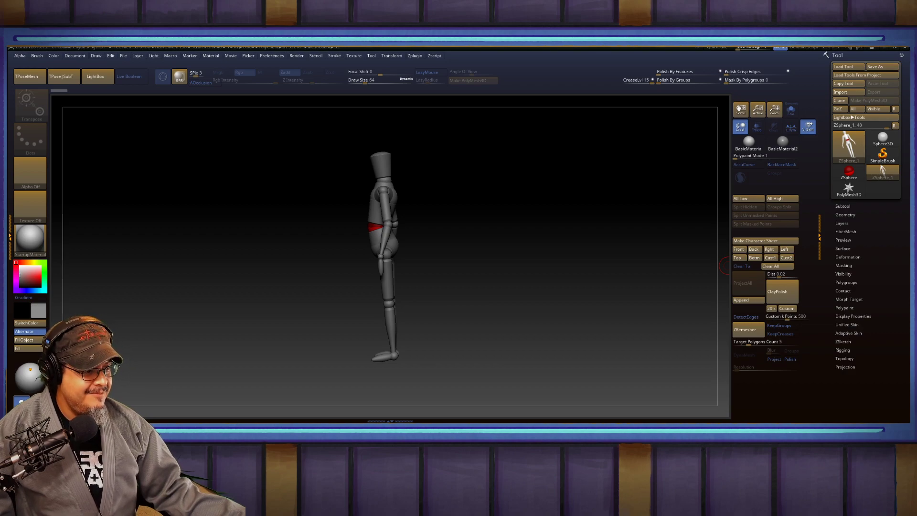
pyautogui.click(477, 331)
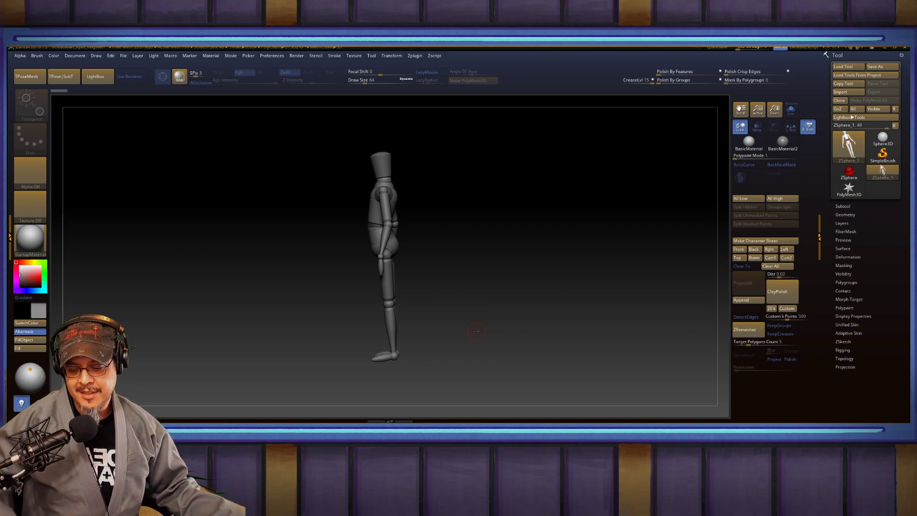
pyautogui.moveTo(517, 274); pyautogui.dragTo(620, 220)
pyautogui.press('f')
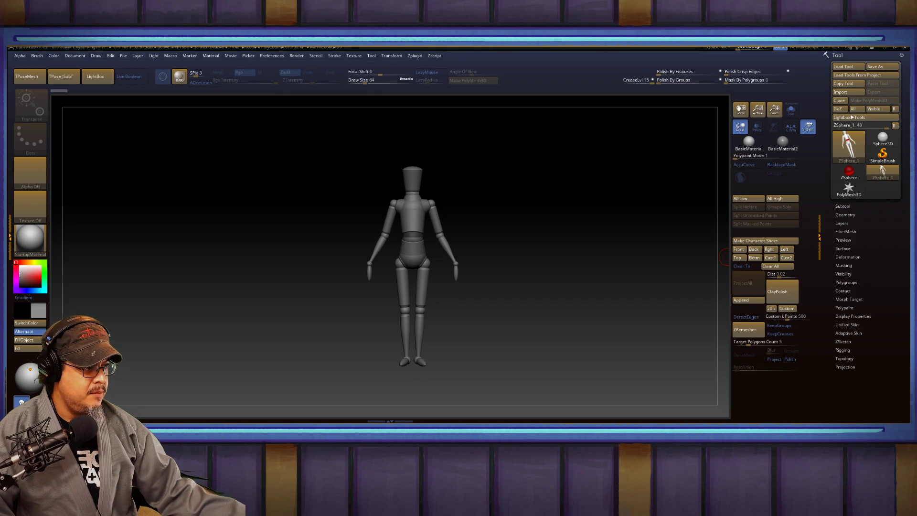
# Step: Switch to the browser and look through The Art of ThunderCats album in full screen for character and pose references
pyautogui.hotkey('alt', 'Tab')
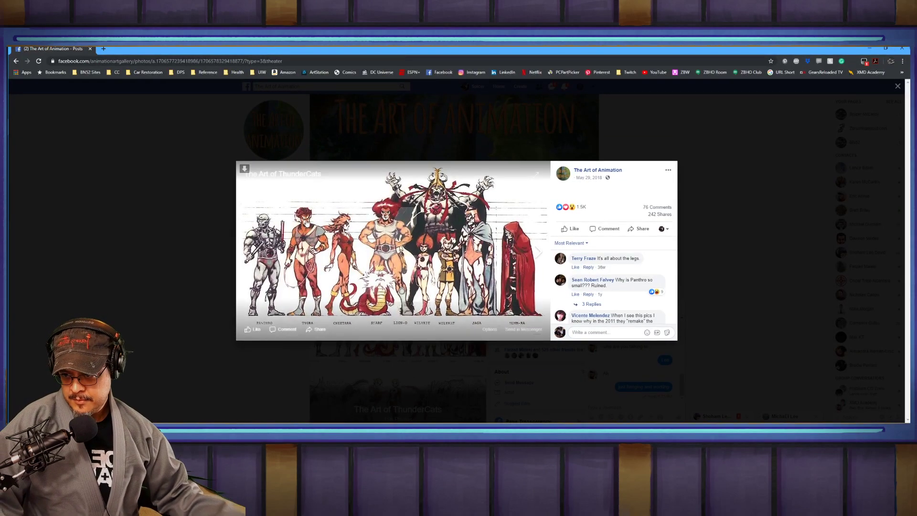
pyautogui.click(536, 174)
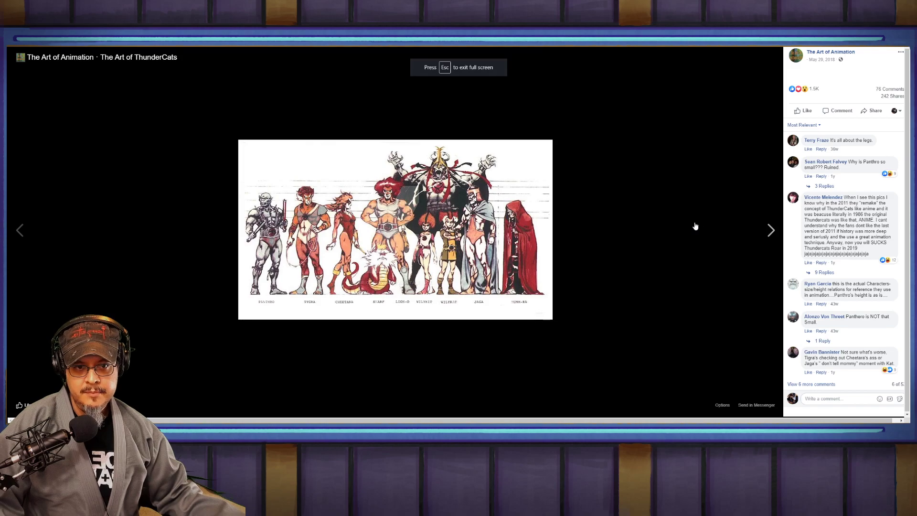
pyautogui.click(768, 230)
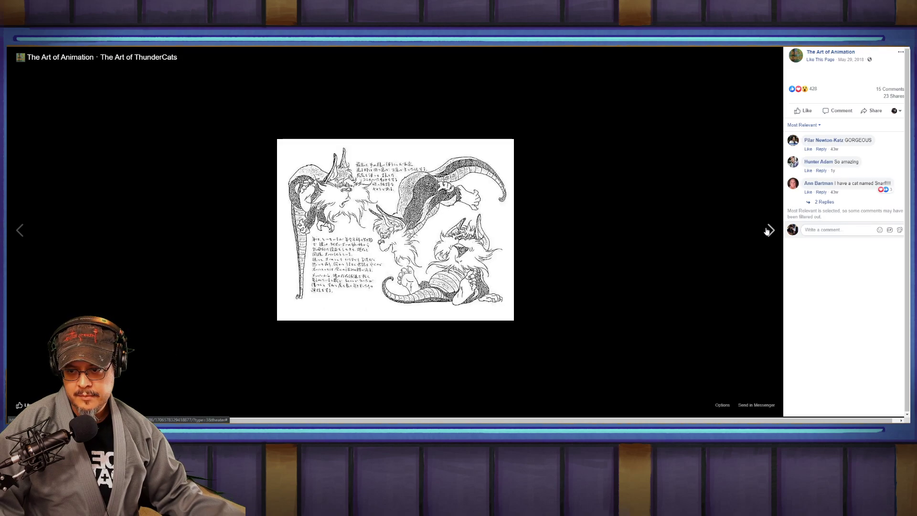
pyautogui.click(767, 230)
pyautogui.click(767, 230)
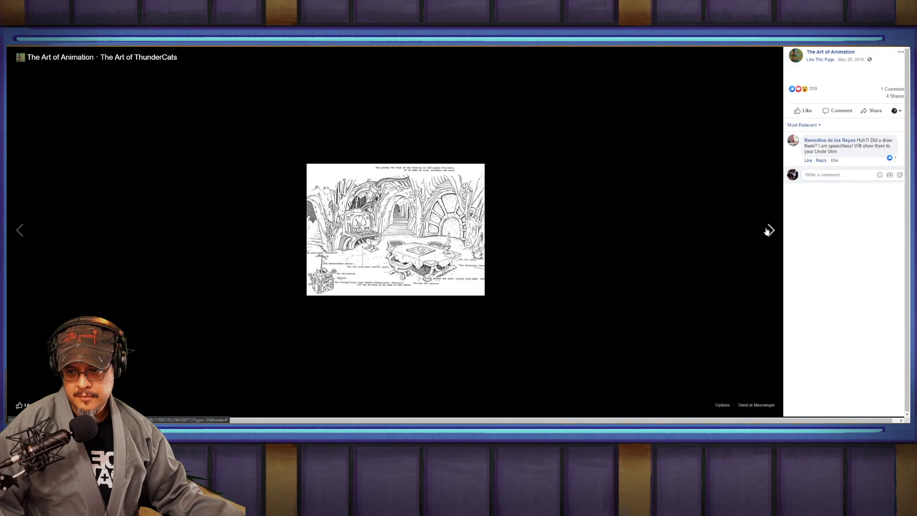
pyautogui.click(767, 230)
pyautogui.click(767, 230)
pyautogui.click(768, 231)
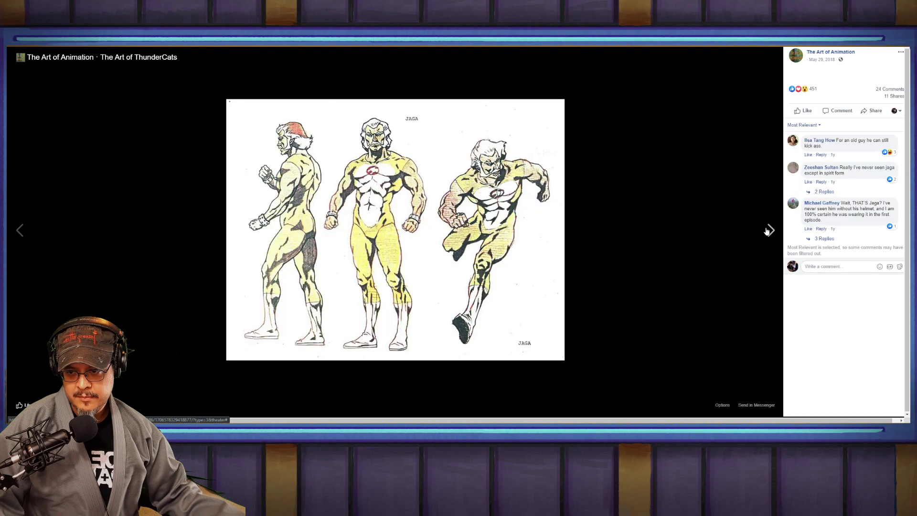
pyautogui.click(767, 231)
pyautogui.click(768, 230)
pyautogui.click(768, 231)
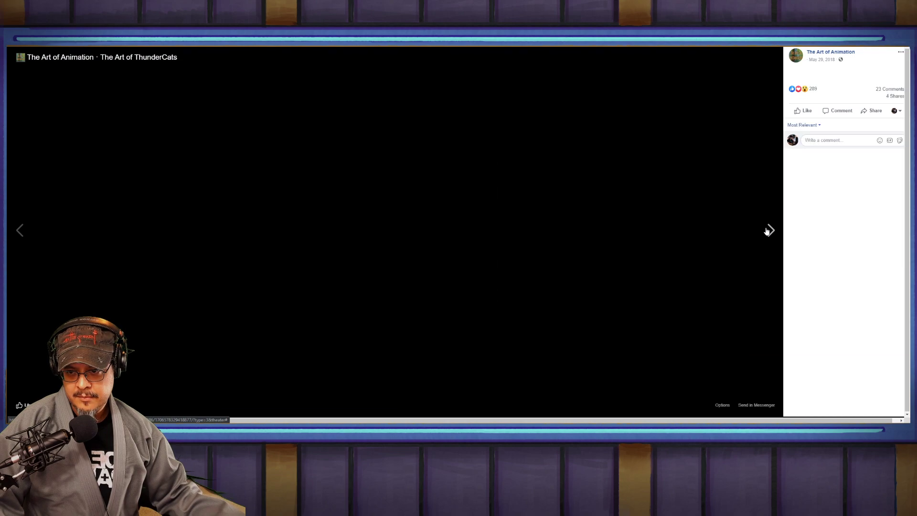
pyautogui.click(767, 230)
pyautogui.click(767, 230)
pyautogui.click(767, 230)
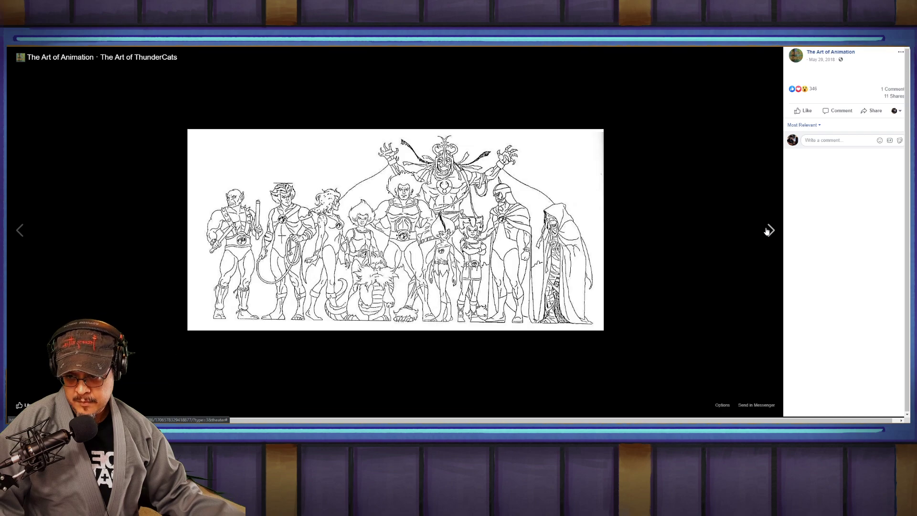
pyautogui.click(768, 230)
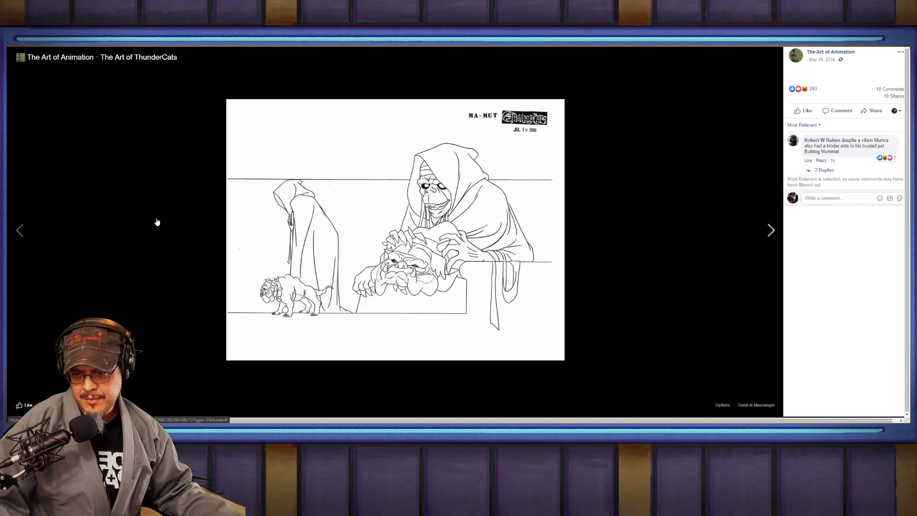
pyautogui.click(768, 231)
pyautogui.click(769, 230)
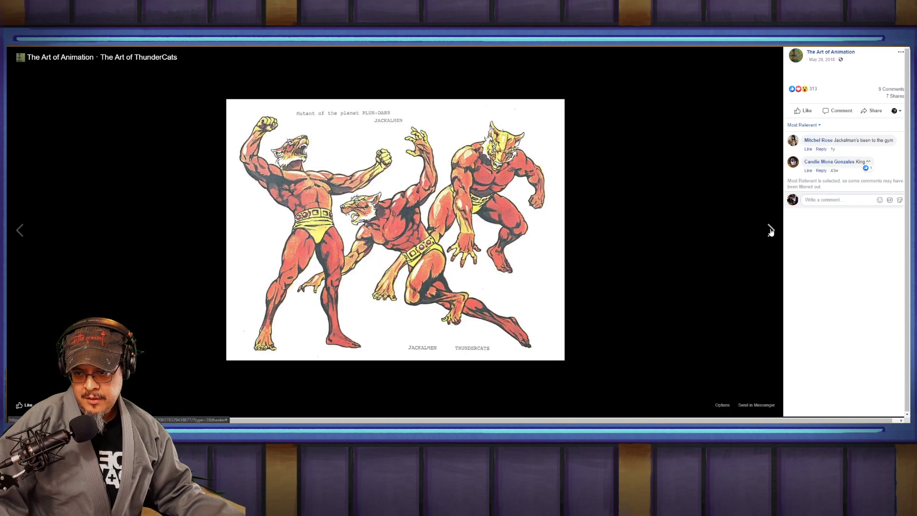
pyautogui.click(770, 231)
pyautogui.click(770, 231)
pyautogui.click(770, 231)
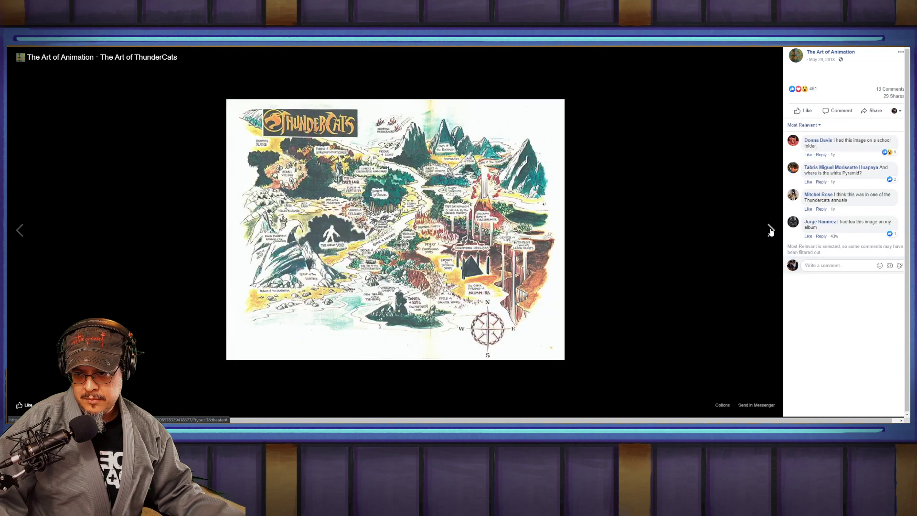
pyautogui.click(770, 231)
pyautogui.click(769, 231)
pyautogui.moveTo(770, 232); pyautogui.dragTo(610, 144)
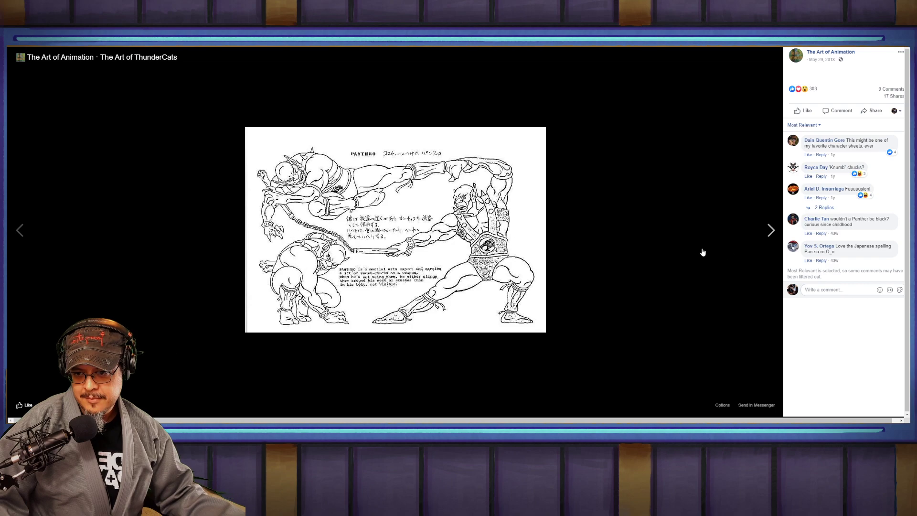
pyautogui.click(770, 232)
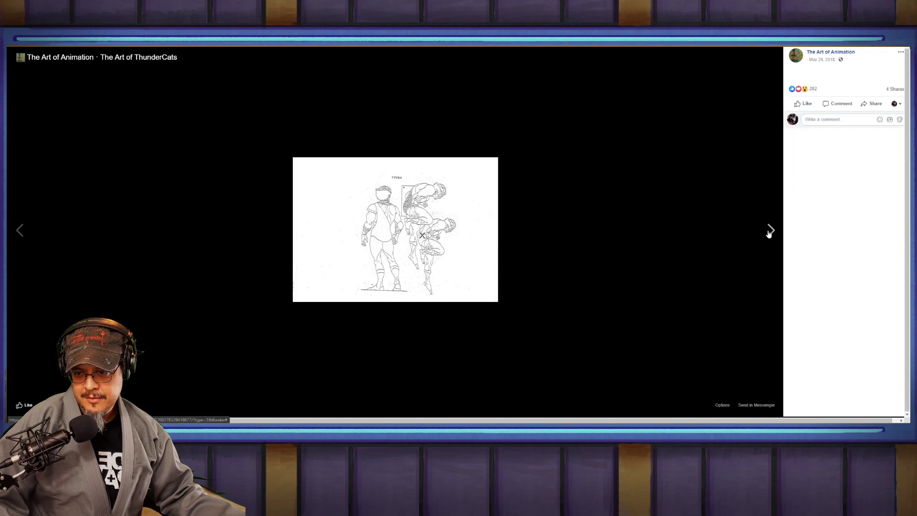
pyautogui.click(769, 233)
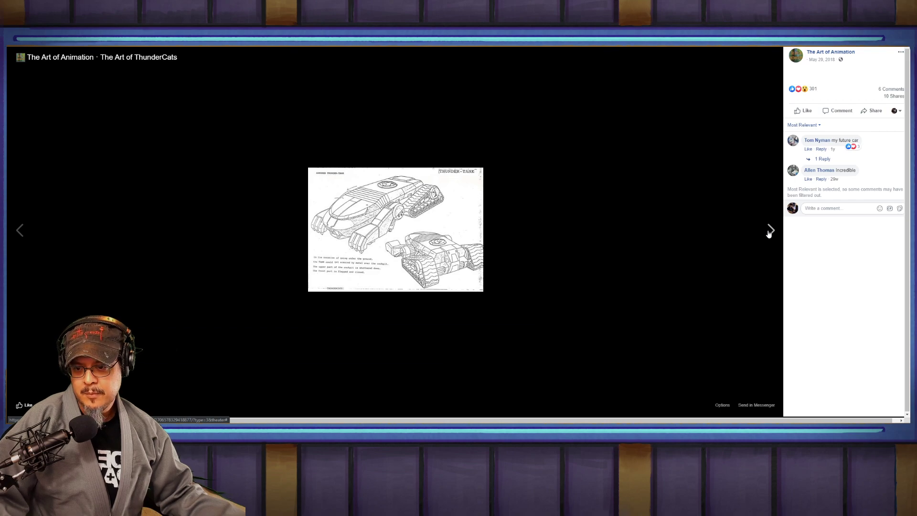
pyautogui.click(769, 232)
pyautogui.click(768, 233)
pyautogui.click(768, 232)
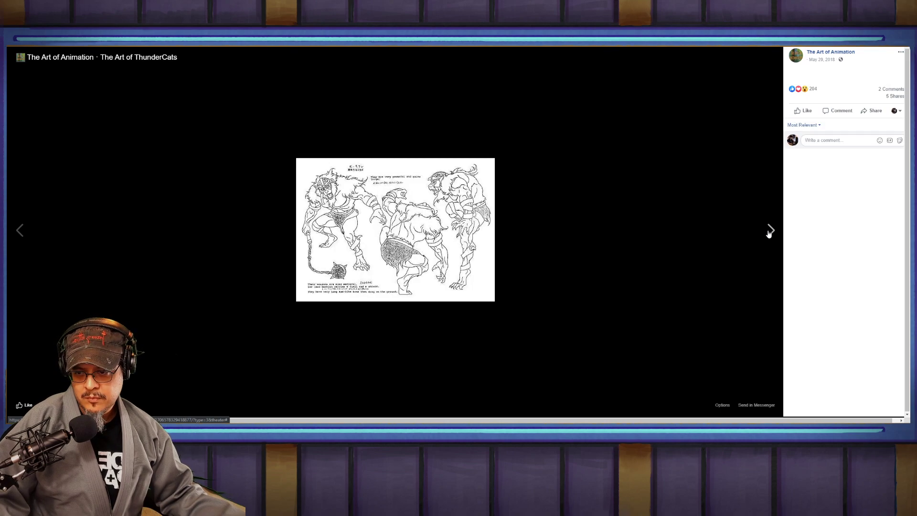
pyautogui.click(769, 233)
pyautogui.click(768, 232)
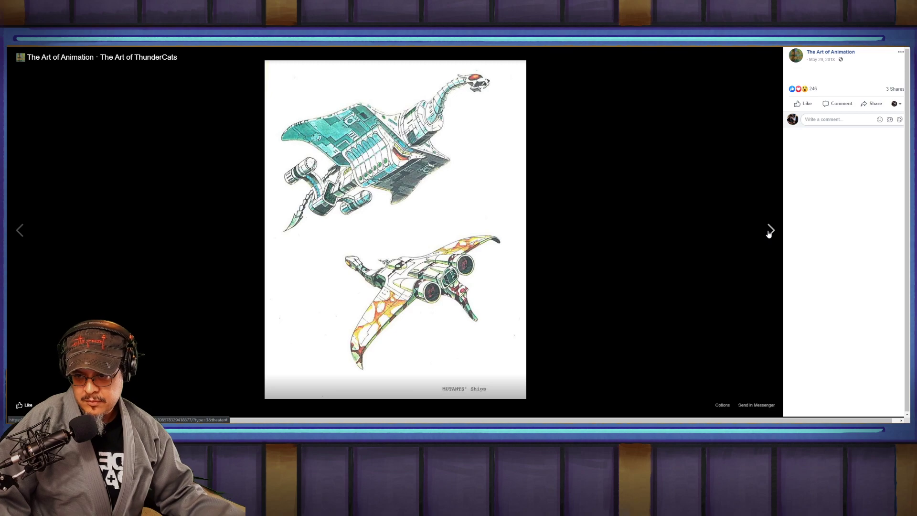
pyautogui.click(769, 233)
pyautogui.click(768, 232)
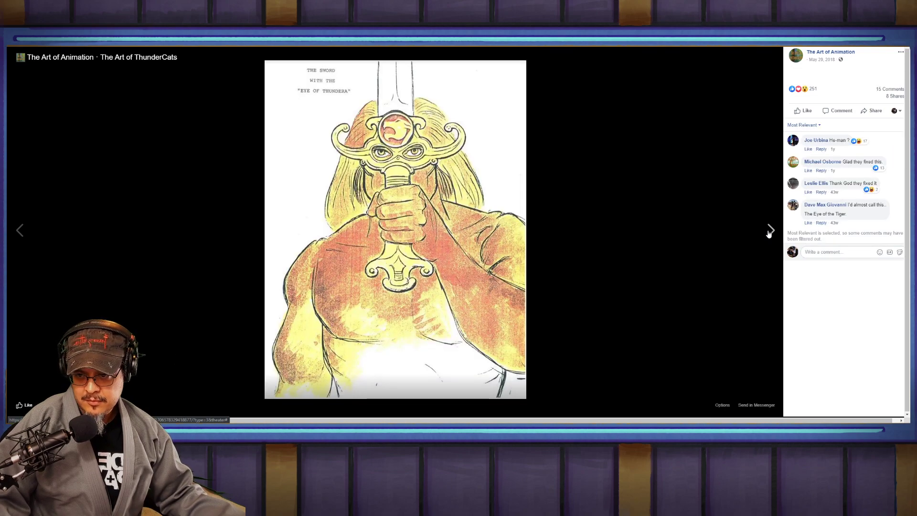
pyautogui.click(769, 232)
pyautogui.click(769, 233)
pyautogui.click(769, 232)
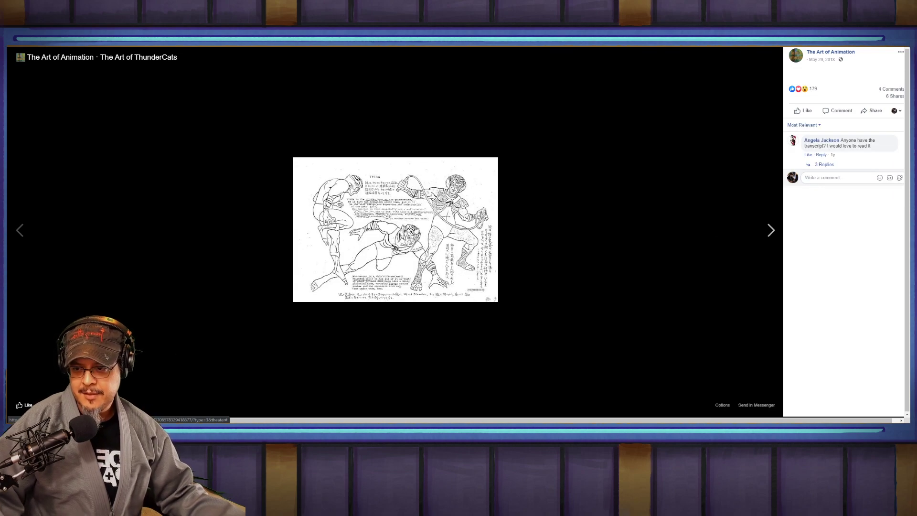
# Step: Launch PureRef and bring up the black-and-white martial artist photo as an enlarged floating pose reference
pyautogui.press('super')
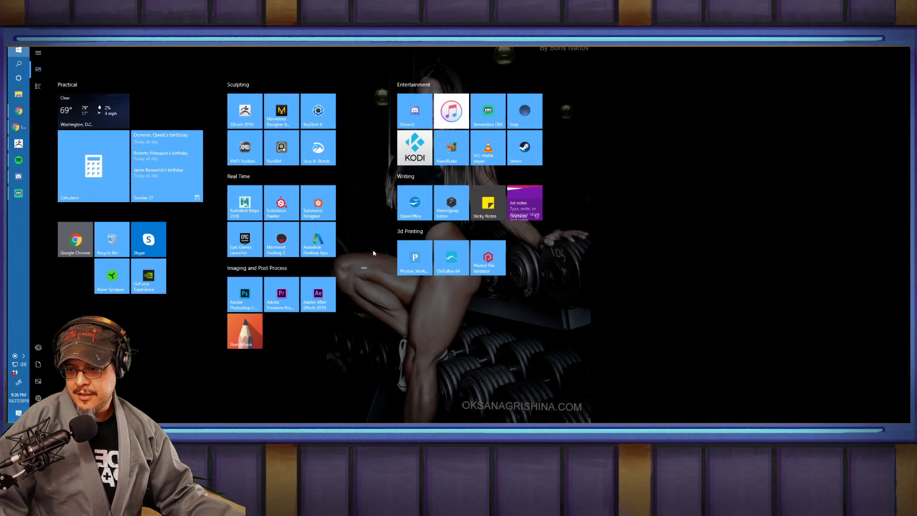
pyautogui.click(288, 162)
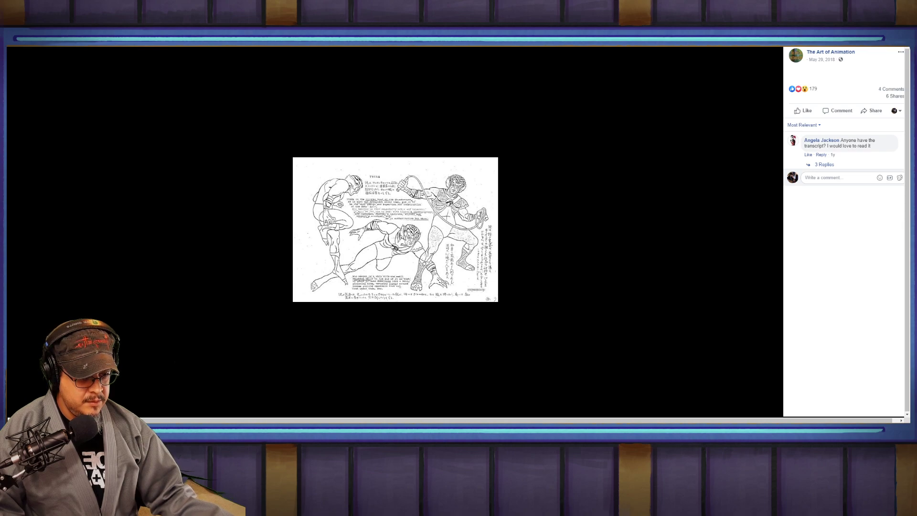
pyautogui.moveTo(916, 160); pyautogui.dragTo(610, 118, button='right')
pyautogui.scroll(5, 598, 200)
pyautogui.moveTo(554, 293); pyautogui.dragTo(614, 194, button='middle')
pyautogui.scroll(3, 583, 190)
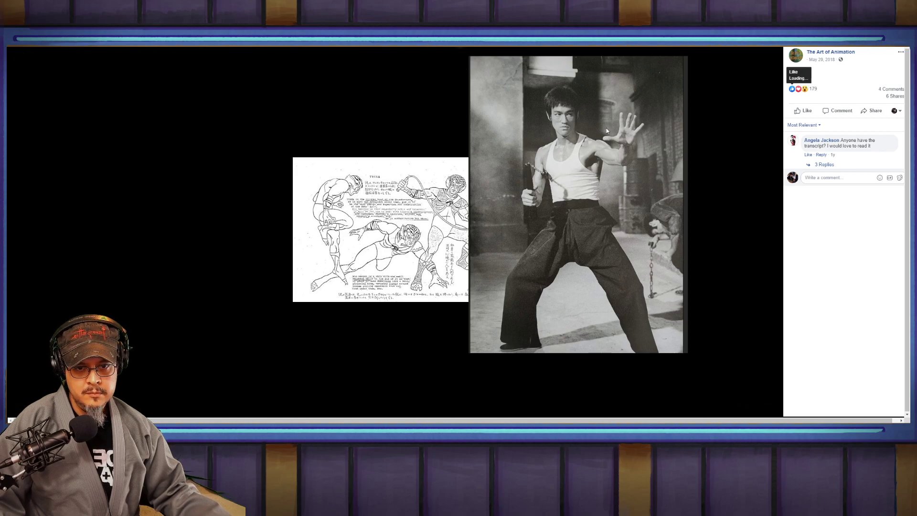
# Step: Close the ThunderCats album page and place the reference photo beside the mannequin on the ZBrush canvas
pyautogui.hotkey('alt', 'Tab')
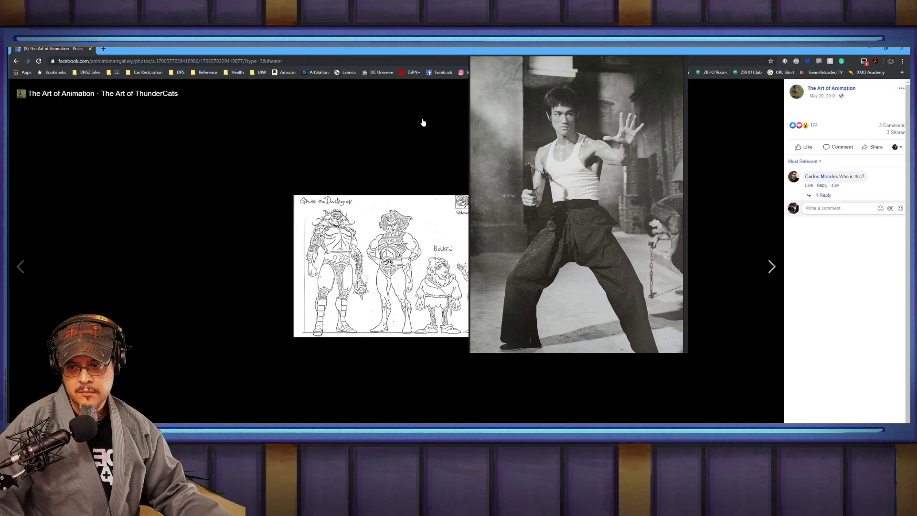
pyautogui.click(90, 48)
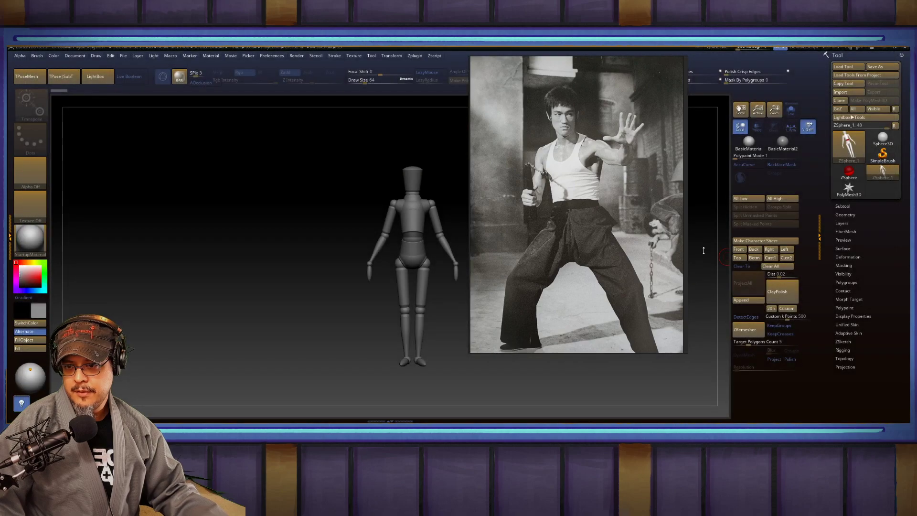
pyautogui.moveTo(617, 278); pyautogui.dragTo(652, 320, button='right')
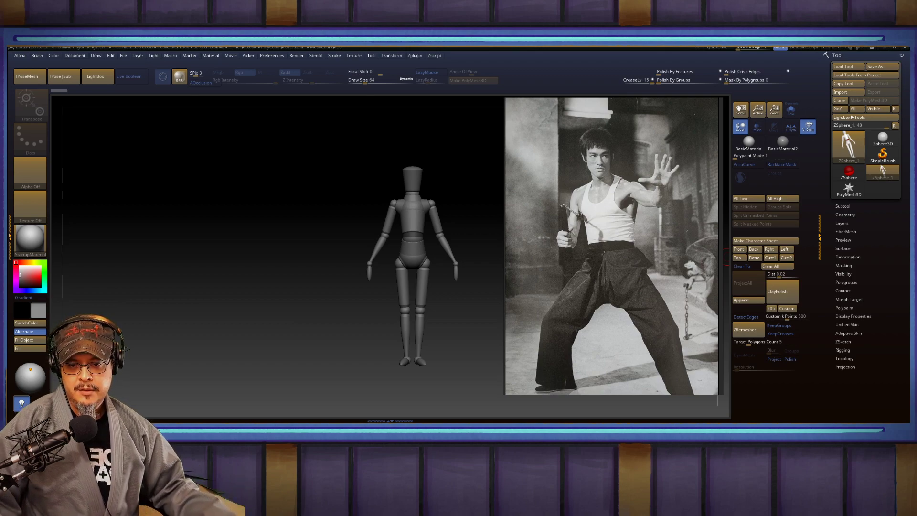
pyautogui.moveTo(608, 238); pyautogui.dragTo(165, 243)
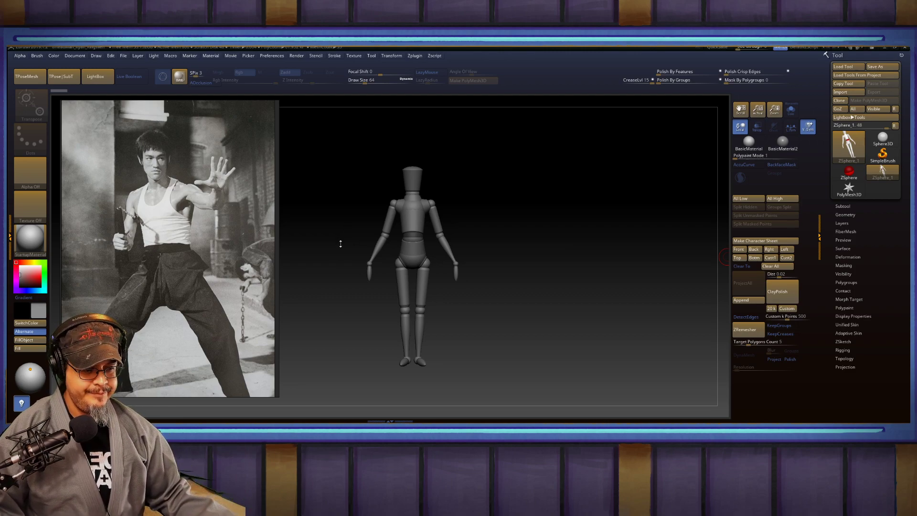
pyautogui.moveTo(555, 275); pyautogui.dragTo(555, 255)
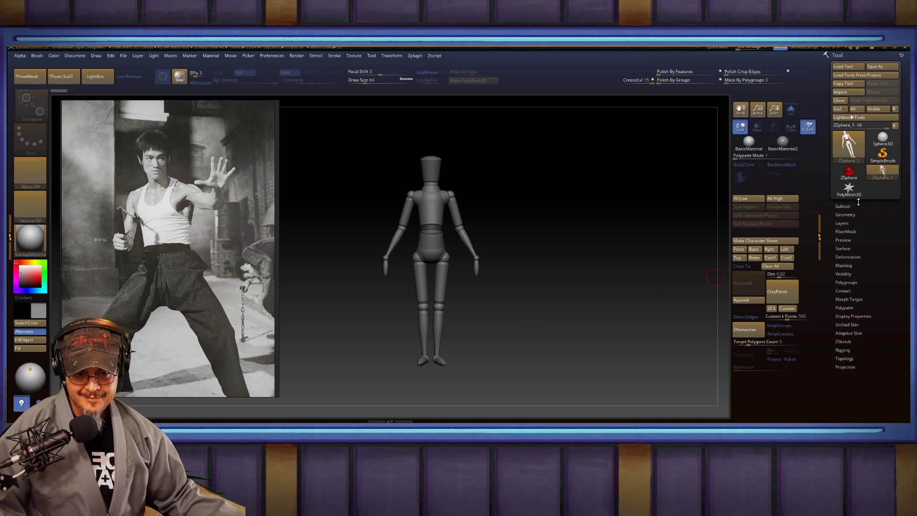
# Step: Turn a Sphere3D into a PolyMesh3D, convert it to a cube with QCube, and shape it into a thin flat slab
pyautogui.click(885, 139)
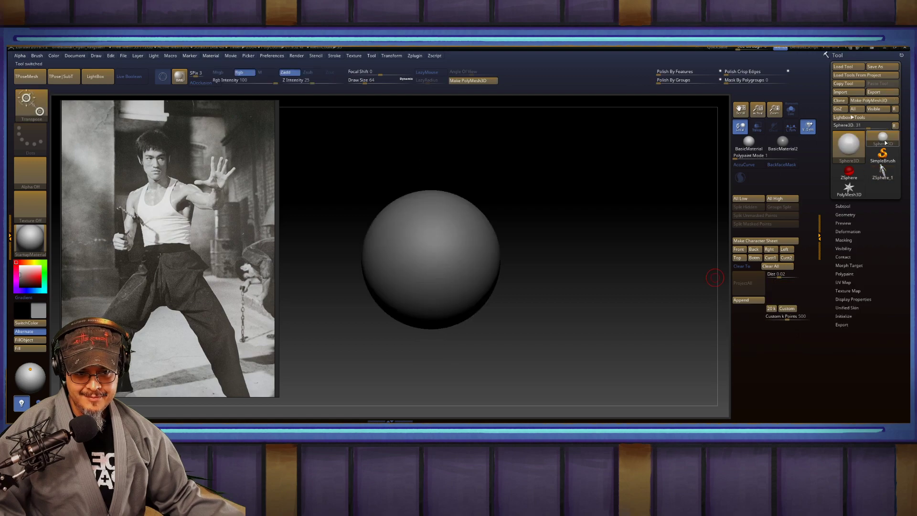
pyautogui.click(869, 100)
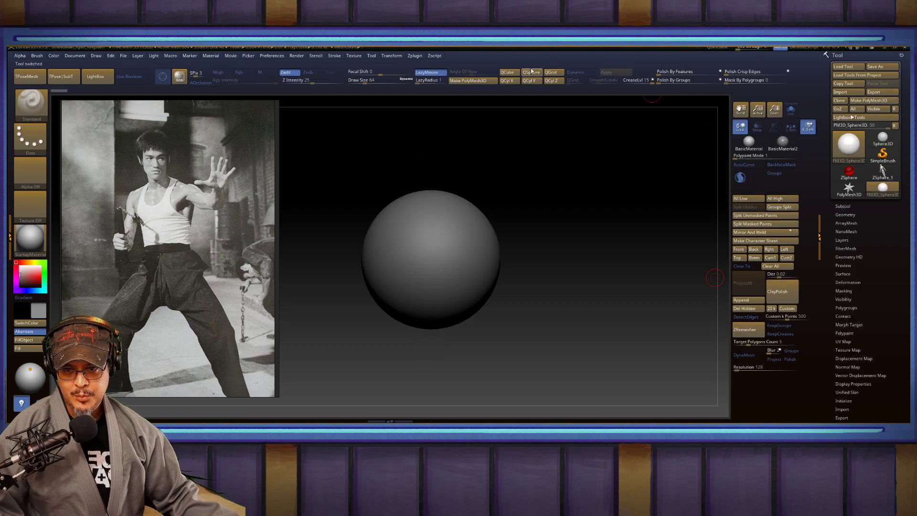
pyautogui.click(506, 72)
pyautogui.moveTo(410, 258); pyautogui.dragTo(321, 259)
pyautogui.press('q')
pyautogui.moveTo(602, 223)
pyautogui.mouseDown()
pyautogui.moveTo(604, 255)
pyautogui.moveTo(603, 230)
pyautogui.moveTo(661, 244)
pyautogui.moveTo(584, 227)
pyautogui.moveTo(595, 259)
pyautogui.mouseUp()
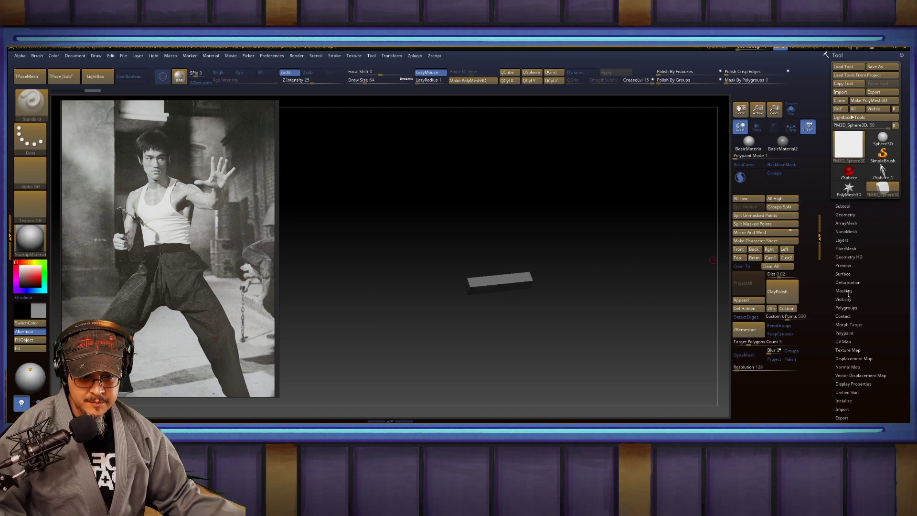
# Step: Turn on Array Mesh for the flat slab and set its Repeat count to 8
pyautogui.click(845, 223)
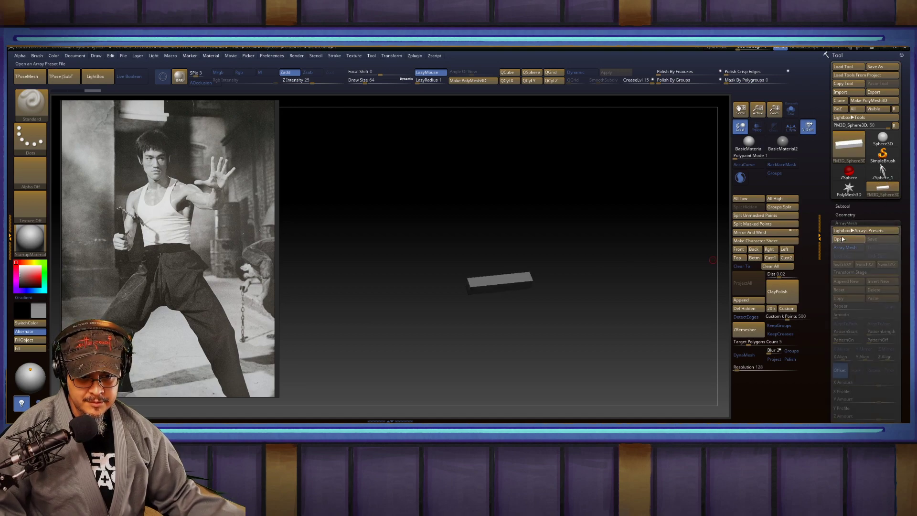
pyautogui.click(845, 248)
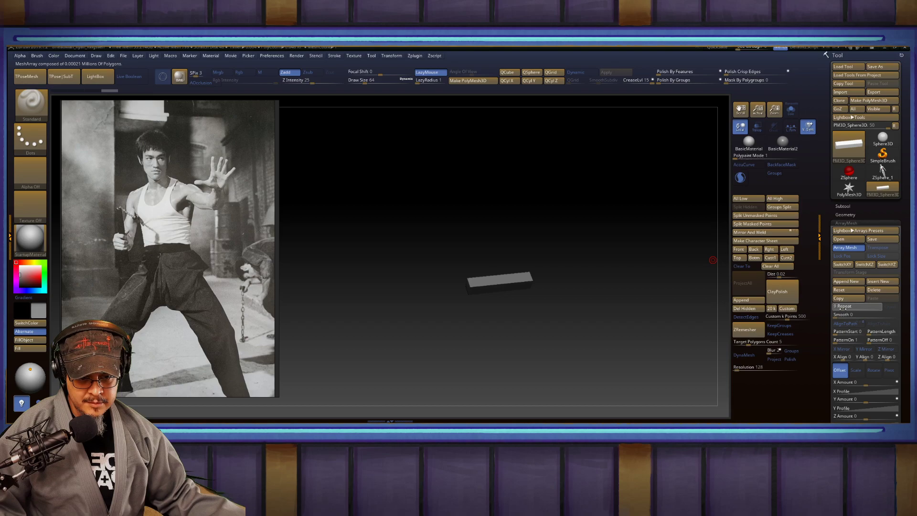
pyautogui.moveTo(854, 307); pyautogui.dragTo(851, 307)
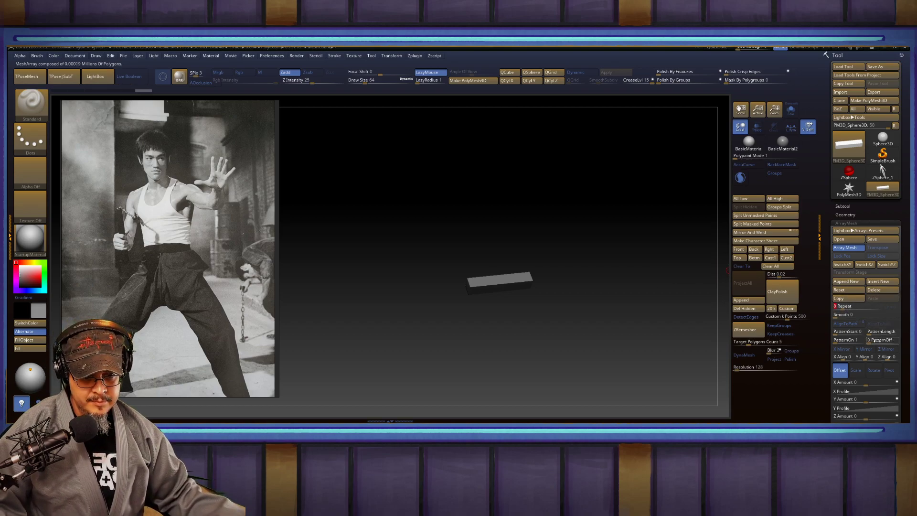
# Step: Set the array's Rotate Y Amount to 180 to fan the slab copies around the vertical axis
pyautogui.click(874, 371)
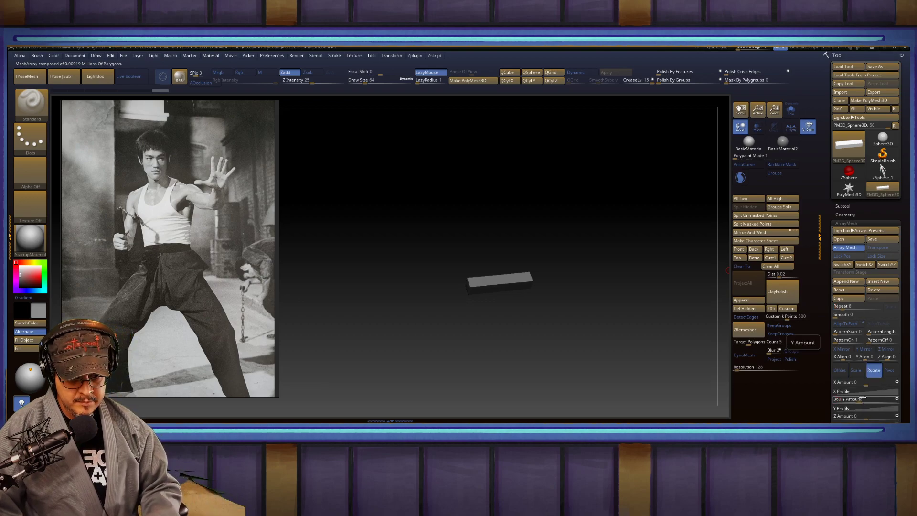
pyautogui.press('Return')
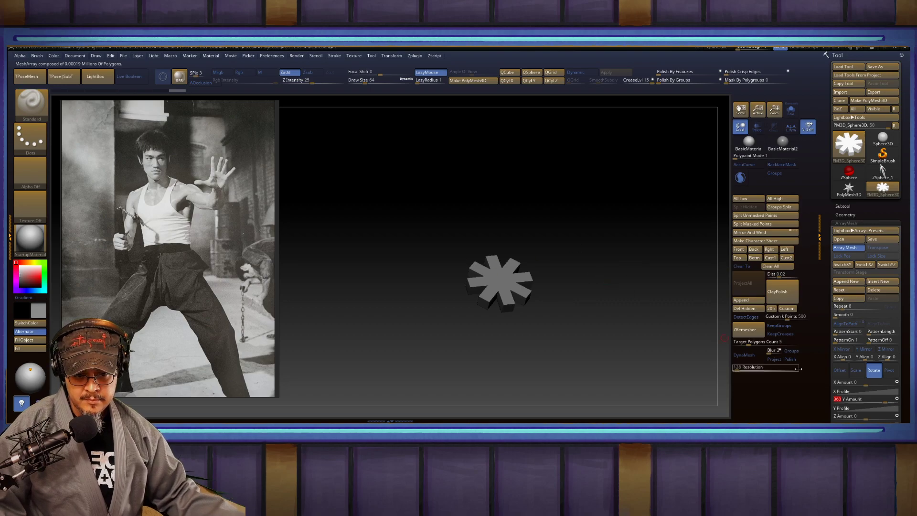
pyautogui.write('180')
pyautogui.press('Return')
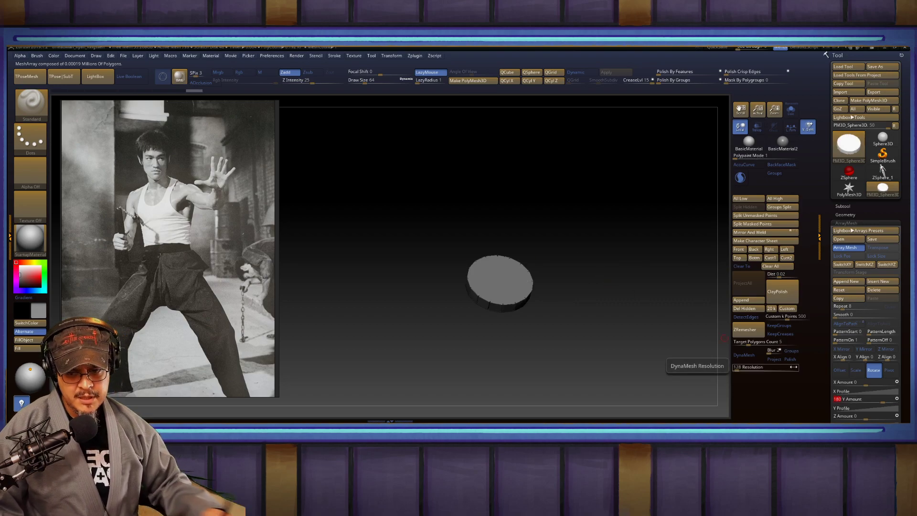
# Step: Enable Transpose and Lock Pos for the array, and offset the slab copies vertically with a Y Amount of about 6.23
pyautogui.moveTo(604, 302)
pyautogui.mouseDown()
pyautogui.moveTo(592, 280)
pyautogui.moveTo(602, 304)
pyautogui.mouseUp()
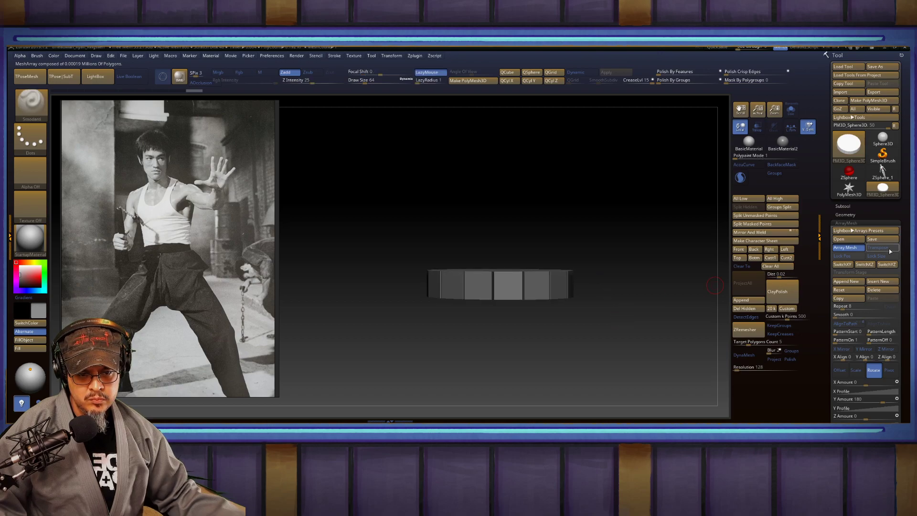
pyautogui.click(847, 256)
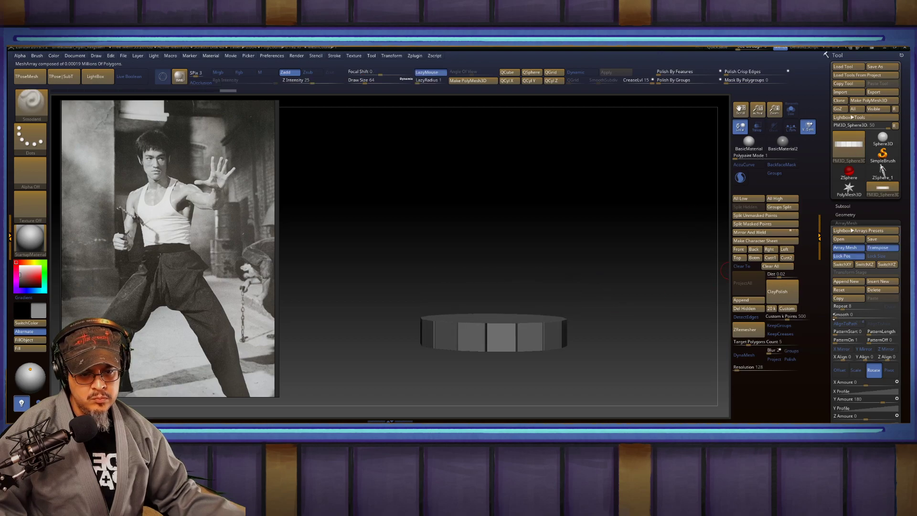
pyautogui.click(840, 371)
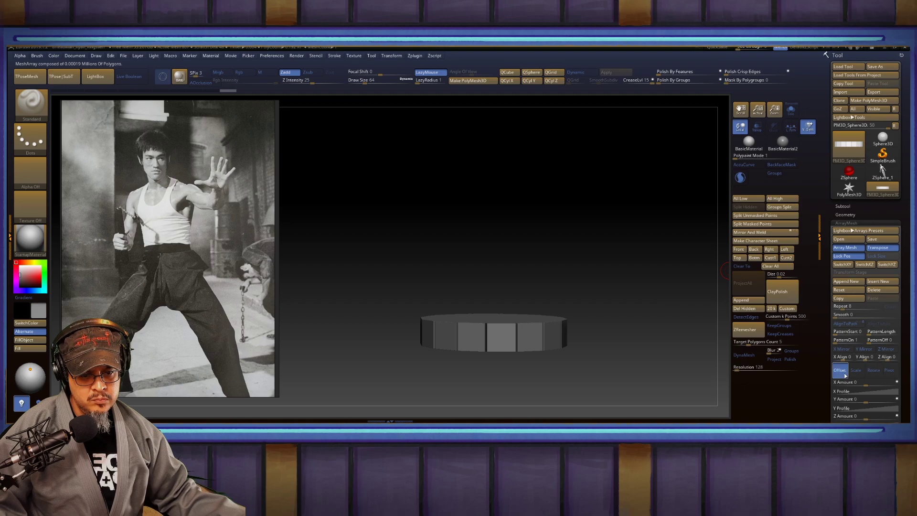
pyautogui.moveTo(868, 401); pyautogui.dragTo(812, 370)
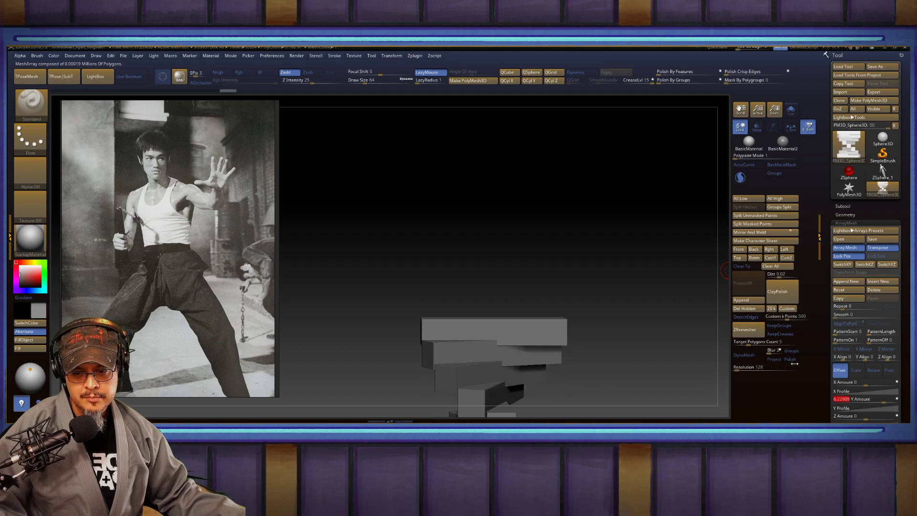
pyautogui.moveTo(644, 305); pyautogui.dragTo(665, 330)
pyautogui.moveTo(658, 266); pyautogui.dragTo(662, 339)
pyautogui.keyDown('alt'); pyautogui.moveTo(662, 338); pyautogui.dragTo(675, 267); pyautogui.keyUp('alt')
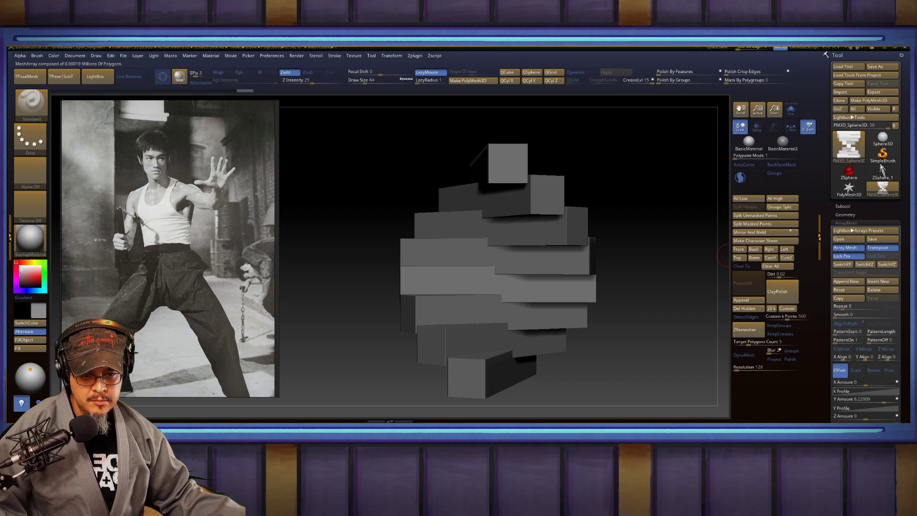
# Step: Try Rotate Y Amounts of 90, 120, 150 and 180 on the stacked slabs, and settle on 170
pyautogui.click(874, 372)
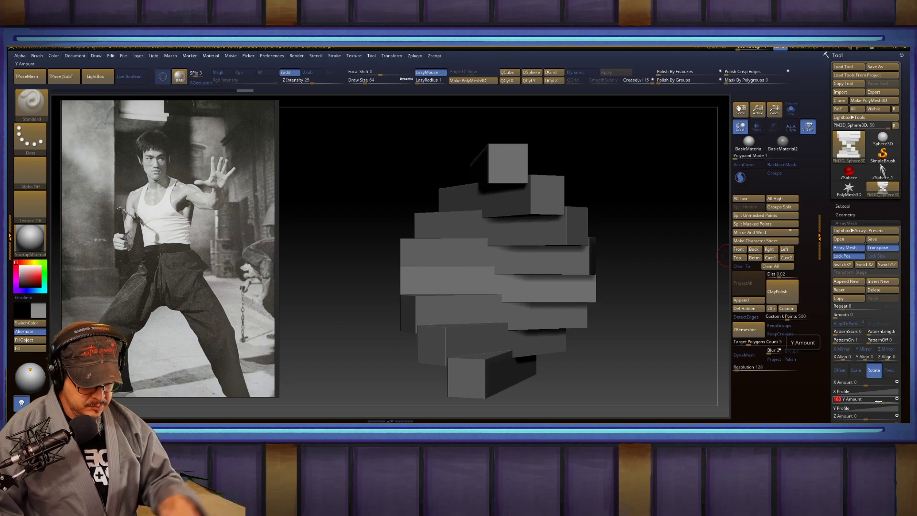
pyautogui.write('90')
pyautogui.press('Return')
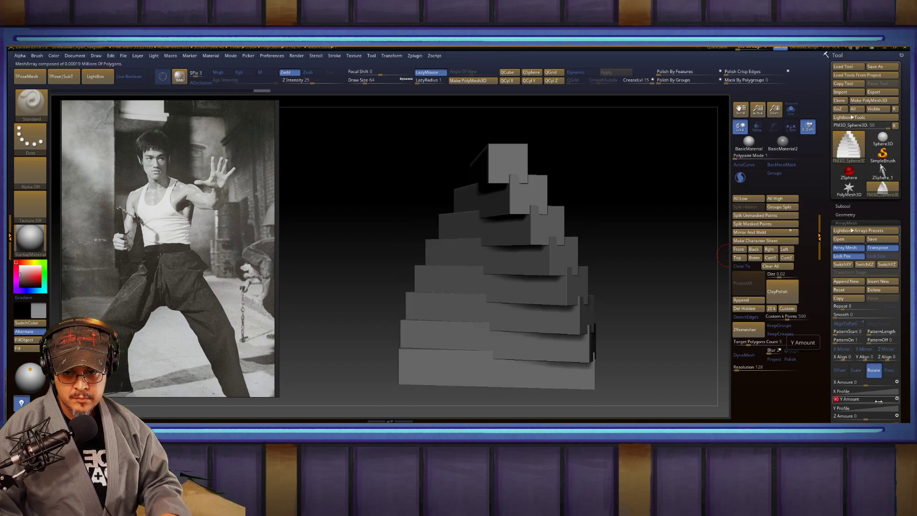
pyautogui.write('120')
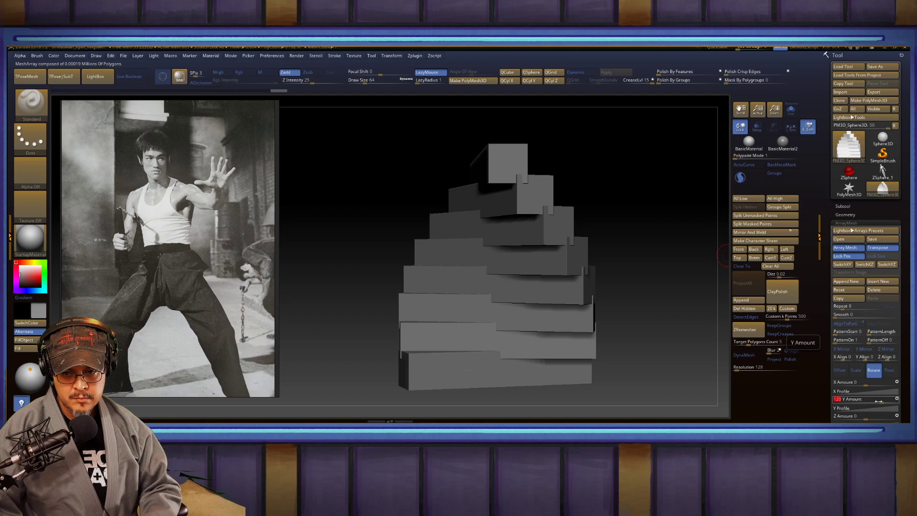
pyautogui.moveTo(349, 232); pyautogui.dragTo(379, 246)
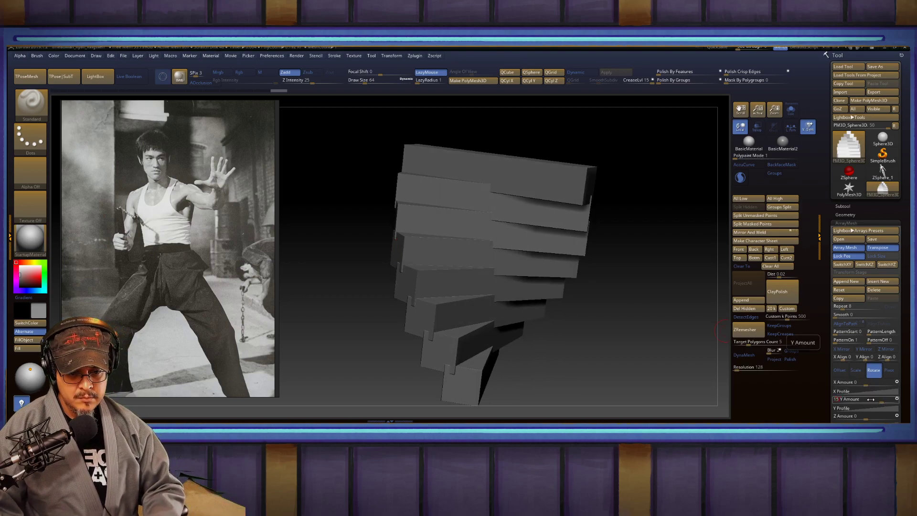
pyautogui.press('Return')
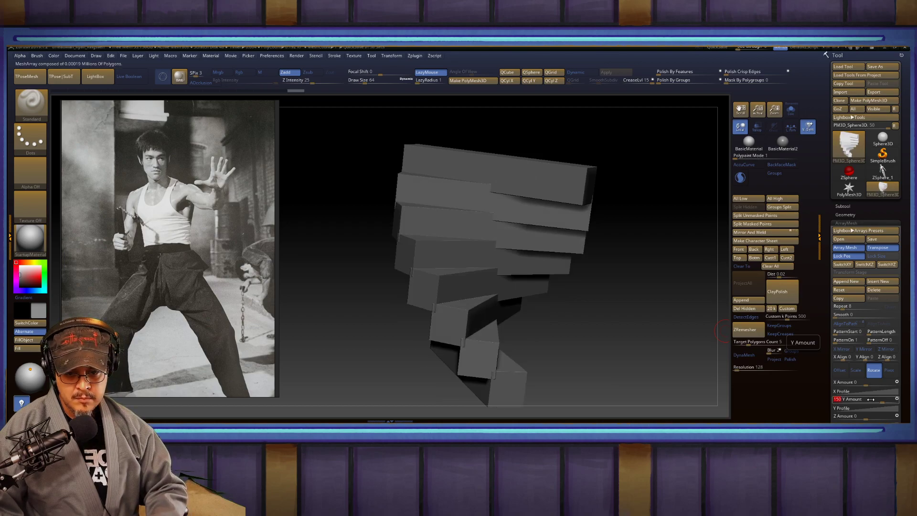
pyautogui.write('0')
pyautogui.press('Return')
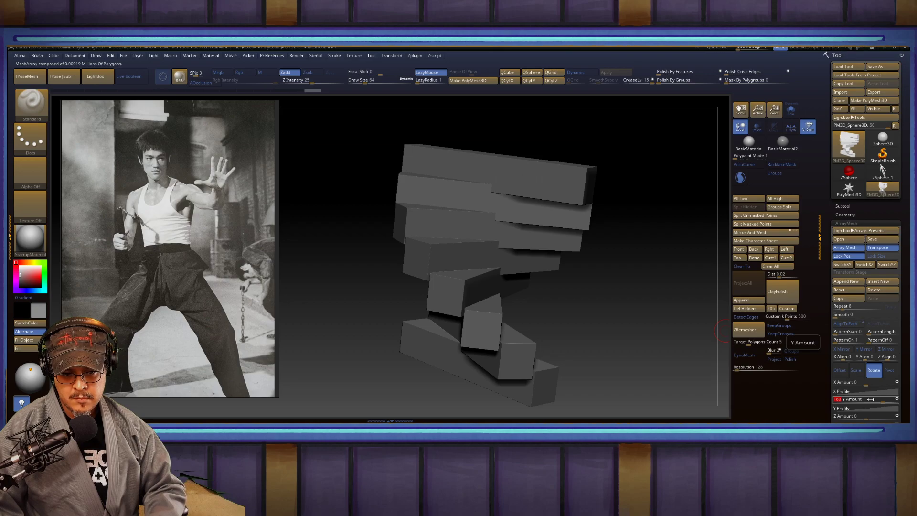
pyautogui.write('17')
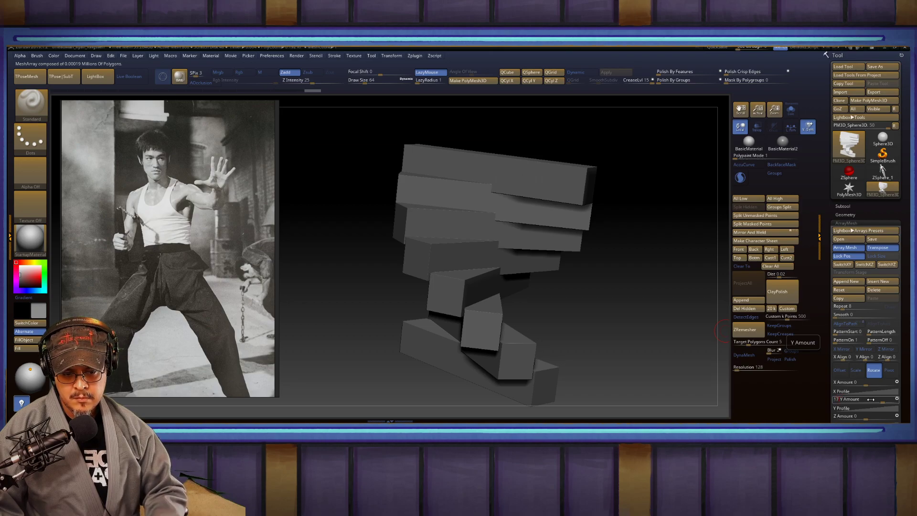
pyautogui.write('0')
pyautogui.press('Return')
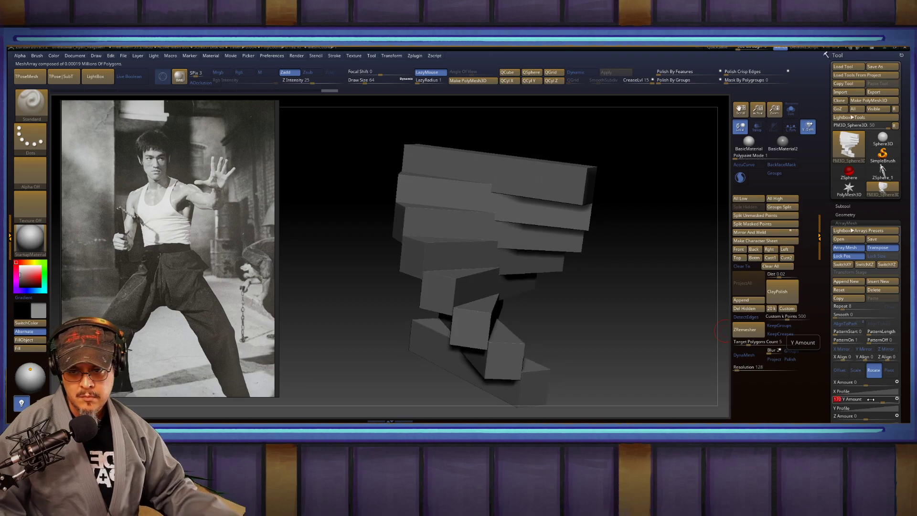
pyautogui.moveTo(610, 307); pyautogui.dragTo(649, 258)
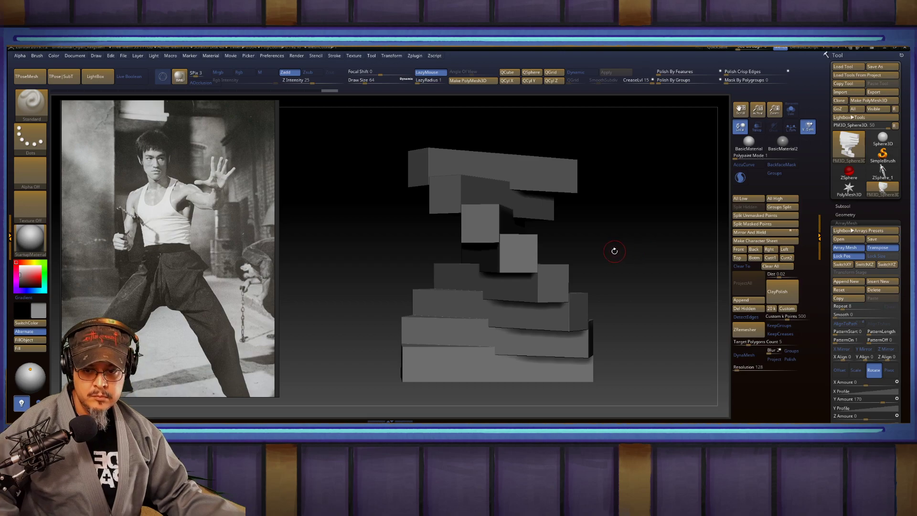
pyautogui.moveTo(626, 262); pyautogui.dragTo(701, 282)
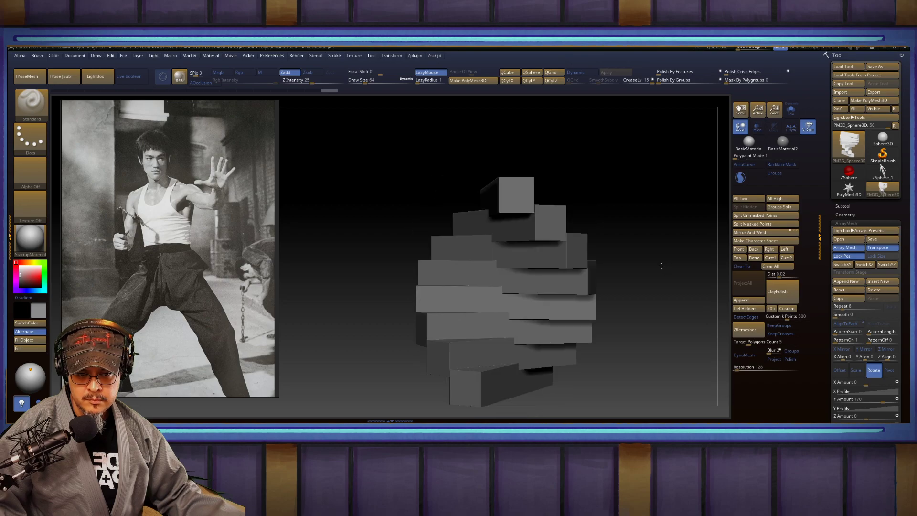
# Step: Increase the array's Offset Y Amount to 8 to space the stacked slabs farther apart vertically
pyautogui.click(840, 372)
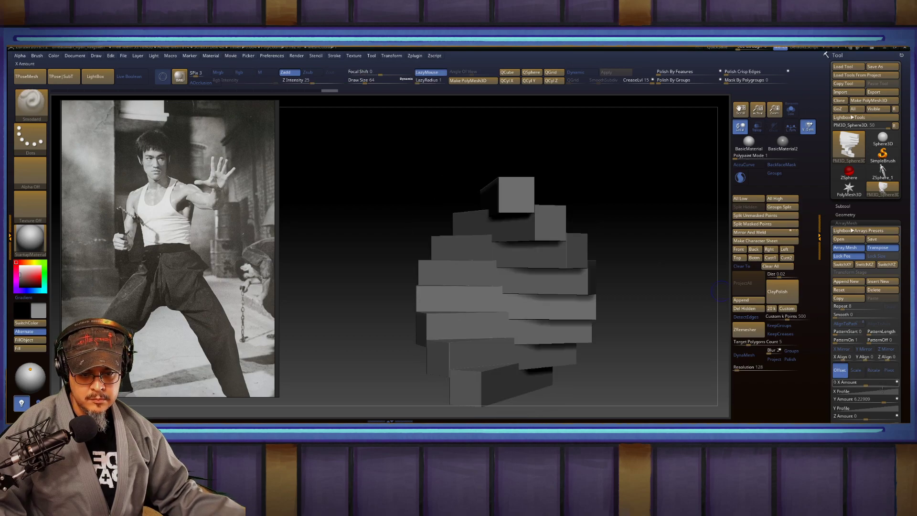
pyautogui.moveTo(884, 402); pyautogui.dragTo(891, 403)
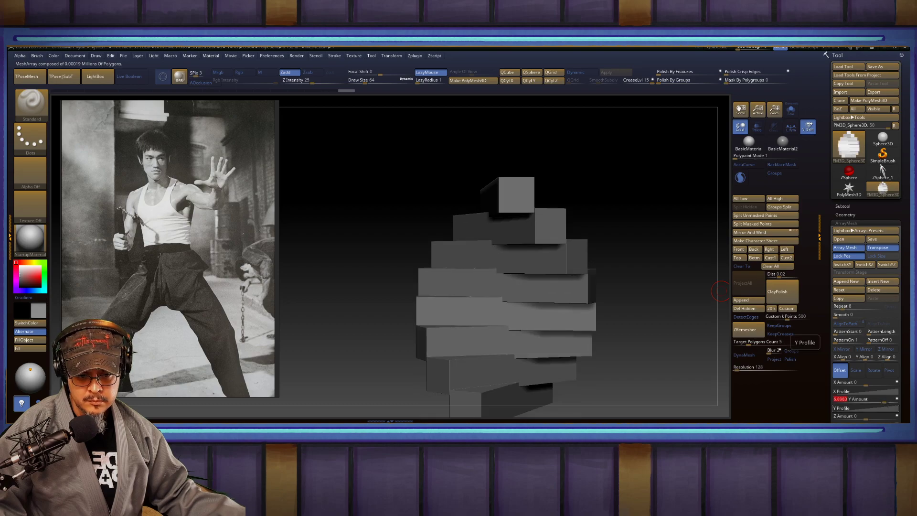
pyautogui.write('7')
pyautogui.press('Return')
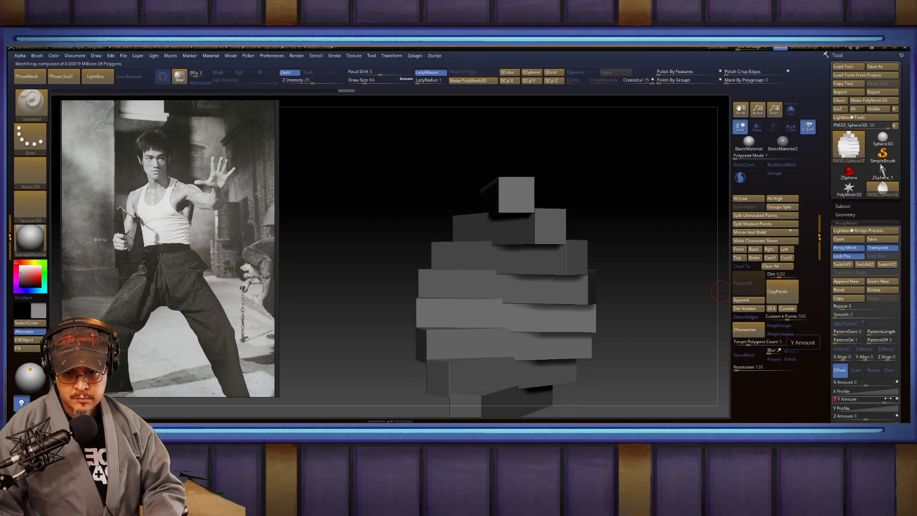
pyautogui.write('8')
pyautogui.press('Return')
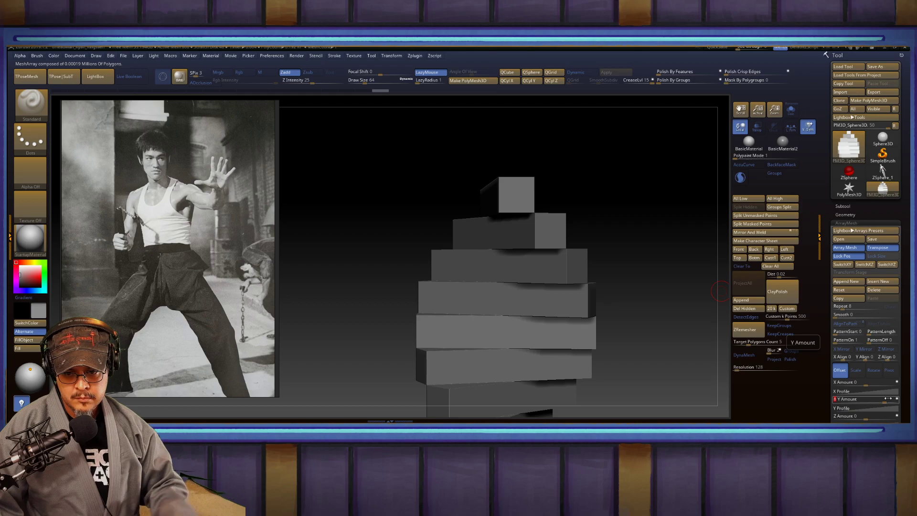
pyautogui.moveTo(635, 259)
pyautogui.mouseDown()
pyautogui.moveTo(680, 273)
pyautogui.moveTo(644, 293)
pyautogui.moveTo(652, 304)
pyautogui.moveTo(634, 252)
pyautogui.moveTo(650, 274)
pyautogui.moveTo(624, 260)
pyautogui.moveTo(648, 257)
pyautogui.mouseUp()
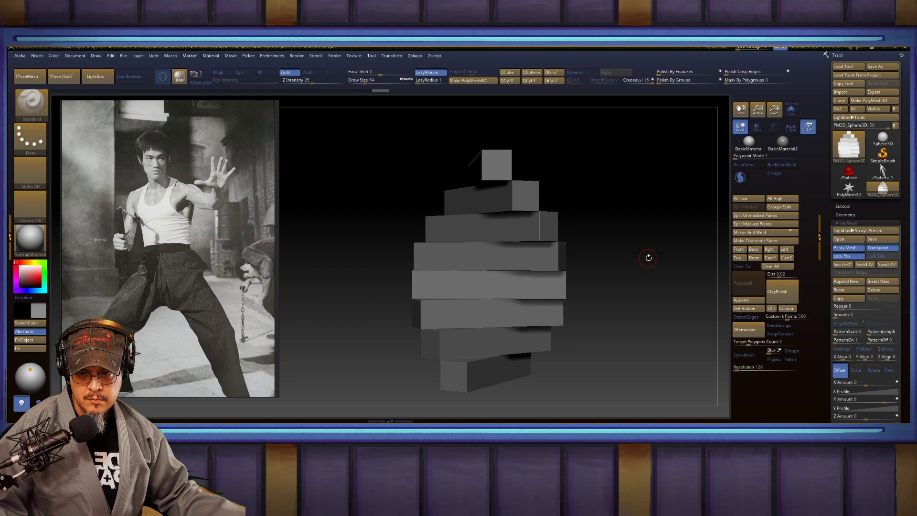
pyautogui.moveTo(662, 221); pyautogui.dragTo(643, 283)
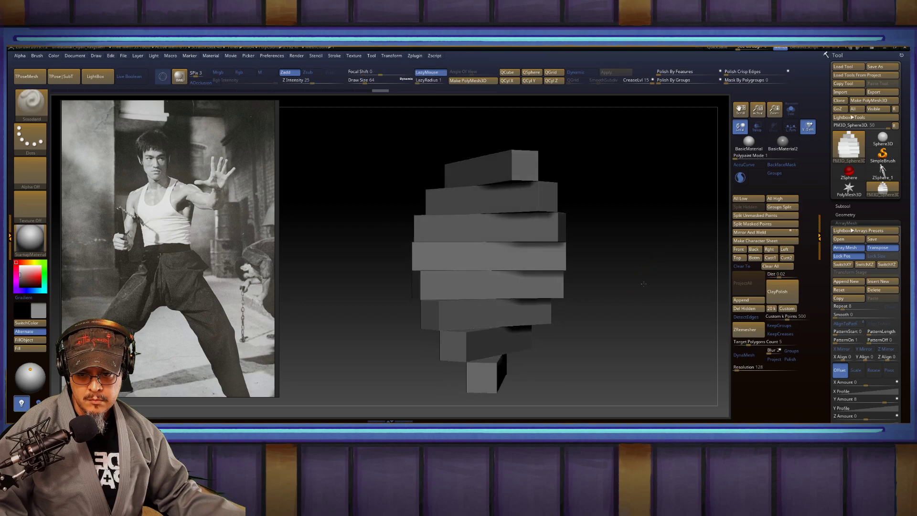
# Step: Undo the gizmo shift on the array's source slab, and widen the slab along its Z axis with the gizmo
pyautogui.moveTo(841, 308); pyautogui.dragTo(844, 309)
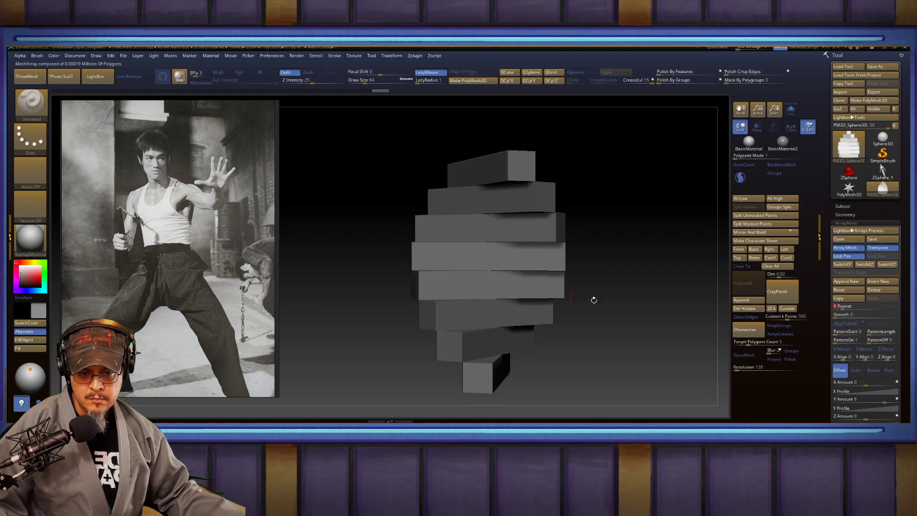
pyautogui.moveTo(612, 289); pyautogui.dragTo(673, 217)
pyautogui.press('w')
pyautogui.keyDown('alt'); pyautogui.moveTo(509, 247); pyautogui.dragTo(476, 246); pyautogui.keyUp('alt')
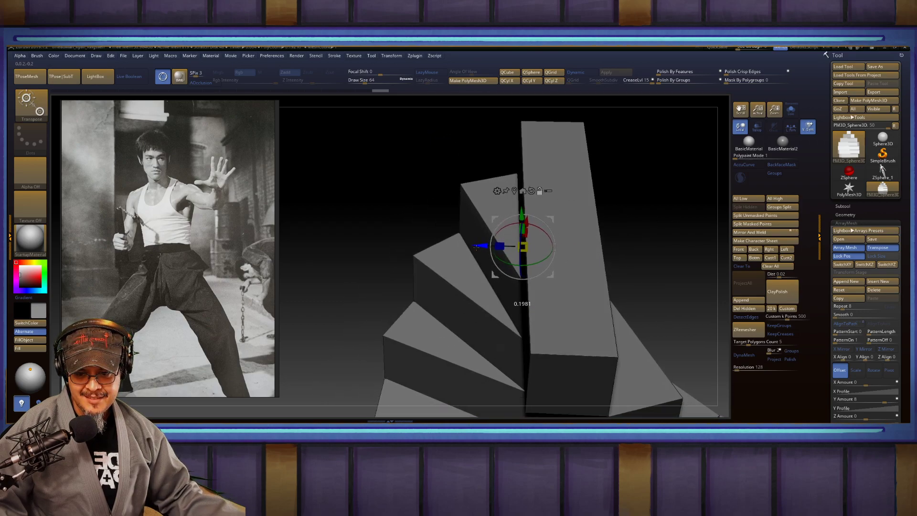
pyautogui.moveTo(669, 216); pyautogui.dragTo(688, 256)
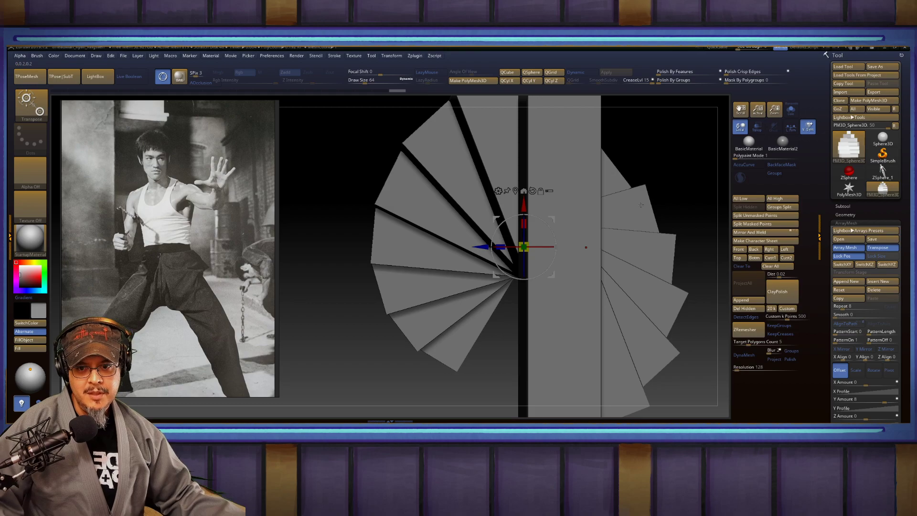
pyautogui.hotkey('ctrl', 'shift', 'z')
pyautogui.hotkey('ctrl', 'z')
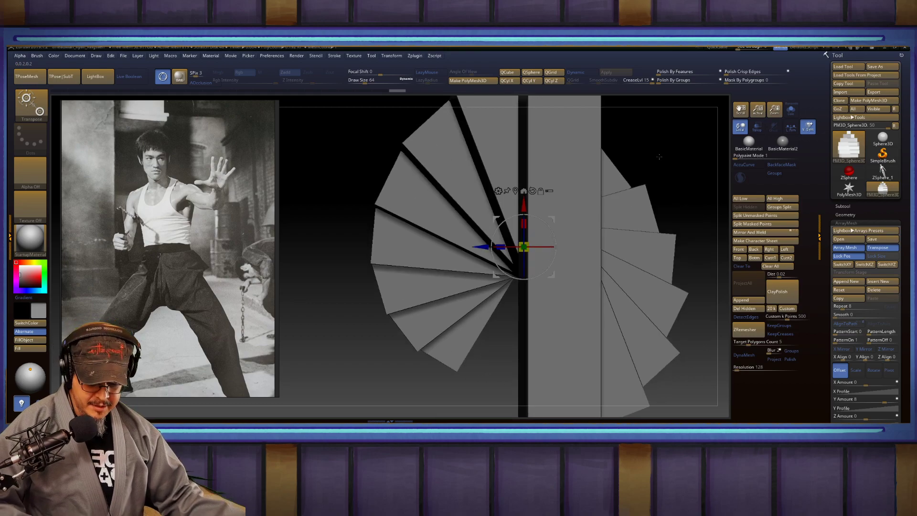
pyautogui.hotkey('ctrl', 'z')
pyautogui.moveTo(500, 246); pyautogui.dragTo(360, 247)
pyautogui.press('q')
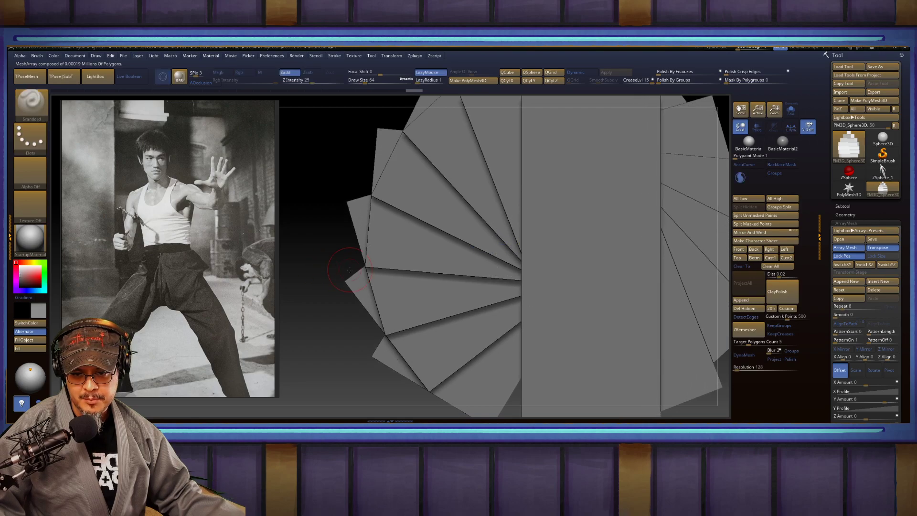
# Step: Offset the array's Pivot X Amount to about 0.44
pyautogui.press('f')
pyautogui.moveTo(641, 289)
pyautogui.mouseDown()
pyautogui.moveTo(622, 223)
pyautogui.moveTo(579, 221)
pyautogui.moveTo(614, 241)
pyautogui.moveTo(656, 244)
pyautogui.moveTo(647, 232)
pyautogui.moveTo(643, 268)
pyautogui.moveTo(643, 207)
pyautogui.moveTo(650, 247)
pyautogui.moveTo(641, 237)
pyautogui.moveTo(629, 244)
pyautogui.moveTo(634, 228)
pyautogui.moveTo(651, 232)
pyautogui.moveTo(612, 224)
pyautogui.moveTo(624, 285)
pyautogui.moveTo(646, 234)
pyautogui.mouseUp()
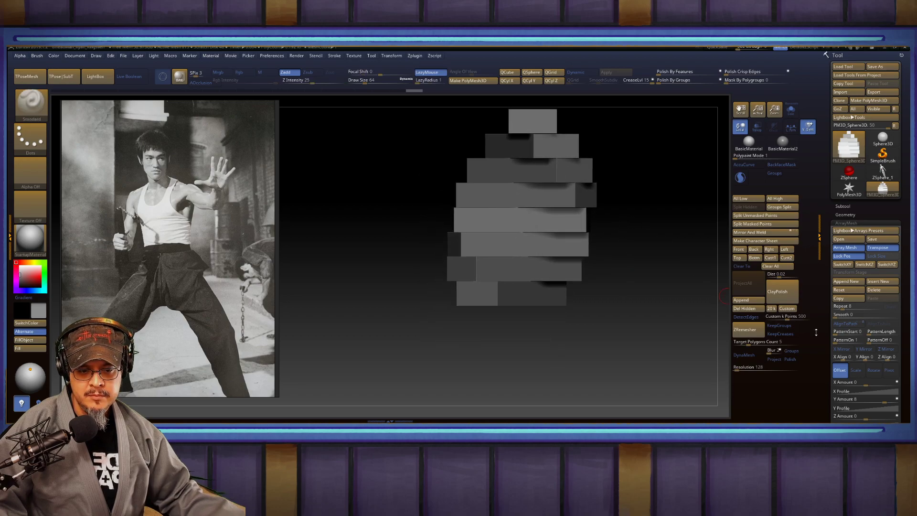
pyautogui.click(873, 371)
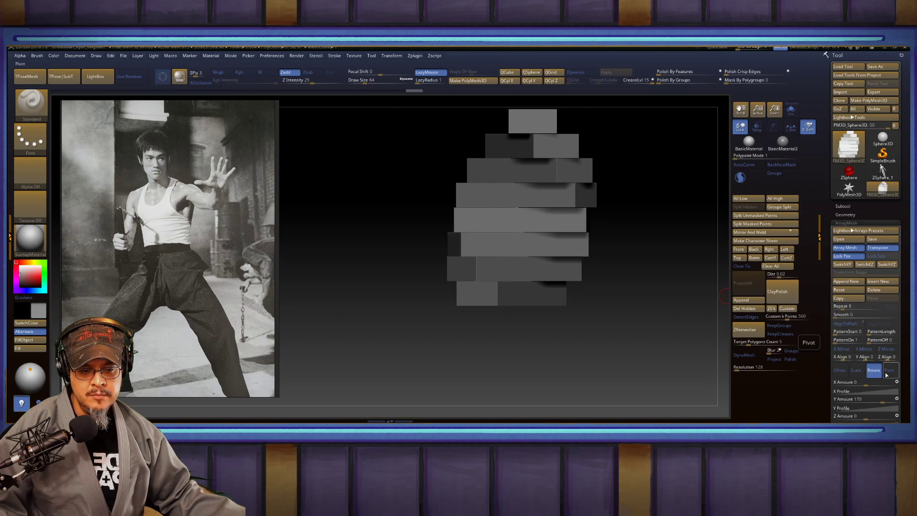
pyautogui.click(889, 371)
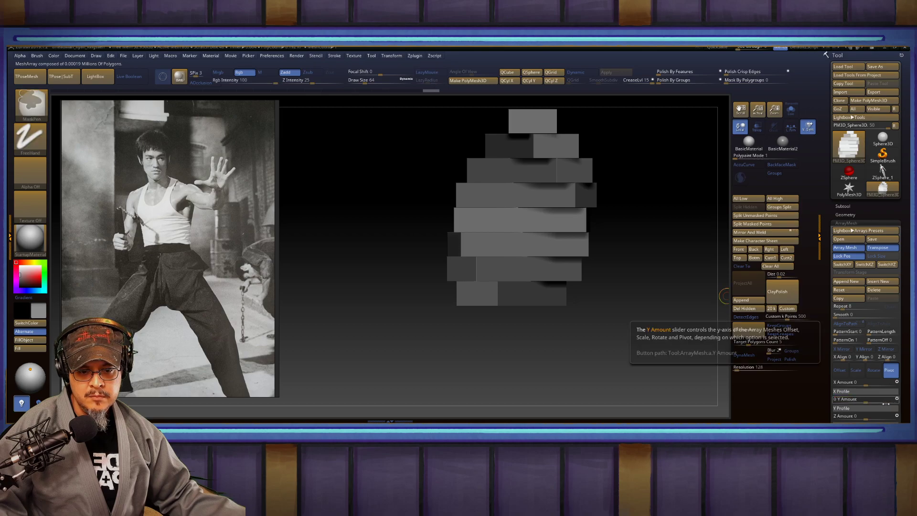
pyautogui.moveTo(867, 383); pyautogui.dragTo(876, 385)
pyautogui.moveTo(877, 385); pyautogui.dragTo(876, 385)
pyautogui.moveTo(549, 283); pyautogui.dragTo(726, 315)
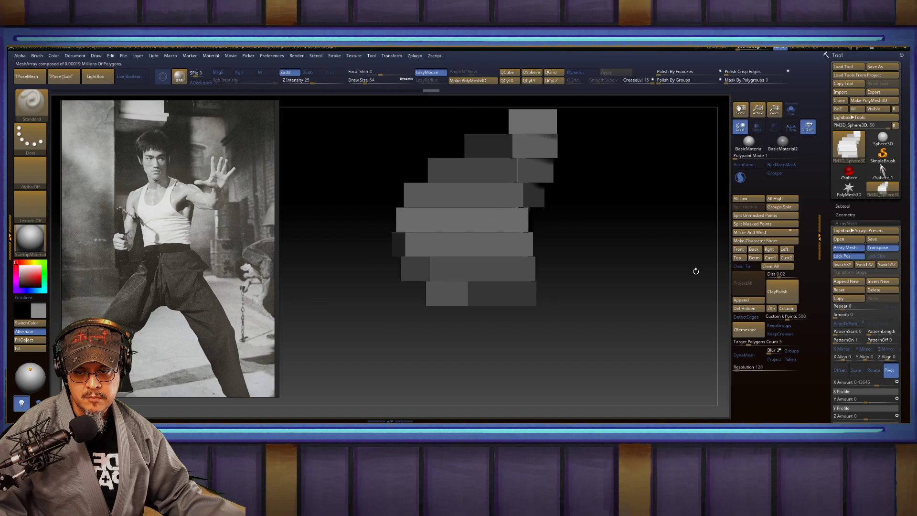
# Step: Try a Pivot X Amount of 0.5 on the array, and increase it to 0.6
pyautogui.click(878, 385)
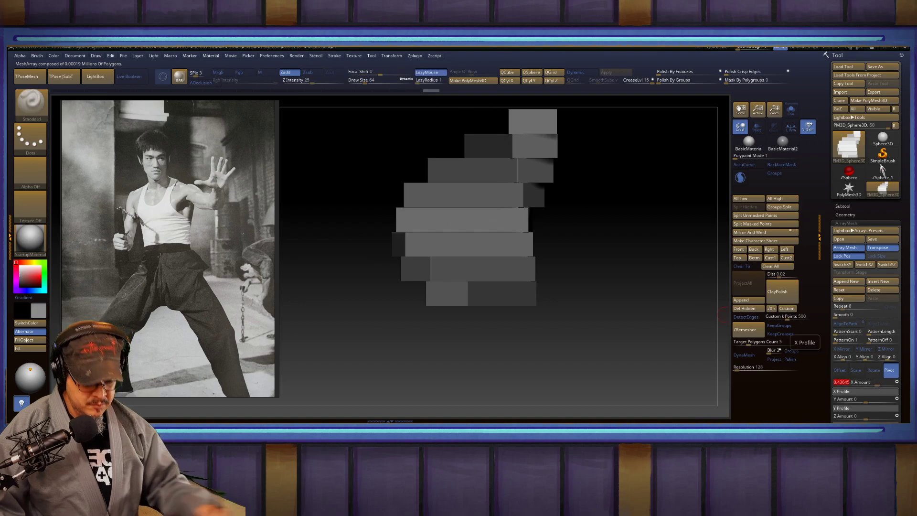
pyautogui.write('0.5')
pyautogui.press('Return')
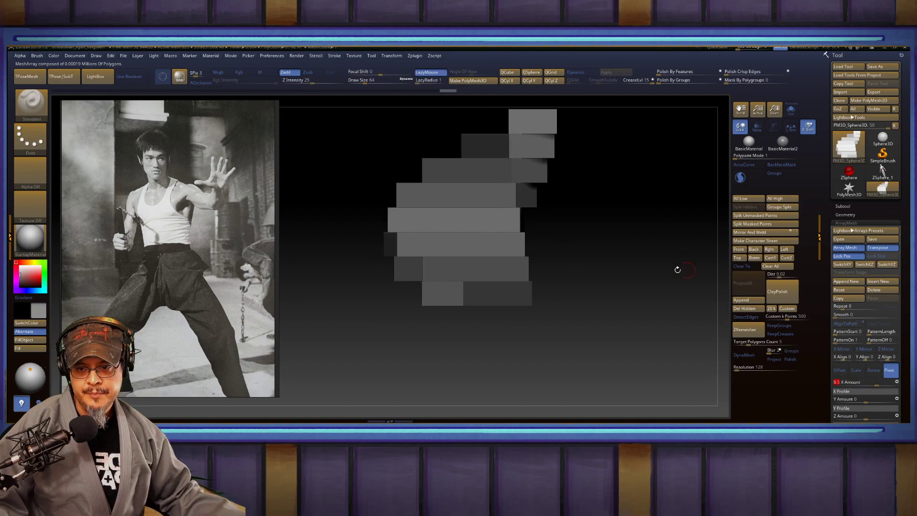
pyautogui.write('0.6')
pyautogui.press('Return')
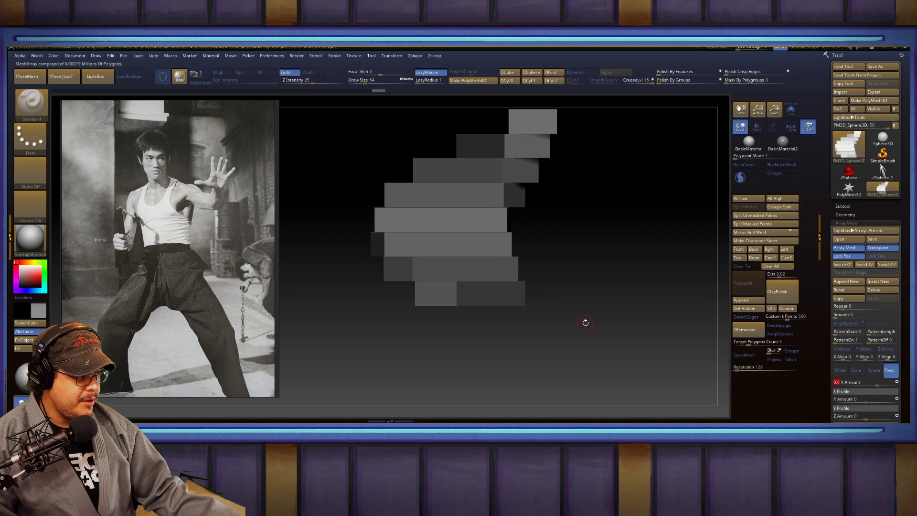
# Step: Stretch the array's source slab along its Z axis by a factor of about 1.36 with the gizmo
pyautogui.moveTo(536, 309); pyautogui.dragTo(549, 332)
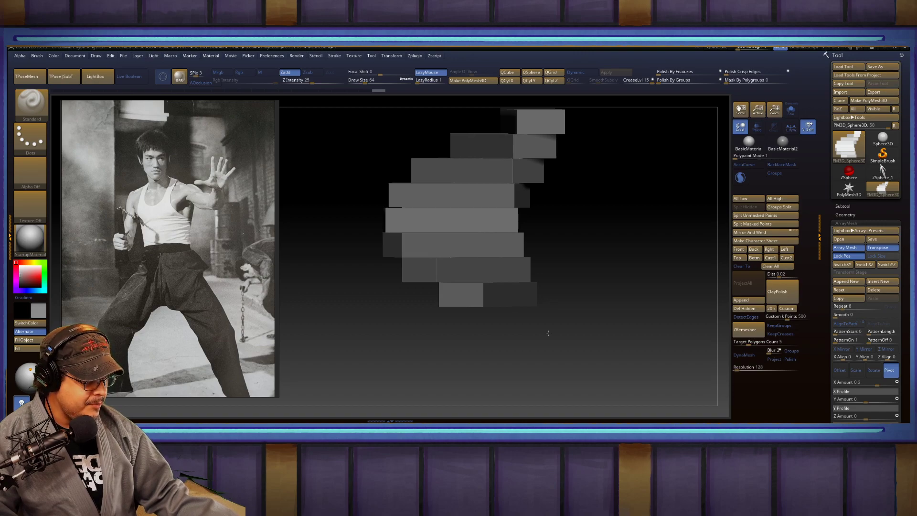
pyautogui.moveTo(548, 333); pyautogui.dragTo(537, 331)
pyautogui.keyDown('alt'); pyautogui.moveTo(607, 233); pyautogui.dragTo(648, 277); pyautogui.keyUp('alt')
pyautogui.press('w')
pyautogui.moveTo(496, 163); pyautogui.dragTo(492, 161)
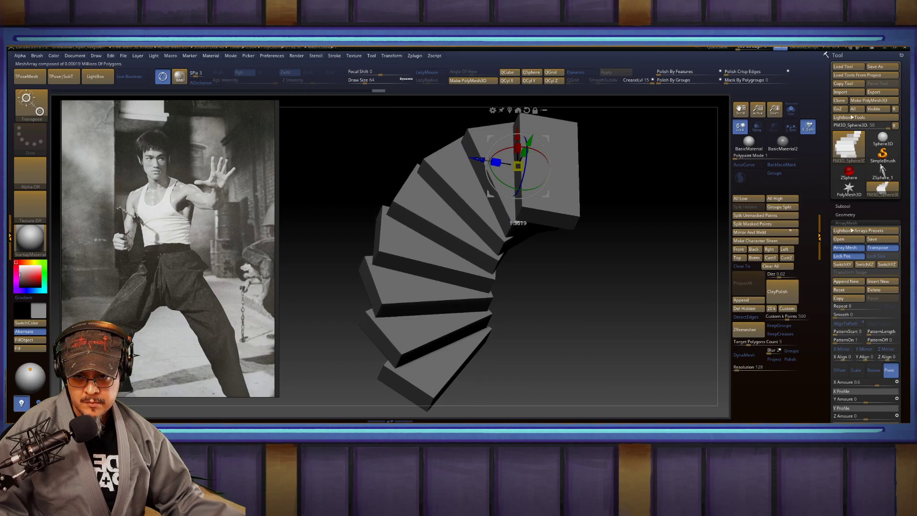
pyautogui.press('q')
pyautogui.moveTo(634, 256)
pyautogui.mouseDown()
pyautogui.moveTo(645, 284)
pyautogui.moveTo(605, 275)
pyautogui.moveTo(629, 222)
pyautogui.moveTo(628, 256)
pyautogui.moveTo(663, 259)
pyautogui.moveTo(643, 225)
pyautogui.moveTo(643, 253)
pyautogui.mouseUp()
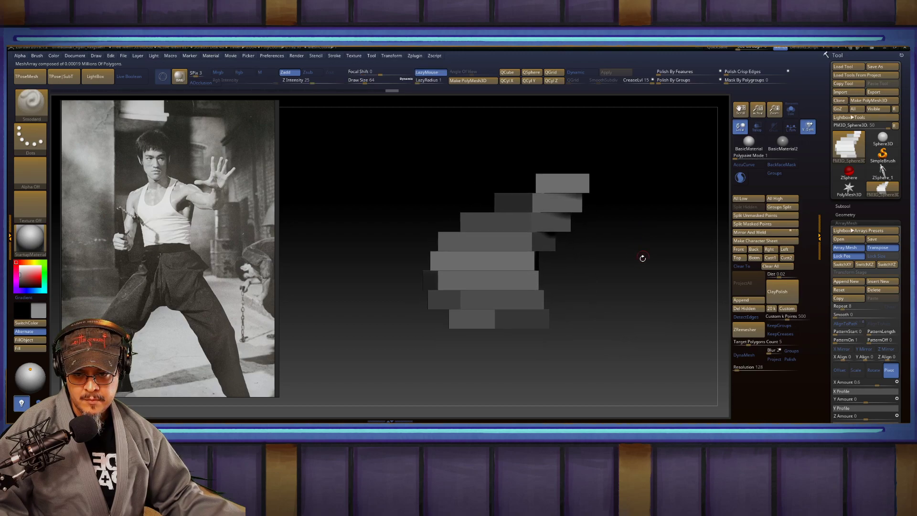
# Step: Reverse the stack's twist by setting the array's Rotate Y Amount to -170
pyautogui.click(856, 371)
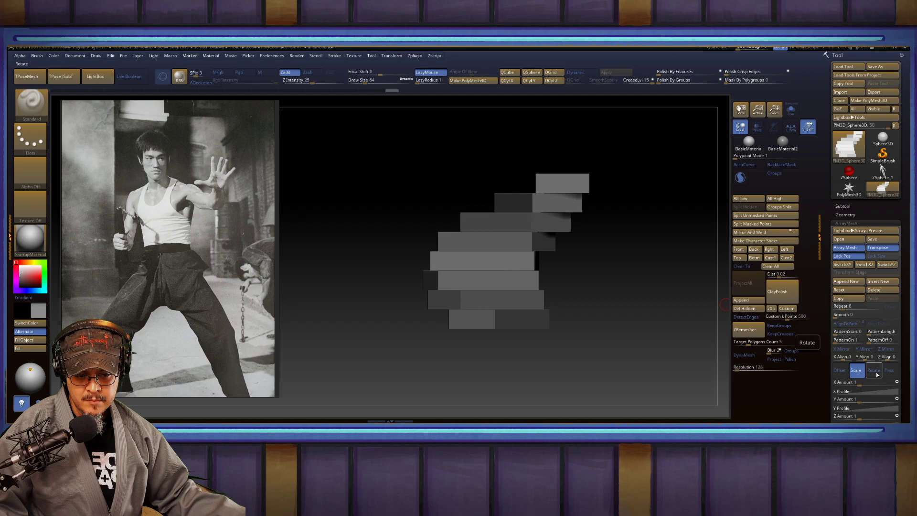
pyautogui.click(875, 371)
pyautogui.click(880, 401)
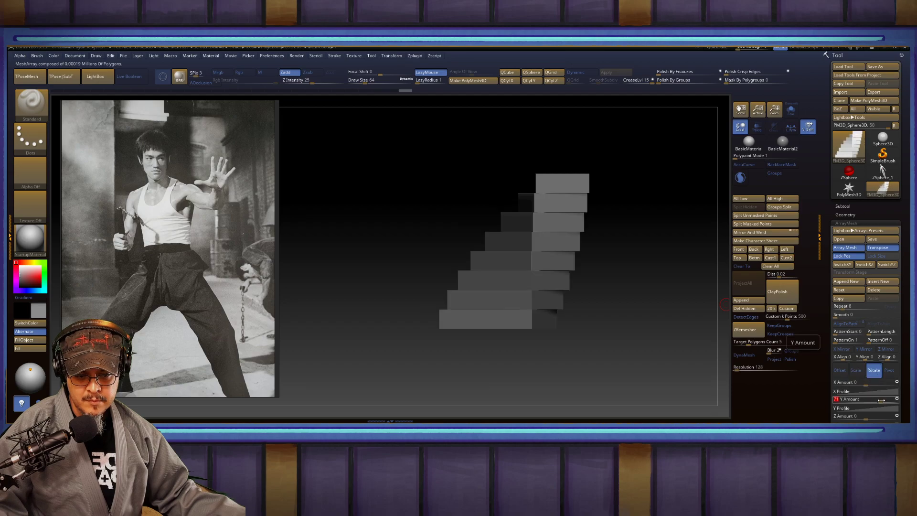
pyautogui.write('-170')
pyautogui.press('Return')
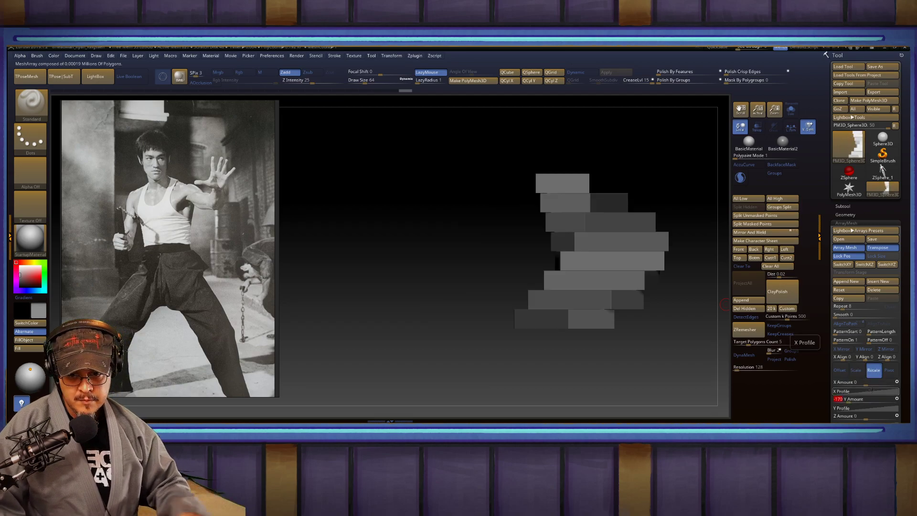
# Step: Set the array's Pivot X Amount to -0.6 so the pivot is offset in the opposite direction
pyautogui.click(889, 370)
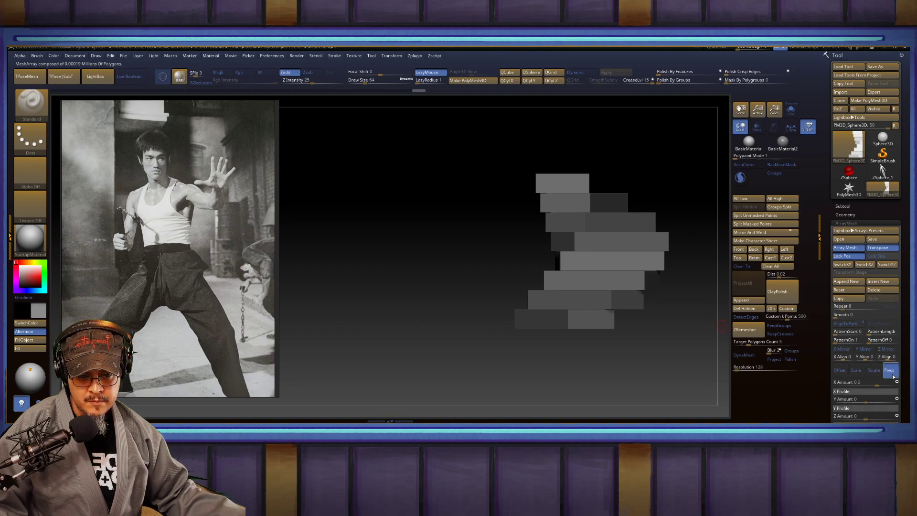
pyautogui.moveTo(878, 385); pyautogui.dragTo(883, 385)
pyautogui.write('-0.6')
pyautogui.press('Return')
pyautogui.moveTo(615, 284); pyautogui.dragTo(640, 233)
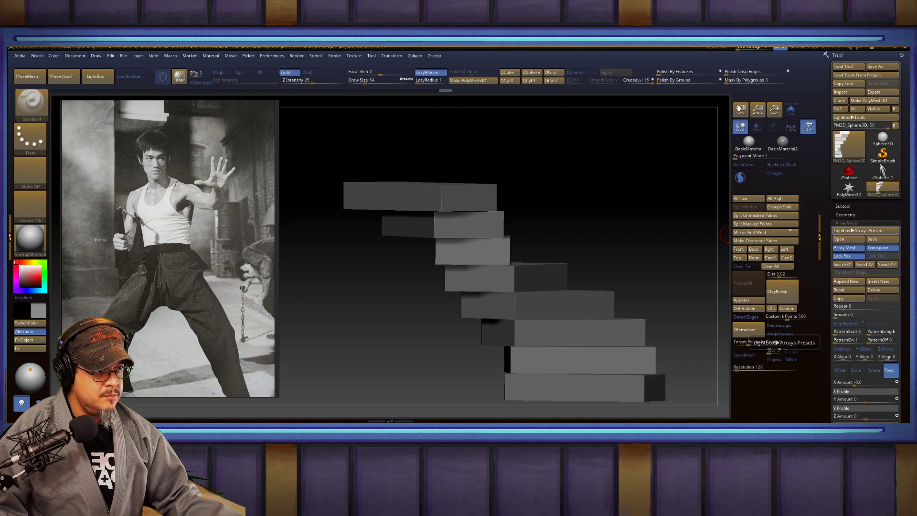
# Step: Switch to ArtStation in the browser, like the Panthro / Thundercats Reimagined artwork and follow its artist
pyautogui.hotkey('alt', 'Tab')
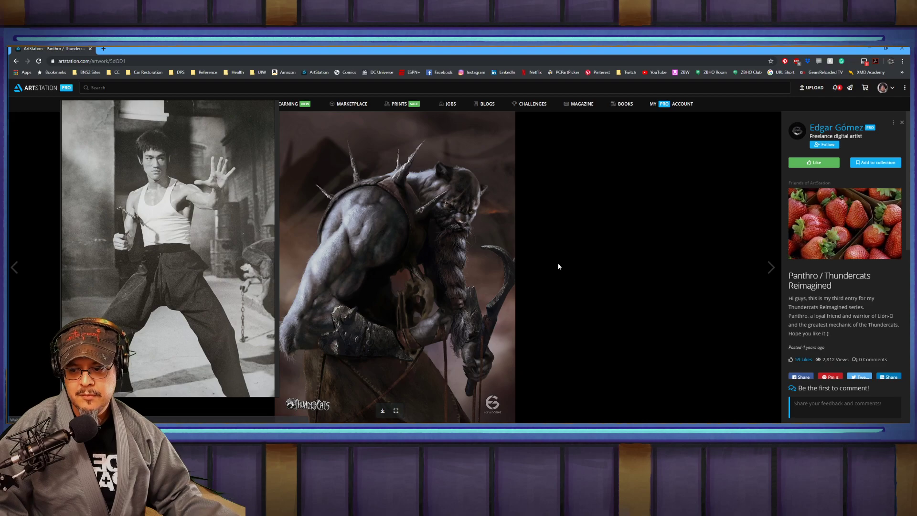
pyautogui.click(813, 165)
pyautogui.click(824, 146)
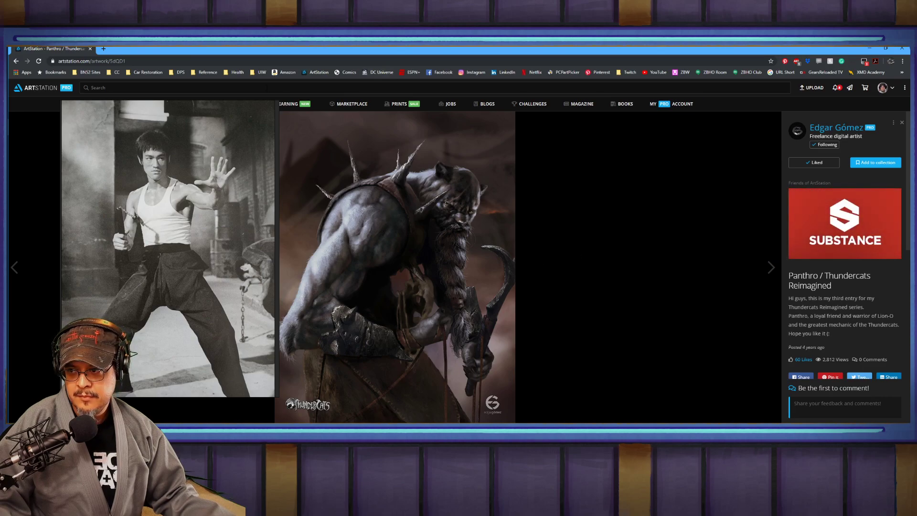
# Step: Search ArtStation for the character artist by name and open the artist's blue-skinned Panthro artwork
pyautogui.click(268, 88)
pyautogui.write('luis vera')
pyautogui.press('Return')
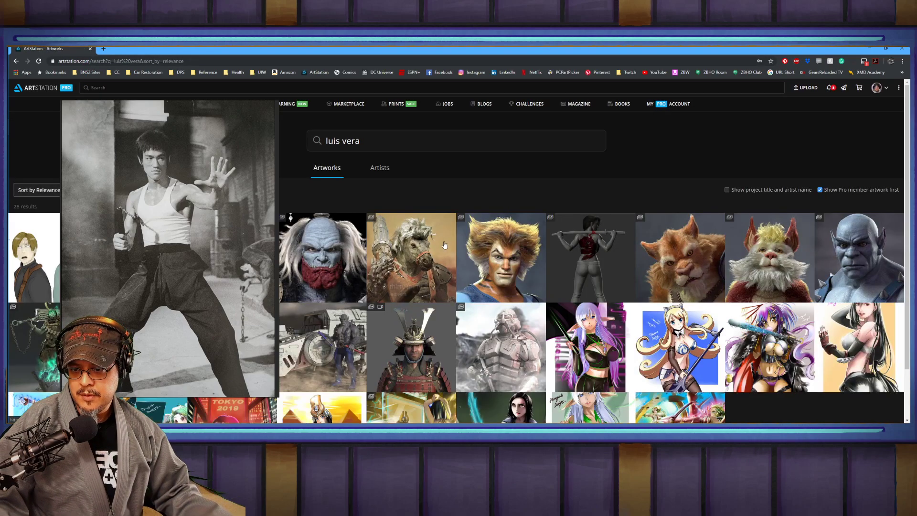
pyautogui.click(837, 254)
pyautogui.scroll(-2, 453, 253)
pyautogui.scroll(2, 449, 253)
# Step: Move the floating martial arts reference photo clear of the artwork images and hide the screen-sharing notice
pyautogui.moveTo(254, 254); pyautogui.dragTo(175, 266, button='right')
pyautogui.moveTo(174, 264); pyautogui.dragTo(173, 265)
pyautogui.scroll(-5, 514, 288)
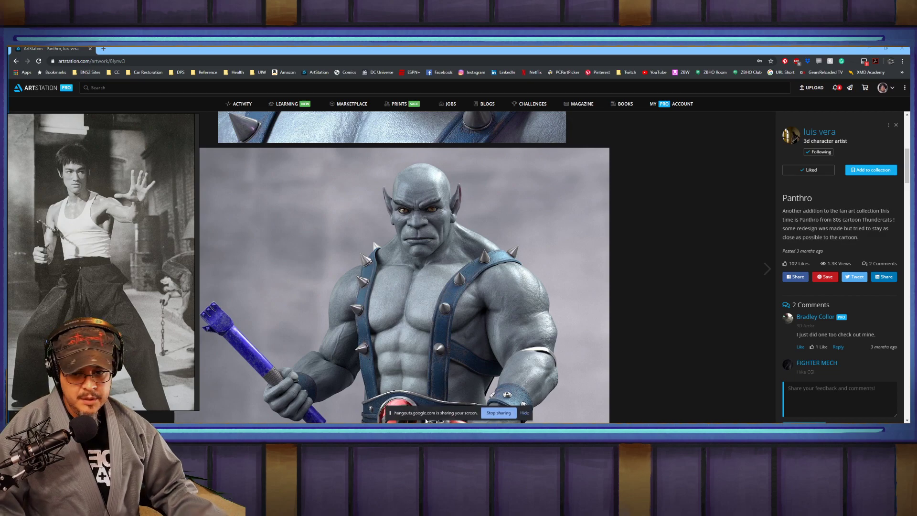
pyautogui.click(525, 414)
# Step: Examine the Panthro renders, sculpt views, wireframe and rig image on the artwork page, and close the page
pyautogui.scroll(-3, 618, 268)
pyautogui.scroll(3, 617, 269)
pyautogui.scroll(2, 617, 268)
pyautogui.scroll(3, 618, 272)
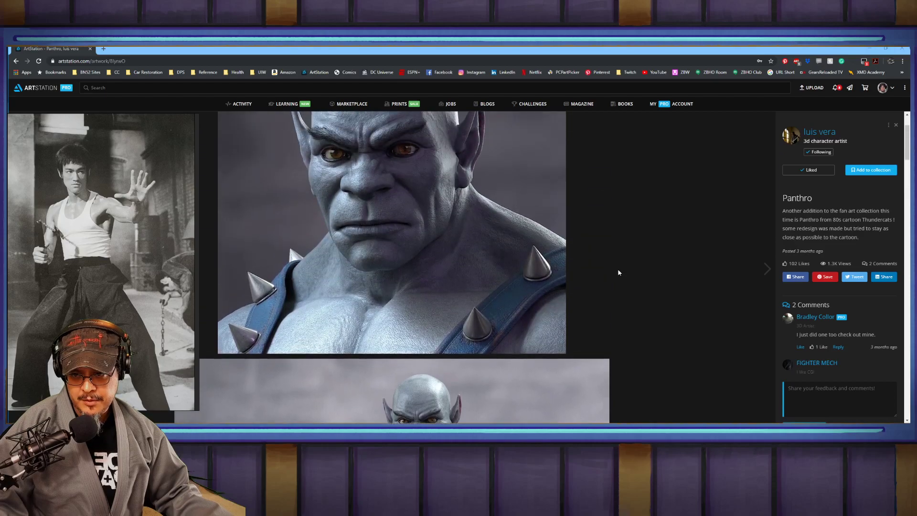
pyautogui.scroll(-5, 618, 272)
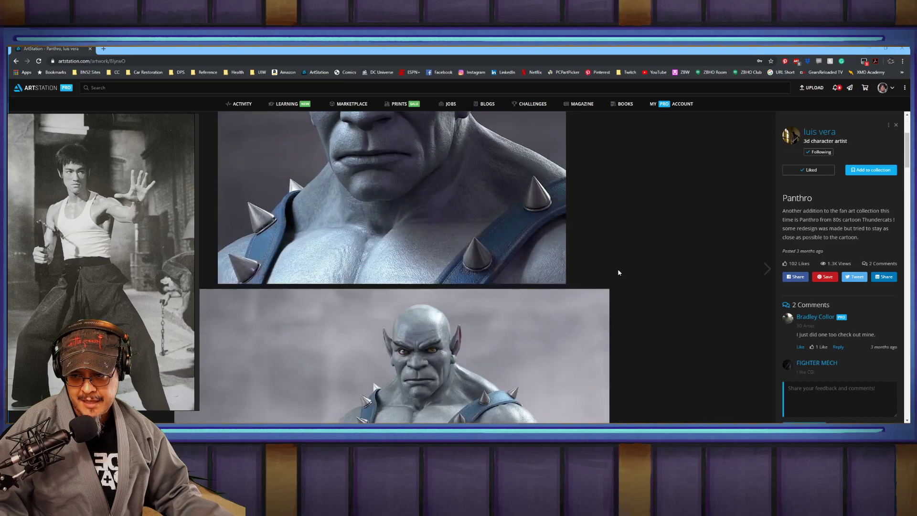
pyautogui.scroll(-5, 647, 275)
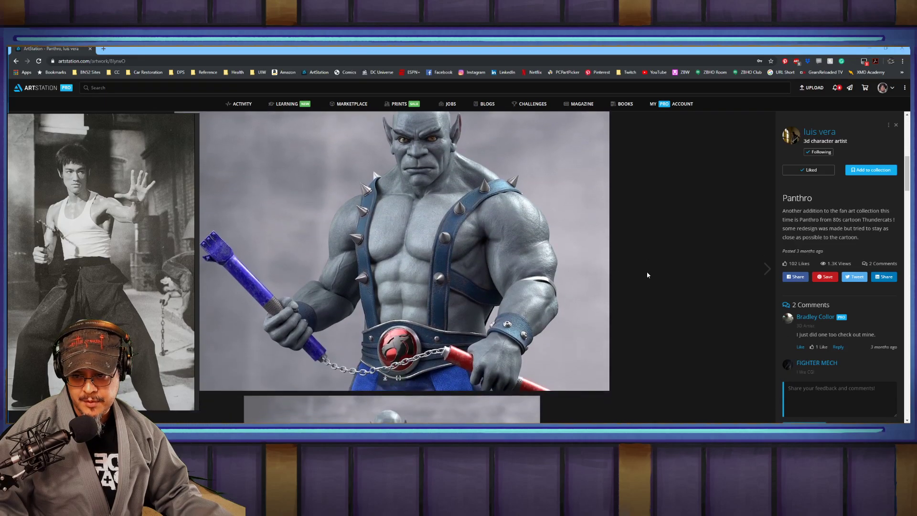
pyautogui.scroll(-10, 647, 275)
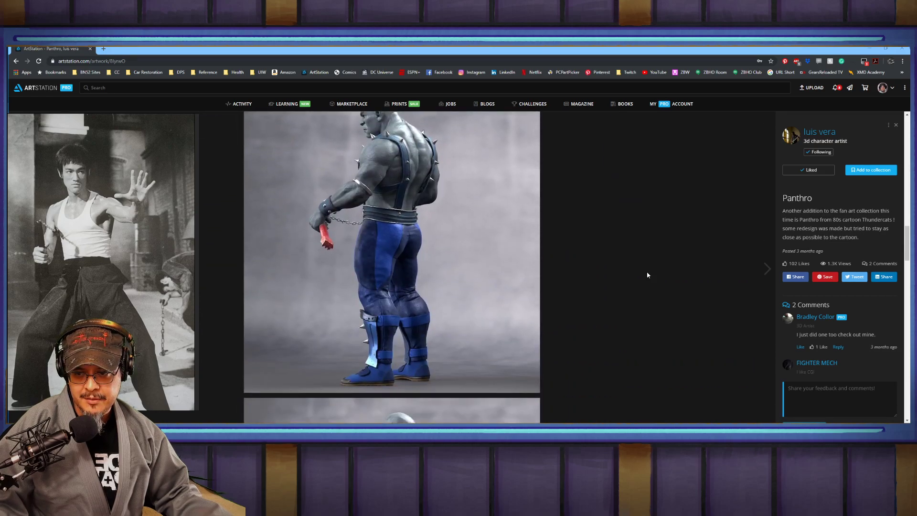
pyautogui.scroll(-5, 648, 275)
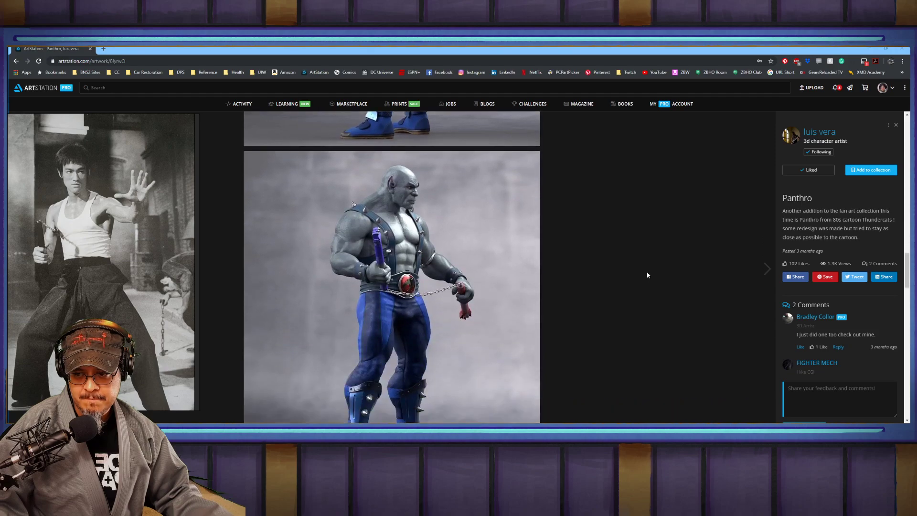
pyautogui.scroll(-5, 648, 275)
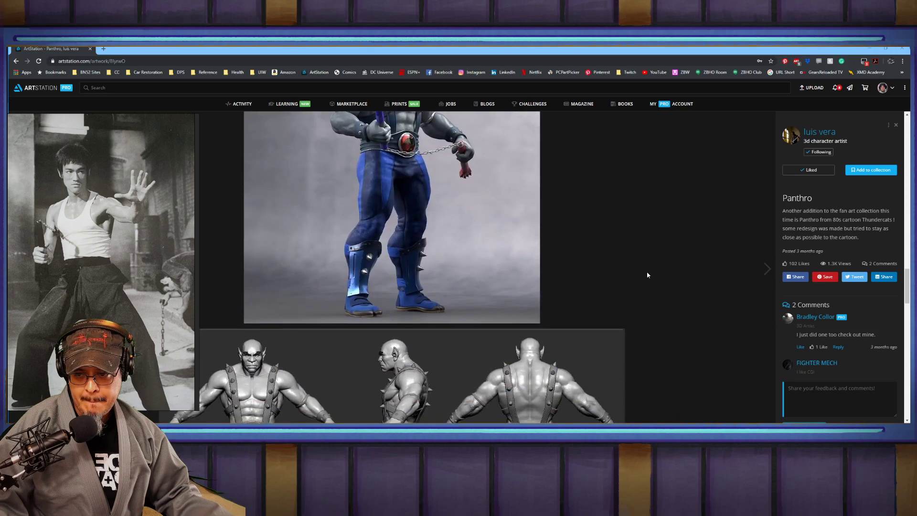
pyautogui.scroll(-5, 648, 275)
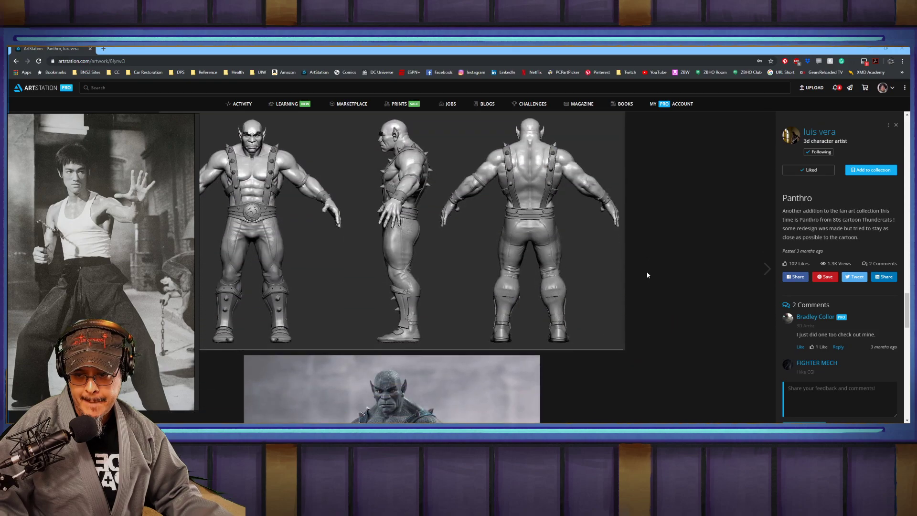
pyautogui.scroll(-10, 647, 276)
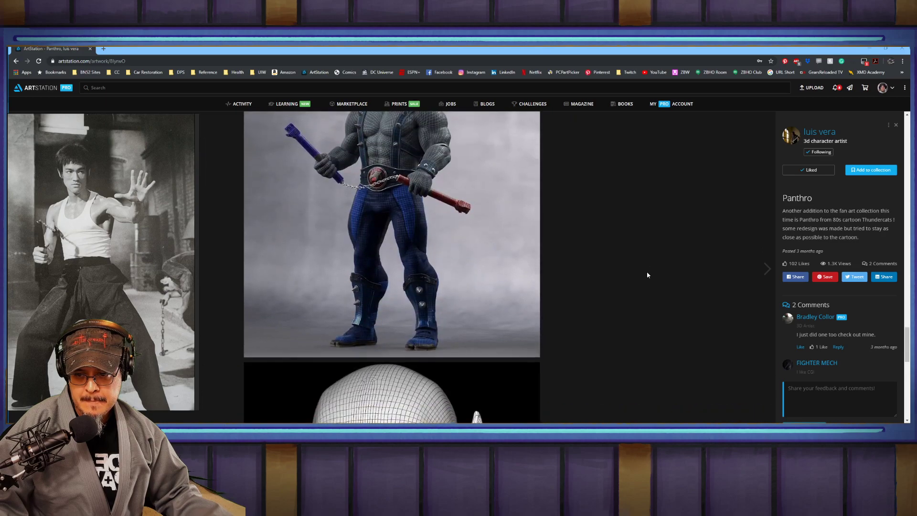
pyautogui.scroll(-3, 647, 275)
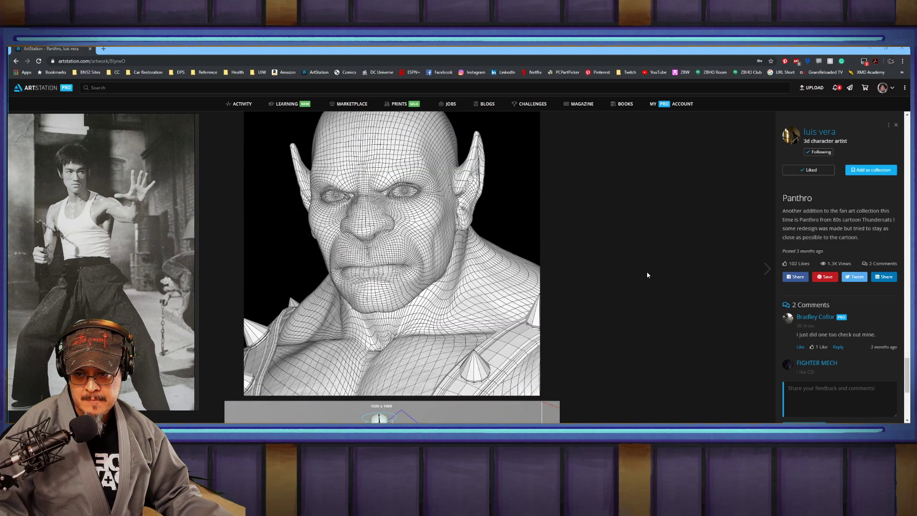
pyautogui.scroll(-5, 648, 275)
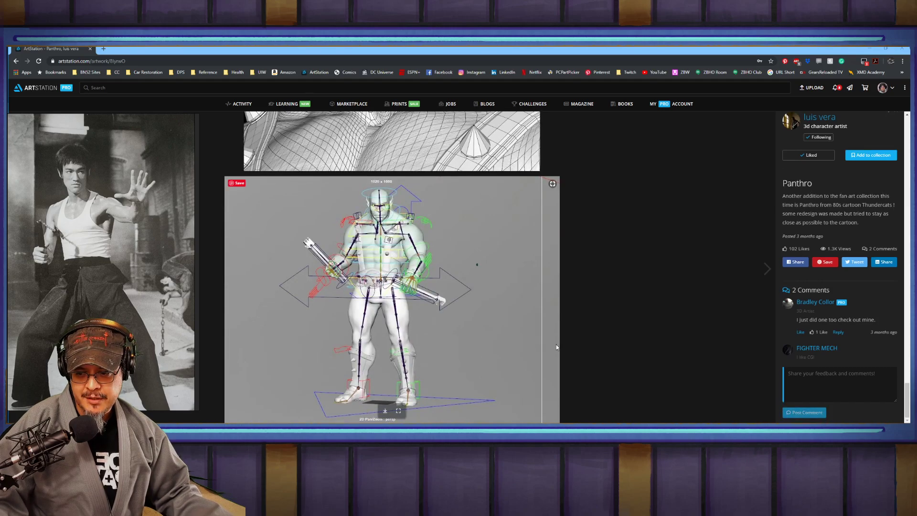
pyautogui.scroll(10, 637, 322)
pyautogui.scroll(7, 631, 306)
pyautogui.scroll(3, 716, 258)
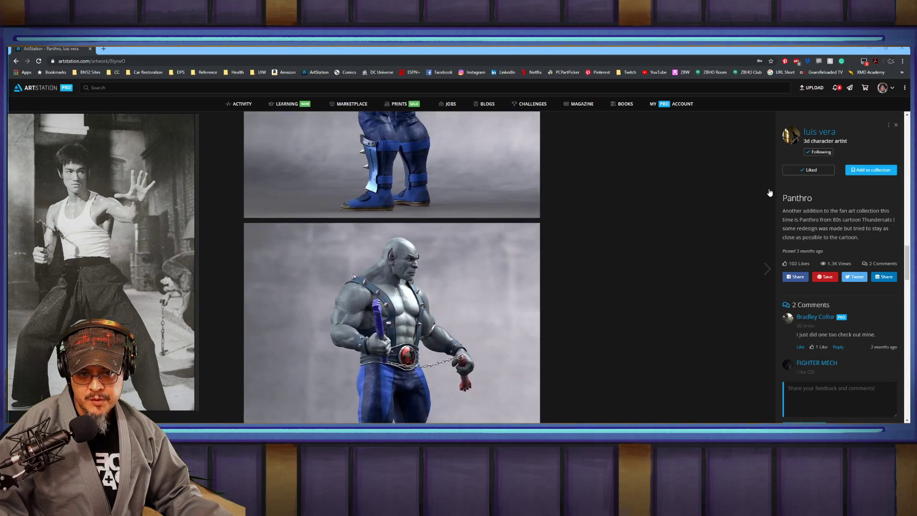
pyautogui.scroll(4, 626, 151)
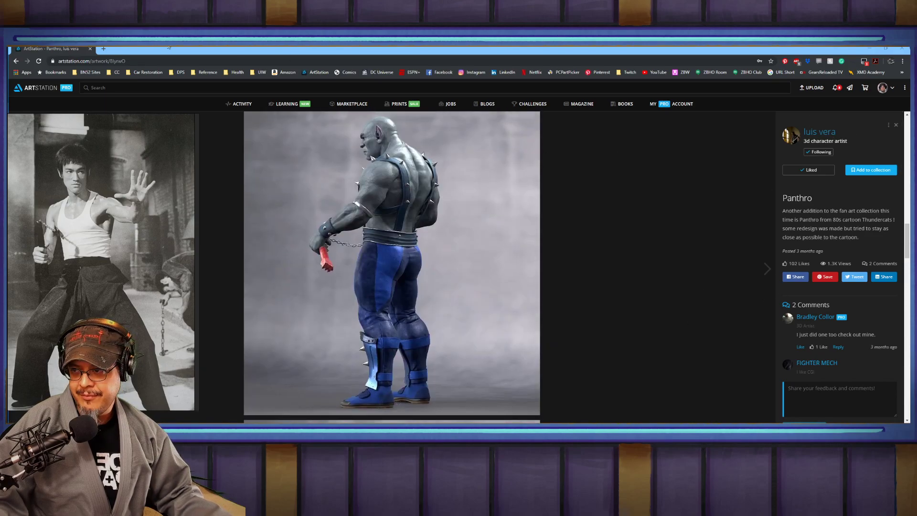
pyautogui.click(90, 48)
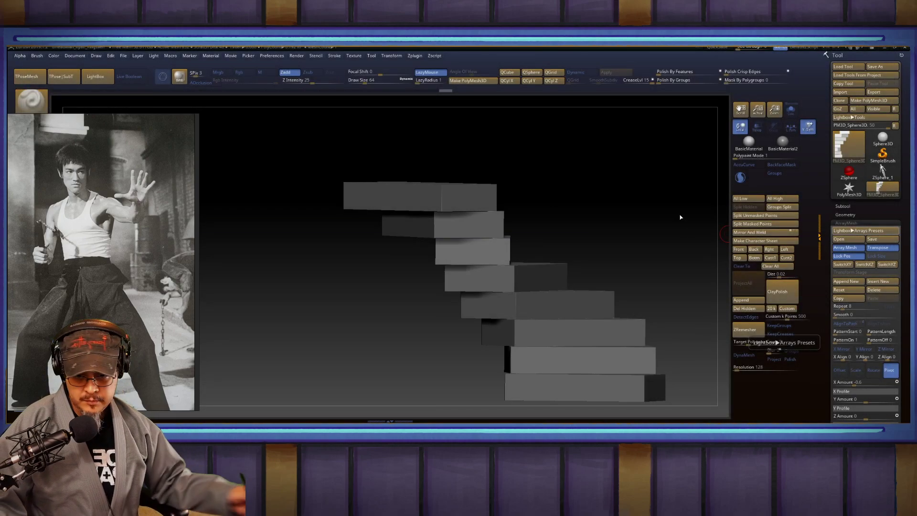
# Step: Convert the spiral staircase array into real geometry with Make Mesh
pyautogui.moveTo(602, 258); pyautogui.dragTo(562, 240)
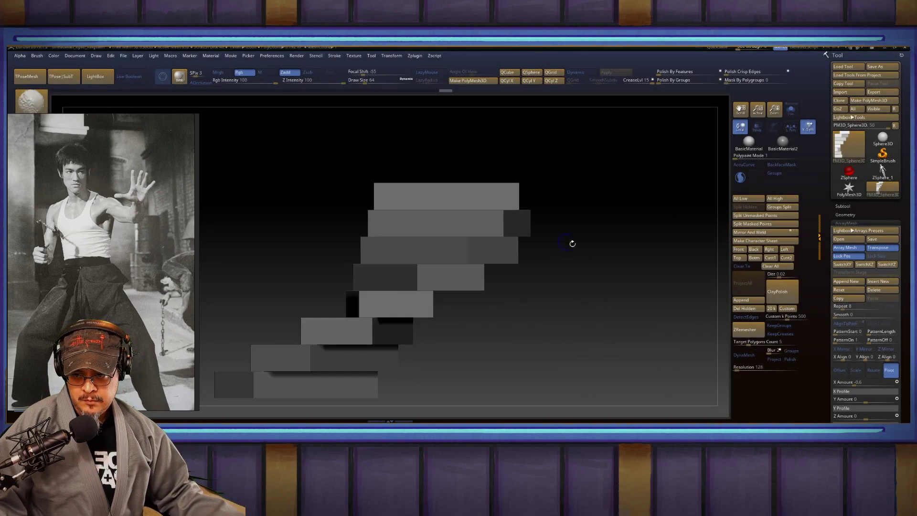
pyautogui.moveTo(576, 300); pyautogui.dragTo(632, 315)
pyautogui.moveTo(626, 272); pyautogui.dragTo(667, 263)
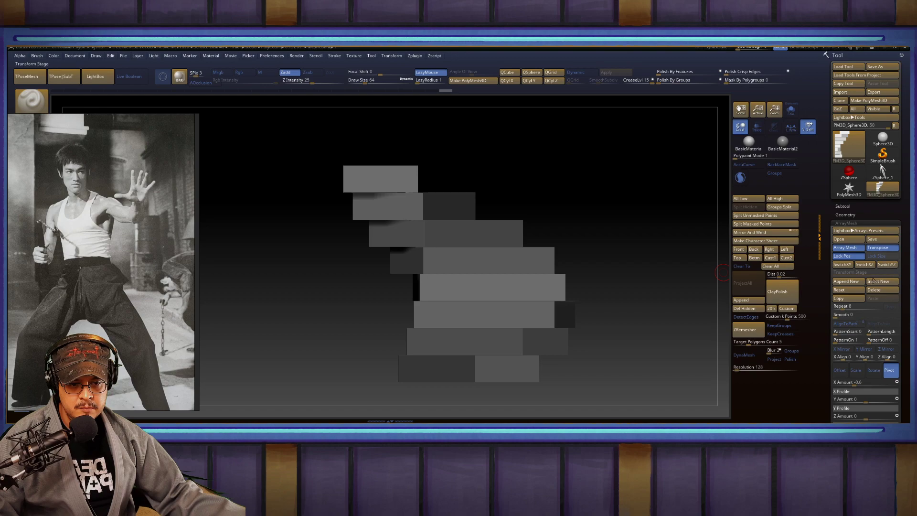
pyautogui.scroll(-5, 898, 301)
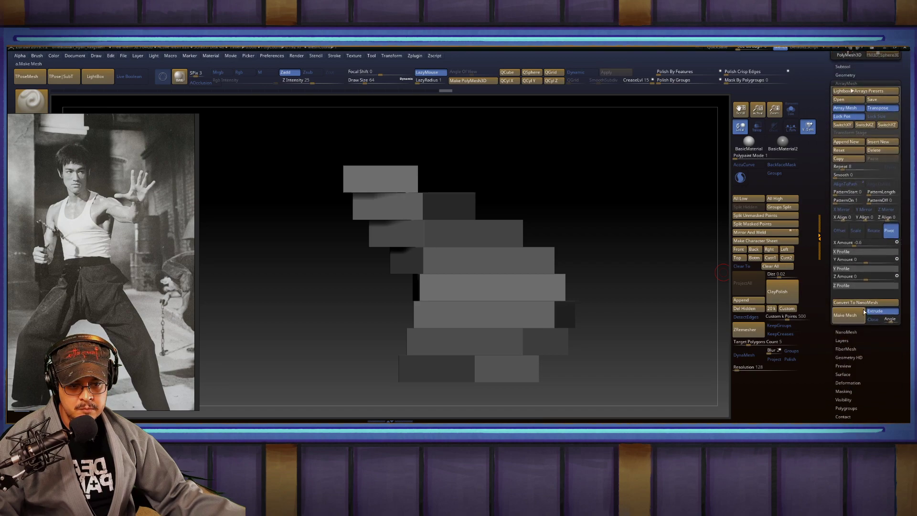
pyautogui.click(848, 316)
pyautogui.moveTo(634, 227); pyautogui.dragTo(610, 228)
pyautogui.hotkey('ctrl', 'z')
pyautogui.click(849, 321)
pyautogui.press('w')
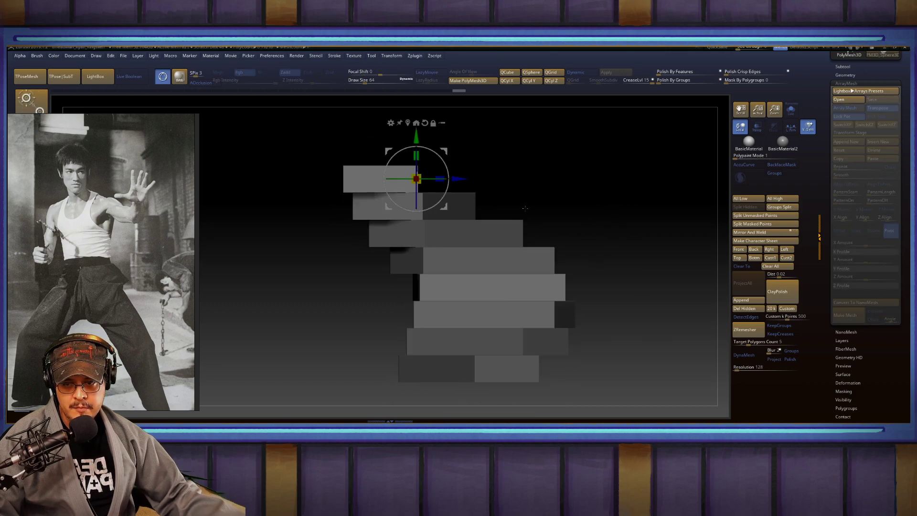
pyautogui.moveTo(429, 181); pyautogui.dragTo(446, 181)
pyautogui.press('q')
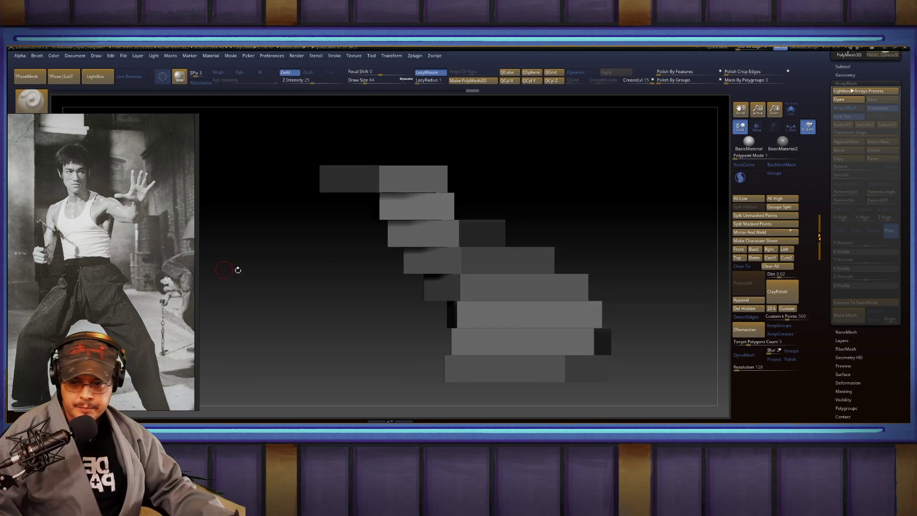
# Step: Append a Cone3D subtool to the staircase
pyautogui.keyDown('alt'); pyautogui.moveTo(558, 225); pyautogui.dragTo(595, 232); pyautogui.keyUp('alt')
pyautogui.moveTo(884, 73); pyautogui.dragTo(852, 137)
pyautogui.click(842, 128)
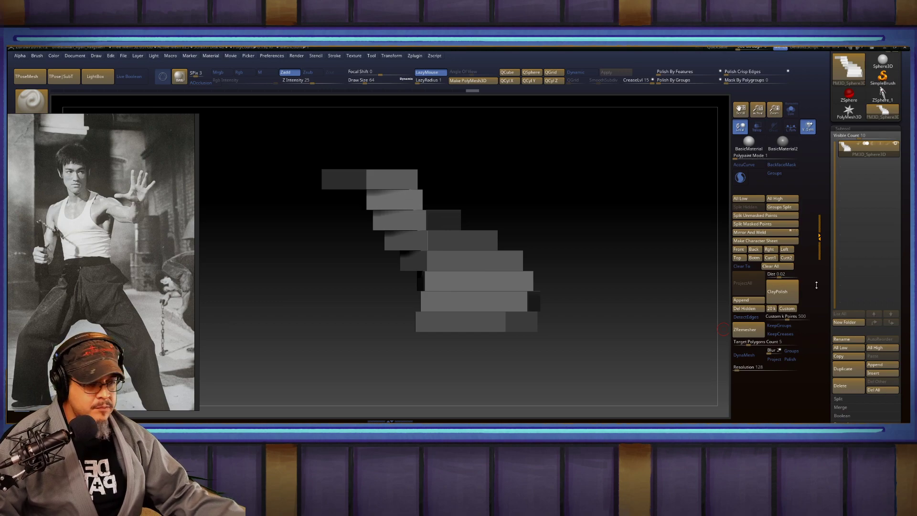
pyautogui.moveTo(903, 366); pyautogui.dragTo(904, 349)
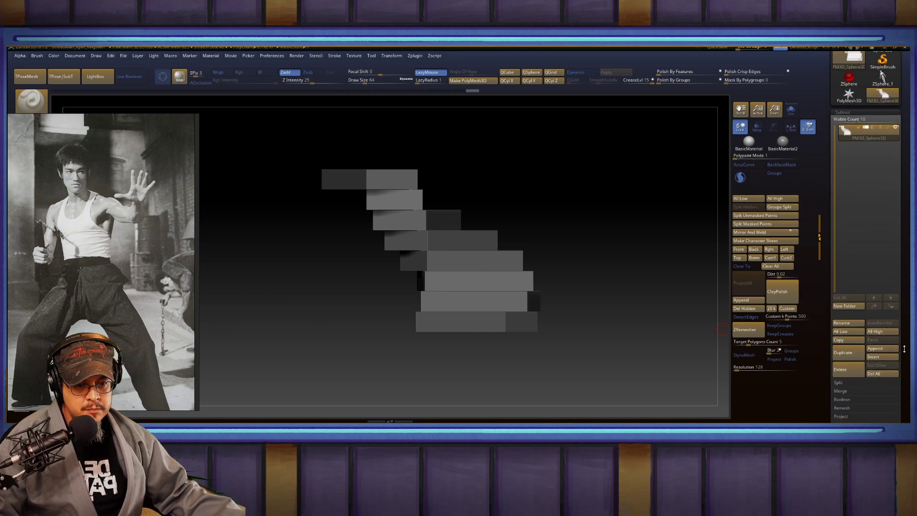
pyautogui.click(878, 362)
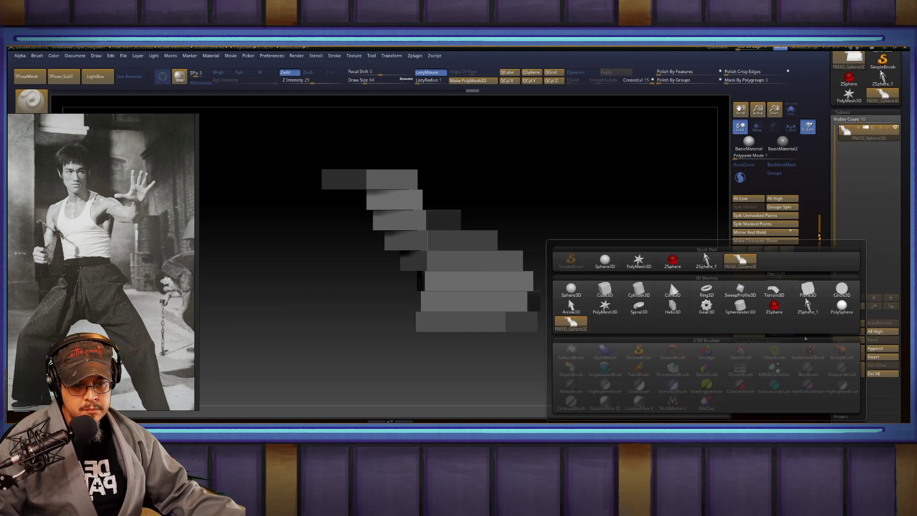
pyautogui.click(672, 291)
# Step: Move the cone beside the staircase and stretch it into a tall spire
pyautogui.press('w')
pyautogui.moveTo(542, 219); pyautogui.dragTo(549, 176)
pyautogui.moveTo(428, 179); pyautogui.dragTo(524, 180)
pyautogui.moveTo(604, 185); pyautogui.dragTo(499, 183)
pyautogui.moveTo(481, 138); pyautogui.dragTo(481, 282)
pyautogui.moveTo(504, 258); pyautogui.dragTo(507, 252)
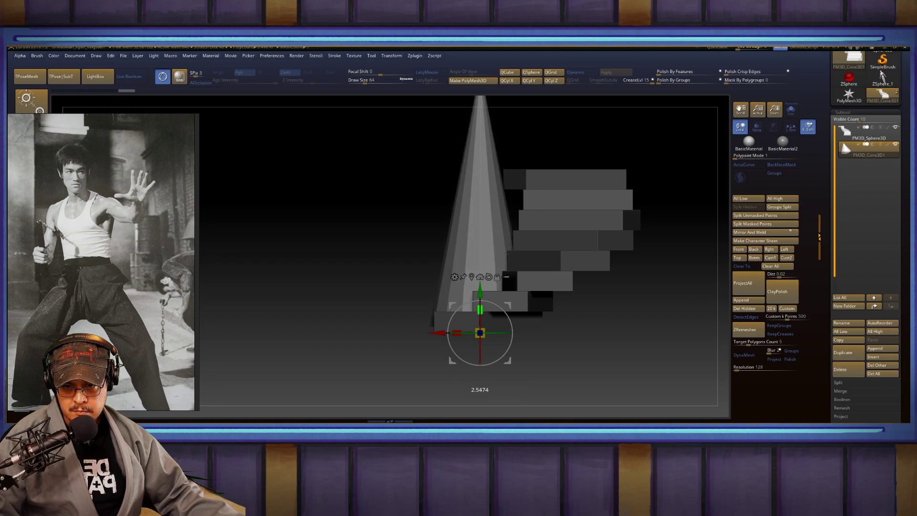
# Step: Duplicate the cone within its subtool and place the copy on the opposite side of the staircase
pyautogui.press('q')
pyautogui.moveTo(370, 235)
pyautogui.mouseDown()
pyautogui.moveTo(414, 245)
pyautogui.moveTo(268, 253)
pyautogui.mouseUp()
pyautogui.moveTo(608, 198); pyautogui.dragTo(564, 209)
pyautogui.press('w')
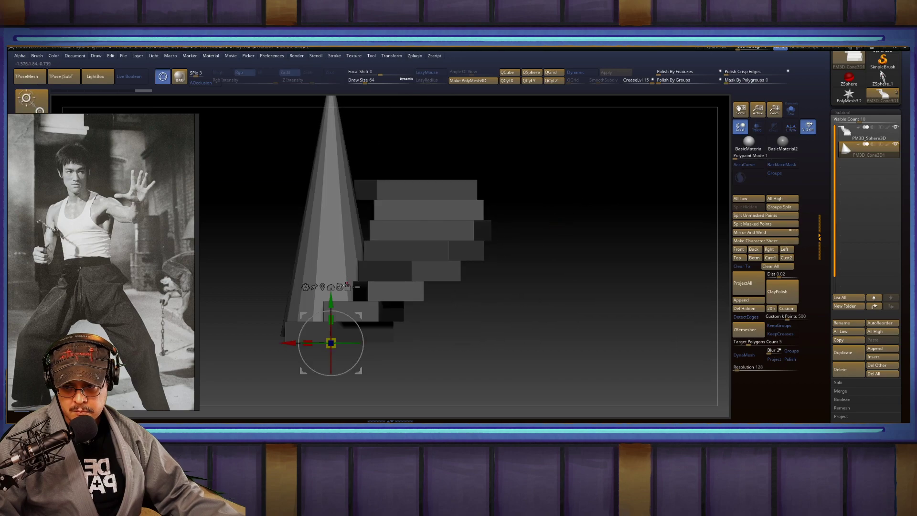
pyautogui.keyDown('ctrl'); pyautogui.moveTo(297, 343); pyautogui.dragTo(455, 344); pyautogui.keyUp('ctrl')
pyautogui.moveTo(580, 238); pyautogui.dragTo(603, 329)
pyautogui.keyDown('alt'); pyautogui.moveTo(632, 230); pyautogui.dragTo(637, 292); pyautogui.keyUp('alt')
pyautogui.moveTo(539, 223)
pyautogui.mouseDown()
pyautogui.moveTo(552, 197)
pyautogui.moveTo(518, 163)
pyautogui.moveTo(504, 168)
pyautogui.moveTo(515, 164)
pyautogui.mouseUp()
pyautogui.press('q')
pyautogui.moveTo(575, 253); pyautogui.dragTo(586, 178)
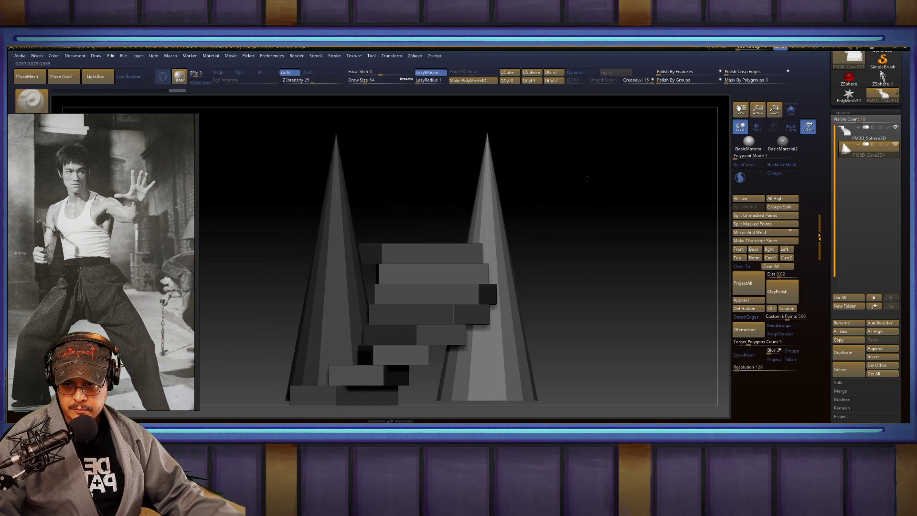
# Step: DynaMesh the two cones at a resolution of 64
pyautogui.moveTo(591, 230); pyautogui.dragTo(699, 316)
pyautogui.click(744, 355)
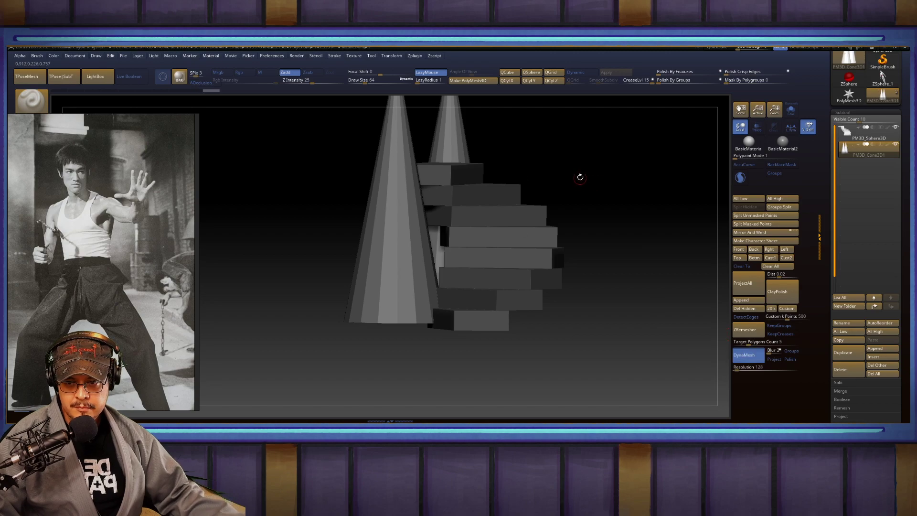
pyautogui.moveTo(579, 178); pyautogui.dragTo(629, 235)
pyautogui.click(735, 367)
pyautogui.write('5')
pyautogui.press('BackSpace')
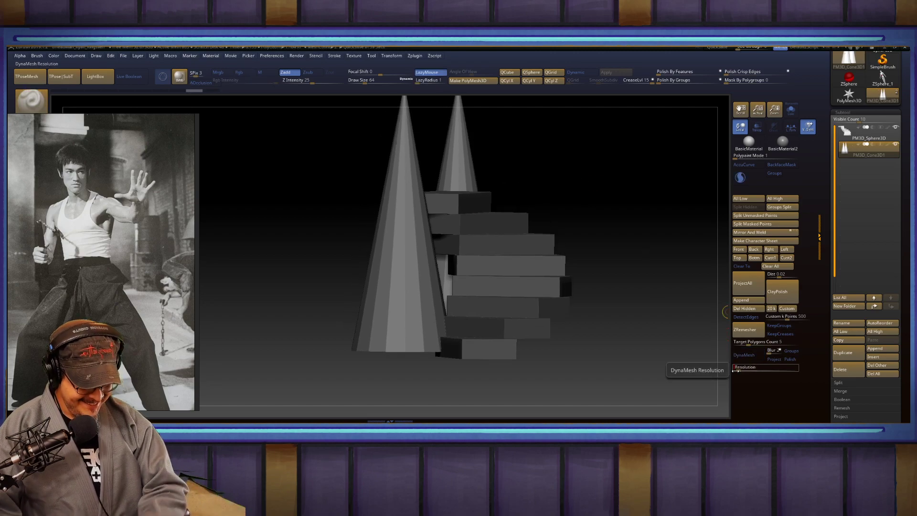
pyautogui.write('64')
pyautogui.press('Return')
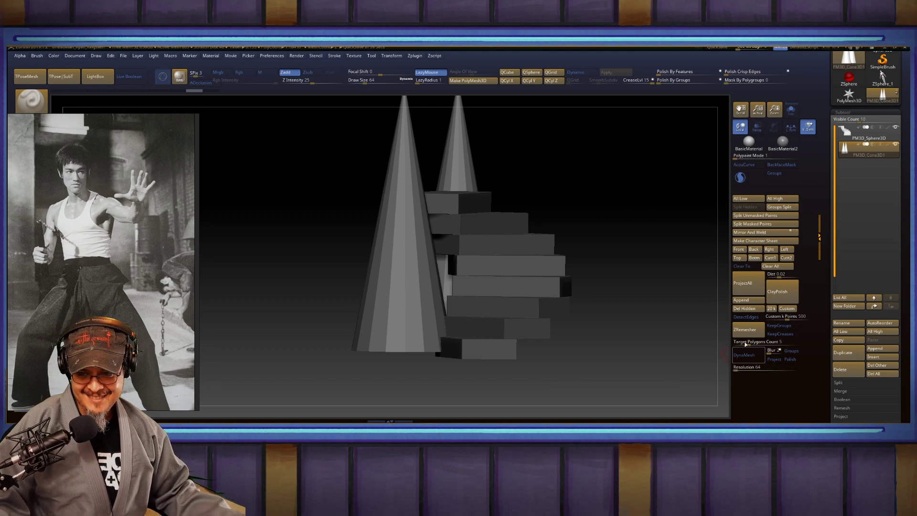
pyautogui.click(747, 350)
# Step: Start building up clay on one cone's lower part with ClayBuildup at draw size 386, and enable BackfaceMask
pyautogui.press('b')
pyautogui.press('c')
pyautogui.press('b')
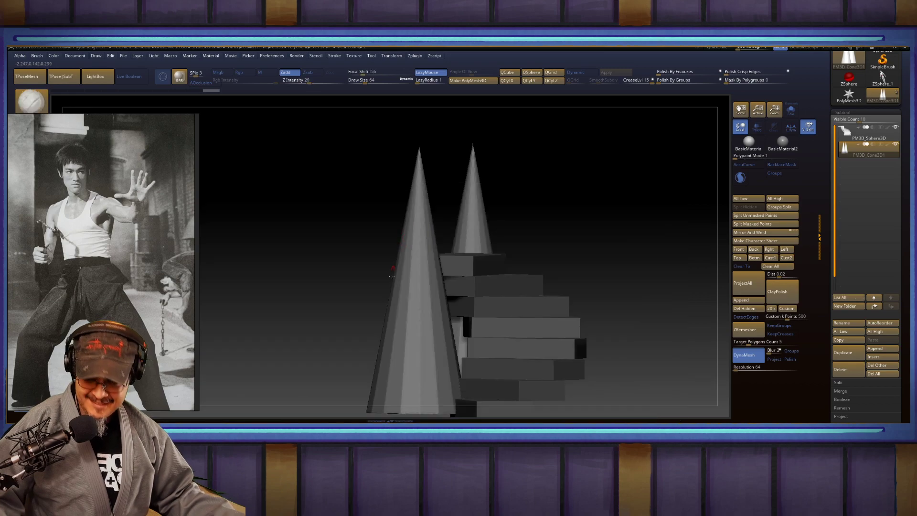
pyautogui.moveTo(580, 286)
pyautogui.keyDown('alt'); pyautogui.mouseDown()
pyautogui.moveTo(584, 205)
pyautogui.moveTo(574, 199)
pyautogui.mouseUp(); pyautogui.keyUp('alt')
pyautogui.press('s')
pyautogui.moveTo(414, 276)
pyautogui.mouseDown()
pyautogui.moveTo(435, 279)
pyautogui.moveTo(395, 301)
pyautogui.mouseUp()
pyautogui.click(781, 165)
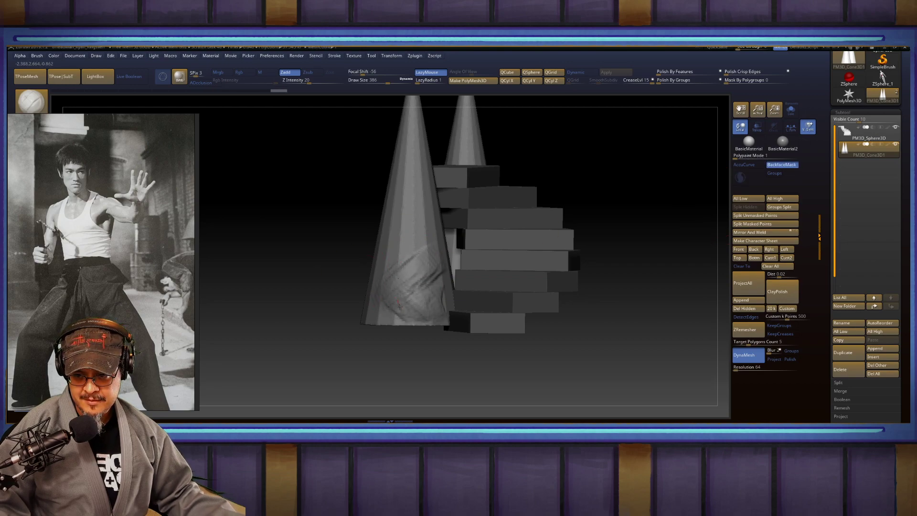
# Step: Wrap more ClayBuildup strokes around the base and lower sides of the same cone
pyautogui.moveTo(311, 256); pyautogui.dragTo(384, 293)
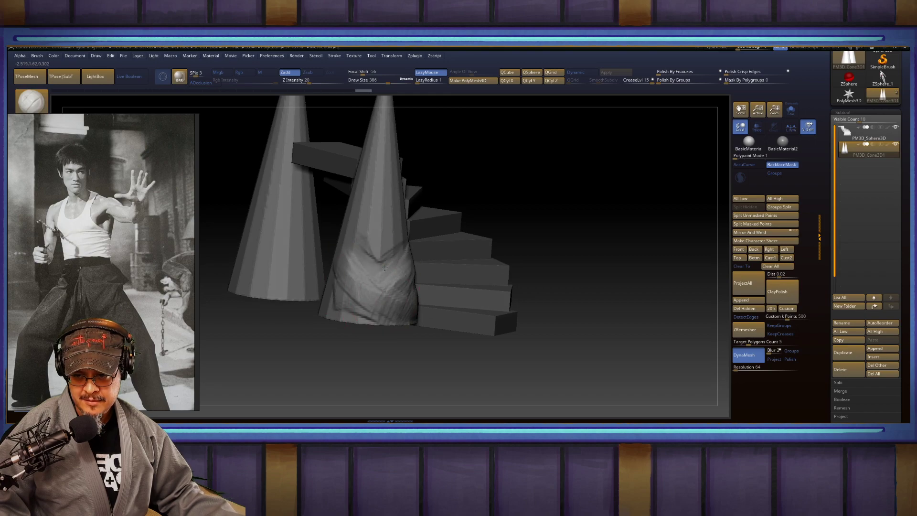
pyautogui.keyDown('alt'); pyautogui.moveTo(300, 268); pyautogui.dragTo(297, 324); pyautogui.keyUp('alt')
pyautogui.moveTo(297, 325); pyautogui.dragTo(224, 301)
pyautogui.moveTo(312, 274); pyautogui.dragTo(361, 279)
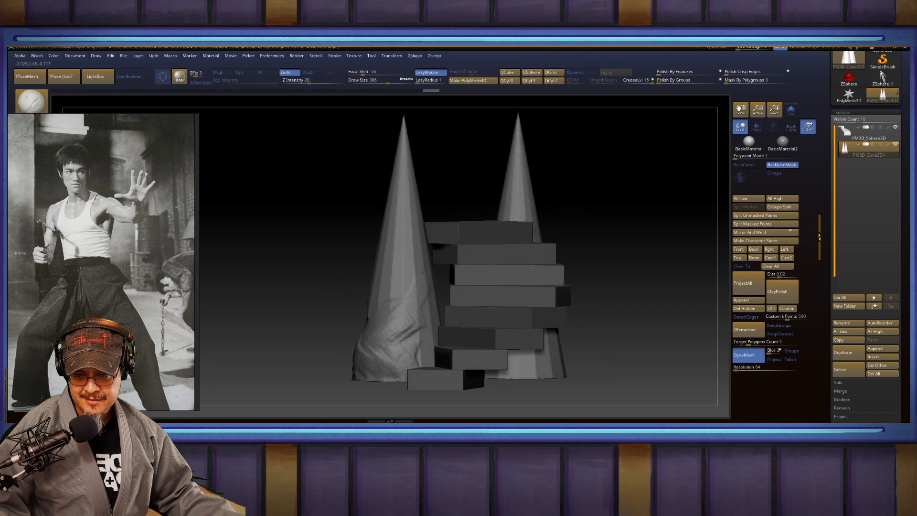
pyautogui.moveTo(426, 288); pyautogui.dragTo(411, 344)
pyautogui.moveTo(351, 282); pyautogui.dragTo(423, 268)
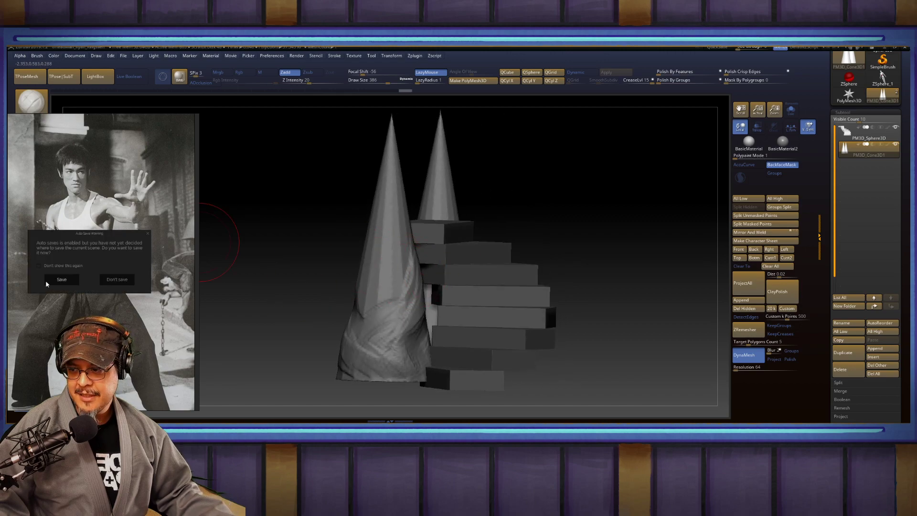
# Step: Save the PureRef reference scene as Panthro
pyautogui.click(62, 279)
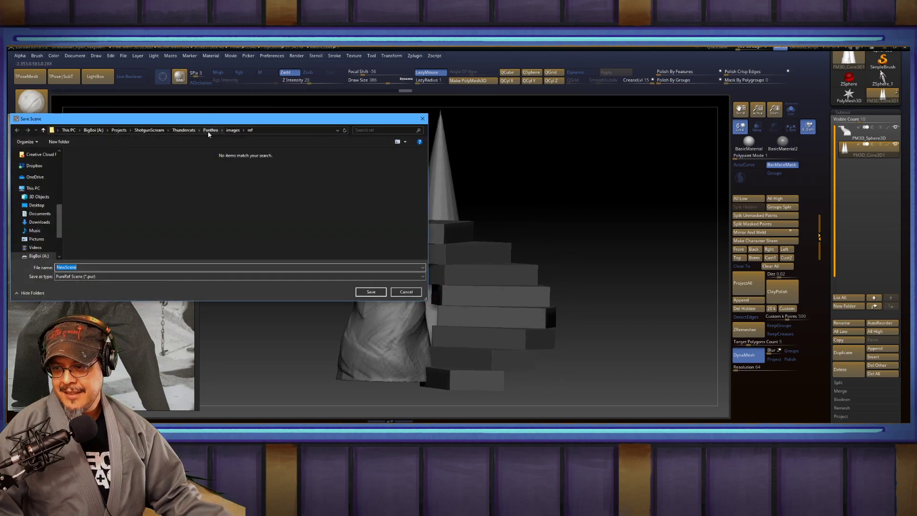
pyautogui.write('Panthro')
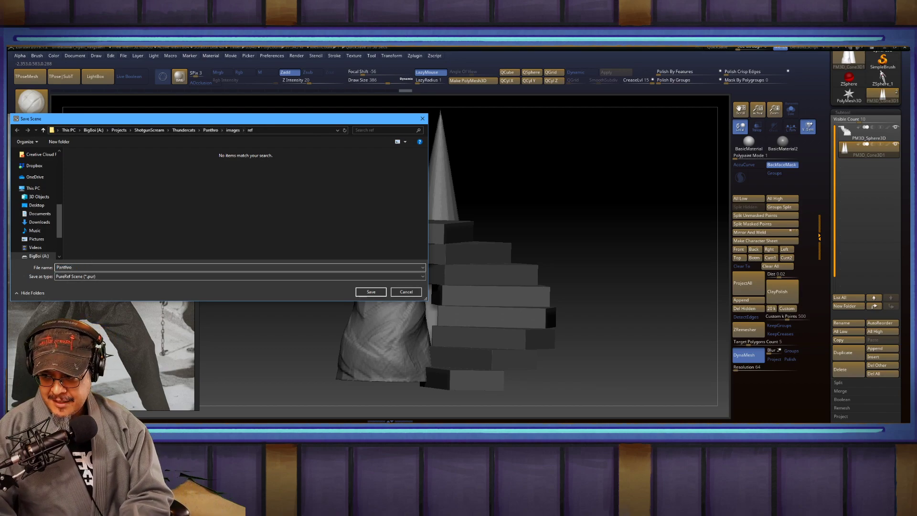
pyautogui.press('Return')
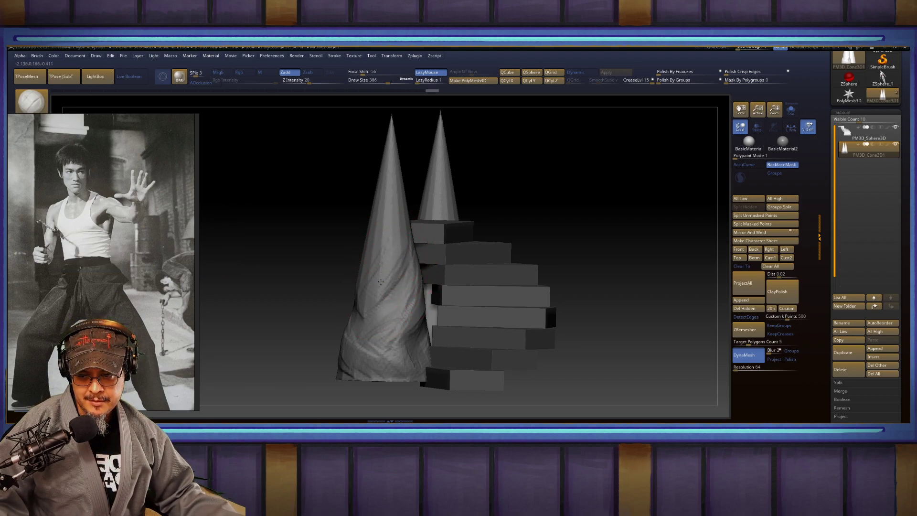
# Step: Sculpt diagonal, twisting clay folds around the roughened cone, extending them from its base up to its middle
pyautogui.moveTo(579, 206); pyautogui.dragTo(322, 249)
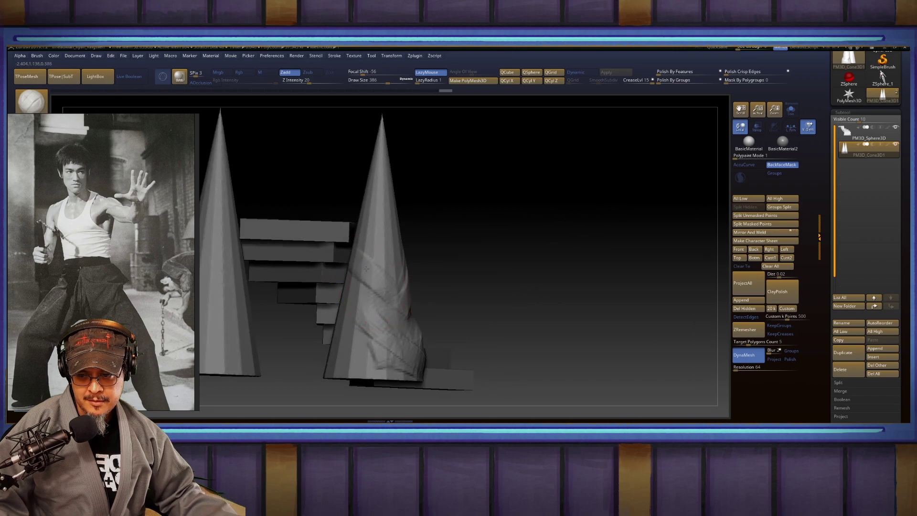
pyautogui.moveTo(400, 290); pyautogui.dragTo(387, 329, button='right')
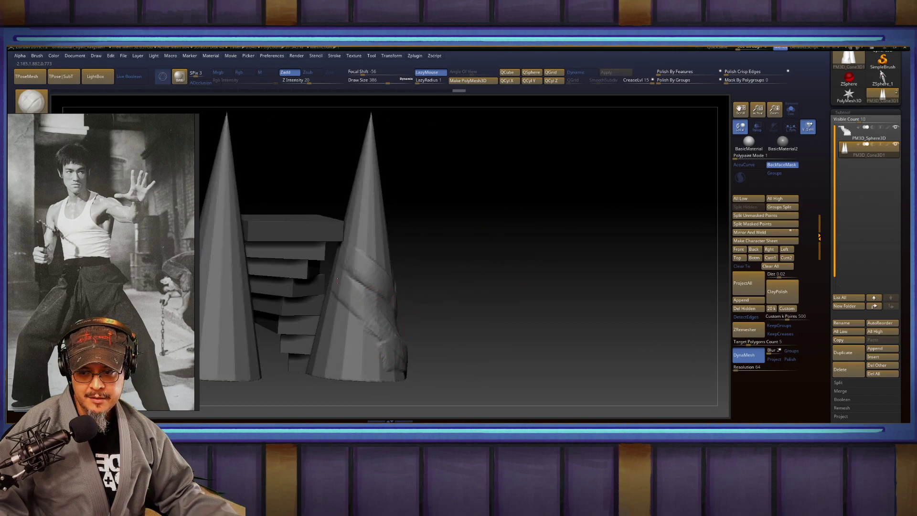
pyautogui.moveTo(337, 282); pyautogui.dragTo(399, 342)
pyautogui.moveTo(334, 305); pyautogui.dragTo(376, 347)
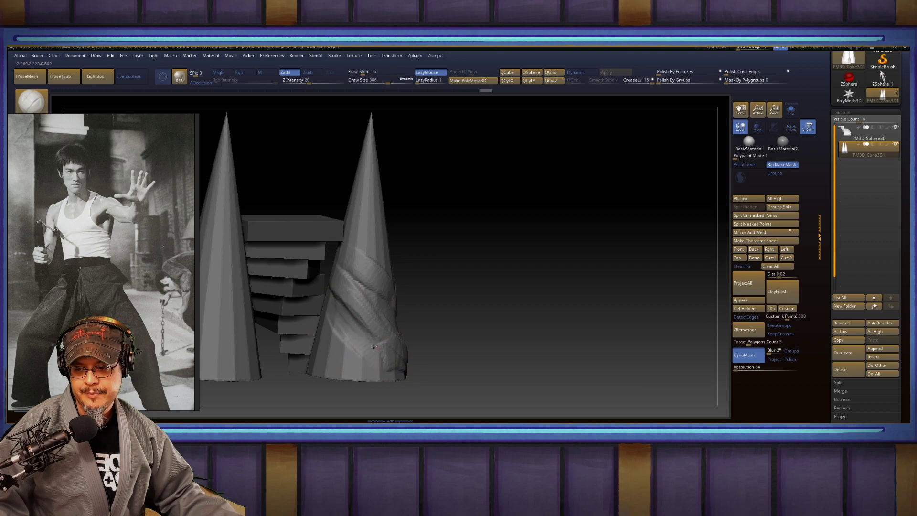
pyautogui.moveTo(397, 368)
pyautogui.mouseDown(button='right')
pyautogui.moveTo(487, 252)
pyautogui.moveTo(397, 282)
pyautogui.mouseUp(button='right')
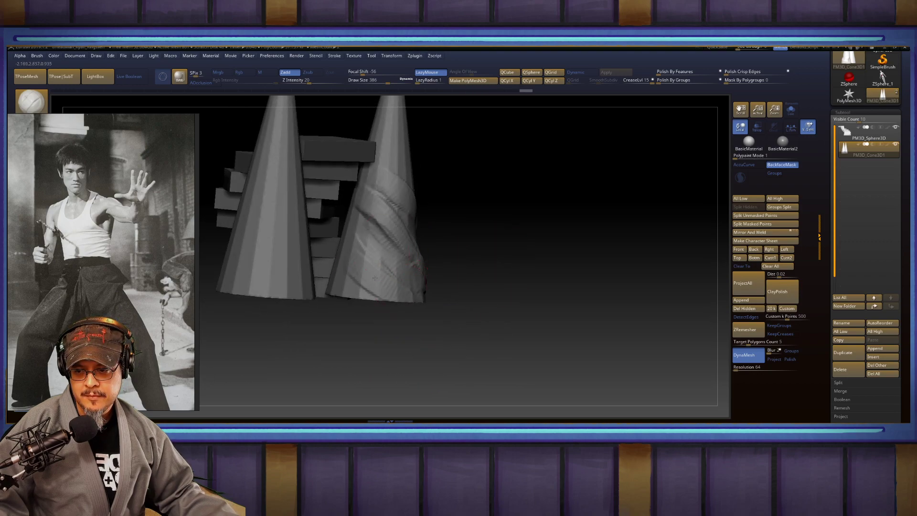
pyautogui.moveTo(363, 266); pyautogui.dragTo(378, 294)
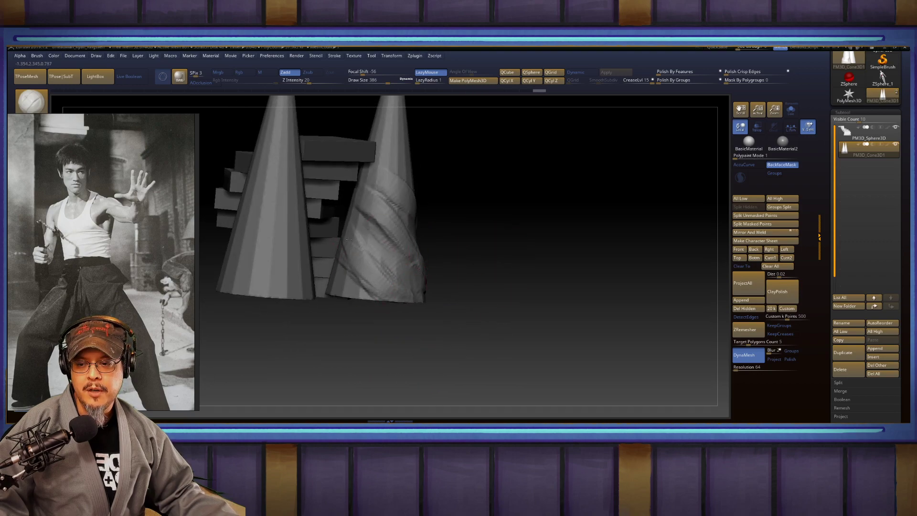
pyautogui.moveTo(349, 266); pyautogui.dragTo(356, 285)
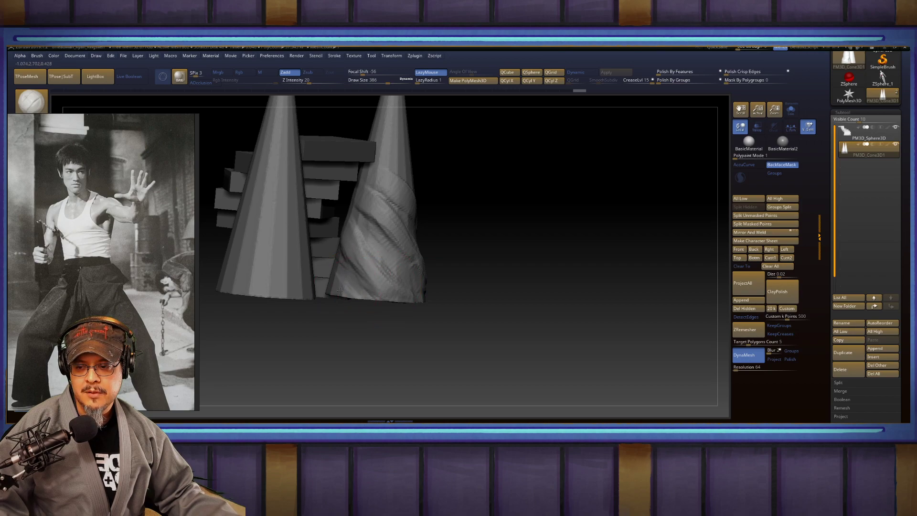
pyautogui.moveTo(335, 297); pyautogui.dragTo(566, 286, button='right')
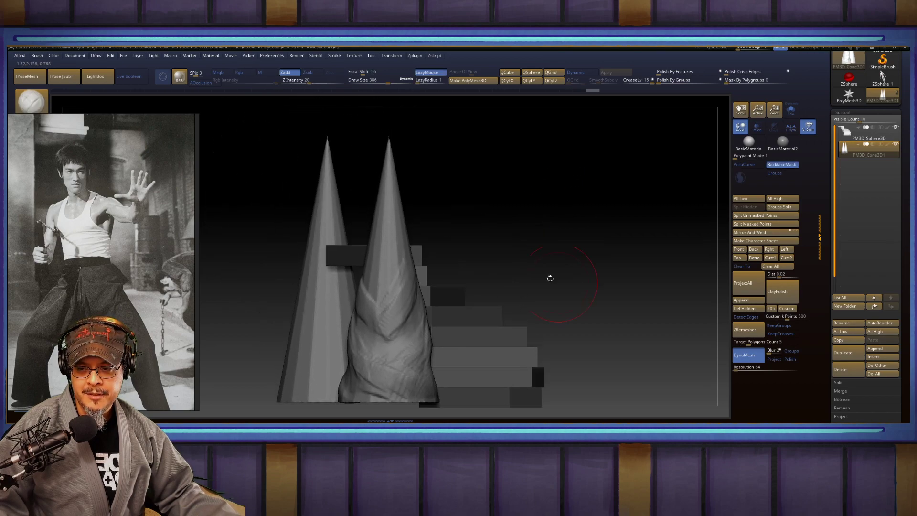
pyautogui.moveTo(406, 254); pyautogui.dragTo(394, 253)
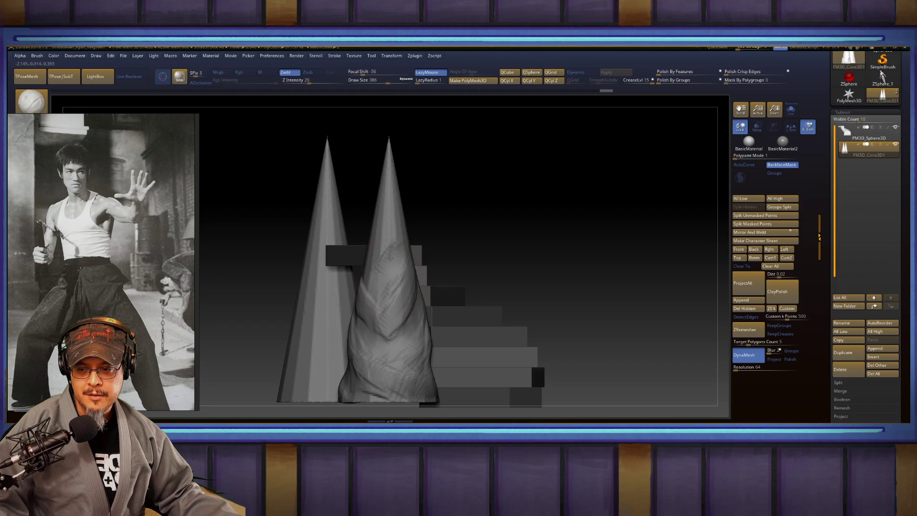
# Step: Reshape the pointed tips of both cones with the Move brush
pyautogui.moveTo(415, 191); pyautogui.dragTo(552, 192, button='right')
pyautogui.press('b')
pyautogui.press('m')
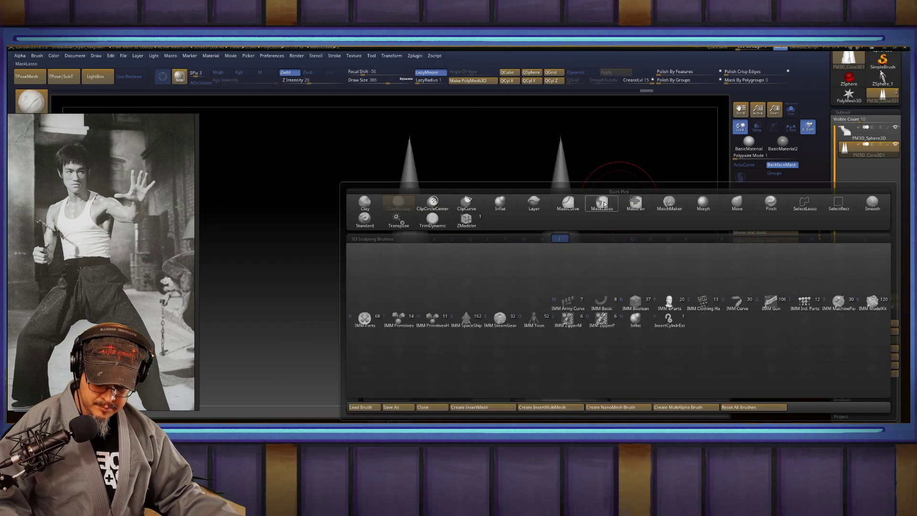
pyautogui.press('v')
pyautogui.moveTo(410, 160); pyautogui.dragTo(406, 146)
pyautogui.moveTo(552, 151)
pyautogui.mouseDown()
pyautogui.moveTo(564, 138)
pyautogui.moveTo(563, 154)
pyautogui.moveTo(562, 145)
pyautogui.mouseUp()
pyautogui.moveTo(630, 187)
pyautogui.keyDown('shift'); pyautogui.mouseDown()
pyautogui.moveTo(618, 168)
pyautogui.moveTo(644, 176)
pyautogui.mouseUp(); pyautogui.keyUp('shift')
# Step: Build up twisting clay ridges on the sculpted cone's upper part and tip with ClayBuildup at draw size 262
pyautogui.press('b')
pyautogui.press('h')
pyautogui.press('p')
pyautogui.press('s')
pyautogui.moveTo(552, 167); pyautogui.dragTo(546, 167)
pyautogui.moveTo(527, 216)
pyautogui.mouseDown()
pyautogui.moveTo(551, 203)
pyautogui.moveTo(563, 233)
pyautogui.mouseUp()
pyautogui.moveTo(539, 229); pyautogui.dragTo(554, 247, button='right')
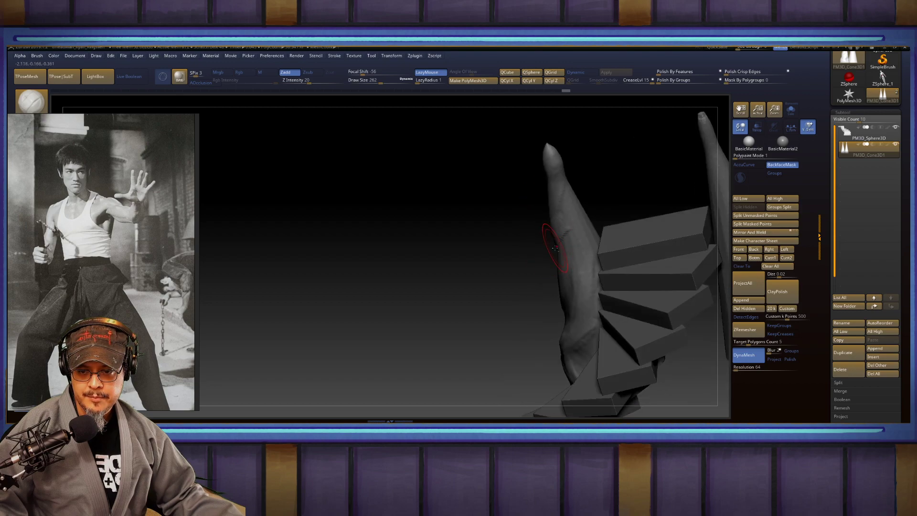
pyautogui.moveTo(609, 196); pyautogui.dragTo(655, 179)
pyautogui.moveTo(544, 216); pyautogui.dragTo(551, 184)
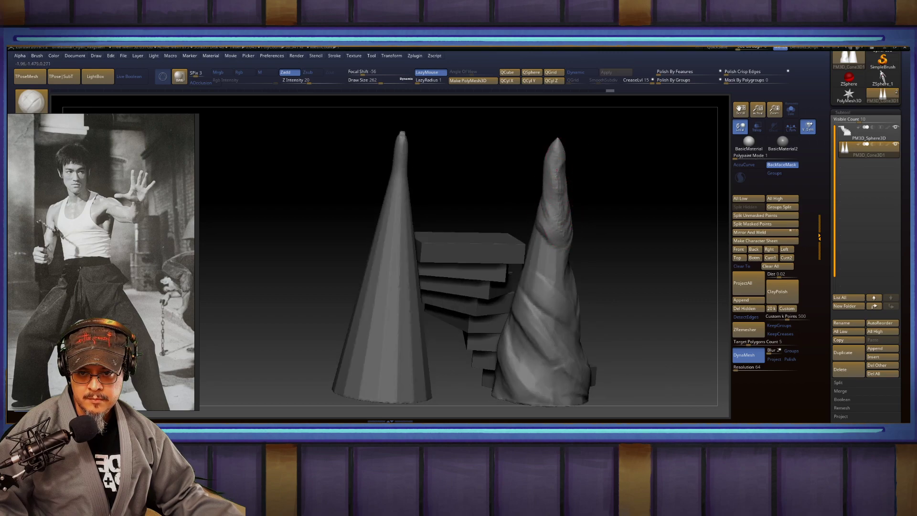
pyautogui.moveTo(623, 205); pyautogui.dragTo(565, 165)
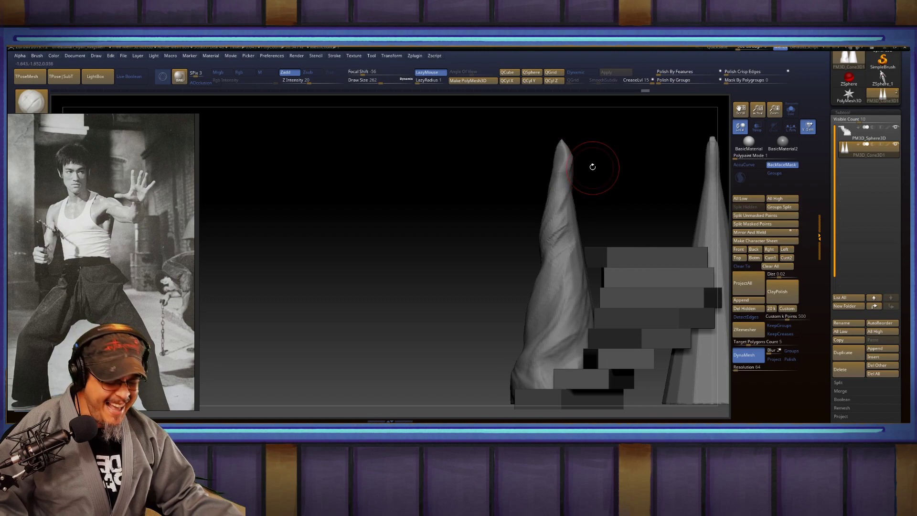
# Step: Reshape the sculpted cone's pointed tip with the Move brush
pyautogui.press('b')
pyautogui.press('m')
pyautogui.press('v')
pyautogui.keyDown('alt'); pyautogui.moveTo(628, 169); pyautogui.dragTo(618, 221); pyautogui.keyUp('alt')
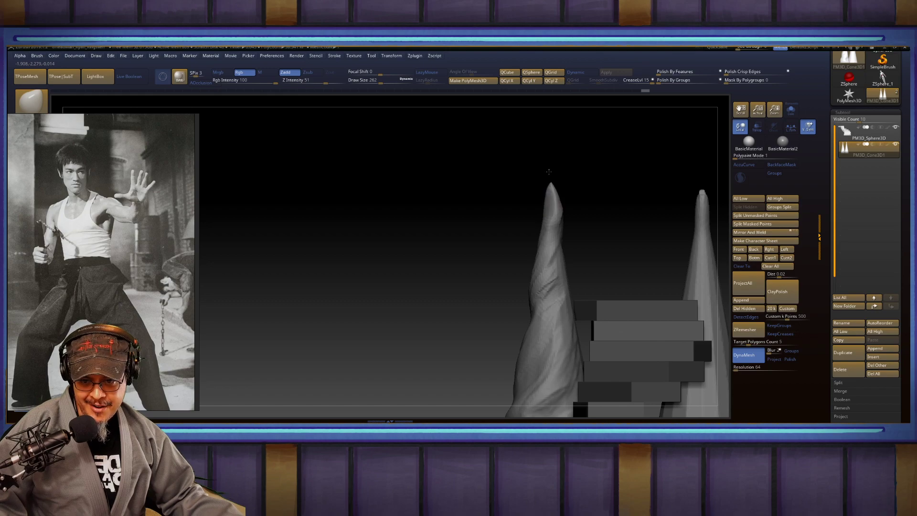
pyautogui.moveTo(554, 196); pyautogui.dragTo(548, 195)
pyautogui.moveTo(614, 229)
pyautogui.keyDown('alt'); pyautogui.mouseDown()
pyautogui.moveTo(596, 178)
pyautogui.moveTo(587, 177)
pyautogui.moveTo(589, 156)
pyautogui.moveTo(575, 205)
pyautogui.moveTo(411, 301)
pyautogui.mouseUp(); pyautogui.keyUp('alt')
# Step: Switch from the Move brush back to sculpting and isolate the cone subtool in Solo mode
pyautogui.press('b')
pyautogui.press('d')
pyautogui.press('s')
pyautogui.moveTo(651, 211)
pyautogui.mouseDown()
pyautogui.moveTo(455, 235)
pyautogui.moveTo(488, 216)
pyautogui.mouseUp()
pyautogui.click(776, 111)
pyautogui.click(791, 110)
pyautogui.click(790, 111)
pyautogui.click(791, 110)
# Step: Build up twisting clay folds across the far side of the already sculpted cone, from its middle to its base
pyautogui.moveTo(675, 149); pyautogui.dragTo(616, 215)
pyautogui.moveTo(552, 262)
pyautogui.mouseDown()
pyautogui.moveTo(538, 277)
pyautogui.moveTo(538, 320)
pyautogui.mouseUp()
pyautogui.moveTo(616, 224); pyautogui.dragTo(571, 255)
pyautogui.moveTo(581, 251)
pyautogui.mouseDown()
pyautogui.moveTo(557, 255)
pyautogui.moveTo(562, 260)
pyautogui.moveTo(546, 231)
pyautogui.mouseUp()
pyautogui.moveTo(636, 217); pyautogui.dragTo(688, 197)
pyautogui.moveTo(590, 228)
pyautogui.mouseDown()
pyautogui.moveTo(535, 335)
pyautogui.moveTo(502, 363)
pyautogui.mouseUp()
pyautogui.moveTo(551, 347)
pyautogui.mouseDown()
pyautogui.moveTo(563, 313)
pyautogui.moveTo(587, 291)
pyautogui.moveTo(685, 270)
pyautogui.moveTo(660, 283)
pyautogui.mouseUp()
pyautogui.moveTo(559, 303); pyautogui.dragTo(571, 297)
# Step: Refine the clay folds around the lower part of the sculpted cone at draw size 262
pyautogui.moveTo(635, 275); pyautogui.dragTo(671, 254)
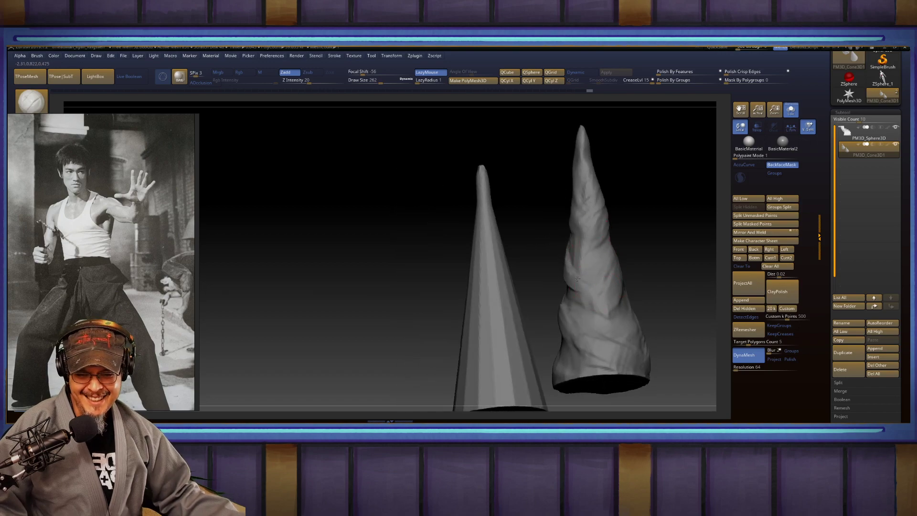
pyautogui.moveTo(634, 279); pyautogui.dragTo(577, 275, button='right')
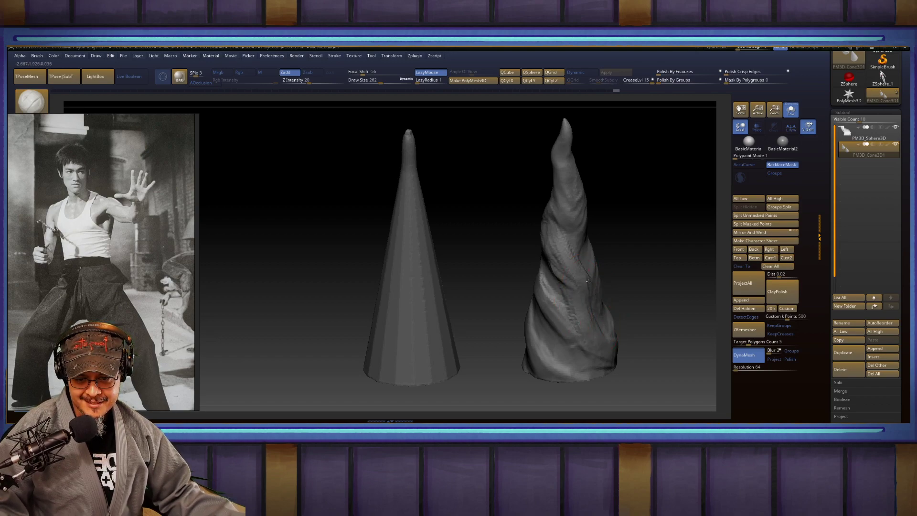
pyautogui.moveTo(636, 296); pyautogui.dragTo(604, 332, button='right')
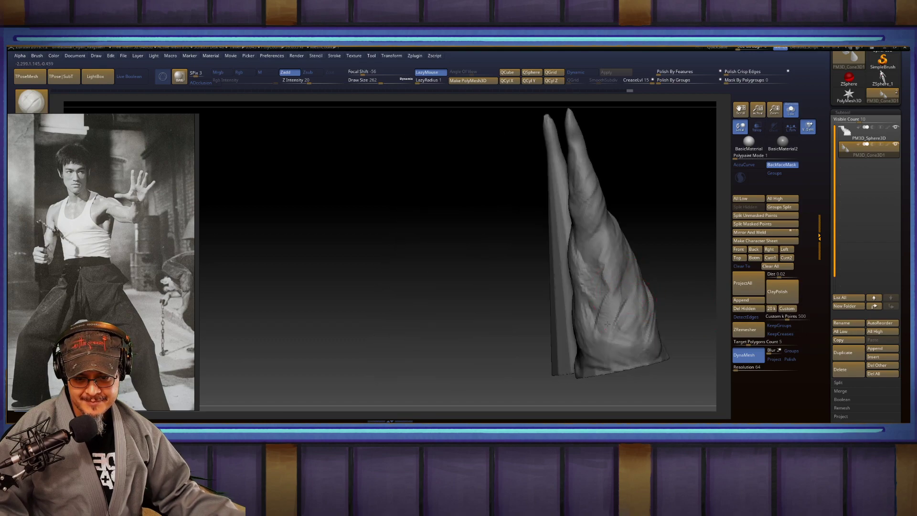
pyautogui.moveTo(642, 315); pyautogui.dragTo(636, 342)
pyautogui.moveTo(636, 343)
pyautogui.mouseDown(button='right')
pyautogui.moveTo(683, 306)
pyautogui.moveTo(700, 276)
pyautogui.mouseUp(button='right')
pyautogui.moveTo(680, 203)
pyautogui.keyDown('alt'); pyautogui.mouseDown(button='right')
pyautogui.moveTo(662, 279)
pyautogui.moveTo(681, 283)
pyautogui.mouseUp(button='right'); pyautogui.keyUp('alt')
pyautogui.keyDown('alt'); pyautogui.moveTo(681, 283); pyautogui.dragTo(721, 233, button='right'); pyautogui.keyUp('alt')
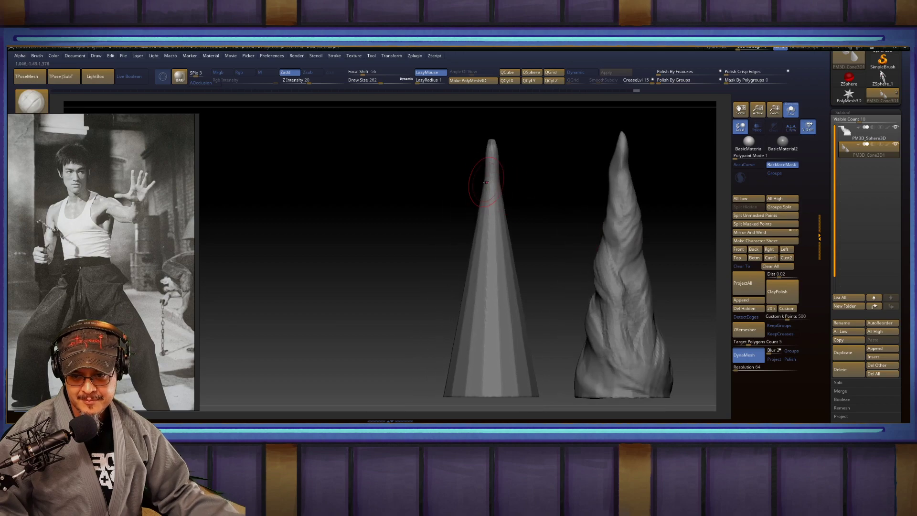
# Step: Sculpt twisting clay folds around the upper half of the plain faceted cone
pyautogui.moveTo(472, 201)
pyautogui.mouseDown()
pyautogui.moveTo(486, 207)
pyautogui.moveTo(471, 232)
pyautogui.moveTo(486, 244)
pyautogui.moveTo(488, 268)
pyautogui.mouseUp()
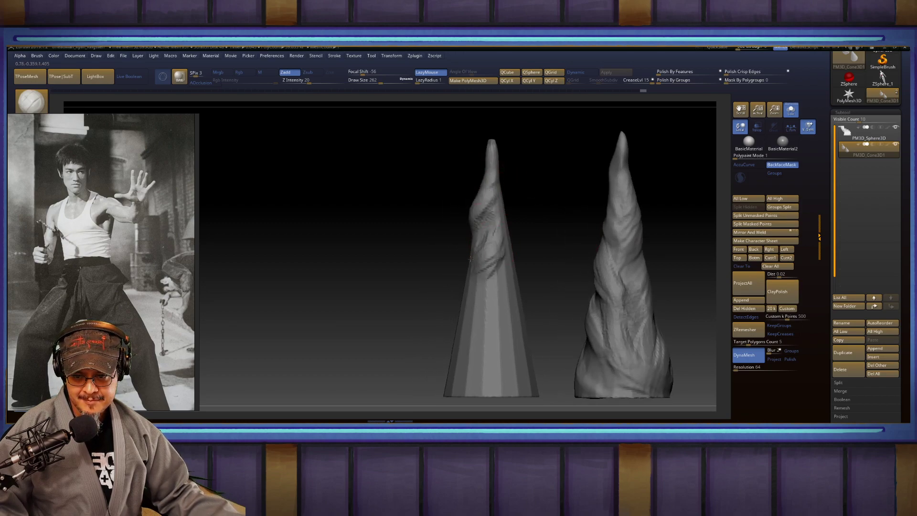
pyautogui.moveTo(543, 215)
pyautogui.mouseDown()
pyautogui.moveTo(494, 221)
pyautogui.moveTo(502, 196)
pyautogui.mouseUp()
pyautogui.moveTo(521, 243)
pyautogui.mouseDown()
pyautogui.moveTo(519, 300)
pyautogui.moveTo(500, 311)
pyautogui.moveTo(484, 297)
pyautogui.mouseUp()
pyautogui.moveTo(473, 289); pyautogui.dragTo(546, 265)
pyautogui.moveTo(527, 311); pyautogui.dragTo(481, 304)
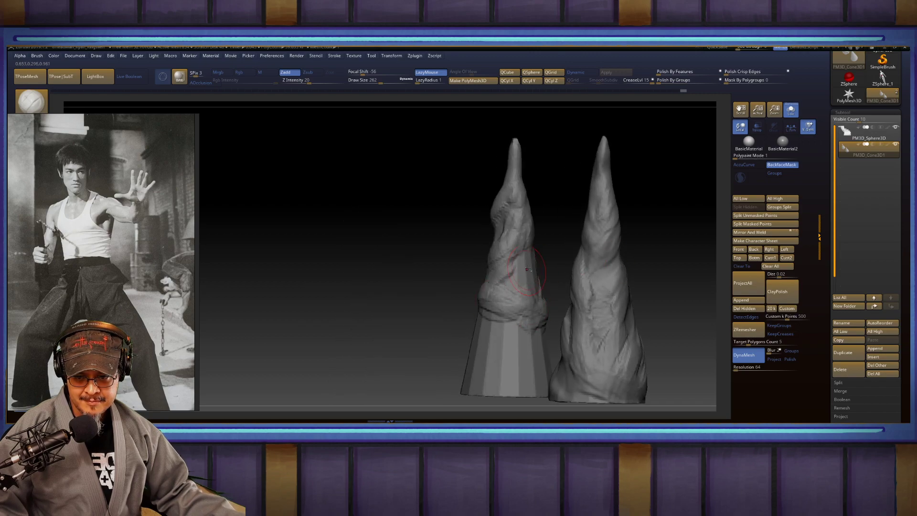
# Step: Wrap more clay around the second cone's middle to extend its twisting folds
pyautogui.moveTo(520, 246); pyautogui.dragTo(535, 289)
pyautogui.moveTo(557, 284); pyautogui.dragTo(459, 279)
pyautogui.moveTo(553, 264); pyautogui.dragTo(542, 250)
pyautogui.moveTo(542, 250); pyautogui.dragTo(557, 239, button='right')
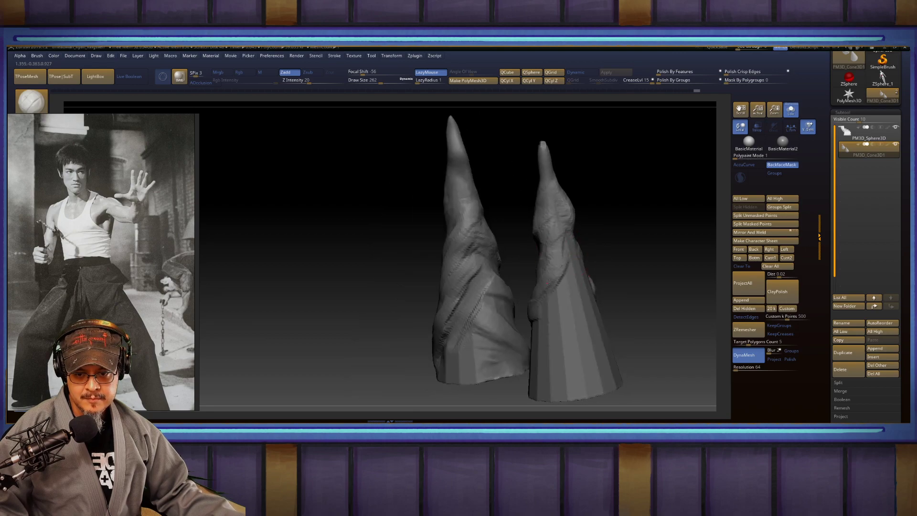
pyautogui.moveTo(616, 301); pyautogui.dragTo(650, 258, button='right')
# Step: Extend diagonal clay folds from the second cone's middle down to its base
pyautogui.moveTo(588, 282)
pyautogui.mouseDown()
pyautogui.moveTo(550, 330)
pyautogui.moveTo(556, 322)
pyautogui.moveTo(555, 360)
pyautogui.mouseUp()
pyautogui.moveTo(588, 317); pyautogui.dragTo(557, 354)
pyautogui.moveTo(594, 287); pyautogui.dragTo(555, 321)
pyautogui.moveTo(555, 321); pyautogui.dragTo(564, 300, button='right')
pyautogui.moveTo(554, 282)
pyautogui.mouseDown()
pyautogui.moveTo(518, 317)
pyautogui.moveTo(540, 354)
pyautogui.moveTo(505, 319)
pyautogui.moveTo(517, 347)
pyautogui.mouseUp()
pyautogui.moveTo(499, 268); pyautogui.dragTo(495, 292)
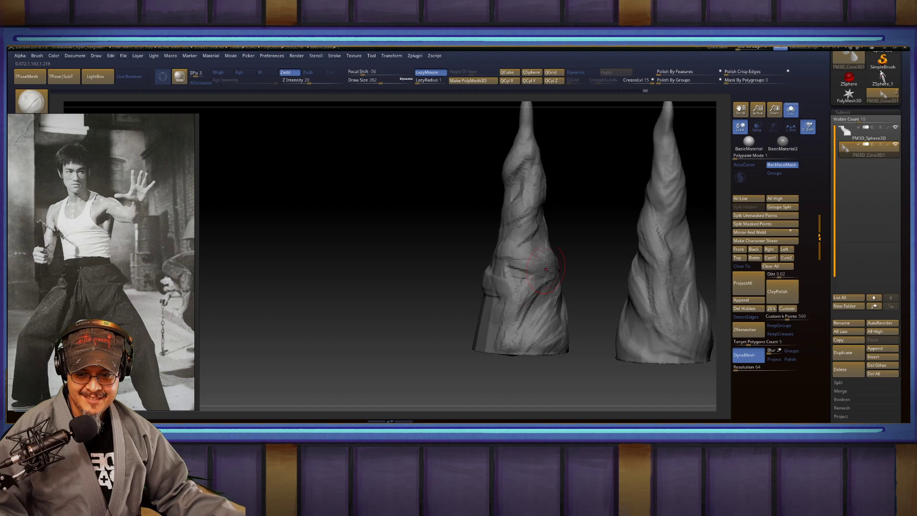
# Step: Cover the remaining faceted side of the second cone's lower part with clay folds
pyautogui.moveTo(552, 259); pyautogui.dragTo(455, 257, button='right')
pyautogui.moveTo(479, 290); pyautogui.dragTo(499, 350)
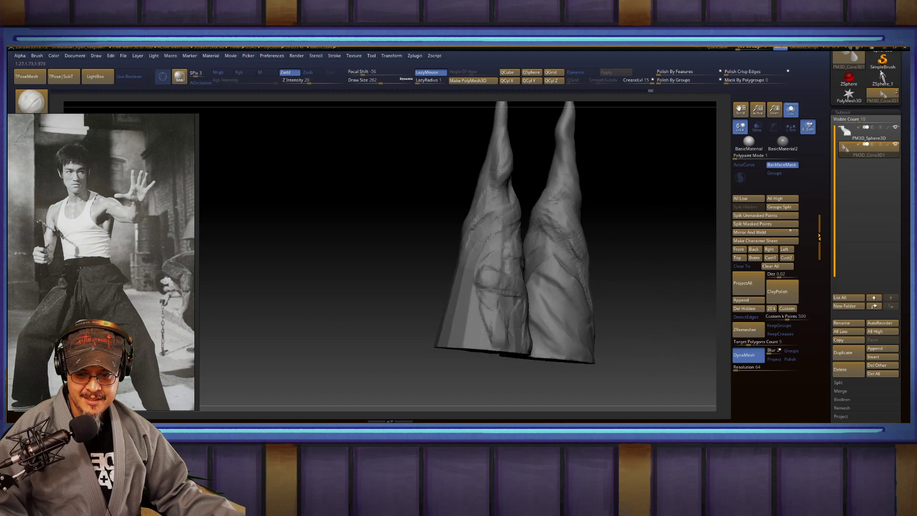
pyautogui.moveTo(483, 264)
pyautogui.mouseDown()
pyautogui.moveTo(486, 219)
pyautogui.moveTo(505, 240)
pyautogui.moveTo(433, 242)
pyautogui.mouseUp()
pyautogui.moveTo(486, 287)
pyautogui.mouseDown()
pyautogui.moveTo(451, 305)
pyautogui.moveTo(466, 334)
pyautogui.moveTo(492, 313)
pyautogui.moveTo(477, 330)
pyautogui.moveTo(489, 347)
pyautogui.mouseUp()
pyautogui.moveTo(569, 275); pyautogui.dragTo(506, 295)
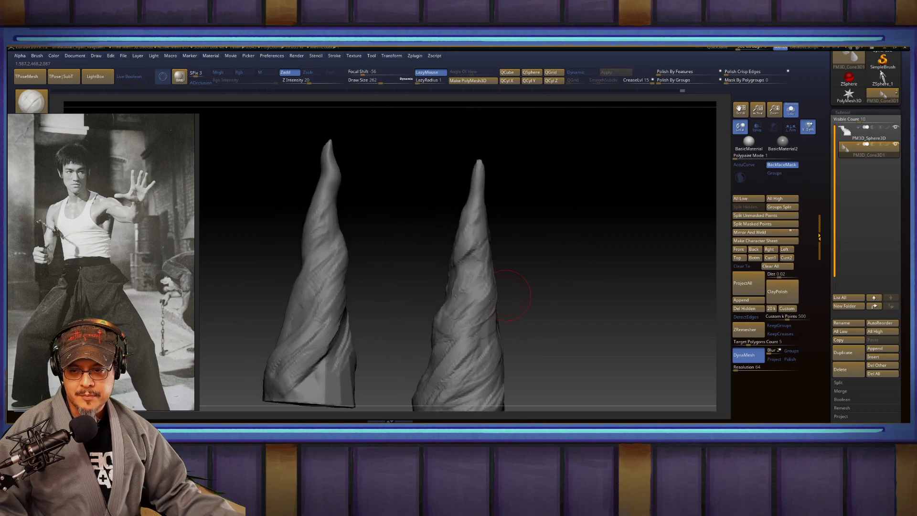
# Step: Add diagonal clay ridges to the unfinished lower sides of the cones, down to their bases
pyautogui.keyDown('alt'); pyautogui.moveTo(450, 342); pyautogui.dragTo(536, 270); pyautogui.keyUp('alt')
pyautogui.moveTo(437, 268)
pyautogui.mouseDown()
pyautogui.moveTo(416, 305)
pyautogui.moveTo(402, 308)
pyautogui.moveTo(412, 326)
pyautogui.mouseUp()
pyautogui.moveTo(480, 286)
pyautogui.mouseDown()
pyautogui.moveTo(454, 288)
pyautogui.moveTo(420, 331)
pyautogui.moveTo(438, 332)
pyautogui.mouseUp()
pyautogui.moveTo(432, 264); pyautogui.dragTo(417, 308)
pyautogui.moveTo(491, 267); pyautogui.dragTo(548, 306)
pyautogui.moveTo(487, 262); pyautogui.dragTo(437, 253, button='right')
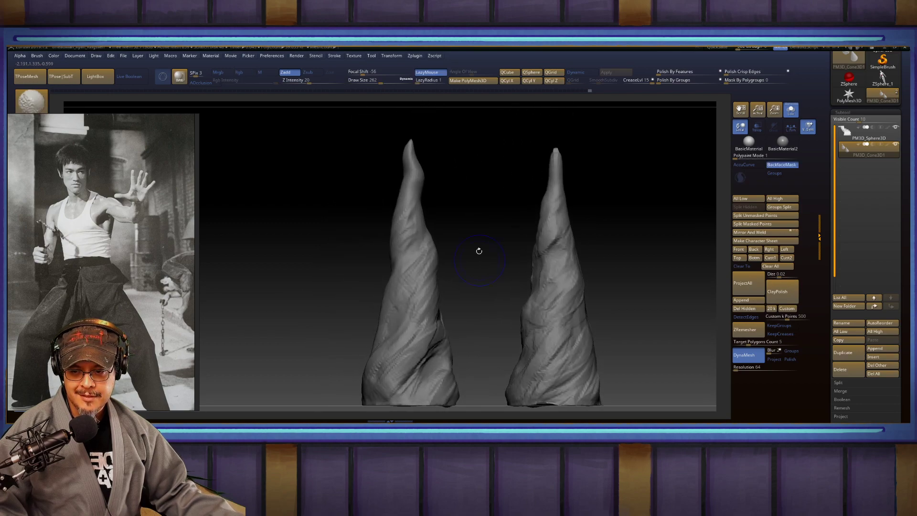
# Step: Rework the twisting folds on the first cone's upper part and middle with clay strokes
pyautogui.keyDown('alt'); pyautogui.moveTo(433, 177); pyautogui.dragTo(452, 223, button='right'); pyautogui.keyUp('alt')
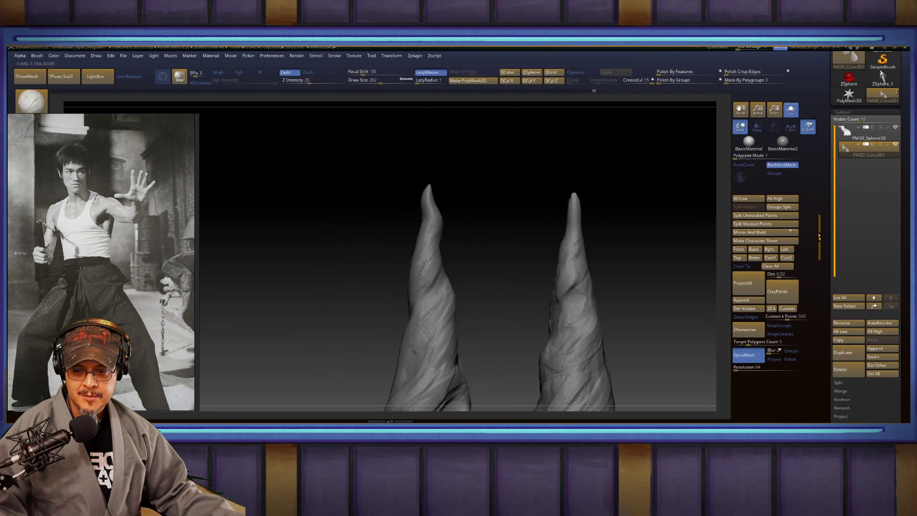
pyautogui.keyDown('ctrl'); pyautogui.moveTo(428, 278); pyautogui.dragTo(478, 241, button='right'); pyautogui.keyUp('ctrl')
pyautogui.moveTo(506, 237); pyautogui.dragTo(473, 220)
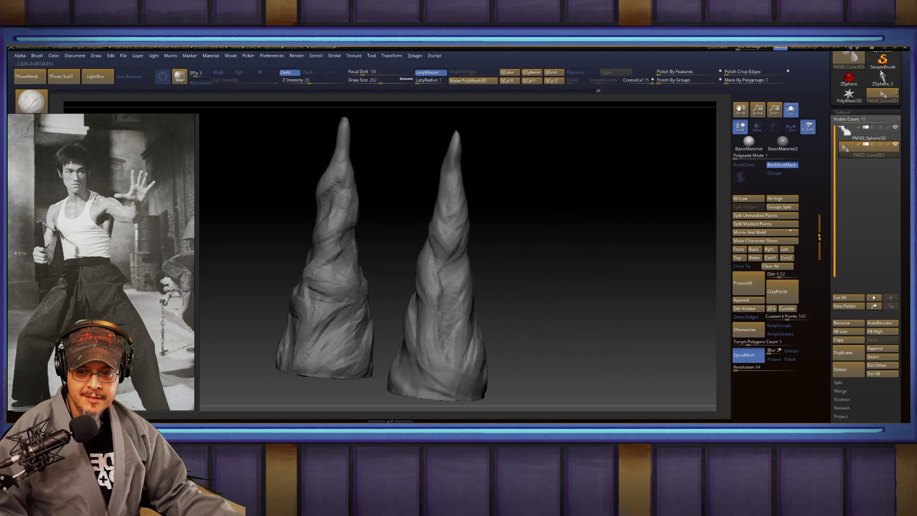
pyautogui.moveTo(448, 285); pyautogui.dragTo(440, 316)
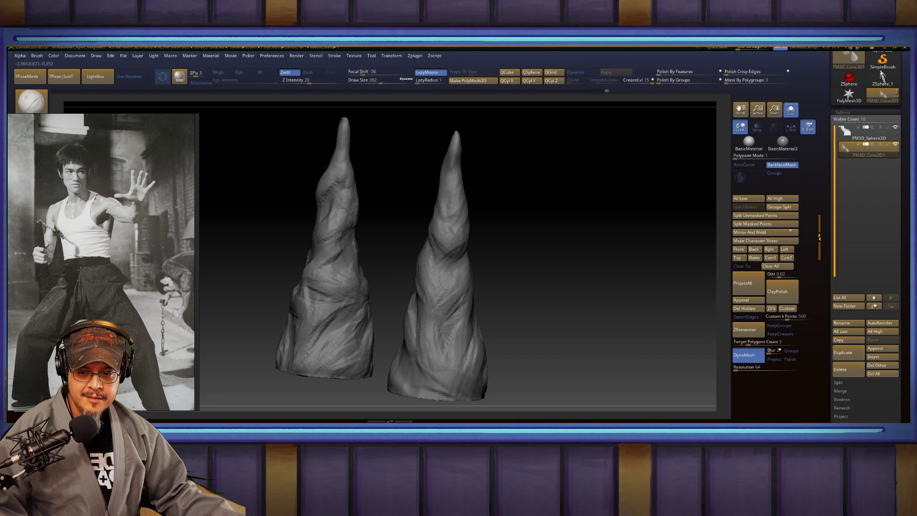
pyautogui.moveTo(497, 293); pyautogui.dragTo(375, 333)
# Step: Build up and smooth the twisting folds on the second cone's upper part and middle
pyautogui.keyDown('alt'); pyautogui.moveTo(484, 227); pyautogui.dragTo(396, 192); pyautogui.keyUp('alt')
pyautogui.moveTo(503, 277)
pyautogui.mouseDown()
pyautogui.moveTo(486, 290)
pyautogui.moveTo(481, 280)
pyautogui.mouseUp()
pyautogui.keyDown('alt'); pyautogui.moveTo(570, 300); pyautogui.dragTo(592, 268); pyautogui.keyUp('alt')
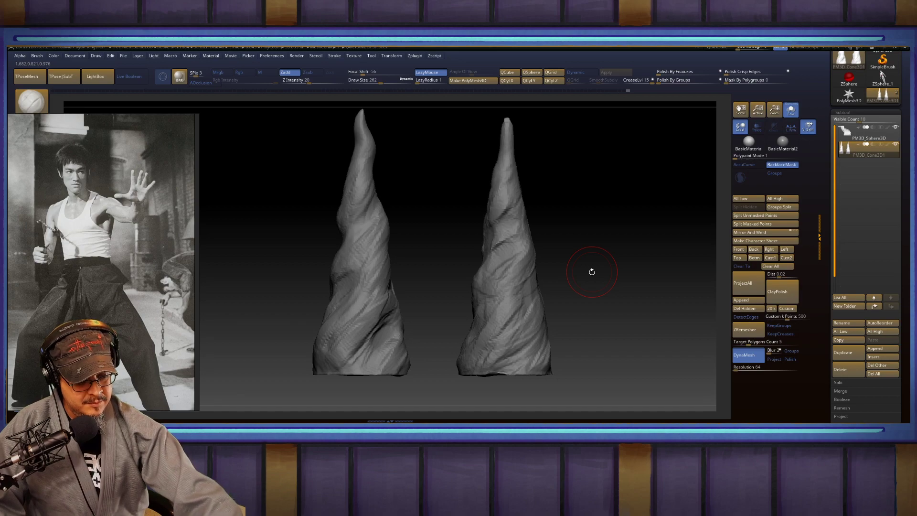
pyautogui.moveTo(588, 229)
pyautogui.keyDown('alt'); pyautogui.mouseDown()
pyautogui.moveTo(572, 306)
pyautogui.moveTo(496, 245)
pyautogui.mouseUp(); pyautogui.keyUp('alt')
pyautogui.moveTo(548, 225); pyautogui.dragTo(505, 220)
pyautogui.moveTo(490, 265); pyautogui.dragTo(475, 279)
pyautogui.moveTo(409, 319)
pyautogui.keyDown('alt'); pyautogui.mouseDown()
pyautogui.moveTo(414, 262)
pyautogui.moveTo(520, 225)
pyautogui.mouseUp(); pyautogui.keyUp('alt')
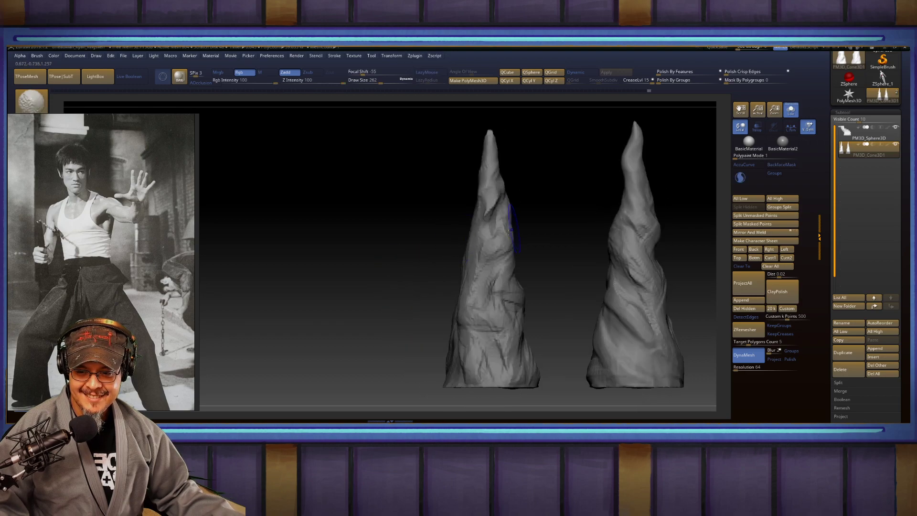
# Step: Deepen and sharpen the twisting folds along the upper and lower parts of both cones
pyautogui.moveTo(484, 249)
pyautogui.mouseDown()
pyautogui.moveTo(457, 290)
pyautogui.moveTo(437, 296)
pyautogui.mouseUp()
pyautogui.moveTo(482, 276)
pyautogui.mouseDown()
pyautogui.moveTo(447, 326)
pyautogui.moveTo(275, 338)
pyautogui.mouseUp()
pyautogui.moveTo(509, 351)
pyautogui.mouseDown()
pyautogui.moveTo(538, 382)
pyautogui.moveTo(535, 396)
pyautogui.moveTo(500, 330)
pyautogui.mouseUp()
pyautogui.keyDown('alt'); pyautogui.moveTo(564, 321); pyautogui.dragTo(550, 354); pyautogui.keyUp('alt')
pyautogui.moveTo(523, 343)
pyautogui.mouseDown()
pyautogui.moveTo(517, 356)
pyautogui.moveTo(501, 335)
pyautogui.mouseUp()
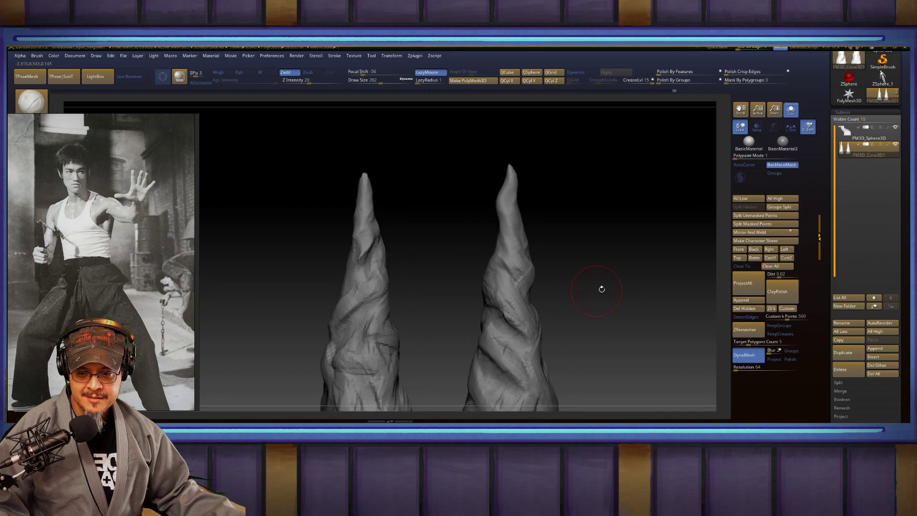
pyautogui.moveTo(598, 292); pyautogui.dragTo(624, 293)
pyautogui.moveTo(538, 283)
pyautogui.mouseDown()
pyautogui.moveTo(525, 304)
pyautogui.moveTo(521, 263)
pyautogui.mouseUp()
pyautogui.moveTo(597, 240)
pyautogui.keyDown('alt'); pyautogui.mouseDown()
pyautogui.moveTo(606, 289)
pyautogui.moveTo(586, 301)
pyautogui.moveTo(525, 282)
pyautogui.moveTo(521, 251)
pyautogui.mouseUp(); pyautogui.keyUp('alt')
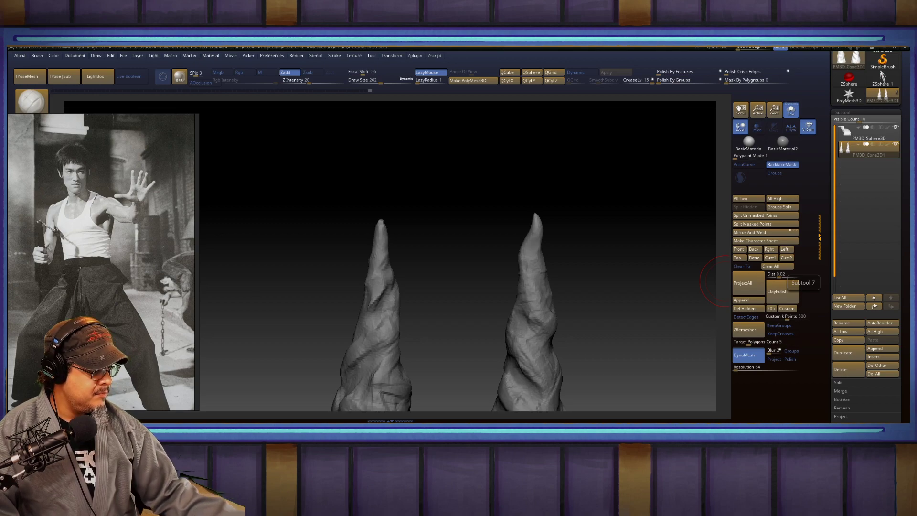
# Step: Sculpt stronger spiralling ridges across the second cone's middle and lower portions
pyautogui.moveTo(625, 232); pyautogui.dragTo(632, 235)
pyautogui.press('f')
pyautogui.keyDown('alt'); pyautogui.moveTo(543, 259); pyautogui.dragTo(629, 213); pyautogui.keyUp('alt')
pyautogui.moveTo(402, 302)
pyautogui.mouseDown()
pyautogui.moveTo(362, 342)
pyautogui.moveTo(407, 329)
pyautogui.mouseUp()
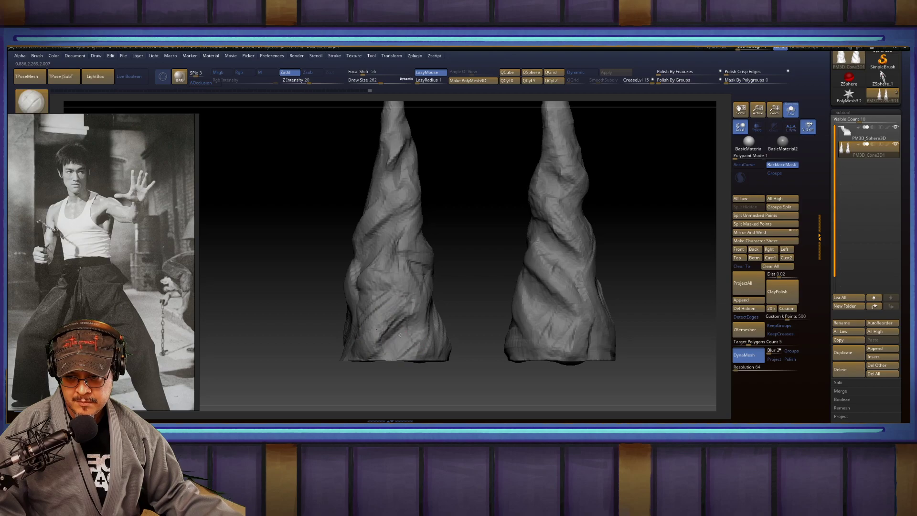
pyautogui.moveTo(420, 267)
pyautogui.mouseDown()
pyautogui.moveTo(396, 277)
pyautogui.moveTo(372, 242)
pyautogui.moveTo(387, 238)
pyautogui.mouseUp()
pyautogui.moveTo(488, 201)
pyautogui.mouseDown()
pyautogui.moveTo(373, 240)
pyautogui.moveTo(368, 227)
pyautogui.moveTo(350, 275)
pyautogui.moveTo(367, 248)
pyautogui.mouseUp()
pyautogui.moveTo(453, 209)
pyautogui.mouseDown()
pyautogui.moveTo(413, 223)
pyautogui.moveTo(446, 201)
pyautogui.mouseUp()
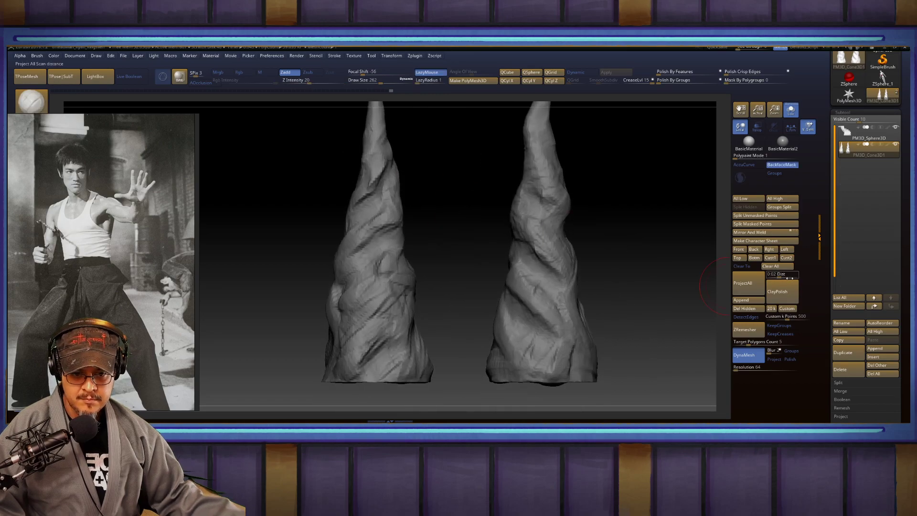
# Step: Apply ClayPolish with Max 25 to both cones and clear the mask it leaves
pyautogui.click(785, 293)
pyautogui.hotkey('ctrl', 'z')
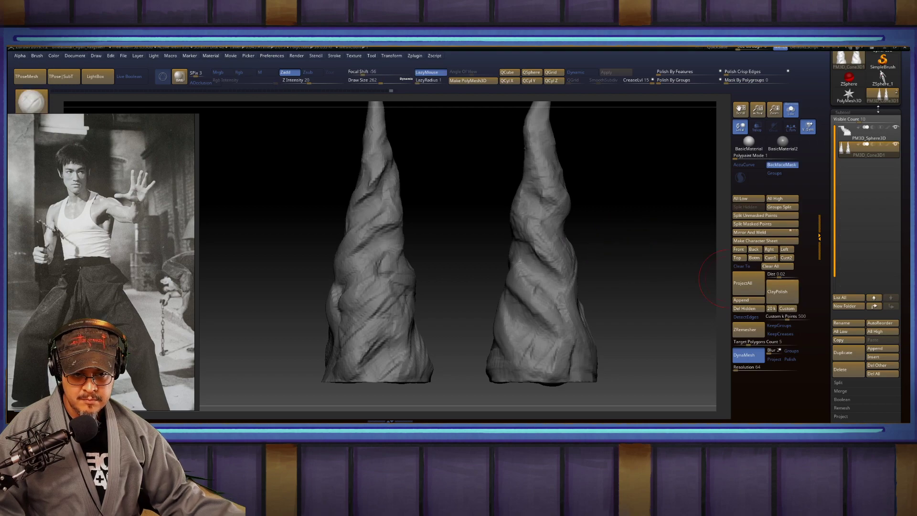
pyautogui.click(843, 112)
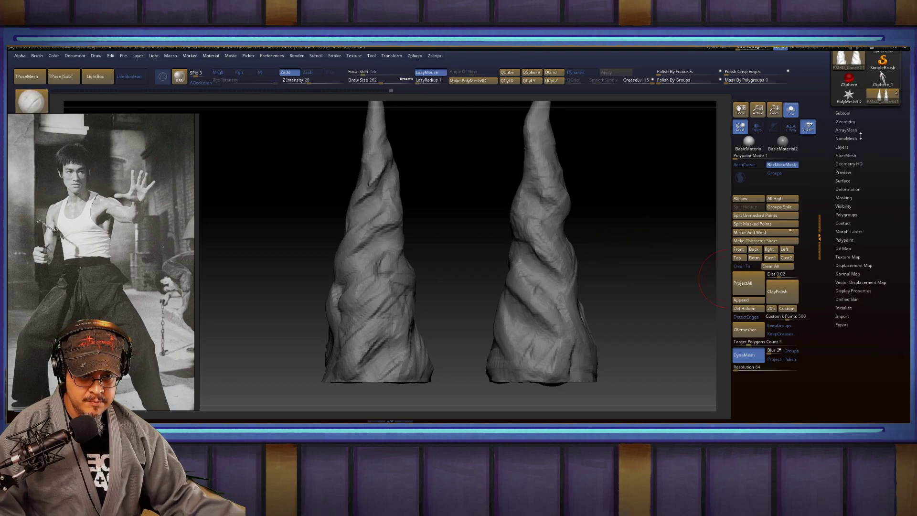
pyautogui.click(845, 121)
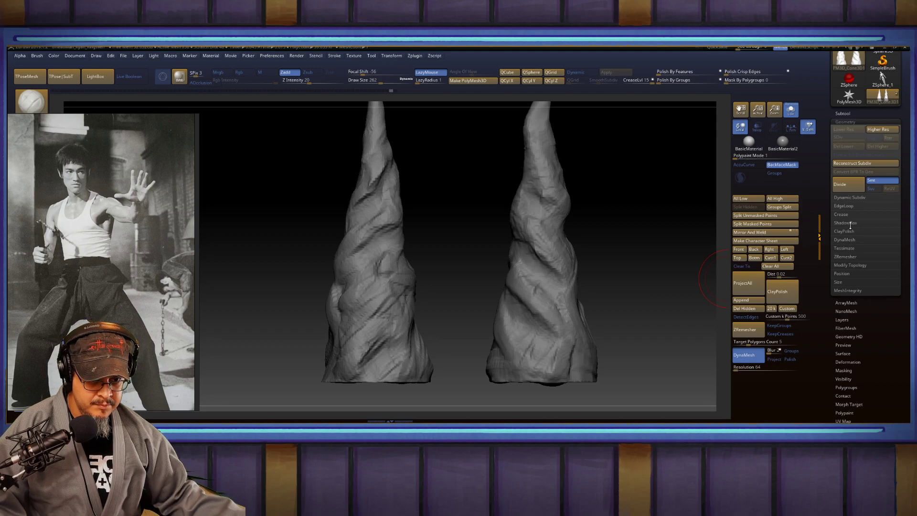
pyautogui.click(844, 231)
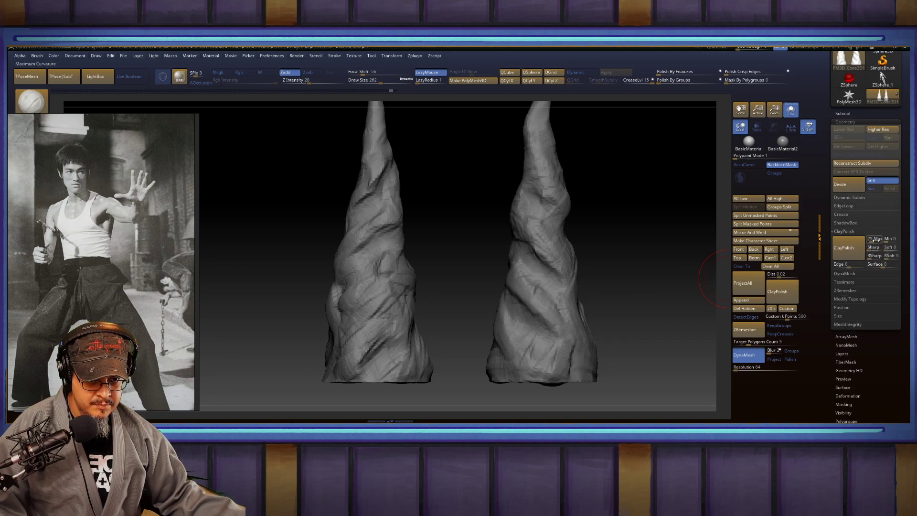
pyautogui.click(848, 249)
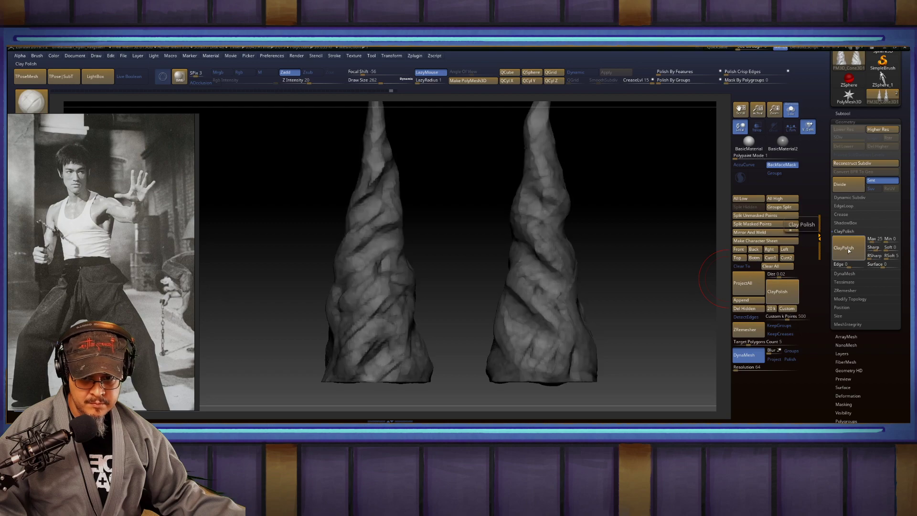
pyautogui.keyDown('ctrl'); pyautogui.moveTo(623, 249); pyautogui.dragTo(637, 286); pyautogui.keyUp('ctrl')
# Step: Turn off Solo mode and review the polished spires beside the staircase from several angles
pyautogui.click(790, 110)
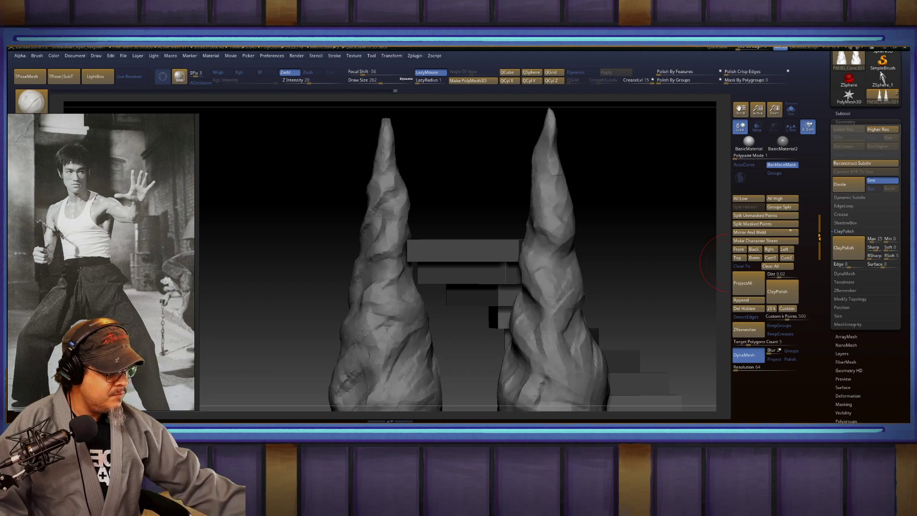
pyautogui.moveTo(308, 290)
pyautogui.mouseDown()
pyautogui.moveTo(437, 285)
pyautogui.moveTo(548, 244)
pyautogui.moveTo(623, 187)
pyautogui.mouseUp()
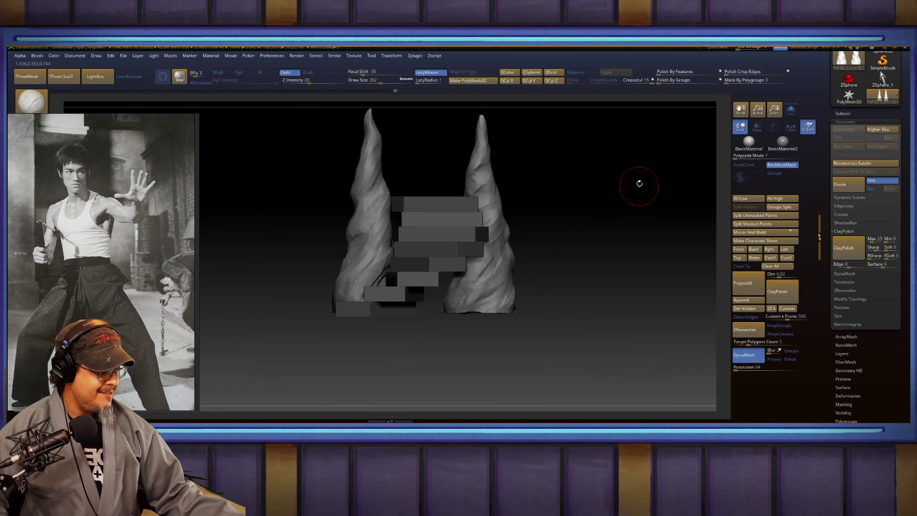
pyautogui.moveTo(634, 242)
pyautogui.mouseDown()
pyautogui.moveTo(643, 244)
pyautogui.moveTo(617, 269)
pyautogui.moveTo(623, 282)
pyautogui.moveTo(621, 247)
pyautogui.moveTo(634, 256)
pyautogui.moveTo(633, 242)
pyautogui.mouseUp()
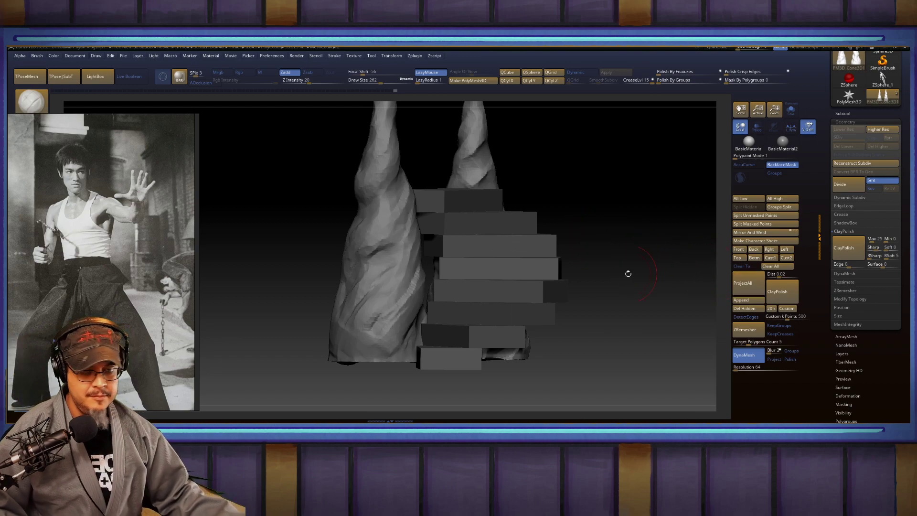
pyautogui.moveTo(614, 237)
pyautogui.mouseDown()
pyautogui.moveTo(600, 240)
pyautogui.moveTo(661, 245)
pyautogui.moveTo(642, 245)
pyautogui.mouseUp()
pyautogui.keyDown('alt'); pyautogui.moveTo(687, 197); pyautogui.dragTo(619, 222); pyautogui.keyUp('alt')
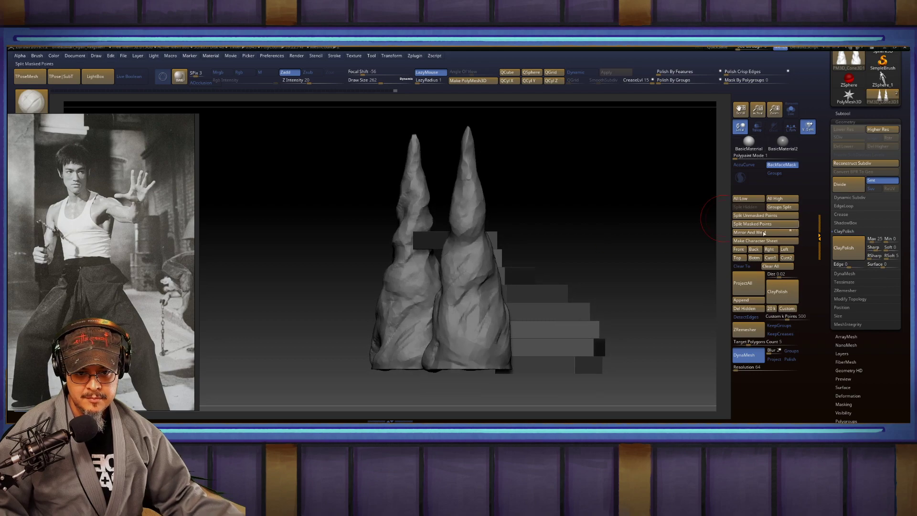
pyautogui.keyDown('alt'); pyautogui.moveTo(634, 255); pyautogui.dragTo(609, 247); pyautogui.keyUp('alt')
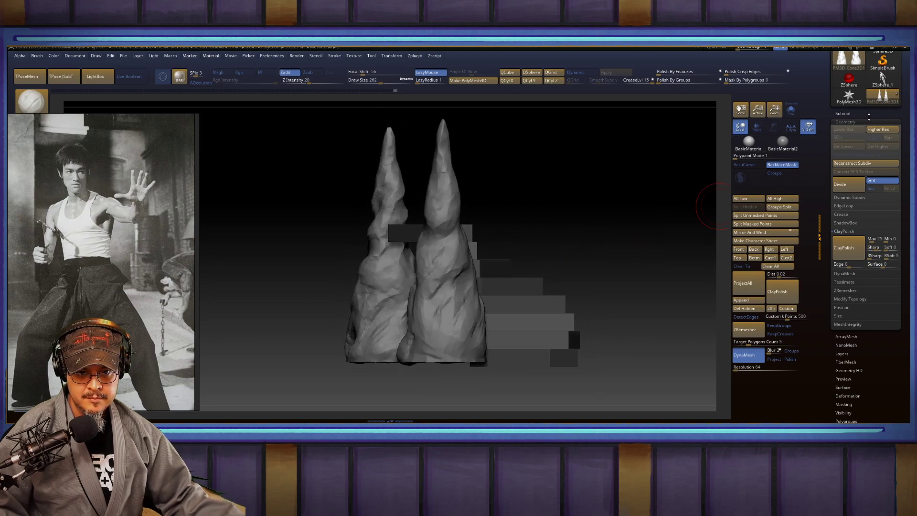
# Step: Switch to the ZSphere_1 mannequin tool and append PM3D_Cone3D1 to it as a subtool
pyautogui.click(843, 113)
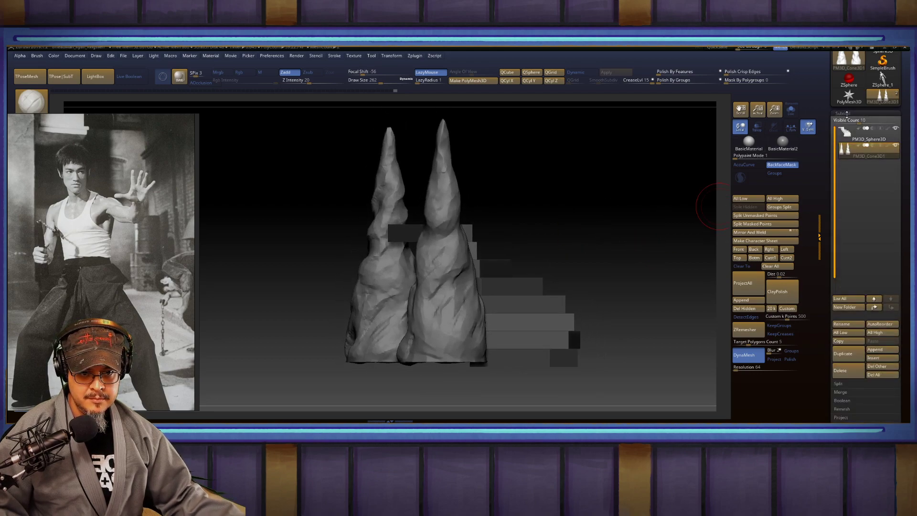
pyautogui.click(883, 80)
pyautogui.keyDown('alt'); pyautogui.moveTo(567, 248); pyautogui.dragTo(571, 267); pyautogui.keyUp('alt')
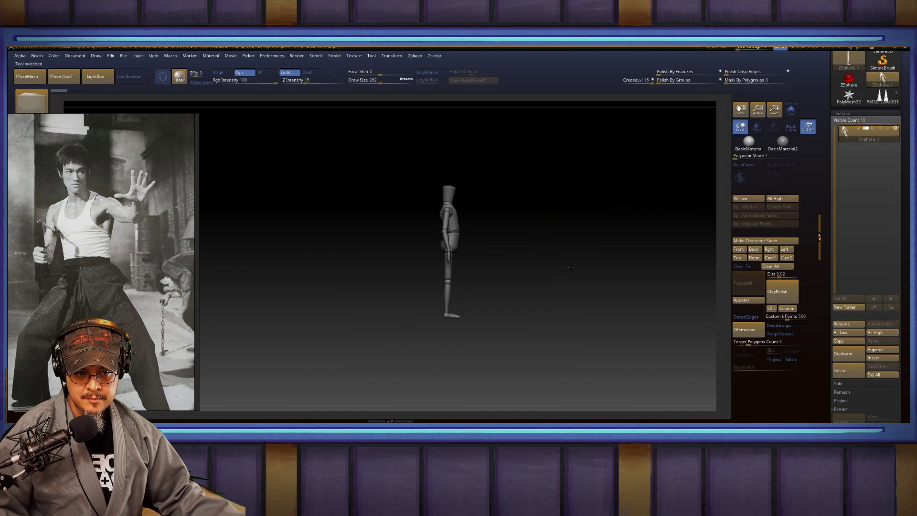
pyautogui.click(747, 300)
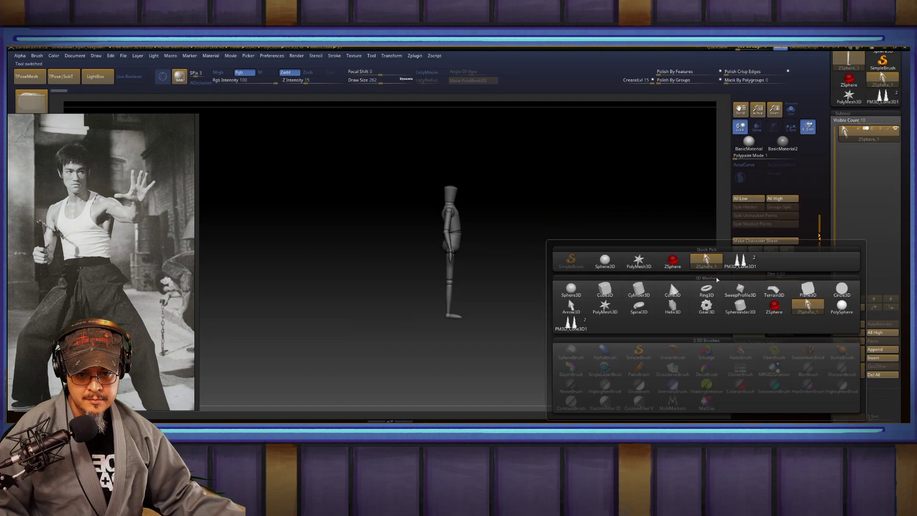
pyautogui.click(740, 260)
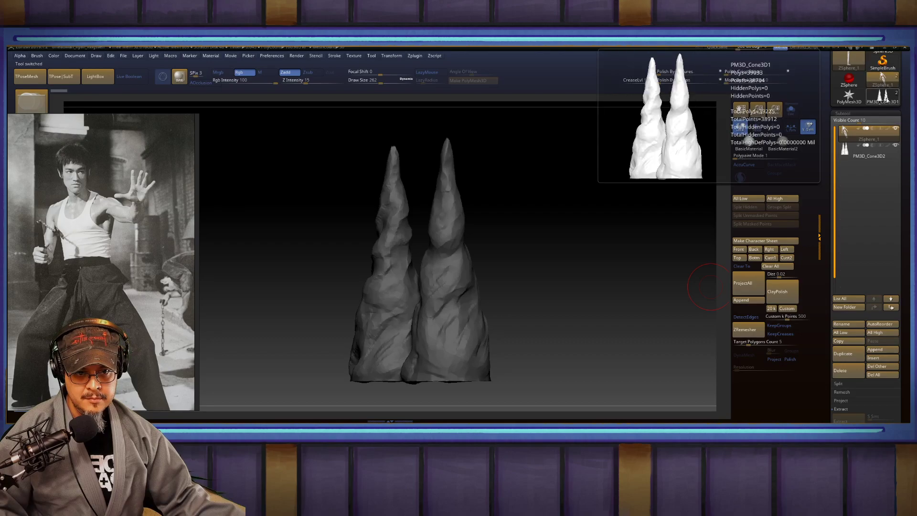
# Step: Append the PM3D_Sphere3D1 staircase to the ZSphere_1 mannequin tool as another subtool
pyautogui.click(888, 99)
pyautogui.click(868, 136)
pyautogui.click(883, 81)
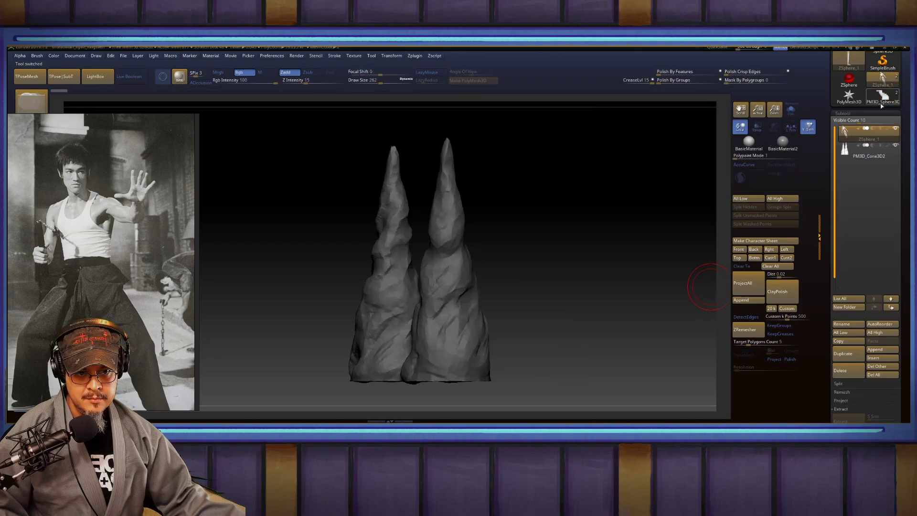
pyautogui.click(748, 300)
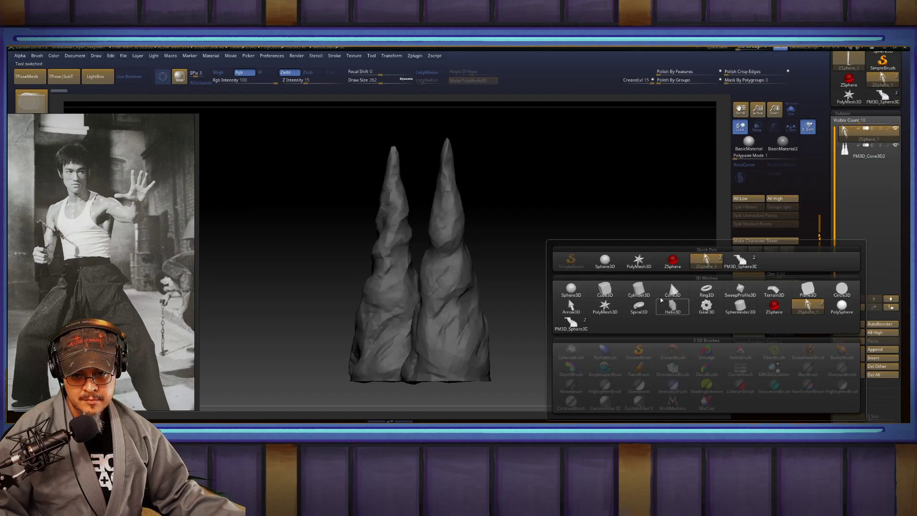
pyautogui.click(740, 260)
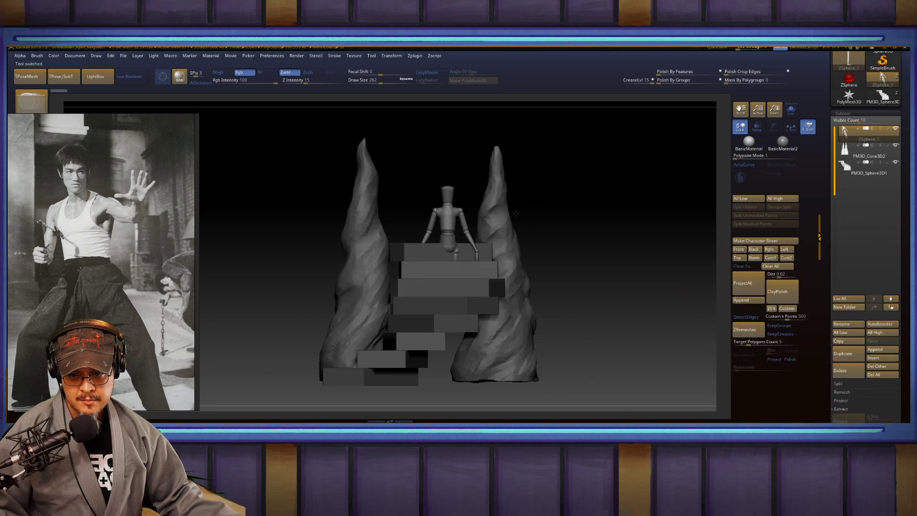
pyautogui.keyDown('alt'); pyautogui.moveTo(577, 227); pyautogui.dragTo(580, 205); pyautogui.keyUp('alt')
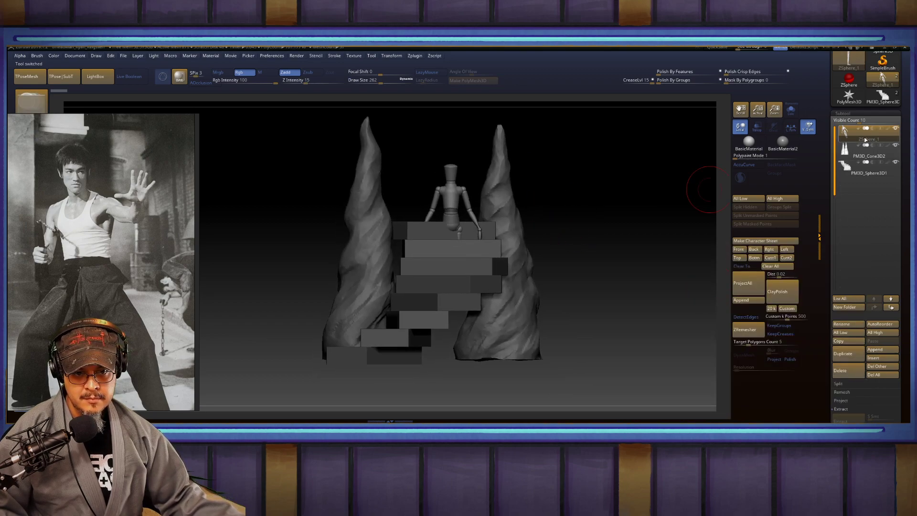
# Step: Create a subtool folder named Set from the cone spires and add the PM3D_Sphere3D1 staircase to it
pyautogui.click(874, 156)
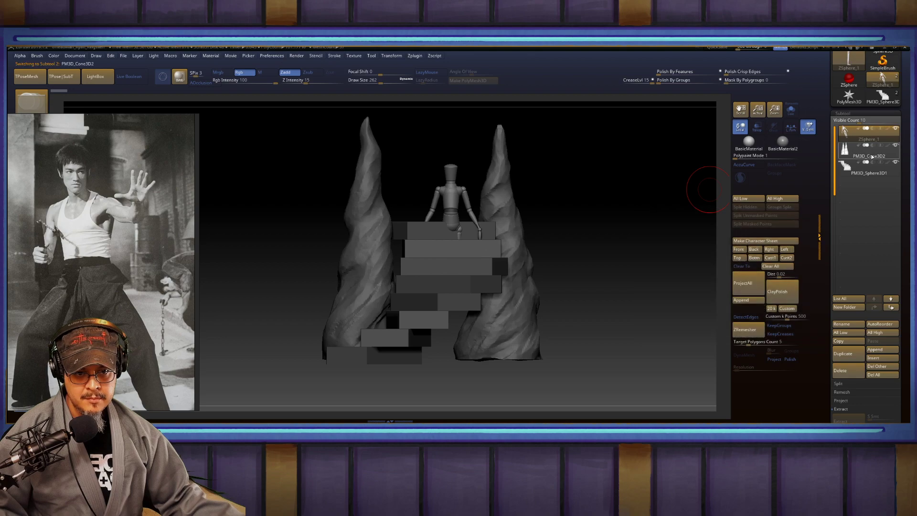
pyautogui.click(849, 310)
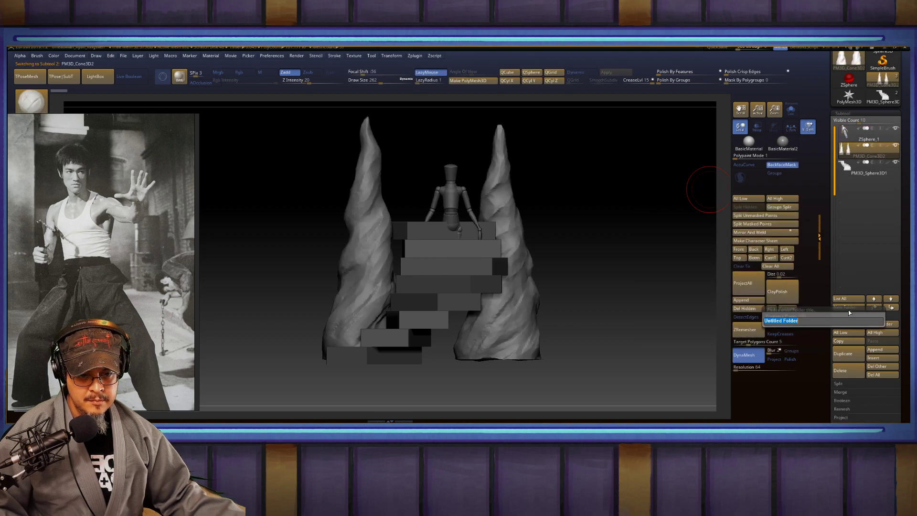
pyautogui.write('Set')
pyautogui.press('Return')
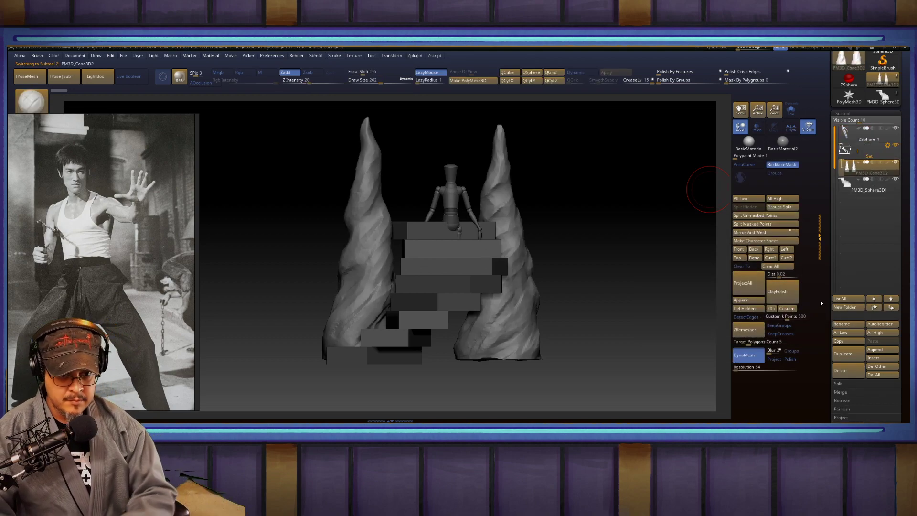
pyautogui.moveTo(882, 178); pyautogui.dragTo(879, 177)
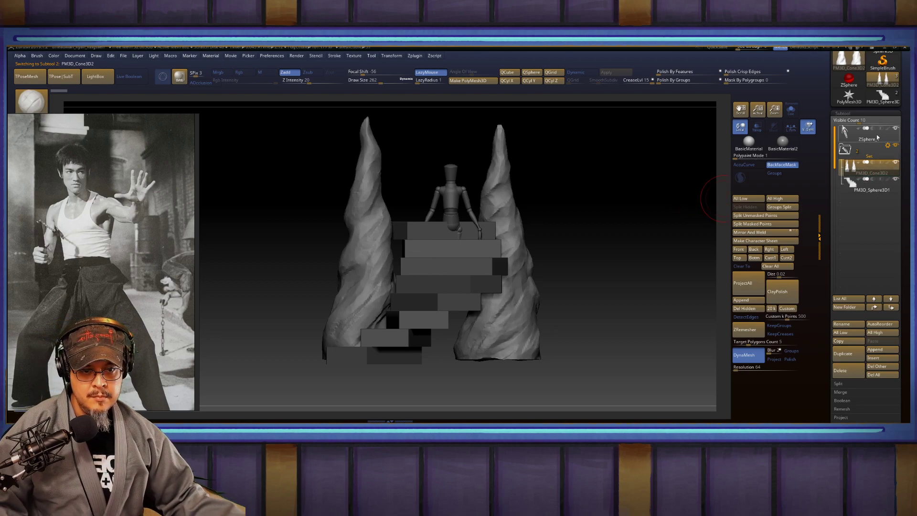
# Step: Scale down the spires and staircase together so the mannequin stands taller against the set
pyautogui.press('w')
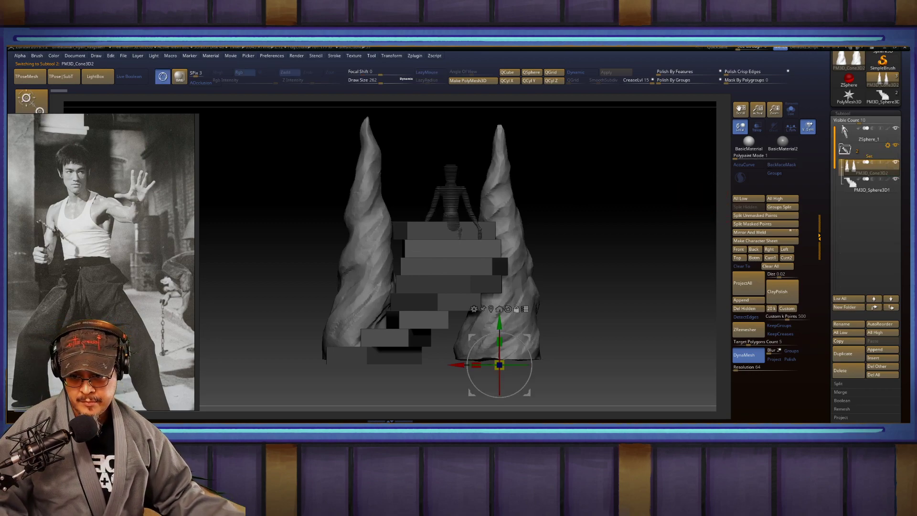
pyautogui.moveTo(499, 365); pyautogui.dragTo(477, 359)
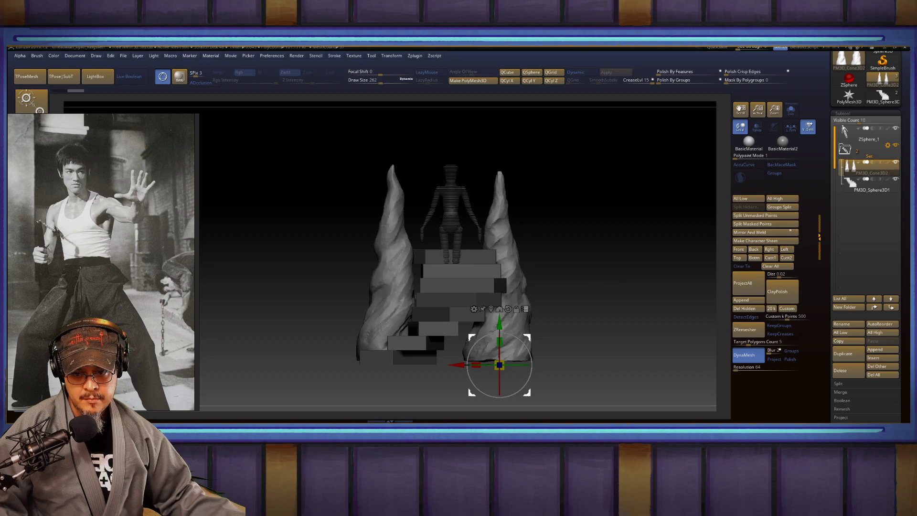
pyautogui.click(525, 309)
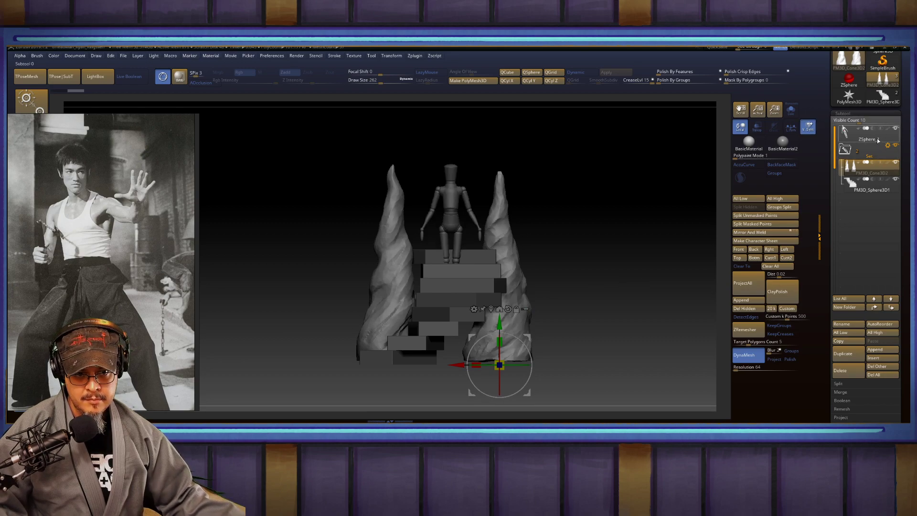
# Step: Select the ZSphere_1 mannequin and swing its legs forward from the hips with bent knees above a lower stair
pyautogui.moveTo(577, 206)
pyautogui.mouseDown()
pyautogui.moveTo(595, 208)
pyautogui.moveTo(548, 210)
pyautogui.moveTo(549, 244)
pyautogui.mouseUp()
pyautogui.press('q')
pyautogui.click(861, 136)
pyautogui.moveTo(666, 178); pyautogui.dragTo(638, 206)
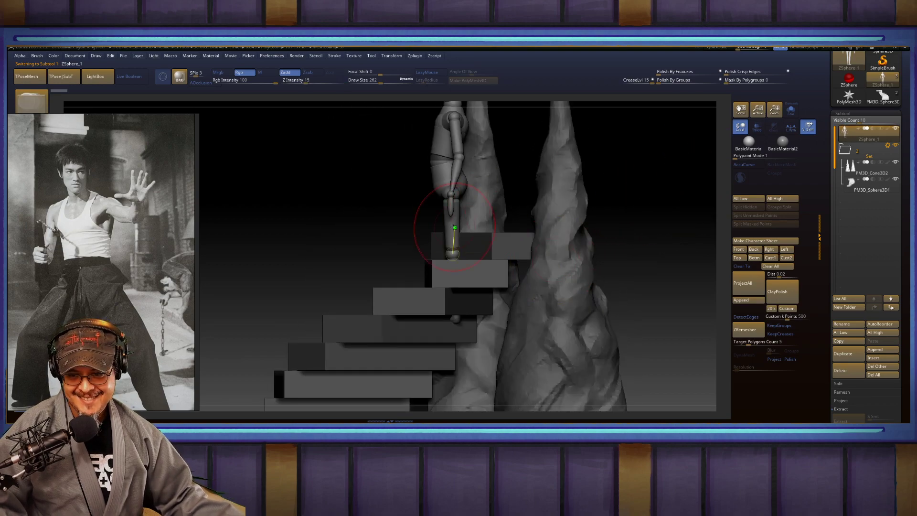
pyautogui.press('w')
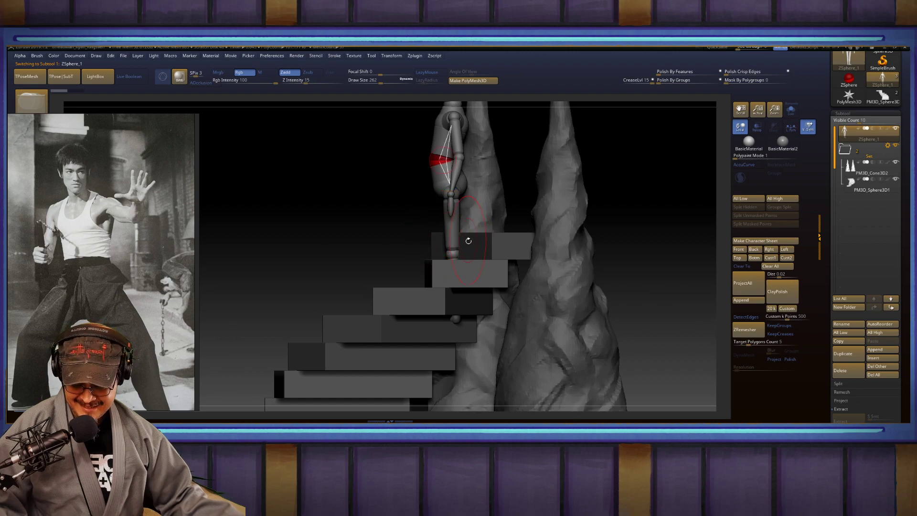
pyautogui.moveTo(429, 235); pyautogui.dragTo(387, 222)
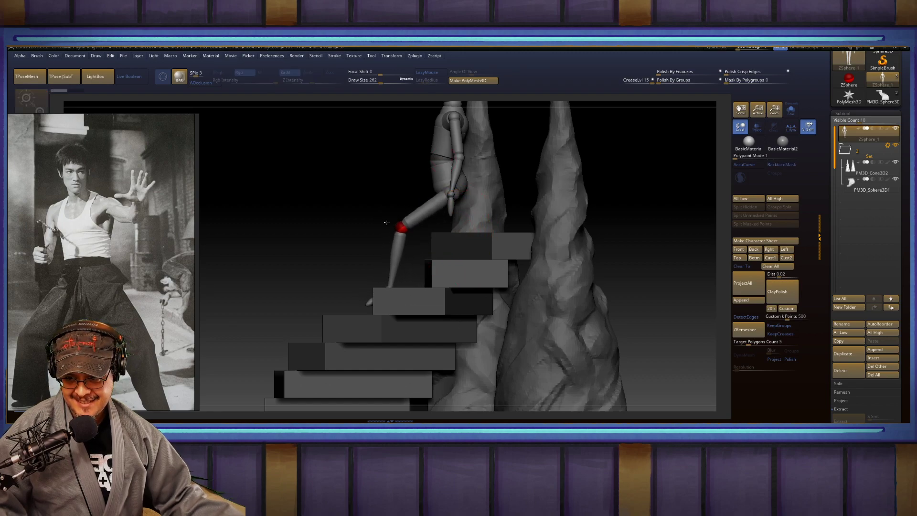
# Step: Set the Draw Size to 1000 and undo the unwanted change to the mannequin's leg
pyautogui.moveTo(652, 194); pyautogui.dragTo(700, 201)
pyautogui.moveTo(613, 186)
pyautogui.mouseDown()
pyautogui.moveTo(635, 180)
pyautogui.moveTo(624, 170)
pyautogui.moveTo(651, 205)
pyautogui.moveTo(549, 205)
pyautogui.mouseUp()
pyautogui.press('s')
pyautogui.moveTo(423, 238); pyautogui.dragTo(456, 244)
pyautogui.press('s')
pyautogui.moveTo(421, 218); pyautogui.dragTo(424, 219)
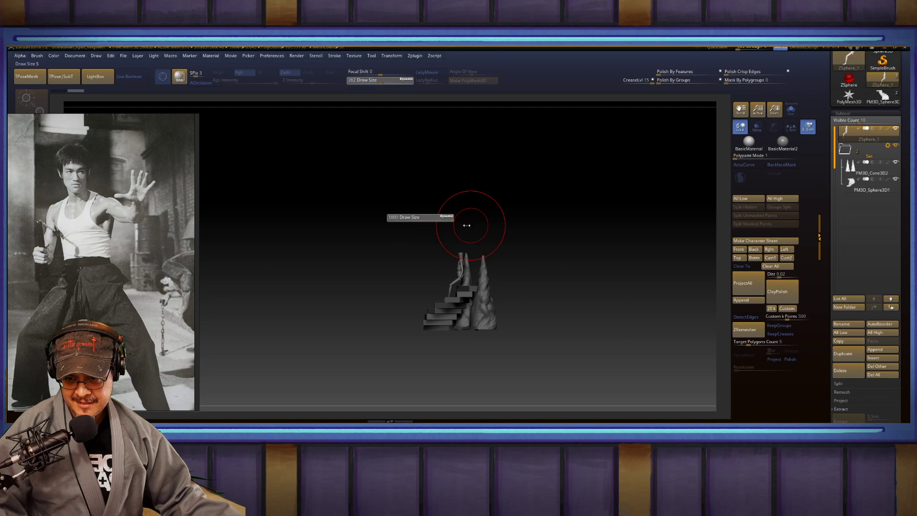
pyautogui.press('Return')
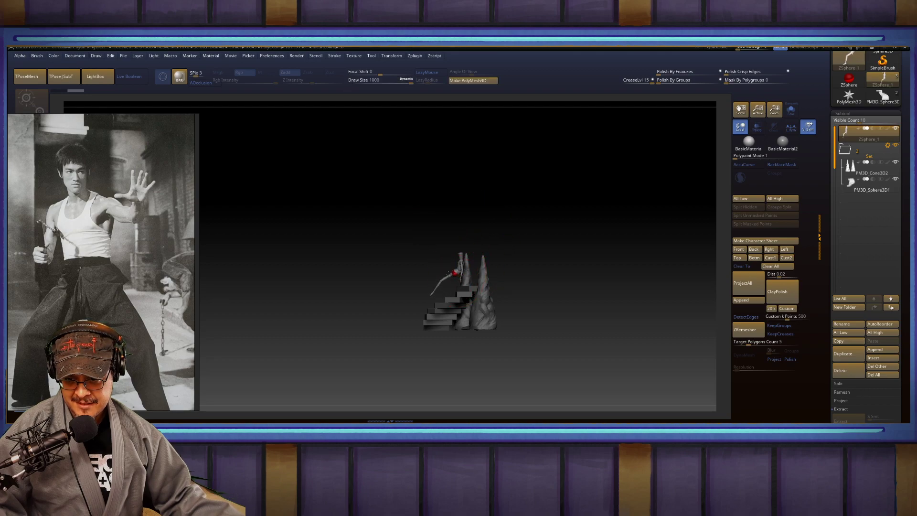
pyautogui.hotkey('ctrl', 'z')
# Step: Select the cone spires and rotate the whole Set folder around the vertical axis relative to the mannequin
pyautogui.moveTo(549, 226); pyautogui.dragTo(604, 237)
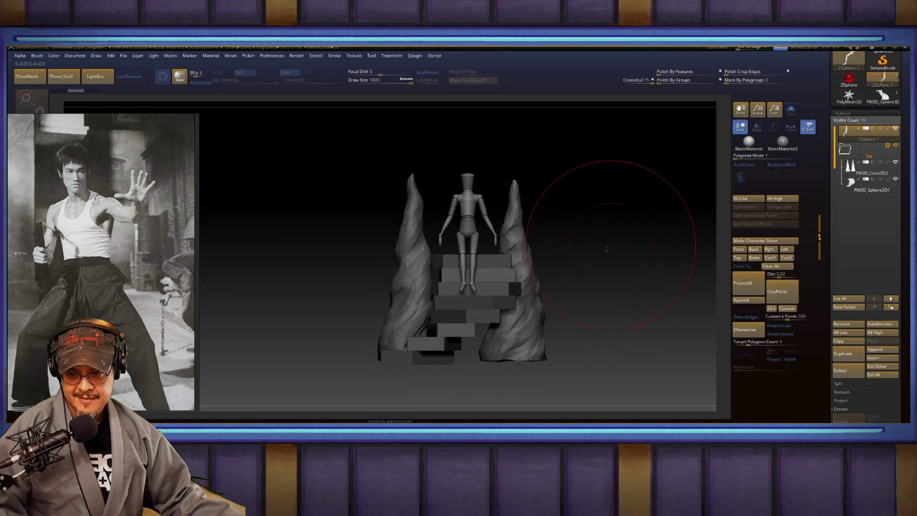
pyautogui.keyDown('alt'); pyautogui.click(526, 326); pyautogui.keyUp('alt')
pyautogui.press('w')
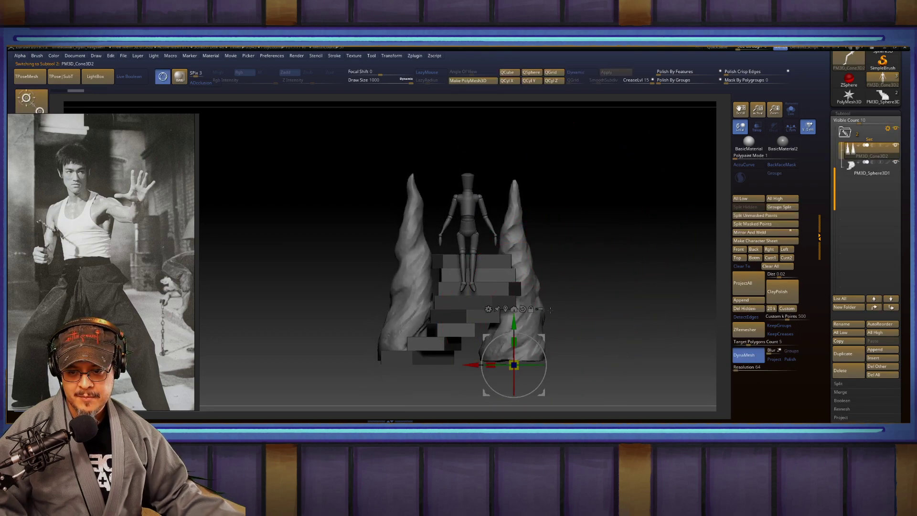
pyautogui.click(888, 130)
pyautogui.click(865, 133)
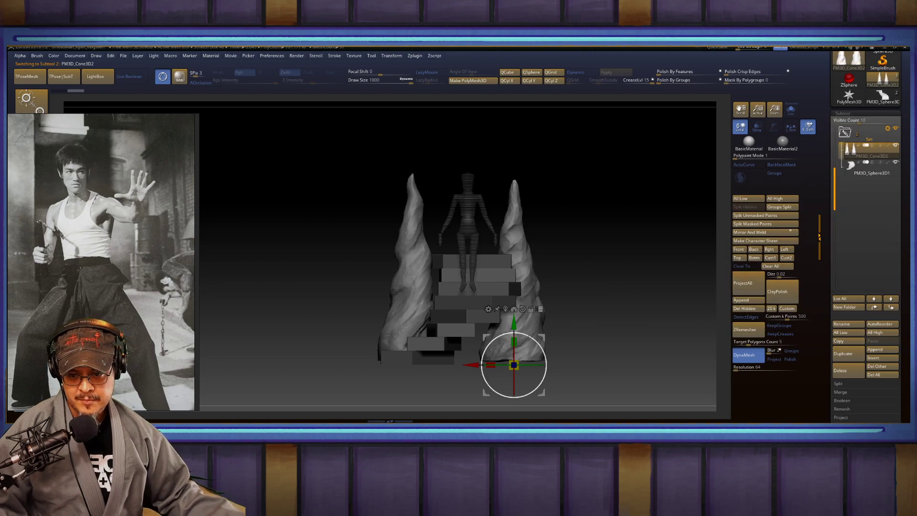
pyautogui.moveTo(525, 365); pyautogui.dragTo(548, 364)
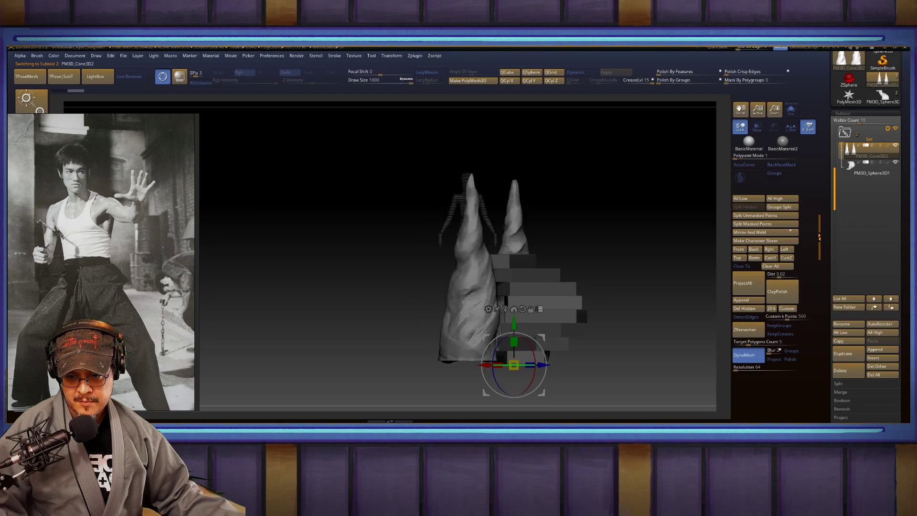
# Step: Move the set back behind the mannequin so the figure stands over the lower flight of stairs
pyautogui.moveTo(540, 339); pyautogui.dragTo(509, 347, button='right')
pyautogui.moveTo(509, 348); pyautogui.dragTo(467, 342)
pyautogui.moveTo(571, 304); pyautogui.dragTo(543, 306, button='right')
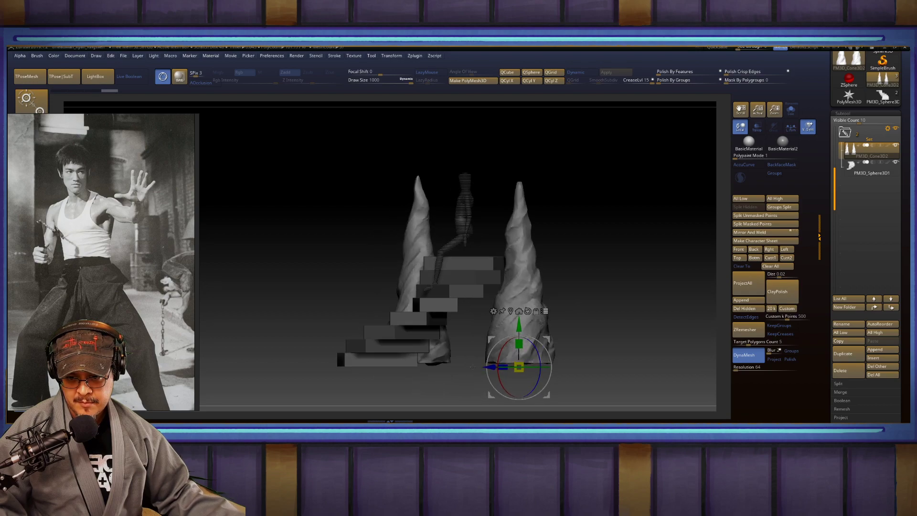
pyautogui.moveTo(480, 367); pyautogui.dragTo(529, 367)
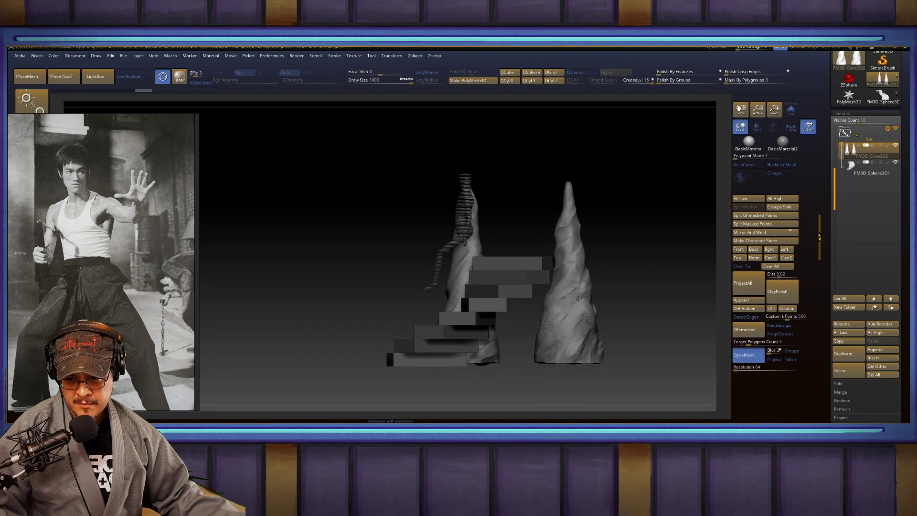
# Step: Raise and adjust the set until the lower stairs meet the mannequin's feet, checking from the front and side
pyautogui.moveTo(570, 323); pyautogui.dragTo(569, 289)
pyautogui.moveTo(549, 290); pyautogui.dragTo(290, 292, button='right')
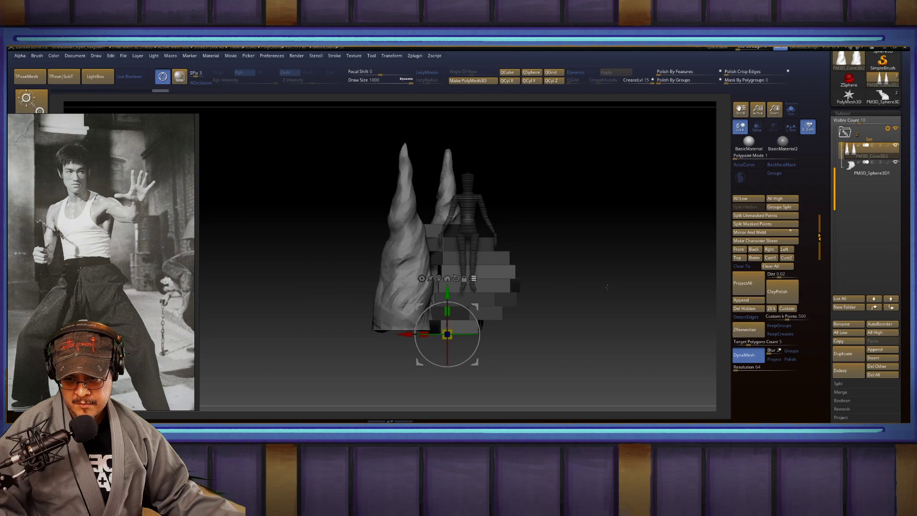
pyautogui.moveTo(477, 308); pyautogui.dragTo(500, 275)
pyautogui.keyDown('alt'); pyautogui.moveTo(500, 276); pyautogui.dragTo(591, 276, button='right'); pyautogui.keyUp('alt')
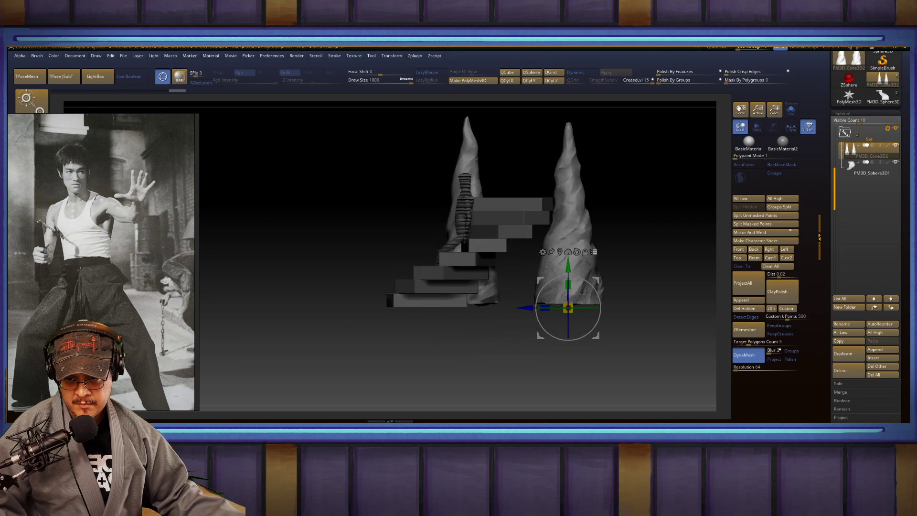
pyautogui.moveTo(595, 281); pyautogui.dragTo(627, 277)
pyautogui.press('q')
pyautogui.moveTo(358, 305)
pyautogui.mouseDown(button='right')
pyautogui.moveTo(608, 280)
pyautogui.moveTo(591, 303)
pyautogui.mouseUp(button='right')
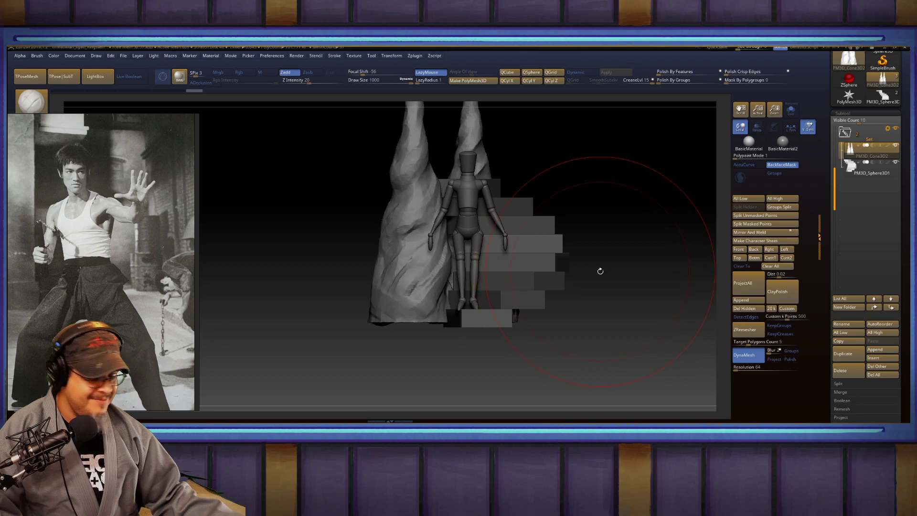
# Step: Select the mannequin and pose the leg nearest the spire outward from the hip toward the lower steps
pyautogui.moveTo(605, 288)
pyautogui.keyDown('ctrl'); pyautogui.mouseDown(button='right')
pyautogui.moveTo(606, 312)
pyautogui.moveTo(618, 292)
pyautogui.moveTo(628, 311)
pyautogui.moveTo(639, 310)
pyautogui.mouseUp(button='right'); pyautogui.keyUp('ctrl')
pyautogui.keyDown('alt'); pyautogui.click(482, 253); pyautogui.keyUp('alt')
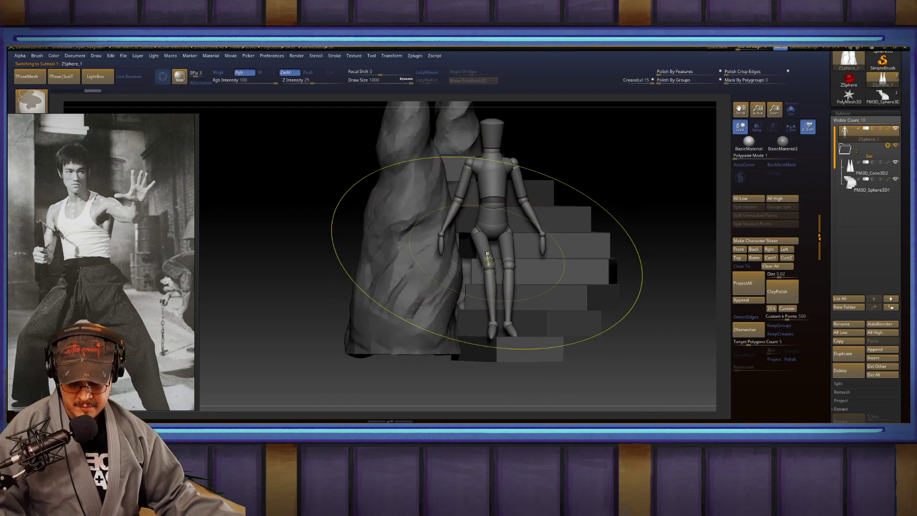
pyautogui.press('a')
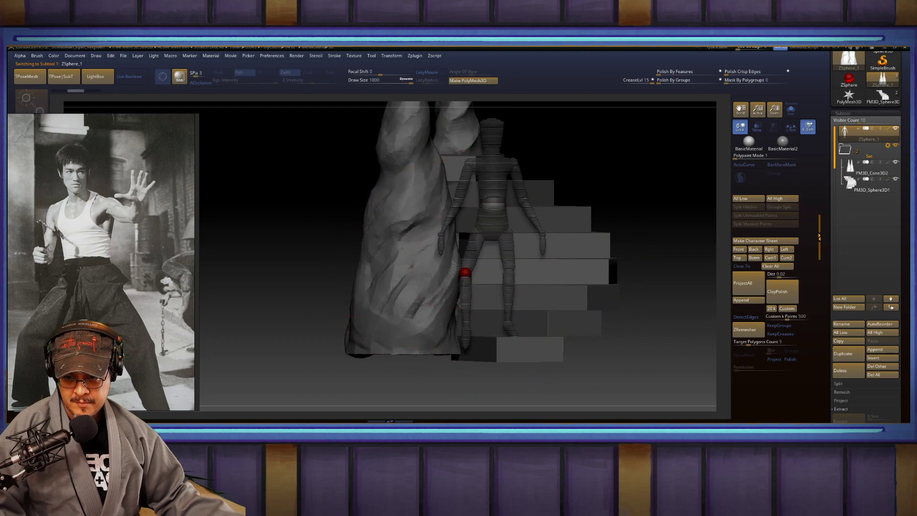
pyautogui.moveTo(623, 248)
pyautogui.mouseDown()
pyautogui.moveTo(650, 268)
pyautogui.moveTo(638, 266)
pyautogui.moveTo(647, 259)
pyautogui.mouseUp()
pyautogui.keyDown('alt'); pyautogui.moveTo(641, 206); pyautogui.dragTo(659, 233); pyautogui.keyUp('alt')
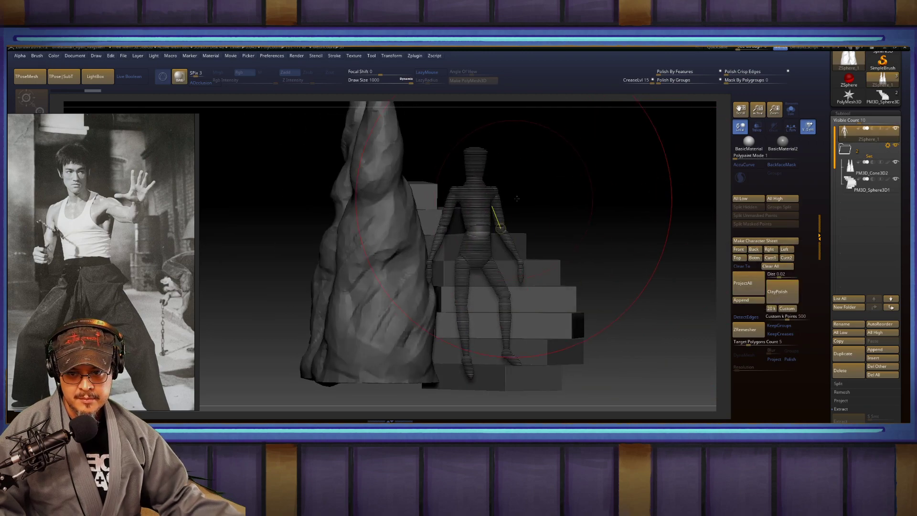
pyautogui.press('q')
pyautogui.moveTo(609, 215)
pyautogui.keyDown('alt'); pyautogui.mouseDown()
pyautogui.moveTo(526, 217)
pyautogui.moveTo(538, 233)
pyautogui.mouseUp(); pyautogui.keyUp('alt')
pyautogui.press('w')
pyautogui.moveTo(537, 233)
pyautogui.keyDown('ctrl'); pyautogui.mouseDown(button='right')
pyautogui.moveTo(684, 160)
pyautogui.moveTo(651, 162)
pyautogui.moveTo(644, 231)
pyautogui.moveTo(632, 217)
pyautogui.moveTo(646, 220)
pyautogui.moveTo(576, 245)
pyautogui.moveTo(645, 231)
pyautogui.moveTo(594, 204)
pyautogui.mouseUp(button='right'); pyautogui.keyUp('ctrl')
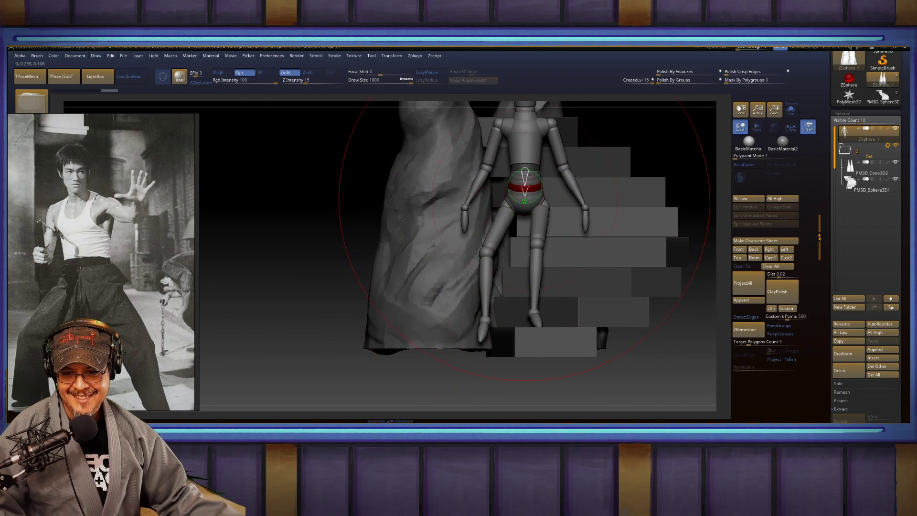
# Step: Raise the mannequin's other knee outward and bend the leg so its foot reaches a higher stair
pyautogui.press('w')
pyautogui.moveTo(521, 201)
pyautogui.mouseDown()
pyautogui.moveTo(506, 204)
pyautogui.moveTo(520, 192)
pyautogui.mouseUp()
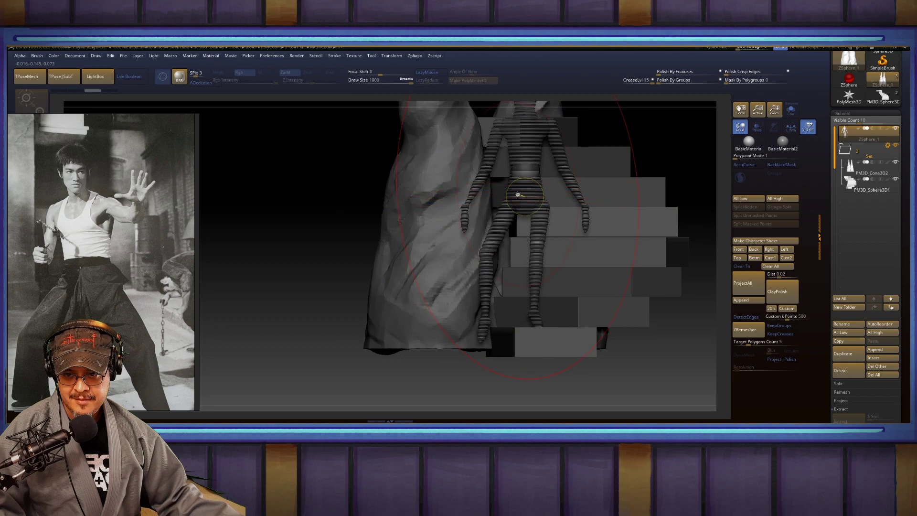
pyautogui.click(872, 174)
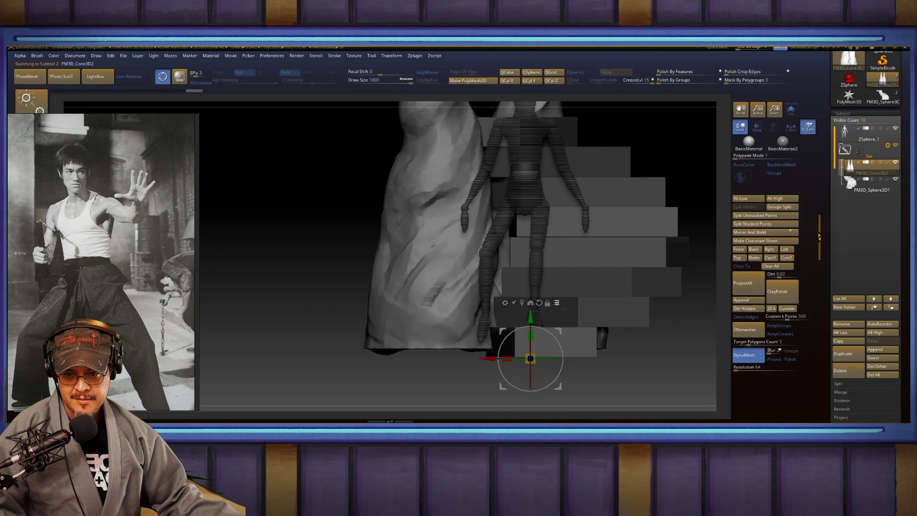
pyautogui.click(871, 141)
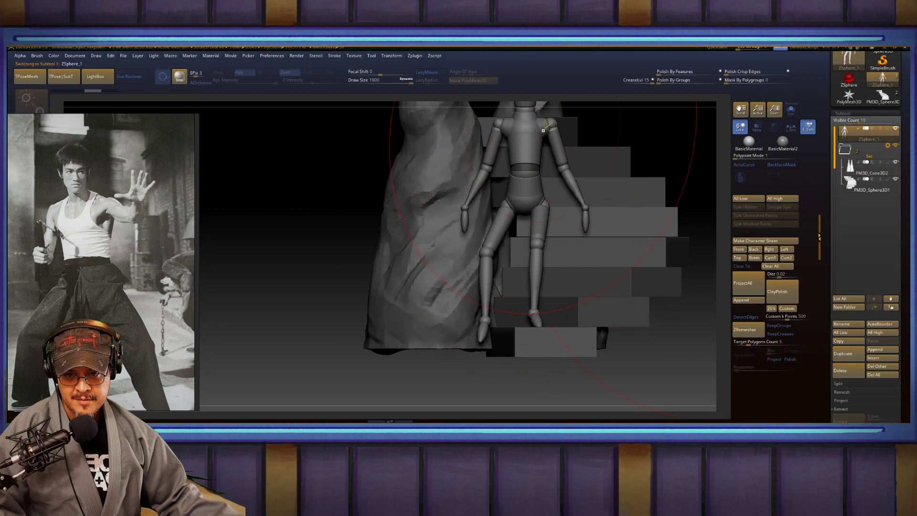
pyautogui.click(524, 193)
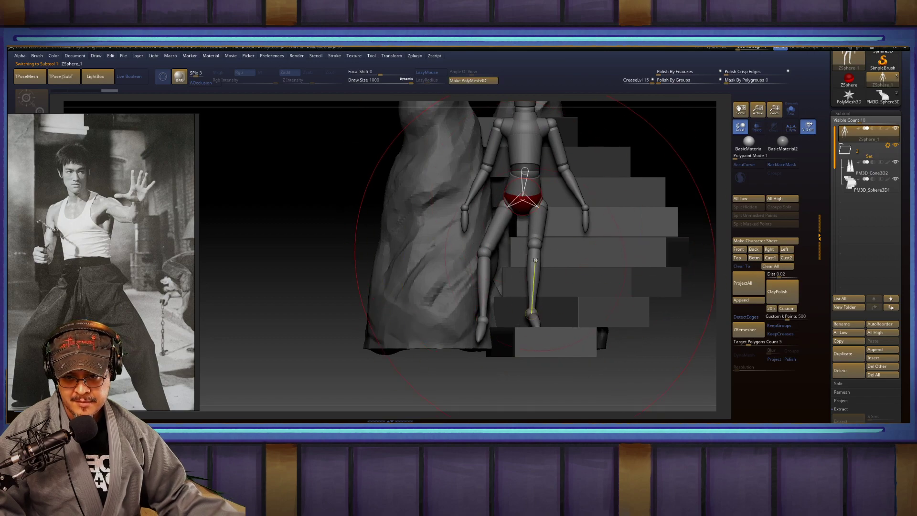
pyautogui.moveTo(539, 269); pyautogui.dragTo(561, 224)
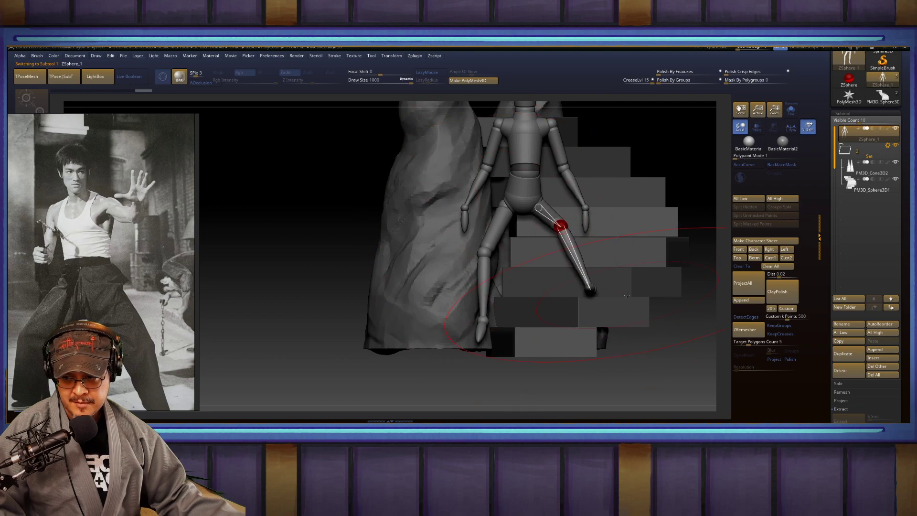
pyautogui.moveTo(705, 370); pyautogui.dragTo(676, 368)
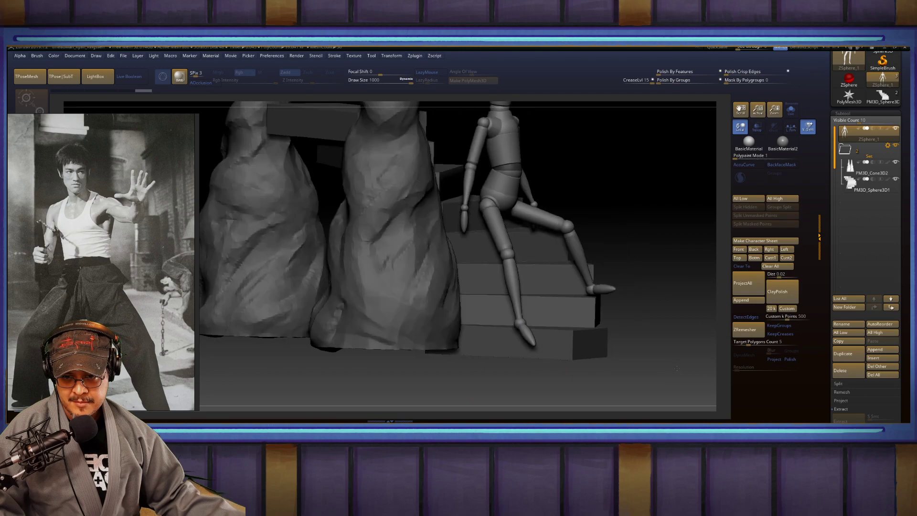
# Step: Swing the mannequin's legs from the hips and reposition the knee to reshape the stance over the lower stairs
pyautogui.keyDown('alt'); pyautogui.moveTo(673, 311); pyautogui.dragTo(686, 380); pyautogui.keyUp('alt')
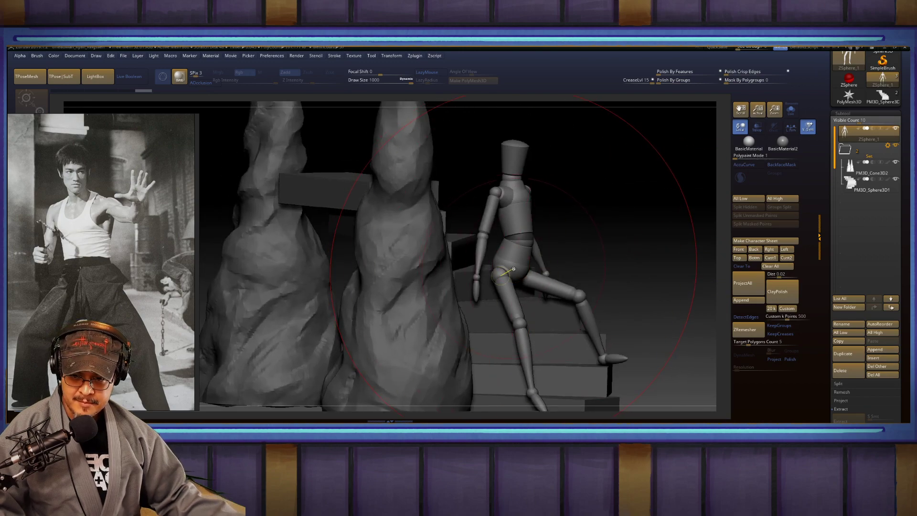
pyautogui.moveTo(517, 259); pyautogui.dragTo(500, 272)
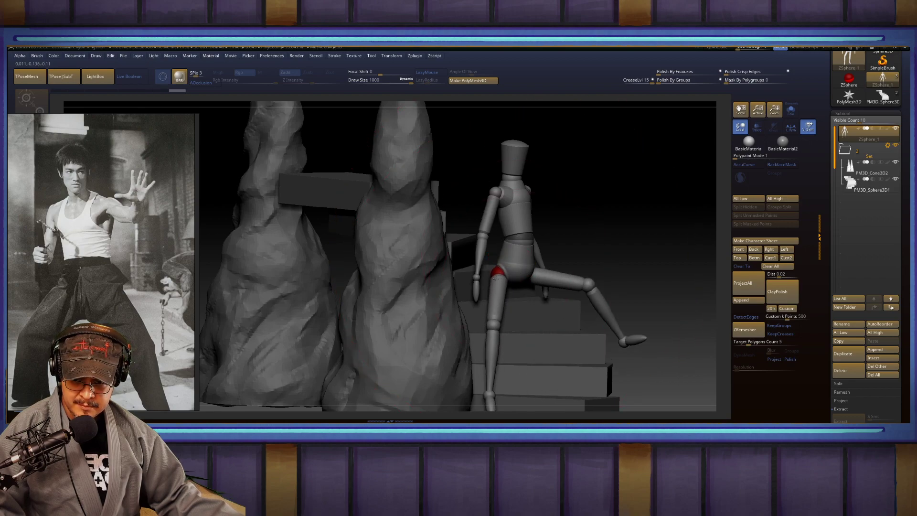
pyautogui.moveTo(605, 245); pyautogui.dragTo(579, 253)
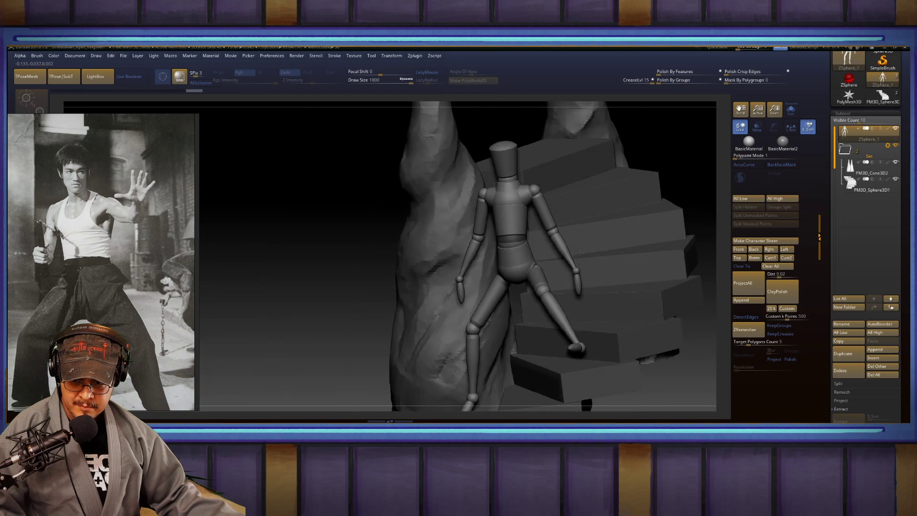
pyautogui.moveTo(522, 273); pyautogui.dragTo(414, 304)
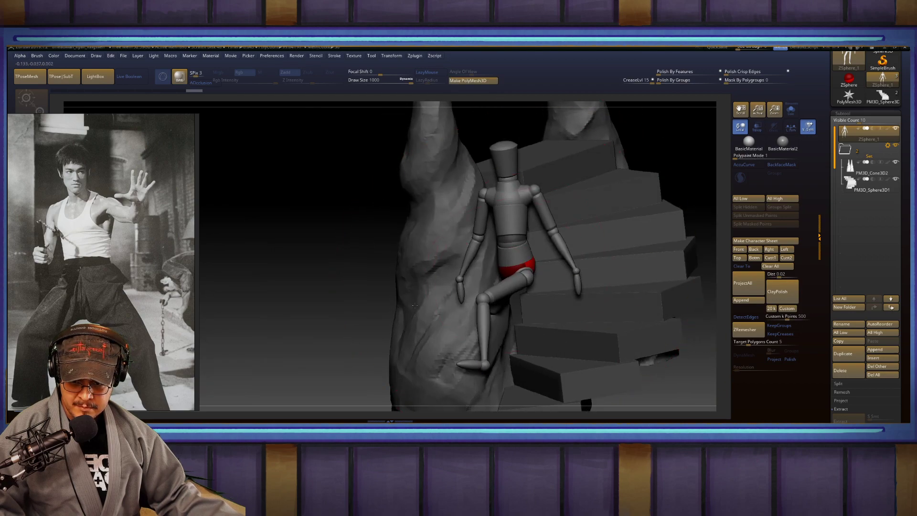
pyautogui.moveTo(502, 283); pyautogui.dragTo(514, 329)
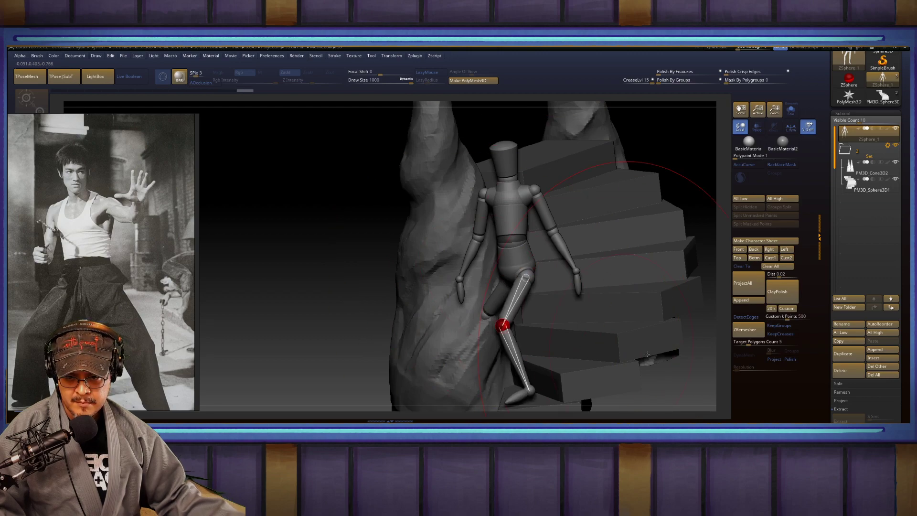
# Step: Undo the last knee change and reposition the lower leg nearest the spire, trying to lift its foot onto a stair
pyautogui.moveTo(621, 337)
pyautogui.mouseDown()
pyautogui.moveTo(592, 330)
pyautogui.moveTo(629, 314)
pyautogui.moveTo(519, 255)
pyautogui.moveTo(535, 241)
pyautogui.moveTo(525, 249)
pyautogui.mouseUp()
pyautogui.hotkey('ctrl', 'z')
pyautogui.moveTo(596, 242); pyautogui.dragTo(500, 289)
pyautogui.moveTo(468, 345); pyautogui.dragTo(477, 338)
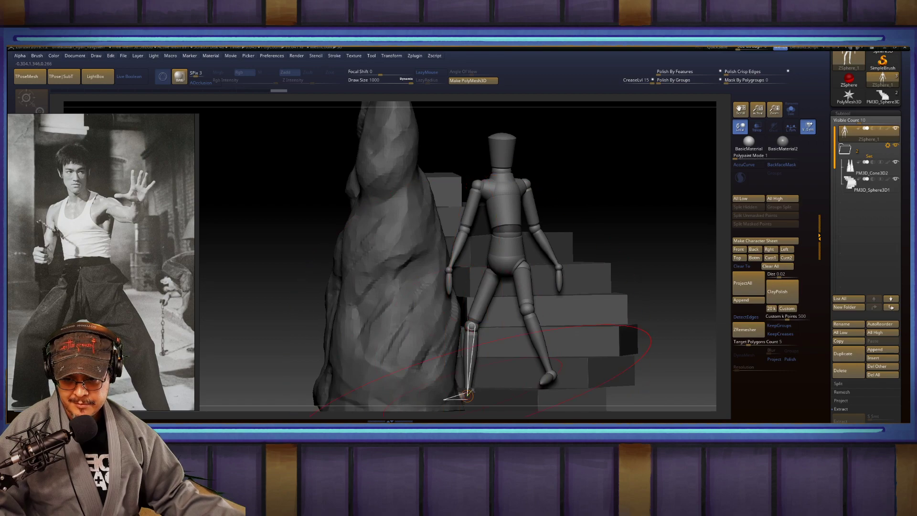
pyautogui.moveTo(468, 396); pyautogui.dragTo(487, 348)
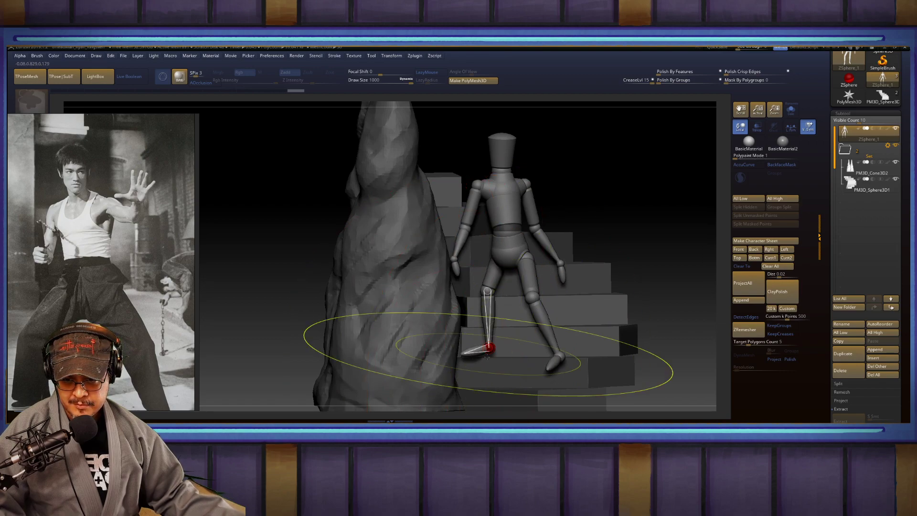
pyautogui.hotkey('ctrl', 'z')
pyautogui.moveTo(667, 306)
pyautogui.mouseDown()
pyautogui.moveTo(651, 309)
pyautogui.moveTo(681, 322)
pyautogui.moveTo(685, 305)
pyautogui.mouseUp()
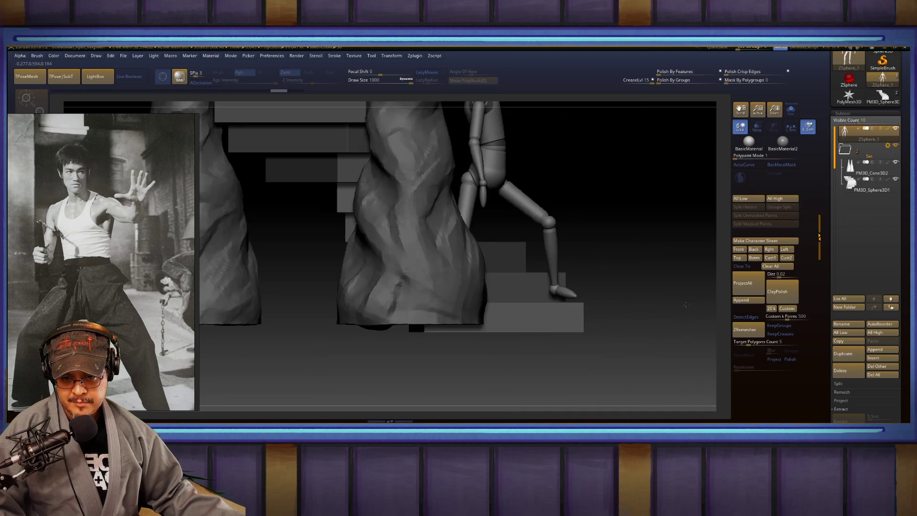
# Step: Set the Draw Size to 1 and rework the knee of the leg nearest the spire, undoing the last adjustment
pyautogui.moveTo(619, 311)
pyautogui.mouseDown()
pyautogui.moveTo(513, 312)
pyautogui.moveTo(464, 285)
pyautogui.moveTo(459, 241)
pyautogui.moveTo(436, 222)
pyautogui.mouseUp()
pyautogui.press('s')
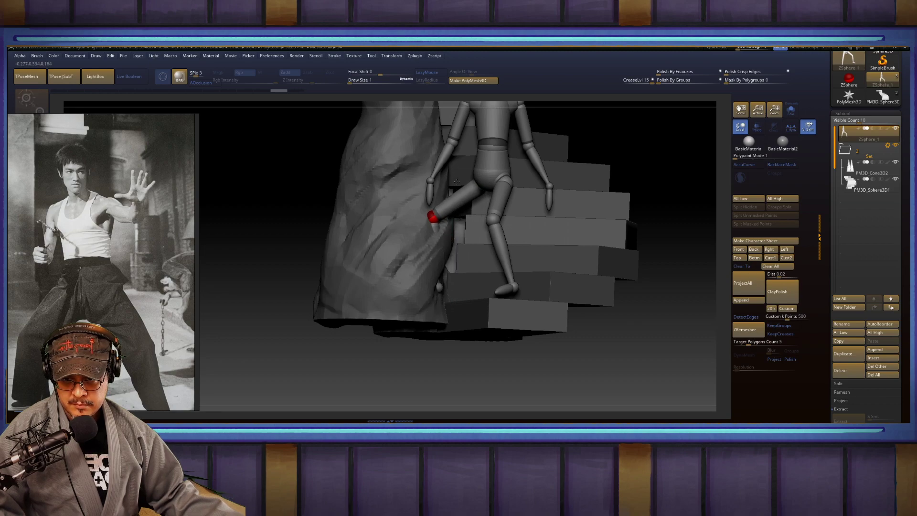
pyautogui.moveTo(679, 187); pyautogui.dragTo(656, 202)
pyautogui.moveTo(481, 236); pyautogui.dragTo(500, 225)
pyautogui.hotkey('ctrl', 'z')
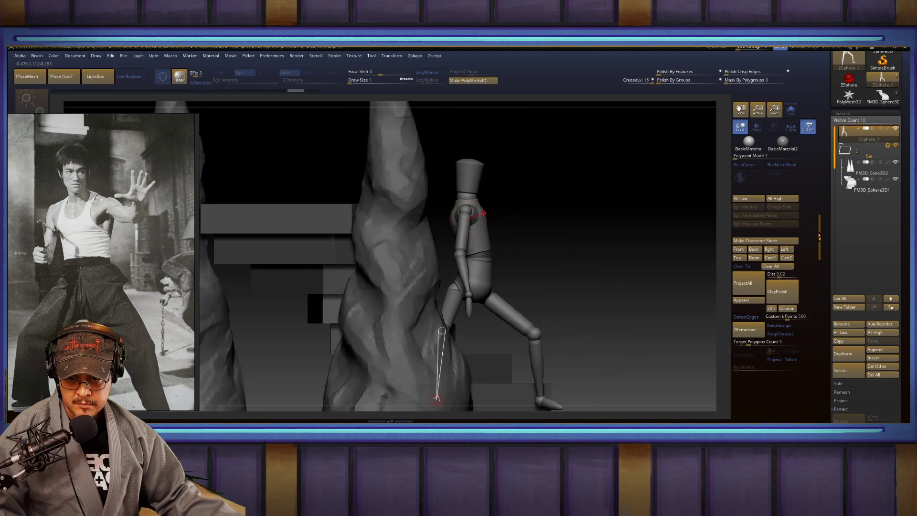
# Step: Tilt the mannequin's head and bring the front foot in on the lower stair below the knee
pyautogui.moveTo(576, 186); pyautogui.dragTo(471, 167)
pyautogui.press('q')
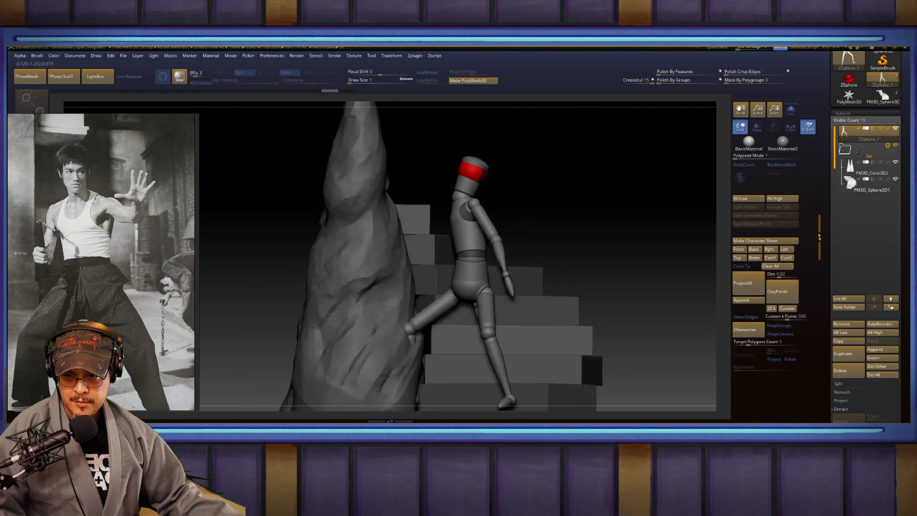
pyautogui.moveTo(553, 167); pyautogui.dragTo(566, 101)
pyautogui.moveTo(583, 194); pyautogui.dragTo(523, 210)
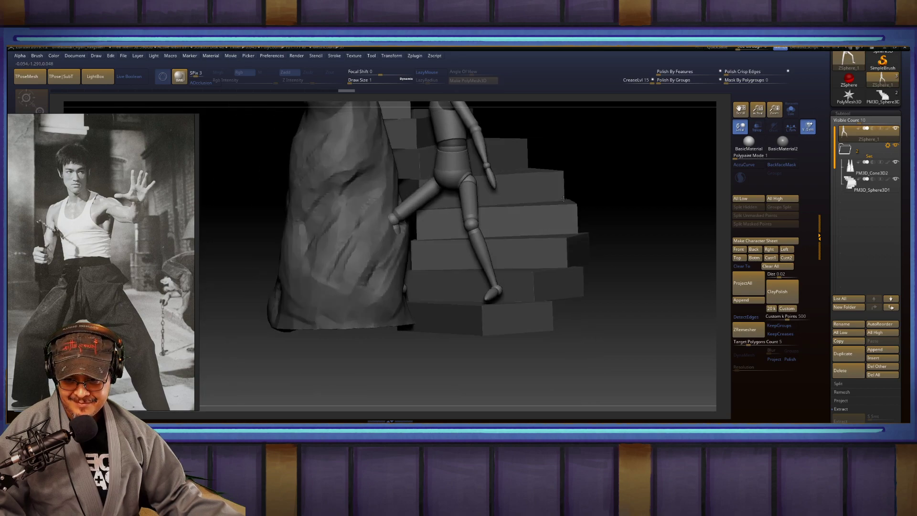
pyautogui.moveTo(482, 271); pyautogui.dragTo(474, 271)
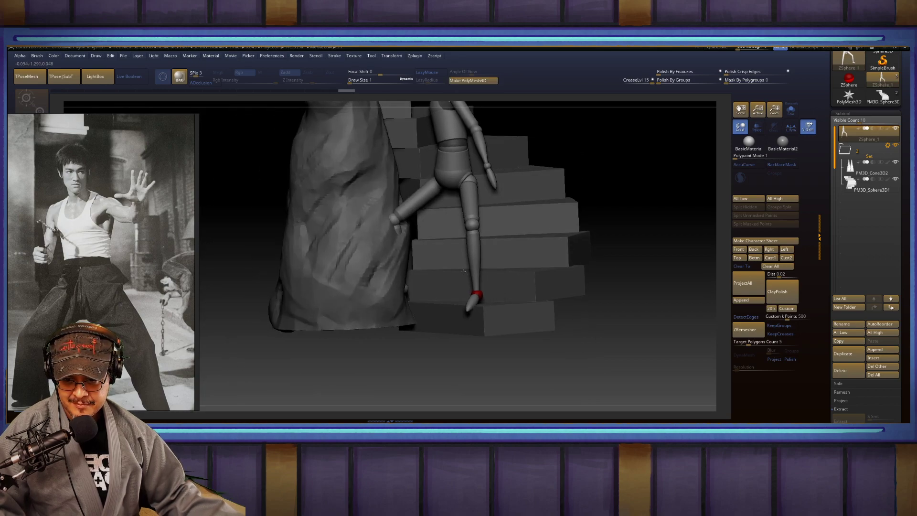
pyautogui.moveTo(595, 243); pyautogui.dragTo(447, 215)
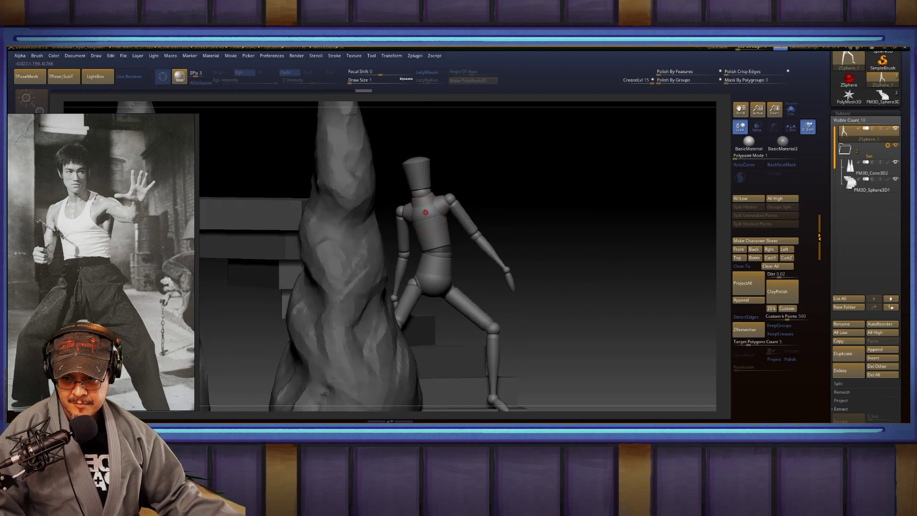
# Step: Lean and twist the mannequin's chest and shoulders toward the reference stance, undoing the last shoulder change
pyautogui.moveTo(560, 206); pyautogui.dragTo(536, 203)
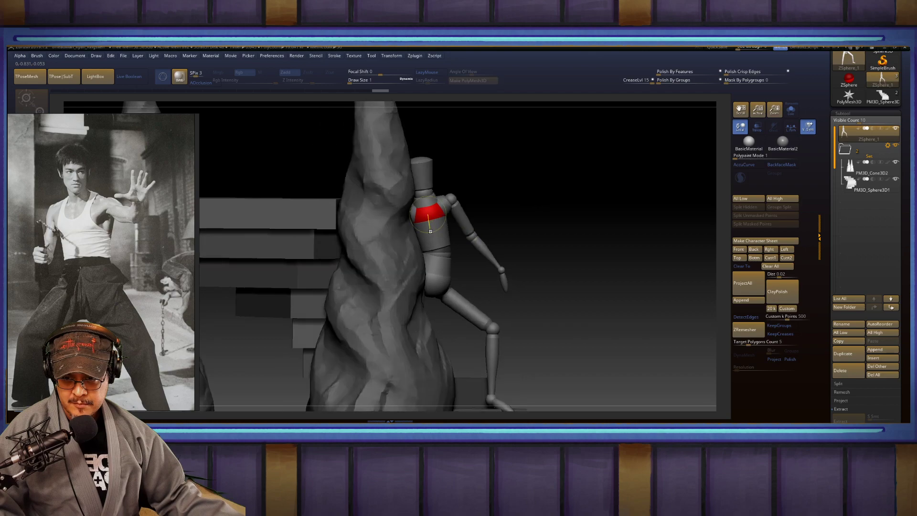
pyautogui.moveTo(453, 232); pyautogui.dragTo(540, 225)
pyautogui.moveTo(619, 218); pyautogui.dragTo(526, 176)
pyautogui.moveTo(489, 131); pyautogui.dragTo(480, 231)
pyautogui.moveTo(477, 198)
pyautogui.mouseDown()
pyautogui.moveTo(440, 168)
pyautogui.moveTo(470, 209)
pyautogui.moveTo(477, 258)
pyautogui.moveTo(504, 271)
pyautogui.moveTo(537, 204)
pyautogui.mouseUp()
pyautogui.hotkey('ctrl', 'z')
# Step: Pull the arm nearest the spire outward from the shoulder and extend its hand toward the spire
pyautogui.moveTo(643, 205); pyautogui.dragTo(483, 272)
pyautogui.moveTo(682, 196); pyautogui.dragTo(507, 220)
pyautogui.moveTo(319, 292); pyautogui.dragTo(296, 272)
pyautogui.moveTo(607, 201); pyautogui.dragTo(633, 208)
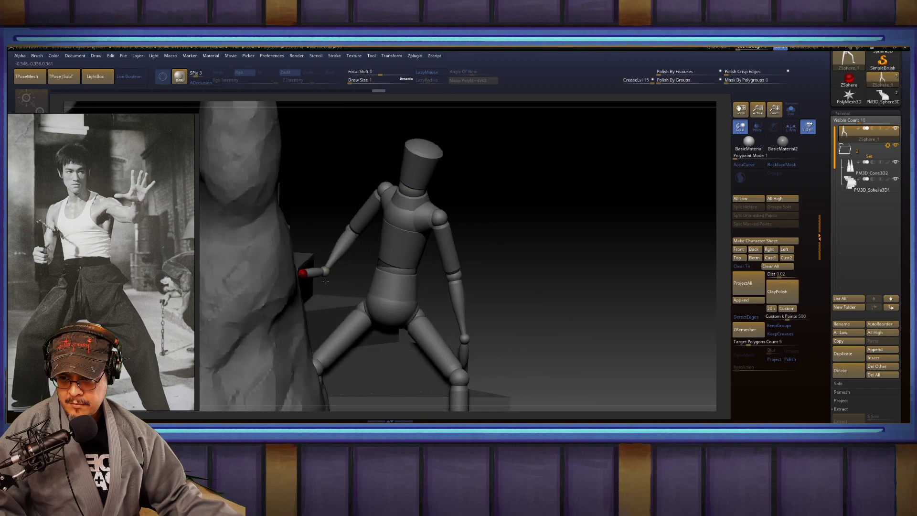
# Step: Bend the elbow of the arm nearest the spire and bring its hand in front of the waist
pyautogui.moveTo(586, 195); pyautogui.dragTo(590, 296)
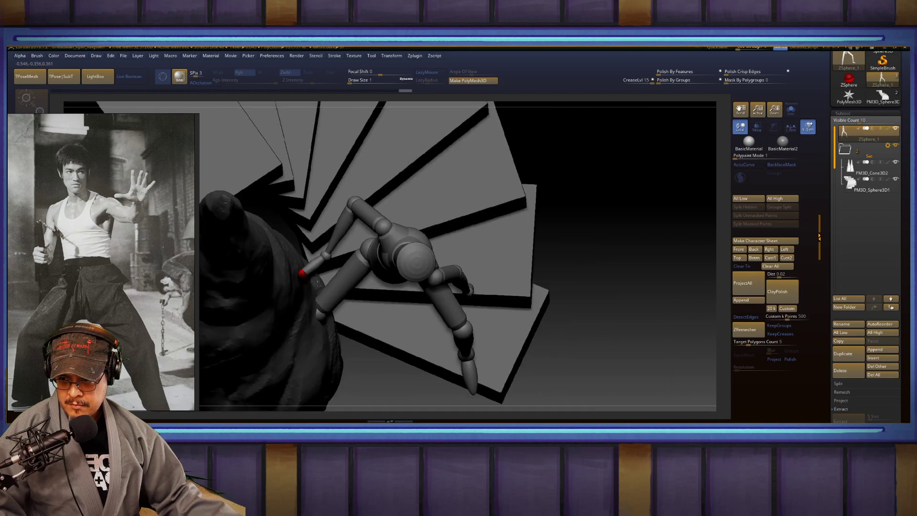
pyautogui.moveTo(306, 278)
pyautogui.mouseDown()
pyautogui.moveTo(335, 297)
pyautogui.moveTo(319, 275)
pyautogui.mouseUp()
pyautogui.moveTo(599, 263); pyautogui.dragTo(619, 198)
pyautogui.moveTo(312, 232); pyautogui.dragTo(327, 245)
pyautogui.moveTo(334, 281); pyautogui.dragTo(343, 254)
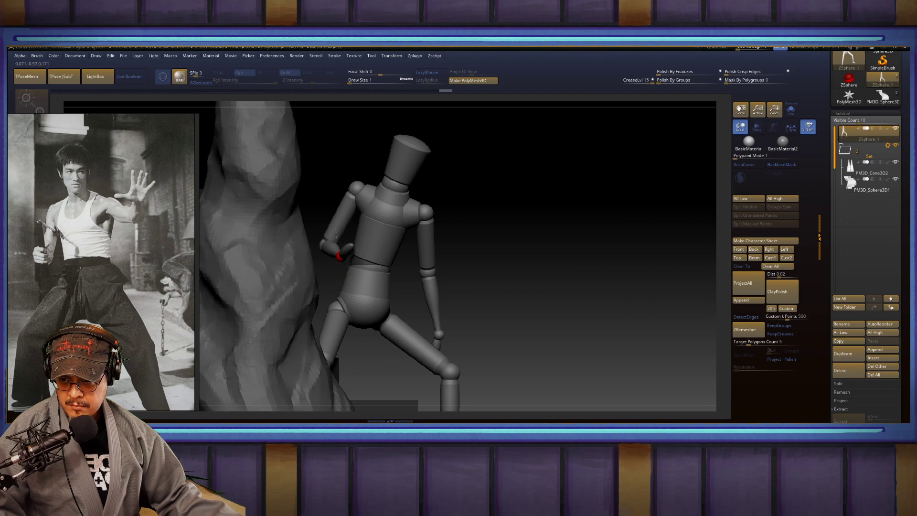
# Step: Use Transpose Set on the Set folder to shift the spires and staircase slightly under the figure, and reselect the mannequin
pyautogui.moveTo(522, 215); pyautogui.dragTo(547, 137)
pyautogui.click(887, 145)
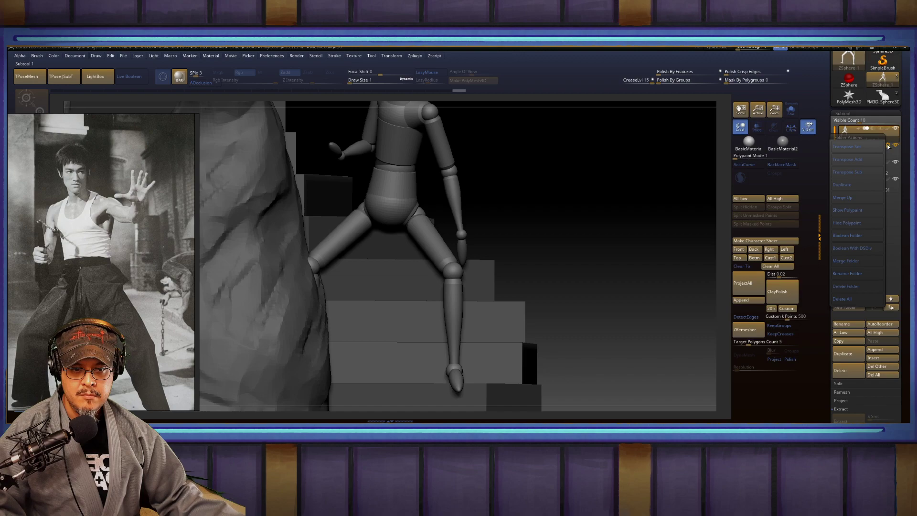
pyautogui.click(863, 147)
pyautogui.keyDown('alt'); pyautogui.moveTo(396, 276); pyautogui.dragTo(408, 256); pyautogui.keyUp('alt')
pyautogui.keyDown('alt'); pyautogui.moveTo(386, 316); pyautogui.dragTo(386, 317); pyautogui.keyUp('alt')
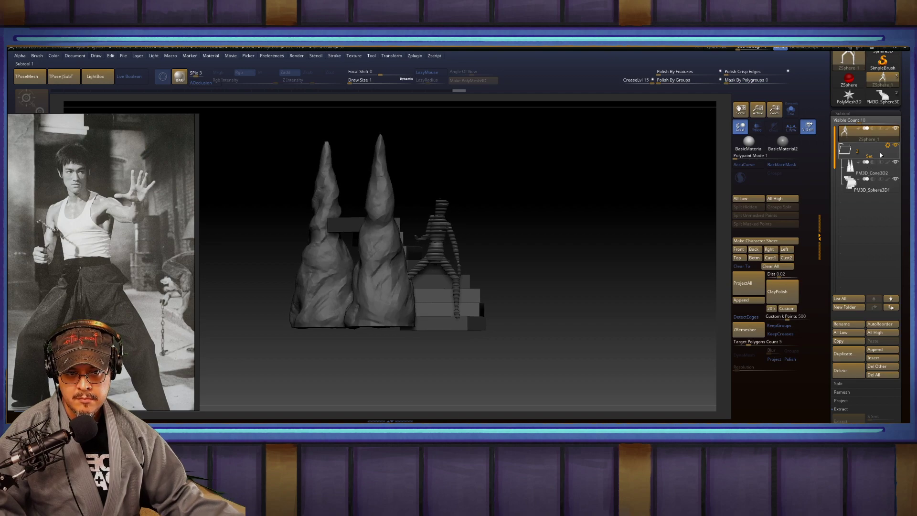
pyautogui.click(860, 164)
pyautogui.moveTo(350, 304); pyautogui.dragTo(339, 310)
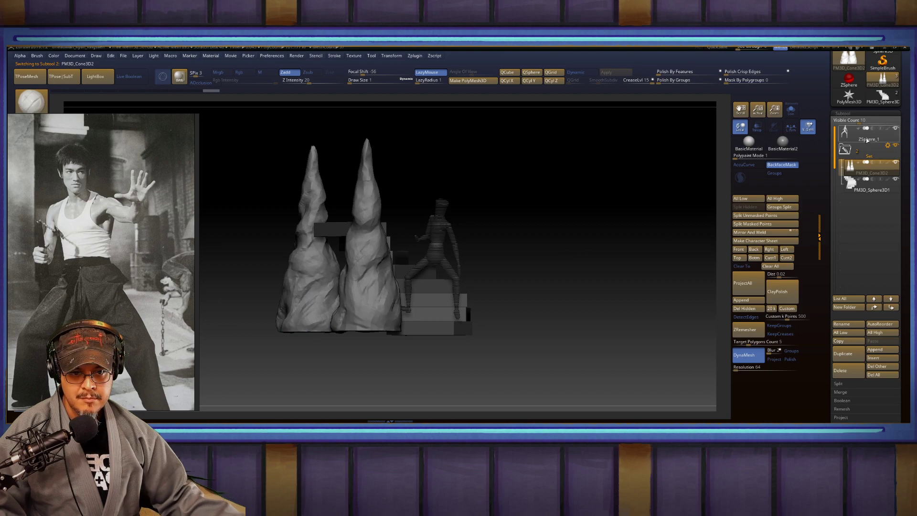
pyautogui.click(337, 280)
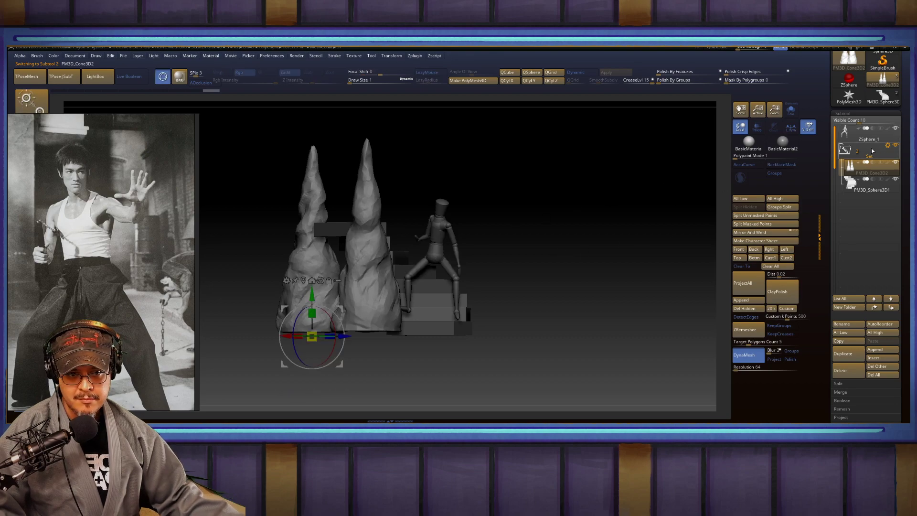
pyautogui.click(861, 136)
# Step: Refine the mannequin's legs and feet so the wide stance rests on the lower stairs
pyautogui.keyDown('alt'); pyautogui.moveTo(580, 215); pyautogui.dragTo(607, 203); pyautogui.keyUp('alt')
pyautogui.moveTo(406, 205); pyautogui.dragTo(441, 207)
pyautogui.click(420, 308)
pyautogui.moveTo(677, 226); pyautogui.dragTo(616, 232)
pyautogui.click(428, 294)
pyautogui.moveTo(420, 316); pyautogui.dragTo(460, 311)
pyautogui.keyDown('alt'); pyautogui.click(470, 296); pyautogui.keyUp('alt')
# Step: Extend the outer arm forward with its palm raised and refine the bent arm's hand to match the reference
pyautogui.moveTo(631, 218); pyautogui.dragTo(637, 199)
pyautogui.moveTo(380, 196); pyautogui.dragTo(287, 164)
pyautogui.moveTo(285, 196); pyautogui.dragTo(253, 164)
pyautogui.moveTo(291, 153); pyautogui.dragTo(391, 260)
pyautogui.moveTo(520, 219); pyautogui.dragTo(471, 220)
pyautogui.moveTo(523, 234); pyautogui.dragTo(412, 248)
pyautogui.moveTo(487, 208)
pyautogui.mouseDown()
pyautogui.moveTo(491, 246)
pyautogui.moveTo(577, 190)
pyautogui.moveTo(550, 202)
pyautogui.moveTo(570, 203)
pyautogui.mouseUp()
pyautogui.moveTo(388, 271); pyautogui.dragTo(383, 286)
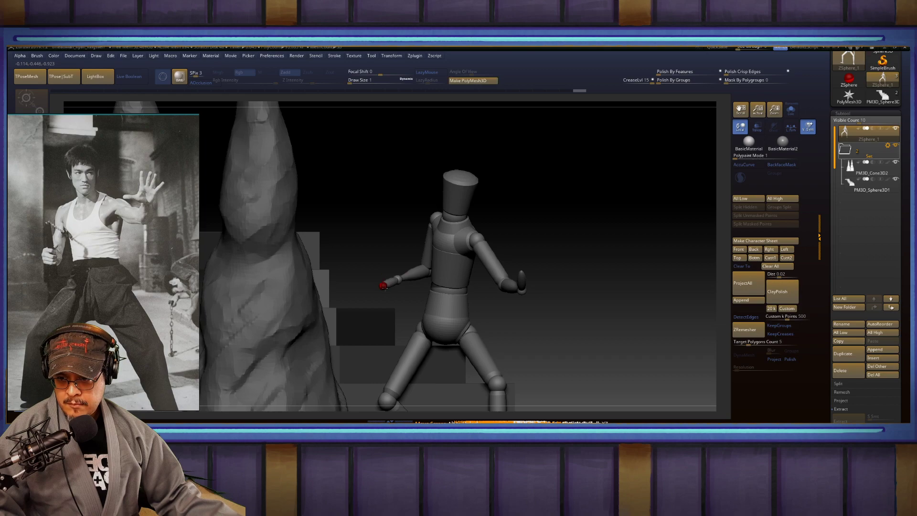
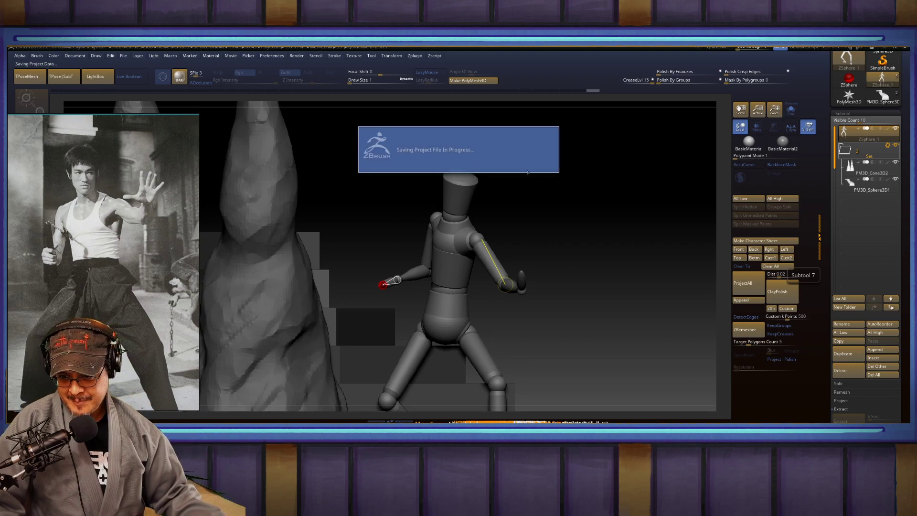
# Step: Adjust the mannequin's torso lean and check the stance against the stairs from behind and from the side
pyautogui.moveTo(576, 199); pyautogui.dragTo(411, 246)
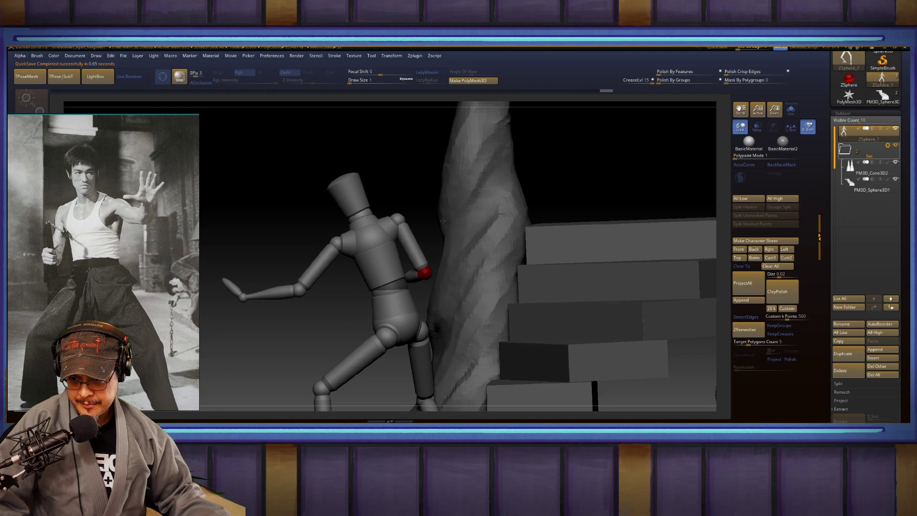
pyautogui.moveTo(410, 162); pyautogui.dragTo(380, 253)
pyautogui.moveTo(638, 330); pyautogui.dragTo(487, 222)
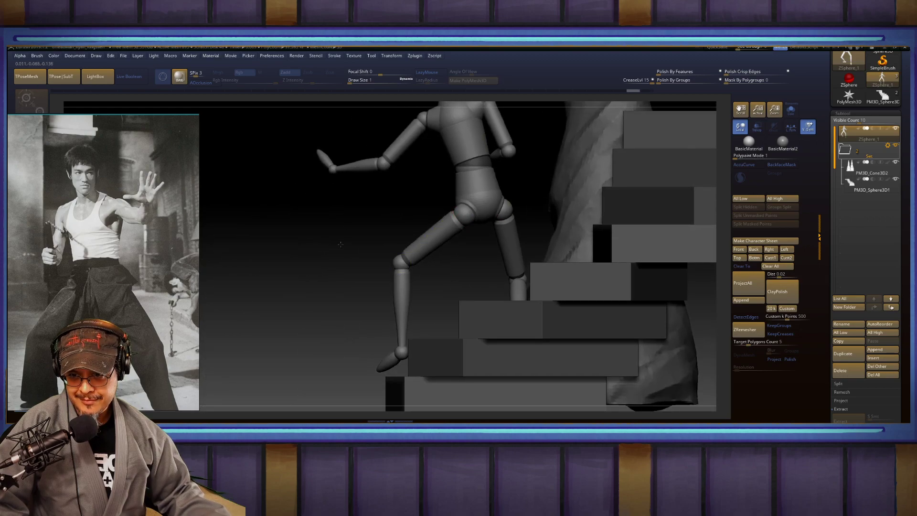
pyautogui.keyDown('shift'); pyautogui.moveTo(352, 241); pyautogui.dragTo(445, 245); pyautogui.keyUp('shift')
pyautogui.moveTo(698, 348); pyautogui.dragTo(607, 326)
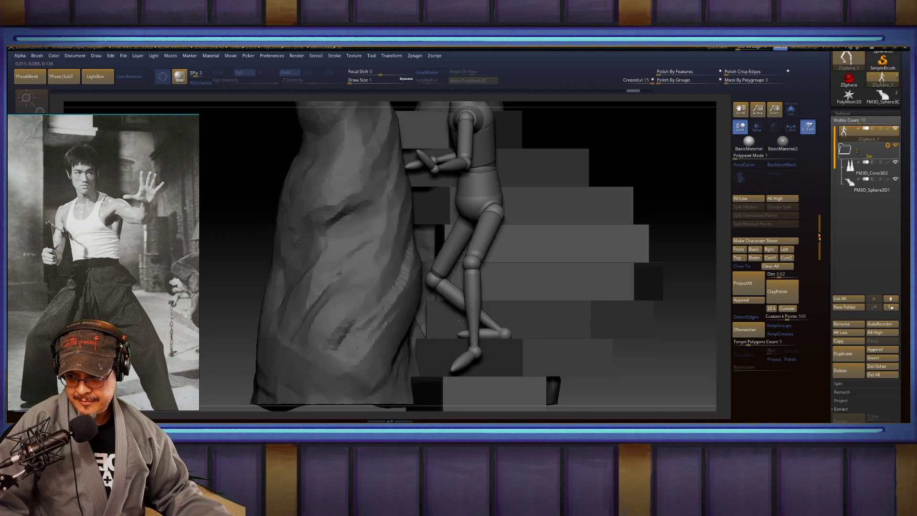
pyautogui.moveTo(369, 308); pyautogui.dragTo(588, 279)
# Step: Fine-tune the positions of both shoulder joints, checking the upper body from above and from the side
pyautogui.moveTo(623, 219); pyautogui.dragTo(545, 206)
pyautogui.moveTo(544, 270); pyautogui.dragTo(468, 250)
pyautogui.moveTo(369, 243); pyautogui.dragTo(366, 246)
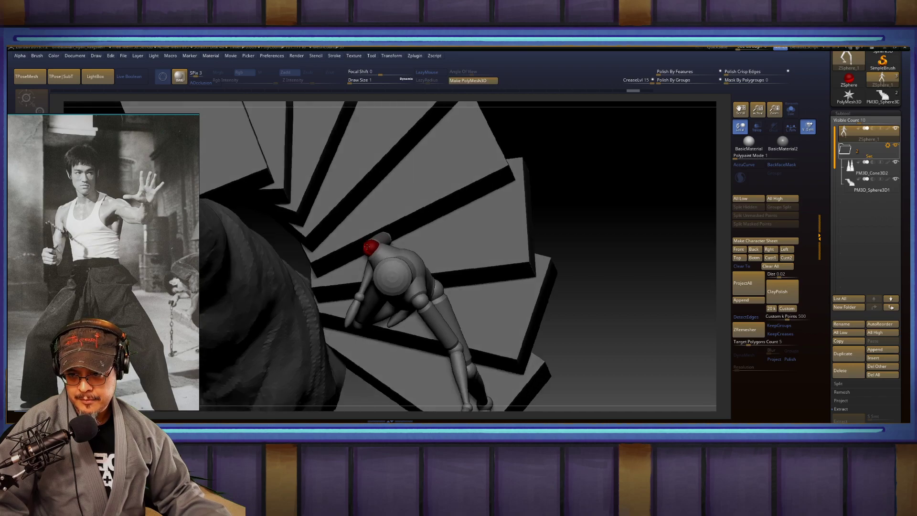
pyautogui.moveTo(611, 236); pyautogui.dragTo(613, 196)
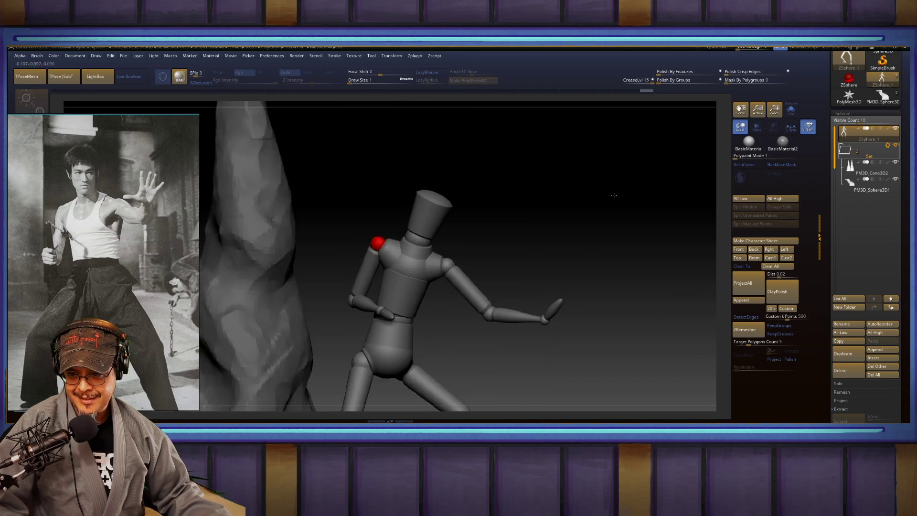
pyautogui.moveTo(374, 243); pyautogui.dragTo(374, 243)
pyautogui.click(453, 264)
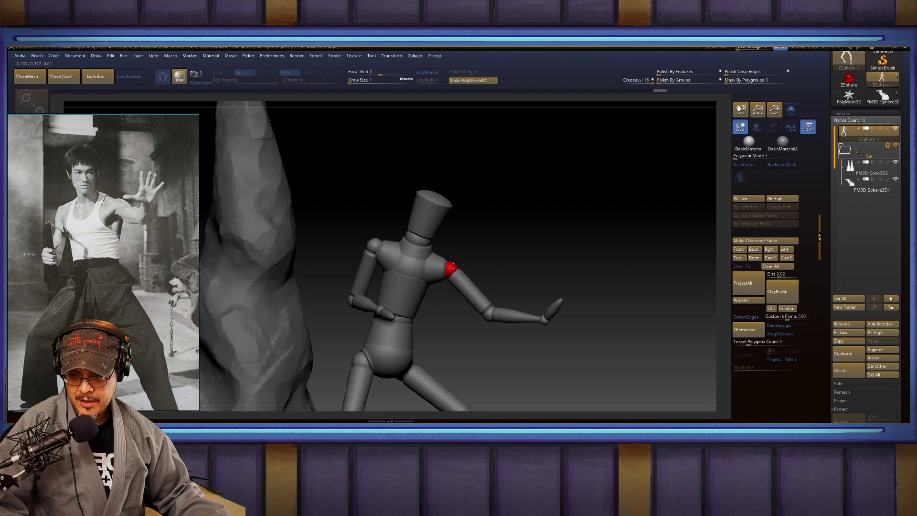
pyautogui.moveTo(454, 266); pyautogui.dragTo(450, 265)
pyautogui.moveTo(554, 241); pyautogui.dragTo(482, 244)
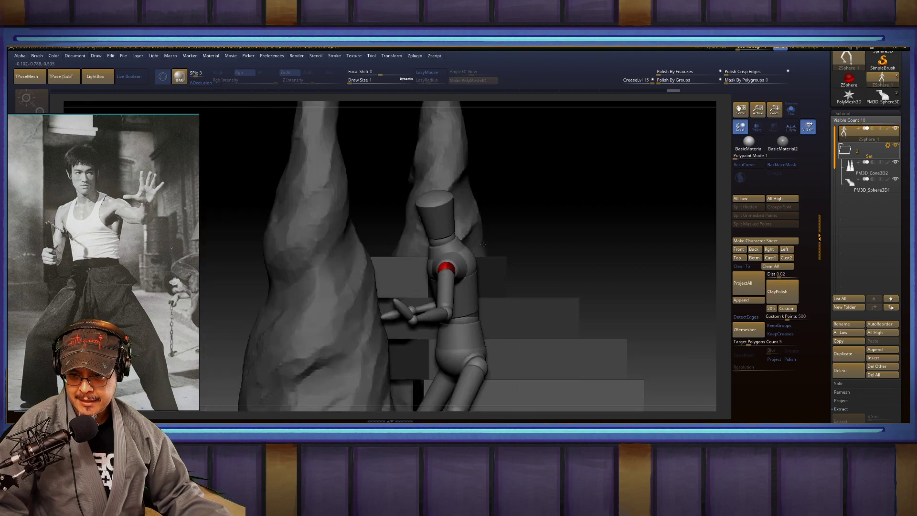
# Step: Push the bent arm's elbow outward from the torso while keeping its hand near the waist
pyautogui.moveTo(576, 238); pyautogui.dragTo(503, 227)
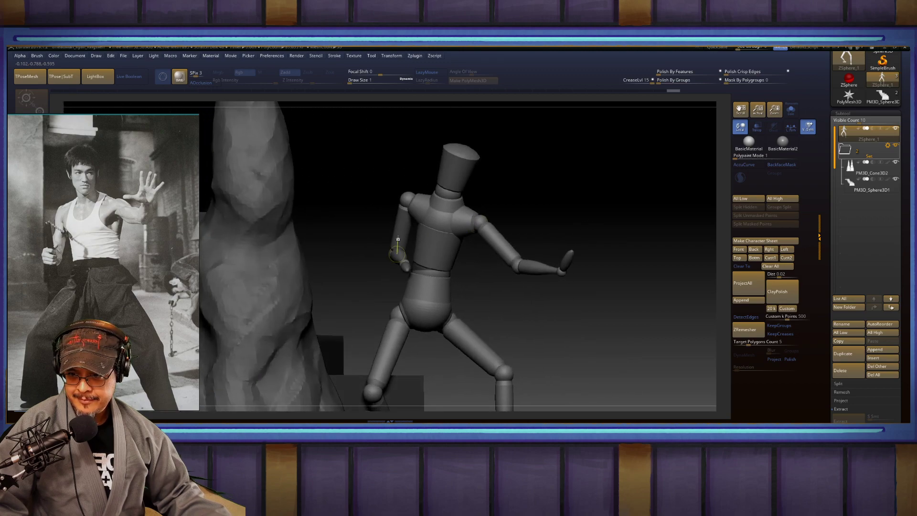
pyautogui.moveTo(393, 235); pyautogui.dragTo(406, 271)
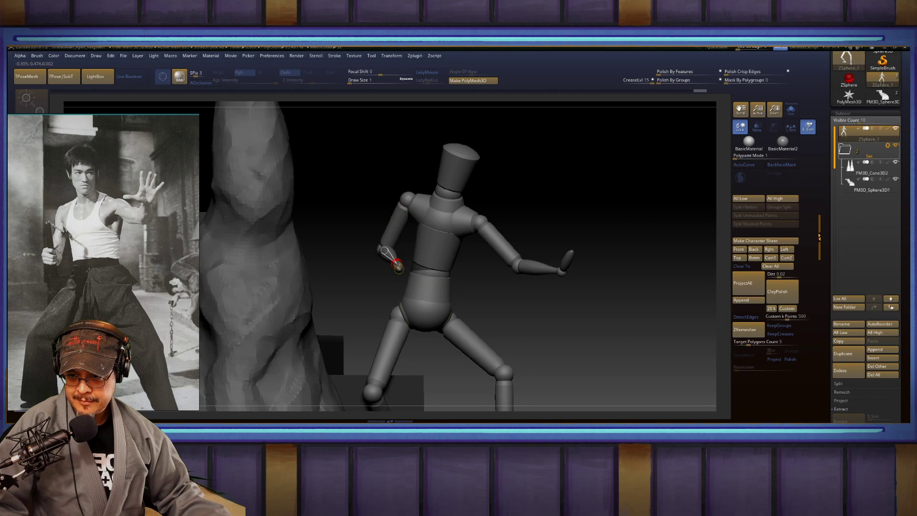
pyautogui.moveTo(640, 217); pyautogui.dragTo(582, 235)
# Step: Try to reposition the front knee, and undo the leg changes
pyautogui.moveTo(446, 310); pyautogui.dragTo(431, 320)
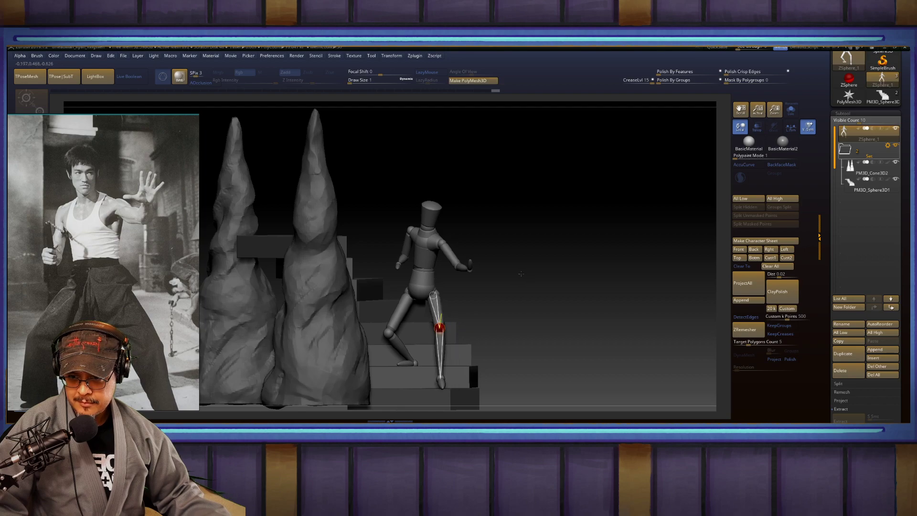
pyautogui.hotkey('ctrl', 'z')
pyautogui.hotkey('ctrl', 'z')
pyautogui.moveTo(521, 274)
pyautogui.mouseDown()
pyautogui.moveTo(539, 274)
pyautogui.moveTo(525, 297)
pyautogui.moveTo(491, 304)
pyautogui.mouseUp()
pyautogui.keyDown('alt'); pyautogui.moveTo(559, 286); pyautogui.dragTo(502, 152); pyautogui.keyUp('alt')
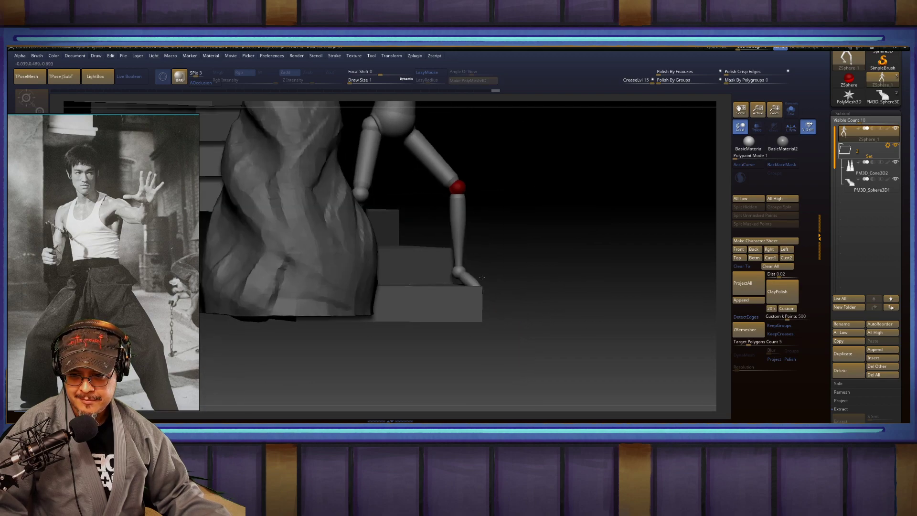
# Step: Adjust the front foot's angle so it rests on the lower stair, checking it from the front and side
pyautogui.click(476, 283)
pyautogui.moveTo(468, 272); pyautogui.dragTo(470, 270)
pyautogui.moveTo(537, 245)
pyautogui.mouseDown()
pyautogui.moveTo(465, 250)
pyautogui.moveTo(505, 248)
pyautogui.mouseUp()
pyautogui.moveTo(395, 302); pyautogui.dragTo(461, 281, button='right')
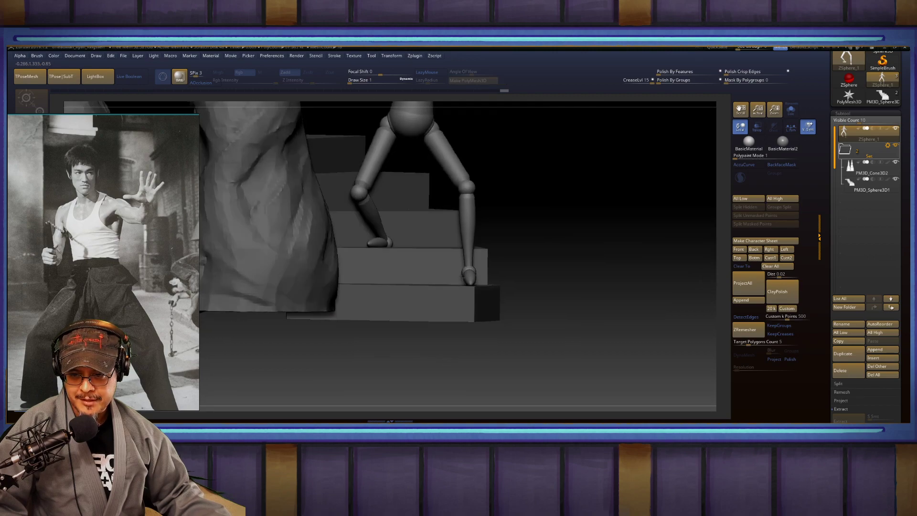
pyautogui.moveTo(470, 267); pyautogui.dragTo(460, 283)
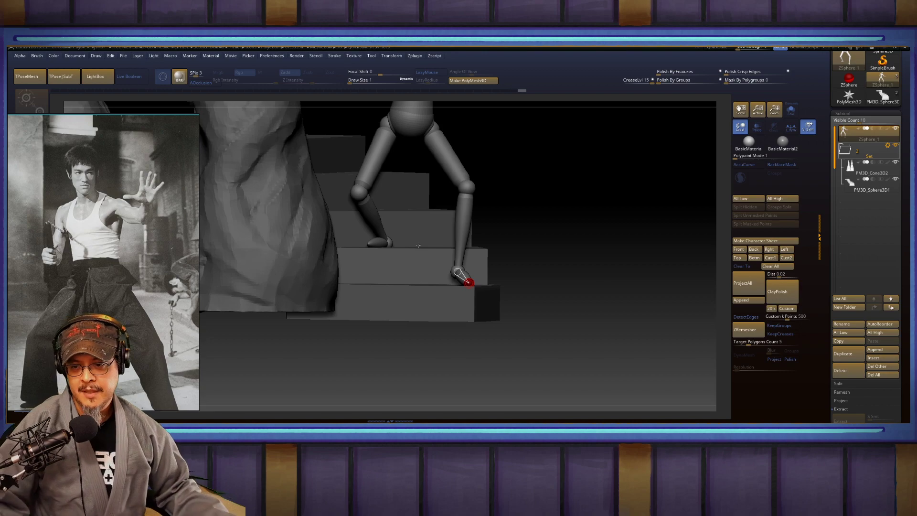
# Step: Add a cube as a new subtool beside the mannequin and convert it to a Y-axis cylinder with QCyl Y
pyautogui.moveTo(554, 203); pyautogui.dragTo(466, 209)
pyautogui.moveTo(616, 190); pyautogui.dragTo(444, 232)
pyautogui.moveTo(616, 277); pyautogui.dragTo(516, 298)
pyautogui.moveTo(454, 226); pyautogui.dragTo(443, 228)
pyautogui.moveTo(478, 268); pyautogui.dragTo(662, 262)
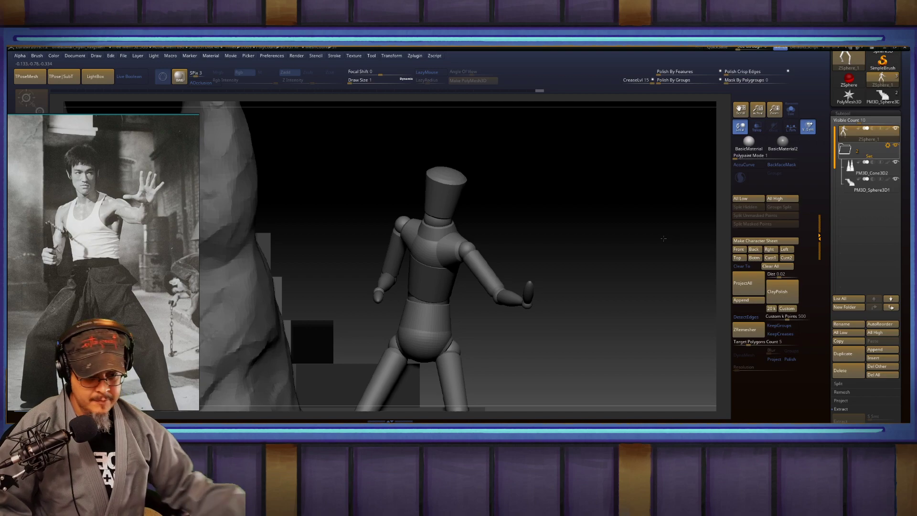
pyautogui.press('F1')
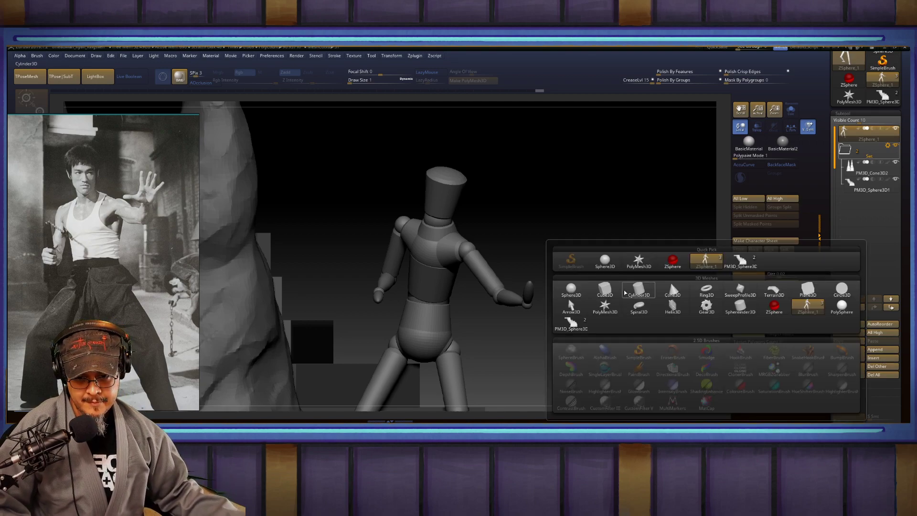
pyautogui.click(605, 289)
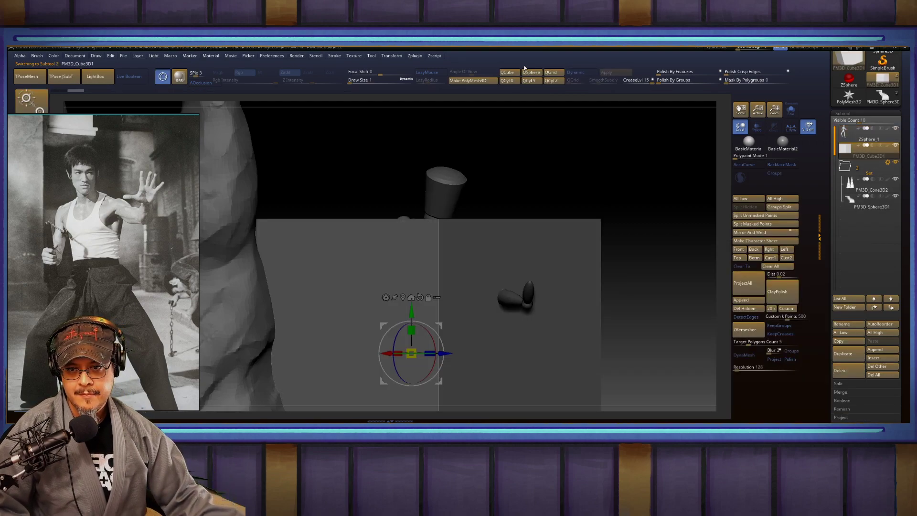
pyautogui.click(529, 82)
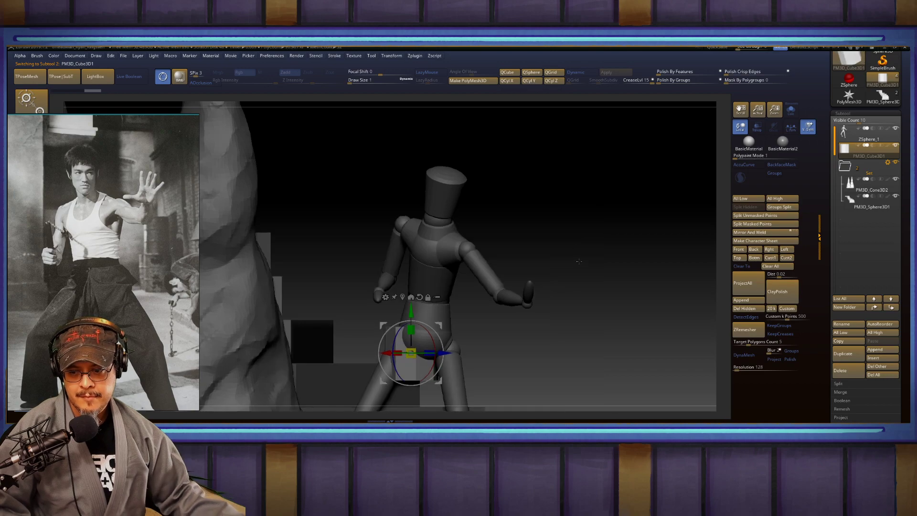
# Step: Scale the new cylinder down into a thin upright rod and move it to the bent arm's hand
pyautogui.keyDown('alt'); pyautogui.moveTo(543, 283); pyautogui.dragTo(465, 291); pyautogui.keyUp('alt')
pyautogui.moveTo(411, 330); pyautogui.dragTo(369, 351)
pyautogui.moveTo(411, 311); pyautogui.dragTo(411, 261)
pyautogui.moveTo(502, 268); pyautogui.dragTo(483, 266)
pyautogui.moveTo(367, 302); pyautogui.dragTo(328, 303)
pyautogui.moveTo(511, 267); pyautogui.dragTo(554, 339)
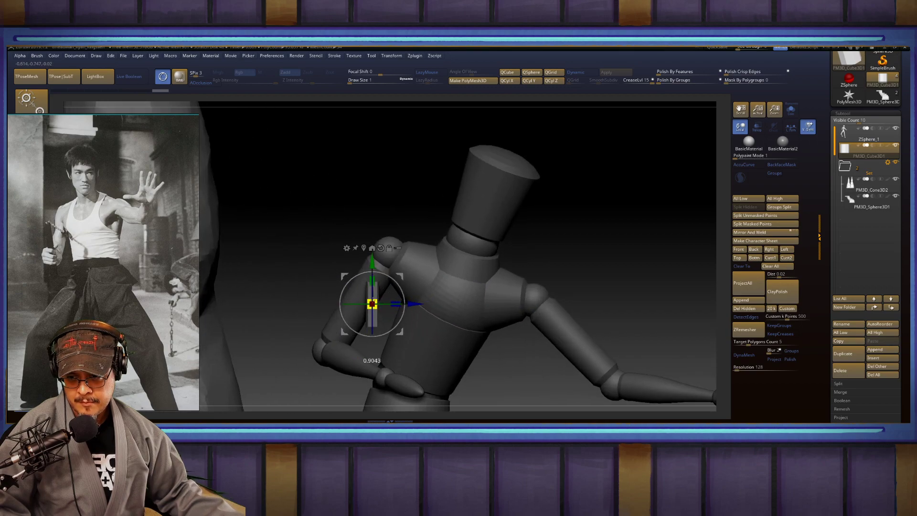
pyautogui.moveTo(377, 281); pyautogui.dragTo(444, 309)
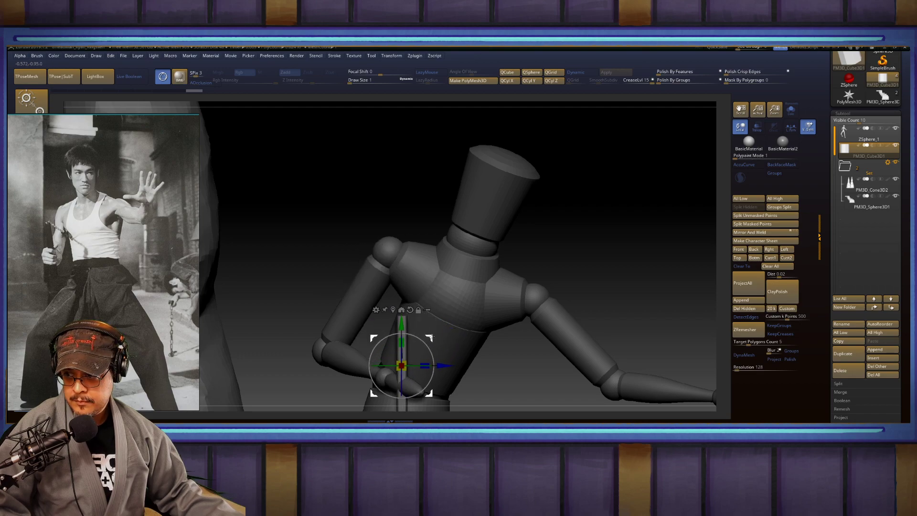
# Step: Tilt the rod and shift it into the bent arm's grip, checking the placement from several angles
pyautogui.moveTo(611, 267); pyautogui.dragTo(557, 268)
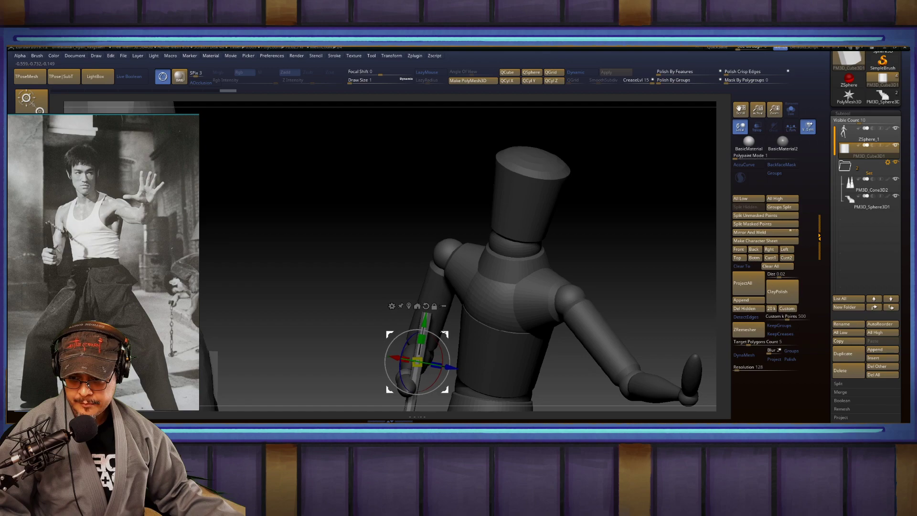
pyautogui.moveTo(446, 327); pyautogui.dragTo(444, 329)
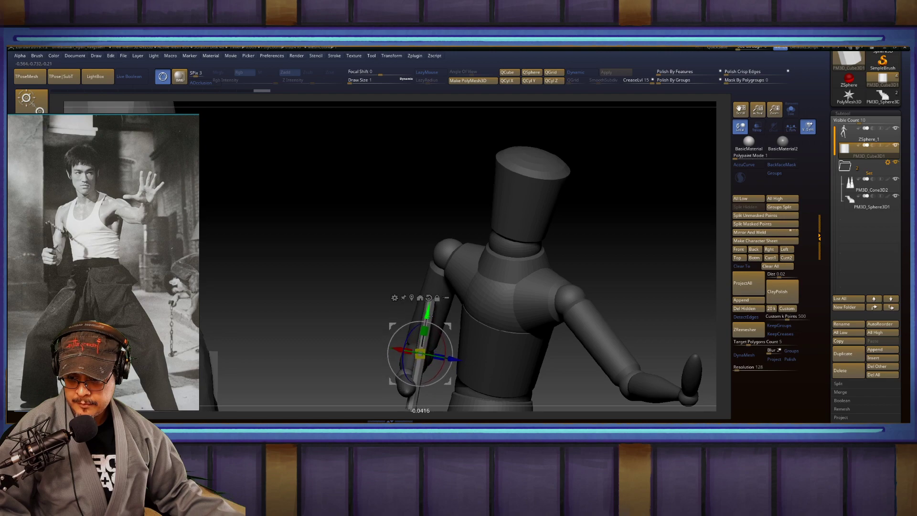
pyautogui.moveTo(355, 314)
pyautogui.mouseDown()
pyautogui.moveTo(392, 319)
pyautogui.moveTo(354, 317)
pyautogui.mouseUp()
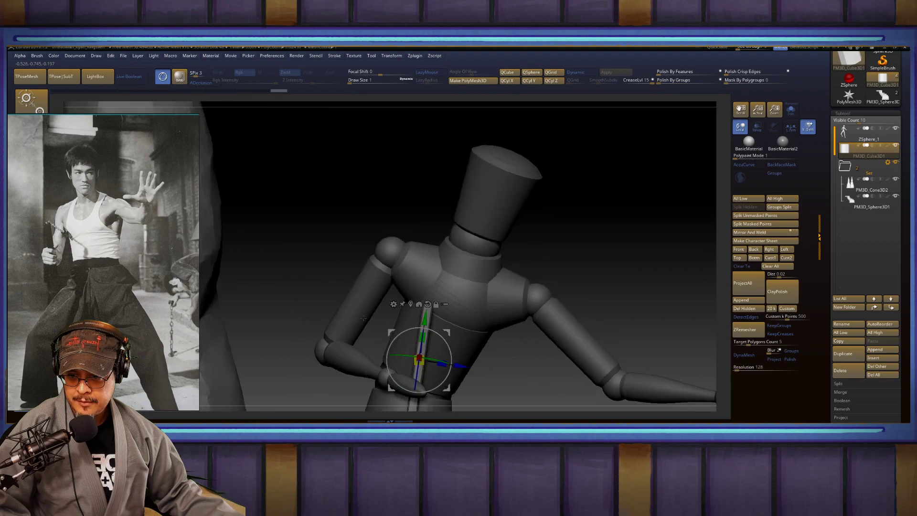
pyautogui.keyDown('alt'); pyautogui.moveTo(563, 282); pyautogui.dragTo(551, 255); pyautogui.keyUp('alt')
pyautogui.keyDown('alt'); pyautogui.moveTo(561, 293); pyautogui.dragTo(590, 260); pyautogui.keyUp('alt')
pyautogui.moveTo(445, 290); pyautogui.dragTo(458, 285)
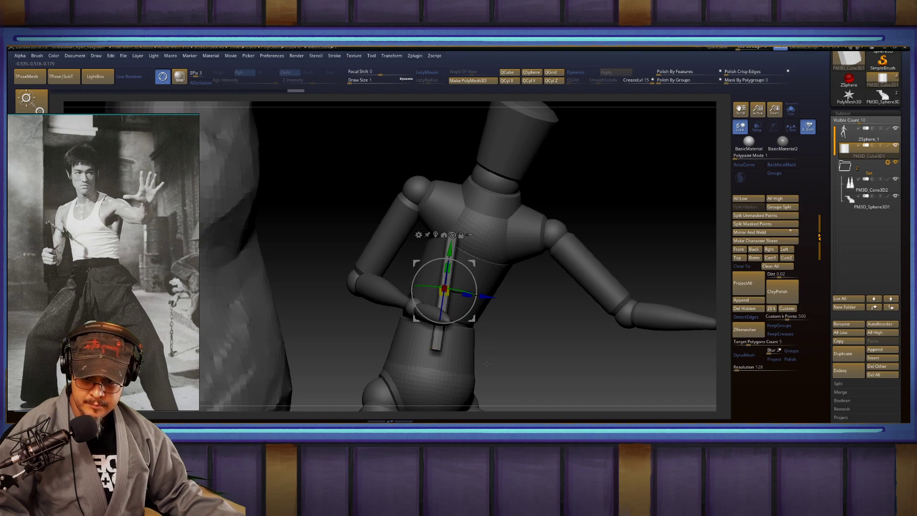
# Step: Restore the custom user interface configuration
pyautogui.click(272, 56)
pyautogui.click(284, 81)
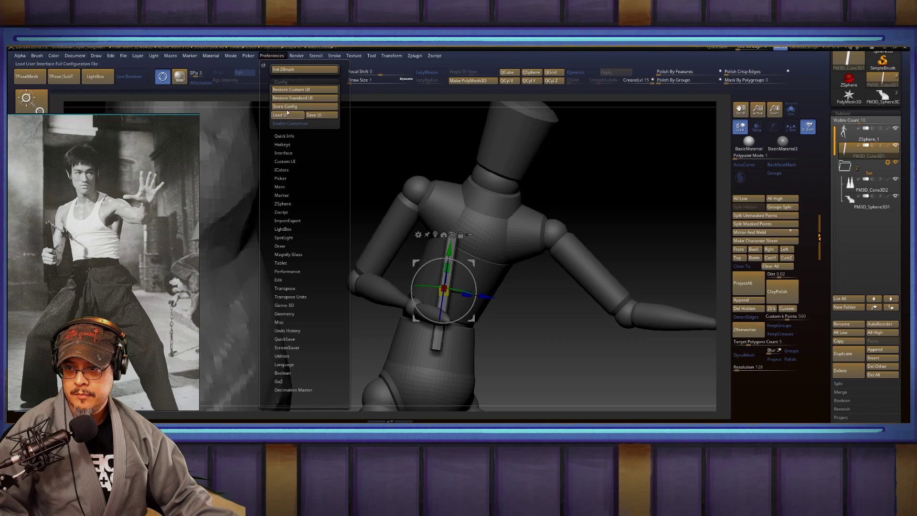
pyautogui.click(296, 90)
# Step: Crease the rod's edges by polygroup and turn on Dynamic Subdivision to smooth it
pyautogui.press('space')
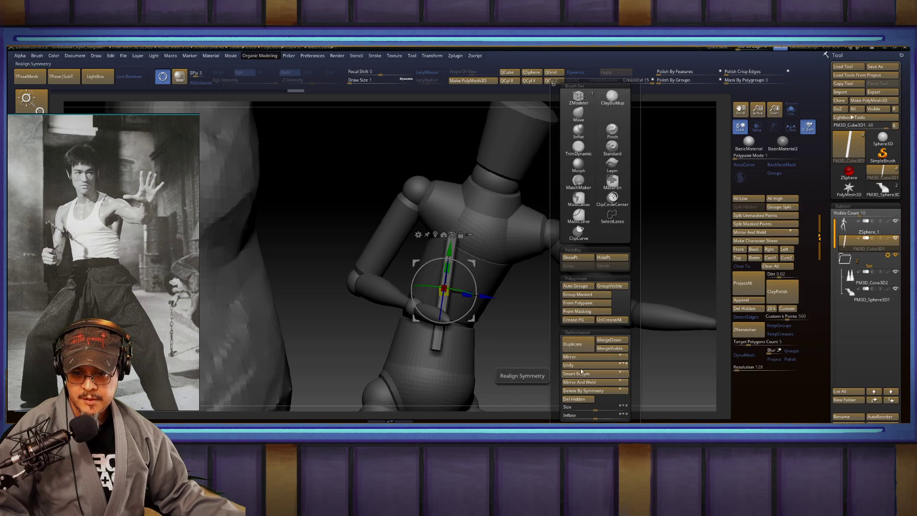
pyautogui.click(582, 321)
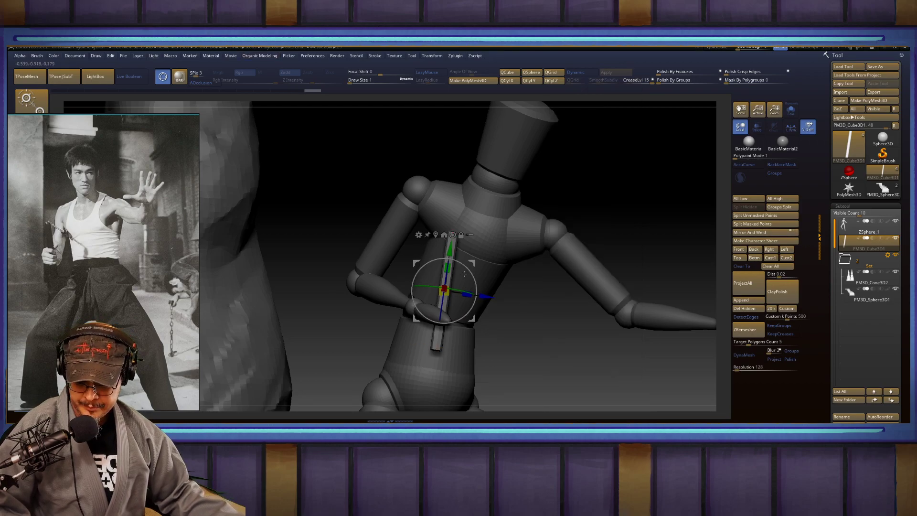
pyautogui.press('d')
pyautogui.click(463, 168)
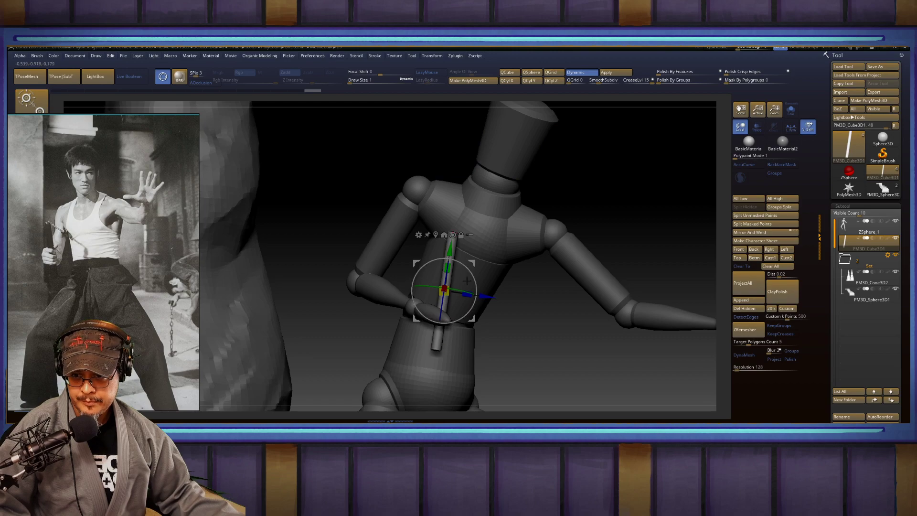
# Step: Refine the rod's tilt and position in the hand from the side and above, undoing the last rotation
pyautogui.moveTo(449, 252); pyautogui.dragTo(447, 260)
pyautogui.moveTo(543, 309); pyautogui.dragTo(466, 306)
pyautogui.moveTo(404, 242); pyautogui.dragTo(420, 260)
pyautogui.moveTo(472, 282)
pyautogui.mouseDown()
pyautogui.moveTo(475, 290)
pyautogui.moveTo(473, 271)
pyautogui.mouseUp()
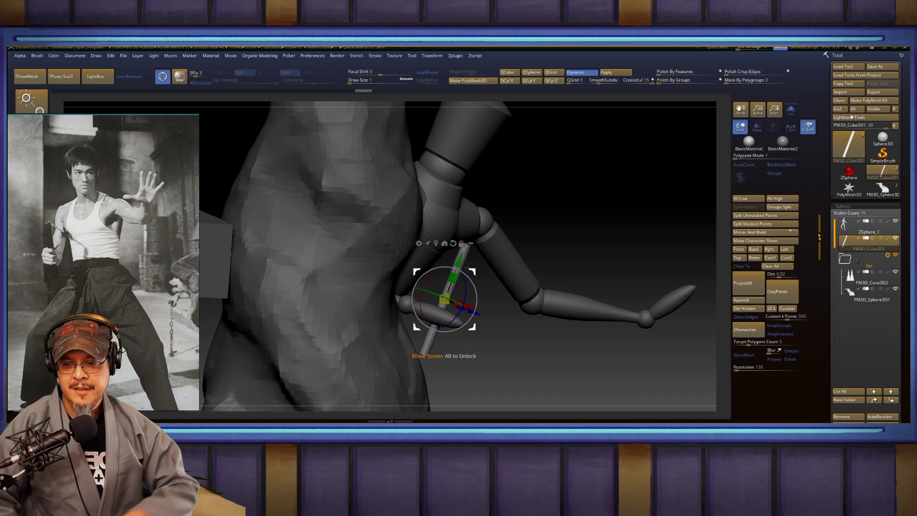
pyautogui.moveTo(628, 206)
pyautogui.mouseDown()
pyautogui.moveTo(568, 217)
pyautogui.moveTo(592, 220)
pyautogui.moveTo(559, 301)
pyautogui.mouseUp()
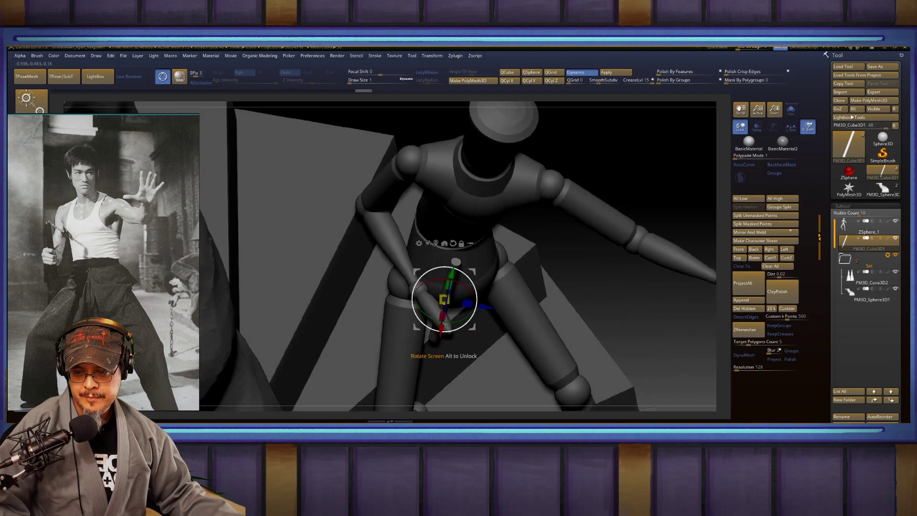
pyautogui.moveTo(467, 277)
pyautogui.mouseDown()
pyautogui.moveTo(474, 310)
pyautogui.moveTo(452, 310)
pyautogui.moveTo(458, 283)
pyautogui.mouseUp()
pyautogui.hotkey('ctrl', 'z')
# Step: Duplicate the rod and place the copy horizontally beneath the bent arm's armpit as the second nunchaku handle
pyautogui.moveTo(480, 228); pyautogui.dragTo(441, 174)
pyautogui.keyDown('alt'); pyautogui.moveTo(412, 204); pyautogui.dragTo(410, 197); pyautogui.keyUp('alt')
pyautogui.click(402, 141)
pyautogui.keyDown('alt'); pyautogui.moveTo(411, 228); pyautogui.dragTo(401, 240); pyautogui.keyUp('alt')
pyautogui.moveTo(606, 191); pyautogui.dragTo(580, 181)
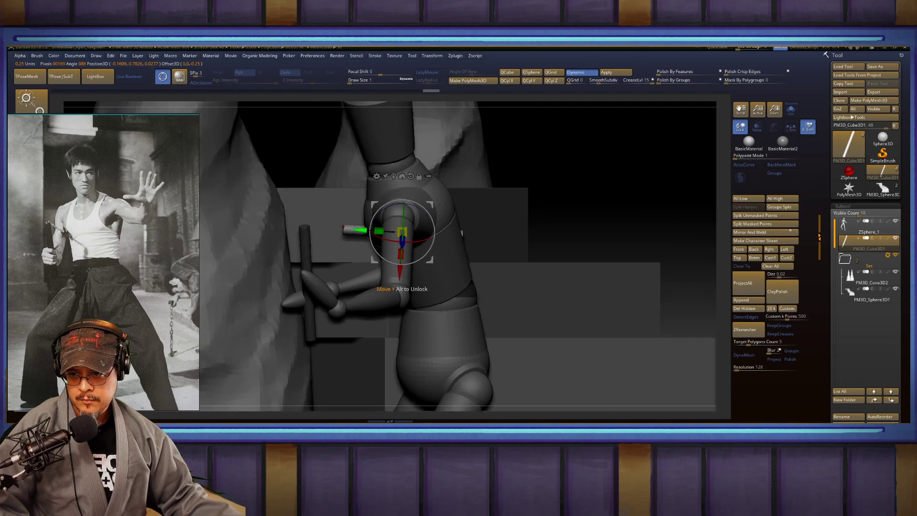
pyautogui.moveTo(355, 227); pyautogui.dragTo(377, 231)
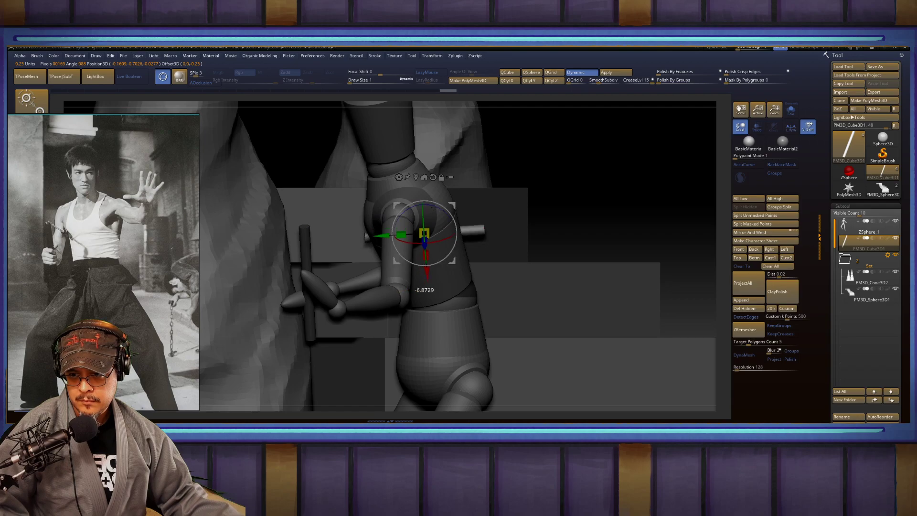
# Step: Examine both rods against the mannequin's pose from the front and from the side
pyautogui.press('q')
pyautogui.moveTo(547, 177)
pyautogui.mouseDown()
pyautogui.moveTo(516, 159)
pyautogui.moveTo(501, 194)
pyautogui.mouseUp()
pyautogui.press('w')
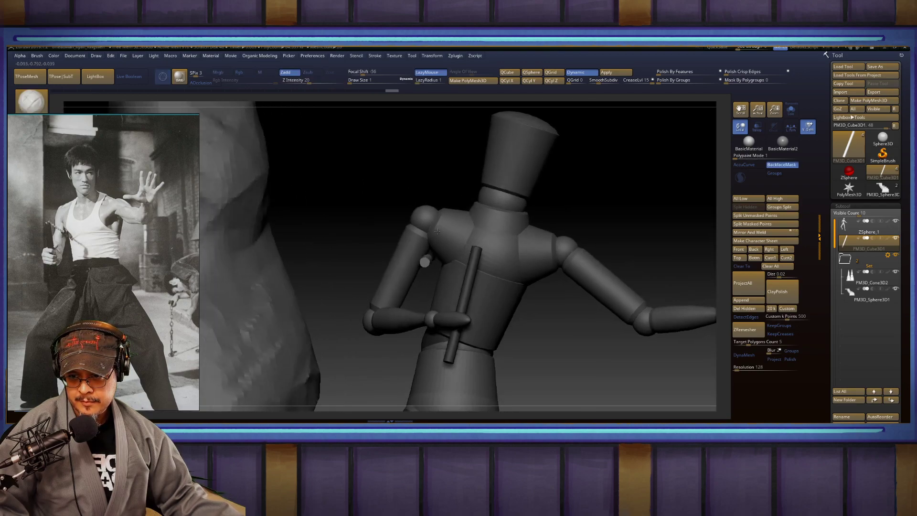
pyautogui.moveTo(596, 213); pyautogui.dragTo(640, 210)
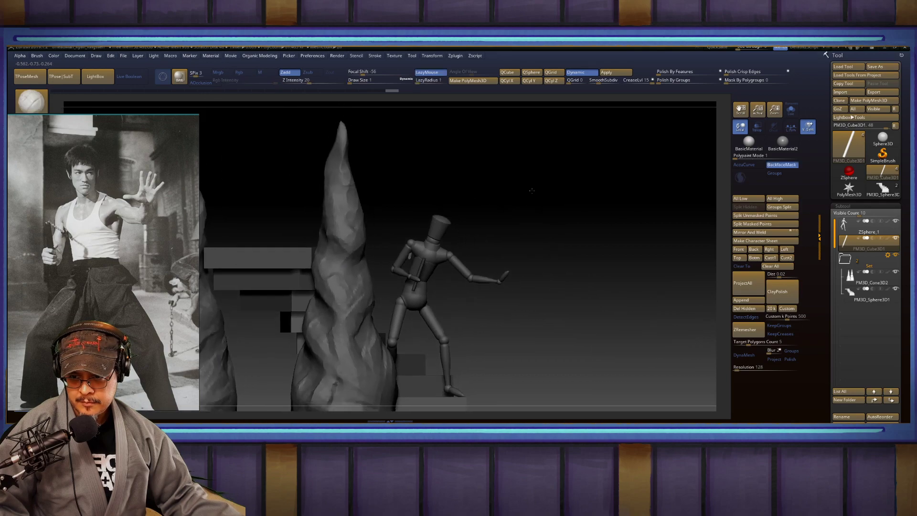
pyautogui.moveTo(533, 190)
pyautogui.mouseDown()
pyautogui.moveTo(532, 180)
pyautogui.moveTo(548, 191)
pyautogui.moveTo(582, 177)
pyautogui.moveTo(311, 145)
pyautogui.moveTo(276, 159)
pyautogui.moveTo(365, 162)
pyautogui.moveTo(351, 165)
pyautogui.mouseUp()
pyautogui.press('w')
pyautogui.press('q')
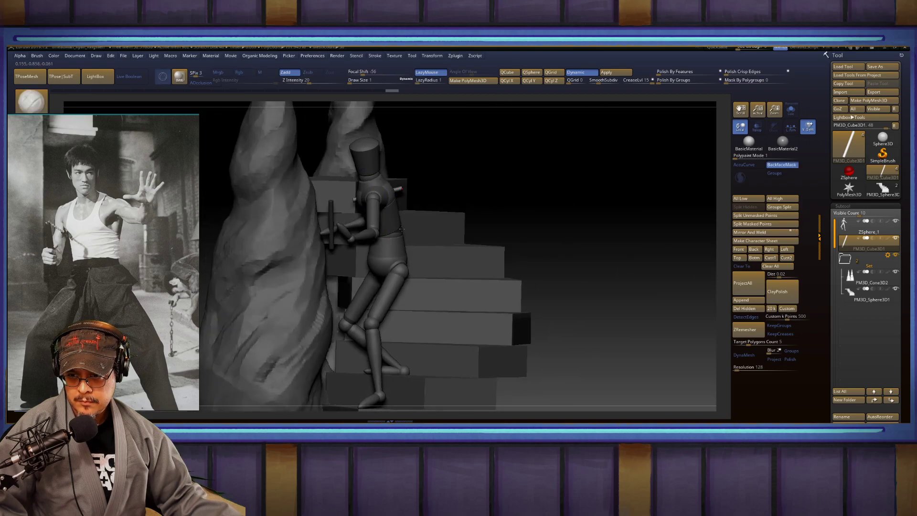
# Step: Adjust the mannequin's chest and waist lean from the side and front to suit the rods' placement
pyautogui.keyDown('alt'); pyautogui.click(390, 224); pyautogui.keyUp('alt')
pyautogui.moveTo(720, 175); pyautogui.dragTo(499, 175)
pyautogui.press('w')
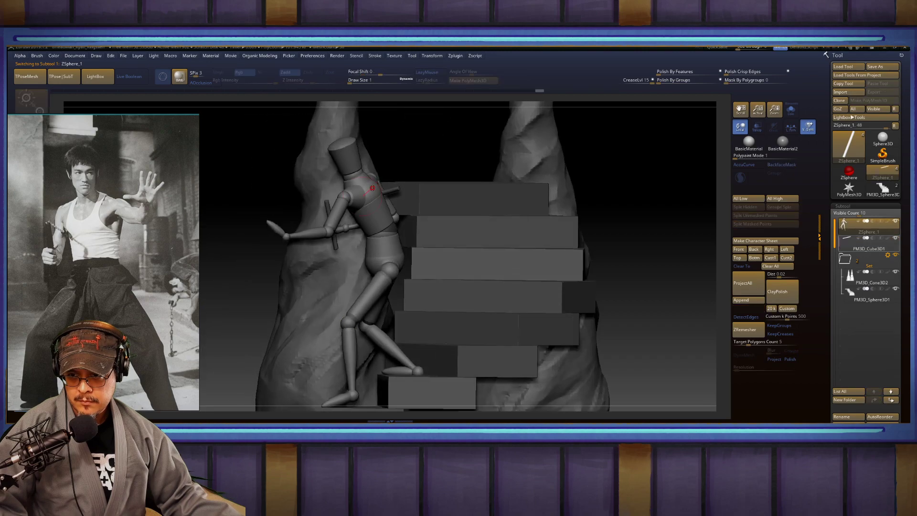
pyautogui.moveTo(382, 195); pyautogui.dragTo(404, 219)
pyautogui.moveTo(647, 185); pyautogui.dragTo(673, 184)
pyautogui.moveTo(400, 188); pyautogui.dragTo(391, 189)
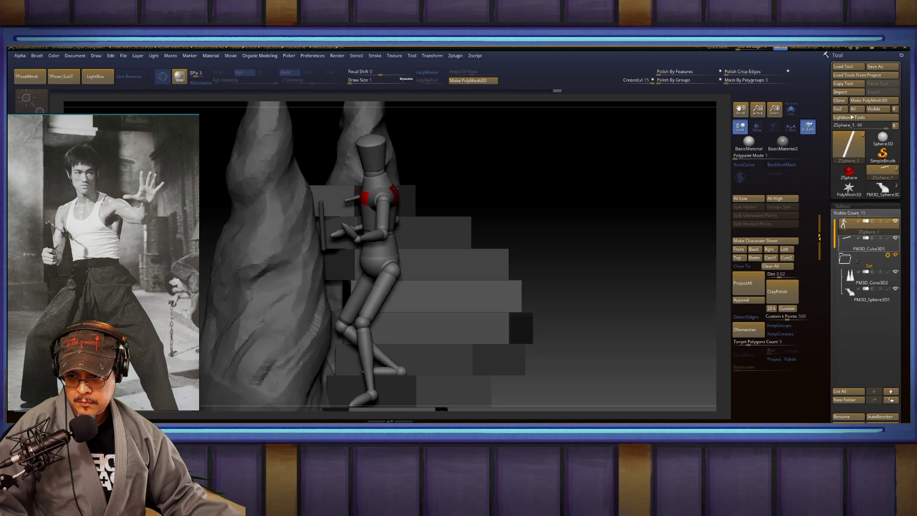
pyautogui.moveTo(488, 183); pyautogui.dragTo(569, 188)
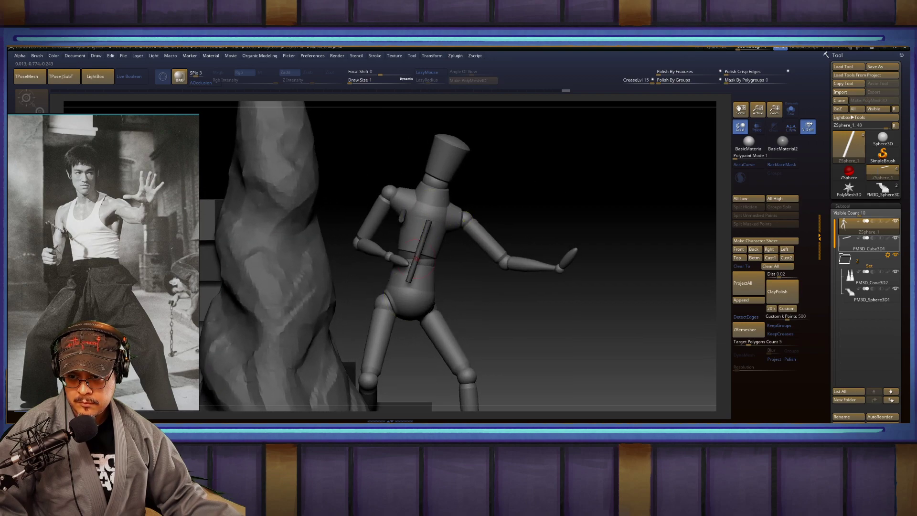
pyautogui.moveTo(417, 256); pyautogui.dragTo(420, 255)
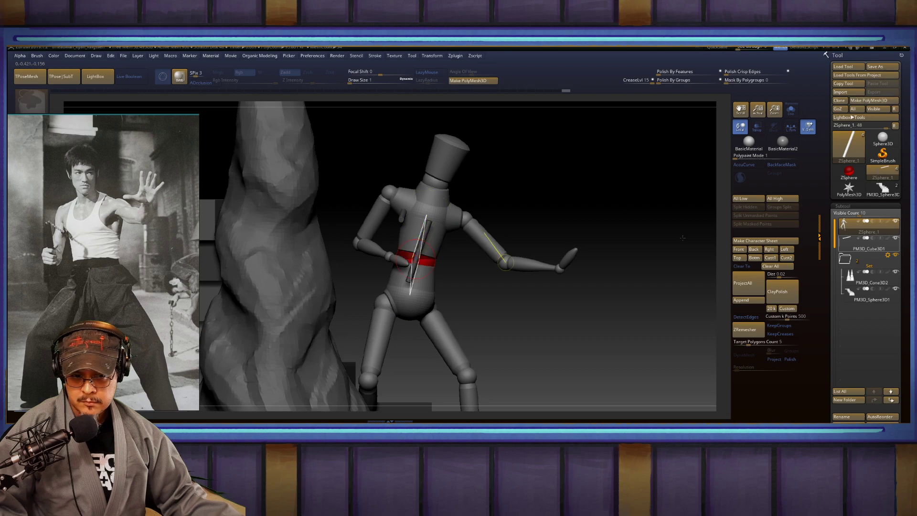
# Step: Select the rods' subtool and move both rods back into line with the bent arm's hand
pyautogui.click(862, 276)
pyautogui.click(867, 249)
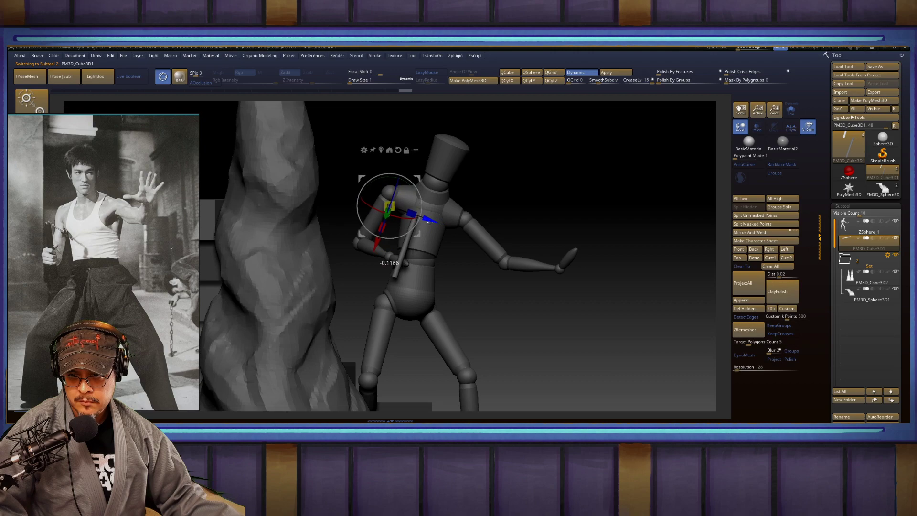
pyautogui.moveTo(569, 192); pyautogui.dragTo(545, 185)
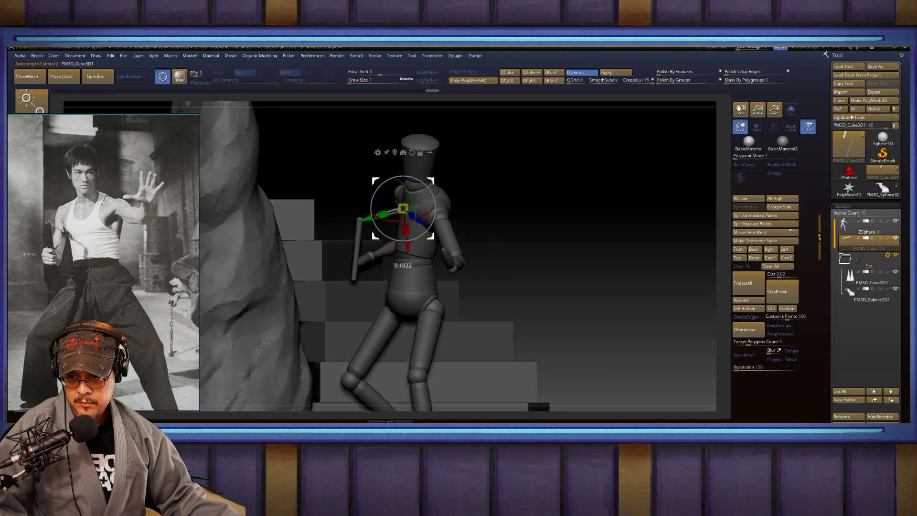
pyautogui.press('q')
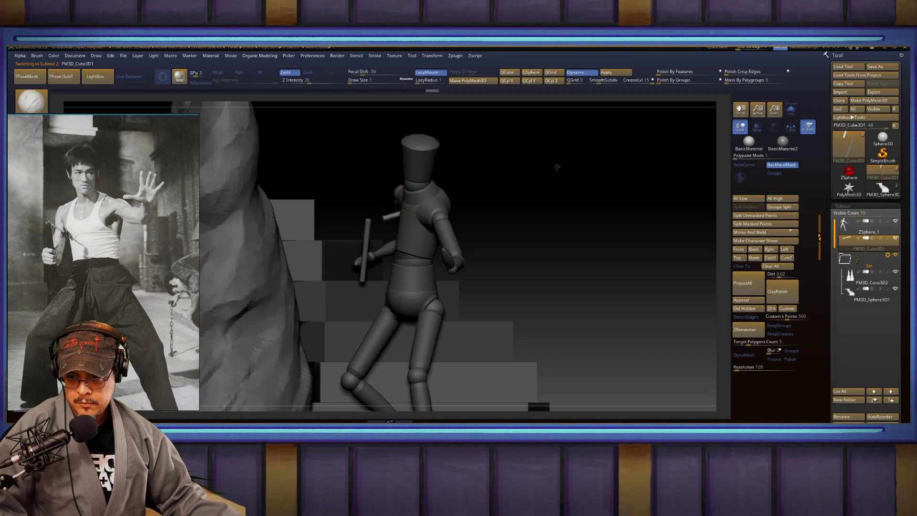
# Step: Select the mannequin's subtool and shift its chest slightly toward the stairs as seen from behind
pyautogui.moveTo(554, 166); pyautogui.dragTo(603, 178)
pyautogui.moveTo(603, 180)
pyautogui.keyDown('ctrl'); pyautogui.mouseDown(button='right')
pyautogui.moveTo(552, 207)
pyautogui.moveTo(575, 196)
pyautogui.mouseUp(button='right'); pyautogui.keyUp('ctrl')
pyautogui.moveTo(578, 184); pyautogui.dragTo(618, 211)
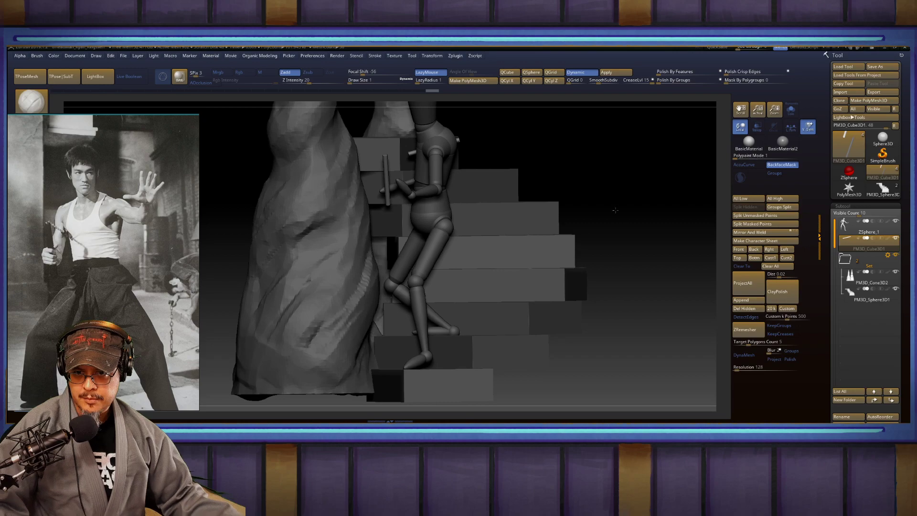
pyautogui.moveTo(615, 210); pyautogui.dragTo(602, 153)
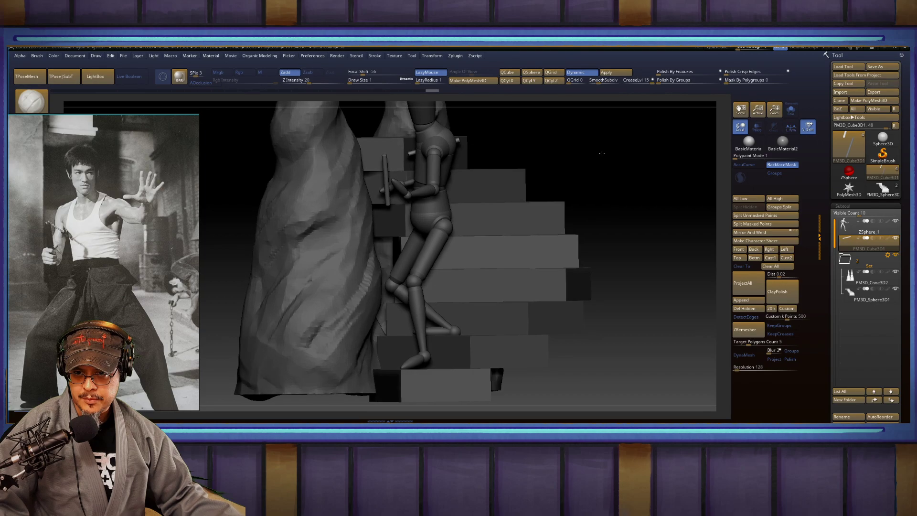
pyautogui.keyDown('ctrl'); pyautogui.moveTo(632, 176); pyautogui.dragTo(597, 242, button='right'); pyautogui.keyUp('ctrl')
pyautogui.moveTo(598, 242); pyautogui.dragTo(449, 147)
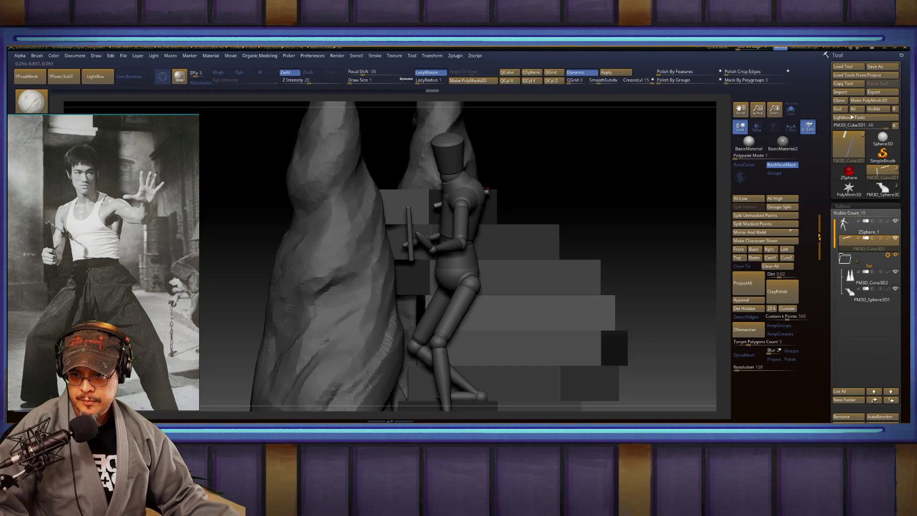
pyautogui.keyDown('alt'); pyautogui.click(479, 189); pyautogui.keyUp('alt')
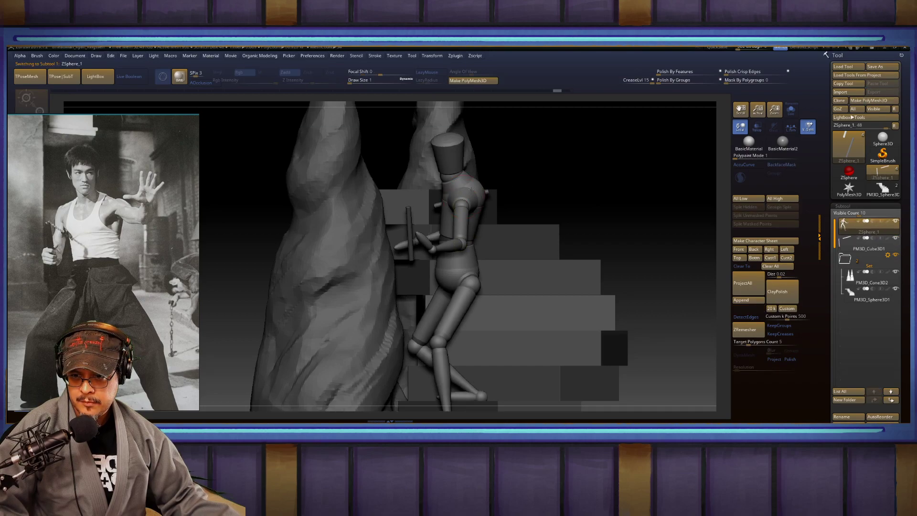
pyautogui.moveTo(637, 168); pyautogui.dragTo(620, 173)
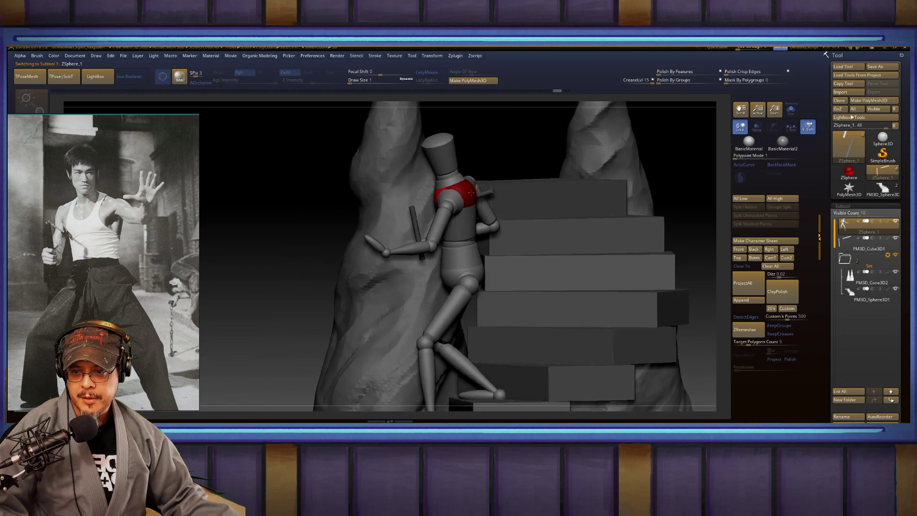
pyautogui.moveTo(616, 170); pyautogui.dragTo(635, 160)
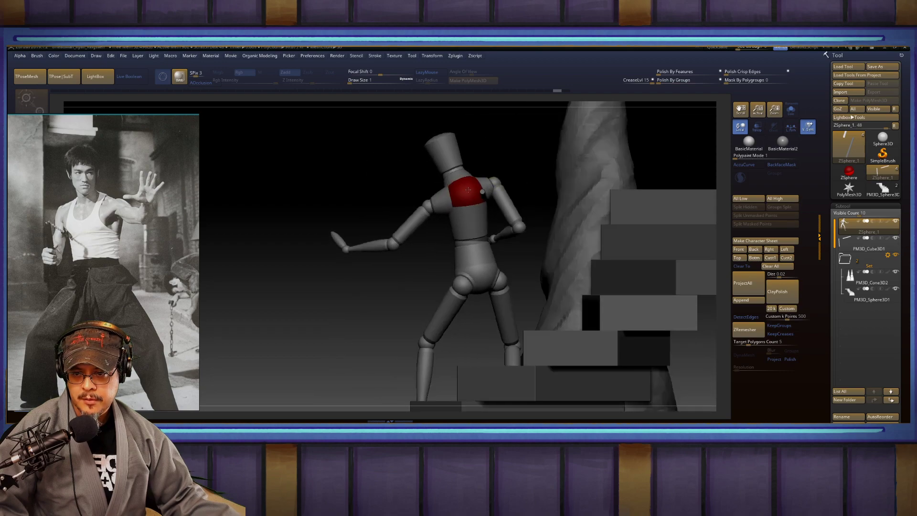
pyautogui.moveTo(469, 215); pyautogui.dragTo(479, 216)
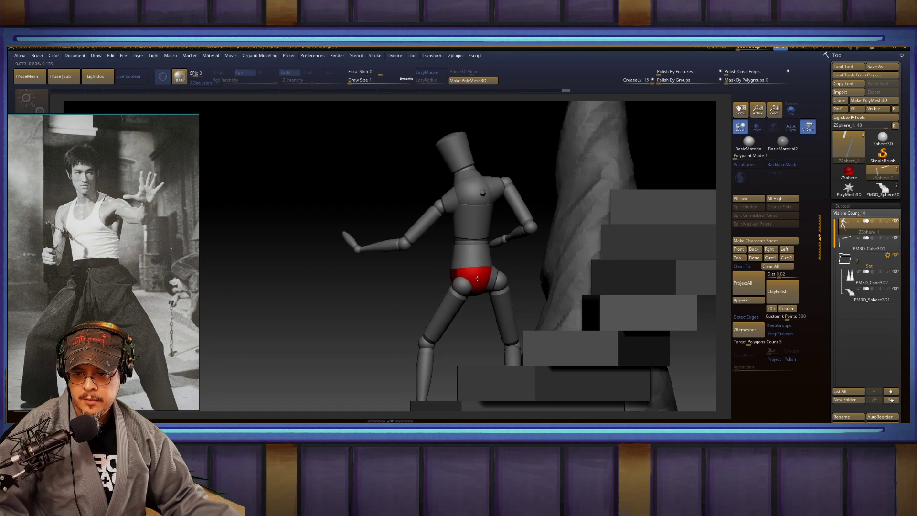
# Step: Shift the mannequin's pelvis away from the stairs and fine-tune its placement from the front
pyautogui.moveTo(469, 270); pyautogui.dragTo(461, 260)
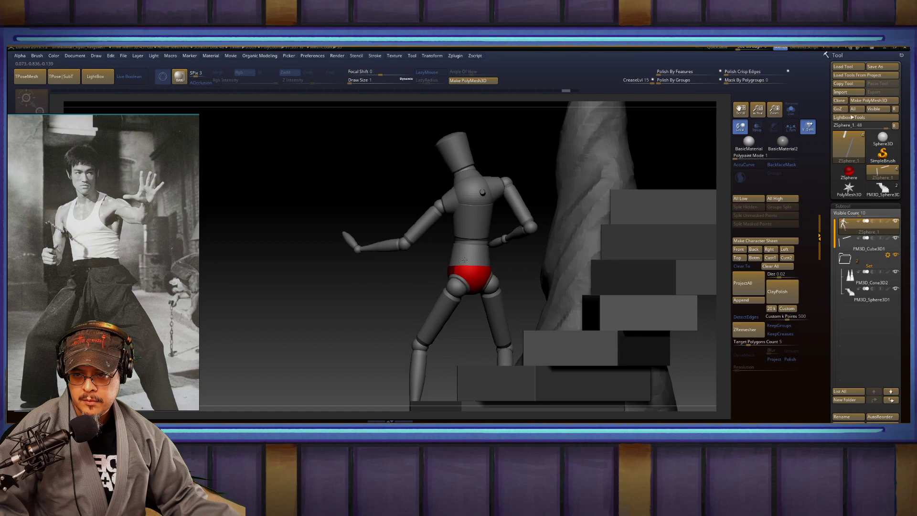
pyautogui.moveTo(470, 260); pyautogui.dragTo(460, 258)
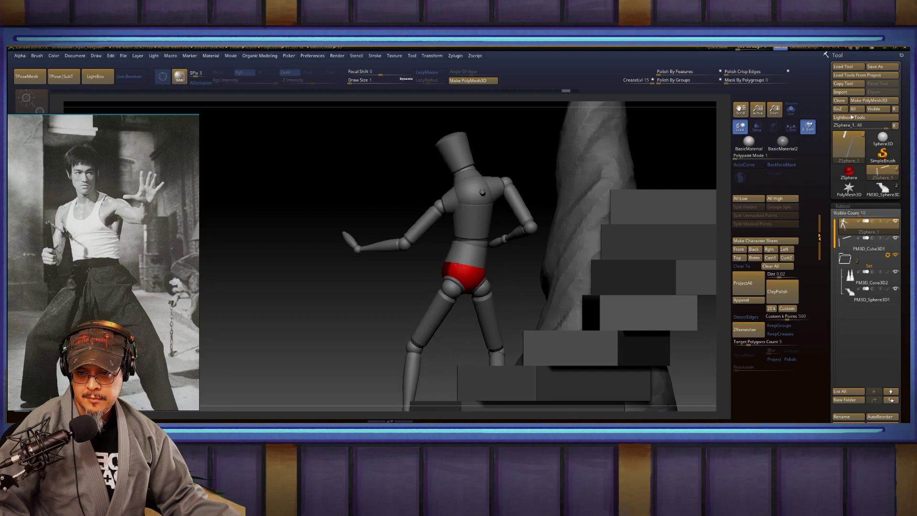
pyautogui.moveTo(372, 296); pyautogui.dragTo(626, 201)
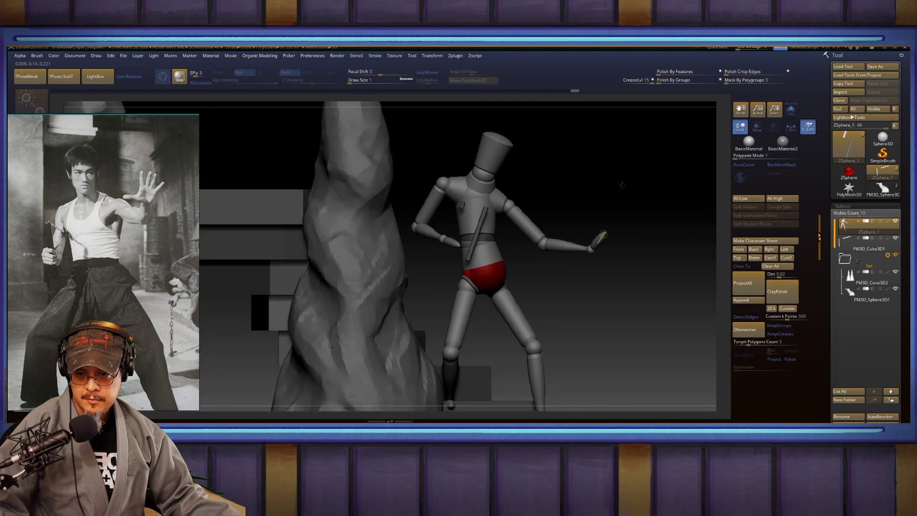
pyautogui.moveTo(493, 277); pyautogui.dragTo(487, 278)
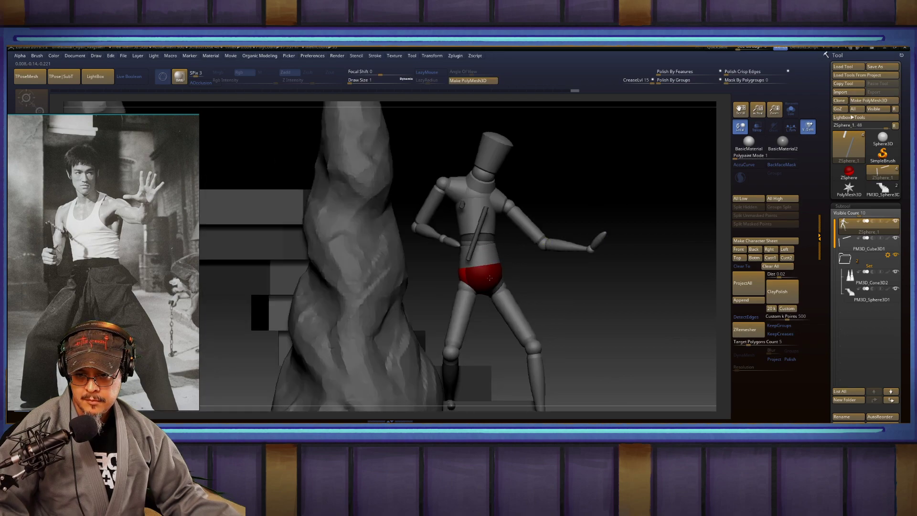
# Step: Try shifting the pelvis further from behind, and undo the last two pose changes
pyautogui.keyDown('alt'); pyautogui.moveTo(489, 278); pyautogui.dragTo(518, 297, button='right'); pyautogui.keyUp('alt')
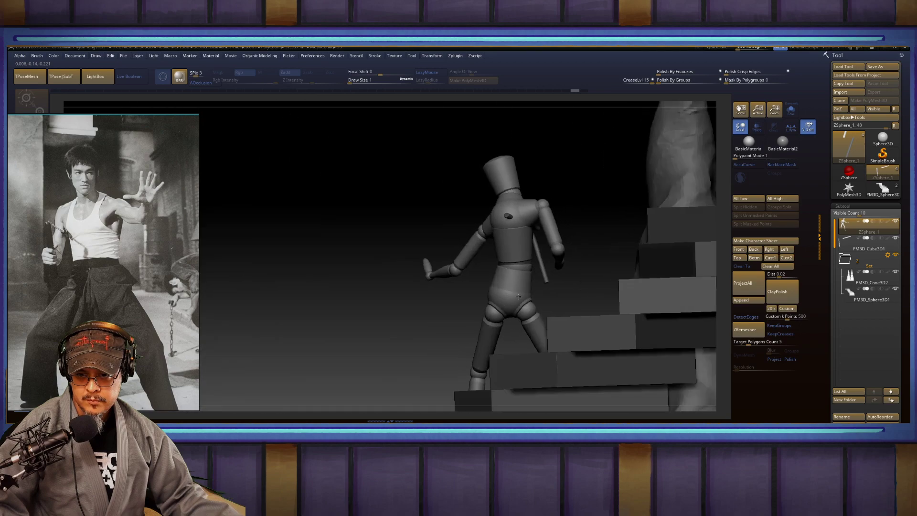
pyautogui.moveTo(518, 297); pyautogui.dragTo(528, 230)
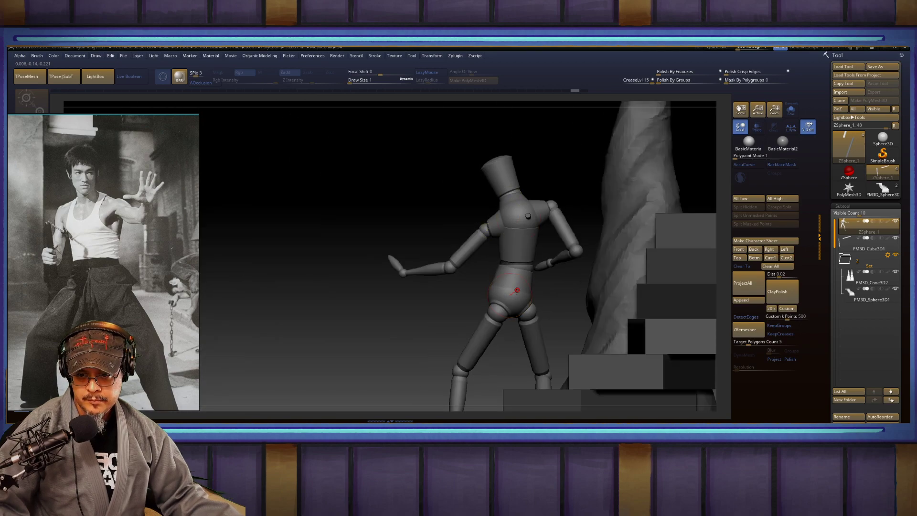
pyautogui.moveTo(516, 289)
pyautogui.mouseDown()
pyautogui.moveTo(531, 292)
pyautogui.moveTo(533, 308)
pyautogui.moveTo(509, 289)
pyautogui.mouseUp()
pyautogui.hotkey('ctrl', 'z')
pyautogui.hotkey('ctrl', 'z')
# Step: Adjust the mannequin's waist from behind, and reposition the shoulder of the outstretched arm from the front
pyautogui.moveTo(443, 298)
pyautogui.mouseDown()
pyautogui.moveTo(480, 300)
pyautogui.moveTo(468, 300)
pyautogui.mouseUp()
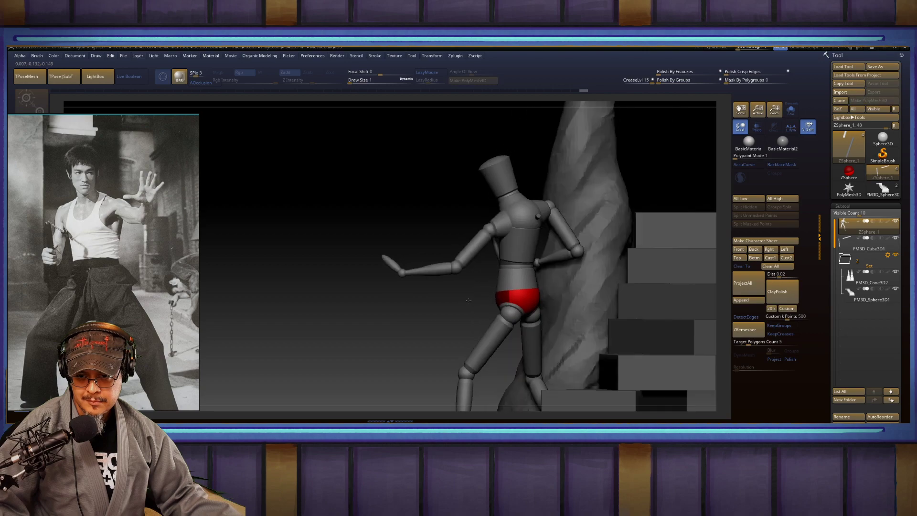
pyautogui.moveTo(519, 256); pyautogui.dragTo(516, 264)
pyautogui.click(509, 265)
pyautogui.moveTo(421, 316); pyautogui.dragTo(468, 317)
pyautogui.moveTo(598, 206); pyautogui.dragTo(573, 218)
pyautogui.click(565, 225)
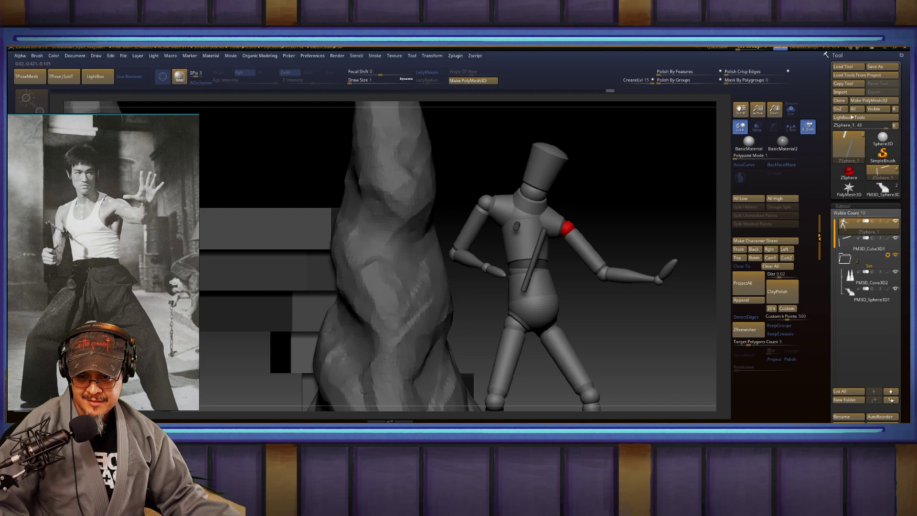
# Step: Adjust the mannequin's pelvis from the side and check the leg stance from the front
pyautogui.moveTo(641, 205); pyautogui.dragTo(587, 166)
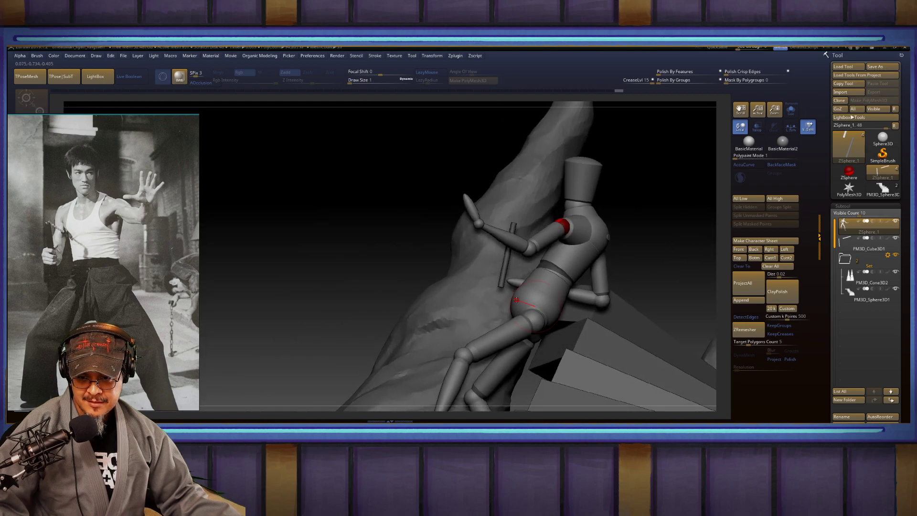
pyautogui.click(517, 300)
pyautogui.moveTo(630, 217); pyautogui.dragTo(691, 236)
pyautogui.keyDown('alt'); pyautogui.moveTo(569, 328); pyautogui.dragTo(569, 219); pyautogui.keyUp('alt')
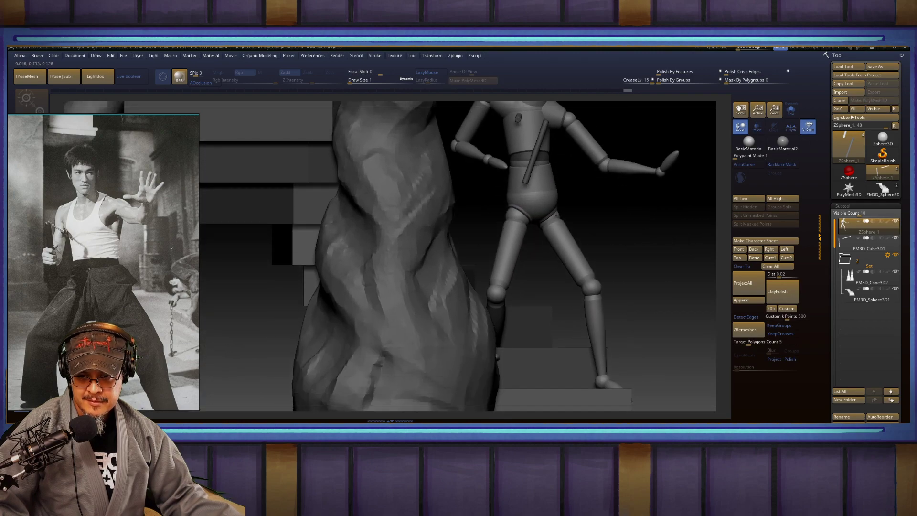
# Step: Swing the mannequin's outstretched leg inward at the hip and set its foot on the stair step
pyautogui.moveTo(511, 212); pyautogui.dragTo(495, 206)
pyautogui.moveTo(635, 216); pyautogui.dragTo(586, 253)
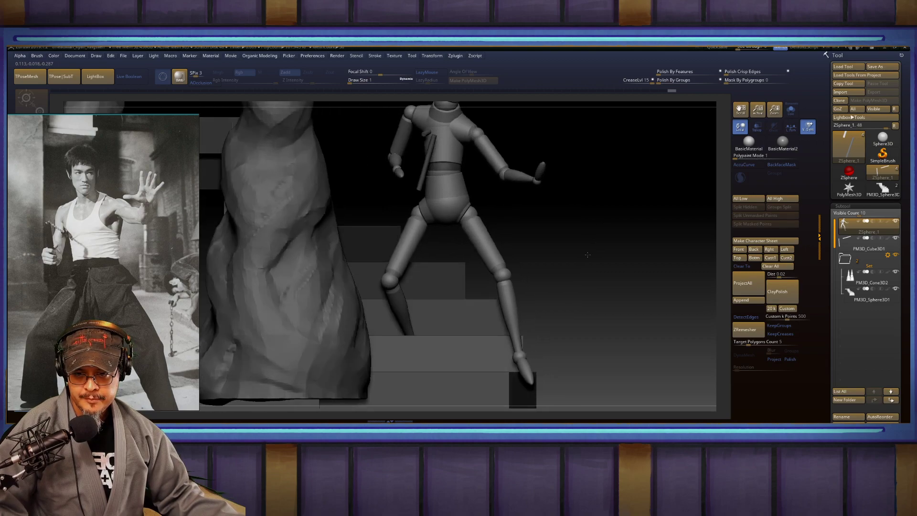
pyautogui.moveTo(493, 249); pyautogui.dragTo(484, 250)
pyautogui.moveTo(525, 378)
pyautogui.mouseDown()
pyautogui.moveTo(509, 384)
pyautogui.moveTo(510, 371)
pyautogui.mouseUp()
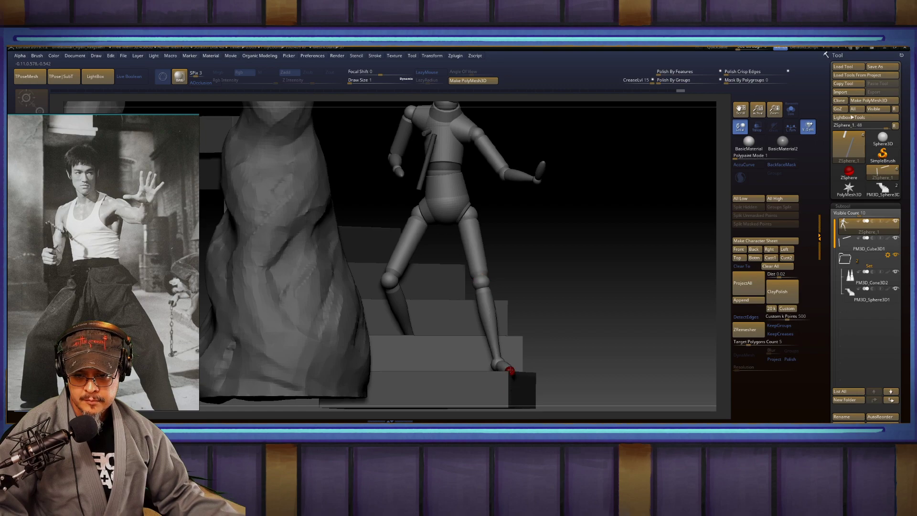
pyautogui.moveTo(601, 291); pyautogui.dragTo(502, 244)
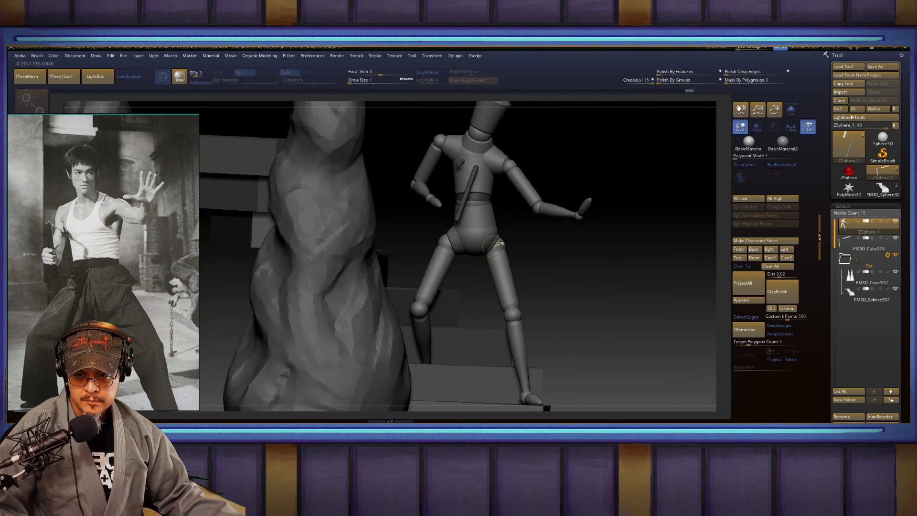
pyautogui.moveTo(496, 242); pyautogui.dragTo(496, 243)
pyautogui.moveTo(597, 252); pyautogui.dragTo(460, 247)
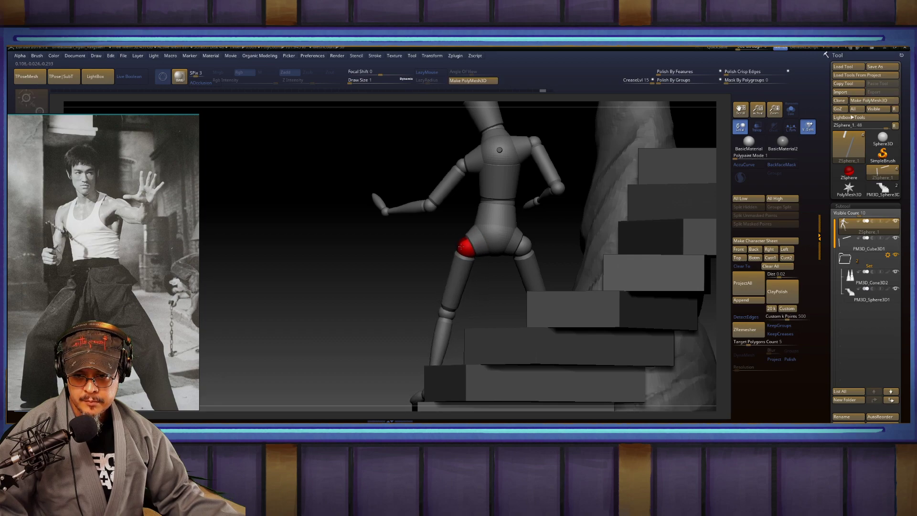
pyautogui.moveTo(377, 270); pyautogui.dragTo(479, 258)
# Step: Make the stick the active subtool and move it into line with the mannequin's bent-arm hand
pyautogui.keyDown('alt'); pyautogui.click(463, 263); pyautogui.keyUp('alt')
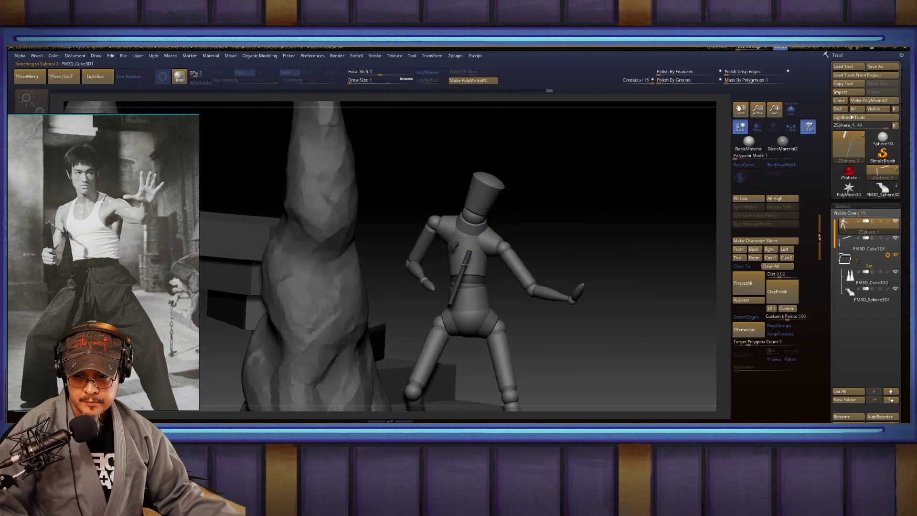
pyautogui.moveTo(493, 212); pyautogui.dragTo(472, 210)
pyautogui.moveTo(626, 196); pyautogui.dragTo(542, 199)
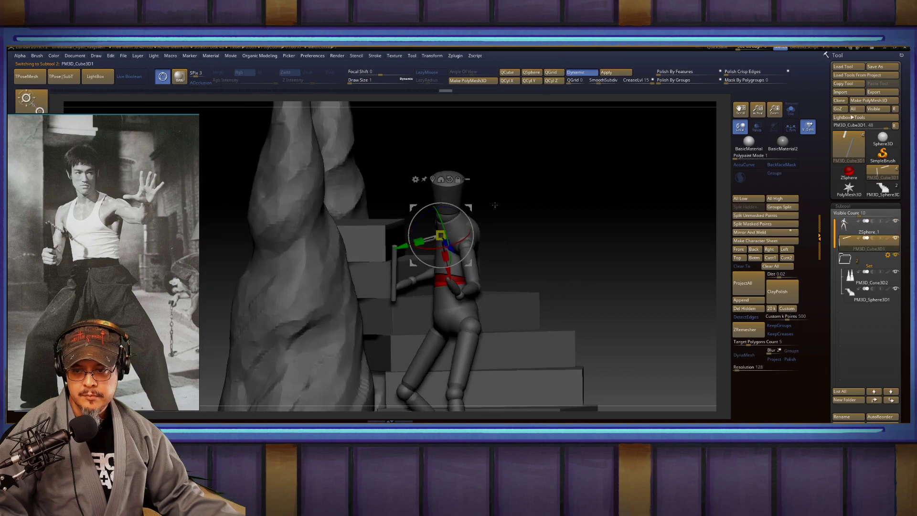
pyautogui.moveTo(470, 206); pyautogui.dragTo(479, 210)
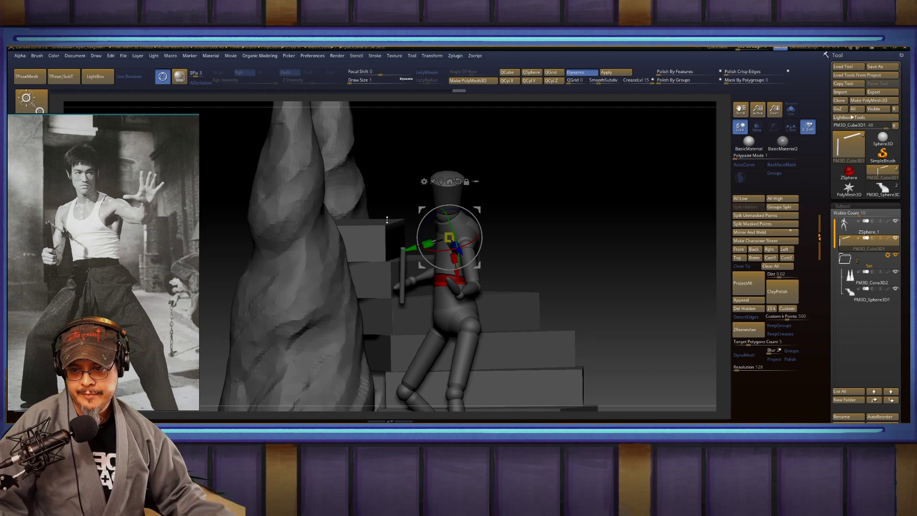
pyautogui.press('q')
pyautogui.moveTo(569, 211)
pyautogui.mouseDown()
pyautogui.moveTo(592, 219)
pyautogui.moveTo(562, 218)
pyautogui.moveTo(614, 217)
pyautogui.moveTo(599, 220)
pyautogui.moveTo(602, 229)
pyautogui.moveTo(520, 238)
pyautogui.mouseUp()
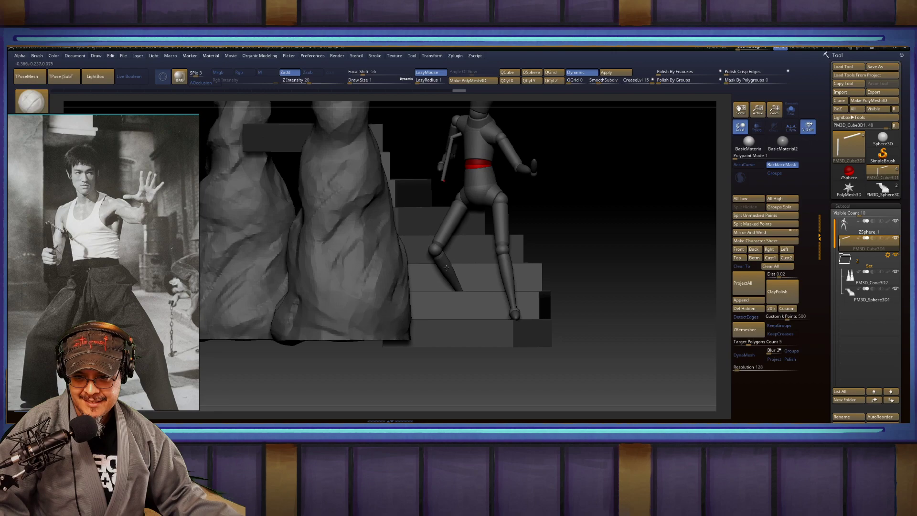
# Step: Make the mannequin the active subtool and slightly adjust the bent leg's knee
pyautogui.press('w')
pyautogui.press('q')
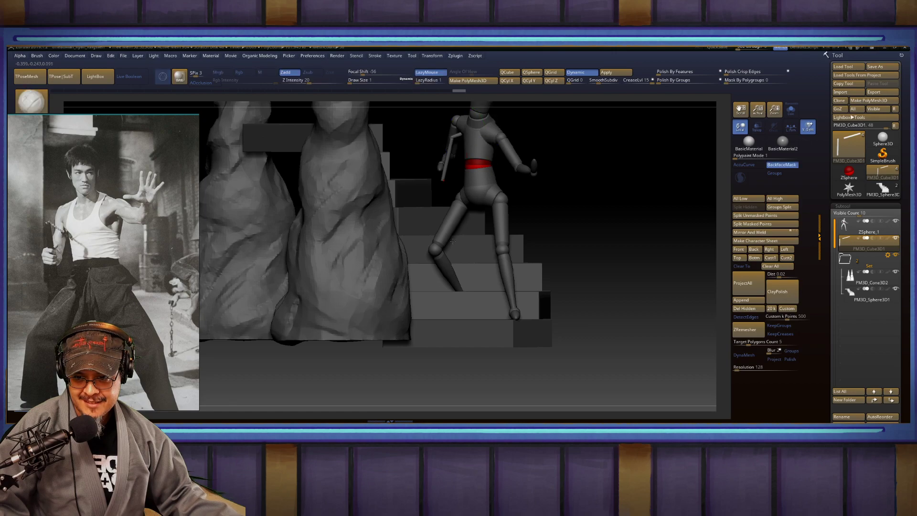
pyautogui.keyDown('alt'); pyautogui.click(447, 271); pyautogui.keyUp('alt')
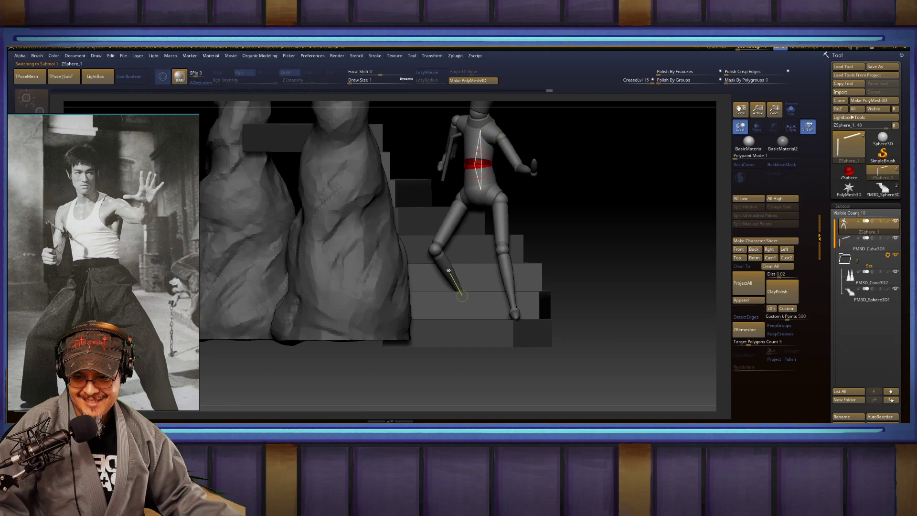
pyautogui.keyDown('alt'); pyautogui.click(449, 263); pyautogui.keyUp('alt')
pyautogui.hotkey('ctrl', 'z')
pyautogui.moveTo(616, 203); pyautogui.dragTo(552, 206)
pyautogui.moveTo(430, 223); pyautogui.dragTo(429, 227)
pyautogui.moveTo(627, 200)
pyautogui.mouseDown()
pyautogui.moveTo(649, 202)
pyautogui.moveTo(589, 203)
pyautogui.moveTo(591, 241)
pyautogui.moveTo(496, 243)
pyautogui.mouseUp()
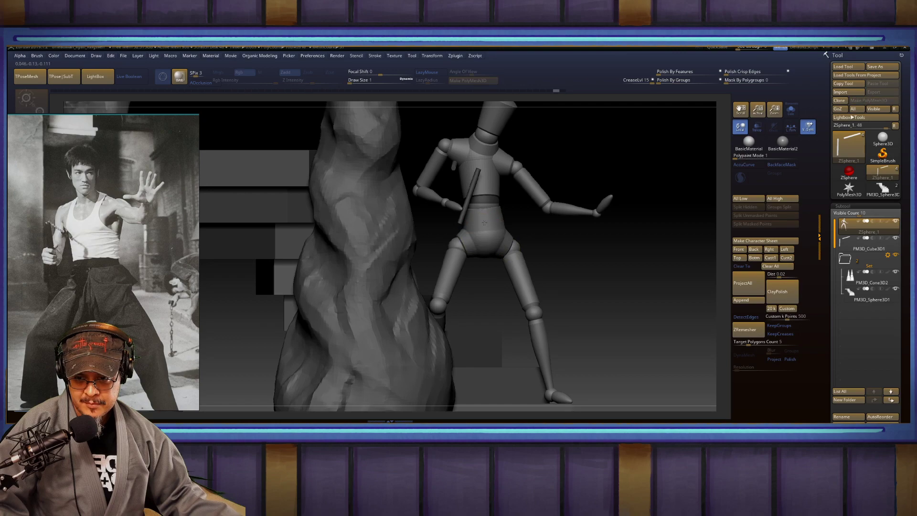
# Step: Shift the straighter leg's knee inward and refine the hip and knee alignment from the side
pyautogui.click(487, 223)
pyautogui.moveTo(531, 286); pyautogui.dragTo(512, 287)
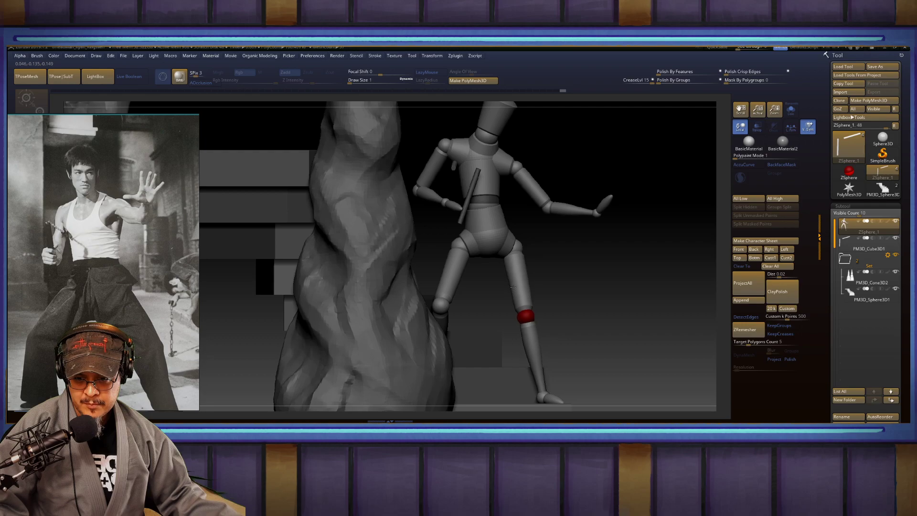
pyautogui.moveTo(581, 276); pyautogui.dragTo(549, 280)
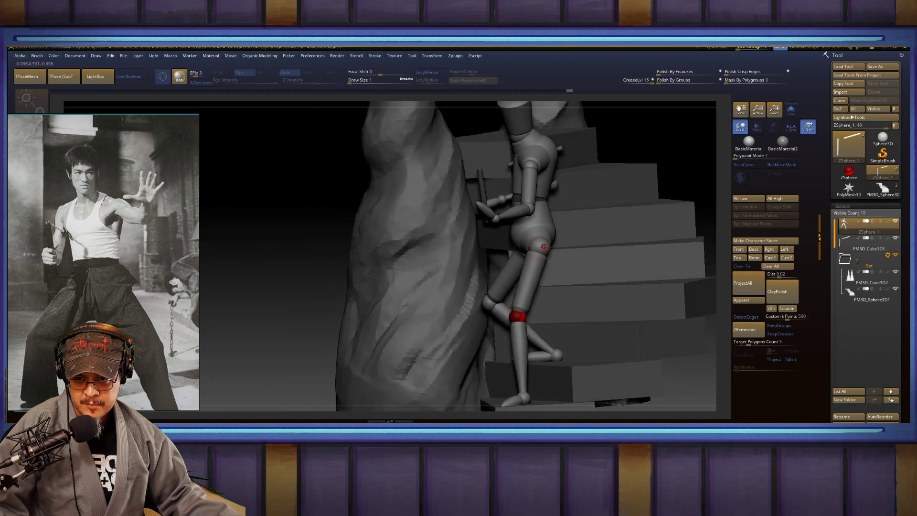
pyautogui.click(544, 246)
pyautogui.moveTo(518, 314); pyautogui.dragTo(521, 314)
pyautogui.moveTo(663, 158); pyautogui.dragTo(674, 239)
# Step: Reposition the mannequin's outstretched arm by raising the hand and pulling the elbow back toward the body
pyautogui.moveTo(493, 183); pyautogui.dragTo(488, 182)
pyautogui.moveTo(627, 192); pyautogui.dragTo(570, 189)
pyautogui.moveTo(492, 210); pyautogui.dragTo(498, 184)
pyautogui.press('f')
pyautogui.press('f')
pyautogui.moveTo(609, 194); pyautogui.dragTo(647, 201)
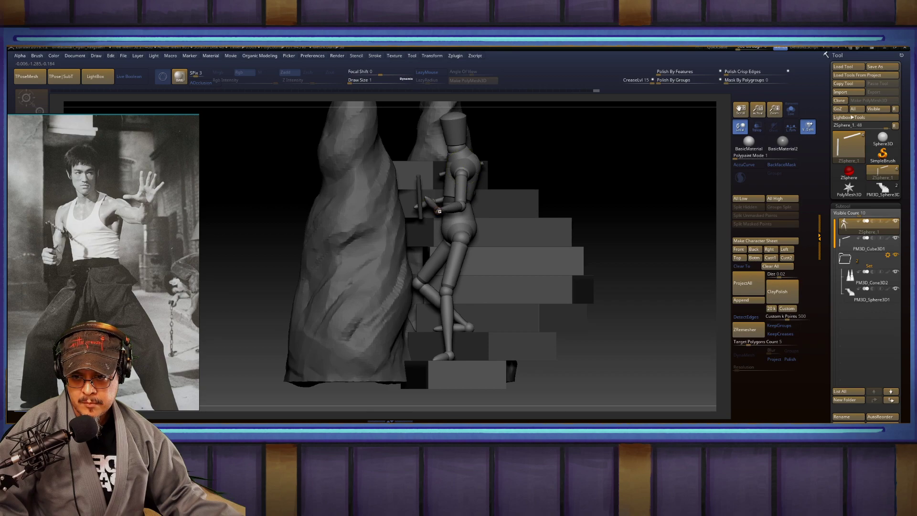
pyautogui.moveTo(437, 211)
pyautogui.mouseDown()
pyautogui.moveTo(455, 210)
pyautogui.moveTo(433, 197)
pyautogui.moveTo(445, 198)
pyautogui.mouseUp()
pyautogui.click(448, 196)
pyautogui.moveTo(587, 173); pyautogui.dragTo(596, 213)
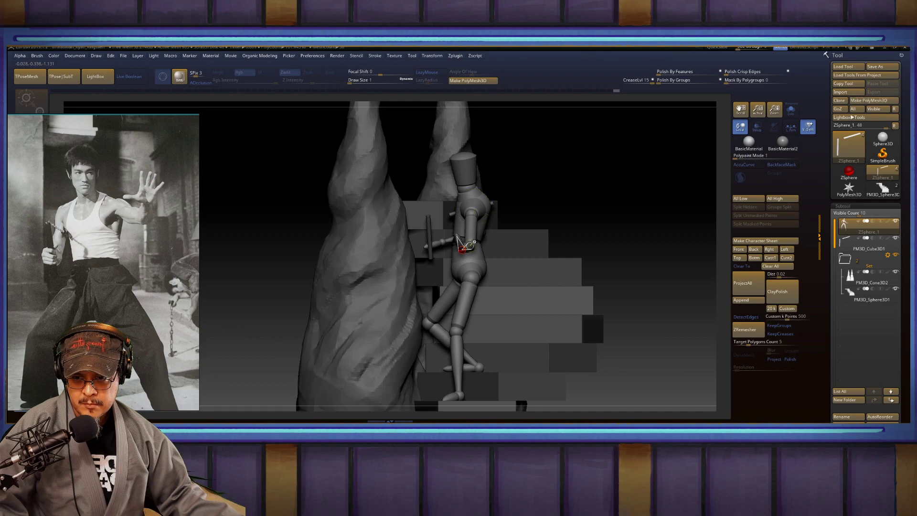
pyautogui.moveTo(474, 243); pyautogui.dragTo(484, 242)
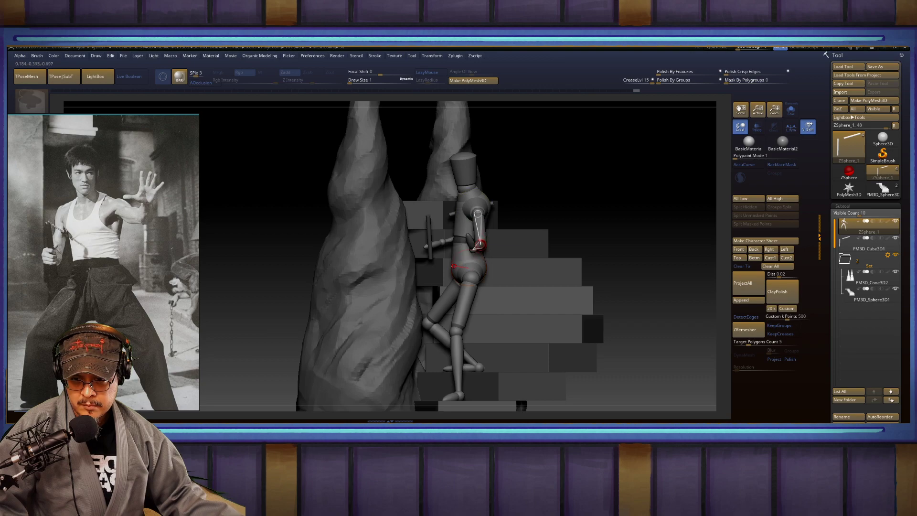
# Step: Lean the mannequin's chest slightly forward and nudge the pelvis to balance the stance
pyautogui.moveTo(456, 213); pyautogui.dragTo(453, 217)
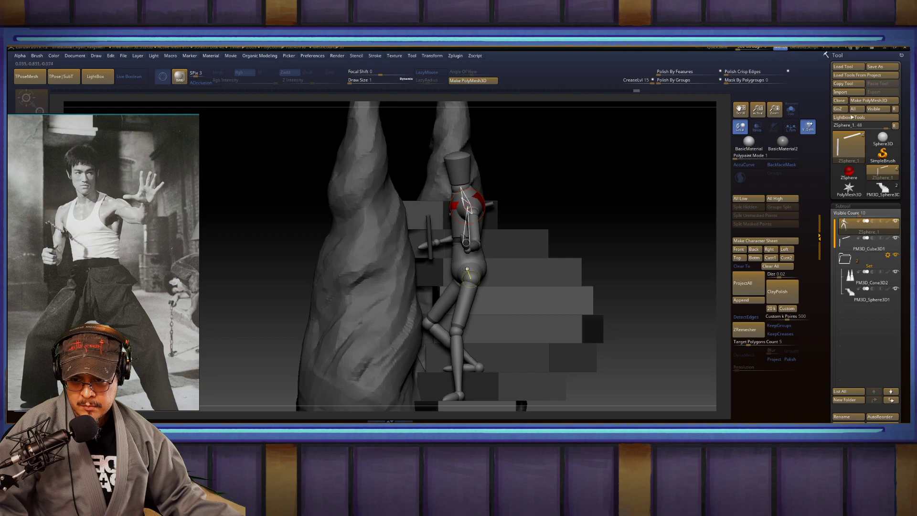
pyautogui.moveTo(454, 270); pyautogui.dragTo(453, 265)
pyautogui.moveTo(654, 194); pyautogui.dragTo(480, 166)
pyautogui.keyDown('alt'); pyautogui.moveTo(316, 196); pyautogui.dragTo(467, 201); pyautogui.keyUp('alt')
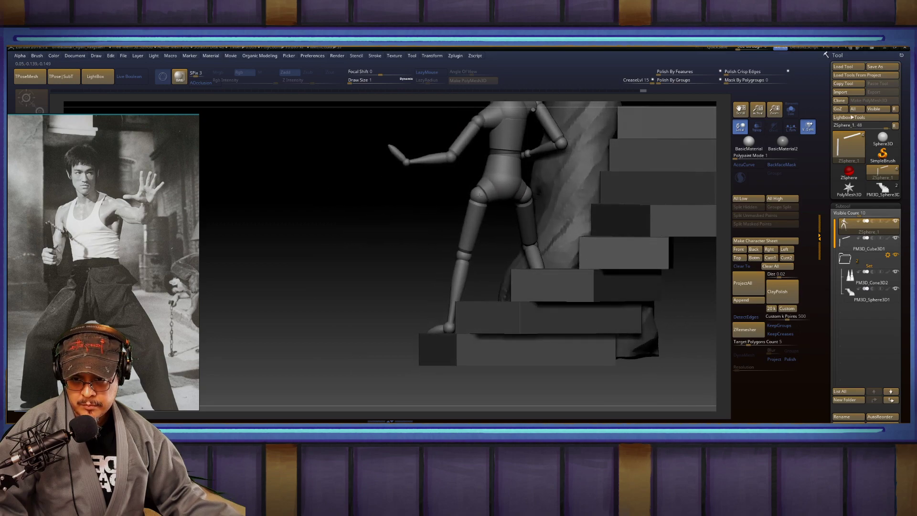
# Step: Adjust the toes of the straighter leg's foot where it rests on the stair
pyautogui.moveTo(507, 171); pyautogui.dragTo(361, 233)
pyautogui.keyDown('alt'); pyautogui.moveTo(631, 276); pyautogui.dragTo(591, 236); pyautogui.keyUp('alt')
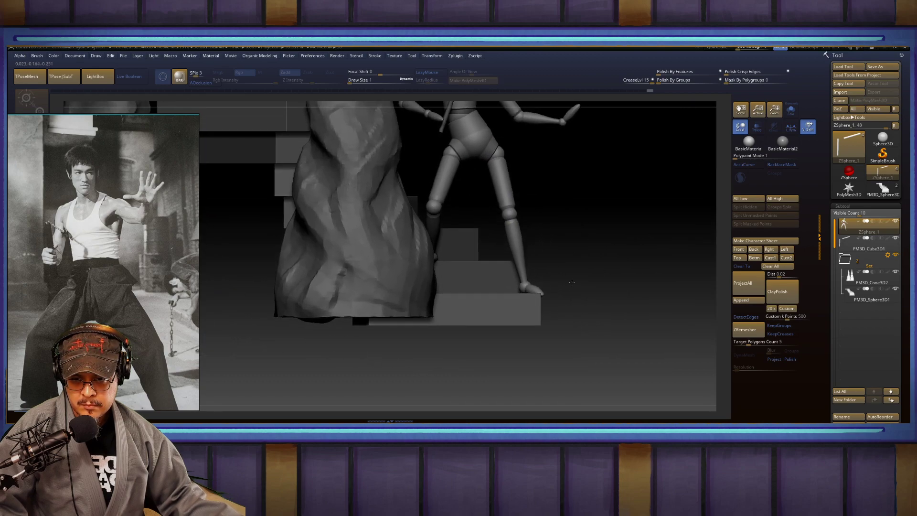
pyautogui.click(535, 291)
pyautogui.keyDown('alt'); pyautogui.moveTo(577, 191); pyautogui.dragTo(593, 278); pyautogui.keyUp('alt')
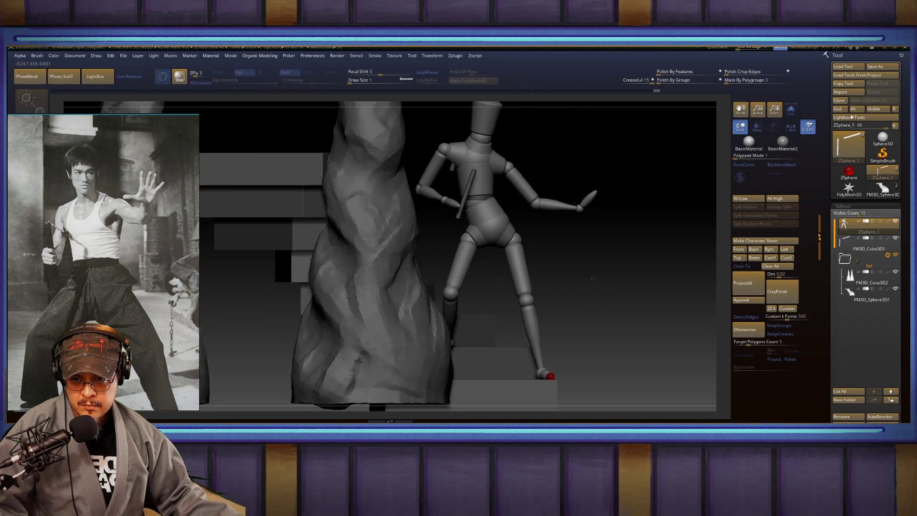
# Step: Shift the mannequin's waist and chest sideways toward the outstretched arm
pyautogui.click(495, 216)
pyautogui.moveTo(486, 184); pyautogui.dragTo(495, 184)
pyautogui.moveTo(637, 184); pyautogui.dragTo(581, 183)
# Step: Refine the outstretched arm at the shoulder, elbow and wrist to match the reference photo's raised palm
pyautogui.moveTo(443, 227); pyautogui.dragTo(464, 195)
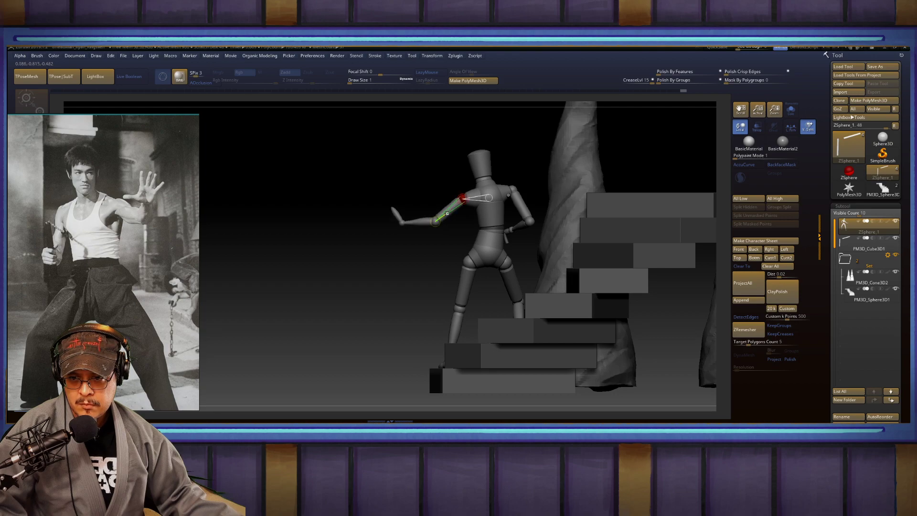
pyautogui.click(435, 221)
pyautogui.click(393, 210)
pyautogui.moveTo(363, 271); pyautogui.dragTo(400, 274)
pyautogui.keyDown('alt'); pyautogui.moveTo(530, 189); pyautogui.dragTo(532, 196); pyautogui.keyUp('alt')
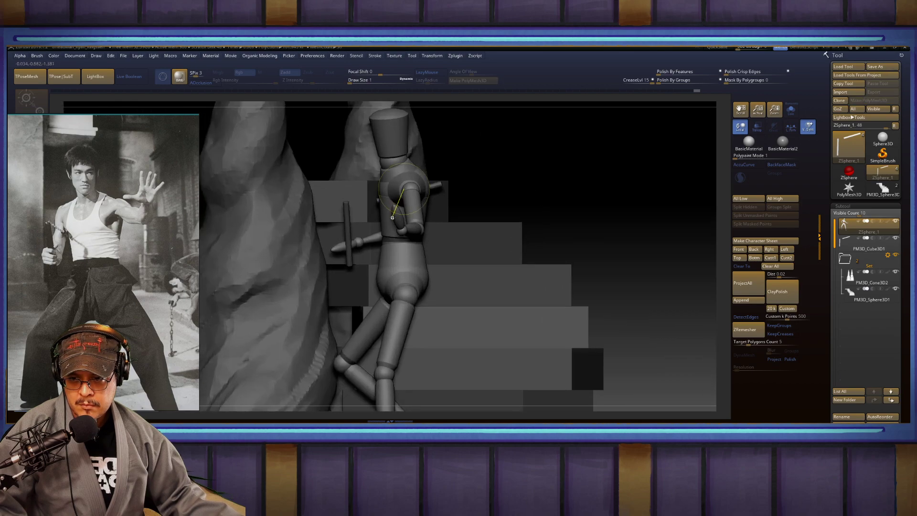
pyautogui.moveTo(400, 217); pyautogui.dragTo(397, 217)
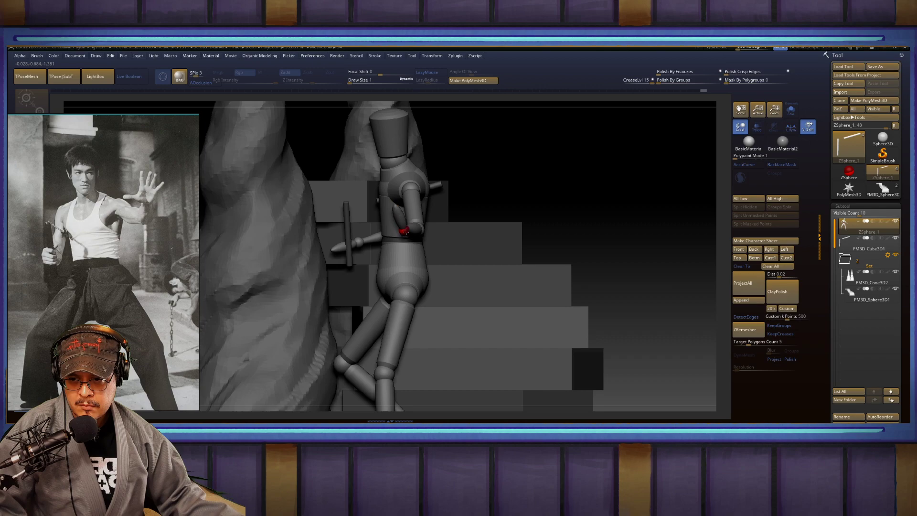
pyautogui.click(400, 231)
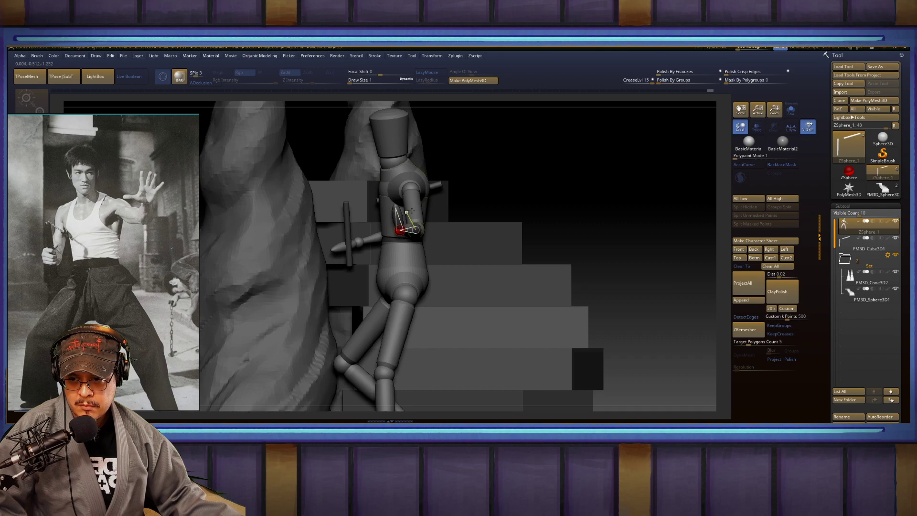
pyautogui.moveTo(533, 182); pyautogui.dragTo(575, 193)
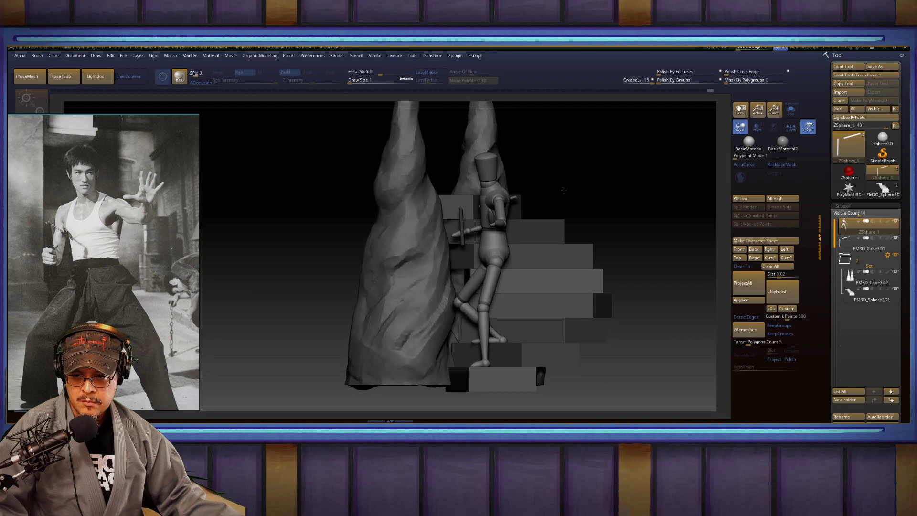
# Step: Push the mannequin's neck and head slightly forward in the side view
pyautogui.moveTo(481, 205); pyautogui.dragTo(480, 203)
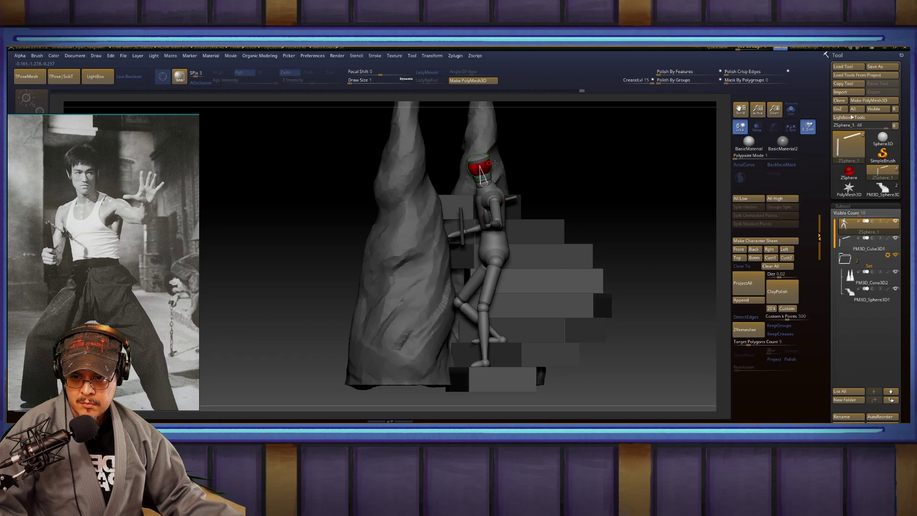
pyautogui.moveTo(620, 185); pyautogui.dragTo(627, 208)
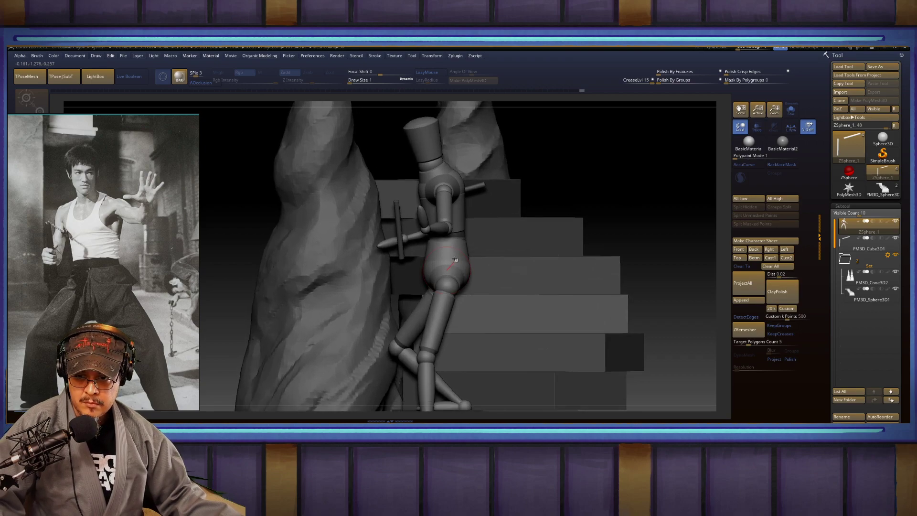
pyautogui.moveTo(552, 192); pyautogui.dragTo(599, 234)
pyautogui.moveTo(563, 197)
pyautogui.mouseDown()
pyautogui.moveTo(527, 198)
pyautogui.moveTo(525, 217)
pyautogui.mouseUp()
# Step: Reposition both shoulder joints of the mannequin, checking them from the front and from above
pyautogui.moveTo(376, 232); pyautogui.dragTo(375, 232)
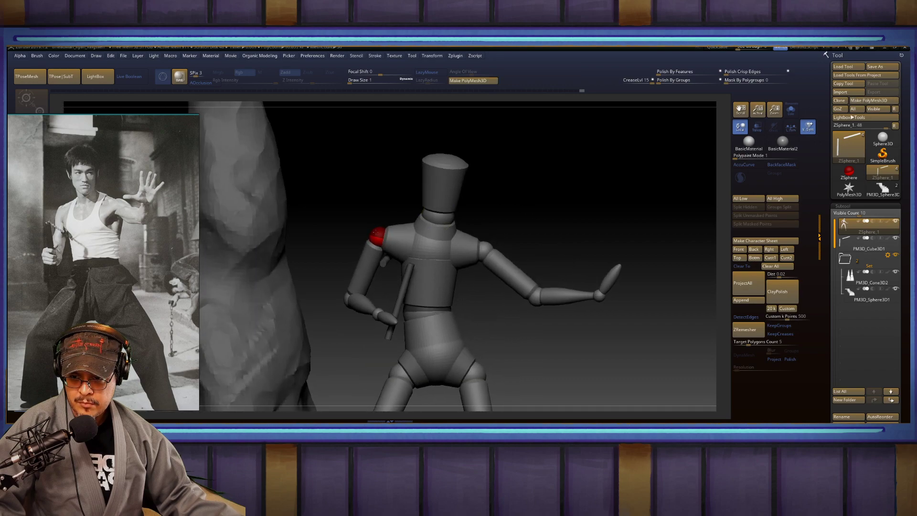
pyautogui.moveTo(549, 187); pyautogui.dragTo(554, 315)
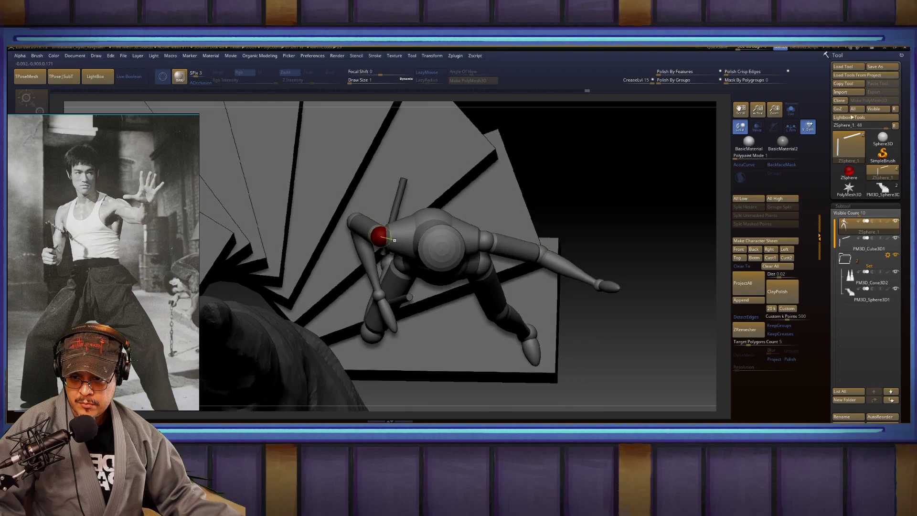
pyautogui.moveTo(377, 234); pyautogui.dragTo(371, 228)
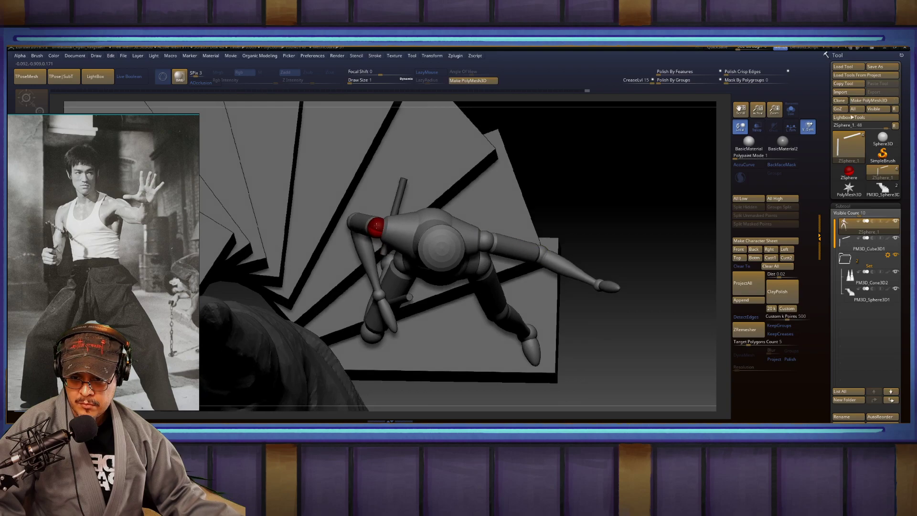
pyautogui.click(484, 239)
pyautogui.moveTo(614, 276); pyautogui.dragTo(487, 182)
pyautogui.moveTo(635, 206); pyautogui.dragTo(590, 153)
# Step: Make the stick the active subtool and tilt it to follow the mannequin's gripping hand
pyautogui.keyDown('alt'); pyautogui.click(447, 192); pyautogui.keyUp('alt')
pyautogui.moveTo(522, 145)
pyautogui.mouseDown()
pyautogui.moveTo(514, 137)
pyautogui.moveTo(611, 136)
pyautogui.moveTo(611, 180)
pyautogui.moveTo(606, 158)
pyautogui.mouseUp()
pyautogui.press('q')
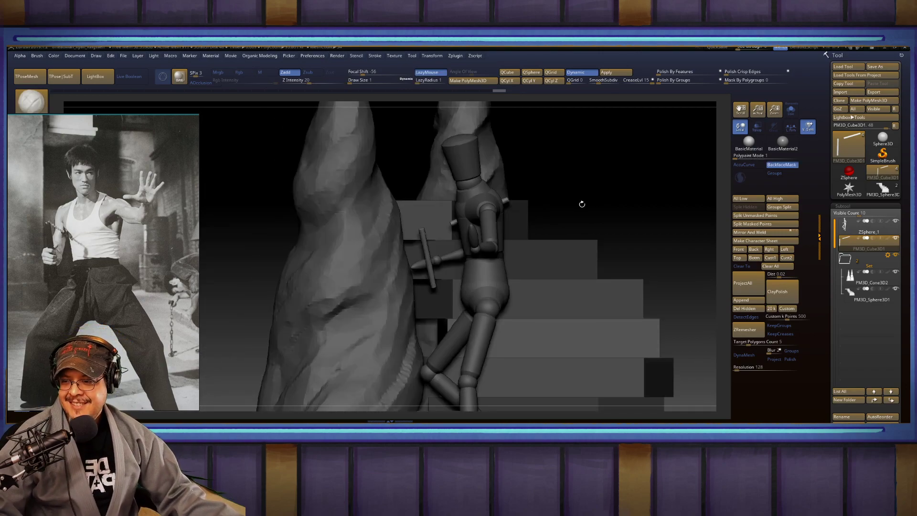
pyautogui.moveTo(629, 216)
pyautogui.keyDown('alt'); pyautogui.mouseDown()
pyautogui.moveTo(609, 192)
pyautogui.moveTo(590, 192)
pyautogui.moveTo(635, 198)
pyautogui.moveTo(633, 185)
pyautogui.moveTo(644, 224)
pyautogui.mouseUp(); pyautogui.keyUp('alt')
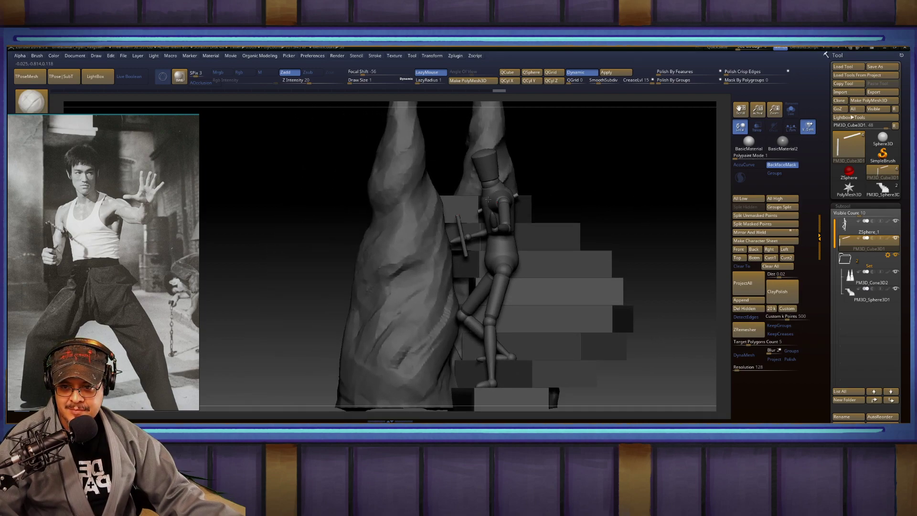
# Step: Make the mannequin the active subtool and lean its chest further forward
pyautogui.keyDown('alt'); pyautogui.click(495, 195); pyautogui.keyUp('alt')
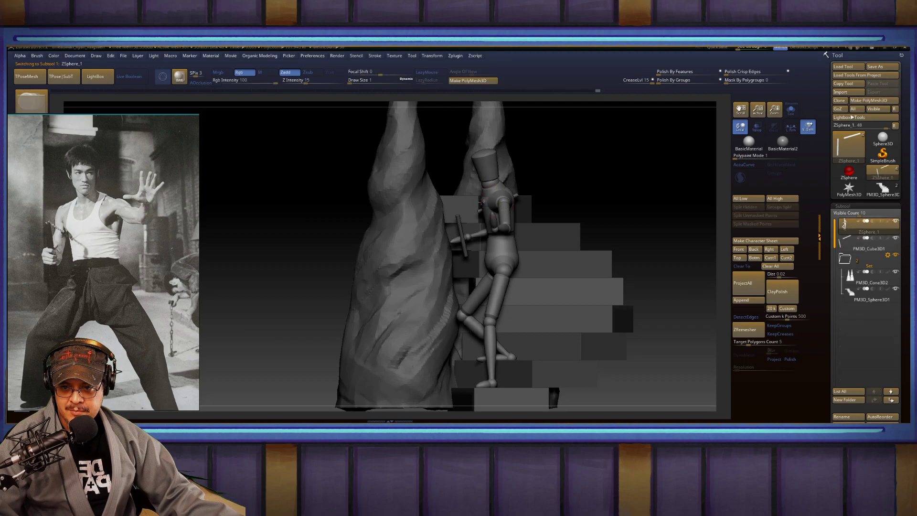
pyautogui.press('w')
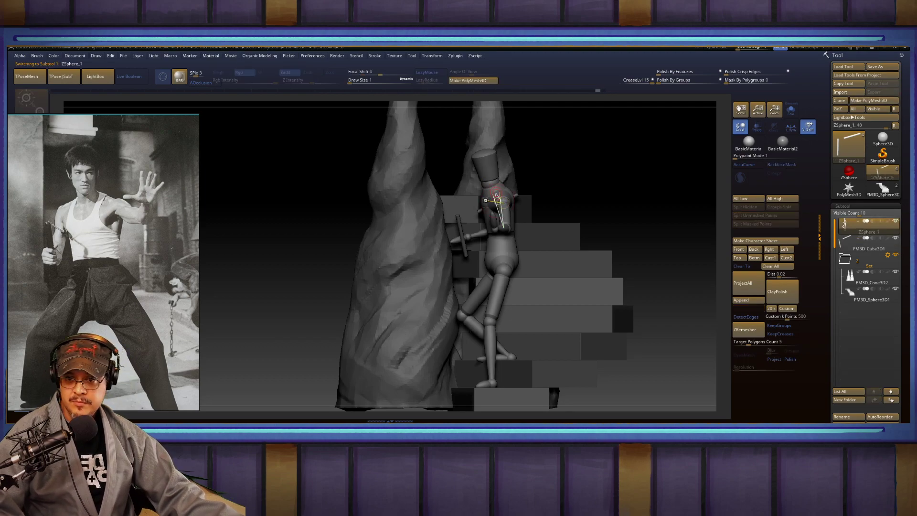
pyautogui.moveTo(478, 203); pyautogui.dragTo(481, 214)
pyautogui.hotkey('ctrl', 'shift', 'z')
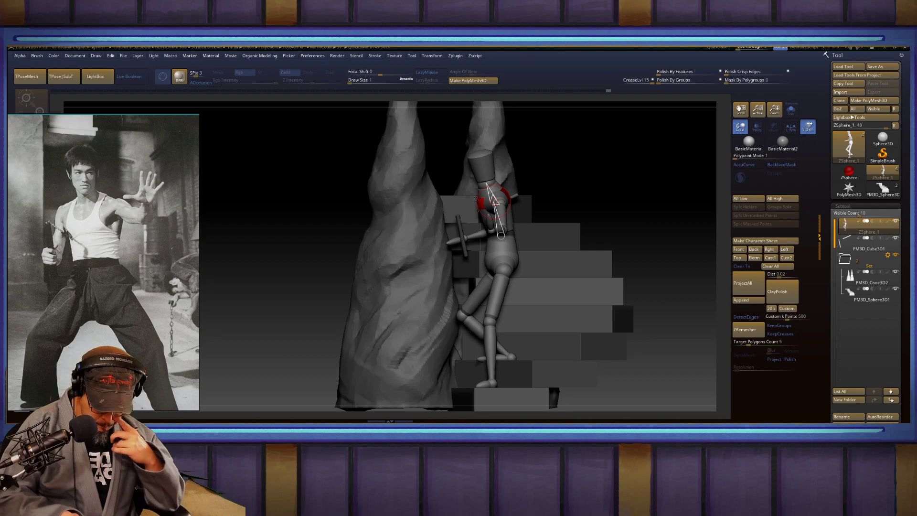
# Step: Nudge the ankle of the mannequin's bent leg on its stair step in the side view
pyautogui.moveTo(588, 188); pyautogui.dragTo(628, 190)
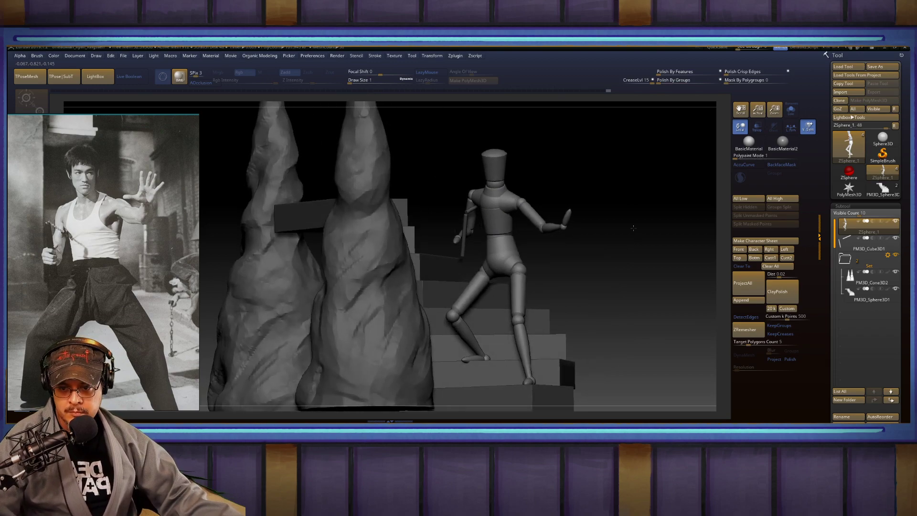
pyautogui.moveTo(633, 228); pyautogui.dragTo(623, 257)
pyautogui.keyDown('alt'); pyautogui.moveTo(659, 221); pyautogui.dragTo(639, 120); pyautogui.keyUp('alt')
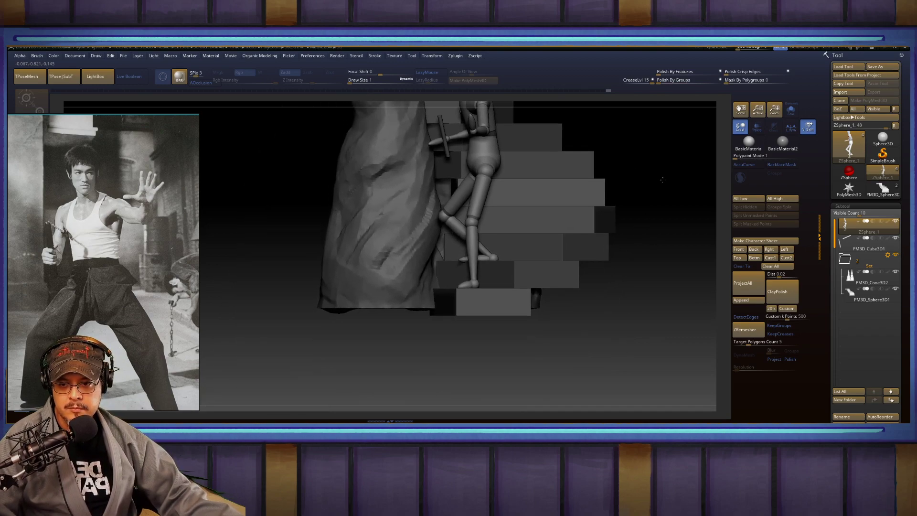
pyautogui.keyDown('alt'); pyautogui.moveTo(661, 180); pyautogui.dragTo(668, 241); pyautogui.keyUp('alt')
pyautogui.moveTo(651, 203); pyautogui.dragTo(640, 192)
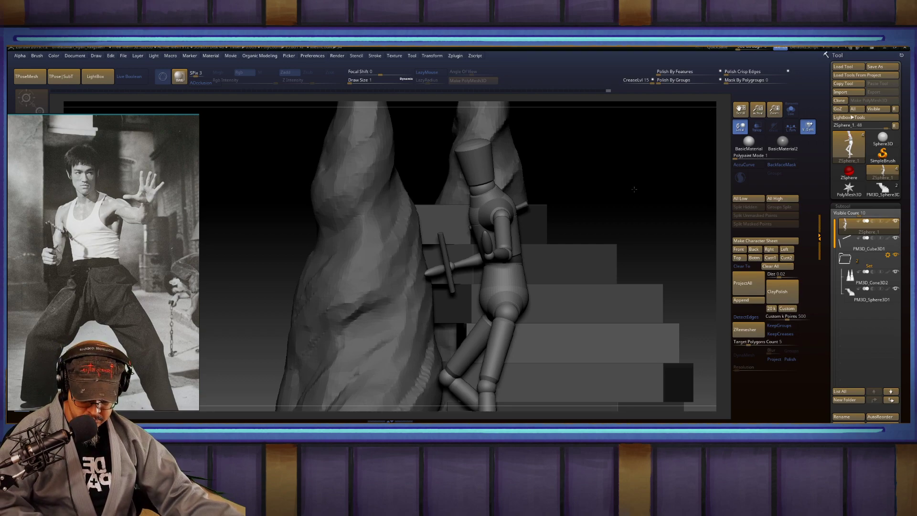
pyautogui.moveTo(595, 181)
pyautogui.mouseDown()
pyautogui.moveTo(653, 179)
pyautogui.moveTo(610, 176)
pyautogui.mouseUp()
pyautogui.moveTo(642, 203)
pyautogui.keyDown('alt'); pyautogui.mouseDown()
pyautogui.moveTo(630, 172)
pyautogui.moveTo(649, 194)
pyautogui.mouseUp(); pyautogui.keyUp('alt')
pyautogui.keyDown('alt'); pyautogui.moveTo(614, 368); pyautogui.dragTo(611, 312); pyautogui.keyUp('alt')
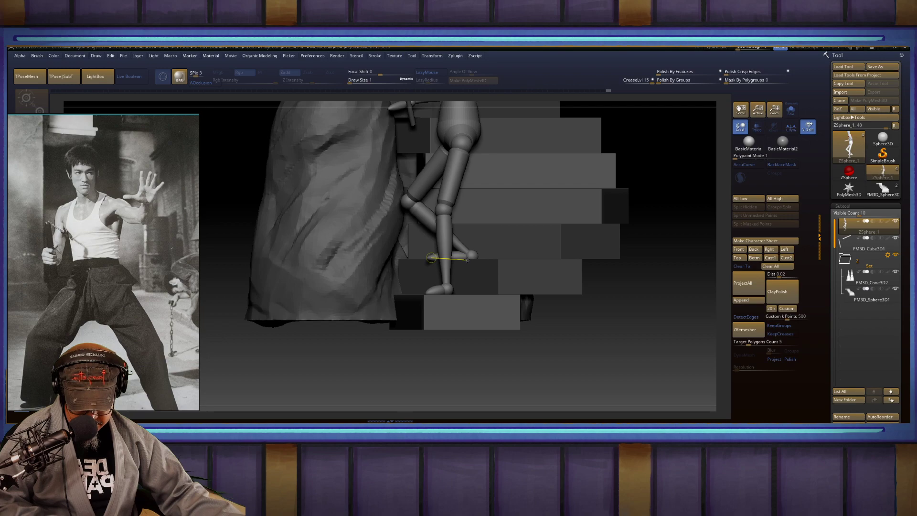
pyautogui.moveTo(467, 260); pyautogui.dragTo(468, 258)
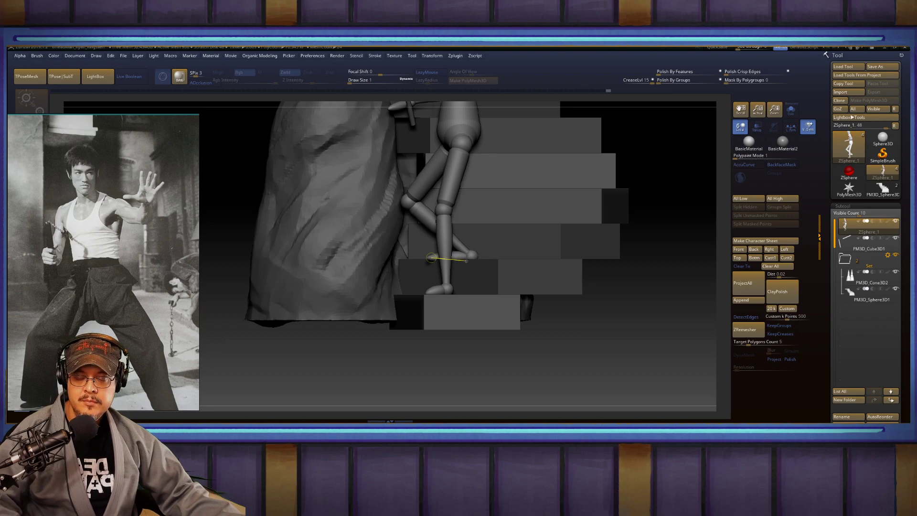
# Step: Reposition the elbow of the mannequin's outstretched arm, working from the side and from above
pyautogui.moveTo(646, 190); pyautogui.dragTo(634, 205)
pyautogui.keyDown('alt'); pyautogui.moveTo(624, 135); pyautogui.dragTo(611, 205); pyautogui.keyUp('alt')
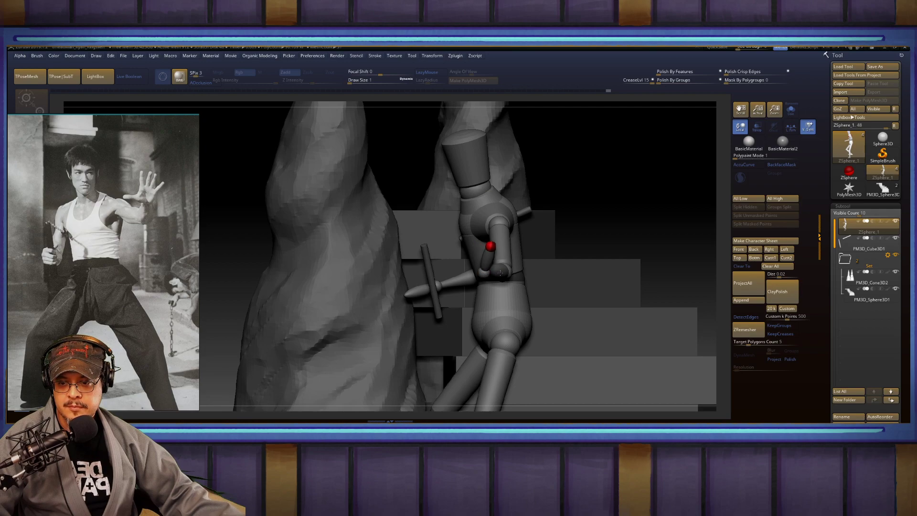
pyautogui.moveTo(500, 272); pyautogui.dragTo(500, 281)
pyautogui.moveTo(638, 212); pyautogui.dragTo(635, 268)
pyautogui.moveTo(503, 233); pyautogui.dragTo(505, 229)
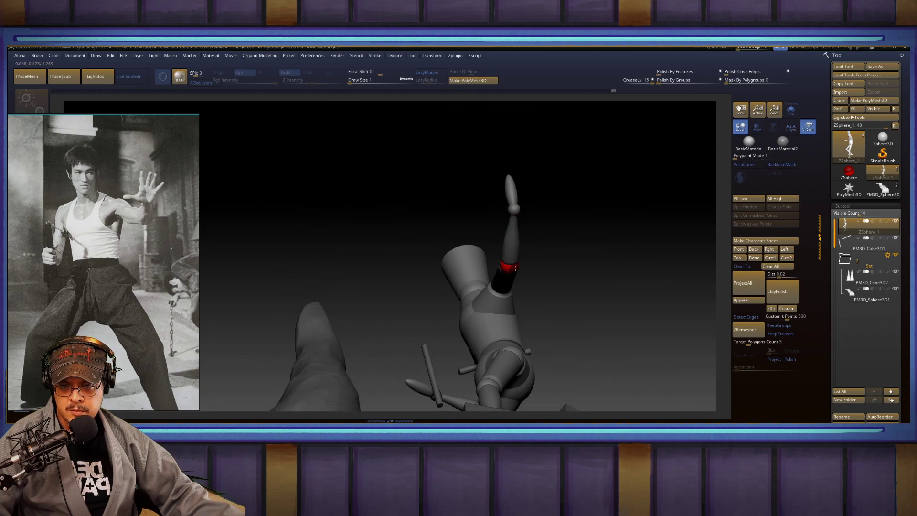
pyautogui.moveTo(552, 254); pyautogui.dragTo(617, 271, button='right')
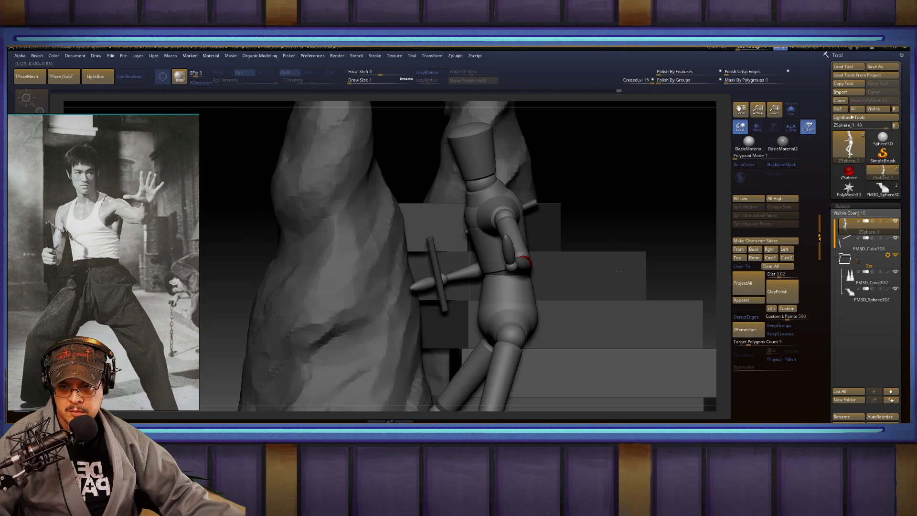
pyautogui.keyDown('alt'); pyautogui.moveTo(646, 206); pyautogui.dragTo(660, 227, button='right'); pyautogui.keyUp('alt')
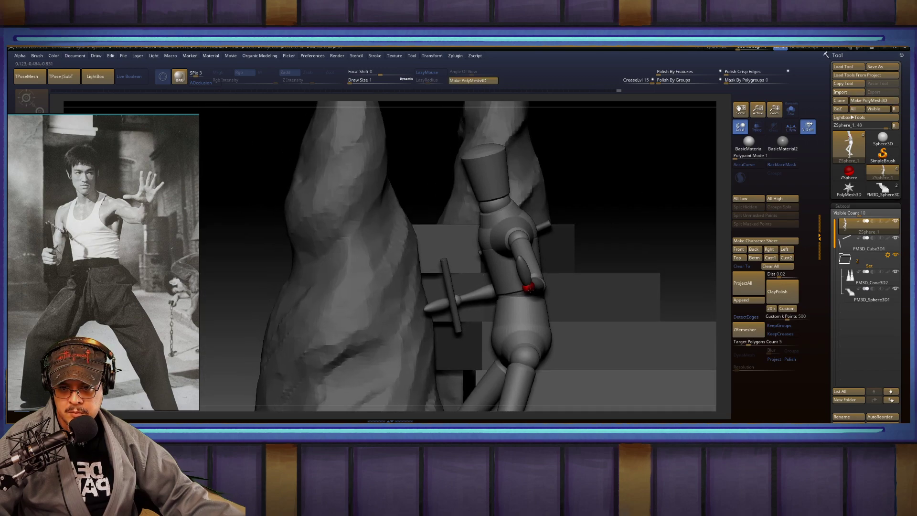
# Step: Shift the mannequin's chest slightly sideways in the front view
pyautogui.keyDown('ctrl'); pyautogui.moveTo(623, 198); pyautogui.dragTo(673, 190, button='right'); pyautogui.keyUp('ctrl')
pyautogui.keyDown('alt'); pyautogui.moveTo(601, 252); pyautogui.dragTo(563, 255, button='right'); pyautogui.keyUp('alt')
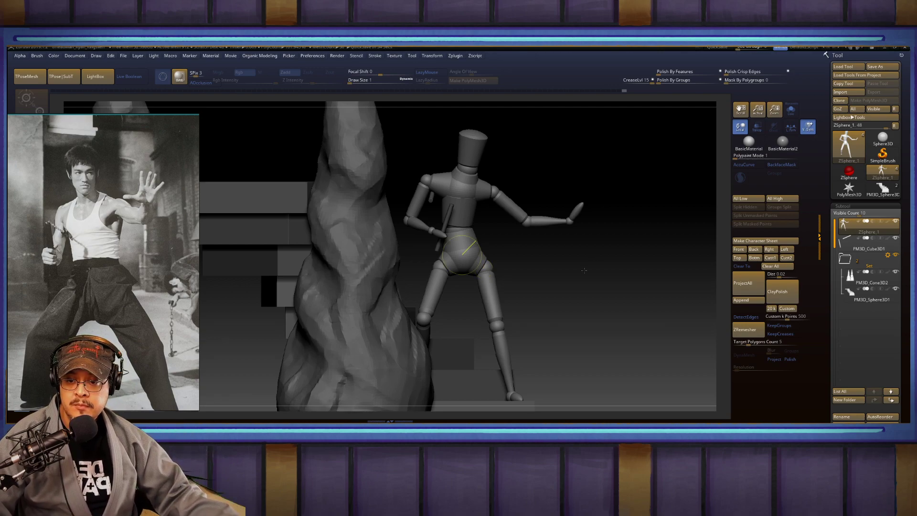
pyautogui.keyDown('alt'); pyautogui.moveTo(584, 268); pyautogui.dragTo(611, 245); pyautogui.keyUp('alt')
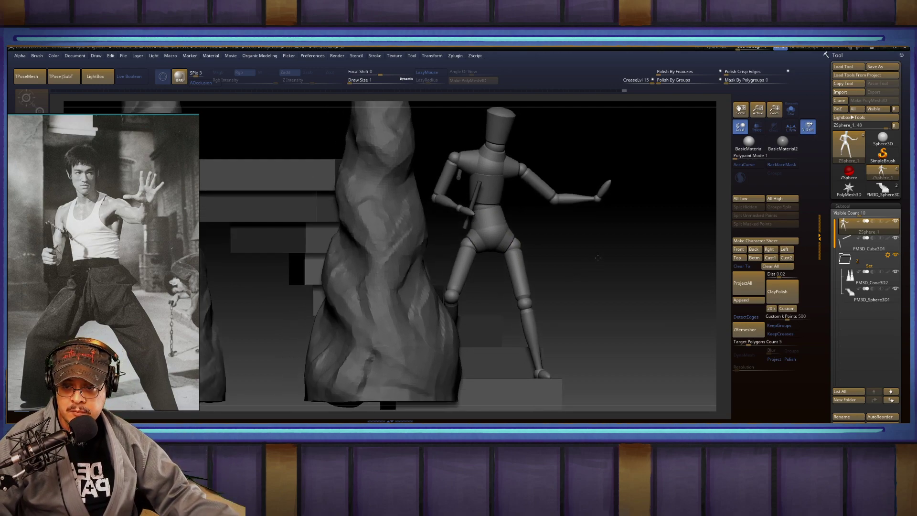
pyautogui.keyDown('alt'); pyautogui.moveTo(554, 250); pyautogui.dragTo(568, 278); pyautogui.keyUp('alt')
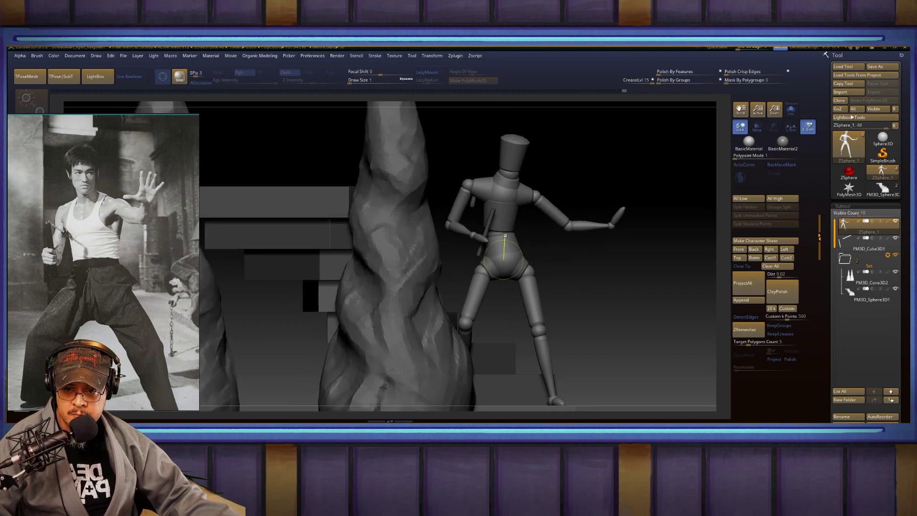
pyautogui.moveTo(506, 210); pyautogui.dragTo(510, 212)
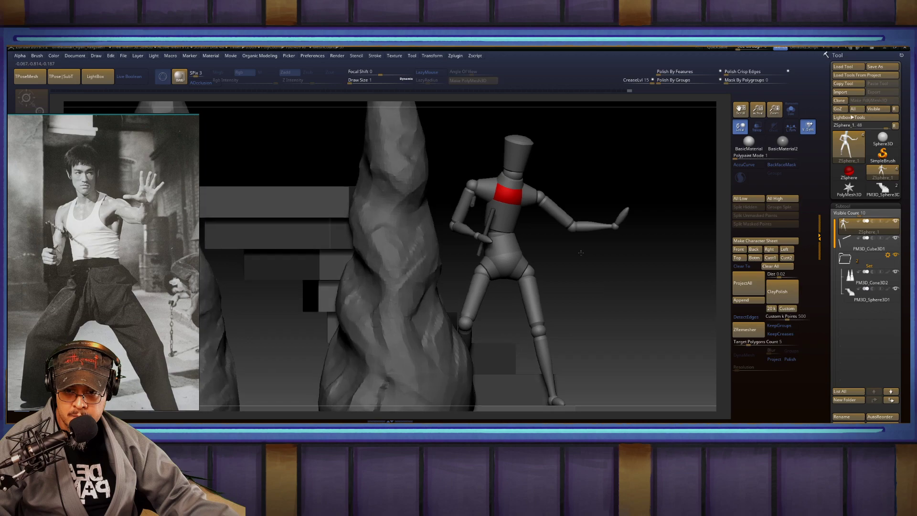
# Step: Adjust the forward lean of the mannequin's chest in the side view
pyautogui.moveTo(581, 261); pyautogui.dragTo(510, 257)
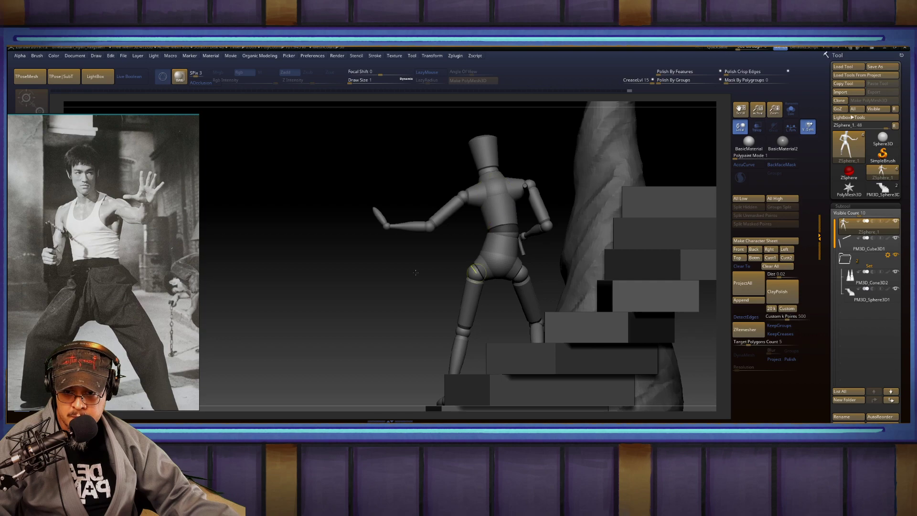
pyautogui.moveTo(425, 258); pyautogui.dragTo(511, 238)
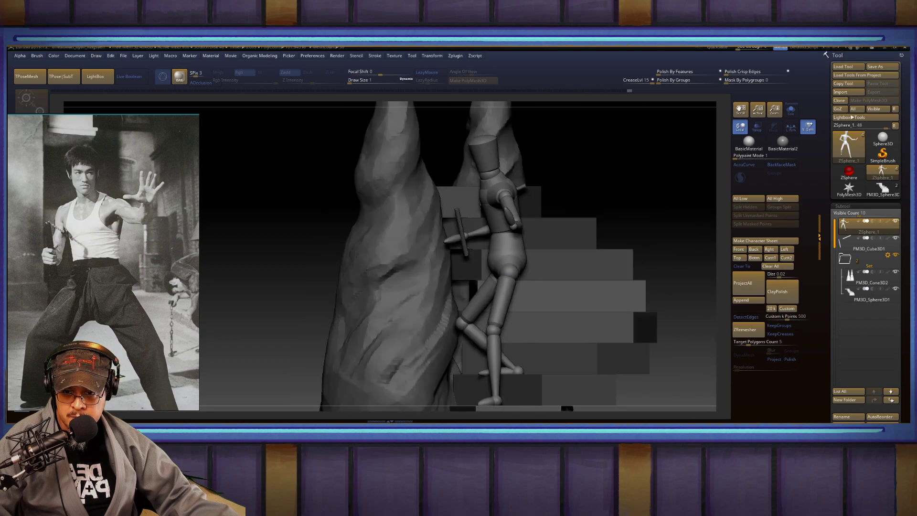
pyautogui.press('a')
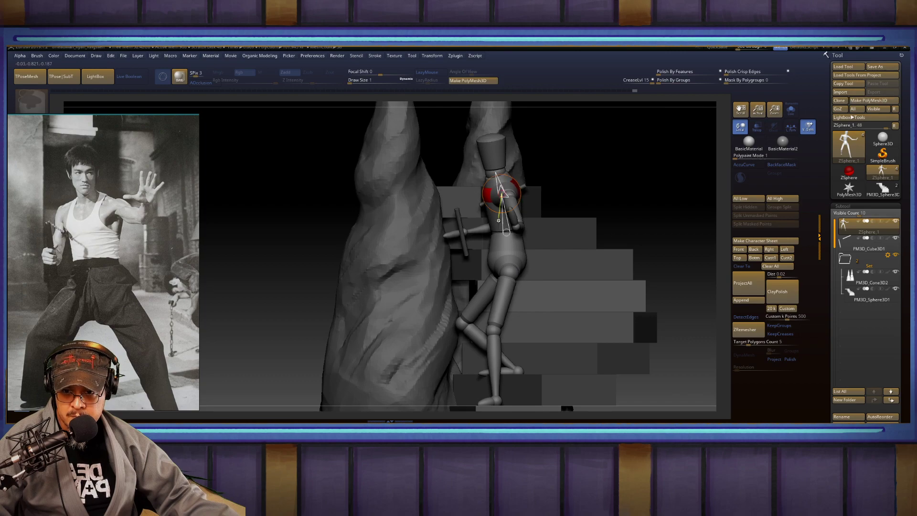
pyautogui.press('a')
pyautogui.moveTo(482, 195); pyautogui.dragTo(457, 204)
# Step: Nudge the wrist of the outstretched arm slightly toward the body in the side view
pyautogui.moveTo(601, 184); pyautogui.dragTo(630, 216)
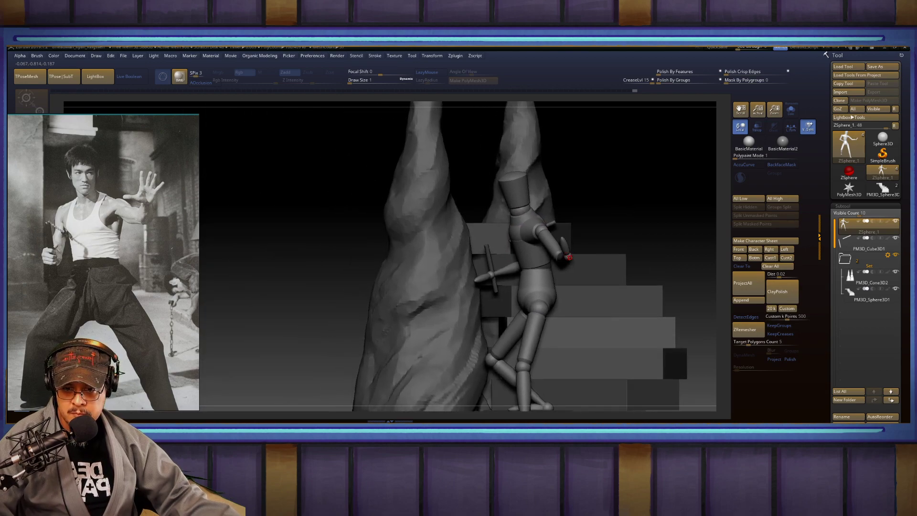
pyautogui.moveTo(561, 257); pyautogui.dragTo(563, 257)
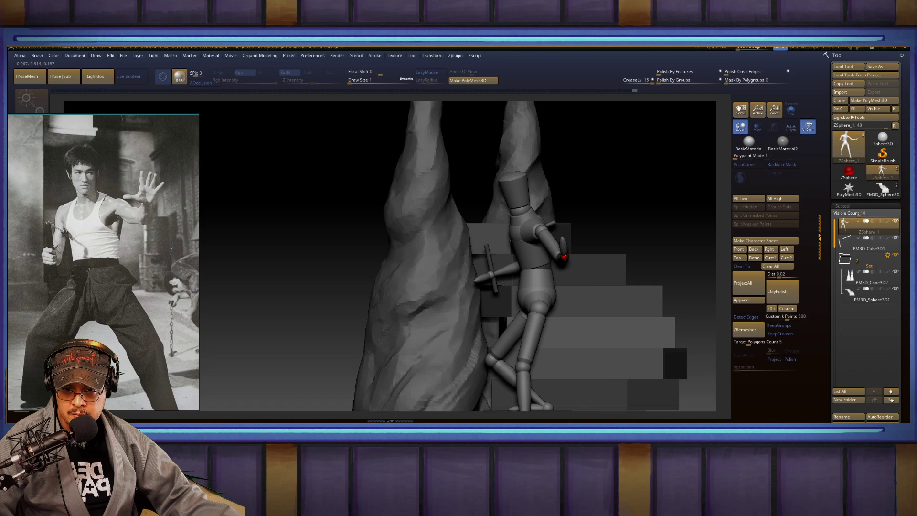
pyautogui.moveTo(617, 188); pyautogui.dragTo(725, 120)
# Step: Isolate the mannequin and reposition the elbow and upper arm of the stick-holding arm
pyautogui.click(790, 109)
pyautogui.moveTo(659, 217); pyautogui.dragTo(634, 219)
pyautogui.keyDown('alt'); pyautogui.moveTo(604, 220); pyautogui.dragTo(539, 219); pyautogui.keyUp('alt')
pyautogui.moveTo(435, 243); pyautogui.dragTo(420, 230)
pyautogui.moveTo(544, 217); pyautogui.dragTo(575, 219)
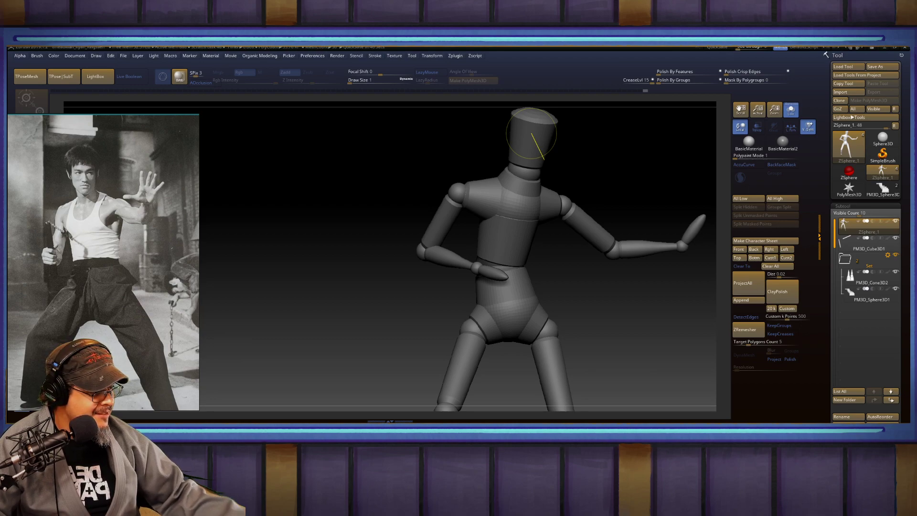
pyautogui.moveTo(640, 180)
pyautogui.mouseDown()
pyautogui.moveTo(630, 180)
pyautogui.moveTo(687, 178)
pyautogui.moveTo(606, 173)
pyautogui.mouseUp()
pyautogui.moveTo(467, 196)
pyautogui.mouseDown()
pyautogui.moveTo(475, 222)
pyautogui.moveTo(449, 258)
pyautogui.moveTo(444, 236)
pyautogui.mouseUp()
# Step: Push the bent leg's knee slightly forward and adjust the toes of its foot in the side view
pyautogui.moveTo(565, 172); pyautogui.dragTo(491, 159)
pyautogui.keyDown('alt'); pyautogui.moveTo(556, 263); pyautogui.dragTo(589, 230); pyautogui.keyUp('alt')
pyautogui.moveTo(483, 251); pyautogui.dragTo(490, 247)
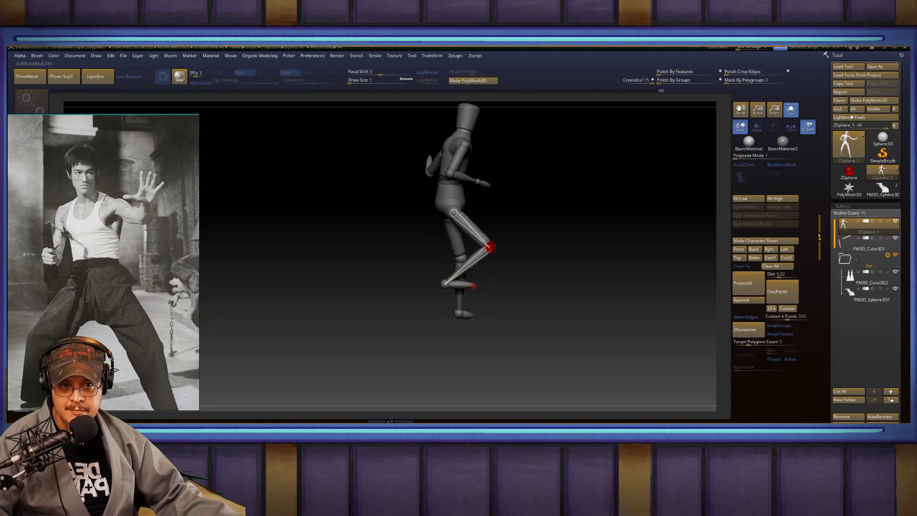
pyautogui.moveTo(468, 286); pyautogui.dragTo(467, 288)
pyautogui.moveTo(516, 272); pyautogui.dragTo(487, 267)
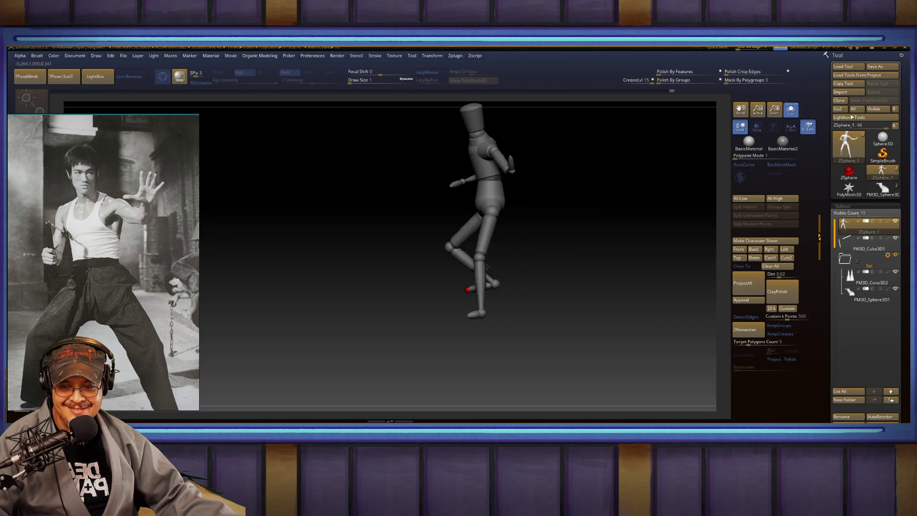
pyautogui.keyDown('alt'); pyautogui.moveTo(551, 256); pyautogui.dragTo(556, 232); pyautogui.keyUp('alt')
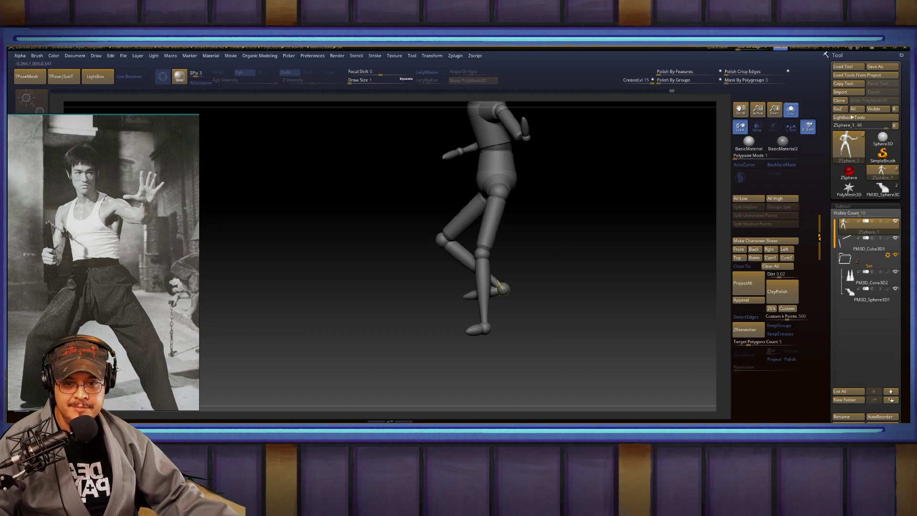
# Step: Show the whole scene again and adjust the position of the mannequin's hips from the side
pyautogui.click(791, 110)
pyautogui.keyDown('alt'); pyautogui.moveTo(699, 165); pyautogui.dragTo(601, 216); pyautogui.keyUp('alt')
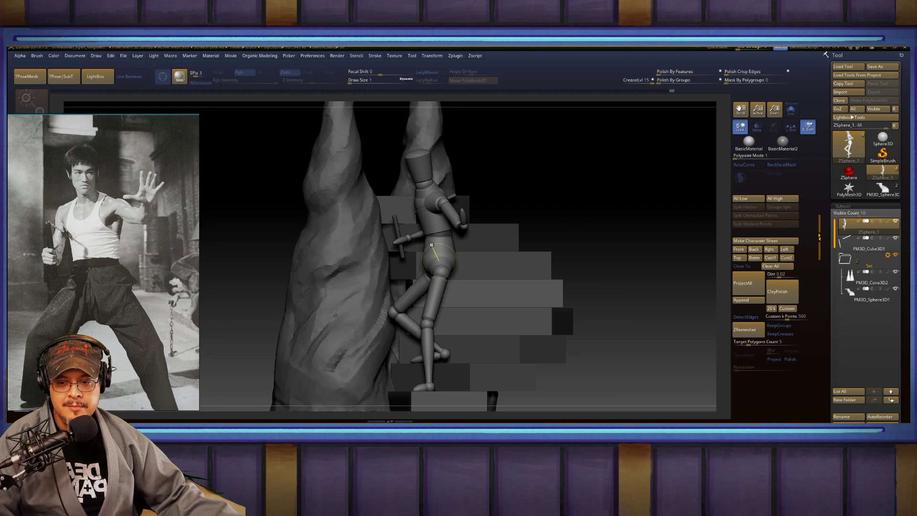
pyautogui.moveTo(600, 214); pyautogui.dragTo(616, 229)
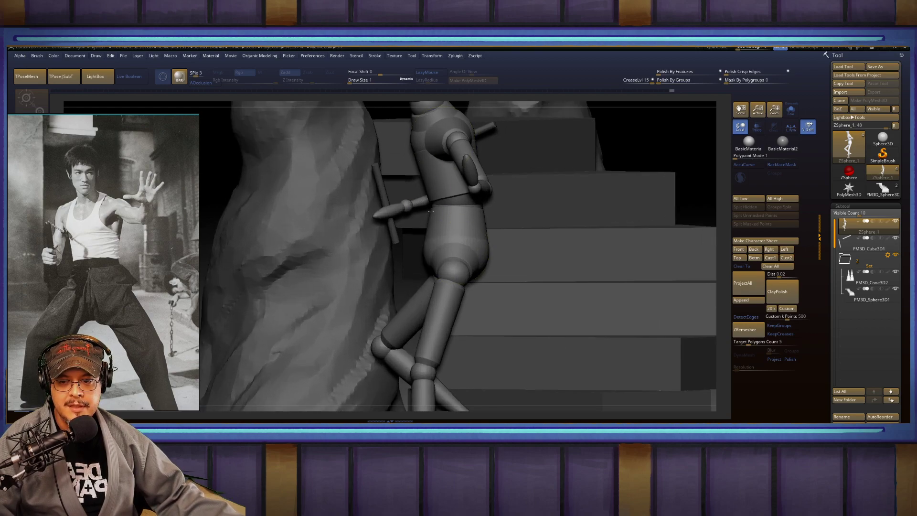
pyautogui.press('a')
pyautogui.moveTo(429, 218); pyautogui.dragTo(448, 226)
pyautogui.press('f')
# Step: Nudge the mannequin's neck and head from the side, and refine the head from the front
pyautogui.moveTo(576, 182); pyautogui.dragTo(524, 185)
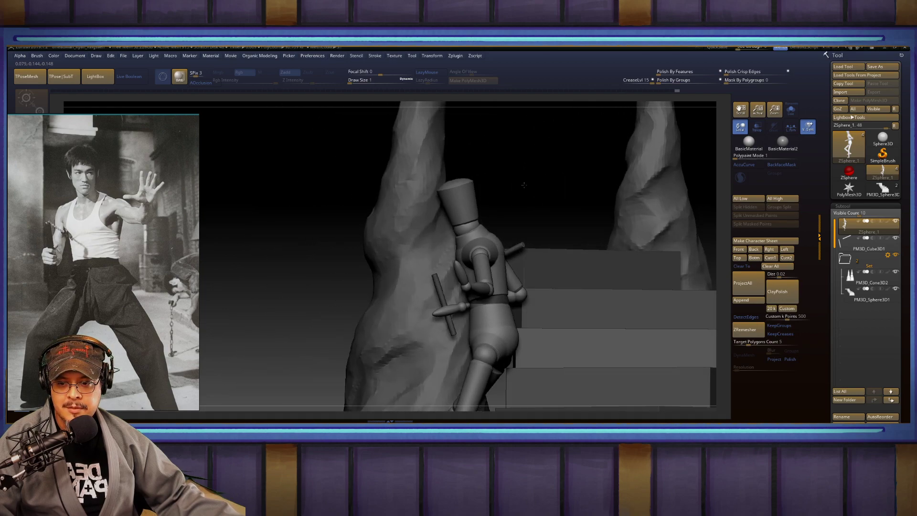
pyautogui.click(461, 201)
pyautogui.click(463, 228)
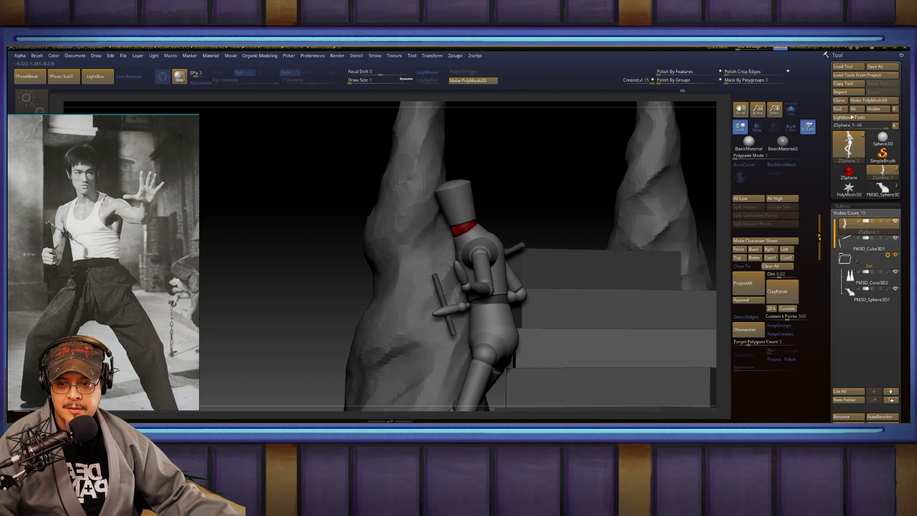
pyautogui.moveTo(465, 225); pyautogui.dragTo(366, 224)
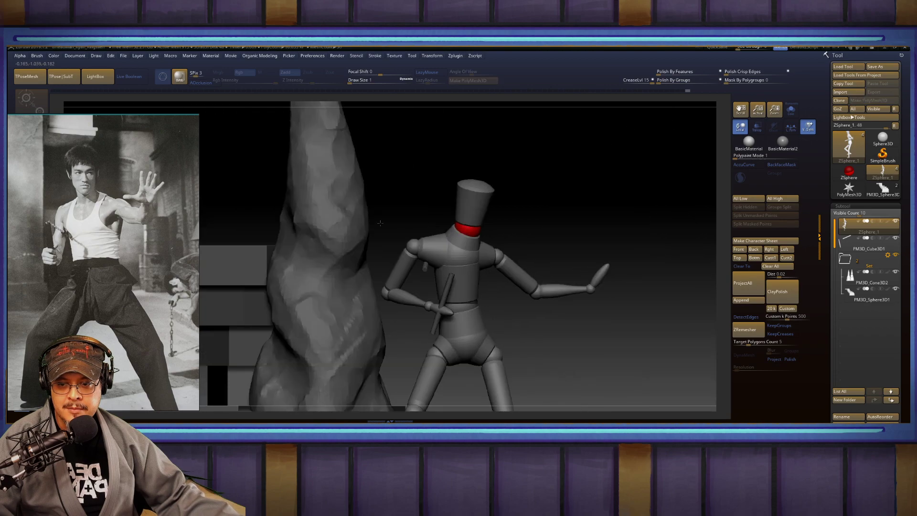
pyautogui.moveTo(482, 197); pyautogui.dragTo(496, 197)
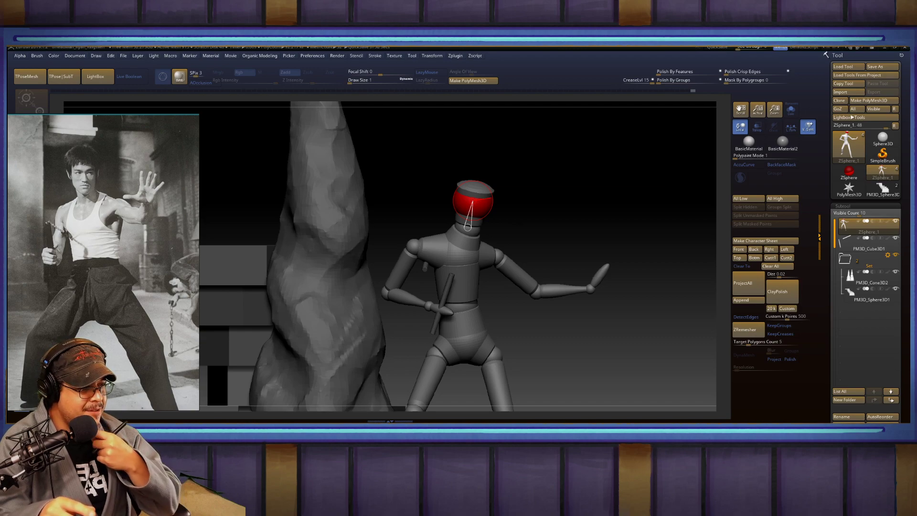
# Step: Raise the mannequin's waist joint slightly in the front view
pyautogui.moveTo(572, 224); pyautogui.dragTo(557, 197)
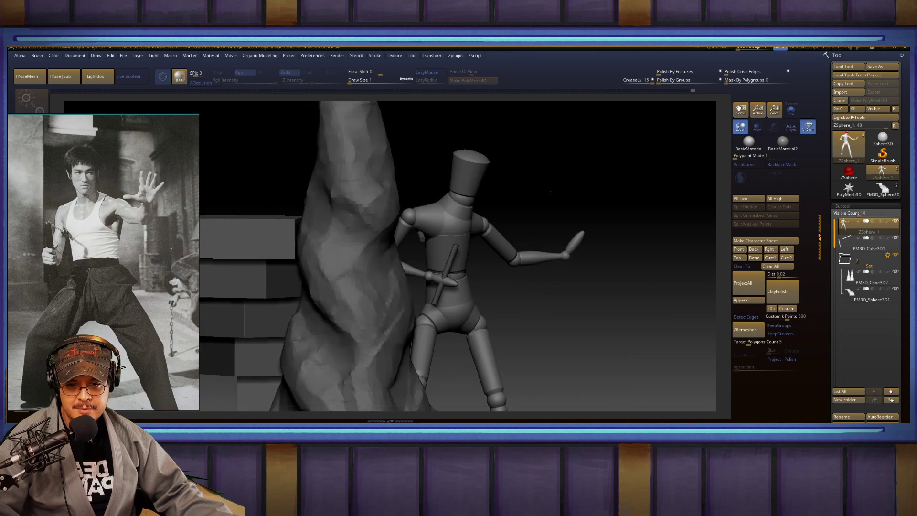
pyautogui.moveTo(868, 226)
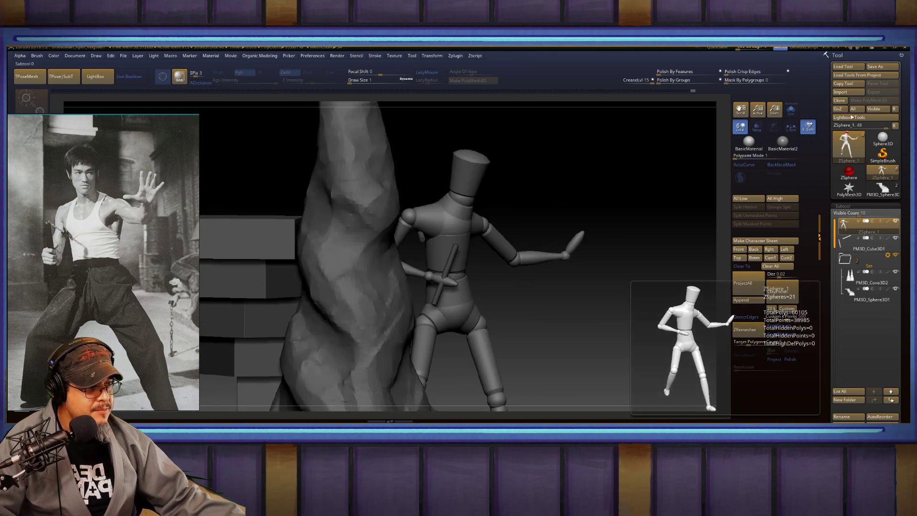
pyautogui.moveTo(630, 172); pyautogui.dragTo(658, 168)
pyautogui.moveTo(455, 209); pyautogui.dragTo(454, 200)
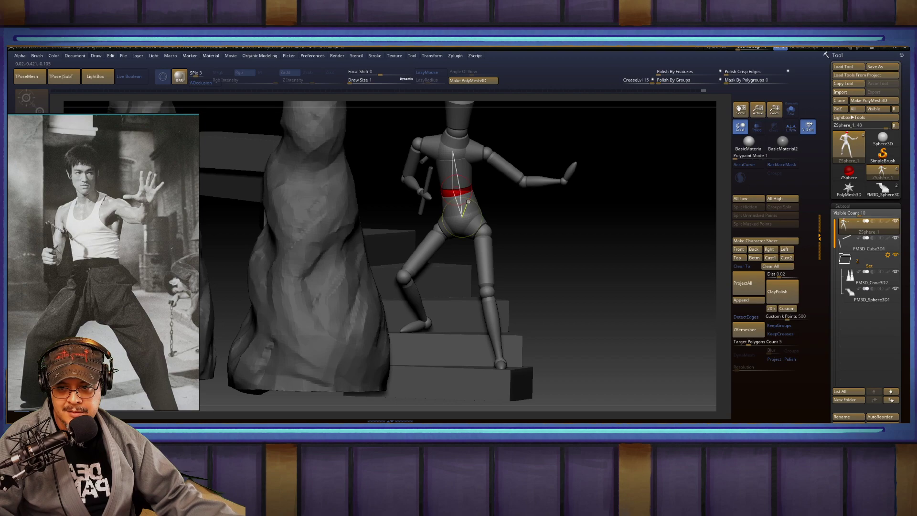
# Step: Turn the mannequin's hips in a close side view and check the leg placement against the stairs
pyautogui.moveTo(472, 196)
pyautogui.mouseDown(button='right')
pyautogui.moveTo(387, 197)
pyautogui.moveTo(471, 214)
pyautogui.mouseUp(button='right')
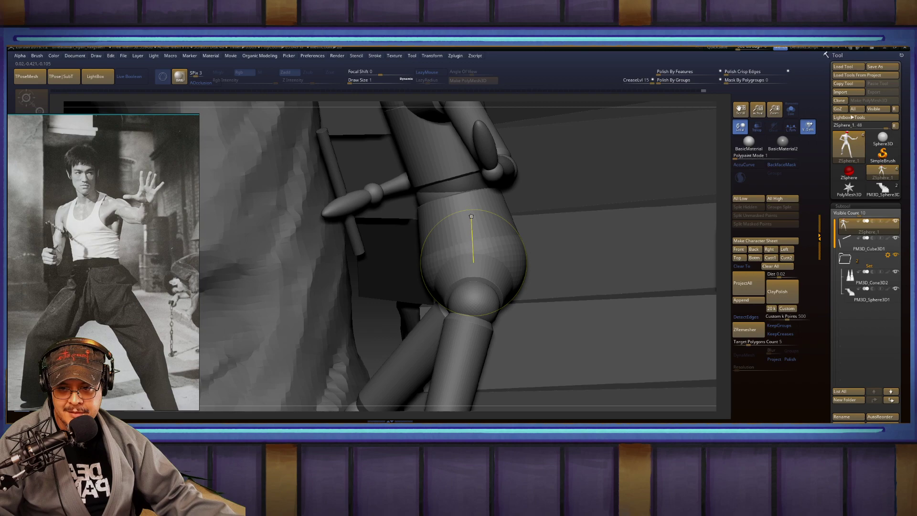
pyautogui.moveTo(494, 244); pyautogui.dragTo(453, 229)
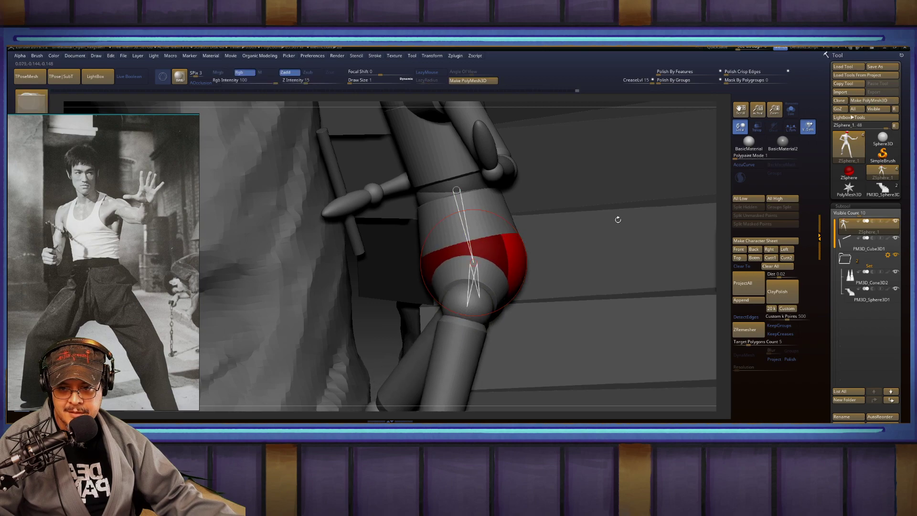
pyautogui.press('f')
pyautogui.keyDown('shift'); pyautogui.moveTo(606, 211); pyautogui.dragTo(755, 136, button='right'); pyautogui.keyUp('shift')
pyautogui.keyDown('ctrl'); pyautogui.moveTo(602, 195); pyautogui.dragTo(544, 221, button='right'); pyautogui.keyUp('ctrl')
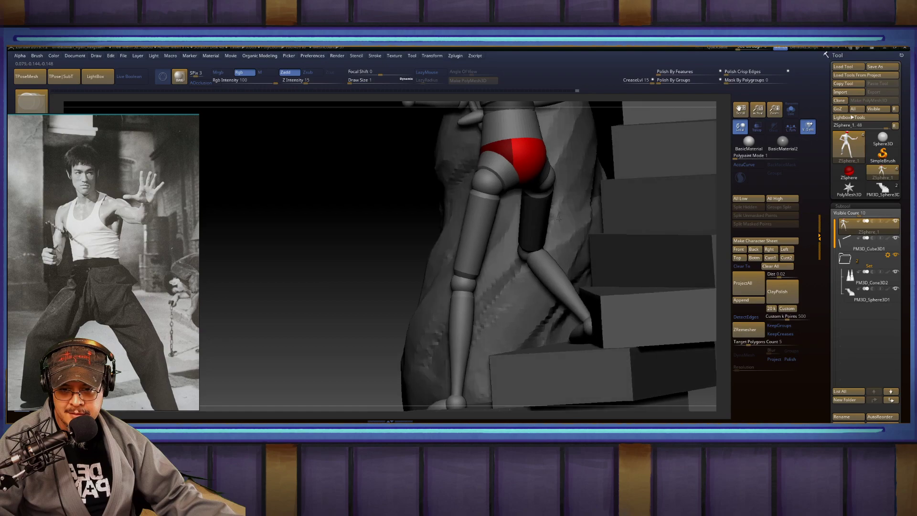
pyautogui.keyDown('ctrl'); pyautogui.moveTo(337, 260); pyautogui.dragTo(370, 269, button='right'); pyautogui.keyUp('ctrl')
pyautogui.press('a')
pyautogui.press('a')
pyautogui.press('a')
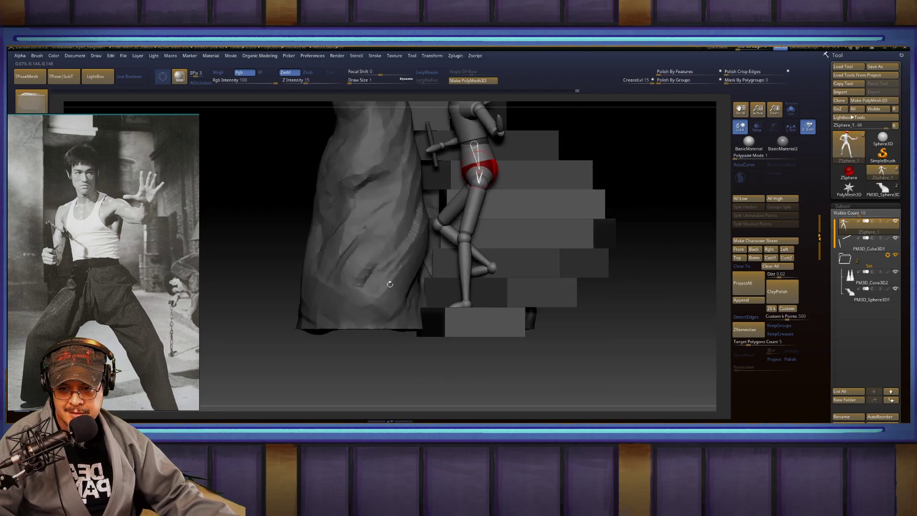
# Step: Nudge the toe of the planted foot on the lower stair and reposition the ankle of the bent leg
pyautogui.moveTo(636, 328); pyautogui.dragTo(621, 329, button='right')
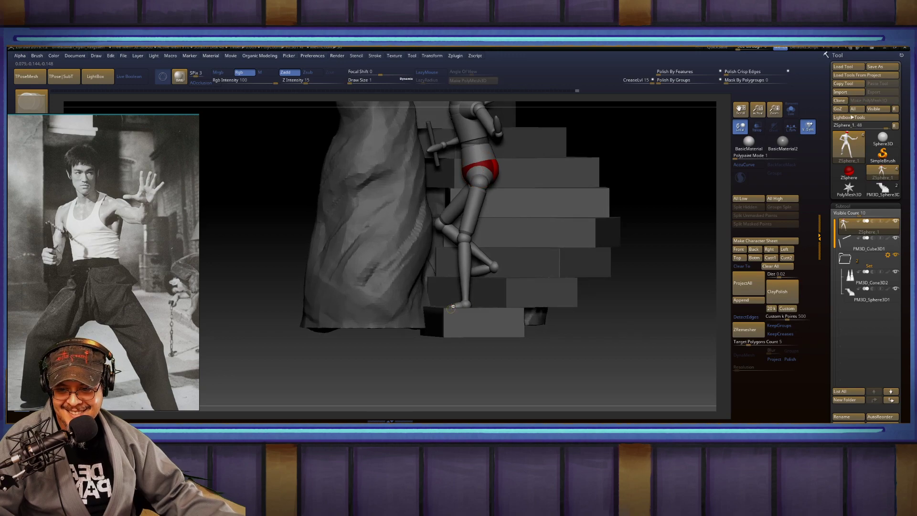
pyautogui.press('w')
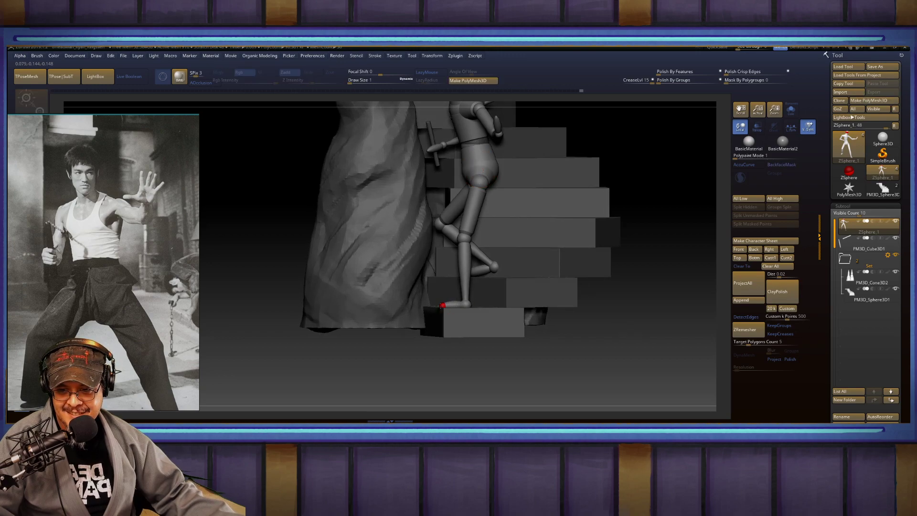
pyautogui.moveTo(442, 304); pyautogui.dragTo(438, 307)
pyautogui.moveTo(440, 306); pyautogui.dragTo(535, 304, button='right')
pyautogui.moveTo(621, 278); pyautogui.dragTo(538, 275, button='right')
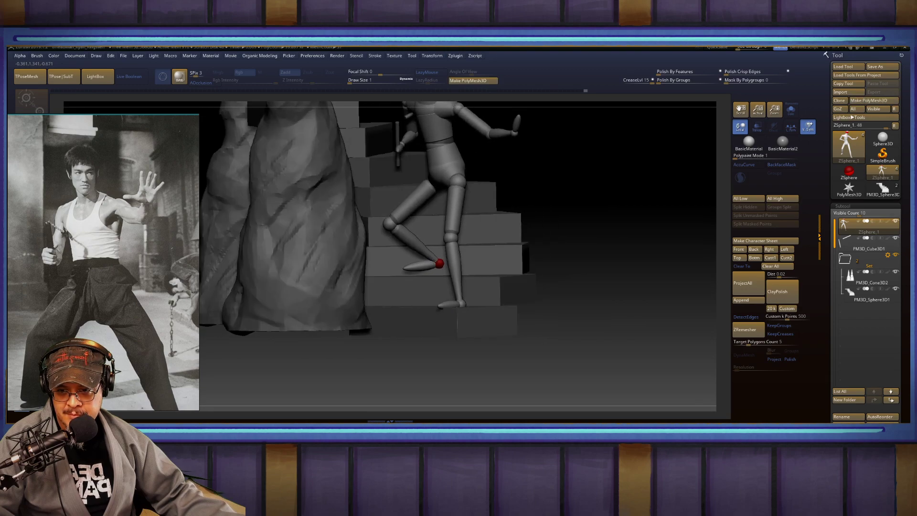
pyautogui.moveTo(420, 270); pyautogui.dragTo(578, 239, button='right')
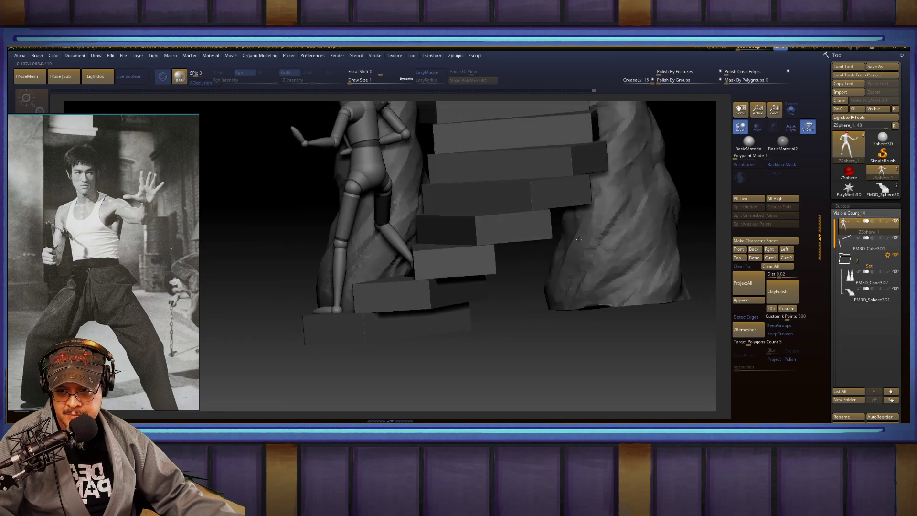
pyautogui.keyDown('alt'); pyautogui.click(400, 266); pyautogui.keyUp('alt')
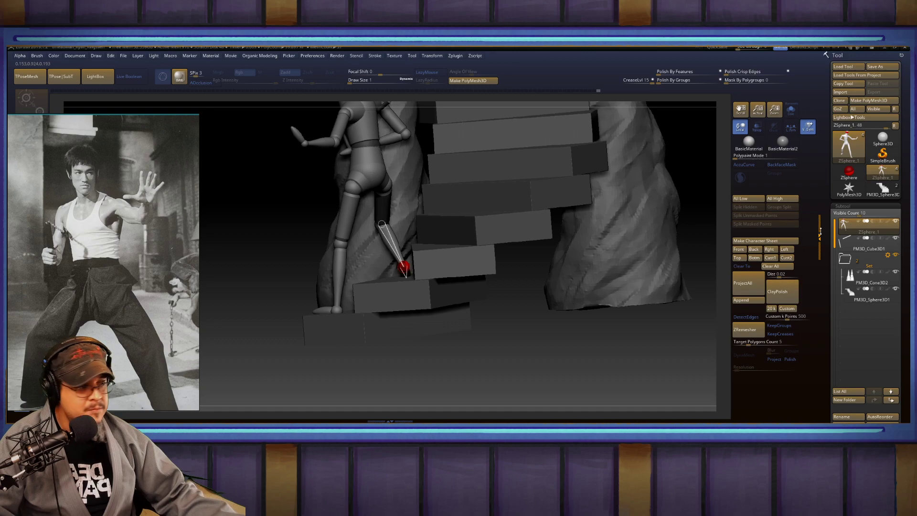
# Step: Examine the mannequin's overall pose on the stairs from behind and from the side
pyautogui.moveTo(869, 227)
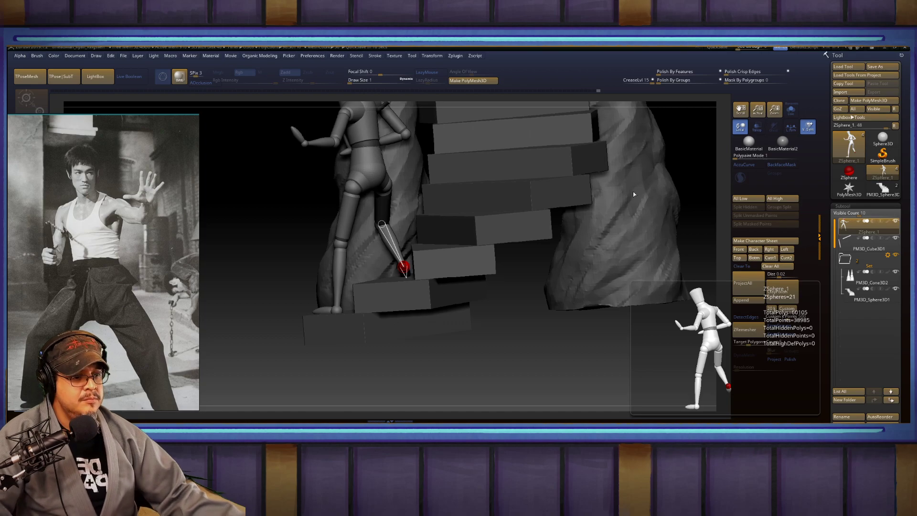
pyautogui.moveTo(516, 362); pyautogui.dragTo(521, 179)
pyautogui.moveTo(491, 230); pyautogui.dragTo(466, 257)
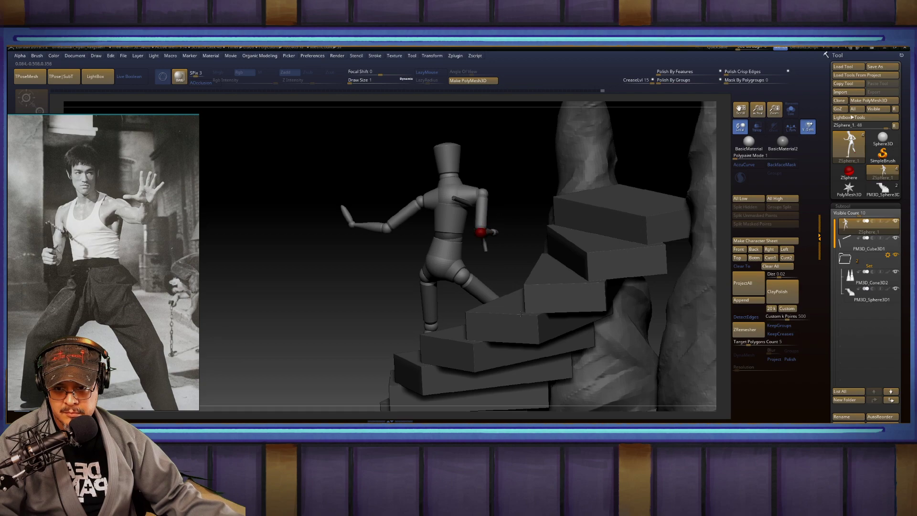
pyautogui.moveTo(520, 284); pyautogui.dragTo(623, 167)
pyautogui.keyDown('alt'); pyautogui.moveTo(626, 219); pyautogui.dragTo(534, 254); pyautogui.keyUp('alt')
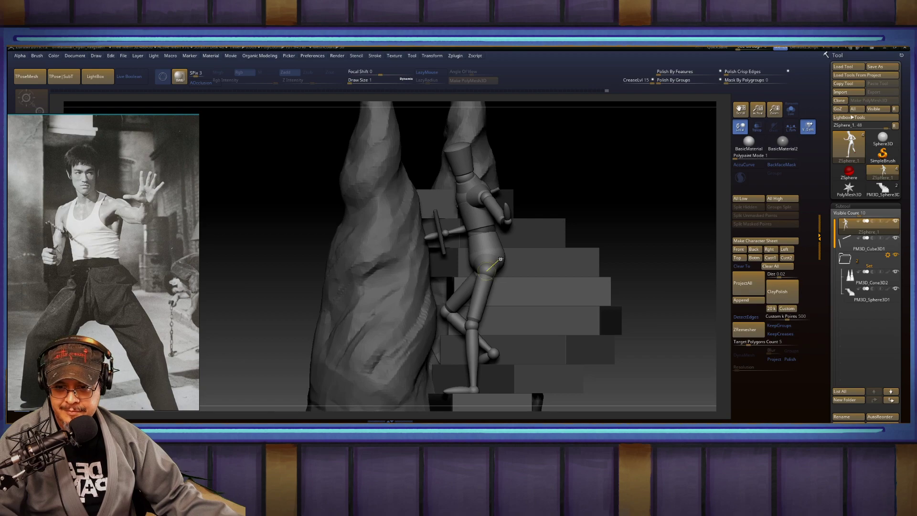
pyautogui.moveTo(882, 189)
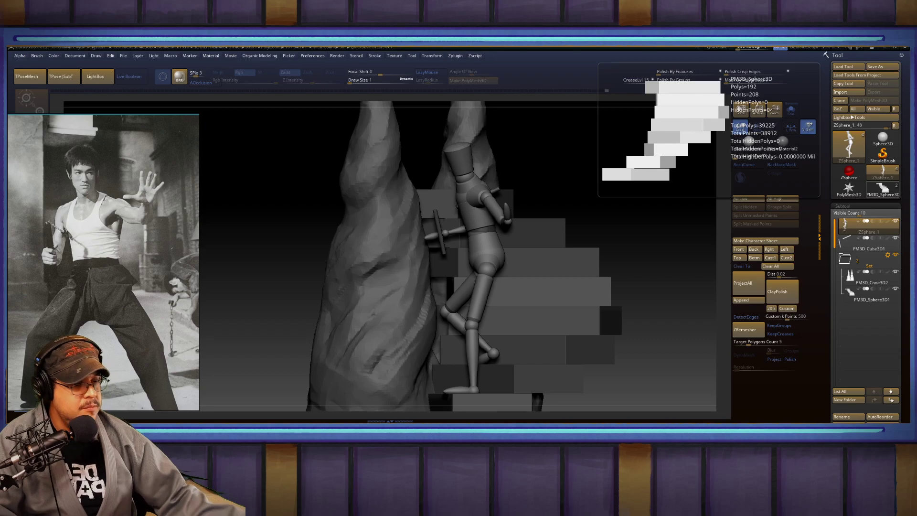
pyautogui.moveTo(641, 250); pyautogui.dragTo(470, 226)
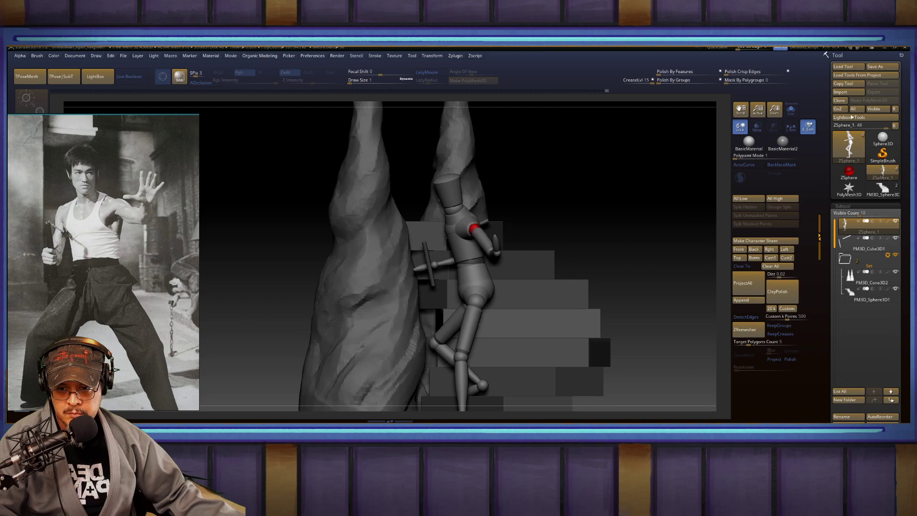
# Step: Adjust the mannequin's waist and hips in the side view, comparing the torso from the back and front
pyautogui.click(473, 227)
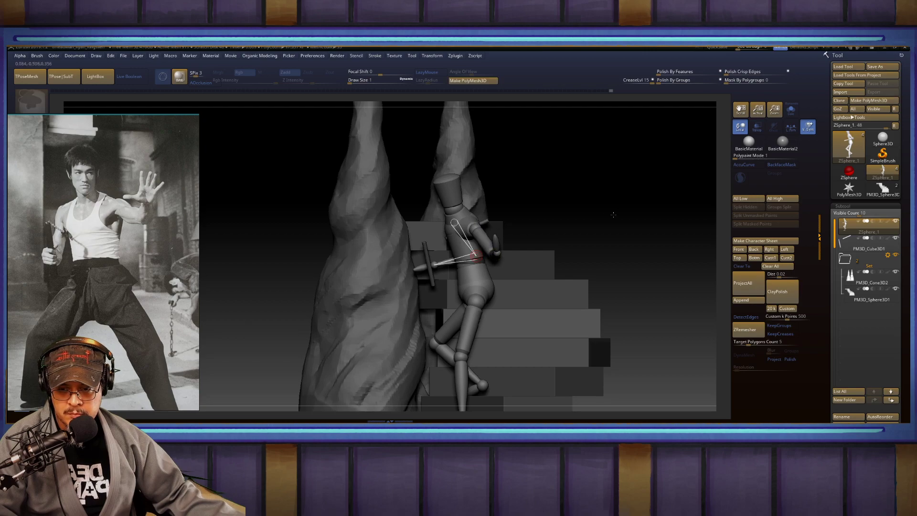
pyautogui.moveTo(613, 214); pyautogui.dragTo(648, 230)
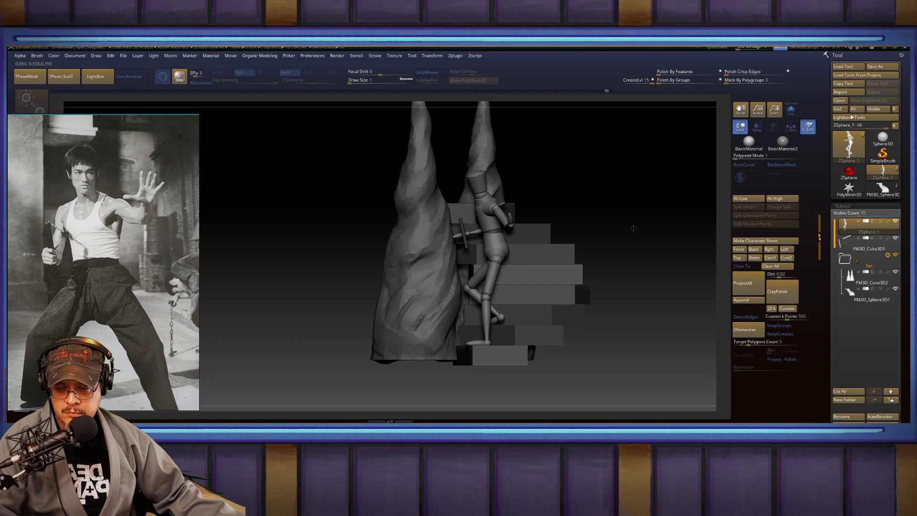
pyautogui.moveTo(633, 228); pyautogui.dragTo(496, 262)
pyautogui.hotkey('ctrl', 'z')
pyautogui.moveTo(706, 228); pyautogui.dragTo(650, 225)
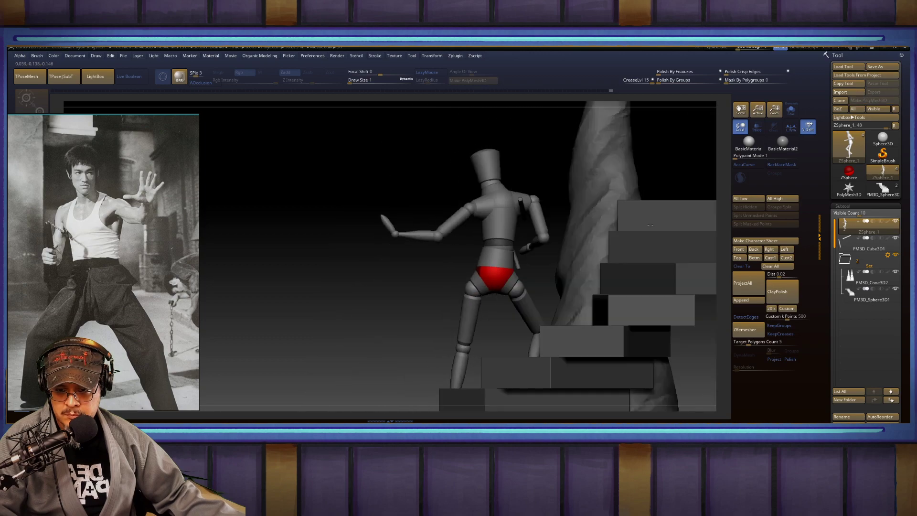
pyautogui.moveTo(412, 278); pyautogui.dragTo(485, 274)
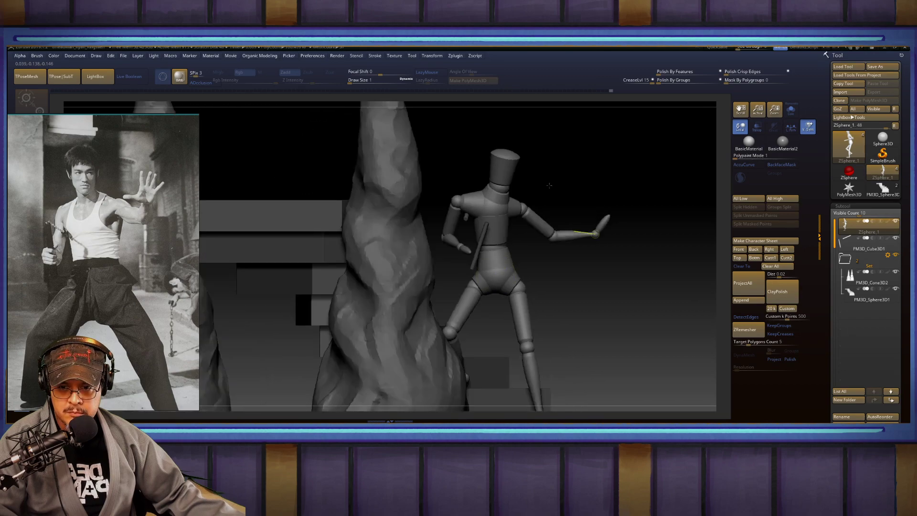
pyautogui.moveTo(585, 165); pyautogui.dragTo(556, 170)
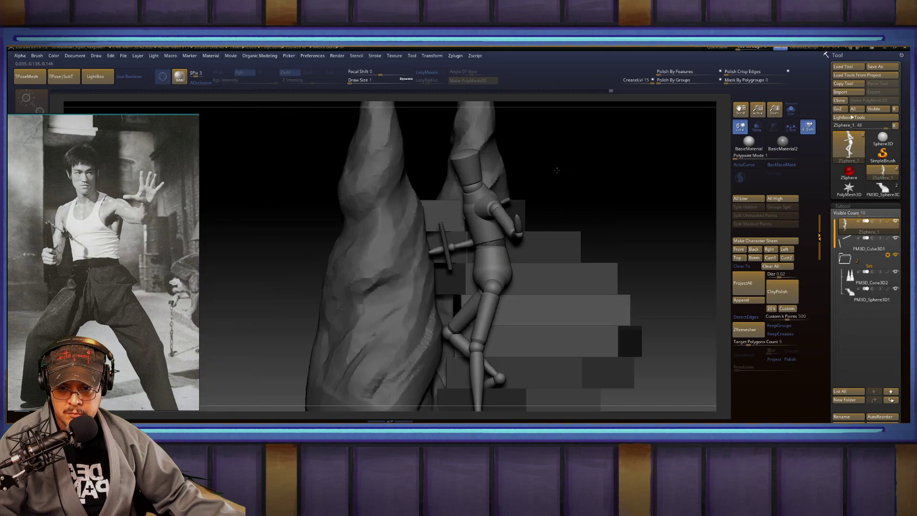
# Step: Reposition the lower part and foot of the straighter leg on the bottom stair, working from the side and front
pyautogui.keyDown('alt'); pyautogui.moveTo(652, 244); pyautogui.dragTo(632, 190); pyautogui.keyUp('alt')
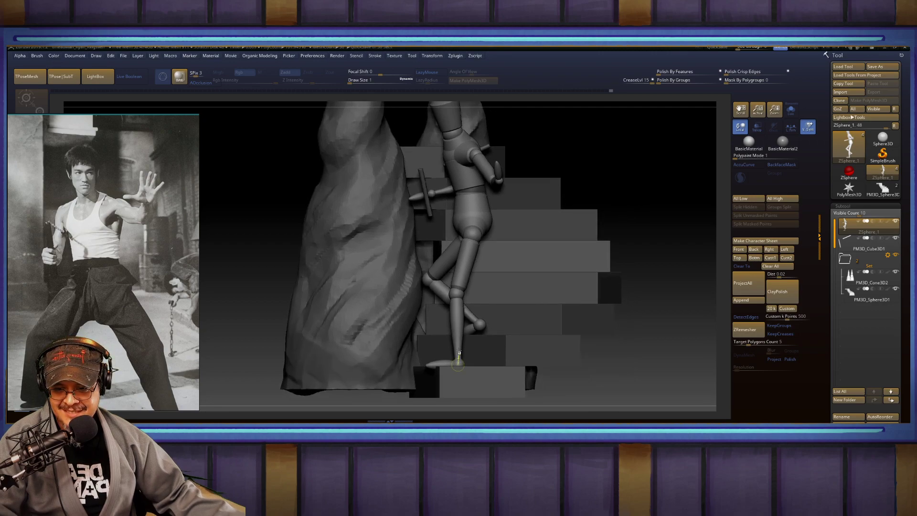
pyautogui.moveTo(459, 328); pyautogui.dragTo(466, 324)
pyautogui.moveTo(632, 193); pyautogui.dragTo(625, 214)
pyautogui.moveTo(583, 255); pyautogui.dragTo(554, 275)
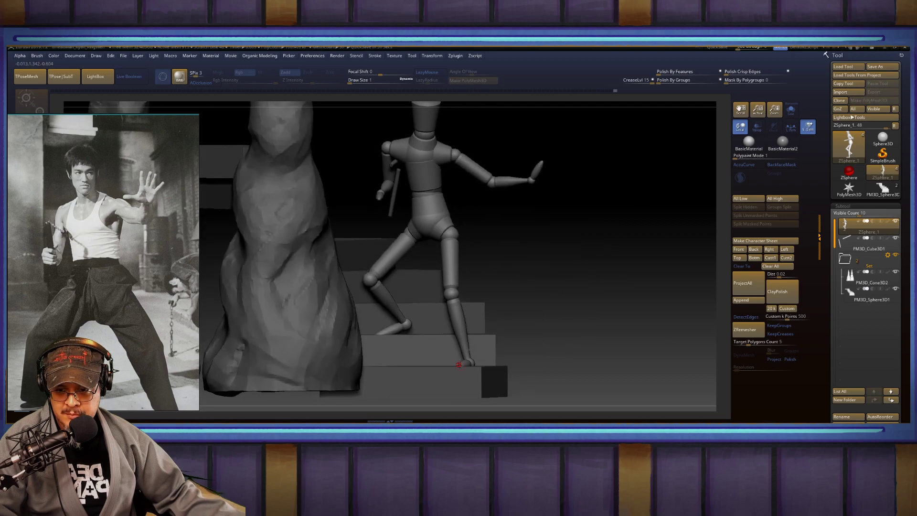
pyautogui.moveTo(462, 366); pyautogui.dragTo(470, 365)
# Step: Nudge the knee of the straighter leg slightly inward in the front view and check the leg from the side
pyautogui.moveTo(606, 249); pyautogui.dragTo(558, 286)
pyautogui.moveTo(668, 196); pyautogui.dragTo(602, 223)
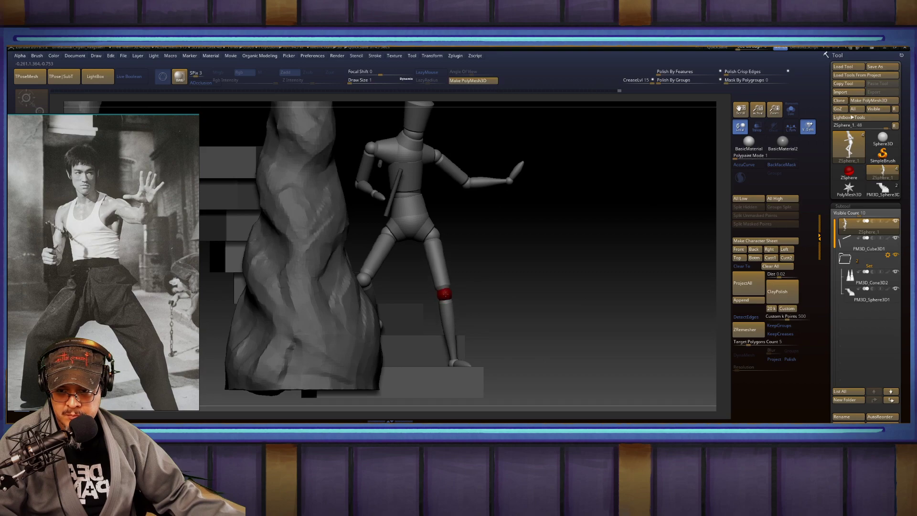
pyautogui.moveTo(445, 293)
pyautogui.mouseDown()
pyautogui.moveTo(460, 293)
pyautogui.moveTo(443, 293)
pyautogui.mouseUp()
pyautogui.click(440, 293)
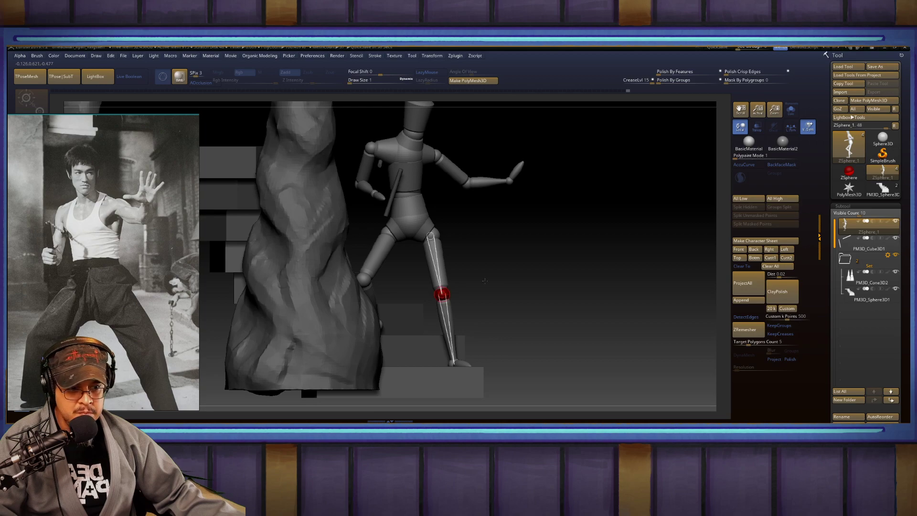
pyautogui.moveTo(600, 268); pyautogui.dragTo(546, 271)
pyautogui.moveTo(613, 204); pyautogui.dragTo(620, 217)
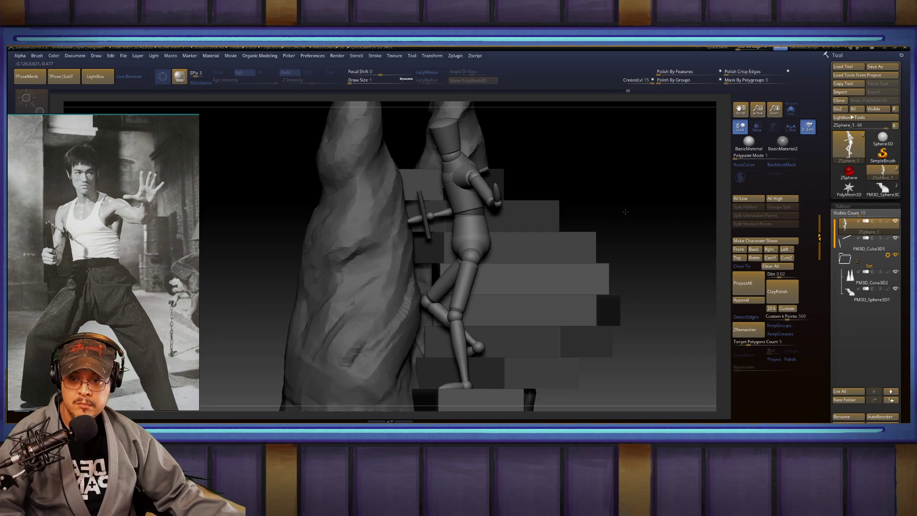
pyautogui.moveTo(614, 212); pyautogui.dragTo(637, 251)
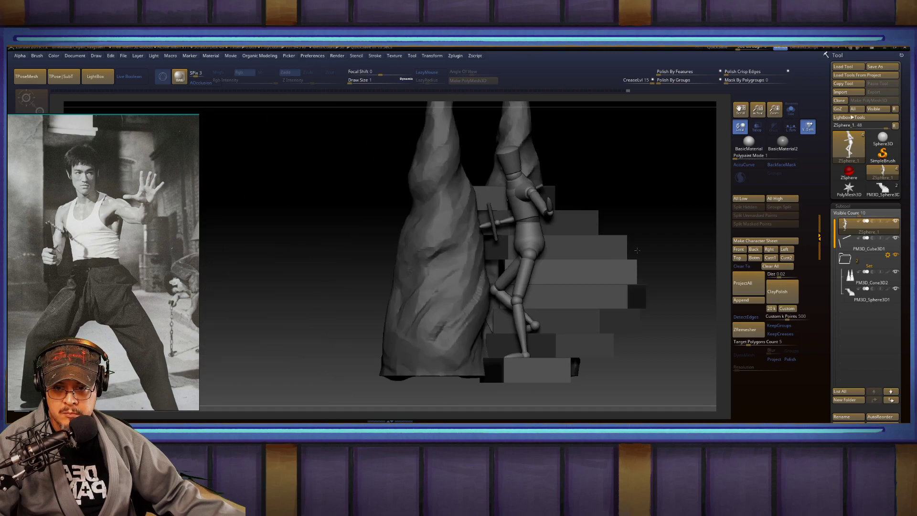
# Step: Try to refine the extended arm by moving its shoulder, wrist and elbow joints in the front view
pyautogui.moveTo(653, 207); pyautogui.dragTo(635, 287)
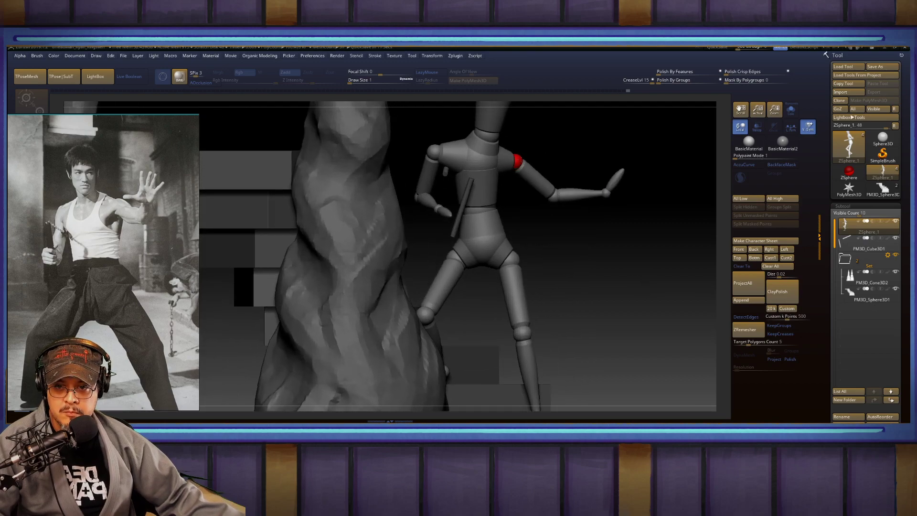
pyautogui.moveTo(517, 161); pyautogui.dragTo(520, 162)
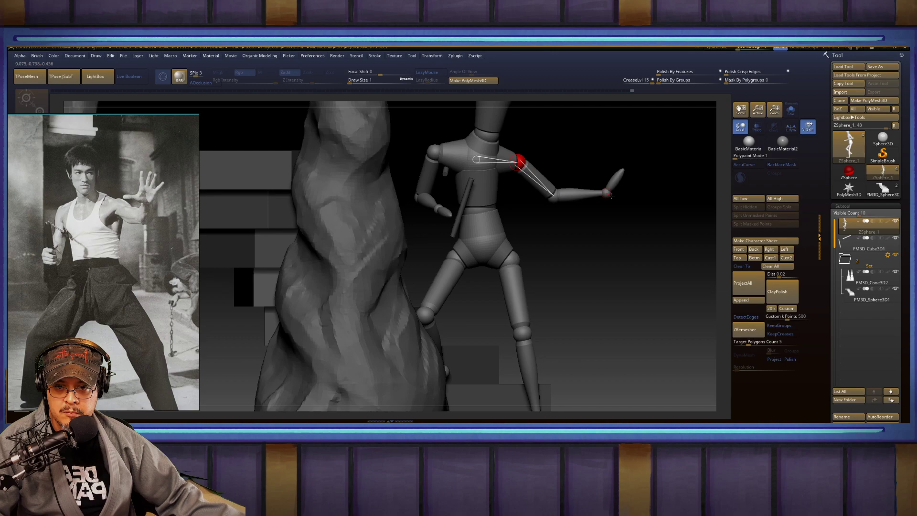
pyautogui.click(612, 194)
pyautogui.moveTo(553, 194); pyautogui.dragTo(557, 195)
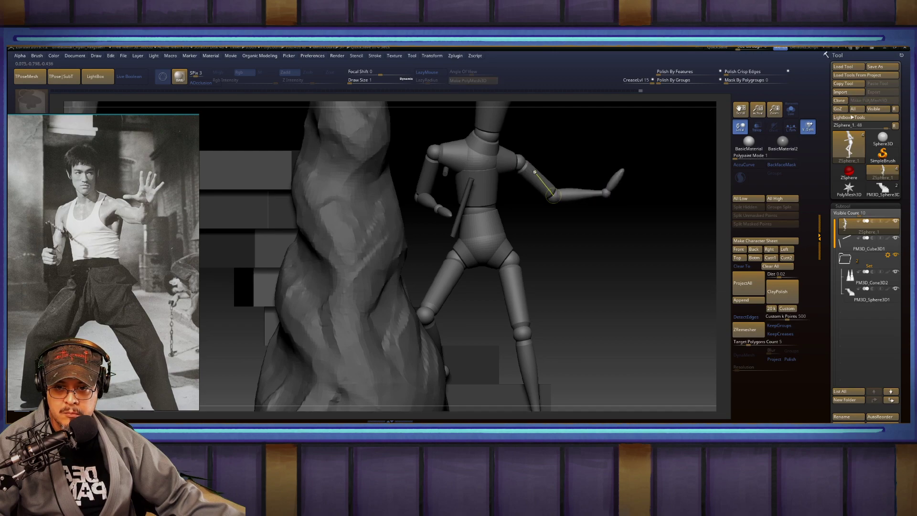
pyautogui.click(522, 332)
pyautogui.moveTo(505, 160); pyautogui.dragTo(507, 155)
pyautogui.hotkey('ctrl', 'z')
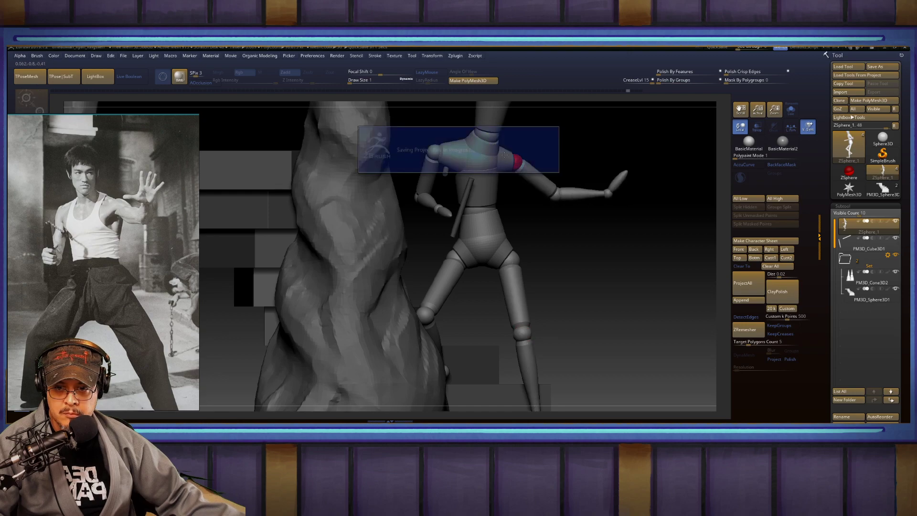
pyautogui.hotkey('ctrl', 'z')
# Step: Adjust the shoulder, wrist and elbow joints of the extended arm from an angled front view
pyautogui.moveTo(583, 132); pyautogui.dragTo(500, 155)
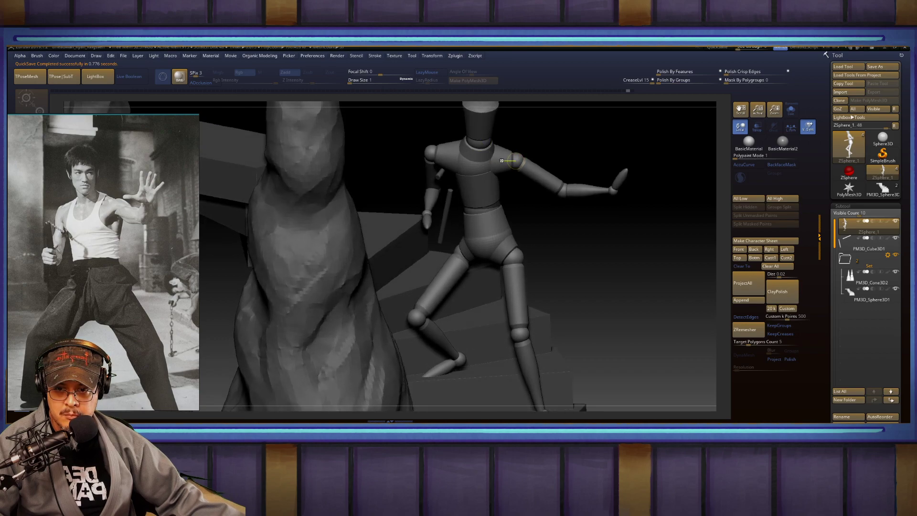
pyautogui.moveTo(523, 163); pyautogui.dragTo(538, 168)
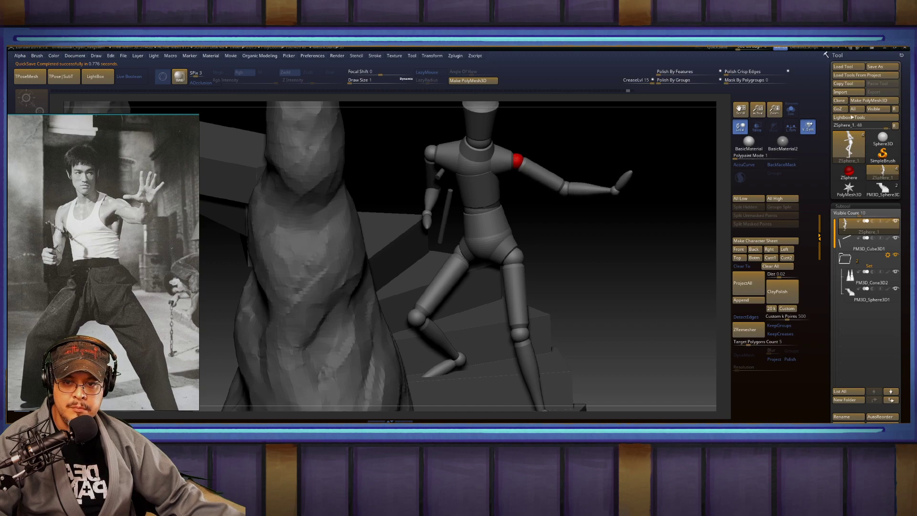
pyautogui.hotkey('ctrl', 'z')
pyautogui.click(563, 188)
pyautogui.hotkey('ctrl', 'z')
pyautogui.click(521, 158)
pyautogui.click(612, 191)
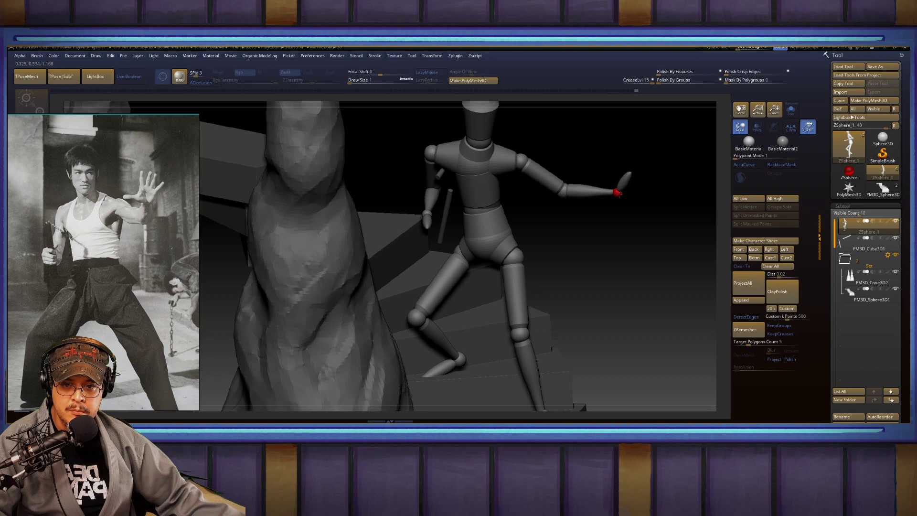
pyautogui.click(565, 192)
pyautogui.moveTo(616, 135); pyautogui.dragTo(592, 132)
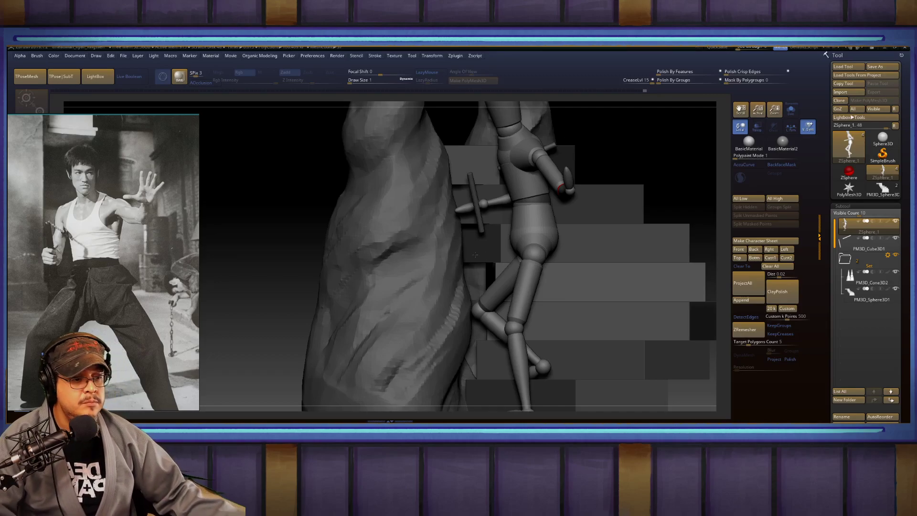
pyautogui.press('f')
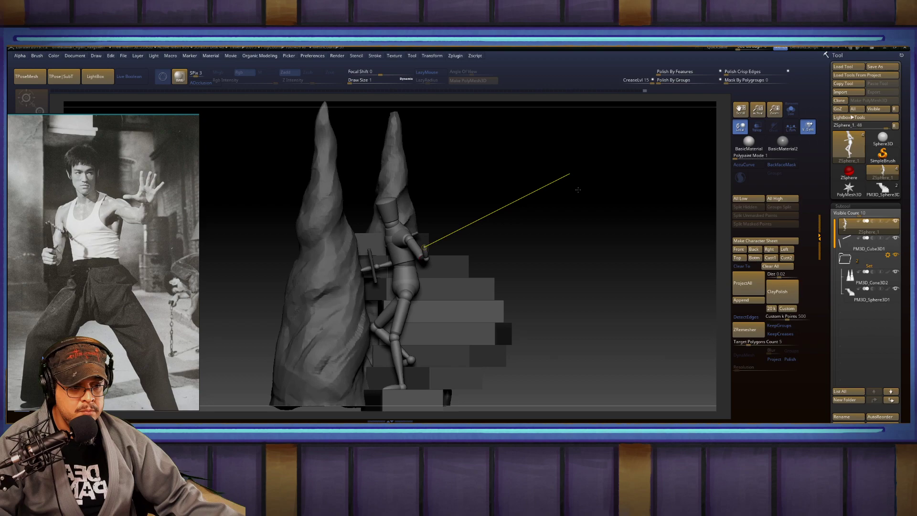
# Step: Select the stick and move it about 0.07 in the side view to bring it closer to the holding hand
pyautogui.press('q')
pyautogui.moveTo(545, 192)
pyautogui.keyDown('alt'); pyautogui.mouseDown()
pyautogui.moveTo(503, 190)
pyautogui.moveTo(563, 203)
pyautogui.moveTo(497, 183)
pyautogui.moveTo(523, 188)
pyautogui.mouseUp(); pyautogui.keyUp('alt')
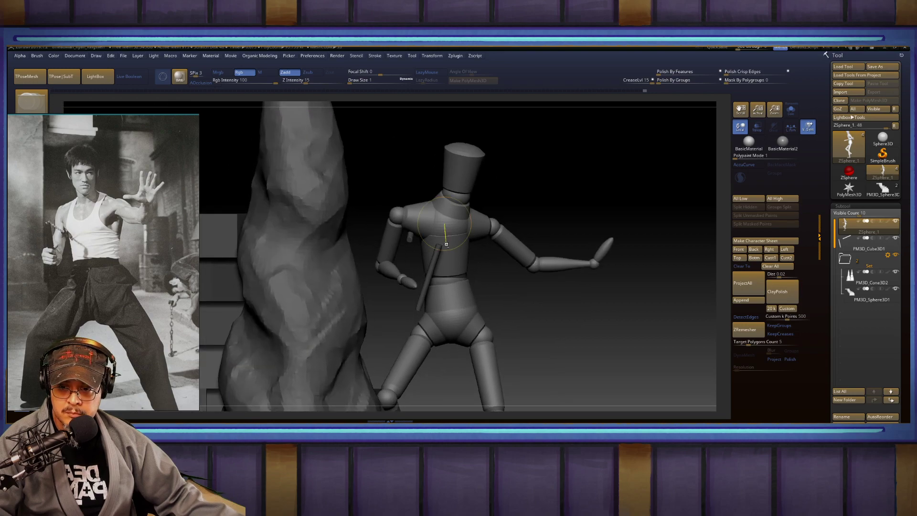
pyautogui.press('w')
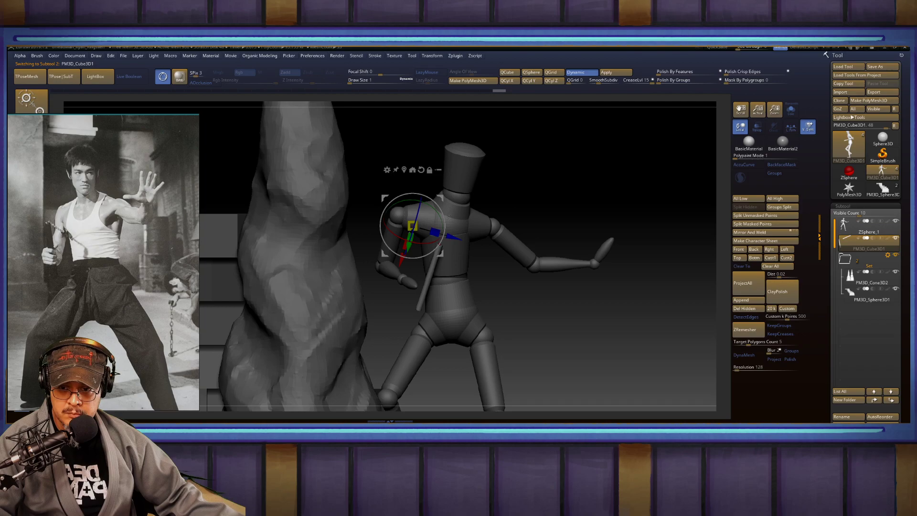
pyautogui.press('q')
pyautogui.moveTo(563, 175); pyautogui.dragTo(525, 169)
pyautogui.press('w')
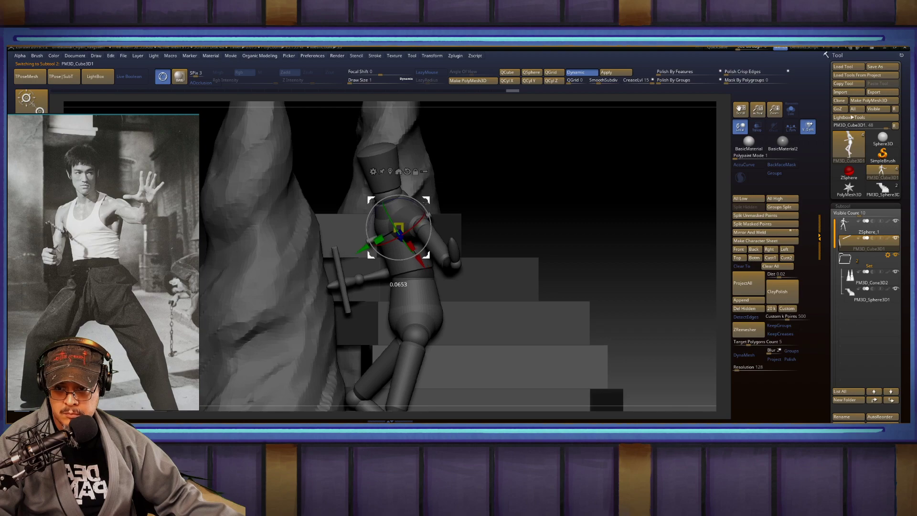
# Step: Rotate the stick about -10.4 degrees in the front view and check its fit in the hand from the side
pyautogui.press('q')
pyautogui.moveTo(522, 180); pyautogui.dragTo(542, 182)
pyautogui.press('w')
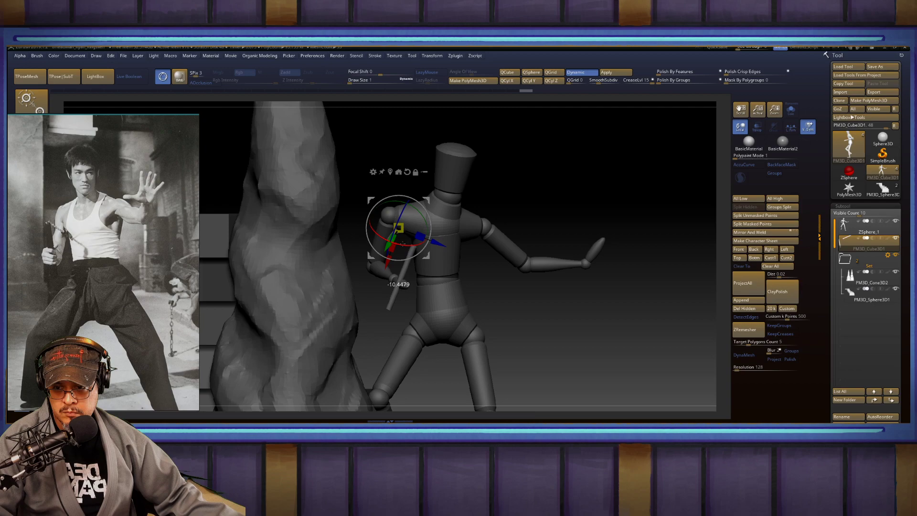
pyautogui.press('q')
pyautogui.moveTo(537, 178)
pyautogui.mouseDown(button='right')
pyautogui.moveTo(471, 171)
pyautogui.moveTo(543, 174)
pyautogui.moveTo(567, 193)
pyautogui.moveTo(590, 102)
pyautogui.moveTo(574, 189)
pyautogui.mouseUp(button='right')
pyautogui.moveTo(573, 188)
pyautogui.mouseDown()
pyautogui.moveTo(530, 186)
pyautogui.moveTo(568, 184)
pyautogui.mouseUp()
pyautogui.keyDown('ctrl'); pyautogui.moveTo(563, 181); pyautogui.dragTo(579, 198, button='right'); pyautogui.keyUp('ctrl')
pyautogui.moveTo(574, 205)
pyautogui.mouseDown()
pyautogui.moveTo(566, 180)
pyautogui.moveTo(581, 213)
pyautogui.moveTo(591, 200)
pyautogui.mouseUp()
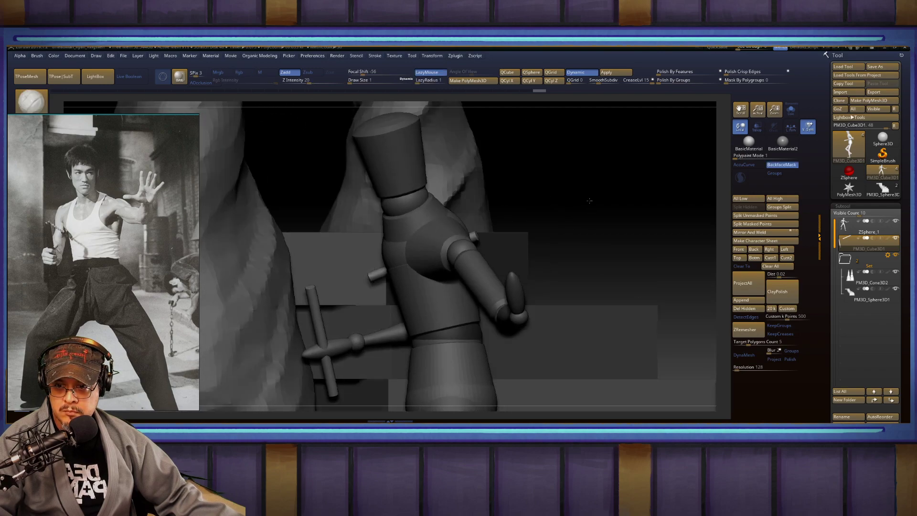
# Step: Examine the mannequin's pose and the stick in its hand from several angles against the reference photo
pyautogui.press('f')
pyautogui.press('f')
pyautogui.keyDown('ctrl'); pyautogui.moveTo(540, 197); pyautogui.dragTo(565, 201, button='right'); pyautogui.keyUp('ctrl')
pyautogui.moveTo(551, 185); pyautogui.dragTo(583, 188)
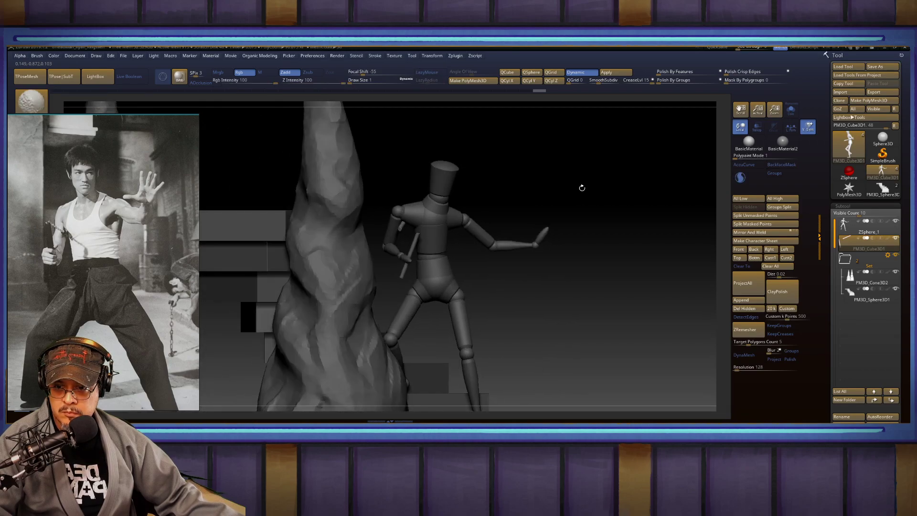
pyautogui.keyDown('alt'); pyautogui.moveTo(626, 209); pyautogui.dragTo(616, 162); pyautogui.keyUp('alt')
pyautogui.keyDown('ctrl'); pyautogui.moveTo(504, 247); pyautogui.dragTo(514, 233, button='right'); pyautogui.keyUp('ctrl')
pyautogui.moveTo(504, 246)
pyautogui.keyDown('alt'); pyautogui.mouseDown()
pyautogui.moveTo(517, 289)
pyautogui.moveTo(474, 254)
pyautogui.moveTo(496, 254)
pyautogui.mouseUp(); pyautogui.keyUp('alt')
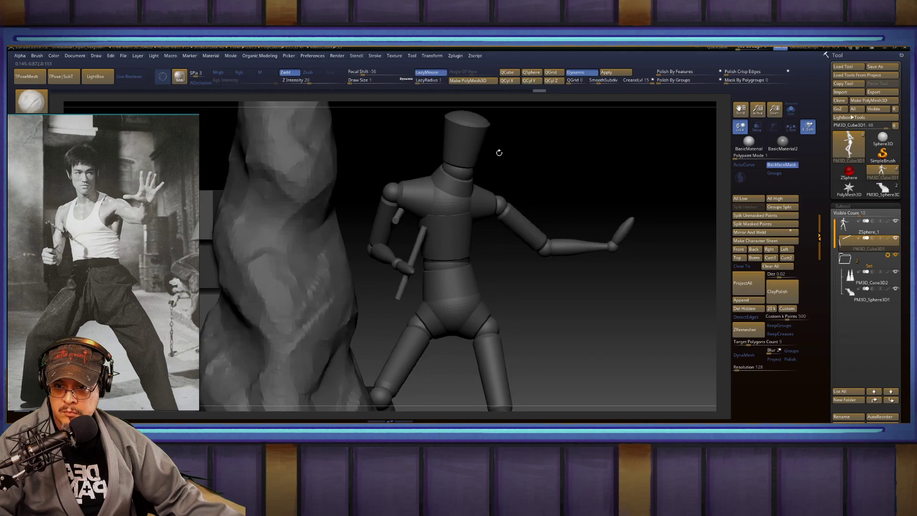
pyautogui.keyDown('alt'); pyautogui.moveTo(519, 127); pyautogui.dragTo(538, 189); pyautogui.keyUp('alt')
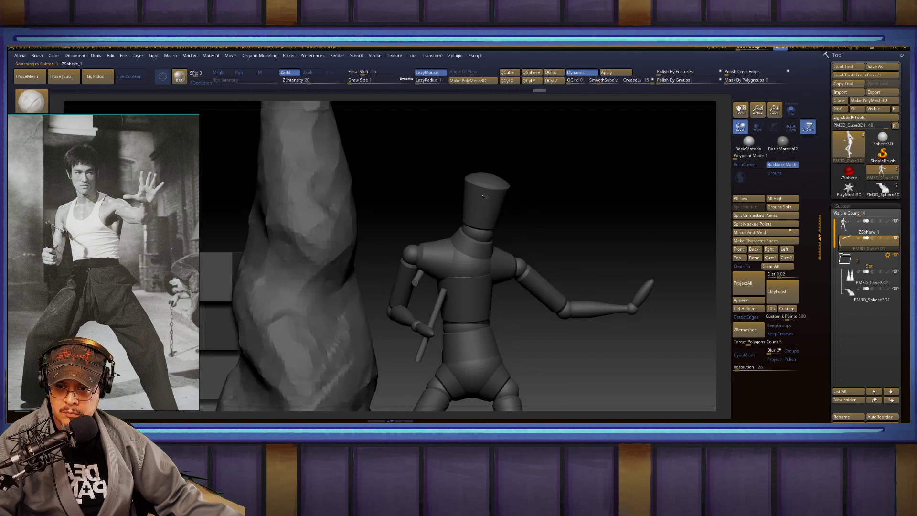
pyautogui.keyDown('alt'); pyautogui.click(490, 193); pyautogui.keyUp('alt')
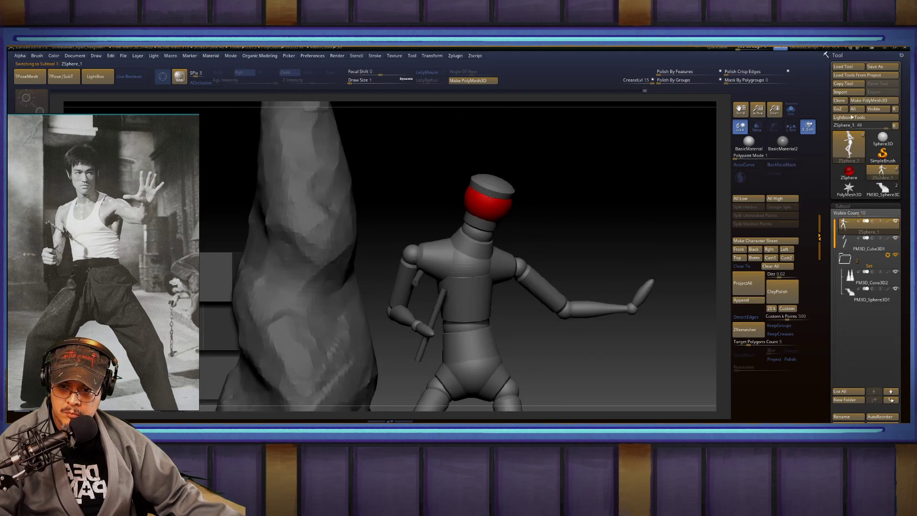
pyautogui.moveTo(522, 197)
pyautogui.mouseDown()
pyautogui.moveTo(562, 195)
pyautogui.moveTo(516, 189)
pyautogui.mouseUp()
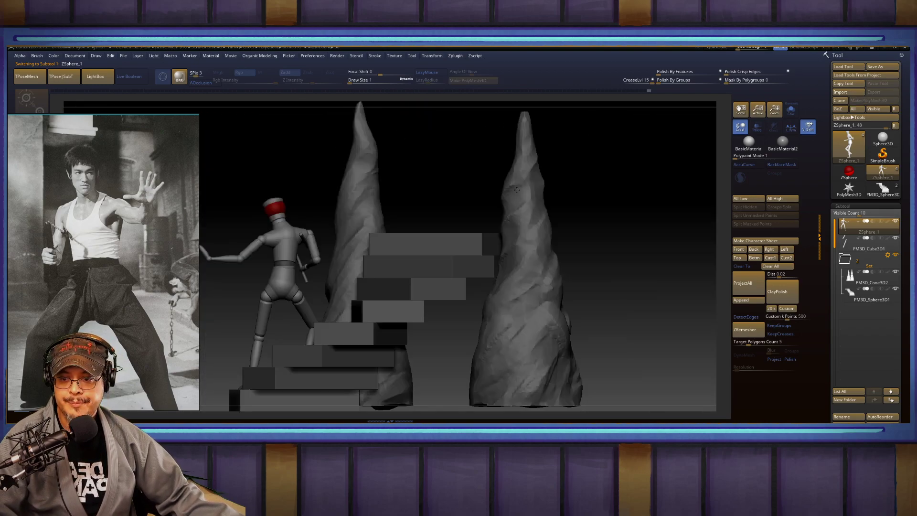
pyautogui.moveTo(608, 191)
pyautogui.mouseDown()
pyautogui.moveTo(621, 186)
pyautogui.moveTo(594, 170)
pyautogui.moveTo(604, 199)
pyautogui.moveTo(637, 151)
pyautogui.mouseUp()
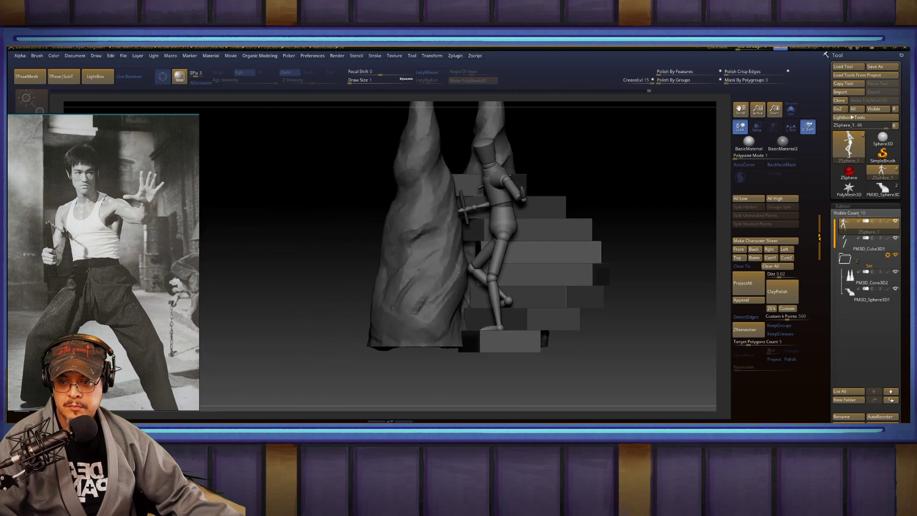
# Step: Select the two rock spires and reposition the transform gizmo at the base of the spire nearest the mannequin
pyautogui.keyDown('alt'); pyautogui.click(396, 308); pyautogui.keyUp('alt')
pyautogui.press('w')
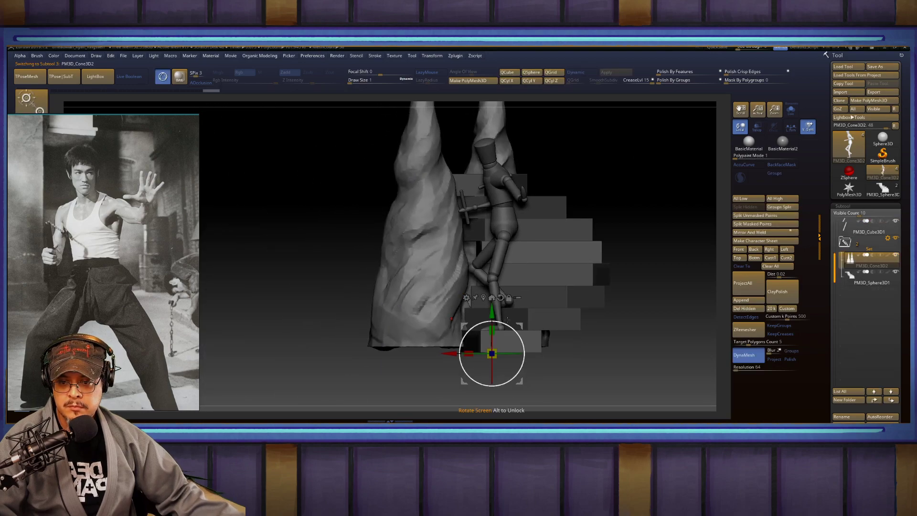
pyautogui.keyDown('alt'); pyautogui.moveTo(520, 324); pyautogui.dragTo(443, 316); pyautogui.keyUp('alt')
pyautogui.moveTo(480, 378); pyautogui.dragTo(470, 279)
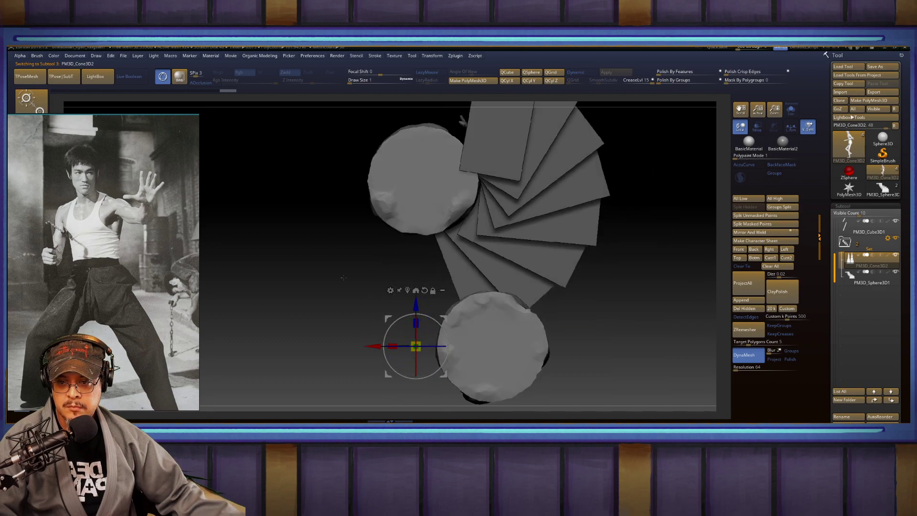
pyautogui.keyDown('alt'); pyautogui.moveTo(363, 267); pyautogui.dragTo(379, 320); pyautogui.keyUp('alt')
pyautogui.keyDown('alt'); pyautogui.moveTo(432, 398); pyautogui.dragTo(620, 291); pyautogui.keyUp('alt')
pyautogui.keyDown('alt'); pyautogui.moveTo(667, 187); pyautogui.dragTo(598, 317); pyautogui.keyUp('alt')
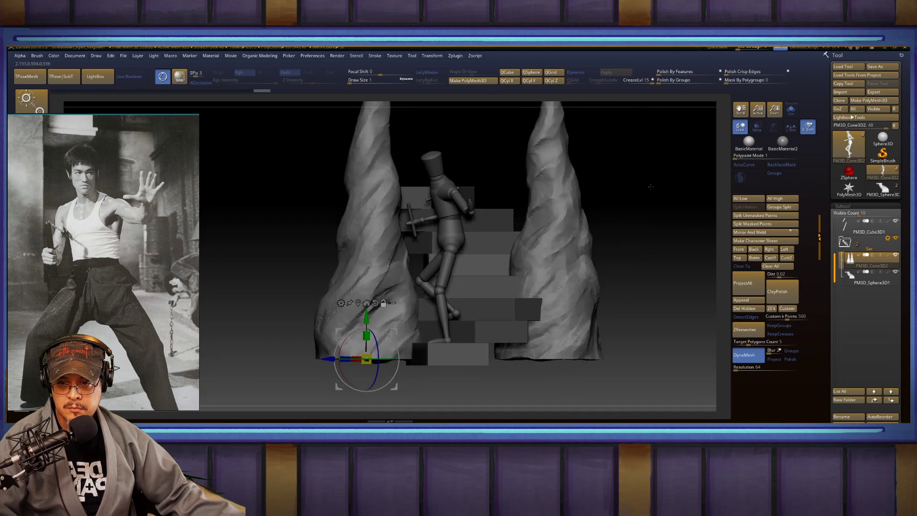
# Step: Try to rotate and shift the rock spires around the staircase, checking their bases from below, and undo the changes
pyautogui.keyDown('alt'); pyautogui.moveTo(651, 189); pyautogui.dragTo(657, 210); pyautogui.keyUp('alt')
pyautogui.moveTo(392, 381); pyautogui.dragTo(375, 382)
pyautogui.hotkey('ctrl', 'z')
pyautogui.moveTo(634, 283); pyautogui.dragTo(632, 248)
pyautogui.keyDown('alt'); pyautogui.moveTo(632, 255); pyautogui.dragTo(661, 170); pyautogui.keyUp('alt')
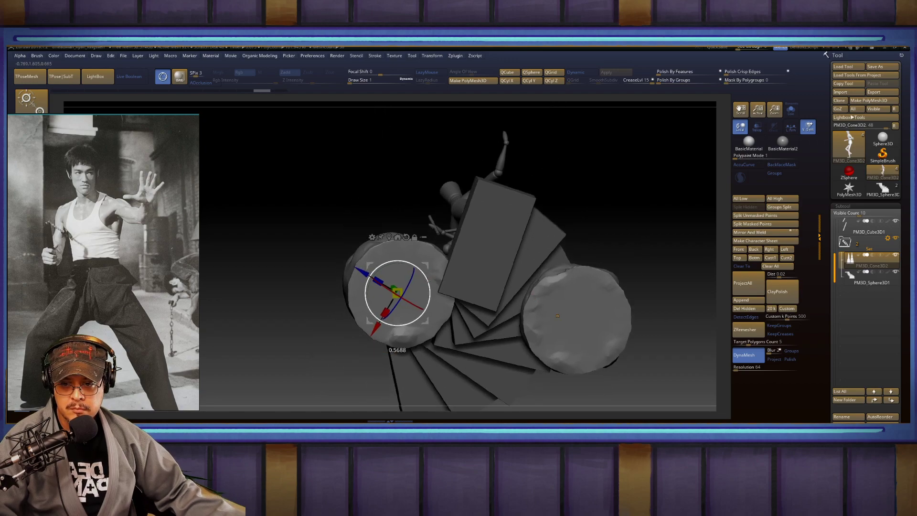
pyautogui.moveTo(430, 281); pyautogui.dragTo(422, 269)
pyautogui.moveTo(655, 167); pyautogui.dragTo(664, 292)
pyautogui.hotkey('ctrl', 'z')
pyautogui.hotkey('ctrl', 'z')
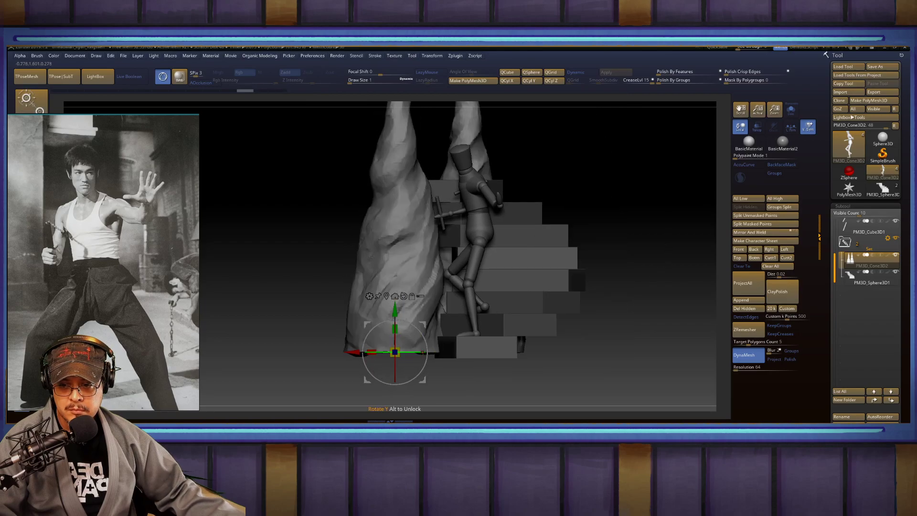
# Step: Rotate the rock spires about 71 degrees around the vertical axis so they flank the staircase, and fine-tune their placement
pyautogui.moveTo(414, 352); pyautogui.dragTo(371, 357)
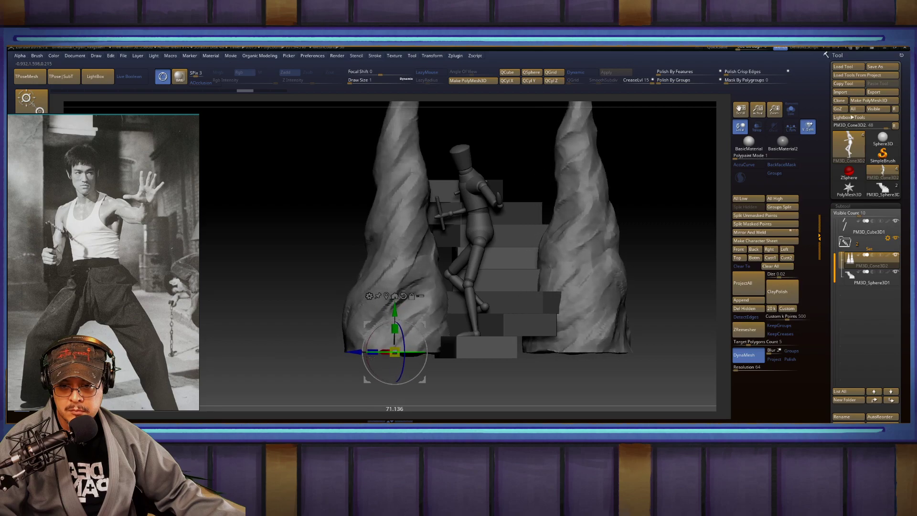
pyautogui.press('q')
pyautogui.moveTo(669, 225)
pyautogui.keyDown('alt'); pyautogui.mouseDown()
pyautogui.moveTo(616, 219)
pyautogui.moveTo(590, 232)
pyautogui.moveTo(621, 258)
pyautogui.moveTo(641, 254)
pyautogui.moveTo(647, 282)
pyautogui.moveTo(654, 236)
pyautogui.moveTo(645, 261)
pyautogui.mouseUp(); pyautogui.keyUp('alt')
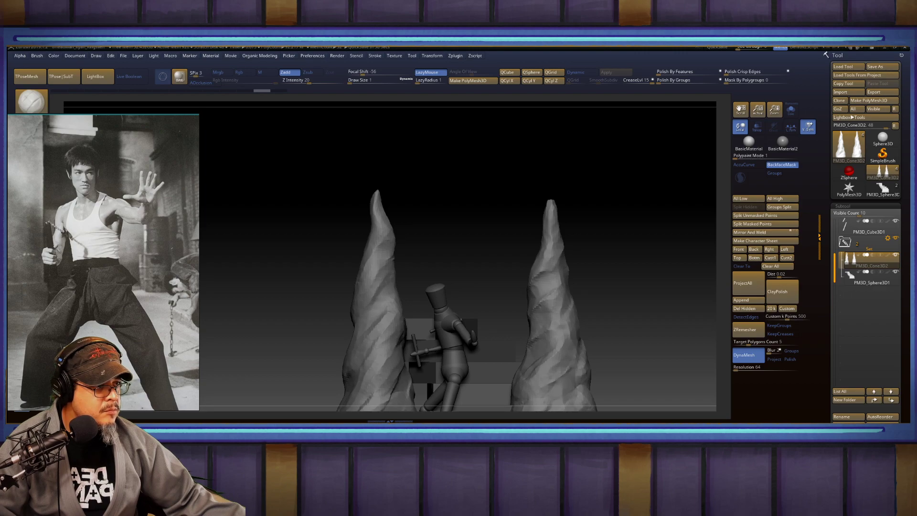
pyautogui.moveTo(473, 205)
pyautogui.mouseDown()
pyautogui.moveTo(457, 223)
pyautogui.moveTo(467, 235)
pyautogui.moveTo(446, 141)
pyautogui.moveTo(439, 149)
pyautogui.moveTo(485, 175)
pyautogui.mouseUp()
pyautogui.press('w')
pyautogui.keyDown('alt'); pyautogui.moveTo(543, 243); pyautogui.dragTo(555, 183); pyautogui.keyUp('alt')
pyautogui.moveTo(324, 325)
pyautogui.mouseDown()
pyautogui.moveTo(337, 326)
pyautogui.moveTo(307, 326)
pyautogui.mouseUp()
pyautogui.press('q')
pyautogui.moveTo(543, 200)
pyautogui.keyDown('alt'); pyautogui.mouseDown()
pyautogui.moveTo(545, 246)
pyautogui.moveTo(596, 230)
pyautogui.moveTo(560, 232)
pyautogui.moveTo(593, 232)
pyautogui.moveTo(566, 234)
pyautogui.moveTo(562, 261)
pyautogui.moveTo(487, 262)
pyautogui.moveTo(579, 265)
pyautogui.moveTo(583, 219)
pyautogui.moveTo(630, 164)
pyautogui.moveTo(607, 181)
pyautogui.moveTo(549, 170)
pyautogui.mouseUp(); pyautogui.keyUp('alt')
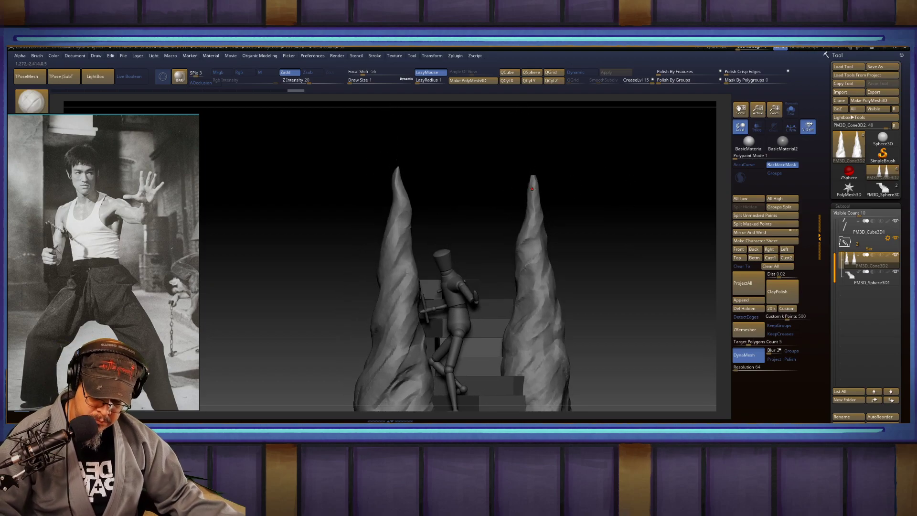
# Step: Choose the Move brush with a draw size of 517 and make the spires symmetrical with Mirror And Weld
pyautogui.press('b')
pyautogui.press('m')
pyautogui.press('v')
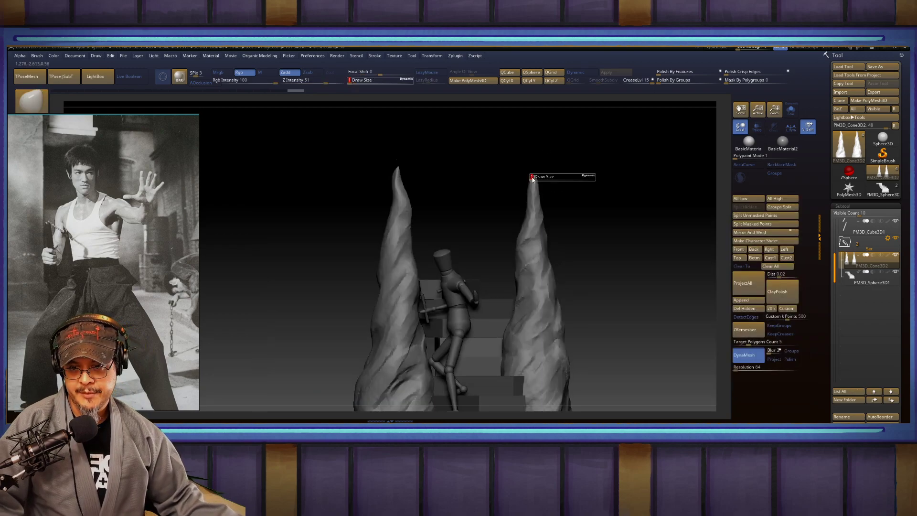
pyautogui.moveTo(550, 181)
pyautogui.mouseDown()
pyautogui.moveTo(597, 180)
pyautogui.moveTo(542, 213)
pyautogui.mouseUp()
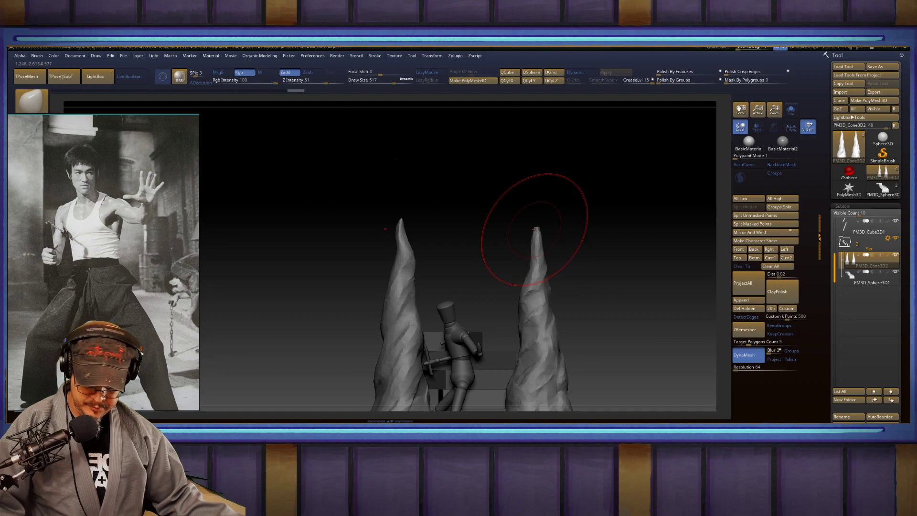
pyautogui.press('space')
pyautogui.click(520, 383)
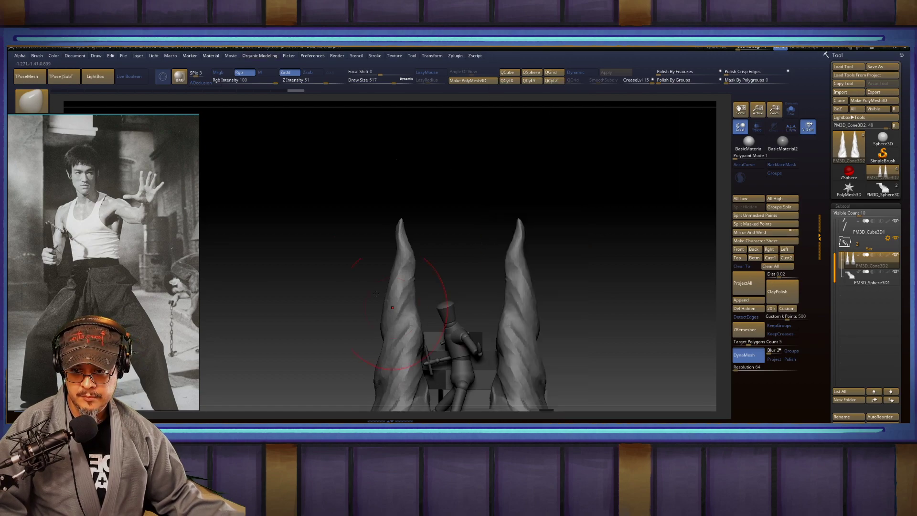
pyautogui.moveTo(636, 248)
pyautogui.keyDown('alt'); pyautogui.mouseDown()
pyautogui.moveTo(563, 295)
pyautogui.moveTo(598, 205)
pyautogui.moveTo(623, 219)
pyautogui.moveTo(616, 215)
pyautogui.mouseUp(); pyautogui.keyUp('alt')
# Step: Try to pull both spire tips into inward-curving horns with the SnakeHook brush, and undo the strokes
pyautogui.press('b')
pyautogui.press('m')
pyautogui.press('v')
pyautogui.press('b')
pyautogui.press('s')
pyautogui.press('h')
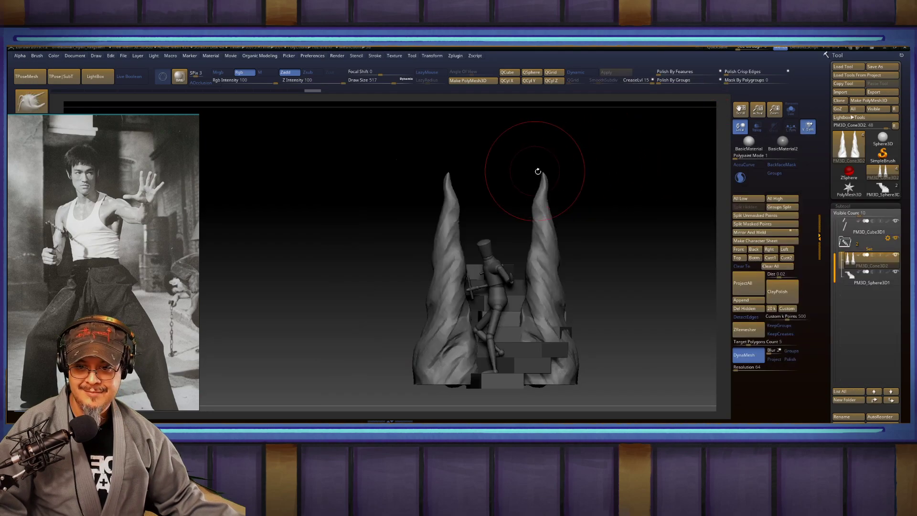
pyautogui.moveTo(541, 177)
pyautogui.mouseDown()
pyautogui.moveTo(591, 145)
pyautogui.moveTo(491, 143)
pyautogui.mouseUp()
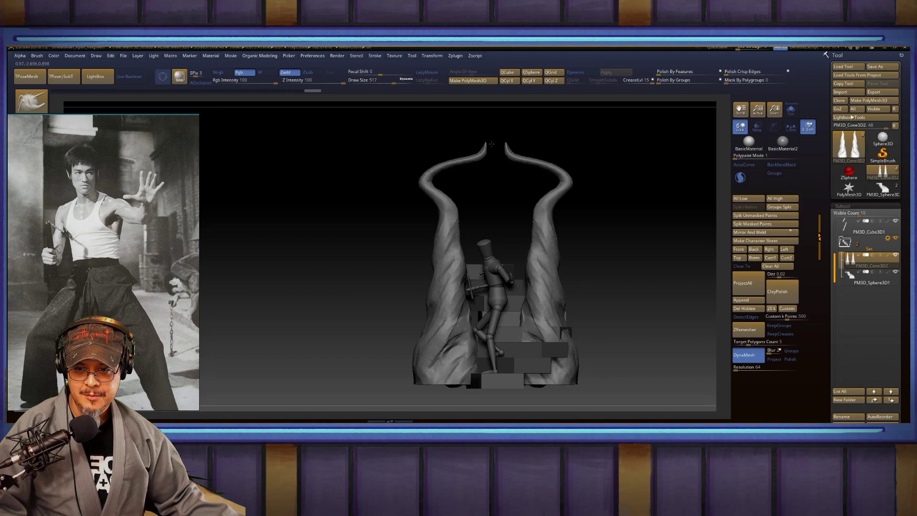
pyautogui.moveTo(635, 166)
pyautogui.mouseDown()
pyautogui.moveTo(634, 174)
pyautogui.moveTo(616, 168)
pyautogui.moveTo(609, 156)
pyautogui.mouseUp()
pyautogui.moveTo(523, 200)
pyautogui.mouseDown()
pyautogui.moveTo(616, 202)
pyautogui.moveTo(523, 201)
pyautogui.moveTo(548, 213)
pyautogui.mouseUp()
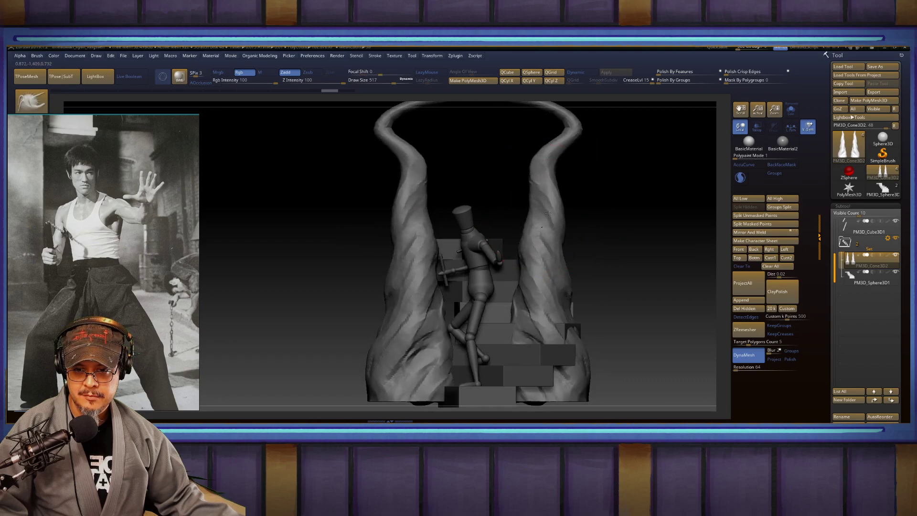
pyautogui.moveTo(633, 178)
pyautogui.mouseDown()
pyautogui.moveTo(507, 179)
pyautogui.moveTo(506, 147)
pyautogui.moveTo(620, 148)
pyautogui.moveTo(620, 124)
pyautogui.mouseUp()
pyautogui.keyDown('ctrl'); pyautogui.moveTo(631, 169); pyautogui.dragTo(623, 208); pyautogui.keyUp('ctrl')
pyautogui.hotkey('ctrl', 'z')
pyautogui.hotkey('ctrl', 'z')
pyautogui.hotkey('ctrl', 'z')
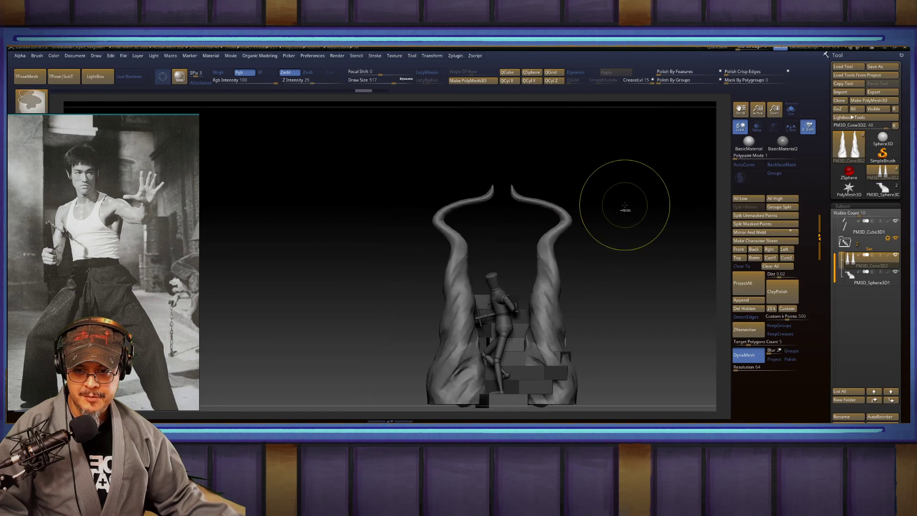
# Step: Pull one spire's tip across the gap with the SnakeHook brush and use Mirror And Weld to form an arch
pyautogui.moveTo(638, 246)
pyautogui.keyDown('alt'); pyautogui.mouseDown()
pyautogui.moveTo(624, 201)
pyautogui.moveTo(643, 245)
pyautogui.mouseUp(); pyautogui.keyUp('alt')
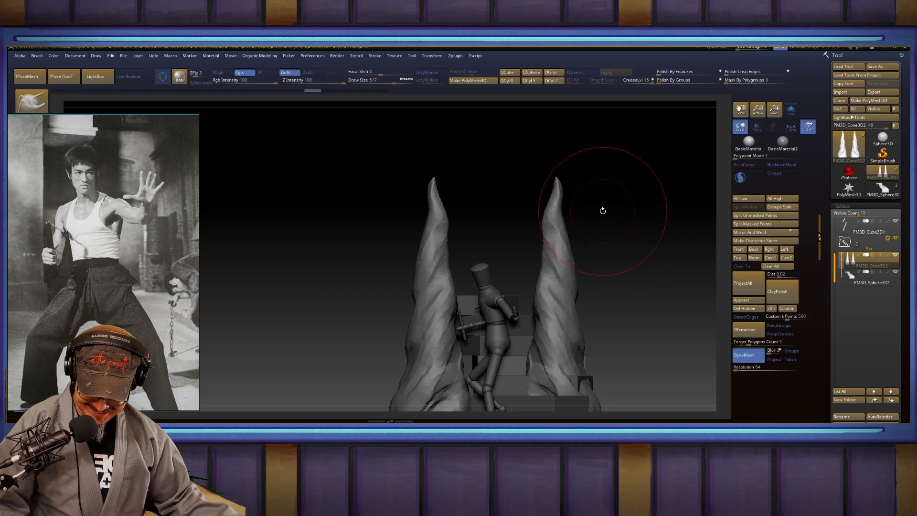
pyautogui.press('b')
pyautogui.press('s')
pyautogui.press('h')
pyautogui.moveTo(432, 175)
pyautogui.mouseDown()
pyautogui.moveTo(495, 134)
pyautogui.moveTo(554, 159)
pyautogui.mouseUp()
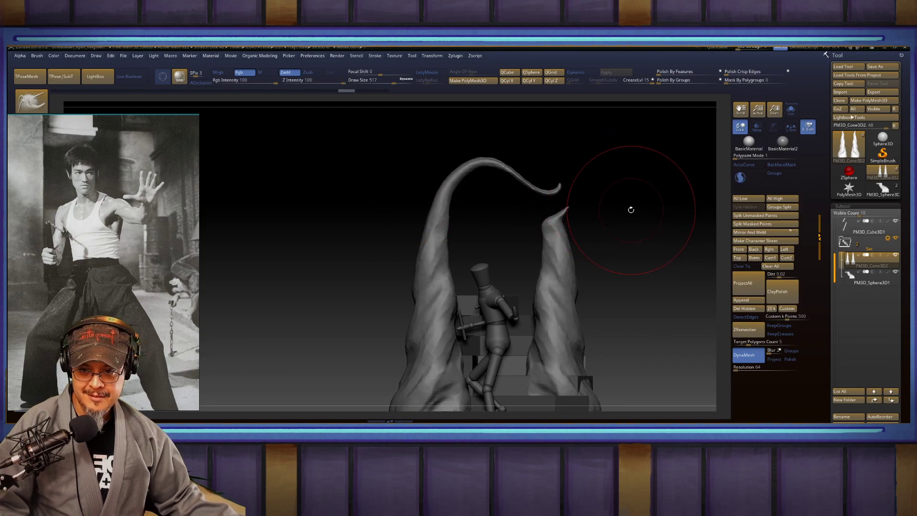
pyautogui.press('space')
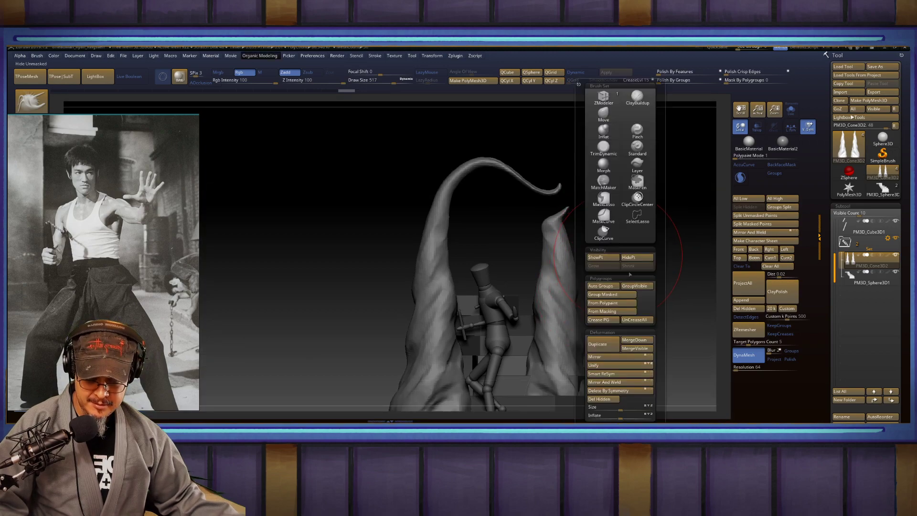
pyautogui.click(607, 384)
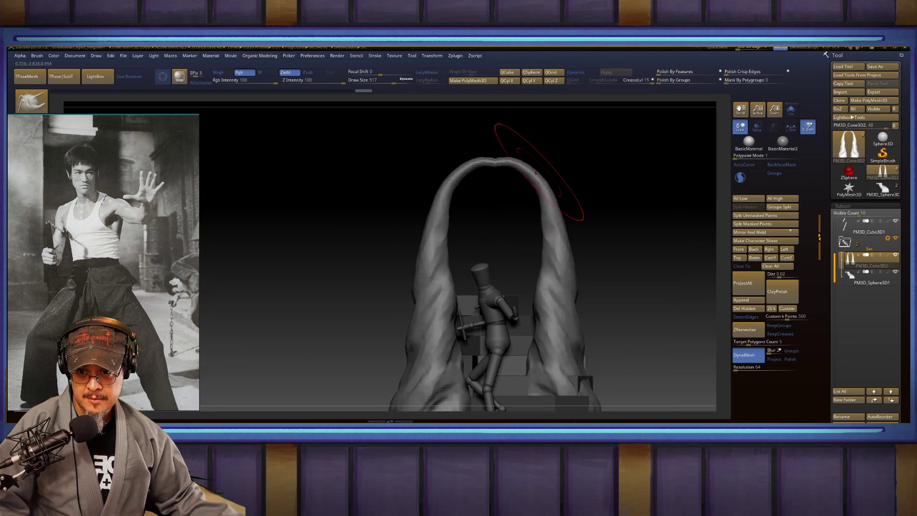
# Step: Thicken the thin join at the crown of the rock arch with the Inflate brush, front and back
pyautogui.press('b')
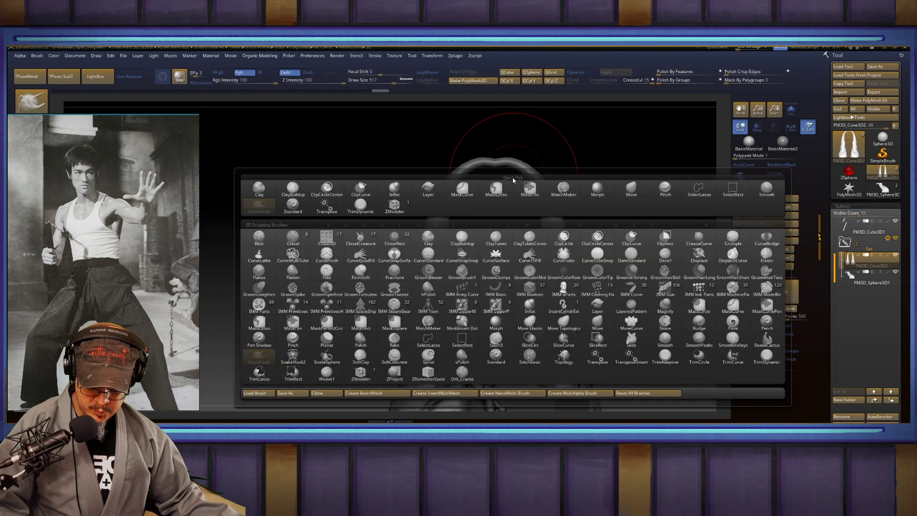
pyautogui.press('i')
pyautogui.press('n')
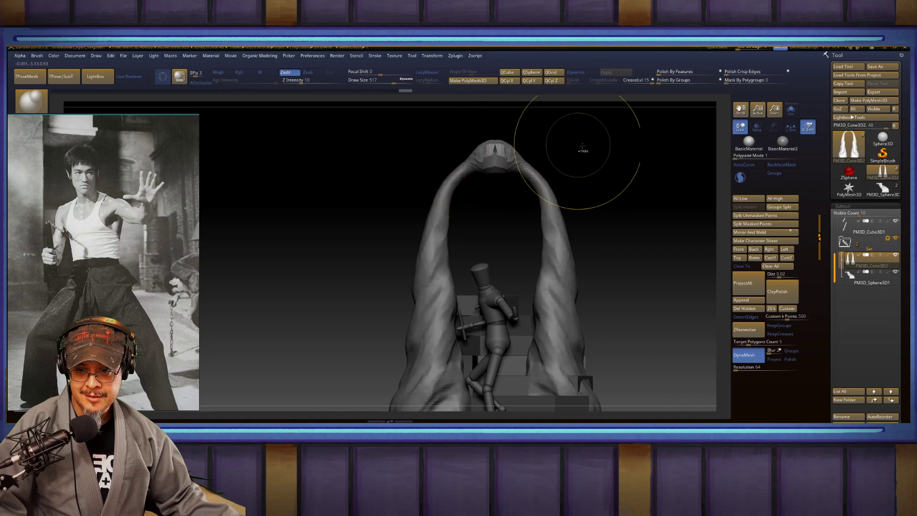
pyautogui.moveTo(594, 152)
pyautogui.mouseDown()
pyautogui.moveTo(560, 150)
pyautogui.moveTo(575, 195)
pyautogui.mouseUp()
pyautogui.moveTo(580, 209); pyautogui.dragTo(512, 213)
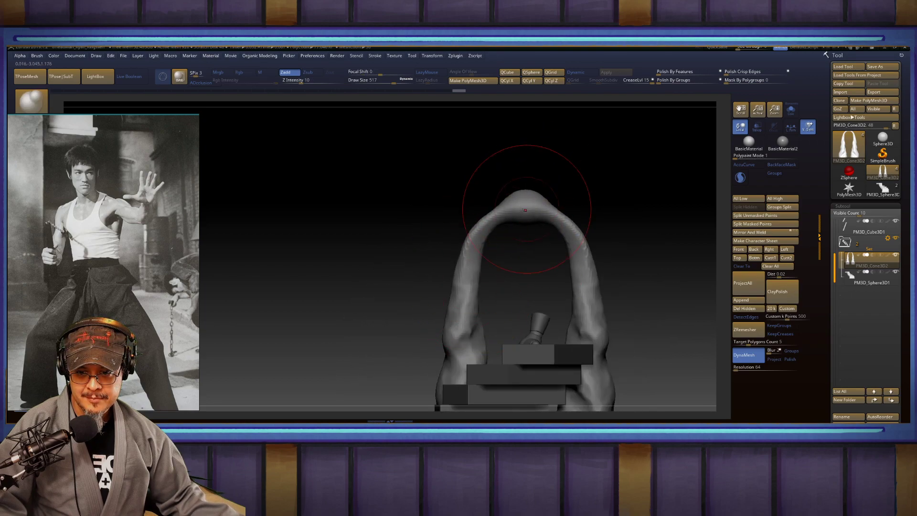
pyautogui.moveTo(599, 207); pyautogui.dragTo(536, 189)
pyautogui.moveTo(592, 243)
pyautogui.keyDown('alt'); pyautogui.mouseDown()
pyautogui.moveTo(587, 167)
pyautogui.moveTo(549, 162)
pyautogui.moveTo(583, 224)
pyautogui.mouseUp(); pyautogui.keyUp('alt')
# Step: Update the arch's DynaMesh and flatten its crown and upper sides with the TrimDynamic brush
pyautogui.press('w')
pyautogui.keyDown('alt'); pyautogui.moveTo(438, 344); pyautogui.dragTo(428, 278, button='right'); pyautogui.keyUp('alt')
pyautogui.moveTo(425, 286)
pyautogui.mouseDown()
pyautogui.moveTo(424, 302)
pyautogui.moveTo(422, 285)
pyautogui.mouseUp()
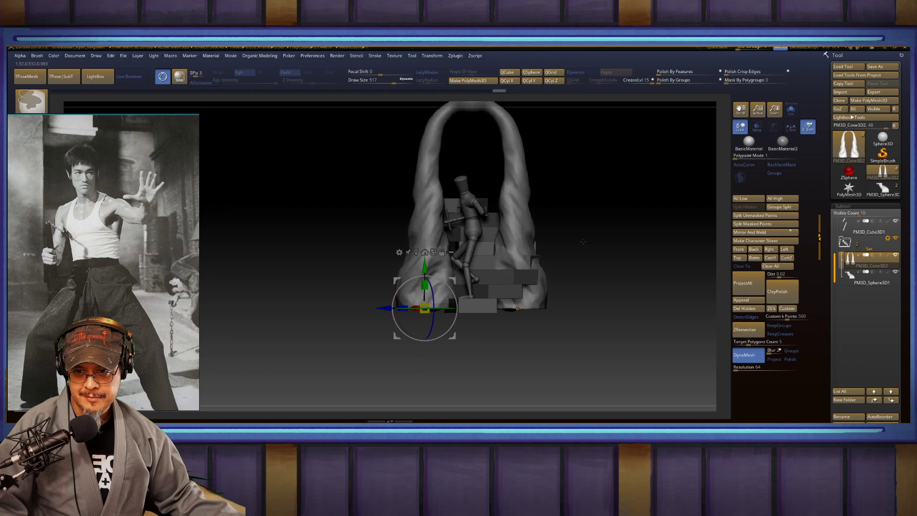
pyautogui.keyDown('ctrl'); pyautogui.moveTo(583, 244); pyautogui.dragTo(594, 263); pyautogui.keyUp('ctrl')
pyautogui.press('q')
pyautogui.press('b')
pyautogui.press('d')
pyautogui.moveTo(600, 207)
pyautogui.mouseDown()
pyautogui.moveTo(629, 209)
pyautogui.moveTo(623, 253)
pyautogui.mouseUp()
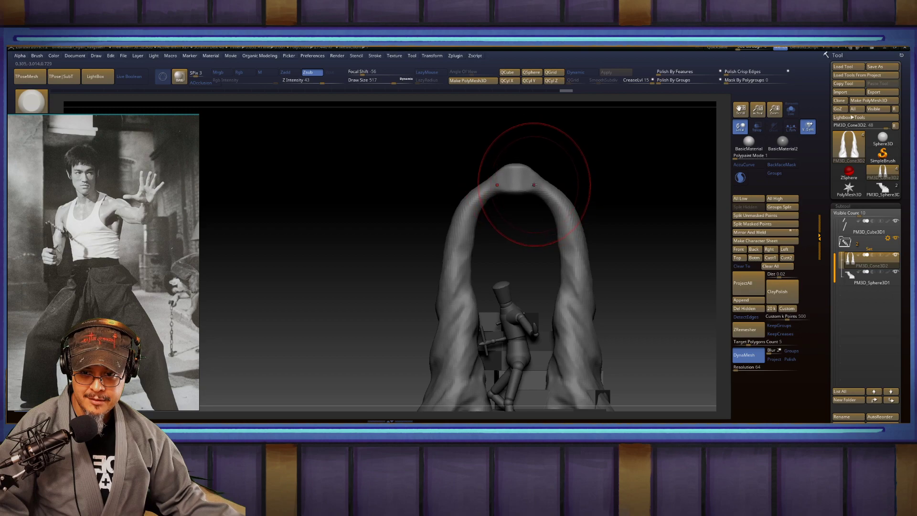
pyautogui.moveTo(592, 172); pyautogui.dragTo(542, 181)
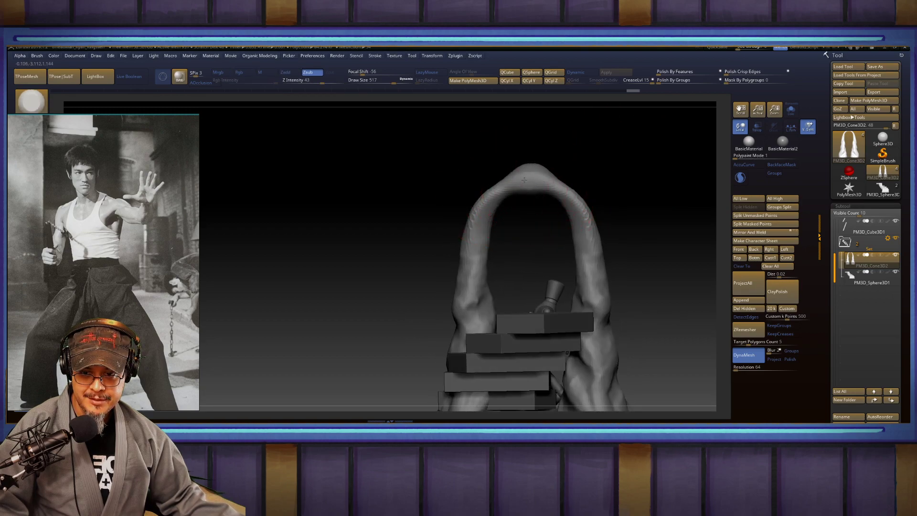
# Step: Reshape the arch's crown with the Move brush at draw size 239, pulling its underside down, and update the DynaMesh
pyautogui.moveTo(380, 242); pyautogui.dragTo(621, 157)
pyautogui.press('b')
pyautogui.press('m')
pyautogui.press('v')
pyautogui.press('s')
pyautogui.moveTo(493, 184)
pyautogui.mouseDown()
pyautogui.moveTo(468, 185)
pyautogui.moveTo(490, 216)
pyautogui.mouseUp()
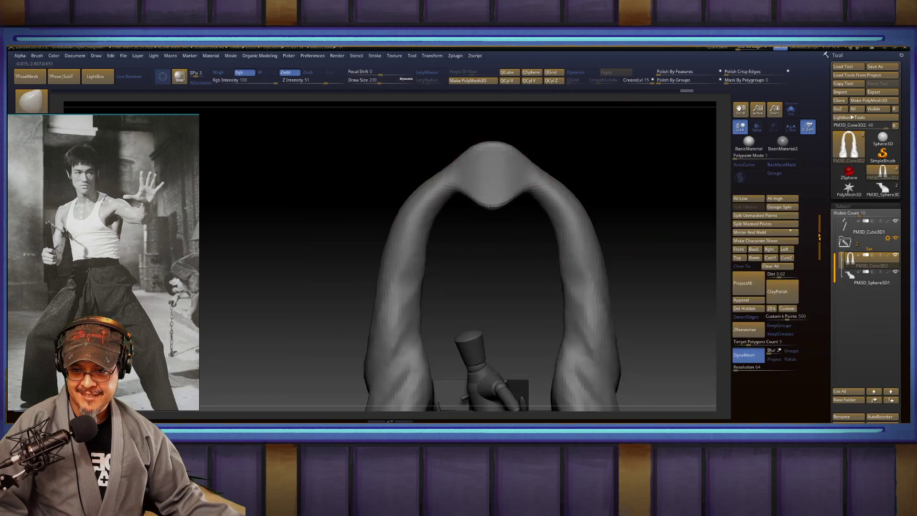
pyautogui.moveTo(561, 114)
pyautogui.keyDown('ctrl'); pyautogui.mouseDown()
pyautogui.moveTo(613, 136)
pyautogui.moveTo(598, 151)
pyautogui.moveTo(611, 212)
pyautogui.moveTo(618, 175)
pyautogui.moveTo(608, 172)
pyautogui.moveTo(607, 154)
pyautogui.moveTo(603, 225)
pyautogui.mouseUp(); pyautogui.keyUp('ctrl')
# Step: Enable AccuCurve and pull two pairs of spikes from the arch's outer sides and a pointed peak with the SnakeHook brush
pyautogui.press('b')
pyautogui.press('s')
pyautogui.press('h')
pyautogui.moveTo(560, 186); pyautogui.dragTo(585, 174)
pyautogui.hotkey('ctrl', 'z')
pyautogui.click(748, 165)
pyautogui.moveTo(668, 172); pyautogui.dragTo(642, 166)
pyautogui.moveTo(568, 200); pyautogui.dragTo(586, 181)
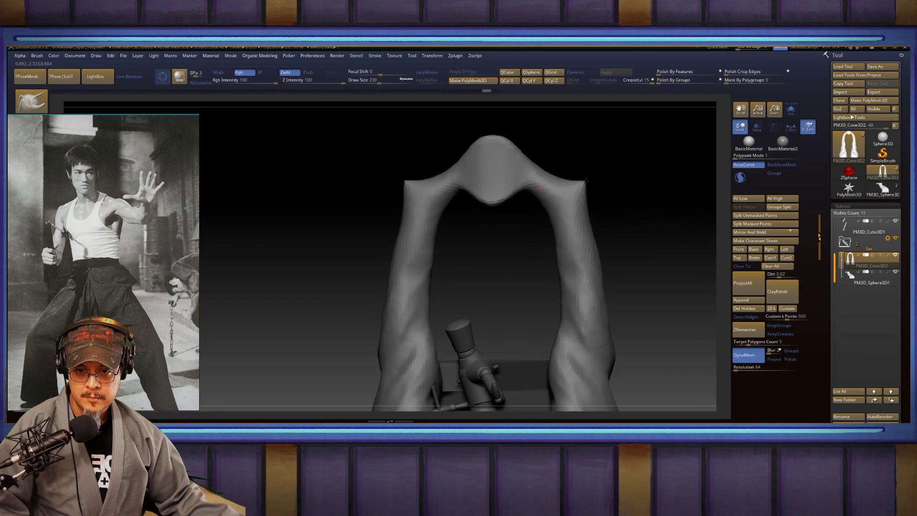
pyautogui.moveTo(598, 254); pyautogui.dragTo(614, 244)
pyautogui.moveTo(658, 276)
pyautogui.keyDown('alt'); pyautogui.mouseDown()
pyautogui.moveTo(655, 180)
pyautogui.moveTo(667, 188)
pyautogui.moveTo(659, 292)
pyautogui.mouseUp(); pyautogui.keyUp('alt')
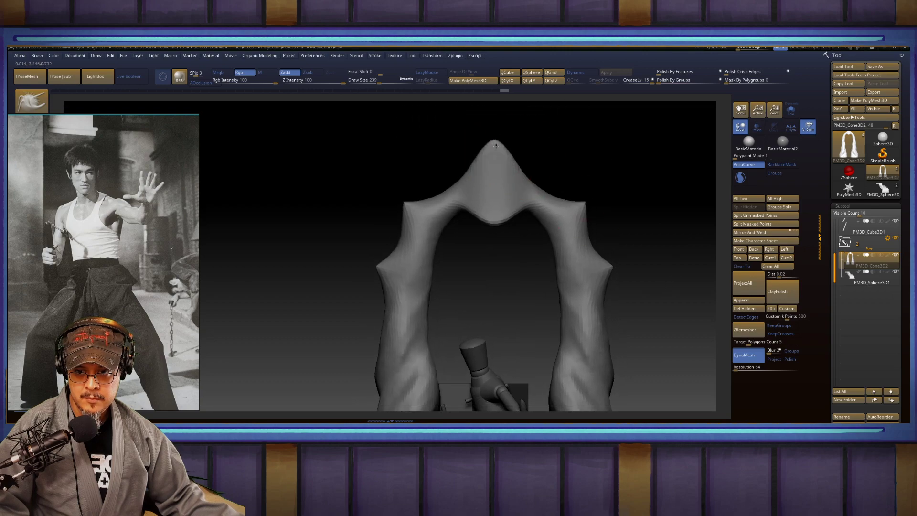
# Step: Centre the transform gizmo on the rock arch and stretch the arch sideways by a factor of about 1.18
pyautogui.keyDown('alt'); pyautogui.moveTo(626, 144); pyautogui.dragTo(549, 139); pyautogui.keyUp('alt')
pyautogui.keyDown('alt'); pyautogui.moveTo(558, 209); pyautogui.dragTo(571, 113); pyautogui.keyUp('alt')
pyautogui.keyDown('alt'); pyautogui.moveTo(593, 251); pyautogui.dragTo(624, 238); pyautogui.keyUp('alt')
pyautogui.press('w')
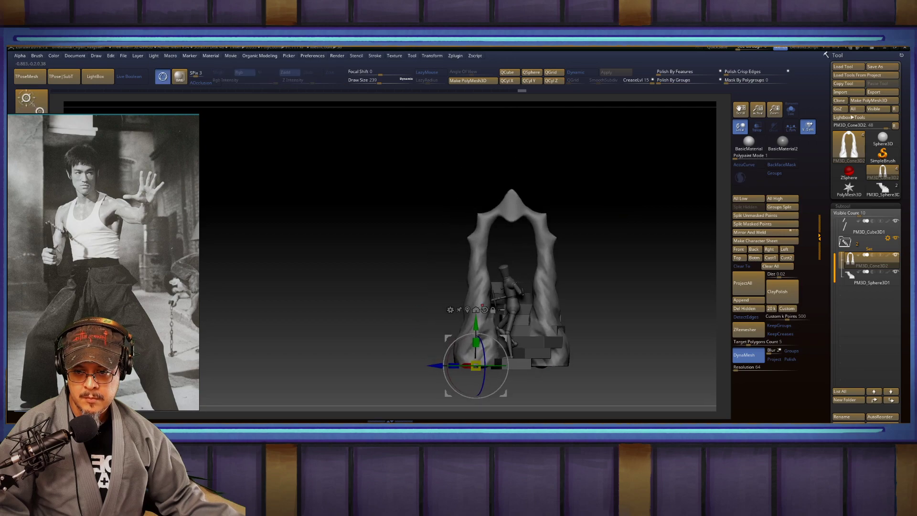
pyautogui.click(467, 310)
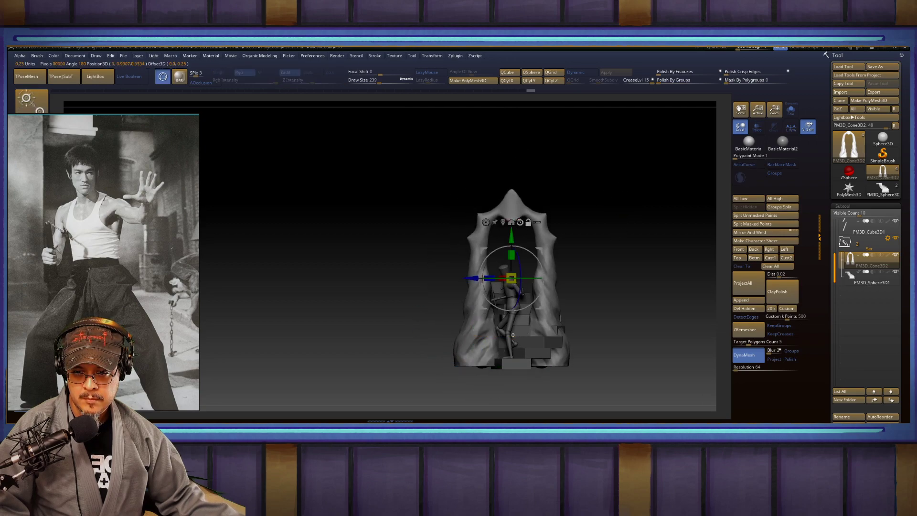
pyautogui.moveTo(486, 277); pyautogui.dragTo(476, 278)
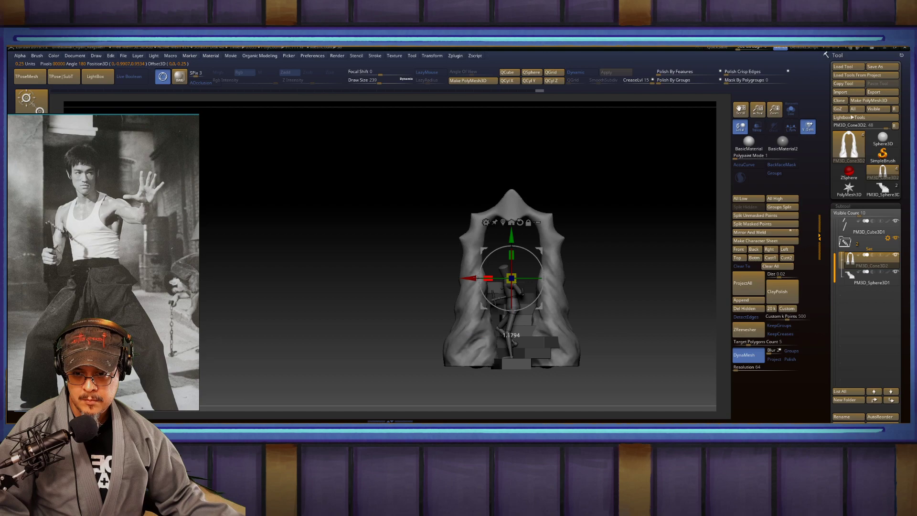
# Step: Cut the underside of the arch's feet flat with a horizontal ClipCurve and lower the arch slightly
pyautogui.moveTo(603, 210)
pyautogui.keyDown('alt'); pyautogui.mouseDown()
pyautogui.moveTo(636, 235)
pyautogui.moveTo(625, 271)
pyautogui.mouseUp(); pyautogui.keyUp('alt')
pyautogui.press('q')
pyautogui.keyDown('ctrl'); pyautogui.keyDown('shift'); pyautogui.moveTo(644, 305); pyautogui.dragTo(359, 376); pyautogui.keyUp('shift'); pyautogui.keyUp('ctrl')
pyautogui.keyDown('ctrl'); pyautogui.keyDown('shift'); pyautogui.click(582, 344); pyautogui.keyUp('shift'); pyautogui.keyUp('ctrl')
pyautogui.press('space')
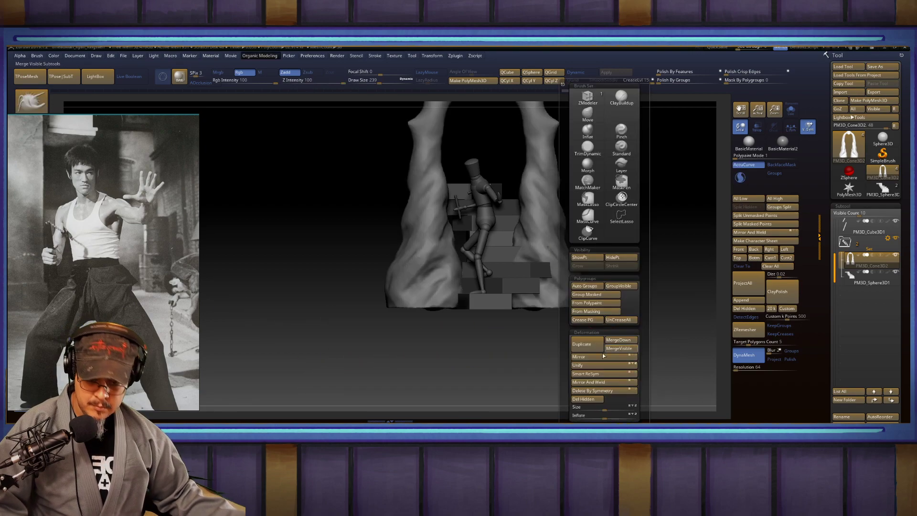
pyautogui.click(598, 232)
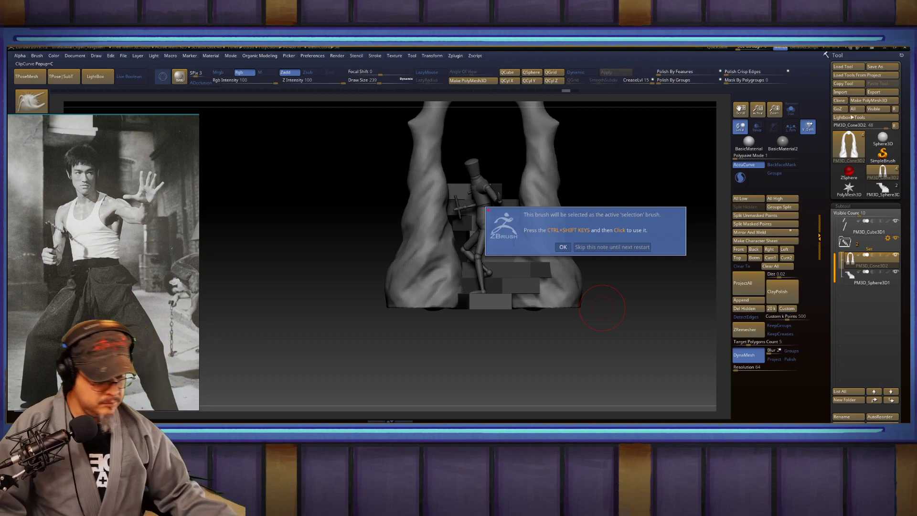
pyautogui.click(616, 247)
pyautogui.keyDown('ctrl'); pyautogui.keyDown('shift'); pyautogui.moveTo(637, 308); pyautogui.dragTo(310, 303); pyautogui.keyUp('shift'); pyautogui.keyUp('ctrl')
pyautogui.moveTo(638, 242); pyautogui.dragTo(640, 269)
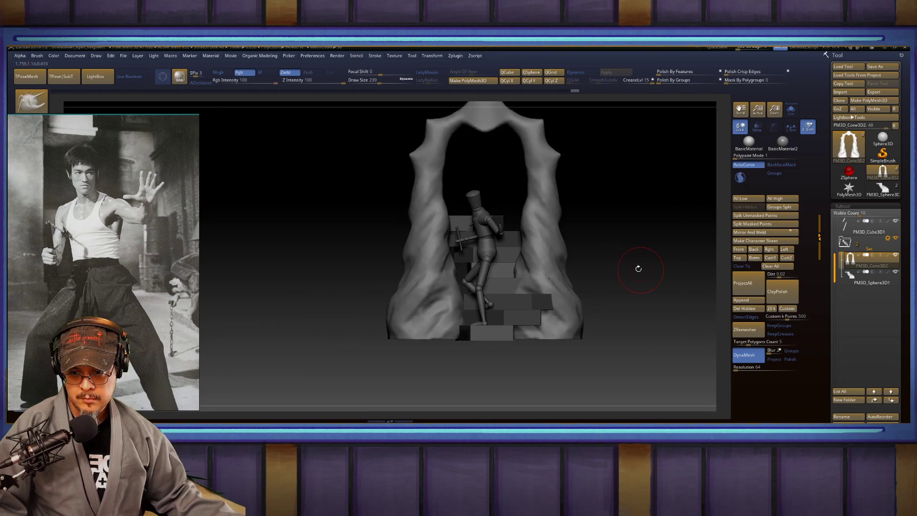
pyautogui.press('w')
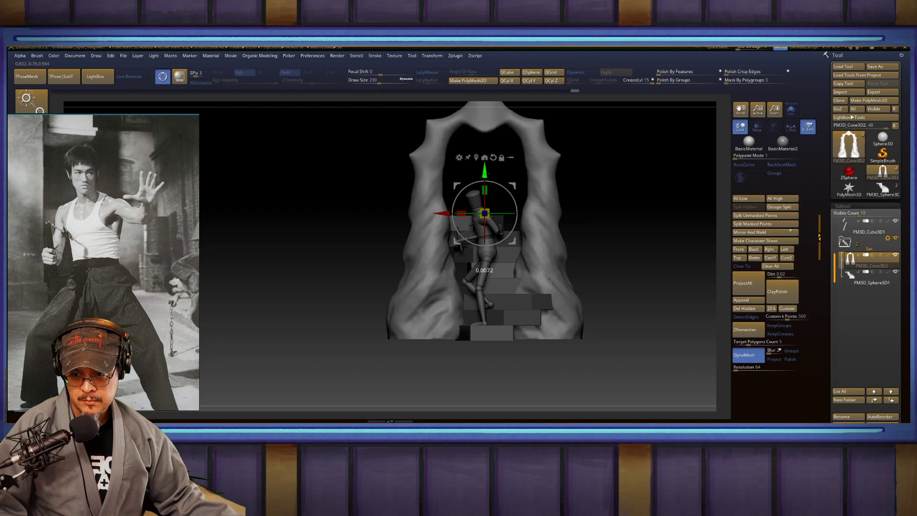
pyautogui.moveTo(485, 174); pyautogui.dragTo(485, 176)
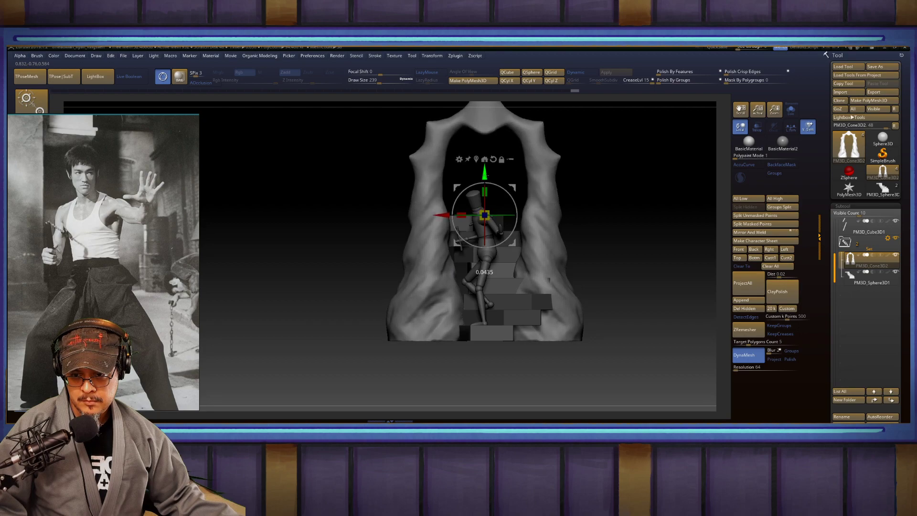
pyautogui.press('q')
# Step: Bend the arch into a sweeping S-curve in side view with the Move brush at draw size 1000
pyautogui.moveTo(610, 209)
pyautogui.keyDown('alt'); pyautogui.mouseDown()
pyautogui.moveTo(620, 236)
pyautogui.moveTo(577, 221)
pyautogui.moveTo(582, 235)
pyautogui.moveTo(608, 244)
pyautogui.moveTo(600, 202)
pyautogui.moveTo(608, 245)
pyautogui.moveTo(649, 233)
pyautogui.moveTo(634, 256)
pyautogui.moveTo(630, 249)
pyautogui.mouseUp(); pyautogui.keyUp('alt')
pyautogui.press('b')
pyautogui.press('m')
pyautogui.press('v')
pyautogui.moveTo(574, 169)
pyautogui.keyDown('alt'); pyautogui.mouseDown()
pyautogui.moveTo(529, 172)
pyautogui.moveTo(543, 207)
pyautogui.moveTo(573, 211)
pyautogui.mouseUp(); pyautogui.keyUp('alt')
pyautogui.press('s')
pyautogui.moveTo(479, 260); pyautogui.dragTo(513, 271)
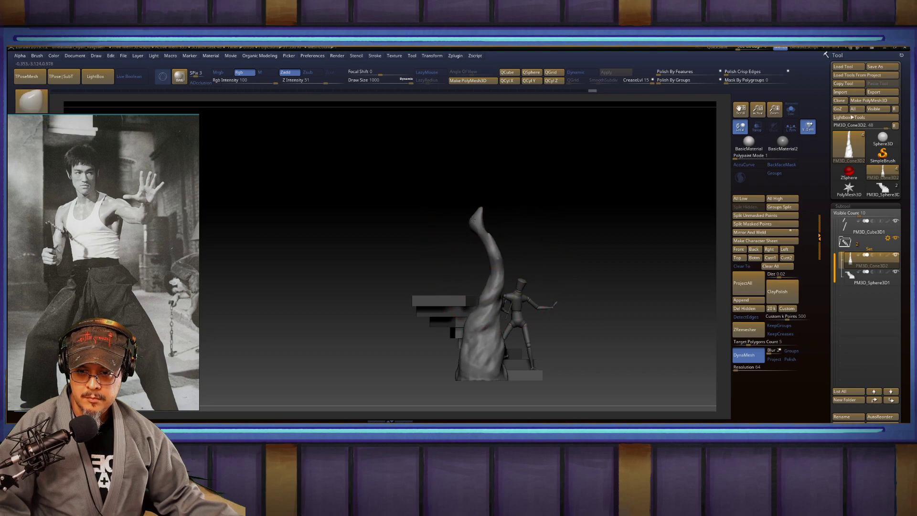
pyautogui.moveTo(544, 199); pyautogui.dragTo(487, 203)
pyautogui.keyDown('alt'); pyautogui.moveTo(575, 221); pyautogui.dragTo(566, 169); pyautogui.keyUp('alt')
pyautogui.keyDown('alt'); pyautogui.moveTo(577, 203); pyautogui.dragTo(585, 237); pyautogui.keyUp('alt')
# Step: Pull the arch's feet forward past the mannequin with the Move brush at draw size 629 and shape the lower legs
pyautogui.moveTo(609, 236); pyautogui.dragTo(549, 233)
pyautogui.keyDown('alt'); pyautogui.moveTo(617, 220); pyautogui.dragTo(613, 139); pyautogui.keyUp('alt')
pyautogui.press('s')
pyautogui.moveTo(478, 247); pyautogui.dragTo(466, 247)
pyautogui.moveTo(480, 330); pyautogui.dragTo(375, 326)
pyautogui.moveTo(459, 285); pyautogui.dragTo(477, 302)
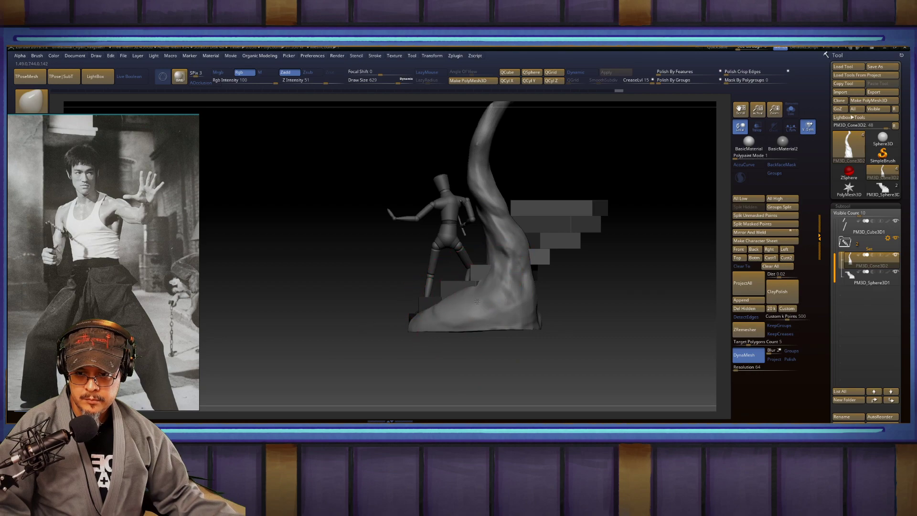
pyautogui.keyDown('shift'); pyautogui.moveTo(578, 292); pyautogui.dragTo(656, 284); pyautogui.keyUp('shift')
pyautogui.moveTo(492, 273)
pyautogui.mouseDown()
pyautogui.moveTo(517, 284)
pyautogui.moveTo(503, 285)
pyautogui.mouseUp()
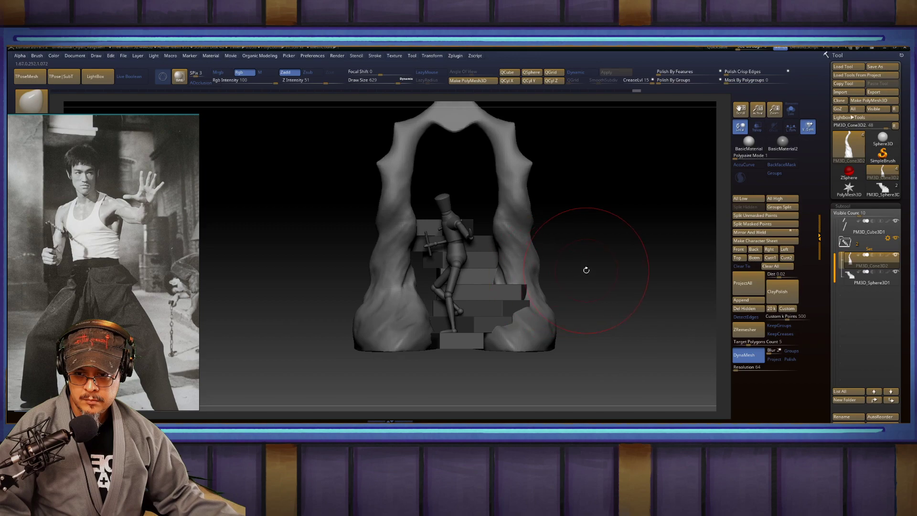
# Step: Reshape the feet from below with the Move brush, hollowing their inner edges around the staircase and curving the front tips inward
pyautogui.moveTo(498, 236); pyautogui.dragTo(596, 243)
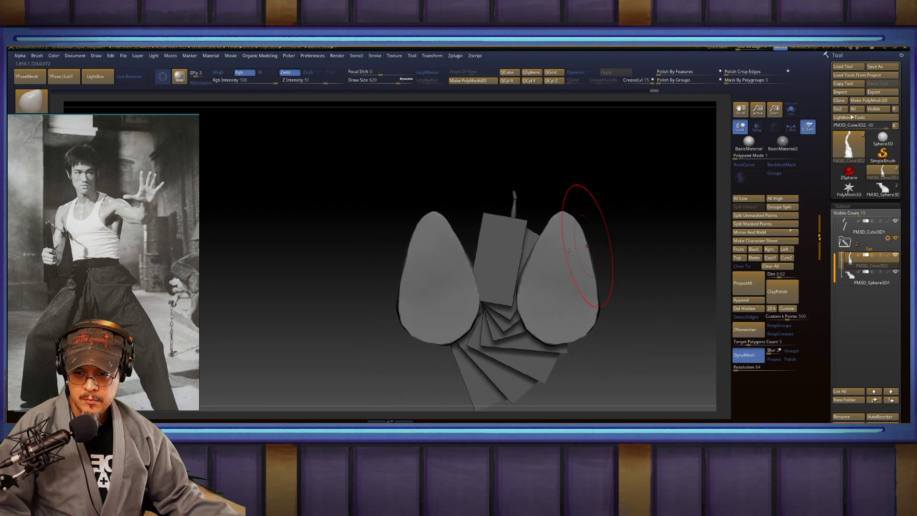
pyautogui.moveTo(525, 274); pyautogui.dragTo(542, 301)
pyautogui.moveTo(559, 219); pyautogui.dragTo(517, 208)
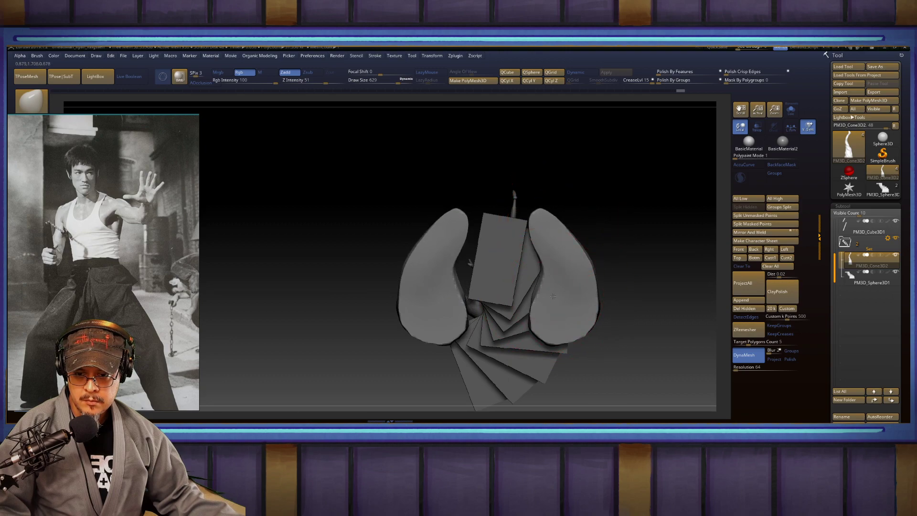
pyautogui.moveTo(616, 315); pyautogui.dragTo(647, 256)
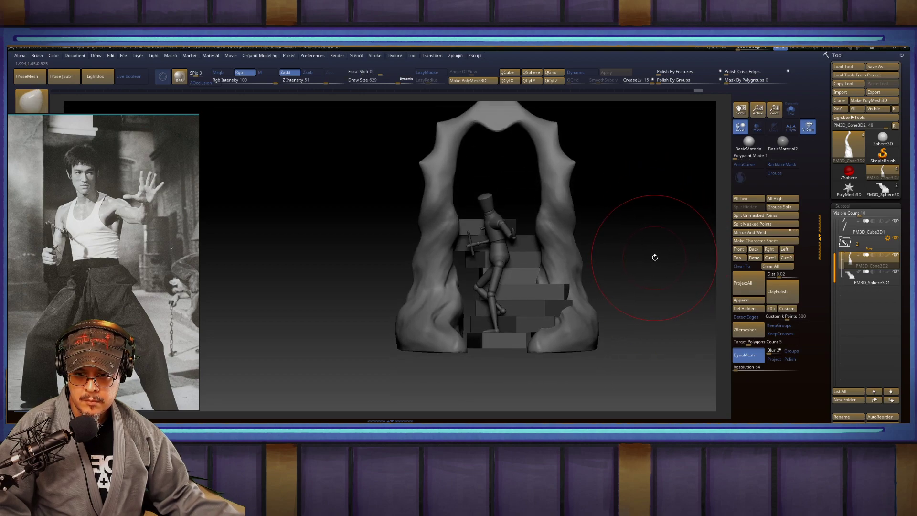
pyautogui.press('w')
pyautogui.press('q')
pyautogui.keyDown('alt'); pyautogui.moveTo(626, 205); pyautogui.dragTo(639, 289); pyautogui.keyUp('alt')
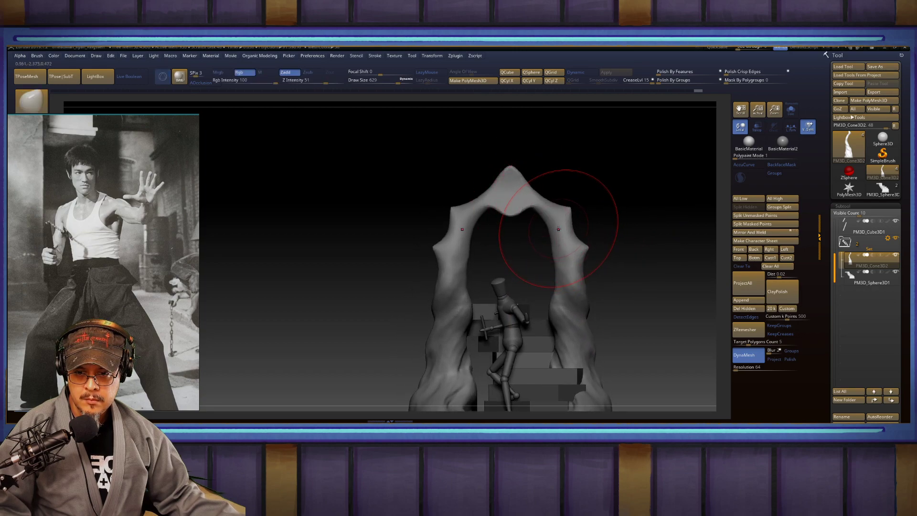
pyautogui.moveTo(609, 228)
pyautogui.mouseDown()
pyautogui.moveTo(600, 256)
pyautogui.moveTo(621, 260)
pyautogui.moveTo(598, 270)
pyautogui.moveTo(606, 231)
pyautogui.moveTo(599, 229)
pyautogui.mouseUp()
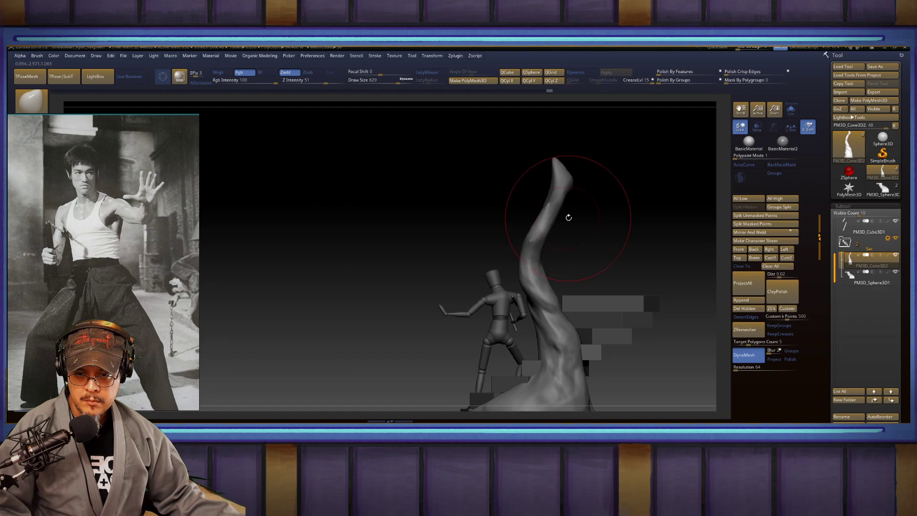
pyautogui.moveTo(555, 217); pyautogui.dragTo(616, 189)
pyautogui.keyDown('alt'); pyautogui.moveTo(616, 229); pyautogui.dragTo(627, 282); pyautogui.keyUp('alt')
# Step: Join the backs of the arch's two feet behind the staircase with the Move brush at draw size 493
pyautogui.moveTo(409, 350); pyautogui.dragTo(511, 307)
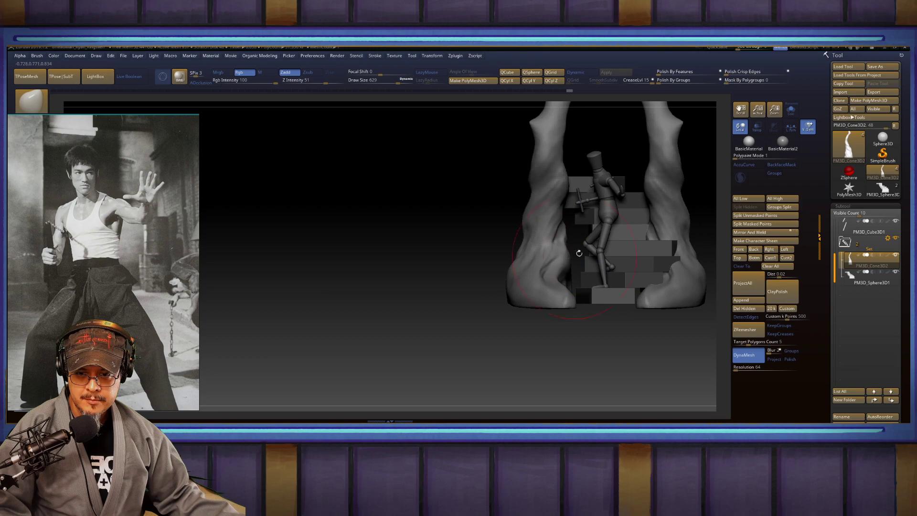
pyautogui.moveTo(464, 251)
pyautogui.mouseDown()
pyautogui.moveTo(540, 250)
pyautogui.moveTo(638, 205)
pyautogui.moveTo(471, 289)
pyautogui.moveTo(465, 281)
pyautogui.moveTo(531, 249)
pyautogui.moveTo(645, 255)
pyautogui.moveTo(616, 277)
pyautogui.moveTo(623, 313)
pyautogui.mouseUp()
pyautogui.moveTo(497, 317)
pyautogui.keyDown('shift'); pyautogui.mouseDown()
pyautogui.moveTo(499, 331)
pyautogui.moveTo(497, 315)
pyautogui.moveTo(549, 311)
pyautogui.moveTo(596, 282)
pyautogui.mouseUp(); pyautogui.keyUp('shift')
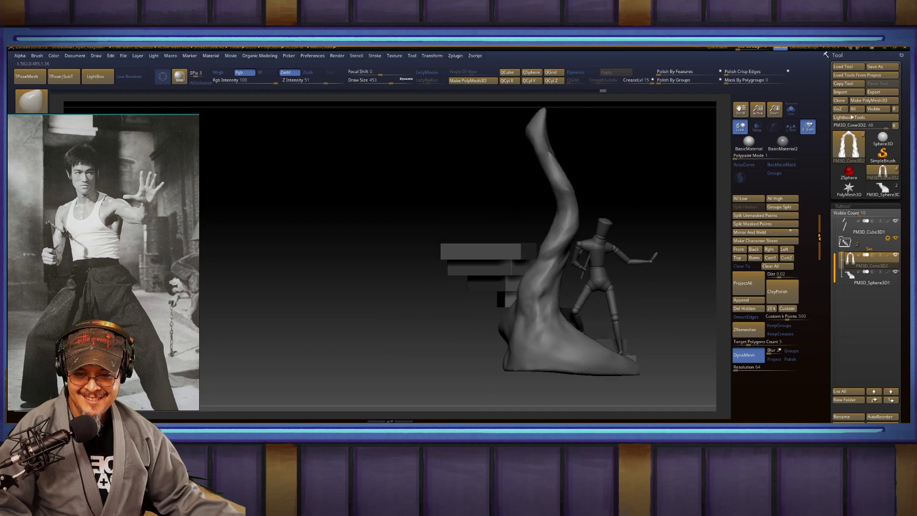
pyautogui.moveTo(680, 268); pyautogui.dragTo(640, 248)
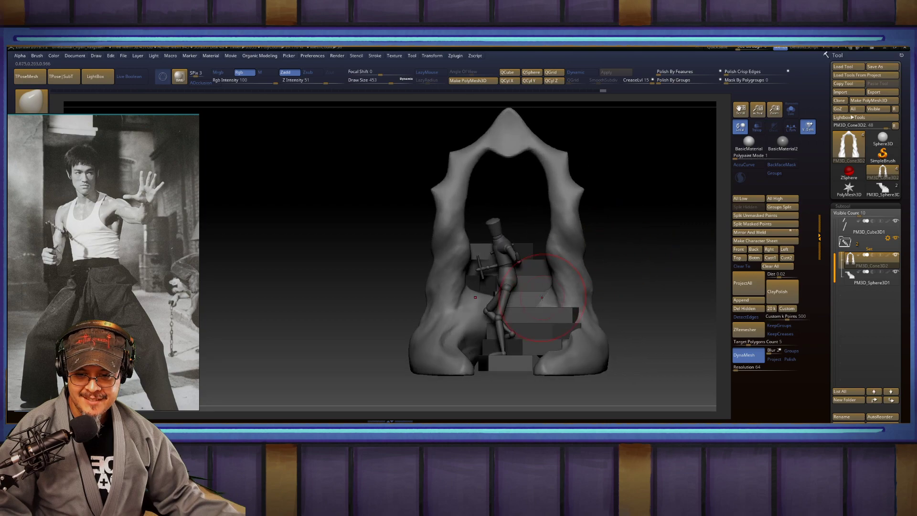
pyautogui.moveTo(528, 303); pyautogui.dragTo(527, 314)
# Step: Refine the rock joining the feet and their inward-curving front tips with the Move brush, working from below and the front
pyautogui.moveTo(702, 286)
pyautogui.mouseDown()
pyautogui.moveTo(568, 286)
pyautogui.moveTo(621, 272)
pyautogui.moveTo(604, 265)
pyautogui.moveTo(618, 255)
pyautogui.mouseUp()
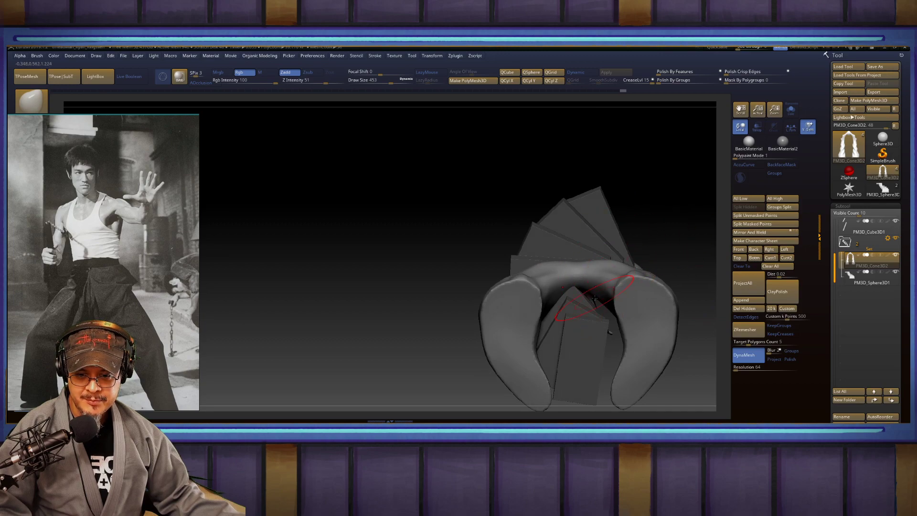
pyautogui.moveTo(605, 301); pyautogui.dragTo(611, 295)
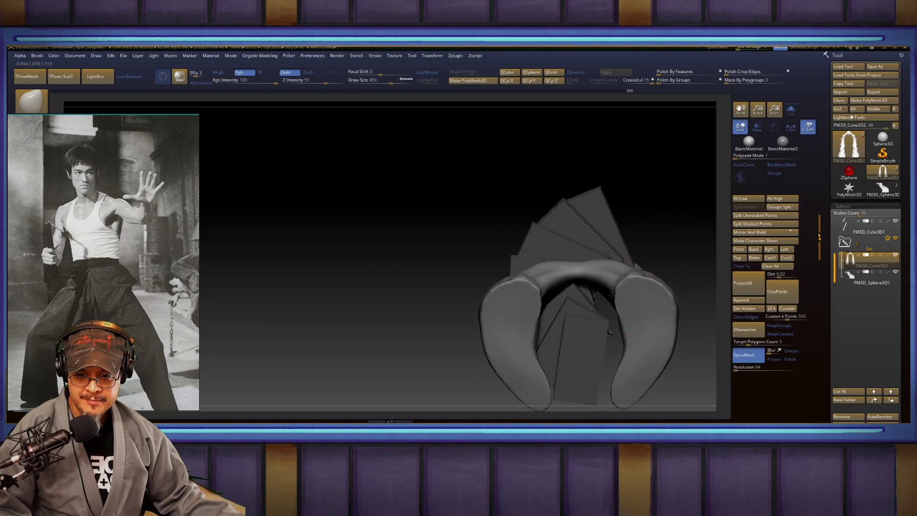
pyautogui.moveTo(693, 239); pyautogui.dragTo(625, 262)
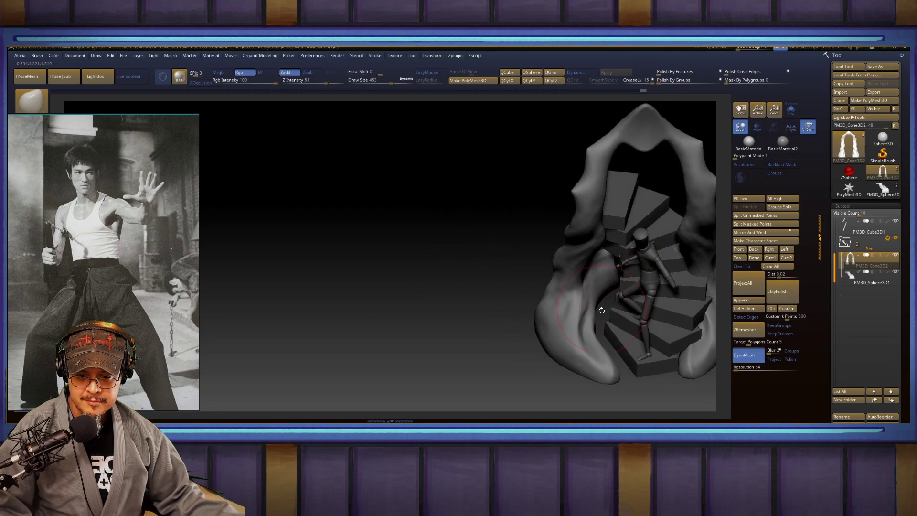
pyautogui.moveTo(559, 355)
pyautogui.mouseDown()
pyautogui.moveTo(608, 366)
pyautogui.moveTo(550, 344)
pyautogui.moveTo(432, 272)
pyautogui.mouseUp()
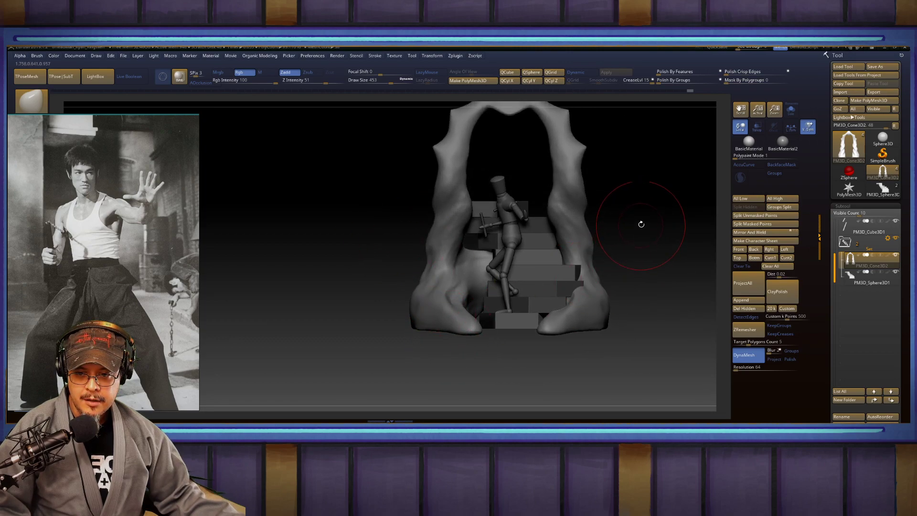
pyautogui.moveTo(665, 237); pyautogui.dragTo(636, 241)
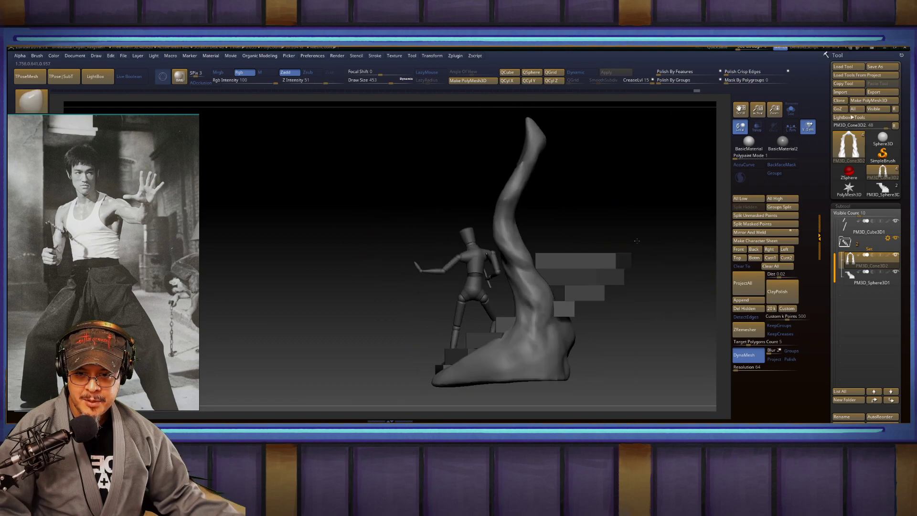
pyautogui.moveTo(654, 200)
pyautogui.mouseDown()
pyautogui.moveTo(618, 211)
pyautogui.moveTo(647, 220)
pyautogui.moveTo(641, 239)
pyautogui.moveTo(685, 168)
pyautogui.mouseUp()
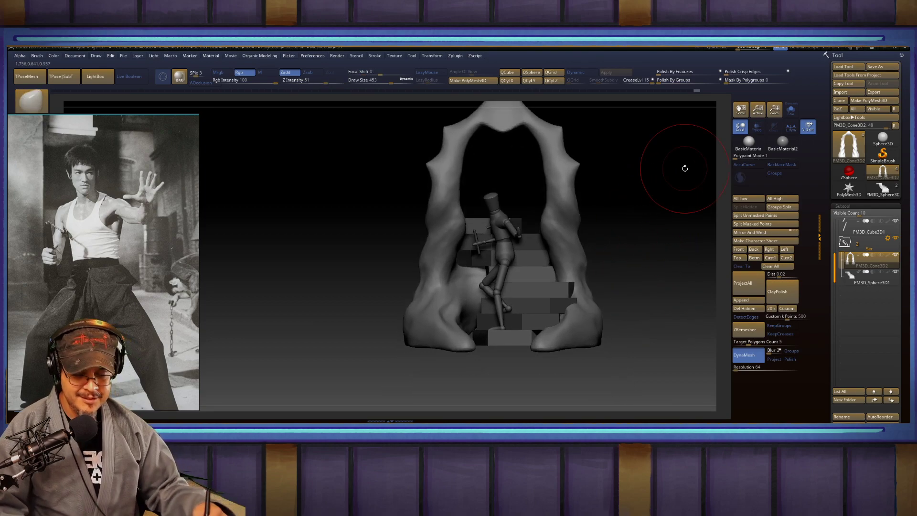
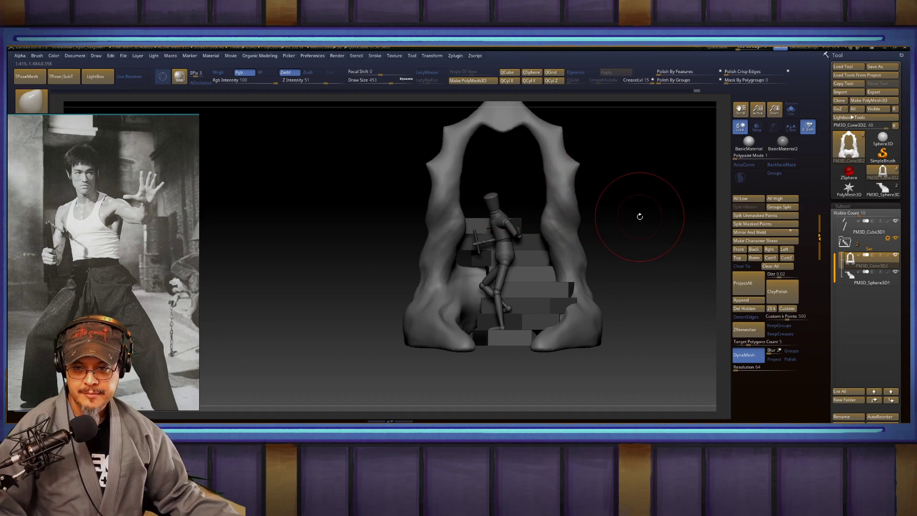
pyautogui.keyDown('alt'); pyautogui.moveTo(641, 191); pyautogui.dragTo(669, 149); pyautogui.keyUp('alt')
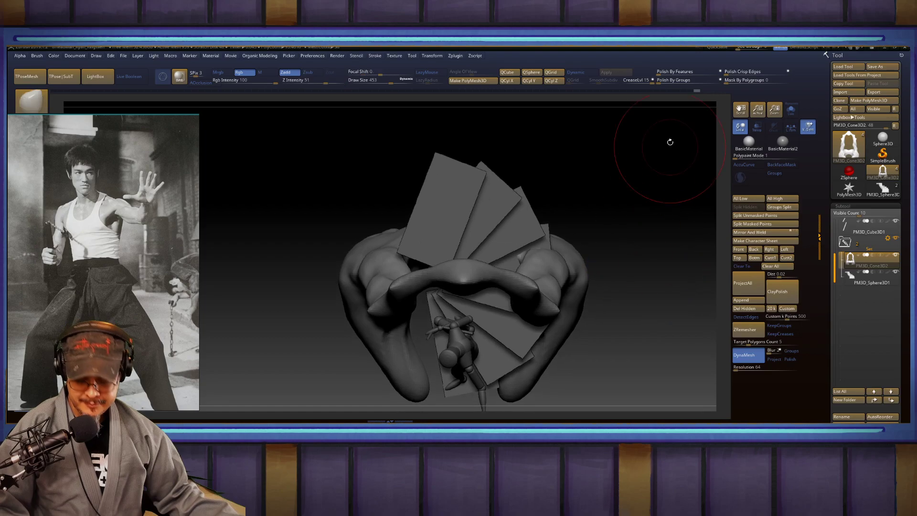
pyautogui.moveTo(643, 241); pyautogui.dragTo(653, 212)
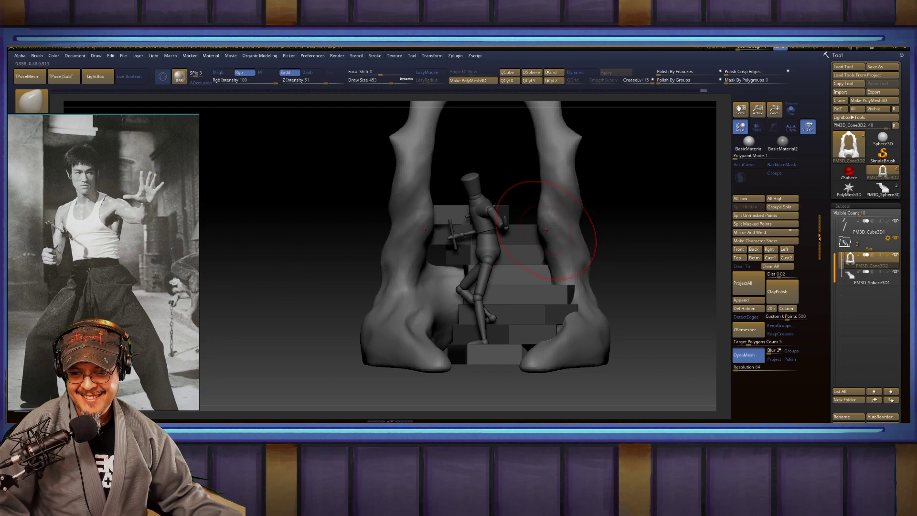
# Step: Reshape the arch's crown and upper sides with the Move brush with BackfaceMask enabled, and update the DynaMesh
pyautogui.keyDown('alt'); pyautogui.moveTo(615, 187); pyautogui.dragTo(617, 269); pyautogui.keyUp('alt')
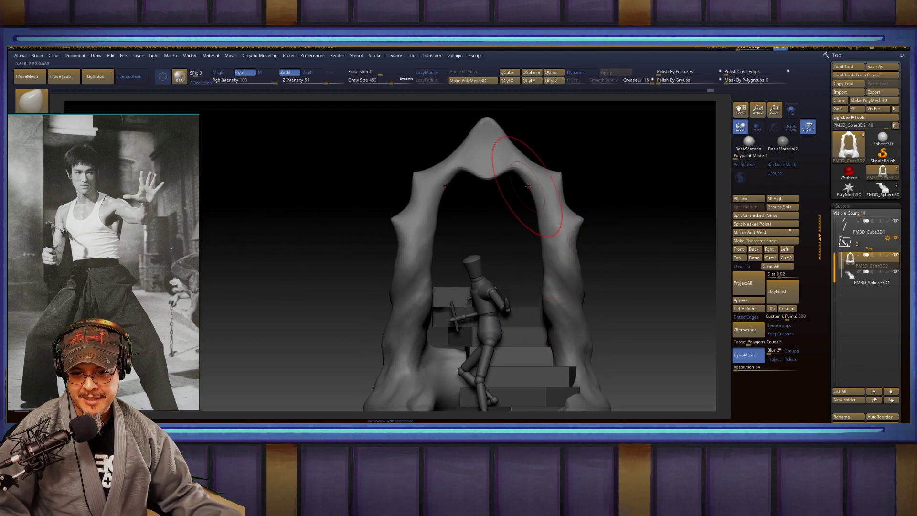
pyautogui.moveTo(571, 153)
pyautogui.keyDown('alt'); pyautogui.mouseDown()
pyautogui.moveTo(569, 200)
pyautogui.moveTo(509, 197)
pyautogui.mouseUp(); pyautogui.keyUp('alt')
pyautogui.press('s')
pyautogui.click(784, 166)
pyautogui.press('s')
pyautogui.moveTo(581, 160); pyautogui.dragTo(595, 159)
pyautogui.moveTo(527, 181)
pyautogui.mouseDown()
pyautogui.moveTo(518, 187)
pyautogui.moveTo(476, 166)
pyautogui.moveTo(488, 148)
pyautogui.mouseUp()
pyautogui.press('s')
pyautogui.keyDown('ctrl'); pyautogui.moveTo(593, 166); pyautogui.dragTo(611, 190); pyautogui.keyUp('ctrl')
pyautogui.keyDown('ctrl'); pyautogui.moveTo(597, 168); pyautogui.dragTo(615, 221); pyautogui.keyUp('ctrl')
pyautogui.moveTo(621, 194); pyautogui.dragTo(590, 193)
pyautogui.moveTo(571, 163); pyautogui.dragTo(525, 174)
# Step: Flatten the arch's crown and upper sides into planes with the TrimDynamic brush at draw size 274
pyautogui.press('b')
pyautogui.press('d')
pyautogui.press('s')
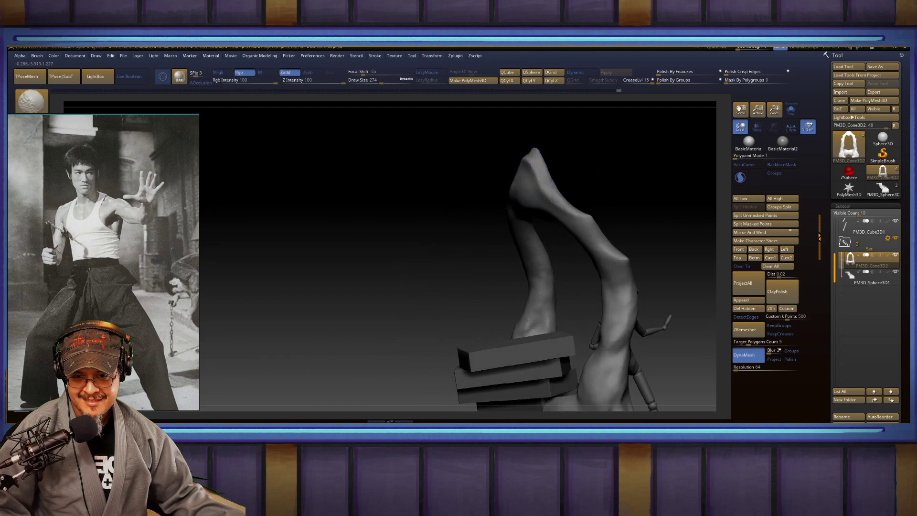
pyautogui.press('shift')
pyautogui.moveTo(605, 247); pyautogui.dragTo(589, 196)
pyautogui.moveTo(619, 259)
pyautogui.mouseDown()
pyautogui.moveTo(605, 214)
pyautogui.moveTo(534, 296)
pyautogui.moveTo(576, 189)
pyautogui.moveTo(485, 239)
pyautogui.moveTo(559, 191)
pyautogui.moveTo(583, 235)
pyautogui.moveTo(573, 248)
pyautogui.moveTo(552, 191)
pyautogui.moveTo(597, 233)
pyautogui.mouseUp()
# Step: Pull the arch's peak up into a sharper point with the SnakeHook brush at draw size 274
pyautogui.press('b')
pyautogui.press('s')
pyautogui.press('h')
pyautogui.moveTo(578, 198)
pyautogui.mouseDown()
pyautogui.moveTo(561, 186)
pyautogui.moveTo(572, 182)
pyautogui.mouseUp()
pyautogui.moveTo(592, 253)
pyautogui.mouseDown()
pyautogui.moveTo(616, 164)
pyautogui.moveTo(595, 211)
pyautogui.moveTo(550, 209)
pyautogui.mouseUp()
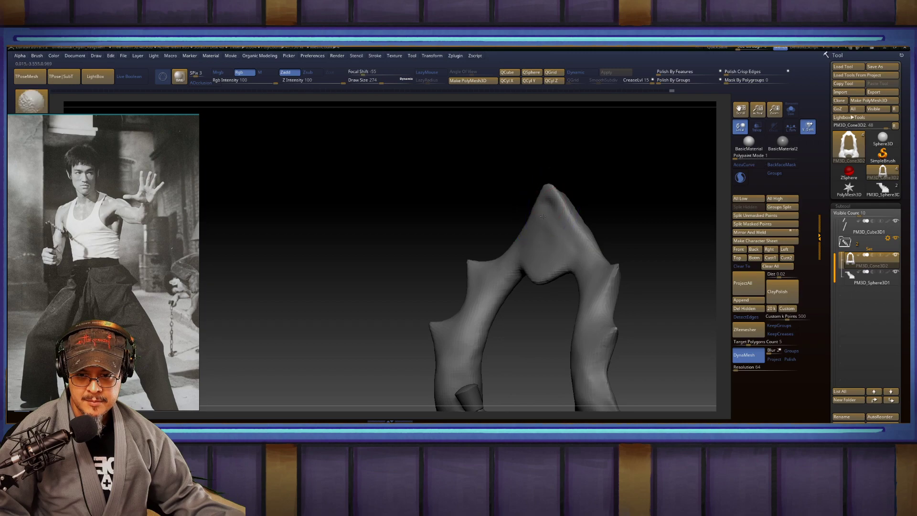
pyautogui.keyDown('shift'); pyautogui.moveTo(616, 211); pyautogui.dragTo(624, 195); pyautogui.keyUp('shift')
pyautogui.moveTo(547, 188)
pyautogui.mouseDown()
pyautogui.moveTo(548, 177)
pyautogui.moveTo(551, 192)
pyautogui.mouseUp()
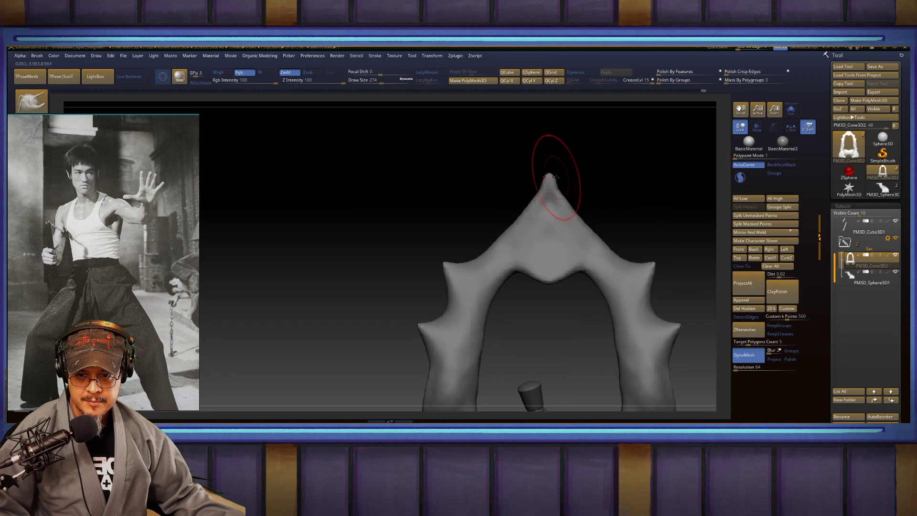
pyautogui.press('f')
# Step: Push the back of the arch's lower legs outward in side view with the Move brush at draw size 784, and disable BackfaceMask
pyautogui.moveTo(576, 230)
pyautogui.keyDown('alt'); pyautogui.mouseDown()
pyautogui.moveTo(642, 221)
pyautogui.moveTo(580, 181)
pyautogui.moveTo(632, 244)
pyautogui.moveTo(619, 228)
pyautogui.moveTo(643, 210)
pyautogui.moveTo(633, 220)
pyautogui.moveTo(604, 174)
pyautogui.mouseUp(); pyautogui.keyUp('alt')
pyautogui.press('b')
pyautogui.press('m')
pyautogui.press('v')
pyautogui.press('s')
pyautogui.moveTo(579, 222); pyautogui.dragTo(595, 227)
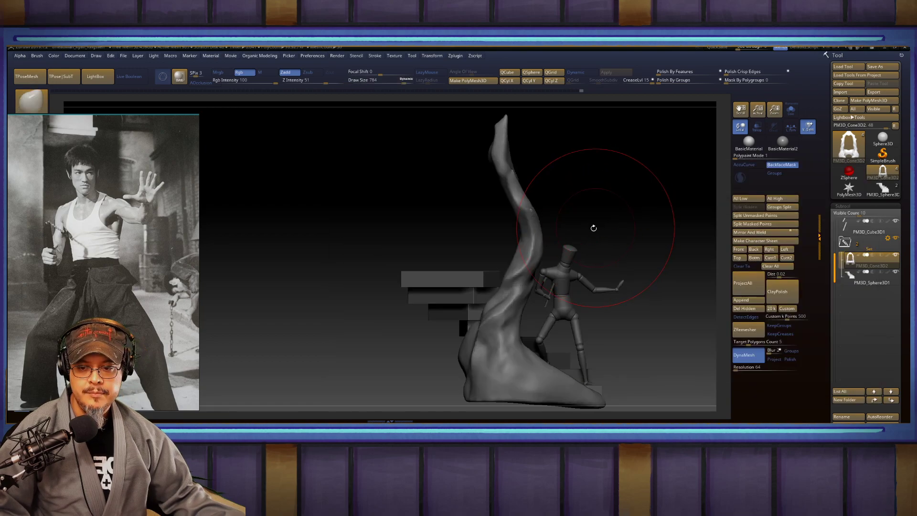
pyautogui.moveTo(476, 339); pyautogui.dragTo(457, 342)
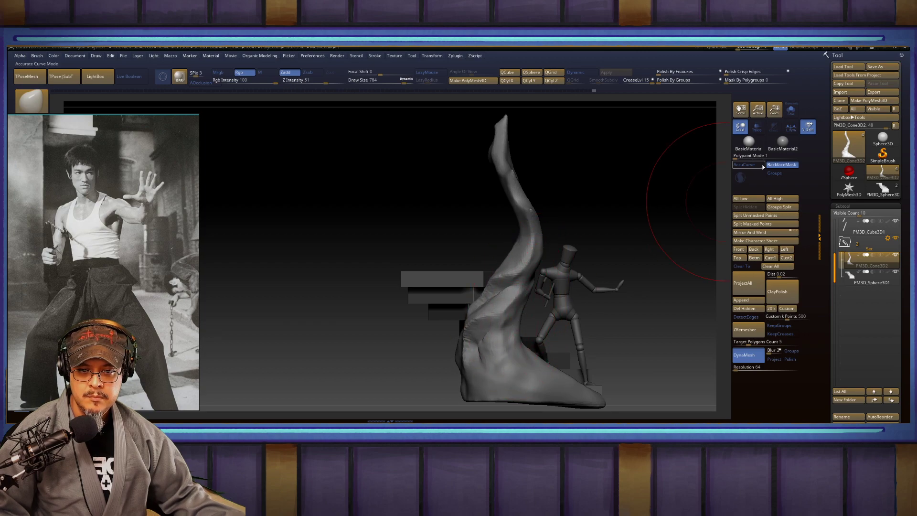
pyautogui.click(788, 166)
pyautogui.moveTo(516, 337); pyautogui.dragTo(507, 322)
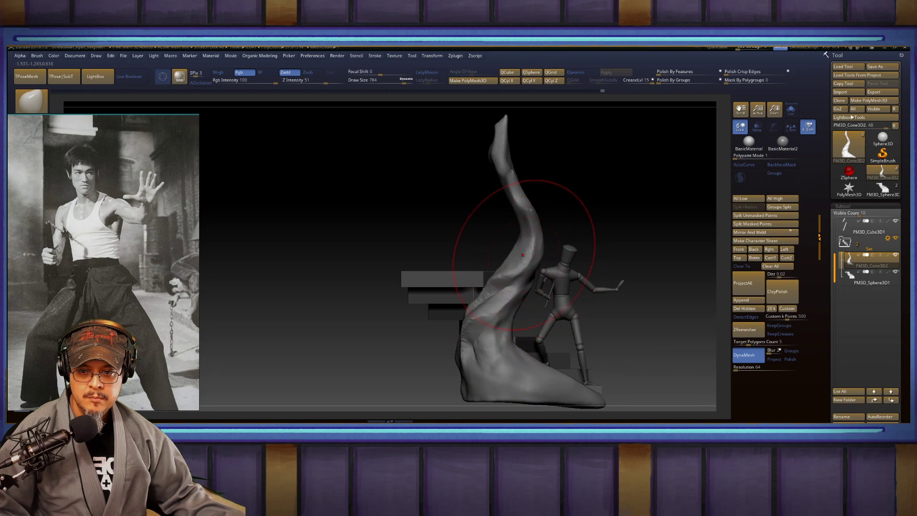
# Step: Pull the arch's upper sides back in side view with the Move brush at draw size 784, toggling BackfaceMask on and off
pyautogui.moveTo(514, 197); pyautogui.dragTo(519, 200)
pyautogui.click(782, 164)
pyautogui.moveTo(573, 158); pyautogui.dragTo(607, 158)
pyautogui.moveTo(495, 199); pyautogui.dragTo(484, 196)
pyautogui.moveTo(487, 148); pyautogui.dragTo(476, 148)
pyautogui.moveTo(578, 146); pyautogui.dragTo(697, 172)
pyautogui.click(793, 165)
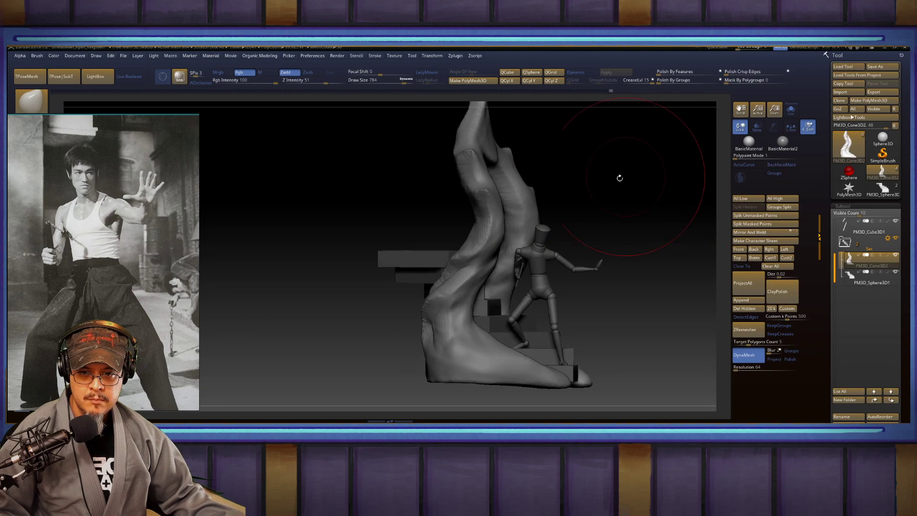
# Step: Refine the curve of the arch's upper legs from both sides with the Move brush at draw size 542, and smooth them
pyautogui.moveTo(633, 174); pyautogui.dragTo(594, 153)
pyautogui.press('s')
pyautogui.moveTo(531, 195); pyautogui.dragTo(522, 196)
pyautogui.moveTo(535, 172); pyautogui.dragTo(541, 228)
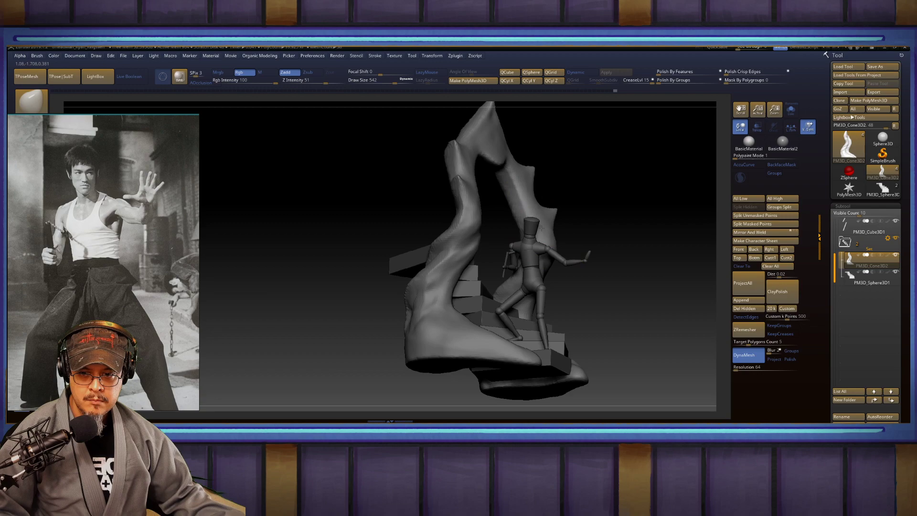
pyautogui.moveTo(630, 208)
pyautogui.mouseDown()
pyautogui.moveTo(575, 222)
pyautogui.moveTo(567, 262)
pyautogui.moveTo(546, 267)
pyautogui.mouseUp()
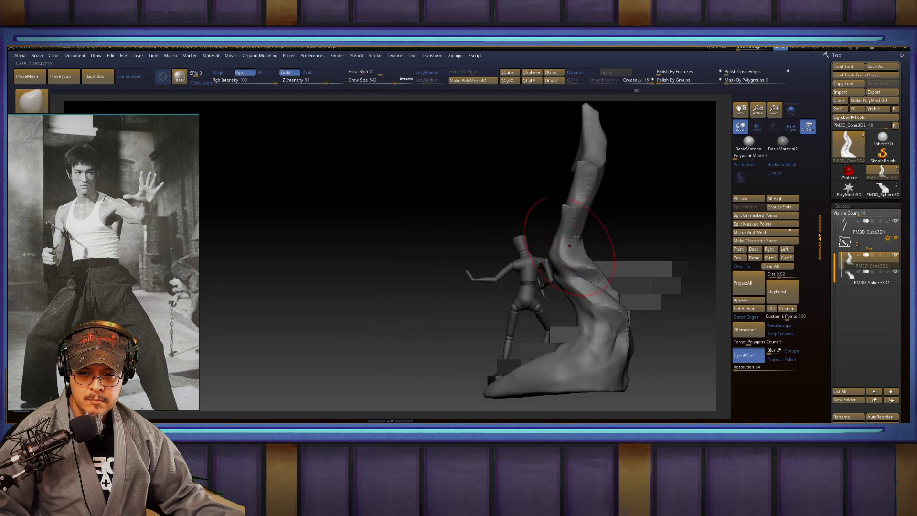
pyautogui.moveTo(584, 210); pyautogui.dragTo(588, 213)
pyautogui.keyDown('alt'); pyautogui.moveTo(636, 166); pyautogui.dragTo(616, 239); pyautogui.keyUp('alt')
pyautogui.keyDown('shift'); pyautogui.moveTo(586, 208); pyautogui.dragTo(590, 193); pyautogui.keyUp('shift')
pyautogui.moveTo(610, 179); pyautogui.dragTo(647, 192)
pyautogui.keyDown('shift'); pyautogui.moveTo(565, 191); pyautogui.dragTo(575, 186); pyautogui.keyUp('shift')
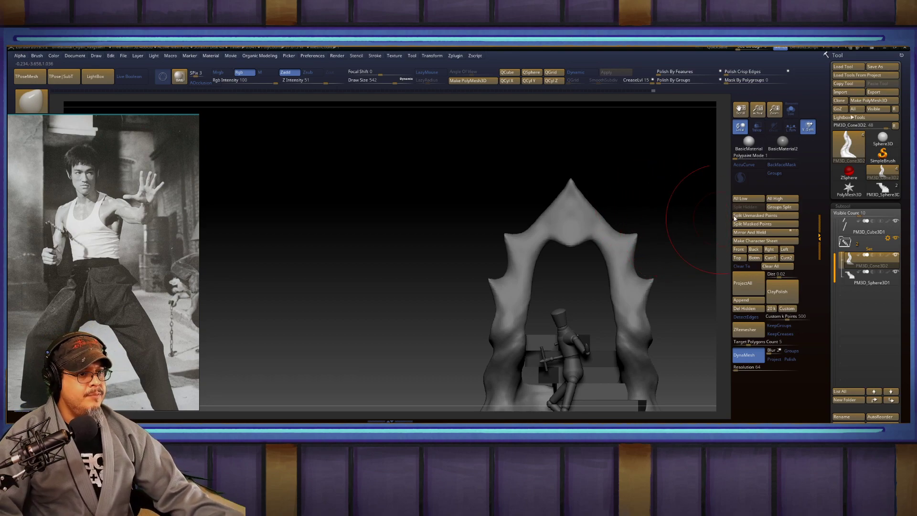
# Step: Carve long flowing grooves down the arch's spiked legs with the DamStandard brush at draw size 274
pyautogui.moveTo(882, 189)
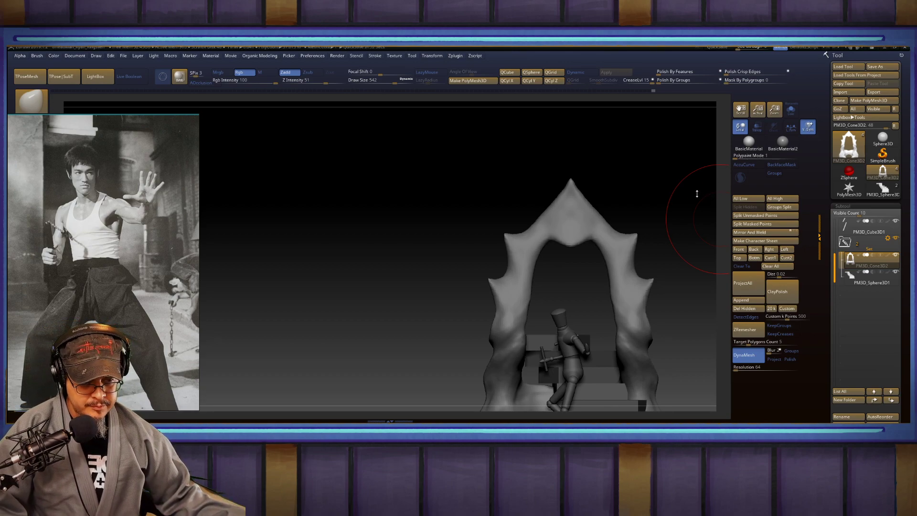
pyautogui.moveTo(657, 187)
pyautogui.mouseDown()
pyautogui.moveTo(606, 188)
pyautogui.moveTo(628, 261)
pyautogui.moveTo(642, 214)
pyautogui.mouseUp()
pyautogui.press('b')
pyautogui.press('t')
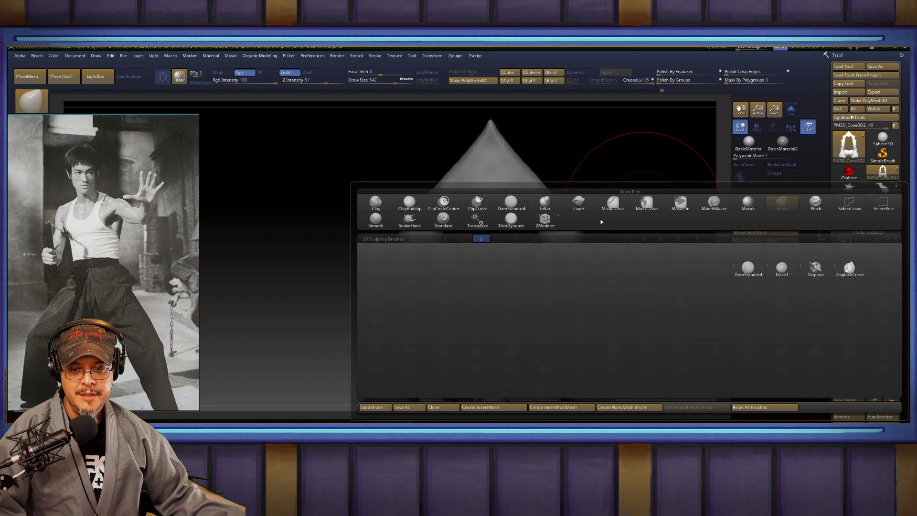
pyautogui.press('d')
pyautogui.press('s')
pyautogui.moveTo(575, 214)
pyautogui.mouseDown()
pyautogui.moveTo(560, 213)
pyautogui.moveTo(554, 304)
pyautogui.mouseUp()
pyautogui.moveTo(570, 239); pyautogui.dragTo(555, 304)
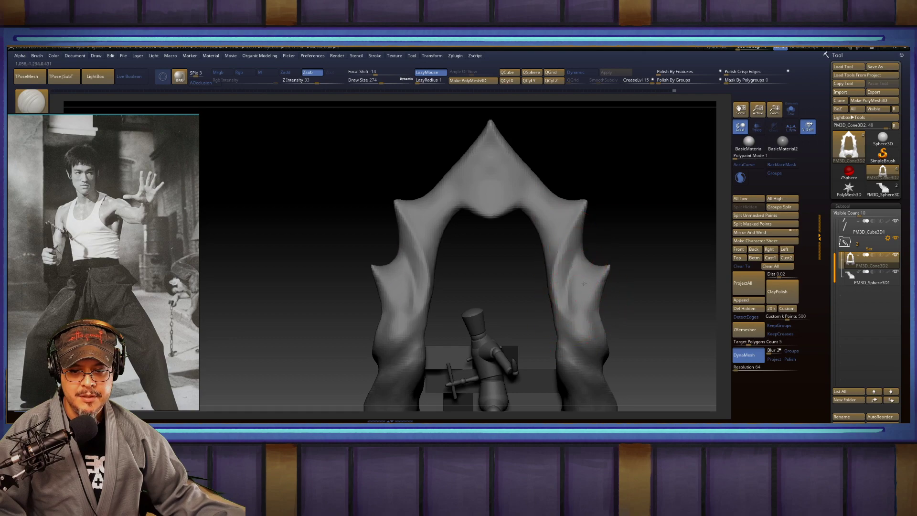
pyautogui.keyDown('alt'); pyautogui.moveTo(615, 255); pyautogui.dragTo(592, 352); pyautogui.keyUp('alt')
pyautogui.keyDown('alt'); pyautogui.moveTo(625, 323); pyautogui.dragTo(669, 146); pyautogui.keyUp('alt')
pyautogui.moveTo(617, 218)
pyautogui.mouseDown()
pyautogui.moveTo(611, 297)
pyautogui.moveTo(630, 240)
pyautogui.moveTo(604, 216)
pyautogui.mouseUp()
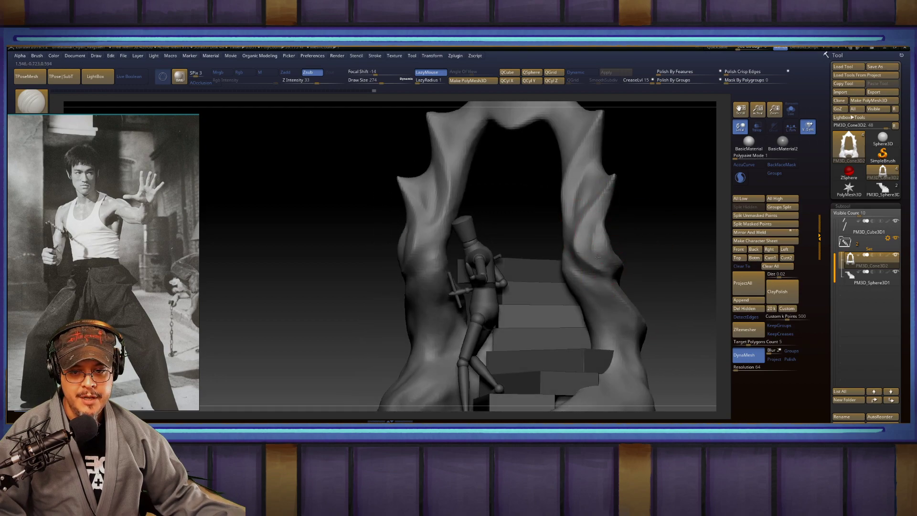
pyautogui.moveTo(599, 260); pyautogui.dragTo(603, 216)
# Step: Deepen the grooves on the arch's outer leg and crown with the DamStandard brush, smoothing the surface between strokes
pyautogui.press('b')
pyautogui.press('d')
pyautogui.press('s')
pyautogui.moveTo(660, 236); pyautogui.dragTo(619, 223)
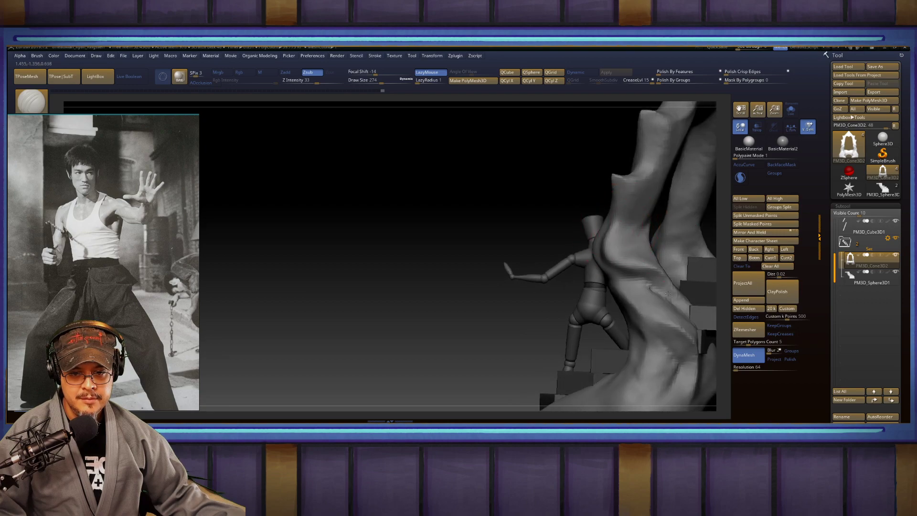
pyautogui.press('b')
pyautogui.press('c')
pyautogui.press('b')
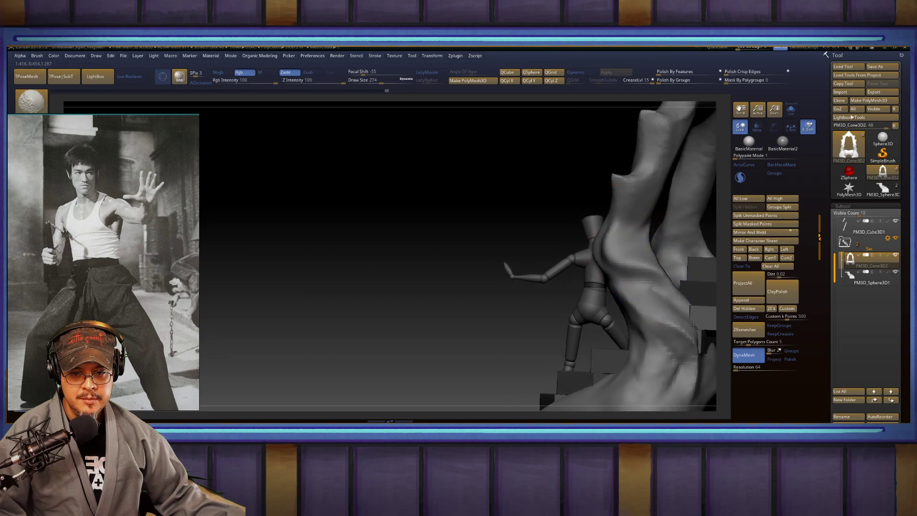
pyautogui.keyDown('shift'); pyautogui.moveTo(444, 268); pyautogui.dragTo(525, 265); pyautogui.keyUp('shift')
pyautogui.moveTo(710, 219)
pyautogui.keyDown('alt'); pyautogui.mouseDown()
pyautogui.moveTo(668, 287)
pyautogui.moveTo(673, 345)
pyautogui.mouseUp(); pyautogui.keyUp('alt')
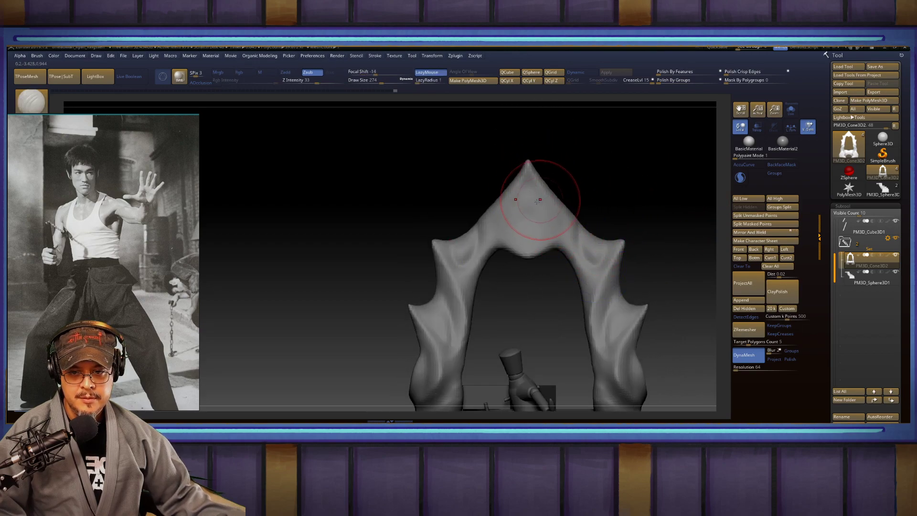
pyautogui.moveTo(533, 238)
pyautogui.mouseDown()
pyautogui.moveTo(540, 227)
pyautogui.moveTo(528, 222)
pyautogui.mouseUp()
# Step: Carve grooves into the arch's lower legs and feet beside the stairs with the DamStandard brush, and smooth them
pyautogui.moveTo(636, 184)
pyautogui.keyDown('alt'); pyautogui.mouseDown()
pyautogui.moveTo(616, 235)
pyautogui.moveTo(597, 165)
pyautogui.moveTo(616, 218)
pyautogui.moveTo(612, 194)
pyautogui.moveTo(552, 187)
pyautogui.moveTo(595, 229)
pyautogui.moveTo(592, 248)
pyautogui.mouseUp(); pyautogui.keyUp('alt')
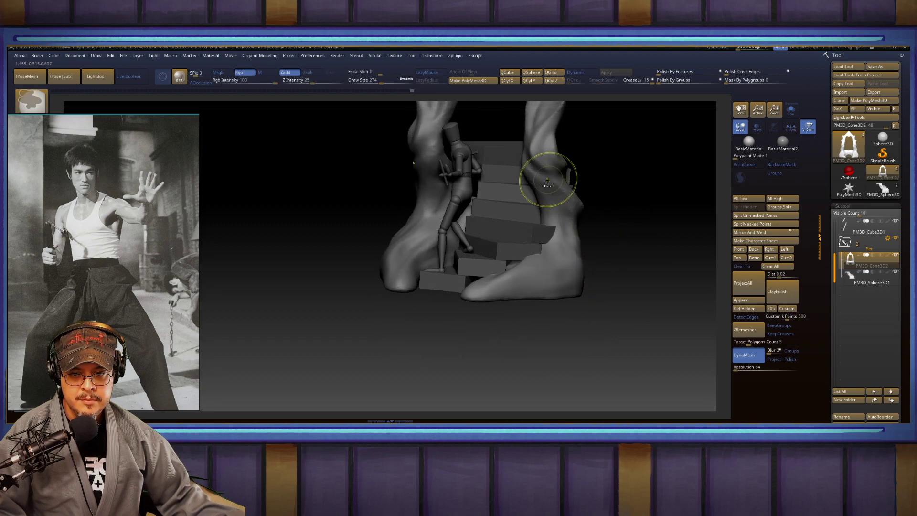
pyautogui.moveTo(524, 165); pyautogui.dragTo(578, 264)
pyautogui.moveTo(545, 203)
pyautogui.mouseDown()
pyautogui.moveTo(577, 265)
pyautogui.moveTo(574, 238)
pyautogui.mouseUp()
pyautogui.moveTo(633, 205); pyautogui.dragTo(478, 213)
pyautogui.keyDown('shift'); pyautogui.moveTo(603, 232); pyautogui.dragTo(610, 251); pyautogui.keyUp('shift')
pyautogui.moveTo(466, 233); pyautogui.dragTo(530, 210)
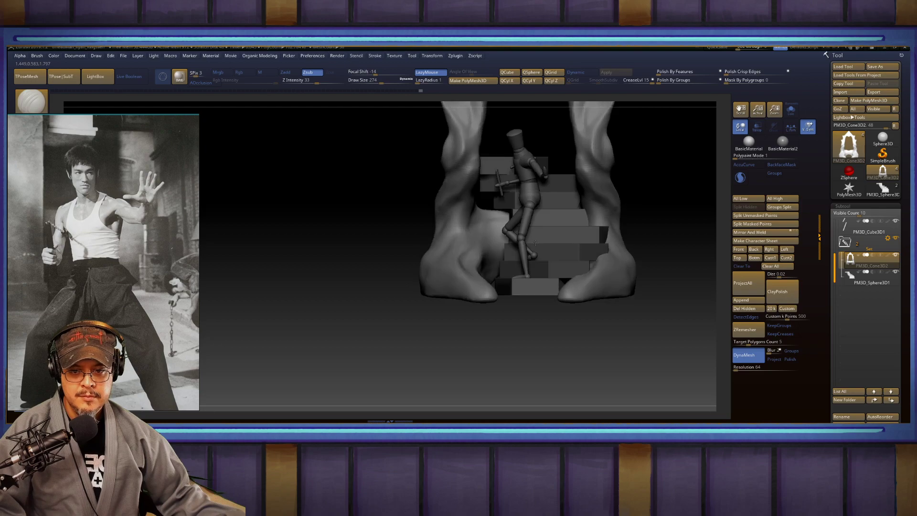
pyautogui.keyDown('alt'); pyautogui.moveTo(336, 279); pyautogui.dragTo(351, 329); pyautogui.keyUp('alt')
pyautogui.keyDown('alt'); pyautogui.moveTo(367, 256); pyautogui.dragTo(329, 282); pyautogui.keyUp('alt')
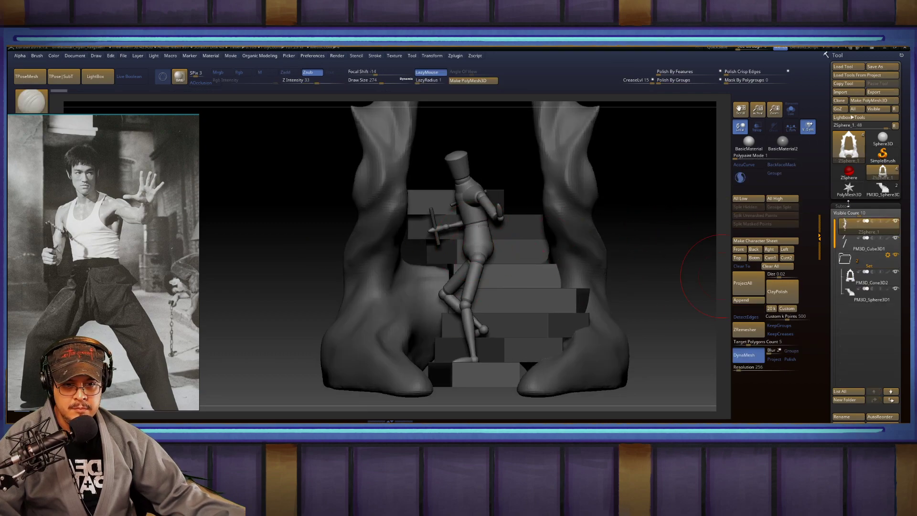
# Step: Make an adaptive skin from the ZSphere mannequin and insert the skinned mesh as a subtool below the original
pyautogui.click(848, 205)
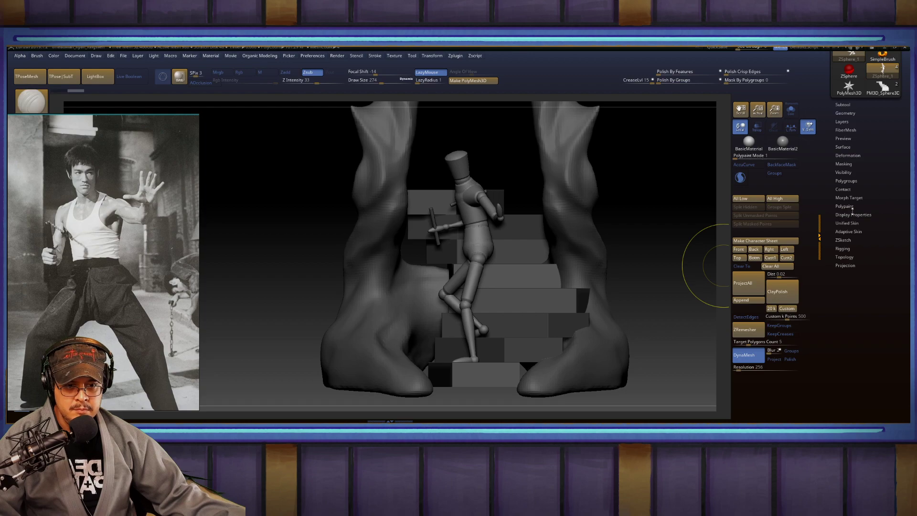
pyautogui.click(846, 180)
pyautogui.click(847, 180)
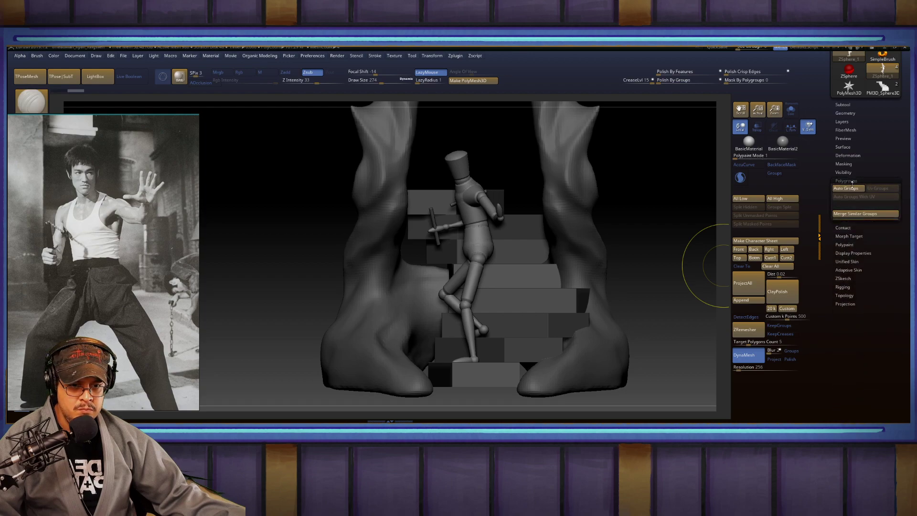
pyautogui.click(848, 232)
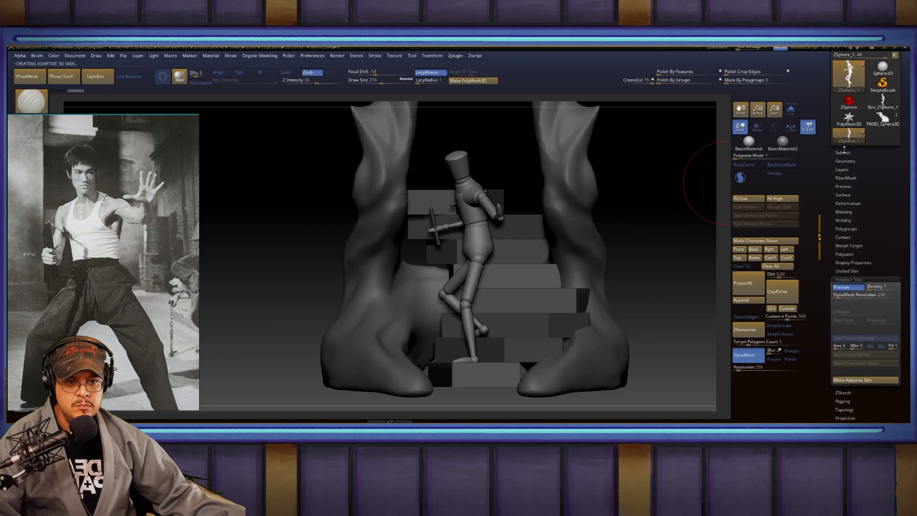
pyautogui.click(844, 153)
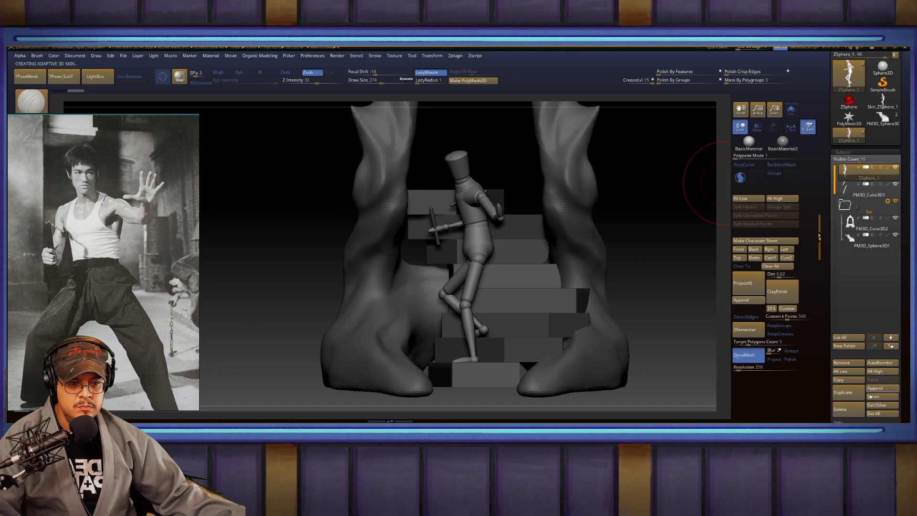
pyautogui.click(875, 387)
pyautogui.click(879, 397)
pyautogui.click(773, 260)
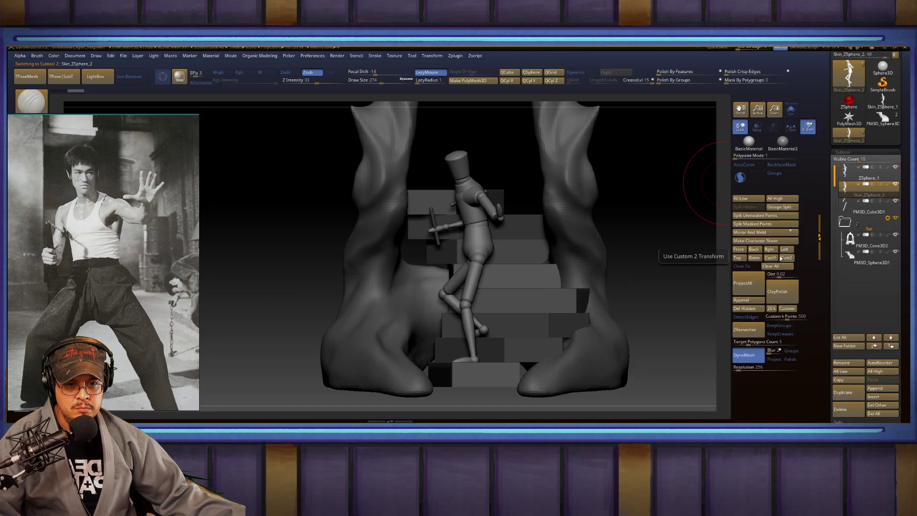
# Step: Isolate the skinned mannequin with Solo mode, viewed from behind
pyautogui.moveTo(641, 222)
pyautogui.mouseDown()
pyautogui.moveTo(613, 244)
pyautogui.moveTo(618, 287)
pyautogui.moveTo(573, 330)
pyautogui.mouseUp()
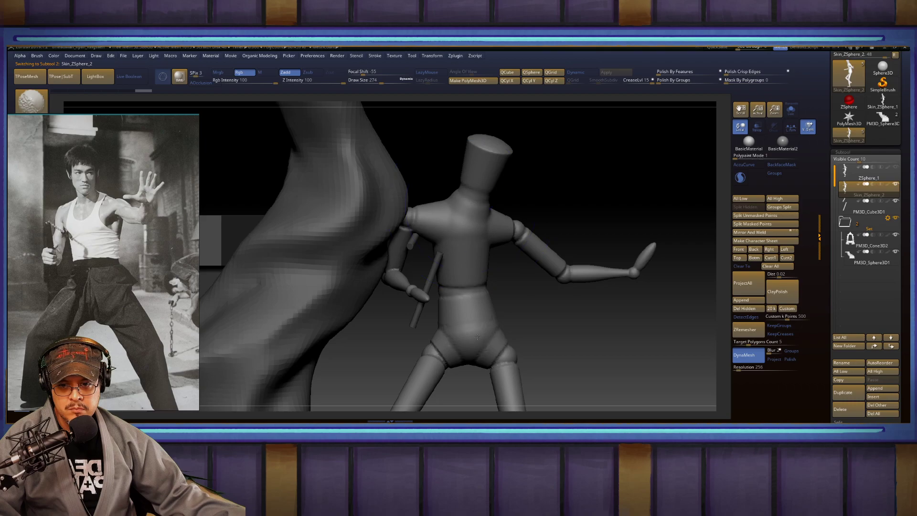
pyautogui.keyDown('shift'); pyautogui.moveTo(534, 358); pyautogui.dragTo(375, 329); pyautogui.keyUp('shift')
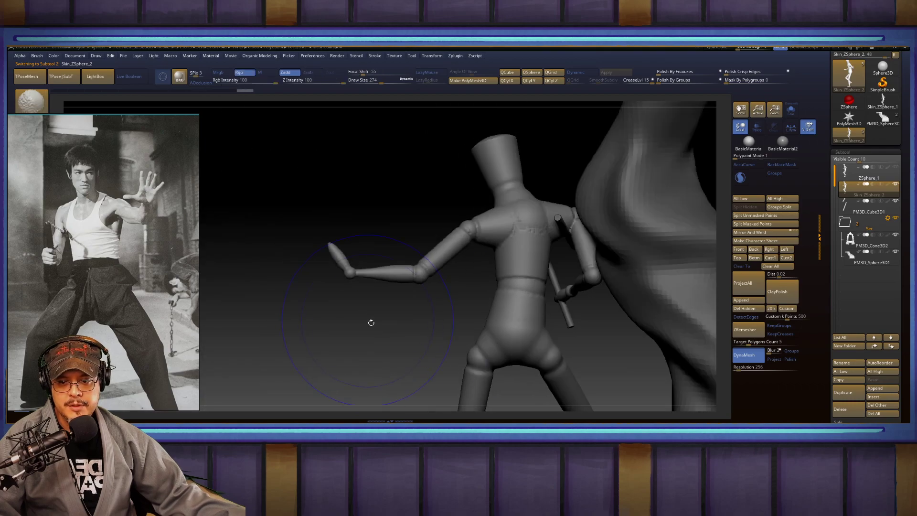
pyautogui.click(790, 110)
pyautogui.moveTo(433, 172); pyautogui.dragTo(578, 239)
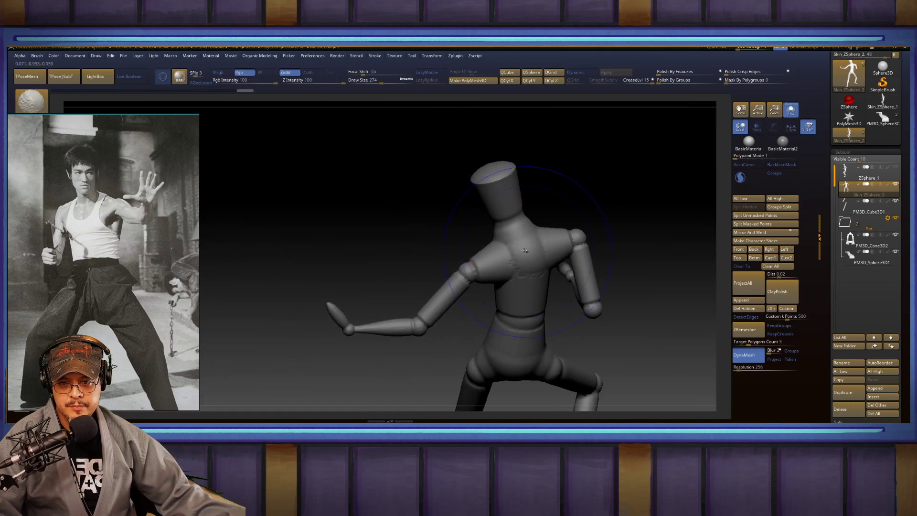
# Step: Carve a spine groove down the mannequin's back with the DamStandard brush at draw size 80, and soften it with Smooth
pyautogui.press('b')
pyautogui.press('s')
pyautogui.press('t')
pyautogui.moveTo(618, 296)
pyautogui.keyDown('alt'); pyautogui.mouseDown()
pyautogui.moveTo(614, 207)
pyautogui.moveTo(622, 219)
pyautogui.moveTo(459, 370)
pyautogui.moveTo(432, 334)
pyautogui.moveTo(419, 339)
pyautogui.moveTo(406, 306)
pyautogui.mouseUp(); pyautogui.keyUp('alt')
pyautogui.press('b')
pyautogui.press('d')
pyautogui.press('s')
pyautogui.press('s')
pyautogui.moveTo(422, 253); pyautogui.dragTo(657, 199)
pyautogui.moveTo(593, 216)
pyautogui.mouseDown()
pyautogui.moveTo(495, 228)
pyautogui.moveTo(401, 259)
pyautogui.moveTo(570, 218)
pyautogui.mouseUp()
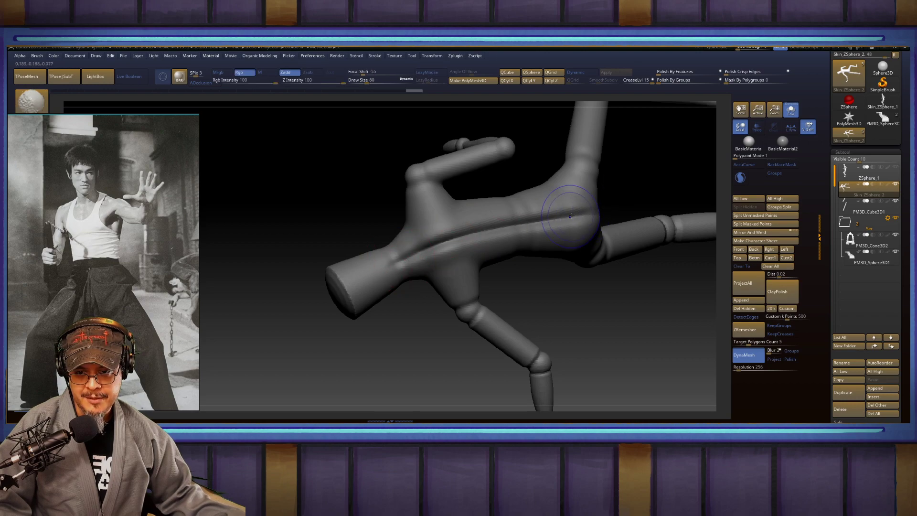
pyautogui.keyDown('shift'); pyautogui.moveTo(439, 247); pyautogui.dragTo(411, 255); pyautogui.keyUp('shift')
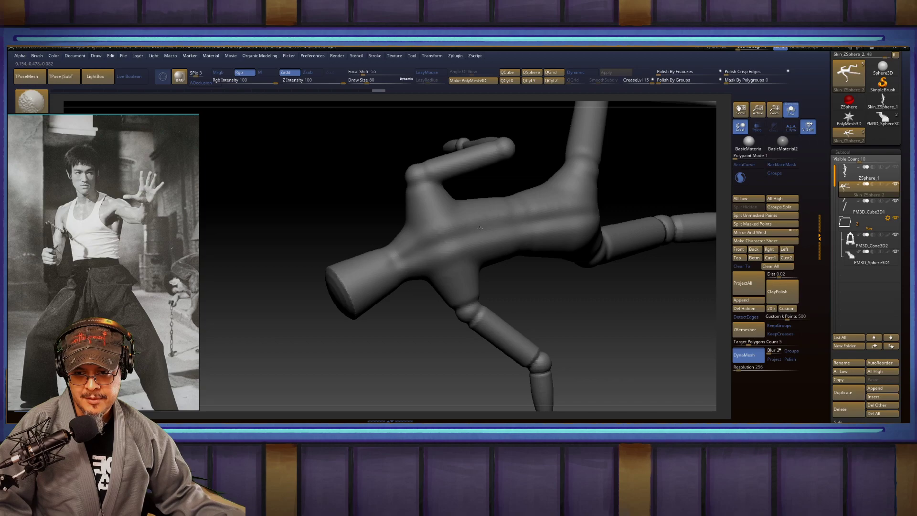
pyautogui.keyDown('shift'); pyautogui.moveTo(472, 231); pyautogui.dragTo(447, 240); pyautogui.keyUp('shift')
pyautogui.moveTo(573, 296)
pyautogui.mouseDown()
pyautogui.moveTo(638, 205)
pyautogui.moveTo(659, 146)
pyautogui.moveTo(637, 193)
pyautogui.moveTo(634, 174)
pyautogui.mouseUp()
pyautogui.press('b')
pyautogui.click(634, 189)
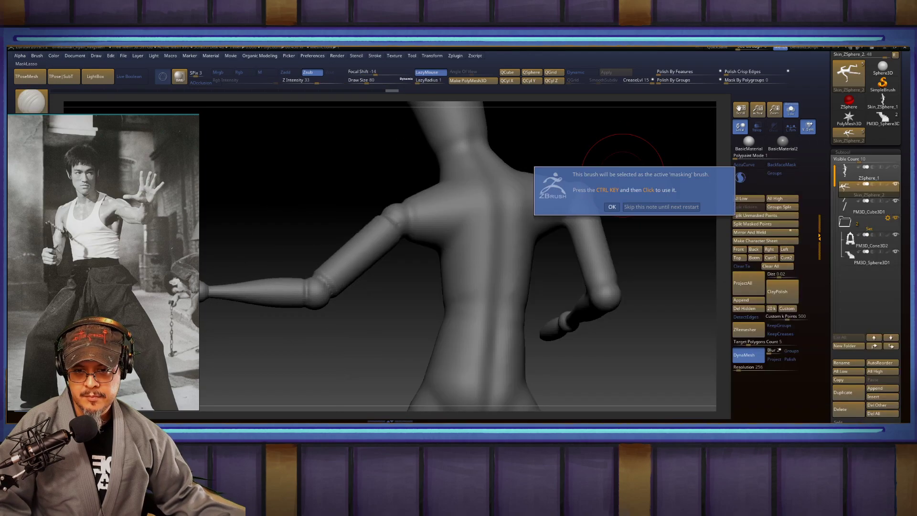
pyautogui.press('Return')
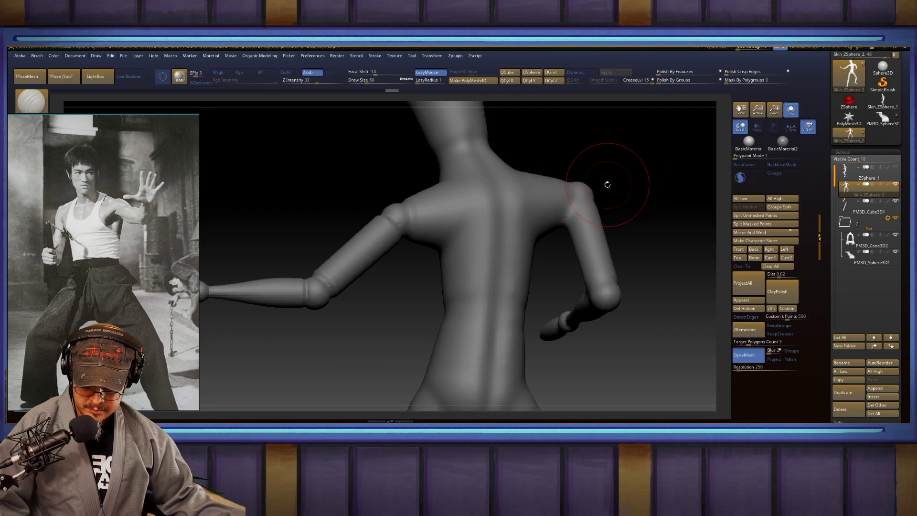
# Step: Build up the back muscles below both shoulders with the ClayBuildup brush at draw size 80, and smooth the strokes
pyautogui.press('b')
pyautogui.press('c')
pyautogui.press('t')
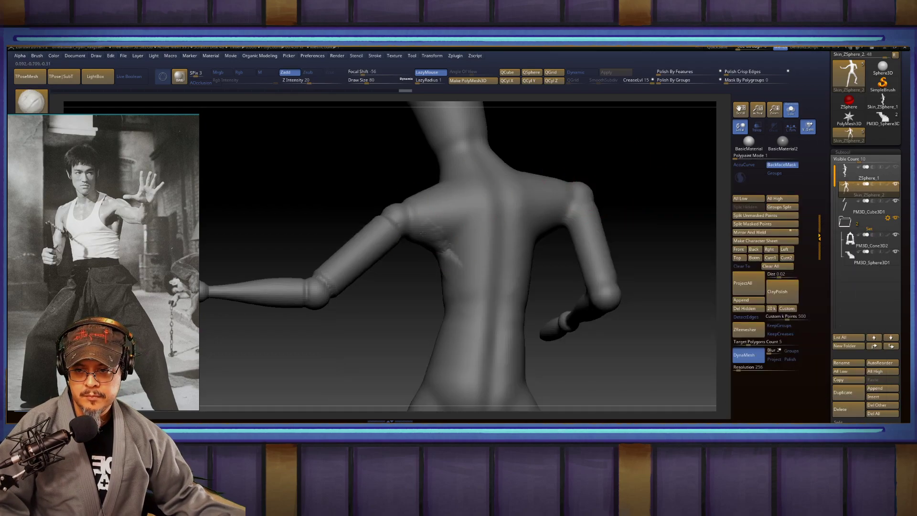
pyautogui.moveTo(430, 244); pyautogui.dragTo(445, 269)
pyautogui.moveTo(437, 235)
pyautogui.mouseDown()
pyautogui.moveTo(460, 268)
pyautogui.moveTo(447, 224)
pyautogui.moveTo(473, 261)
pyautogui.mouseUp()
pyautogui.moveTo(434, 231)
pyautogui.mouseDown()
pyautogui.moveTo(449, 267)
pyautogui.moveTo(436, 273)
pyautogui.moveTo(461, 296)
pyautogui.moveTo(447, 272)
pyautogui.mouseUp()
pyautogui.moveTo(636, 210); pyautogui.dragTo(599, 215)
pyautogui.moveTo(529, 256)
pyautogui.mouseDown()
pyautogui.moveTo(566, 217)
pyautogui.moveTo(534, 261)
pyautogui.moveTo(568, 231)
pyautogui.moveTo(533, 278)
pyautogui.moveTo(566, 232)
pyautogui.moveTo(541, 269)
pyautogui.moveTo(554, 225)
pyautogui.moveTo(517, 241)
pyautogui.mouseUp()
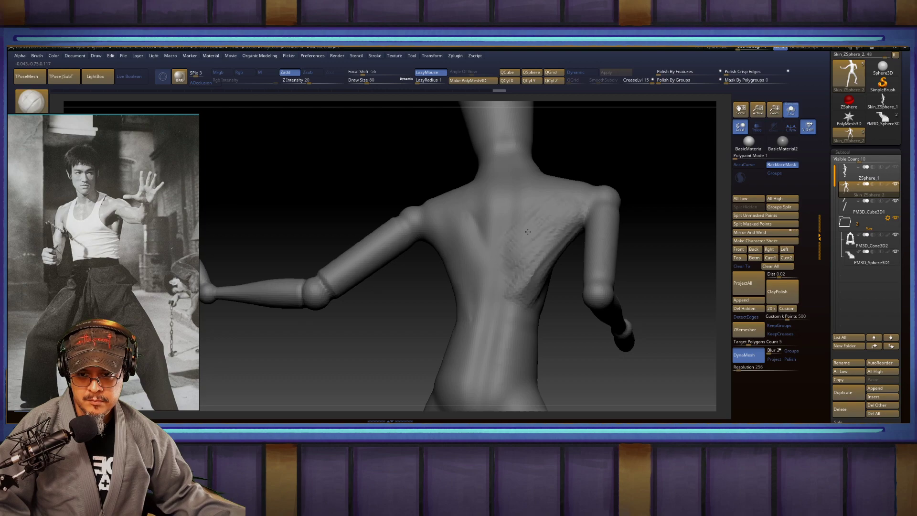
pyautogui.press('space')
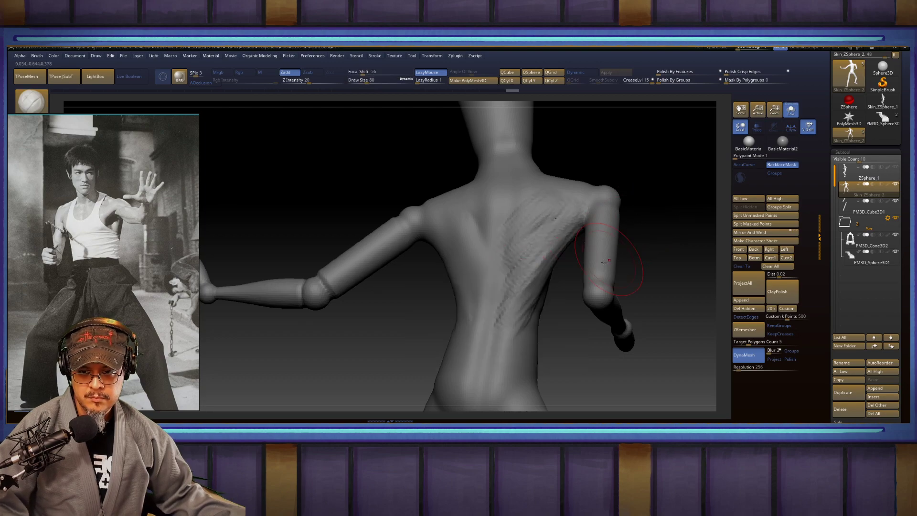
pyautogui.keyDown('shift'); pyautogui.moveTo(507, 304); pyautogui.dragTo(518, 282); pyautogui.keyUp('shift')
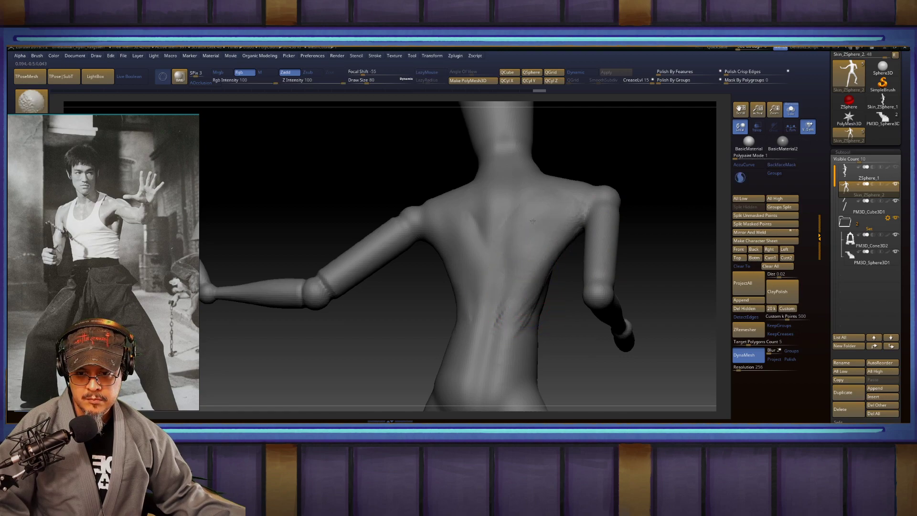
# Step: Add muscle volume to the side of the mannequin's torso and the chest beside the bent arm's shoulder with the ClayBuildup brush
pyautogui.moveTo(678, 248); pyautogui.dragTo(492, 210)
pyautogui.moveTo(665, 185)
pyautogui.keyDown('alt'); pyautogui.mouseDown()
pyautogui.moveTo(591, 186)
pyautogui.moveTo(620, 205)
pyautogui.moveTo(464, 241)
pyautogui.moveTo(461, 258)
pyautogui.mouseUp(); pyautogui.keyUp('alt')
pyautogui.moveTo(527, 287)
pyautogui.mouseDown()
pyautogui.moveTo(496, 294)
pyautogui.moveTo(506, 265)
pyautogui.moveTo(473, 258)
pyautogui.moveTo(486, 254)
pyautogui.moveTo(452, 217)
pyautogui.moveTo(486, 264)
pyautogui.mouseUp()
pyautogui.moveTo(686, 206); pyautogui.dragTo(616, 210)
pyautogui.moveTo(593, 273)
pyautogui.mouseDown()
pyautogui.moveTo(554, 282)
pyautogui.moveTo(592, 268)
pyautogui.moveTo(554, 282)
pyautogui.moveTo(587, 260)
pyautogui.moveTo(542, 292)
pyautogui.mouseUp()
pyautogui.moveTo(592, 273)
pyautogui.mouseDown()
pyautogui.moveTo(539, 302)
pyautogui.moveTo(556, 294)
pyautogui.moveTo(492, 295)
pyautogui.mouseUp()
pyautogui.moveTo(678, 205); pyautogui.dragTo(582, 163)
pyautogui.moveTo(521, 247)
pyautogui.mouseDown(button='right')
pyautogui.moveTo(636, 239)
pyautogui.moveTo(500, 239)
pyautogui.moveTo(513, 224)
pyautogui.moveTo(472, 218)
pyautogui.mouseUp(button='right')
pyautogui.moveTo(570, 207); pyautogui.dragTo(526, 222, button='right')
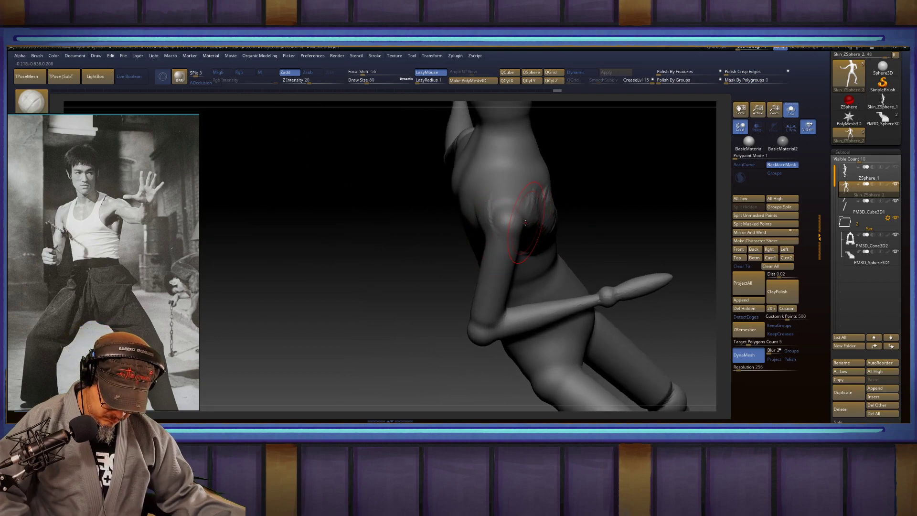
# Step: Build up the bent arm's shoulder and upper arm and the lower chest on both sides with the ClayBuildup brush at draw size 80
pyautogui.moveTo(614, 217)
pyautogui.mouseDown(button='right')
pyautogui.moveTo(497, 237)
pyautogui.moveTo(495, 226)
pyautogui.moveTo(497, 242)
pyautogui.moveTo(491, 219)
pyautogui.mouseUp(button='right')
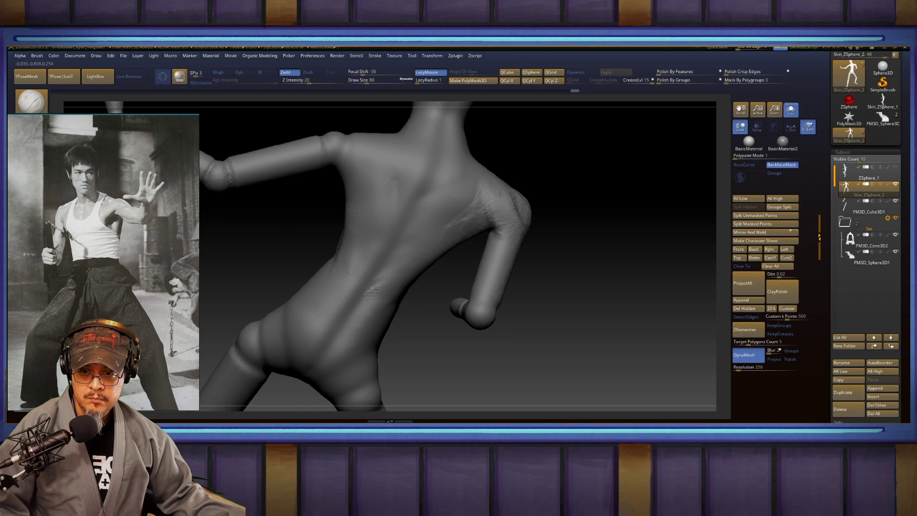
pyautogui.moveTo(571, 261); pyautogui.dragTo(572, 240, button='right')
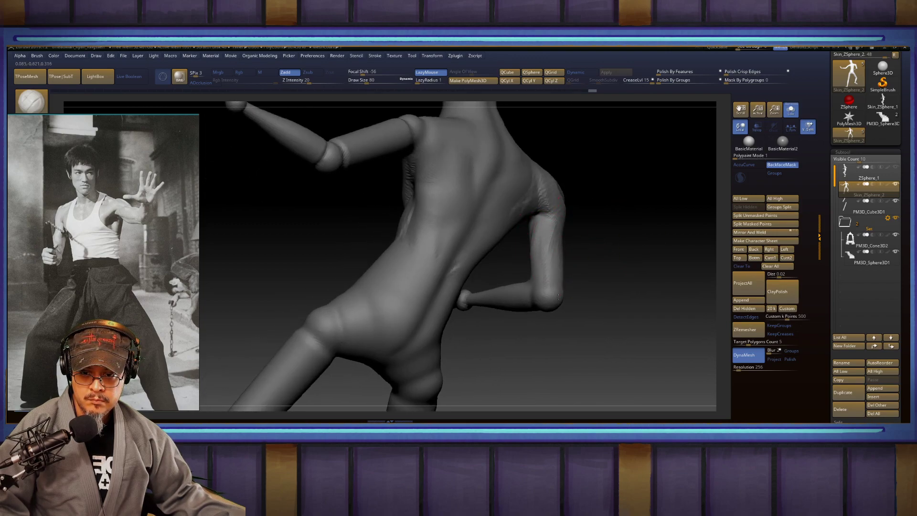
pyautogui.moveTo(579, 277); pyautogui.dragTo(533, 256, button='right')
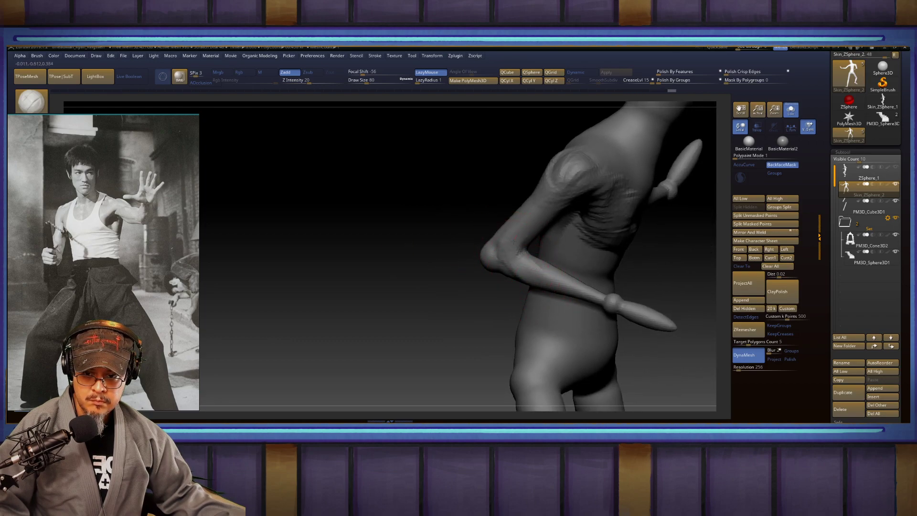
pyautogui.moveTo(514, 292)
pyautogui.mouseDown(button='right')
pyautogui.moveTo(480, 231)
pyautogui.moveTo(438, 248)
pyautogui.moveTo(446, 245)
pyautogui.mouseUp(button='right')
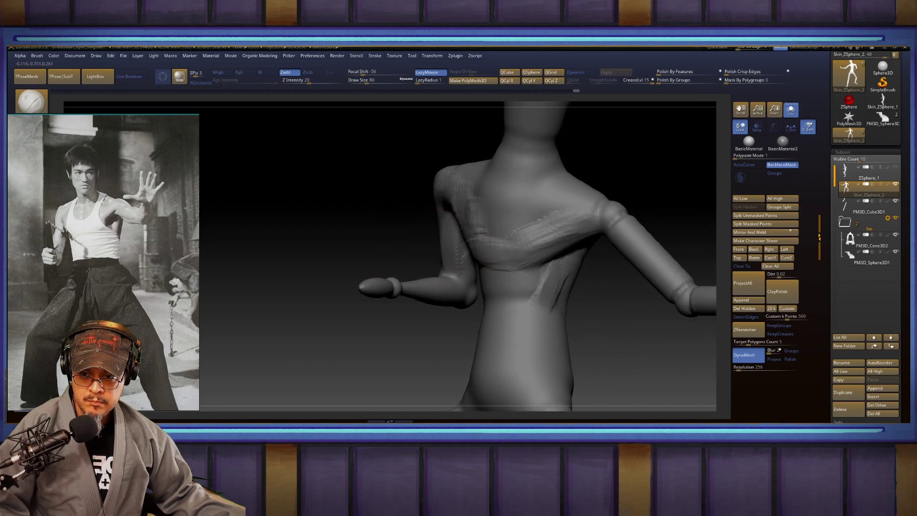
# Step: Smooth the joint between the chest muscle and the outstretched arm's shoulder at draw size 80
pyautogui.moveTo(608, 166)
pyautogui.mouseDown(button='right')
pyautogui.moveTo(543, 193)
pyautogui.moveTo(444, 265)
pyautogui.mouseUp(button='right')
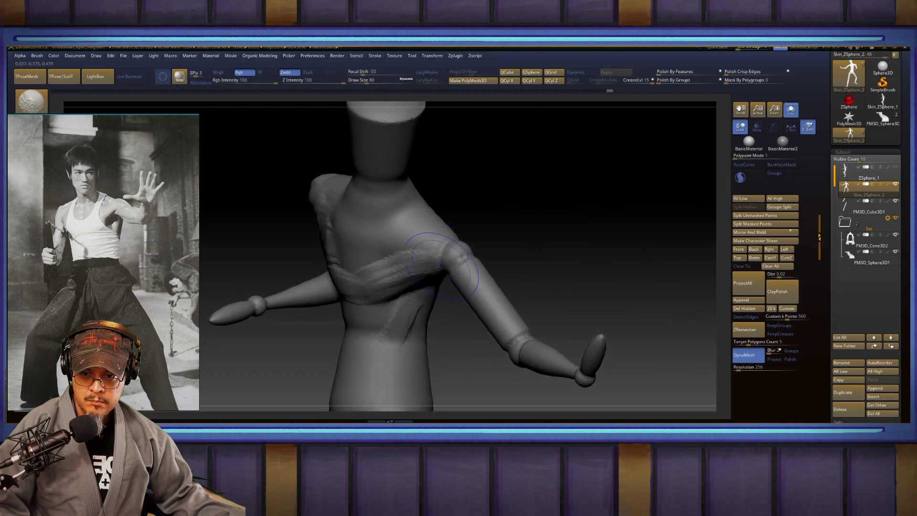
pyautogui.keyDown('shift'); pyautogui.moveTo(472, 254); pyautogui.dragTo(440, 264); pyautogui.keyUp('shift')
pyautogui.moveTo(440, 258); pyautogui.dragTo(456, 258, button='right')
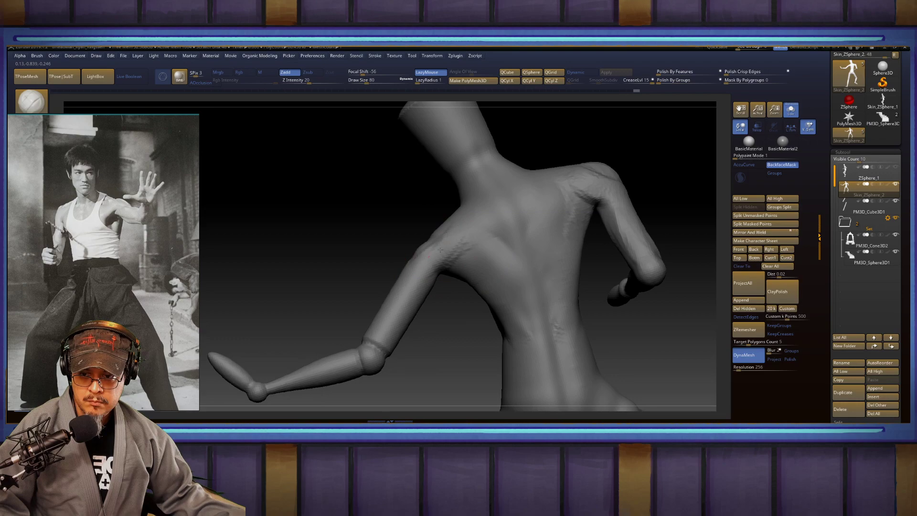
# Step: Add volume behind the outstretched arm's shoulder and along the latissimus muscles on both sides of the back
pyautogui.moveTo(390, 217); pyautogui.dragTo(431, 236, button='right')
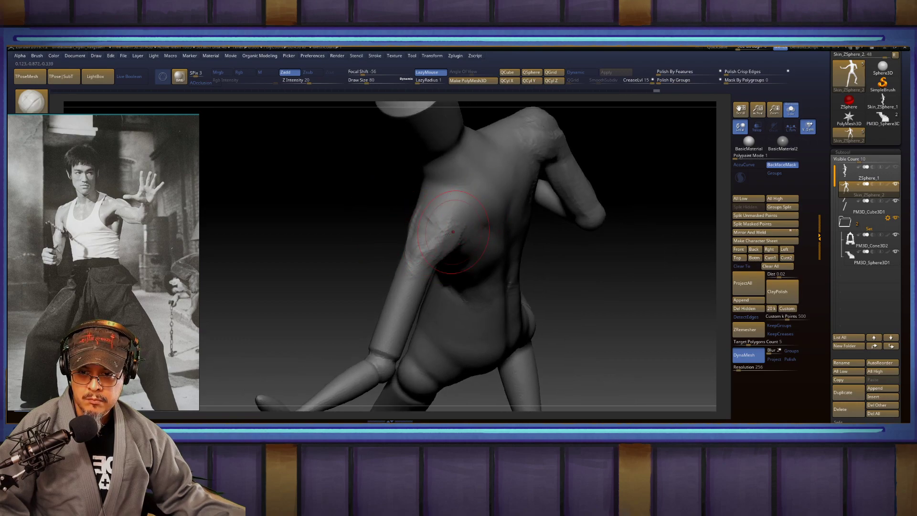
pyautogui.moveTo(581, 256); pyautogui.dragTo(465, 266, button='right')
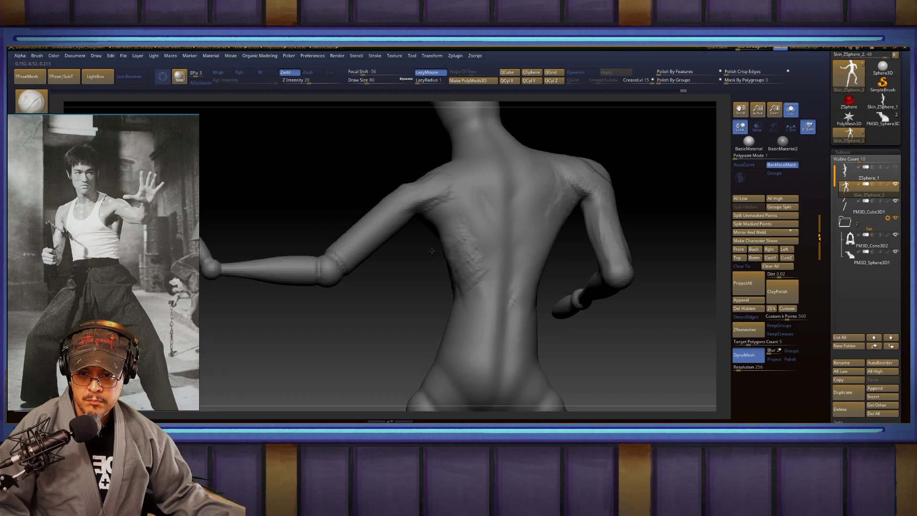
pyautogui.moveTo(460, 257); pyautogui.dragTo(528, 261, button='right')
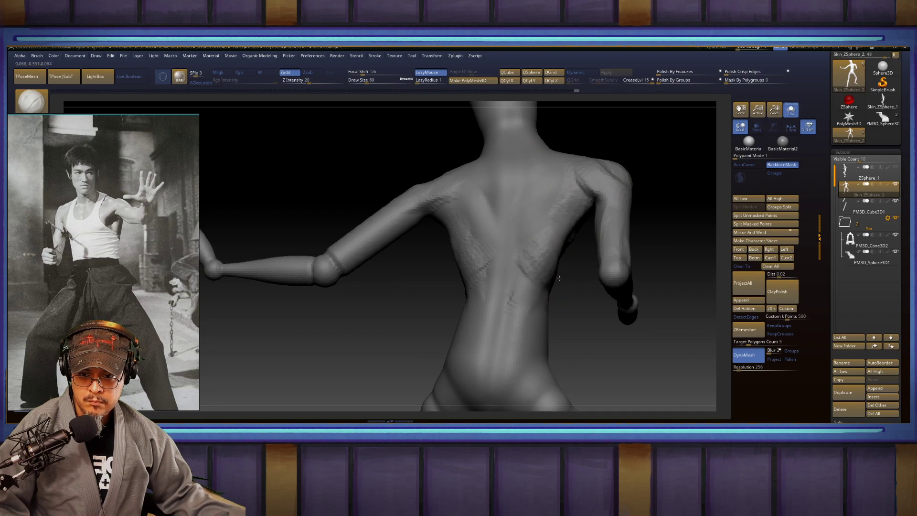
# Step: Lay vertical abdominal muscle strips down the front of the belly to the groin with the ClayBuildup brush at draw size 80
pyautogui.moveTo(598, 328); pyautogui.dragTo(473, 213, button='right')
pyautogui.moveTo(492, 297)
pyautogui.mouseDown()
pyautogui.moveTo(484, 317)
pyautogui.moveTo(495, 326)
pyautogui.mouseUp()
pyautogui.moveTo(452, 289)
pyautogui.mouseDown()
pyautogui.moveTo(459, 333)
pyautogui.moveTo(469, 339)
pyautogui.moveTo(485, 337)
pyautogui.moveTo(481, 331)
pyautogui.mouseUp()
pyautogui.moveTo(491, 239); pyautogui.dragTo(495, 297)
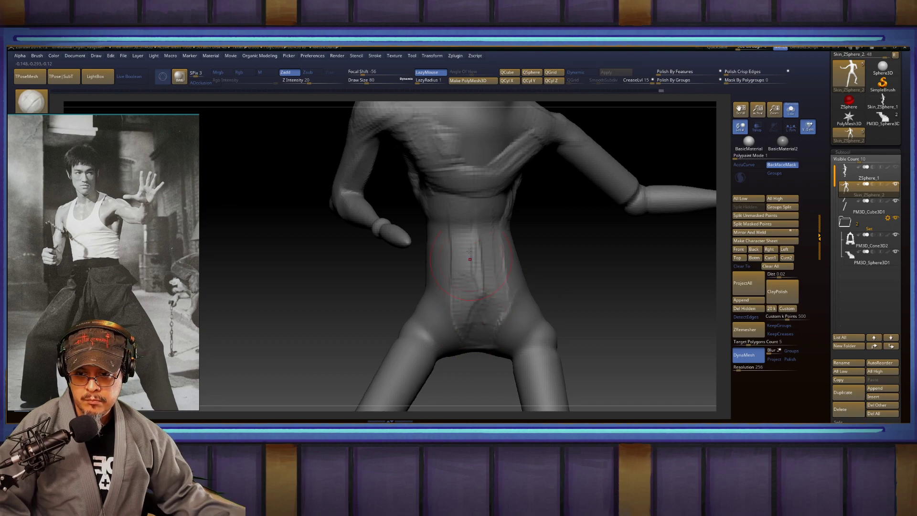
pyautogui.moveTo(460, 234); pyautogui.dragTo(460, 305)
pyautogui.moveTo(501, 234); pyautogui.dragTo(502, 303)
pyautogui.moveTo(479, 220); pyautogui.dragTo(482, 316)
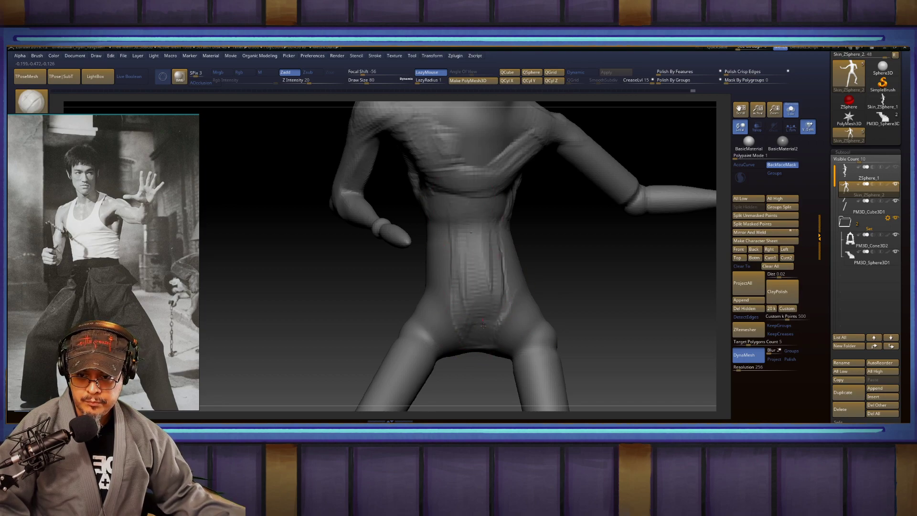
# Step: Smooth the hip area, and thicken the straighter leg's thigh with the Inflat brush at draw size 234
pyautogui.moveTo(578, 255)
pyautogui.mouseDown()
pyautogui.moveTo(574, 291)
pyautogui.moveTo(616, 203)
pyautogui.mouseUp()
pyautogui.keyDown('alt'); pyautogui.moveTo(626, 282); pyautogui.dragTo(603, 275); pyautogui.keyUp('alt')
pyautogui.keyDown('shift'); pyautogui.moveTo(514, 238); pyautogui.dragTo(510, 241); pyautogui.keyUp('shift')
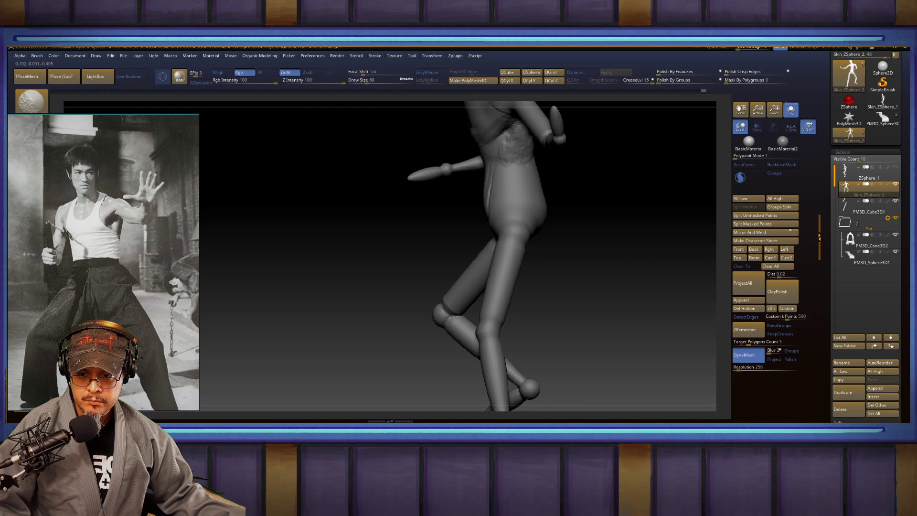
pyautogui.press('shift')
pyautogui.press('b')
pyautogui.press('i')
pyautogui.press('n')
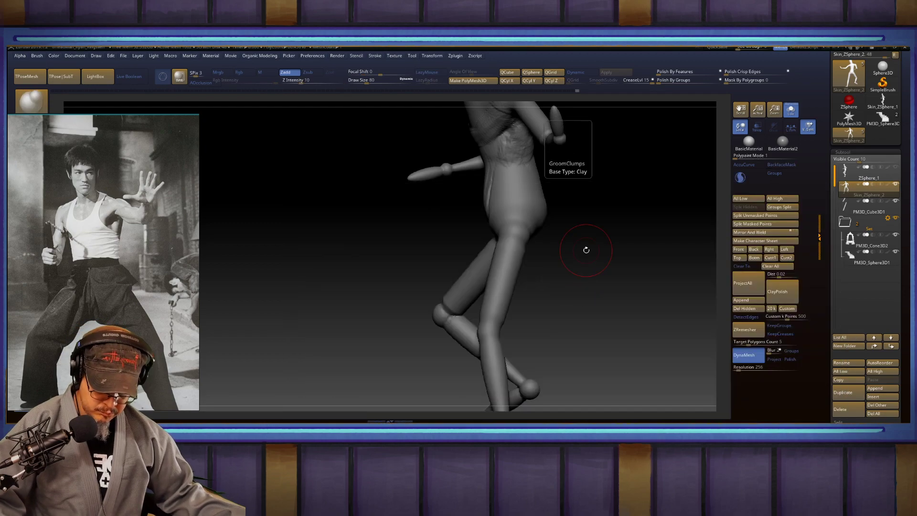
pyautogui.moveTo(552, 250); pyautogui.dragTo(580, 249)
pyautogui.press('s')
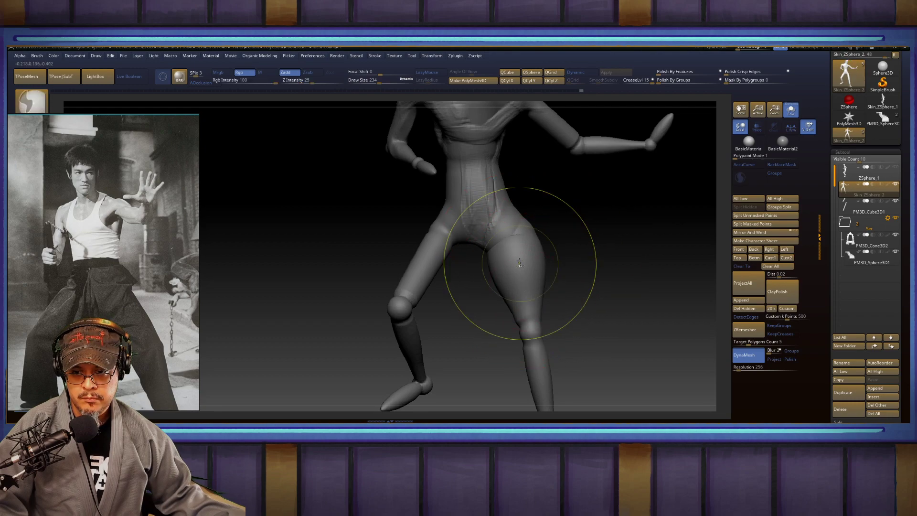
pyautogui.moveTo(516, 288); pyautogui.dragTo(526, 337)
pyautogui.moveTo(586, 341)
pyautogui.keyDown('alt'); pyautogui.mouseDown()
pyautogui.moveTo(563, 240)
pyautogui.moveTo(523, 226)
pyautogui.mouseUp(); pyautogui.keyUp('alt')
# Step: Even out the leg volumes by smoothing the thigh and inflating the other leg with adjusted brush sizes
pyautogui.press('shift')
pyautogui.moveTo(494, 238)
pyautogui.keyDown('shift'); pyautogui.mouseDown()
pyautogui.moveTo(483, 262)
pyautogui.moveTo(488, 281)
pyautogui.mouseUp(); pyautogui.keyUp('shift')
pyautogui.press('s')
pyautogui.keyDown('alt'); pyautogui.moveTo(621, 165); pyautogui.dragTo(558, 242); pyautogui.keyUp('alt')
pyautogui.moveTo(621, 236); pyautogui.dragTo(561, 234)
pyautogui.press('shift')
pyautogui.press('s')
pyautogui.moveTo(438, 221)
pyautogui.mouseDown()
pyautogui.moveTo(494, 271)
pyautogui.moveTo(498, 287)
pyautogui.mouseUp()
pyautogui.moveTo(593, 225); pyautogui.dragTo(549, 238, button='right')
# Step: Swell the calves of both lower legs with the Inflat brush at draw size 167, and smooth the transitions
pyautogui.press('s')
pyautogui.moveTo(514, 250); pyautogui.dragTo(464, 271)
pyautogui.hotkey('ctrl', 'z')
pyautogui.moveTo(506, 251); pyautogui.dragTo(470, 277)
pyautogui.keyDown('alt'); pyautogui.moveTo(534, 289); pyautogui.dragTo(572, 236, button='right'); pyautogui.keyUp('alt')
pyautogui.keyDown('shift'); pyautogui.moveTo(496, 247); pyautogui.dragTo(492, 252); pyautogui.keyUp('shift')
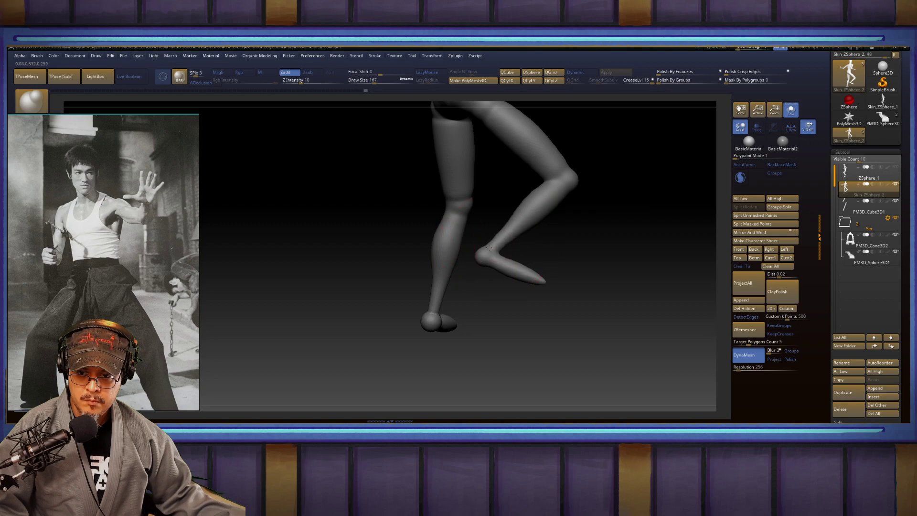
pyautogui.moveTo(542, 251); pyautogui.dragTo(519, 251)
pyautogui.moveTo(531, 303); pyautogui.dragTo(548, 259)
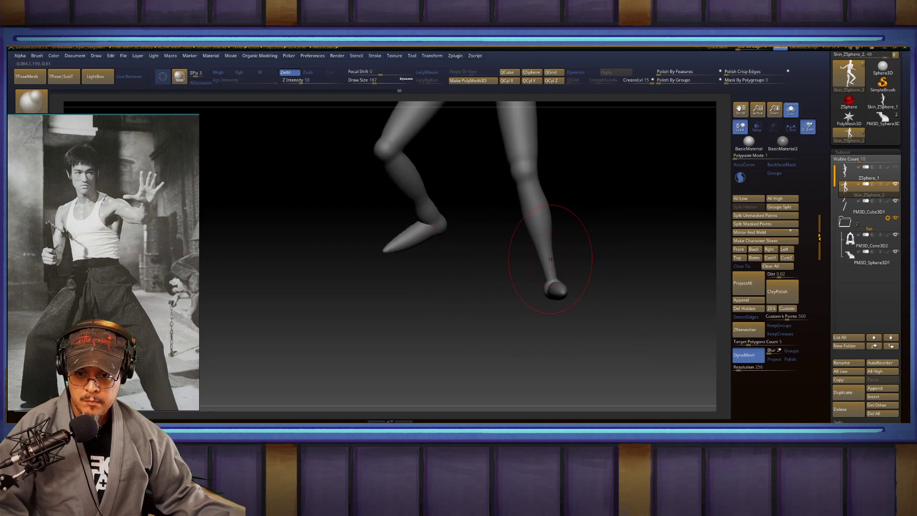
pyautogui.moveTo(552, 307); pyautogui.dragTo(632, 271)
pyautogui.moveTo(571, 319)
pyautogui.mouseDown()
pyautogui.moveTo(618, 266)
pyautogui.moveTo(628, 268)
pyautogui.moveTo(636, 337)
pyautogui.mouseUp()
pyautogui.moveTo(607, 275)
pyautogui.mouseDown()
pyautogui.moveTo(614, 260)
pyautogui.moveTo(577, 232)
pyautogui.moveTo(522, 256)
pyautogui.mouseUp()
# Step: Build up the buttock behind the straighter leg with the ClayBuildup brush at draw size 167, and work over the lower abdomen
pyautogui.press('b')
pyautogui.press('d')
pyautogui.press('s')
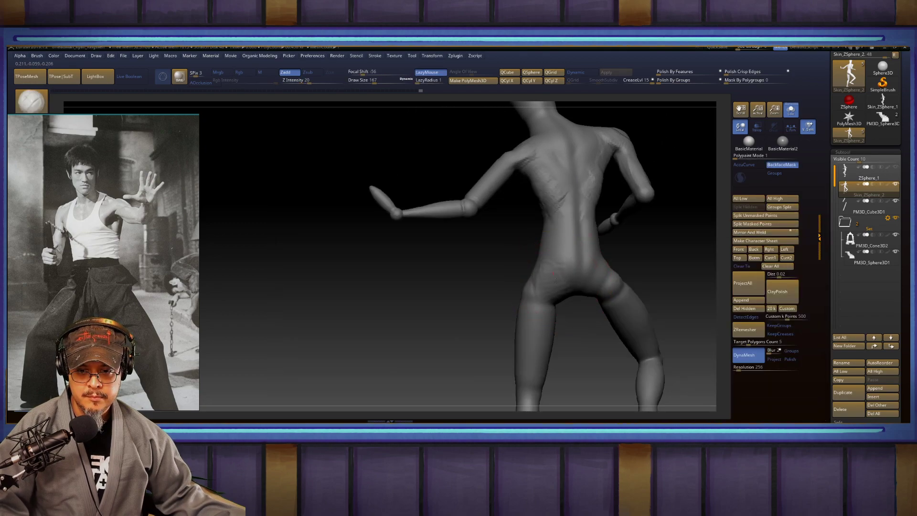
pyautogui.moveTo(501, 274)
pyautogui.mouseDown()
pyautogui.moveTo(604, 267)
pyautogui.moveTo(625, 282)
pyautogui.moveTo(673, 257)
pyautogui.moveTo(549, 267)
pyautogui.mouseUp()
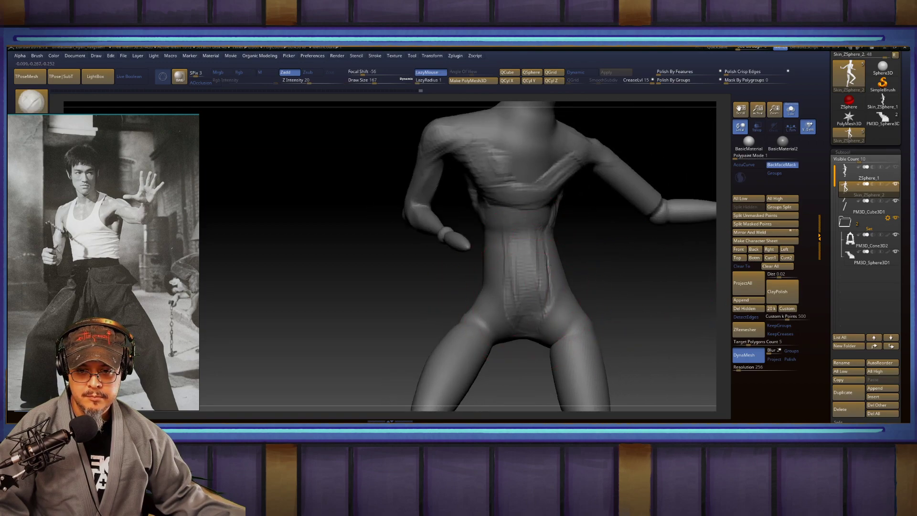
pyautogui.moveTo(529, 310)
pyautogui.mouseDown()
pyautogui.moveTo(525, 267)
pyautogui.moveTo(519, 287)
pyautogui.mouseUp()
pyautogui.moveTo(616, 296)
pyautogui.keyDown('alt'); pyautogui.mouseDown()
pyautogui.moveTo(612, 236)
pyautogui.moveTo(645, 236)
pyautogui.mouseUp(); pyautogui.keyUp('alt')
pyautogui.moveTo(457, 257); pyautogui.dragTo(641, 275)
# Step: Raise the pelvic crest ridges on both sides of the hips with the ClayBuildup brush at draw size 56
pyautogui.press('s')
pyautogui.moveTo(513, 262)
pyautogui.mouseDown()
pyautogui.moveTo(504, 263)
pyautogui.moveTo(550, 248)
pyautogui.mouseUp()
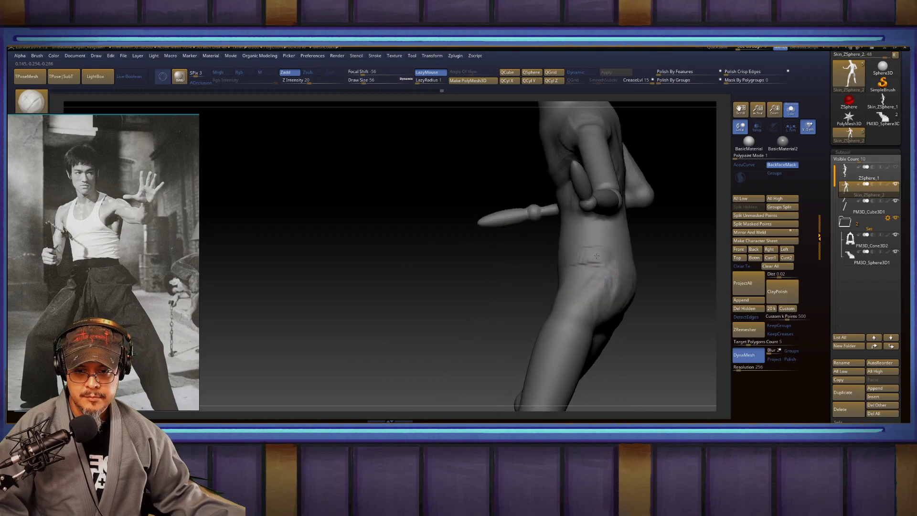
pyautogui.moveTo(577, 302); pyautogui.dragTo(596, 298)
pyautogui.moveTo(461, 289)
pyautogui.mouseDown()
pyautogui.moveTo(569, 257)
pyautogui.moveTo(640, 258)
pyautogui.mouseUp()
pyautogui.moveTo(624, 257)
pyautogui.mouseDown()
pyautogui.moveTo(529, 284)
pyautogui.moveTo(498, 271)
pyautogui.mouseUp()
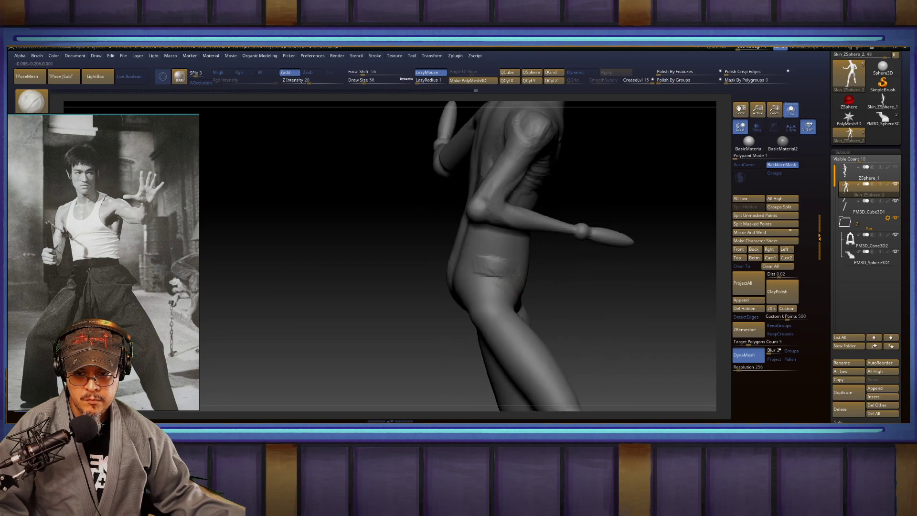
pyautogui.moveTo(432, 292)
pyautogui.mouseDown()
pyautogui.moveTo(591, 244)
pyautogui.moveTo(622, 247)
pyautogui.moveTo(646, 281)
pyautogui.moveTo(594, 266)
pyautogui.moveTo(503, 265)
pyautogui.mouseUp()
pyautogui.moveTo(625, 276)
pyautogui.mouseDown()
pyautogui.moveTo(629, 269)
pyautogui.moveTo(620, 308)
pyautogui.mouseUp()
# Step: Sculpt the gluteal muscles and the lower back columns with the ClayBuildup brush at draw size 101
pyautogui.press('s')
pyautogui.moveTo(531, 294); pyautogui.dragTo(553, 292)
pyautogui.press('s')
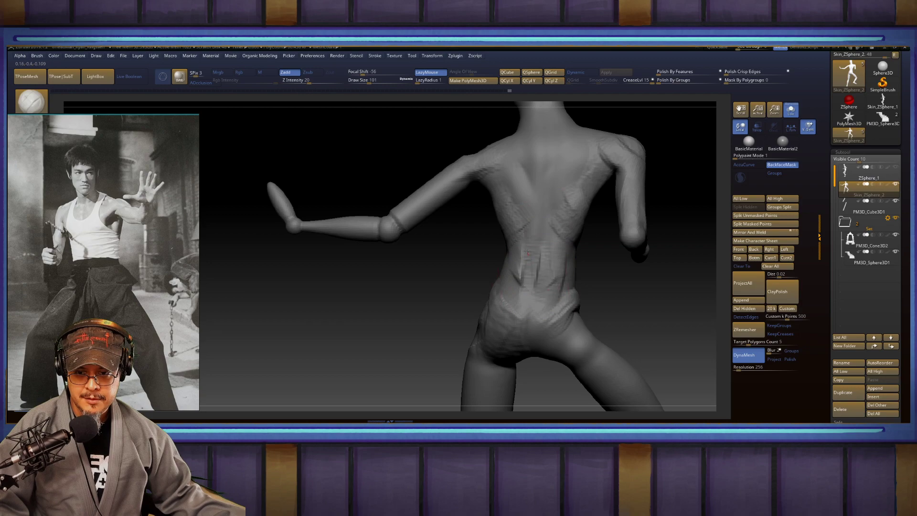
pyautogui.moveTo(623, 327)
pyautogui.keyDown('alt'); pyautogui.mouseDown()
pyautogui.moveTo(564, 258)
pyautogui.moveTo(544, 267)
pyautogui.mouseUp(); pyautogui.keyUp('alt')
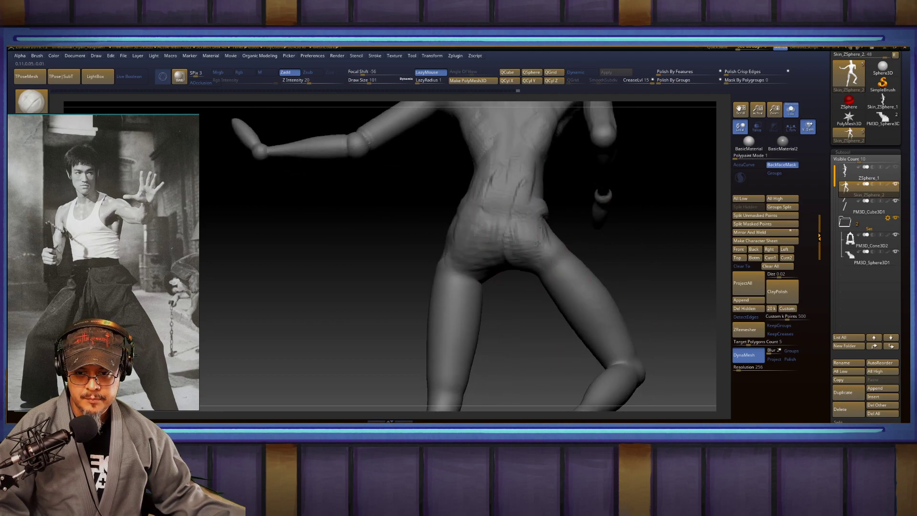
# Step: Fill out the chest with horizontal ClayBuildup strokes at draw size 101, and raise both collarbones at draw size 31
pyautogui.moveTo(567, 214)
pyautogui.mouseDown()
pyautogui.moveTo(621, 311)
pyautogui.moveTo(606, 221)
pyautogui.moveTo(456, 232)
pyautogui.mouseUp()
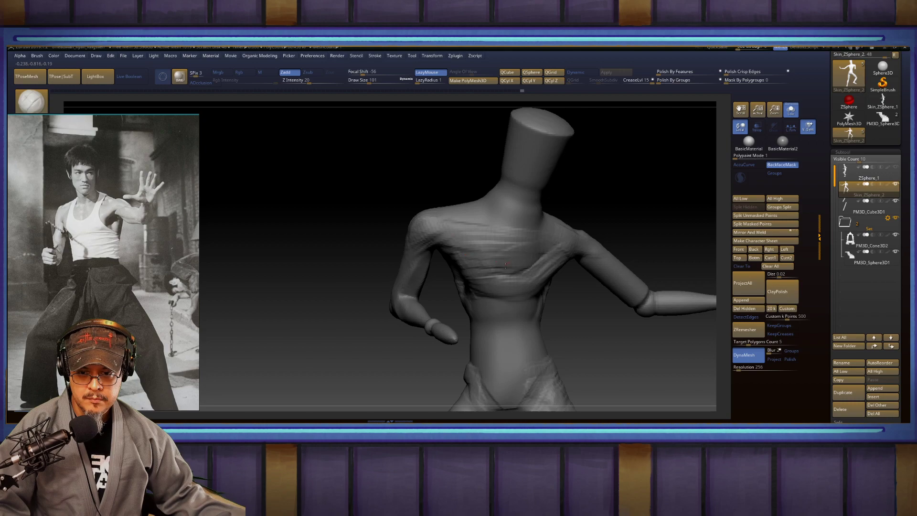
pyautogui.moveTo(586, 203)
pyautogui.mouseDown()
pyautogui.moveTo(591, 282)
pyautogui.moveTo(606, 286)
pyautogui.mouseUp()
pyautogui.press('s')
pyautogui.moveTo(565, 240); pyautogui.dragTo(470, 266)
pyautogui.moveTo(539, 262); pyautogui.dragTo(453, 269)
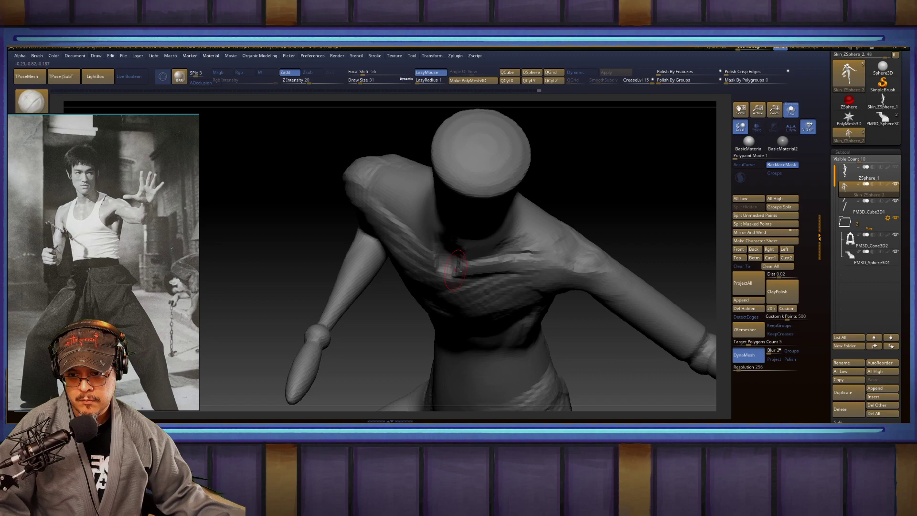
# Step: Add the neck muscles converging in a V at the collarbone notch with the ClayBuildup brush at draw size 31, and smooth them
pyautogui.moveTo(440, 267); pyautogui.dragTo(437, 260)
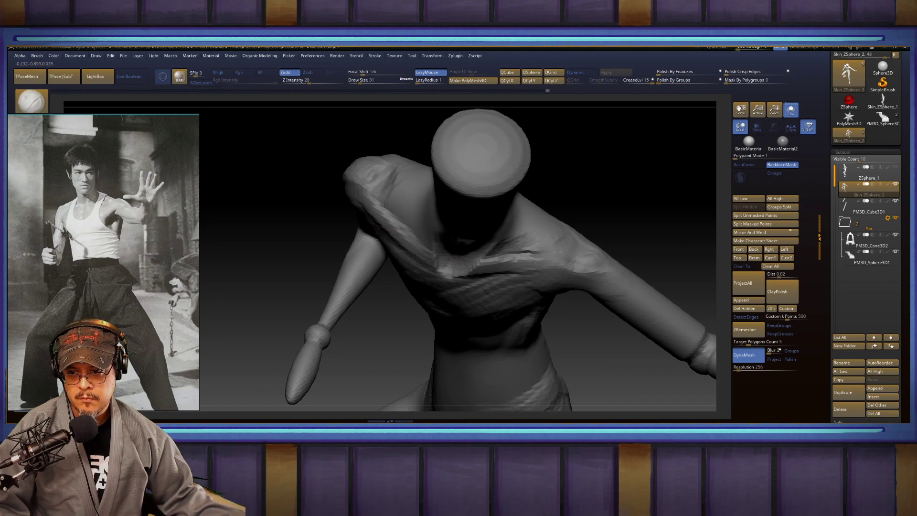
pyautogui.moveTo(611, 222)
pyautogui.mouseDown()
pyautogui.moveTo(579, 213)
pyautogui.moveTo(583, 191)
pyautogui.moveTo(609, 228)
pyautogui.moveTo(492, 265)
pyautogui.moveTo(521, 277)
pyautogui.moveTo(529, 251)
pyautogui.mouseUp()
pyautogui.keyDown('shift'); pyautogui.moveTo(499, 264); pyautogui.dragTo(510, 259); pyautogui.keyUp('shift')
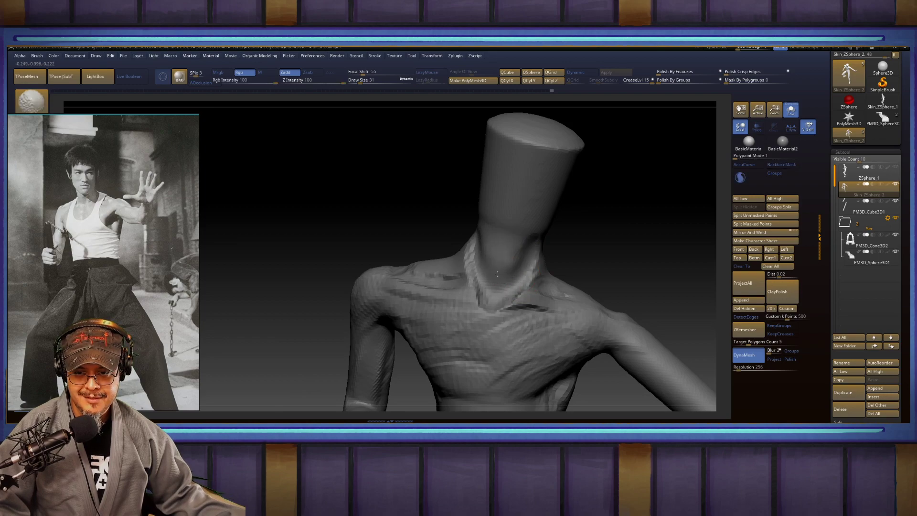
# Step: Build up the trapezius and the shoulder blade forms on the upper back with the ClayBuildup brush at draw size 80
pyautogui.moveTo(624, 248)
pyautogui.mouseDown()
pyautogui.moveTo(628, 199)
pyautogui.moveTo(573, 215)
pyautogui.moveTo(602, 179)
pyautogui.moveTo(600, 200)
pyautogui.mouseUp()
pyautogui.press('s')
pyautogui.moveTo(499, 230); pyautogui.dragTo(479, 239)
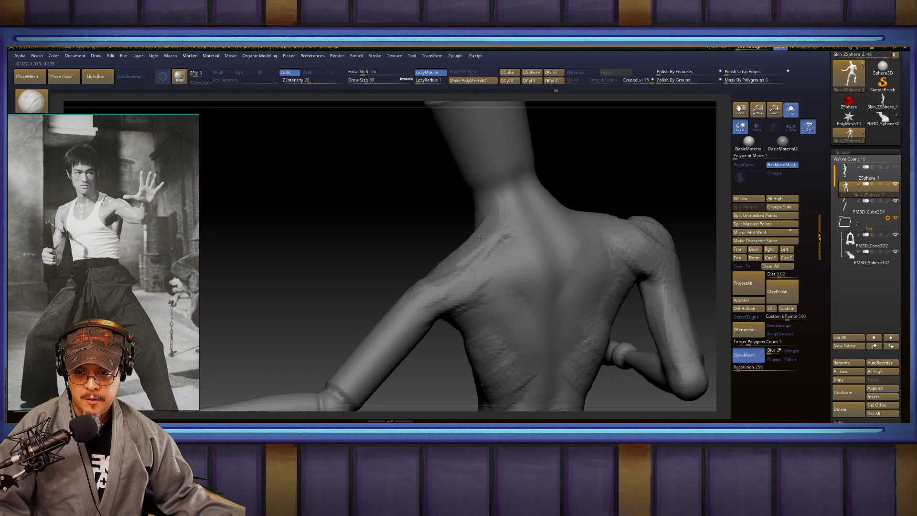
pyautogui.moveTo(521, 292); pyautogui.dragTo(454, 277)
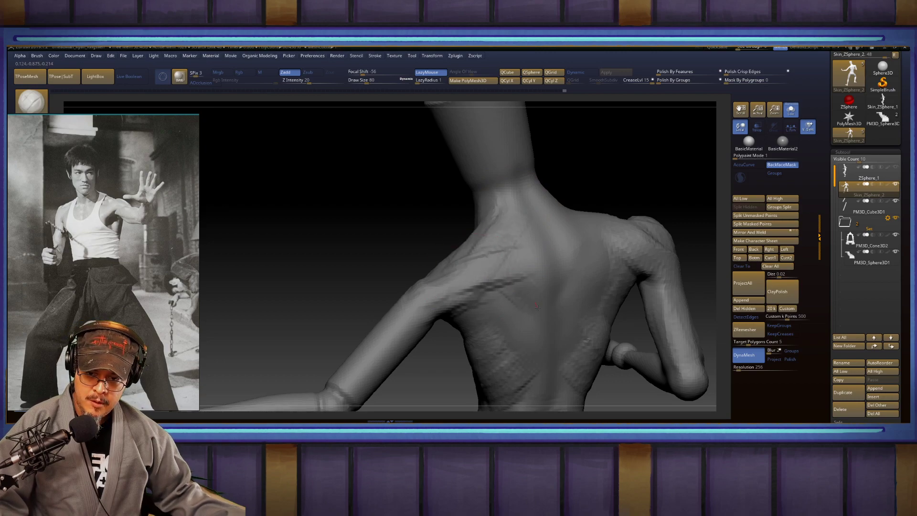
pyautogui.moveTo(637, 185); pyautogui.dragTo(603, 195)
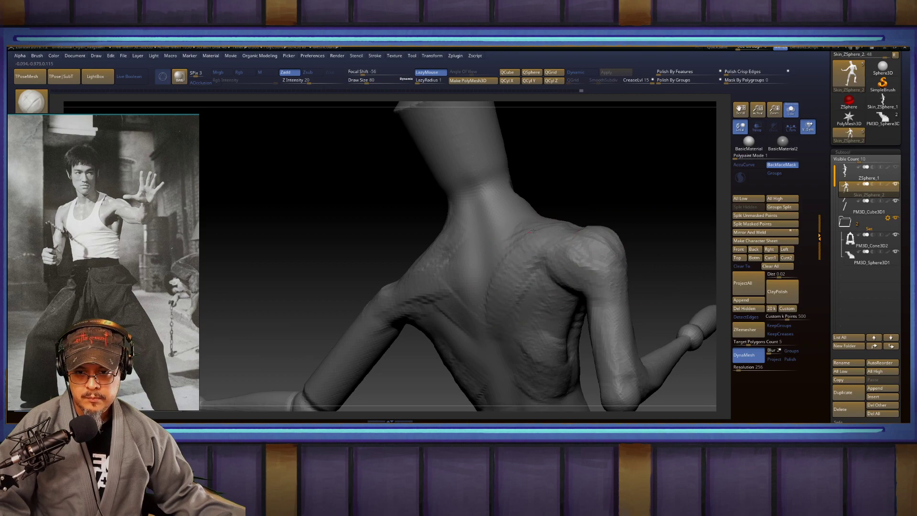
# Step: Add volume around the back of the neck and the bent arm's shoulder, and smooth the base of the neck
pyautogui.moveTo(533, 212); pyautogui.dragTo(493, 215)
pyautogui.moveTo(479, 214)
pyautogui.mouseDown(button='right')
pyautogui.moveTo(440, 212)
pyautogui.moveTo(434, 203)
pyautogui.mouseUp(button='right')
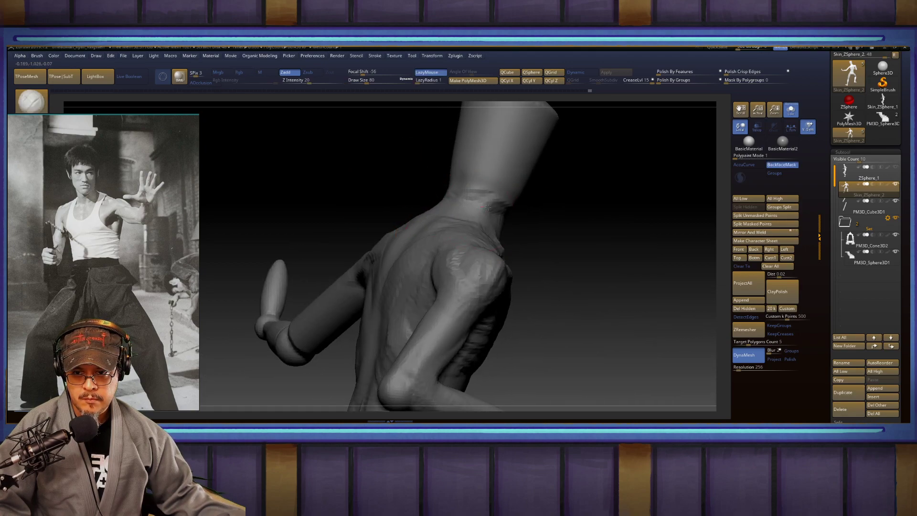
pyautogui.keyDown('shift'); pyautogui.moveTo(473, 207); pyautogui.dragTo(509, 212); pyautogui.keyUp('shift')
# Step: Sculpt the hip and groin muscles into the upper thighs with the ClayBuildup brush at draw size 80, and blend the leg joints
pyautogui.moveTo(544, 245)
pyautogui.mouseDown(button='right')
pyautogui.moveTo(625, 221)
pyautogui.moveTo(667, 174)
pyautogui.moveTo(604, 184)
pyautogui.moveTo(557, 215)
pyautogui.moveTo(518, 219)
pyautogui.moveTo(549, 219)
pyautogui.mouseUp(button='right')
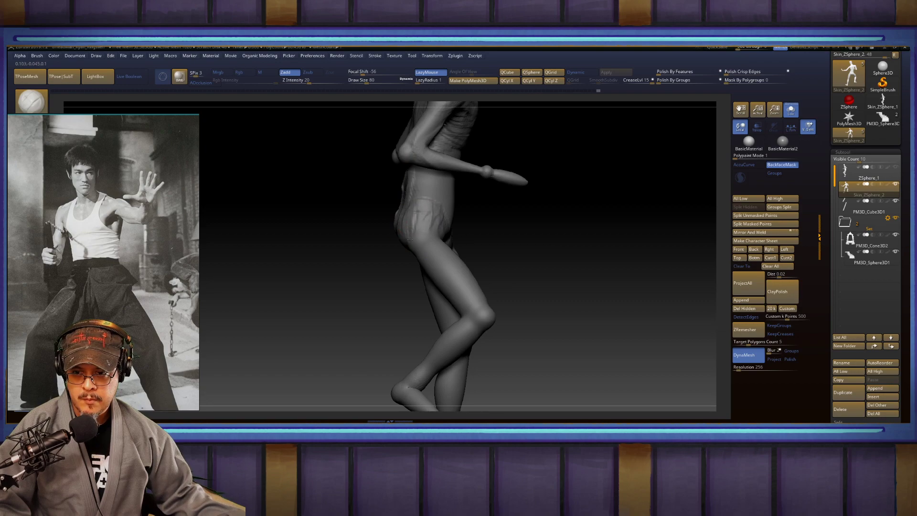
pyautogui.moveTo(414, 240)
pyautogui.mouseDown(button='right')
pyautogui.moveTo(563, 231)
pyautogui.moveTo(549, 221)
pyautogui.moveTo(556, 231)
pyautogui.moveTo(553, 205)
pyautogui.mouseUp(button='right')
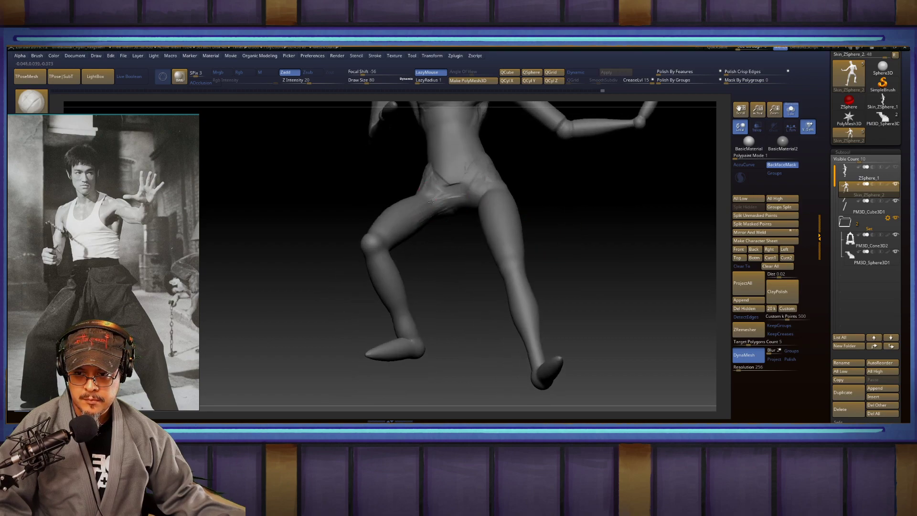
pyautogui.moveTo(409, 213)
pyautogui.mouseDown(button='right')
pyautogui.moveTo(425, 224)
pyautogui.moveTo(439, 208)
pyautogui.moveTo(462, 282)
pyautogui.moveTo(465, 225)
pyautogui.moveTo(377, 234)
pyautogui.mouseUp(button='right')
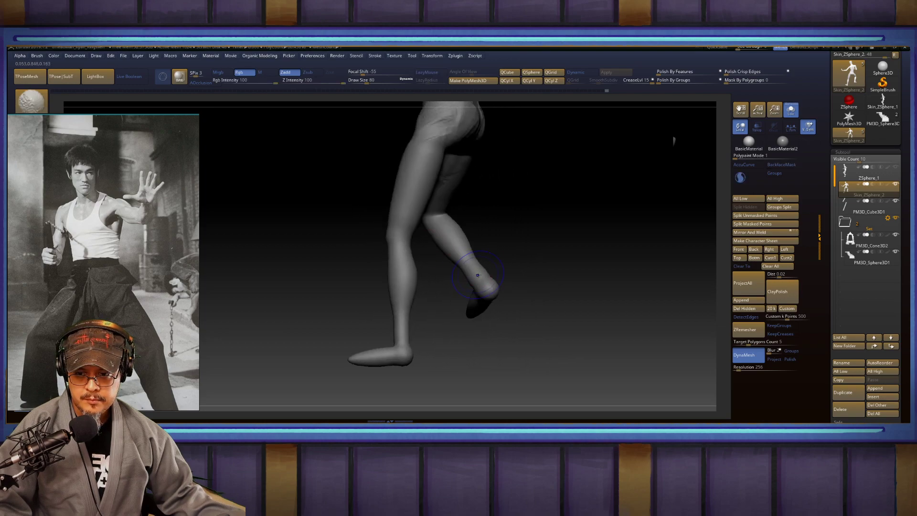
# Step: Smooth the bent leg's ankle and the outstretched arm's elbow joint at draw size 80
pyautogui.moveTo(476, 272)
pyautogui.keyDown('shift'); pyautogui.mouseDown(button='right')
pyautogui.moveTo(532, 216)
pyautogui.moveTo(548, 260)
pyautogui.moveTo(535, 250)
pyautogui.moveTo(571, 241)
pyautogui.moveTo(558, 287)
pyautogui.moveTo(710, 251)
pyautogui.mouseUp(button='right'); pyautogui.keyUp('shift')
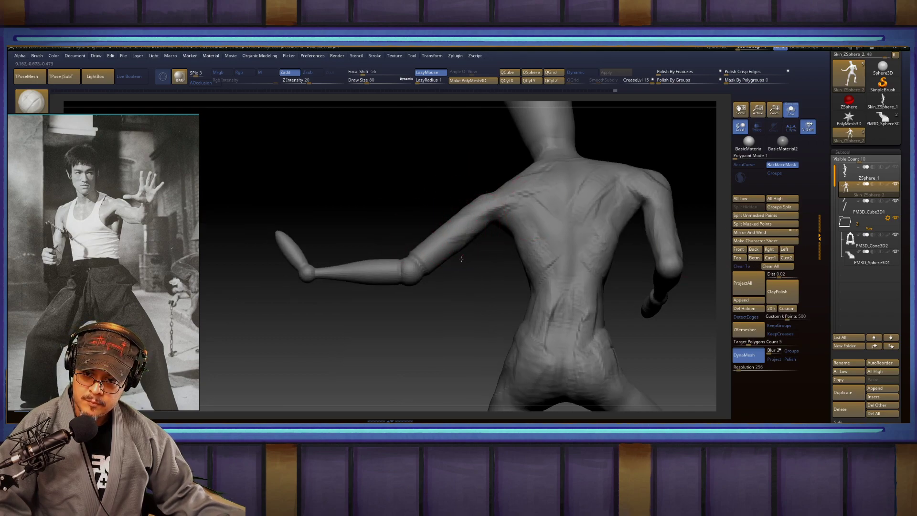
pyautogui.keyDown('shift'); pyautogui.moveTo(414, 263); pyautogui.dragTo(421, 272); pyautogui.keyUp('shift')
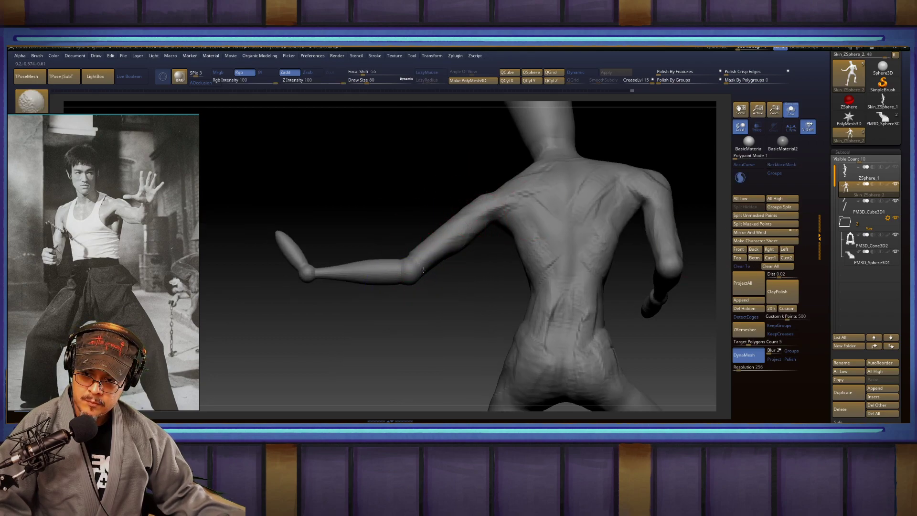
# Step: Carve the biceps and outer muscle grooves along the outstretched upper arm with the DamStandard brush at draw size 35
pyautogui.moveTo(364, 307)
pyautogui.mouseDown(button='right')
pyautogui.moveTo(504, 302)
pyautogui.moveTo(470, 259)
pyautogui.mouseUp(button='right')
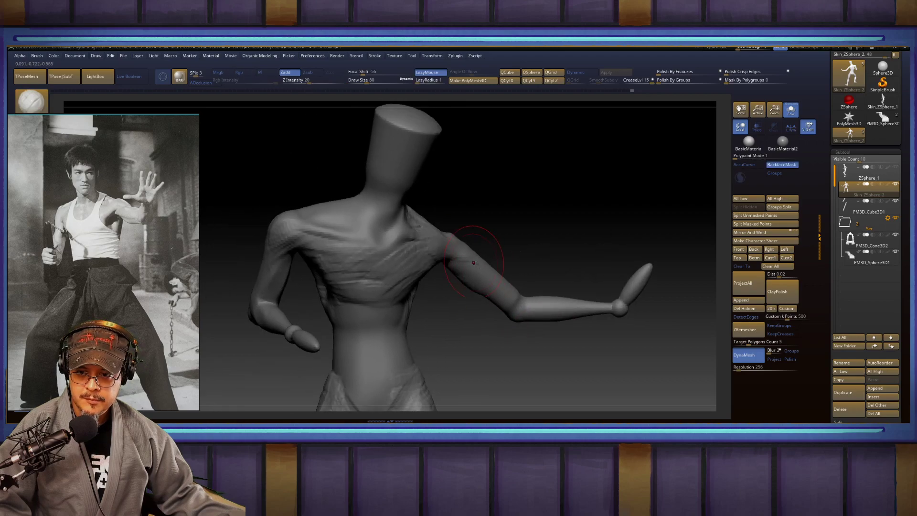
pyautogui.moveTo(506, 287)
pyautogui.keyDown('ctrl'); pyautogui.mouseDown(button='right')
pyautogui.moveTo(559, 225)
pyautogui.moveTo(514, 262)
pyautogui.moveTo(472, 267)
pyautogui.mouseUp(button='right'); pyautogui.keyUp('ctrl')
pyautogui.press('b')
pyautogui.press('t')
pyautogui.press('d')
pyautogui.press('s')
pyautogui.moveTo(471, 268)
pyautogui.mouseDown()
pyautogui.moveTo(483, 293)
pyautogui.moveTo(543, 328)
pyautogui.mouseUp()
pyautogui.moveTo(462, 283)
pyautogui.mouseDown()
pyautogui.moveTo(592, 347)
pyautogui.moveTo(459, 257)
pyautogui.moveTo(571, 339)
pyautogui.mouseUp()
pyautogui.moveTo(570, 339)
pyautogui.mouseDown(button='right')
pyautogui.moveTo(566, 274)
pyautogui.moveTo(458, 201)
pyautogui.moveTo(540, 227)
pyautogui.mouseUp(button='right')
pyautogui.moveTo(540, 227); pyautogui.dragTo(439, 320)
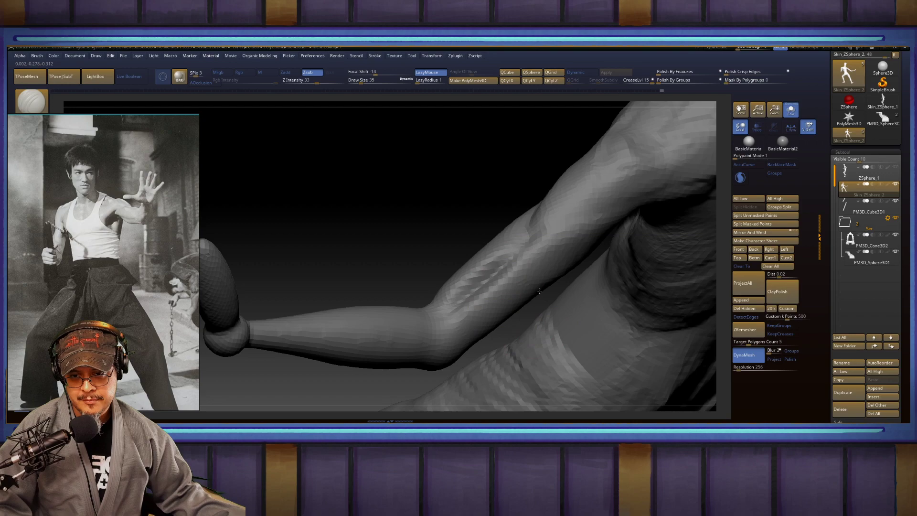
# Step: Cut the shoulder and triceps separation lines into the back of the outstretched upper arm
pyautogui.moveTo(404, 276); pyautogui.dragTo(514, 231, button='right')
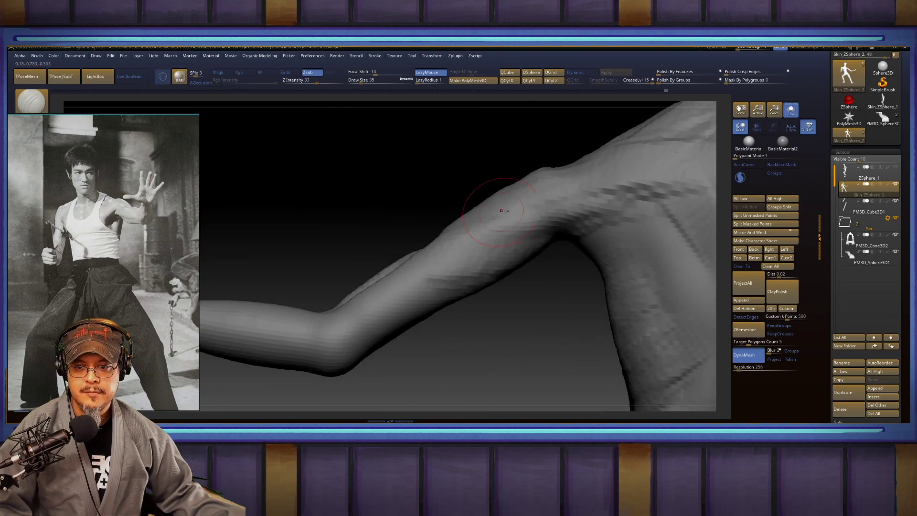
pyautogui.moveTo(514, 231); pyautogui.dragTo(494, 226)
pyautogui.moveTo(544, 276)
pyautogui.mouseDown()
pyautogui.moveTo(563, 282)
pyautogui.moveTo(576, 261)
pyautogui.moveTo(561, 254)
pyautogui.mouseUp()
# Step: Build up the rear shoulder and triceps of the outstretched arm with the ClayBuildup brush at draw size 56, and smooth toward the elbow
pyautogui.press('b')
pyautogui.press('c')
pyautogui.press('b')
pyautogui.press('s')
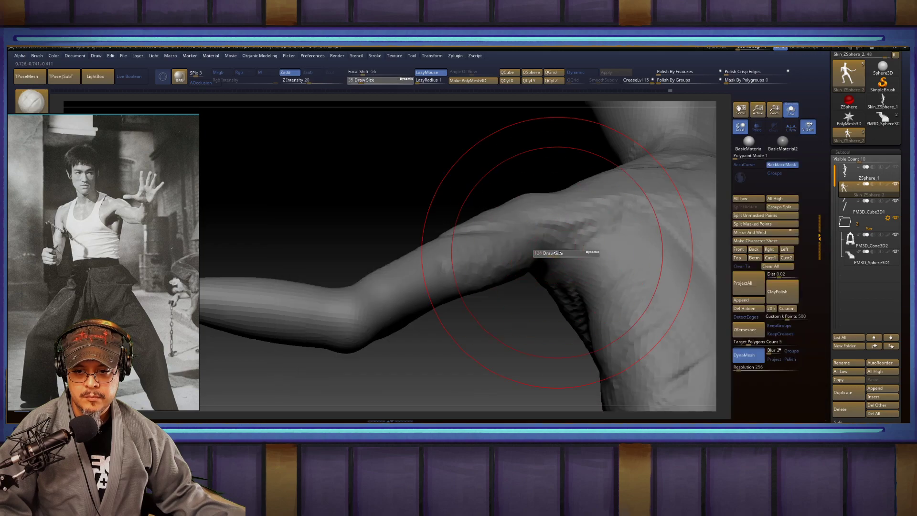
pyautogui.press('s')
pyautogui.moveTo(549, 257); pyautogui.dragTo(540, 257)
pyautogui.moveTo(542, 253)
pyautogui.mouseDown()
pyautogui.moveTo(556, 237)
pyautogui.moveTo(466, 273)
pyautogui.mouseUp()
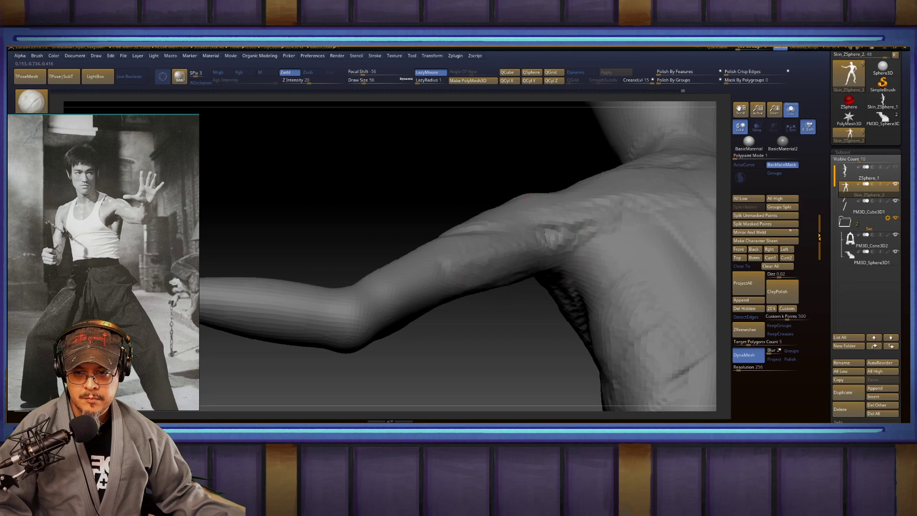
pyautogui.moveTo(469, 279); pyautogui.dragTo(521, 324, button='right')
pyautogui.moveTo(528, 279); pyautogui.dragTo(440, 300)
pyautogui.keyDown('shift'); pyautogui.moveTo(379, 327); pyautogui.dragTo(360, 334); pyautogui.keyUp('shift')
pyautogui.moveTo(377, 294); pyautogui.dragTo(442, 256, button='right')
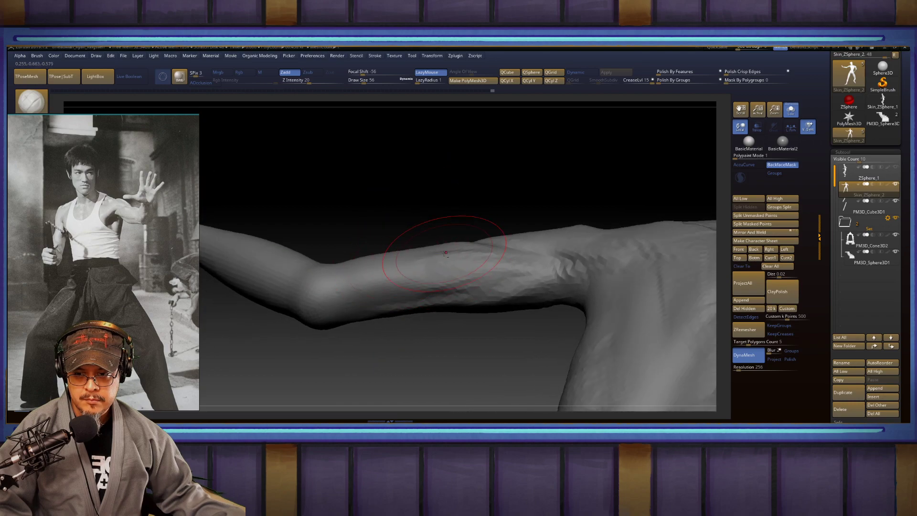
# Step: Add more muscle volume along the outstretched upper arm with ClayBuildup, raising the draw size to 74, and smooth the strokes
pyautogui.moveTo(354, 253)
pyautogui.mouseDown(button='right')
pyautogui.moveTo(387, 253)
pyautogui.moveTo(367, 260)
pyautogui.mouseUp(button='right')
pyautogui.press('s')
pyautogui.moveTo(470, 263); pyautogui.dragTo(366, 265)
pyautogui.keyDown('shift'); pyautogui.moveTo(366, 266); pyautogui.dragTo(397, 261); pyautogui.keyUp('shift')
pyautogui.keyDown('shift'); pyautogui.moveTo(478, 283); pyautogui.dragTo(531, 280); pyautogui.keyUp('shift')
pyautogui.moveTo(531, 281)
pyautogui.mouseDown(button='right')
pyautogui.moveTo(621, 238)
pyautogui.moveTo(619, 213)
pyautogui.moveTo(635, 258)
pyautogui.moveTo(515, 243)
pyautogui.mouseUp(button='right')
pyautogui.press('s')
pyautogui.moveTo(468, 235); pyautogui.dragTo(475, 233)
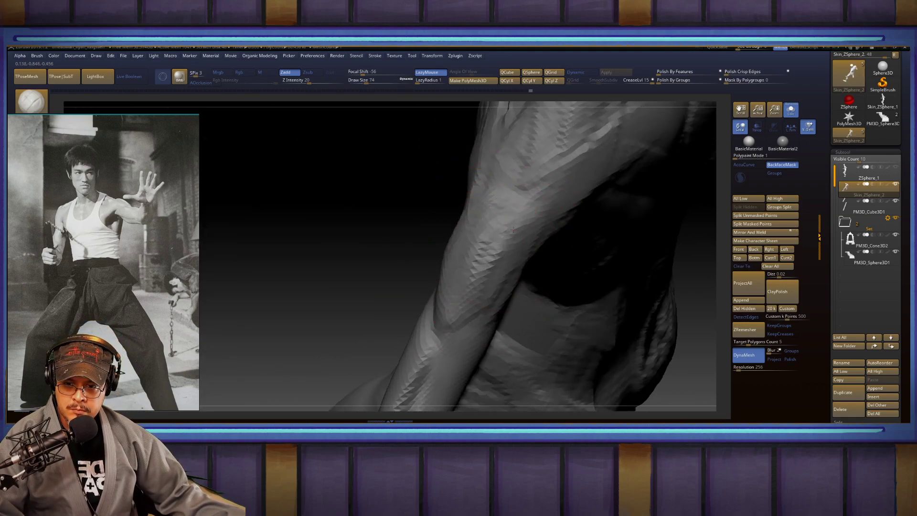
pyautogui.keyDown('shift'); pyautogui.moveTo(464, 288); pyautogui.dragTo(456, 302); pyautogui.keyUp('shift')
# Step: Refine the silhouette of the shoulders and outstretched arm with the Move brush at draw size 77
pyautogui.moveTo(456, 302)
pyautogui.mouseDown(button='right')
pyautogui.moveTo(568, 209)
pyautogui.moveTo(400, 294)
pyautogui.moveTo(421, 260)
pyautogui.moveTo(425, 327)
pyautogui.moveTo(502, 300)
pyautogui.moveTo(502, 322)
pyautogui.moveTo(507, 251)
pyautogui.moveTo(494, 282)
pyautogui.moveTo(537, 236)
pyautogui.moveTo(604, 281)
pyautogui.moveTo(608, 225)
pyautogui.moveTo(577, 211)
pyautogui.moveTo(549, 225)
pyautogui.mouseUp(button='right')
pyautogui.press('shift')
pyautogui.press('b')
pyautogui.press('m')
pyautogui.press('v')
pyautogui.press(']')
pyautogui.press(']')
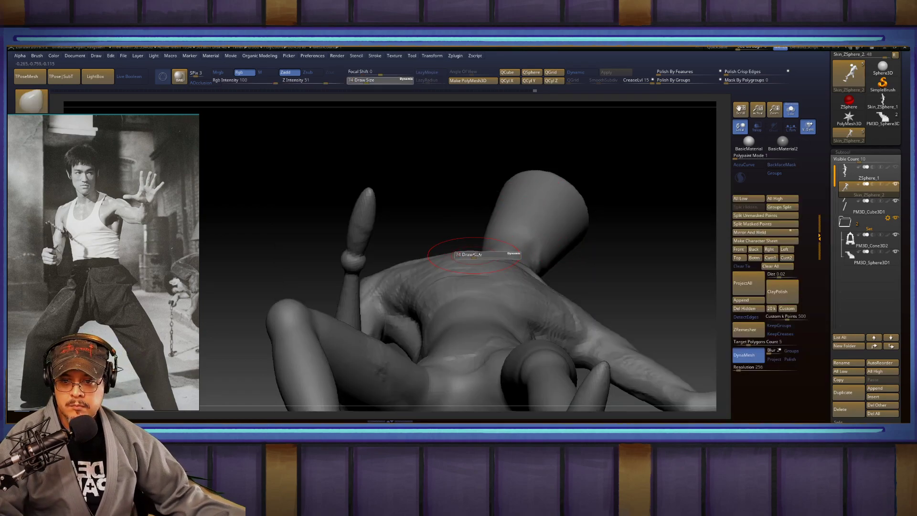
pyautogui.moveTo(480, 254); pyautogui.dragTo(480, 262)
pyautogui.moveTo(465, 257); pyautogui.dragTo(566, 261, button='right')
pyautogui.press('s')
pyautogui.moveTo(471, 313); pyautogui.dragTo(461, 314)
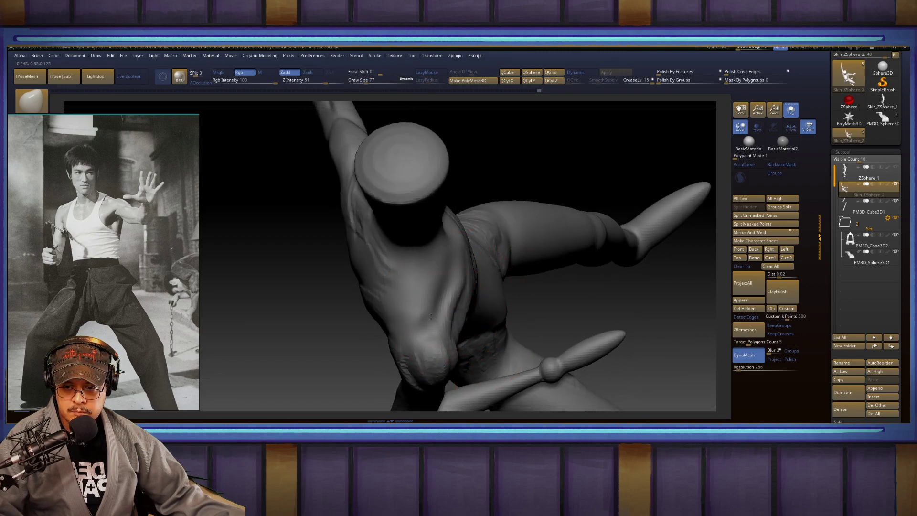
pyautogui.moveTo(443, 319); pyautogui.dragTo(373, 269, button='right')
pyautogui.moveTo(325, 227); pyautogui.dragTo(420, 205, button='right')
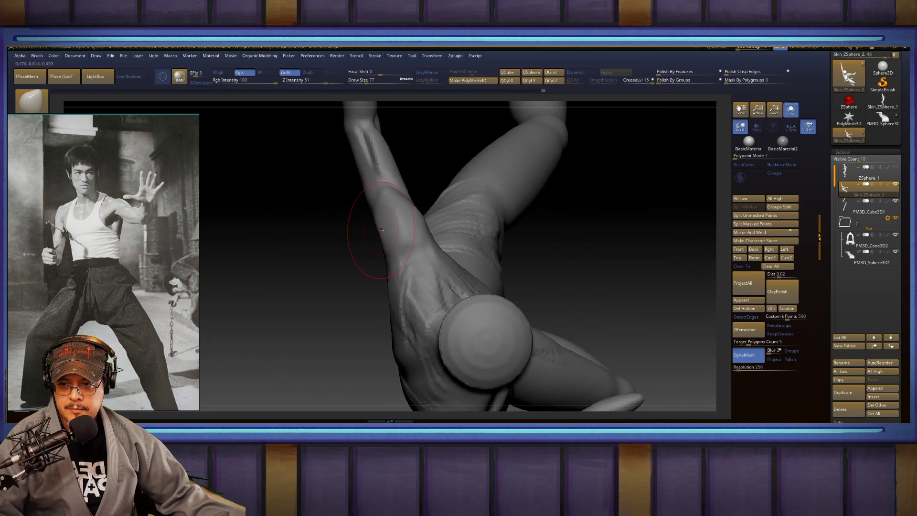
pyautogui.moveTo(381, 230)
pyautogui.mouseDown(button='right')
pyautogui.moveTo(456, 202)
pyautogui.moveTo(466, 188)
pyautogui.moveTo(464, 253)
pyautogui.mouseUp(button='right')
# Step: Define the muscle line along the outstretched forearm with the DamStandard brush at draw size 77
pyautogui.press('b')
pyautogui.press('d')
pyautogui.press('s')
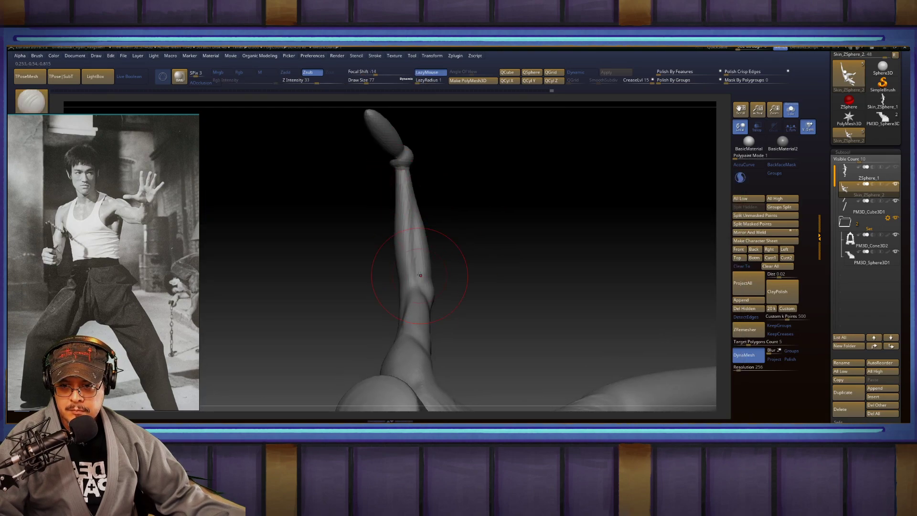
pyautogui.moveTo(445, 278)
pyautogui.mouseDown(button='right')
pyautogui.moveTo(433, 281)
pyautogui.moveTo(477, 210)
pyautogui.moveTo(454, 292)
pyautogui.mouseUp(button='right')
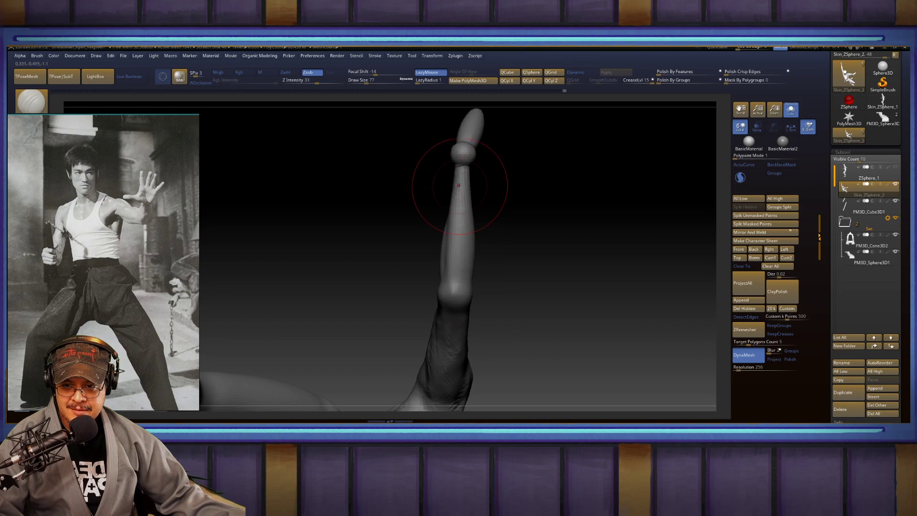
pyautogui.moveTo(477, 280); pyautogui.dragTo(493, 278, button='right')
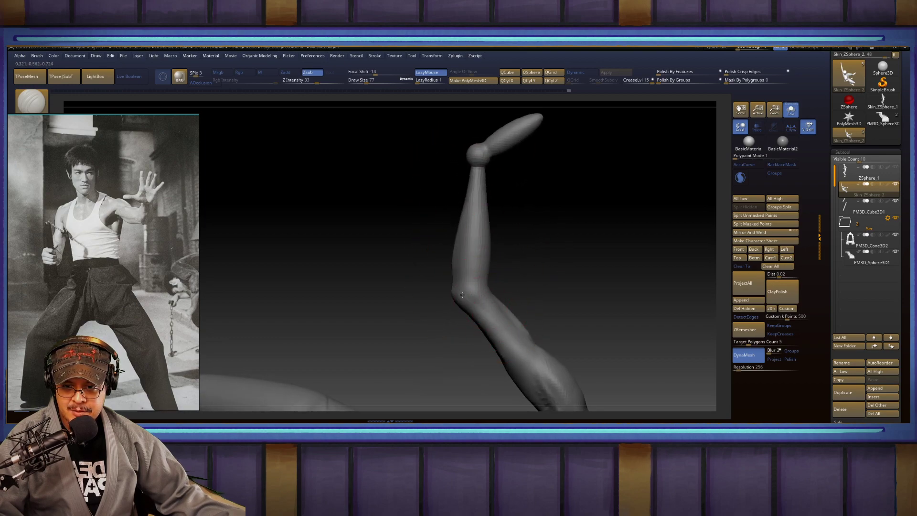
pyautogui.moveTo(499, 204); pyautogui.dragTo(489, 227, button='right')
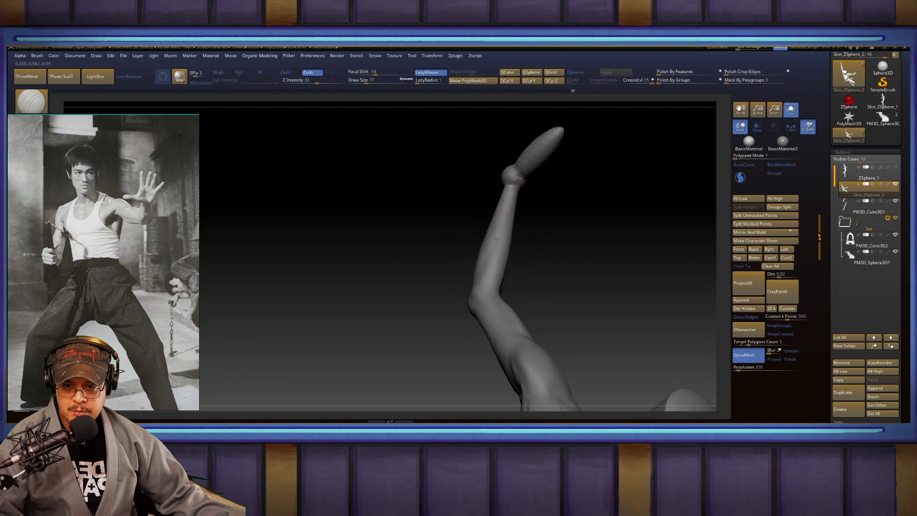
pyautogui.moveTo(475, 290); pyautogui.dragTo(544, 196, button='right')
pyautogui.moveTo(556, 253); pyautogui.dragTo(585, 196, button='right')
# Step: Carve the thigh and calf muscle separations down the side of the straight leg with DamStandard at draw size 77
pyautogui.keyDown('ctrl'); pyautogui.moveTo(585, 196); pyautogui.dragTo(592, 299, button='right'); pyautogui.keyUp('ctrl')
pyautogui.moveTo(592, 300)
pyautogui.keyDown('alt'); pyautogui.mouseDown(button='right')
pyautogui.moveTo(612, 235)
pyautogui.moveTo(608, 302)
pyautogui.moveTo(479, 243)
pyautogui.mouseUp(button='right'); pyautogui.keyUp('alt')
pyautogui.moveTo(277, 304)
pyautogui.keyDown('alt'); pyautogui.mouseDown()
pyautogui.moveTo(274, 221)
pyautogui.moveTo(268, 282)
pyautogui.mouseUp(); pyautogui.keyUp('alt')
pyautogui.keyDown('alt'); pyautogui.moveTo(269, 229); pyautogui.dragTo(284, 323); pyautogui.keyUp('alt')
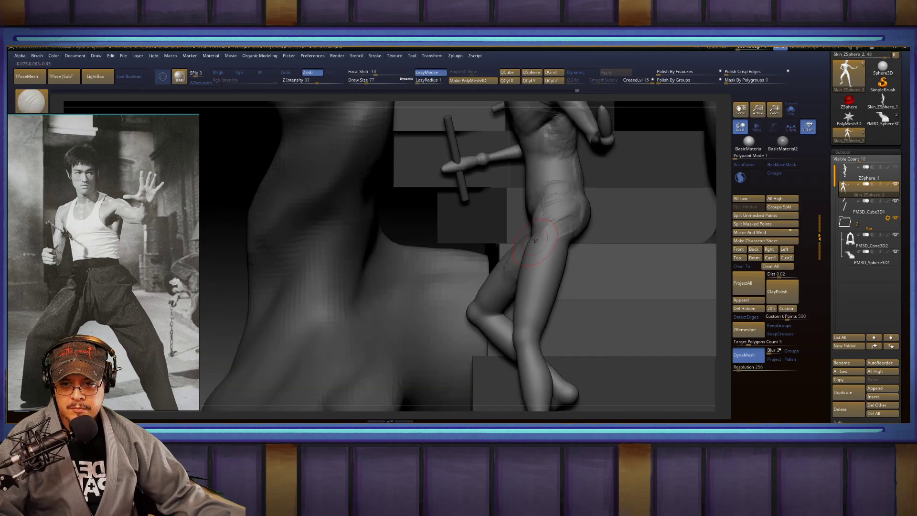
pyautogui.press('b')
pyautogui.press('c')
pyautogui.press('b')
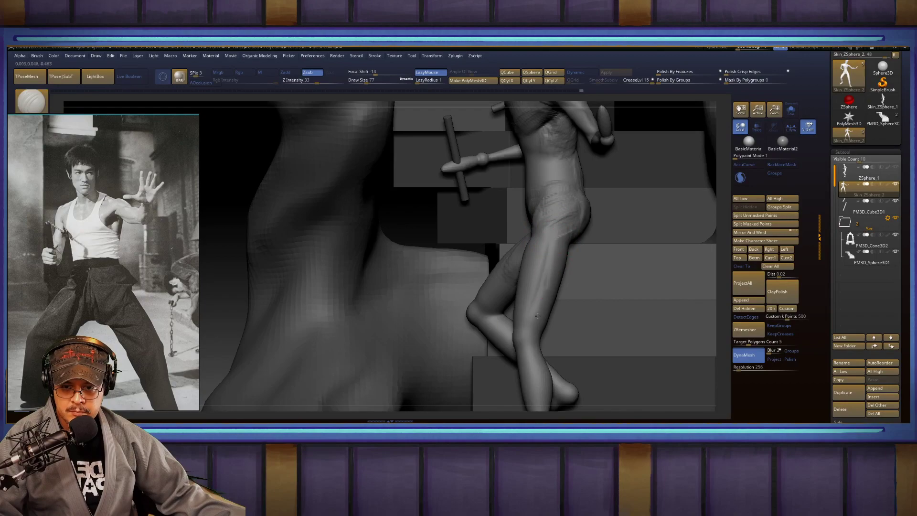
pyautogui.keyDown('alt'); pyautogui.moveTo(527, 345); pyautogui.dragTo(495, 268, button='right'); pyautogui.keyUp('alt')
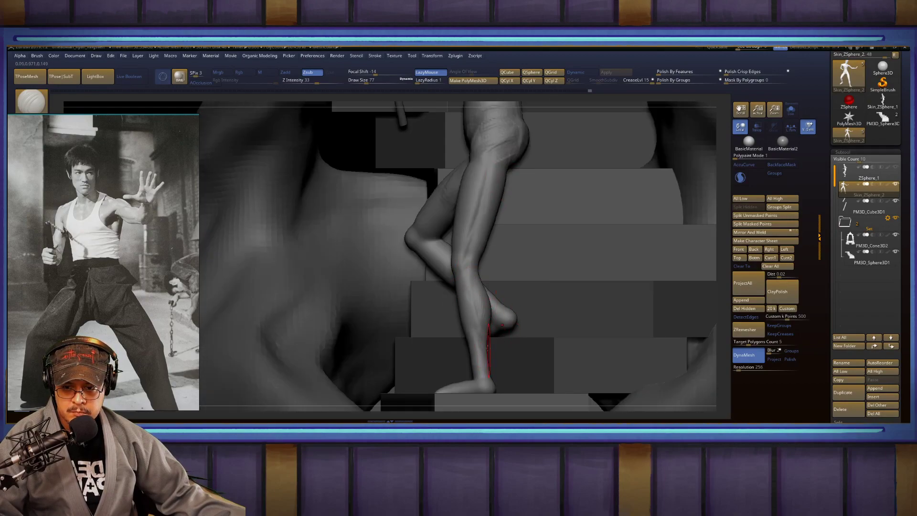
pyautogui.moveTo(466, 270)
pyautogui.keyDown('alt'); pyautogui.mouseDown(button='right')
pyautogui.moveTo(490, 189)
pyautogui.moveTo(512, 285)
pyautogui.mouseUp(button='right'); pyautogui.keyUp('alt')
# Step: Swell the straight leg's foot and heel with the Inflat brush at draw size 77 and Z intensity 10
pyautogui.press('b')
pyautogui.press('d')
pyautogui.press('s')
pyautogui.press('b')
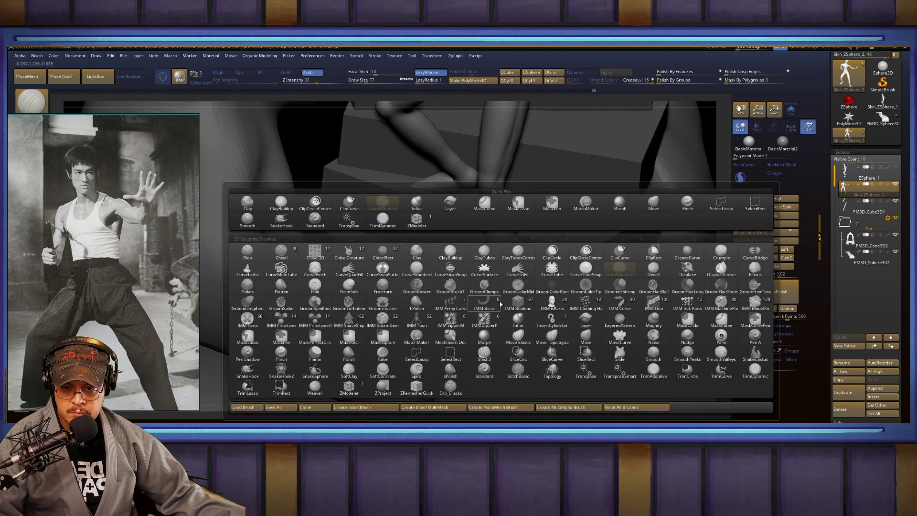
pyautogui.press('i')
pyautogui.press('n')
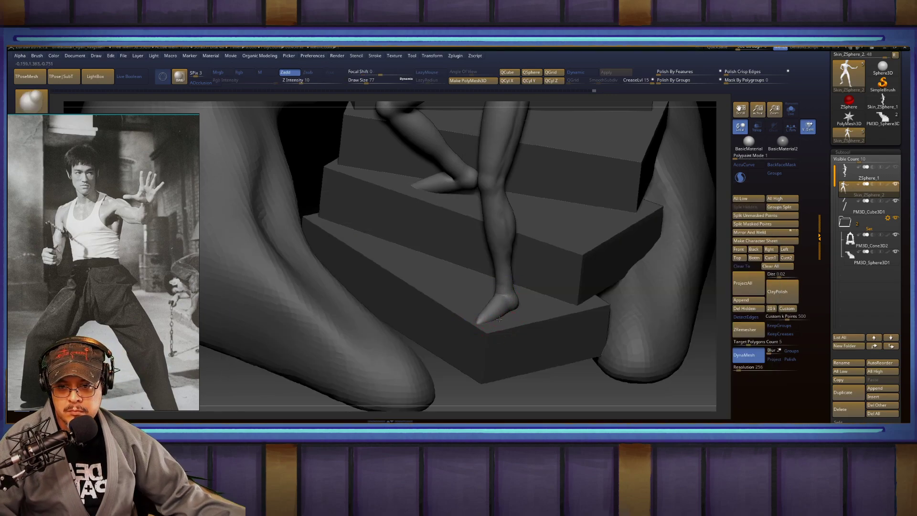
pyautogui.moveTo(481, 330); pyautogui.dragTo(482, 328)
pyautogui.moveTo(482, 328)
pyautogui.mouseDown(button='right')
pyautogui.moveTo(533, 321)
pyautogui.moveTo(491, 326)
pyautogui.mouseUp(button='right')
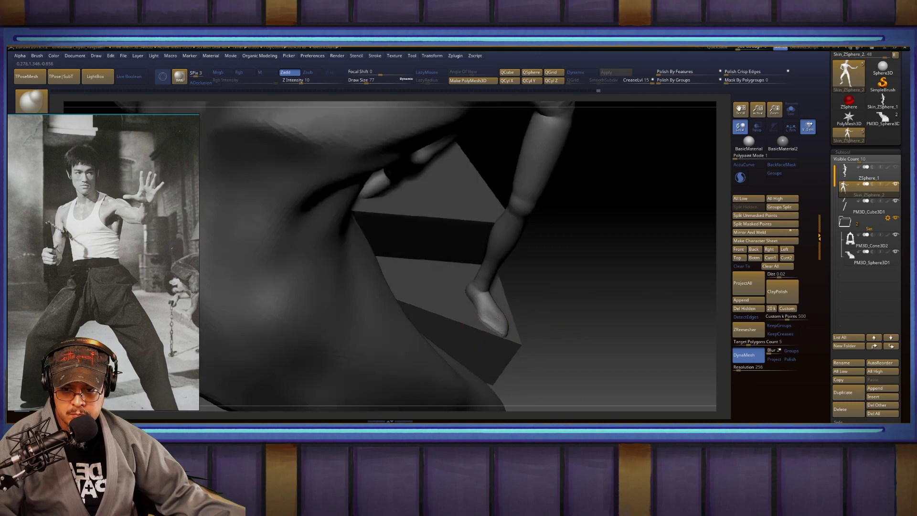
pyautogui.moveTo(496, 317); pyautogui.dragTo(507, 320, button='right')
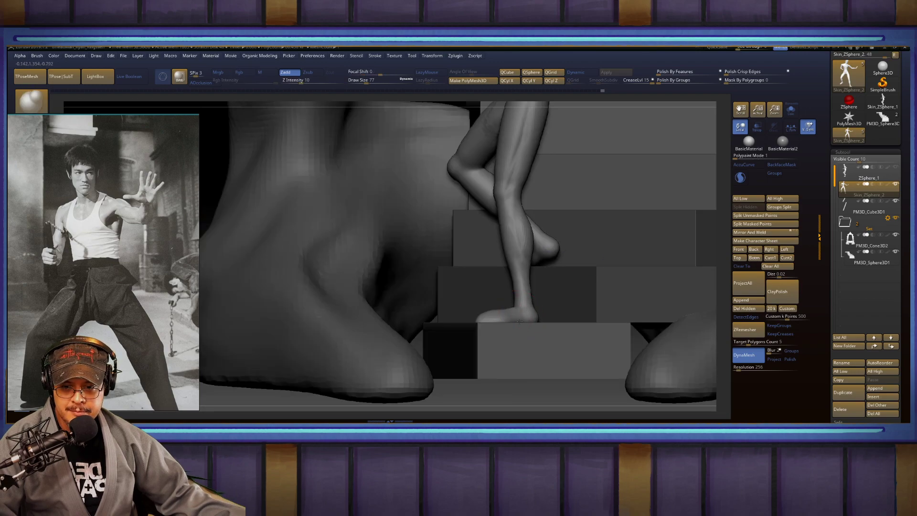
pyautogui.moveTo(515, 323); pyautogui.dragTo(524, 319)
pyautogui.press('shift')
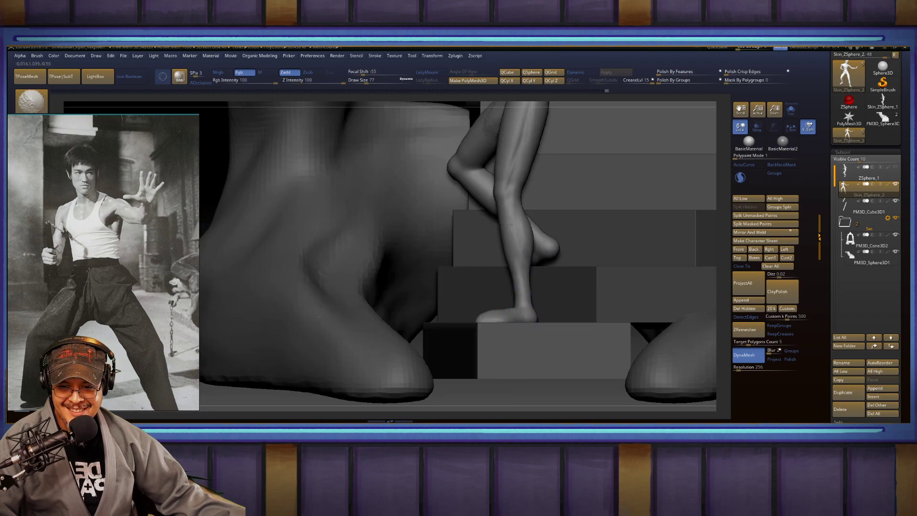
# Step: Isolate the figure, mask everything except the bent leg's foot, and rotate the foot by about -26 degrees
pyautogui.moveTo(508, 231)
pyautogui.mouseDown(button='right')
pyautogui.moveTo(657, 250)
pyautogui.moveTo(663, 204)
pyautogui.moveTo(688, 203)
pyautogui.moveTo(708, 221)
pyautogui.mouseUp(button='right')
pyautogui.press('b')
pyautogui.press('m')
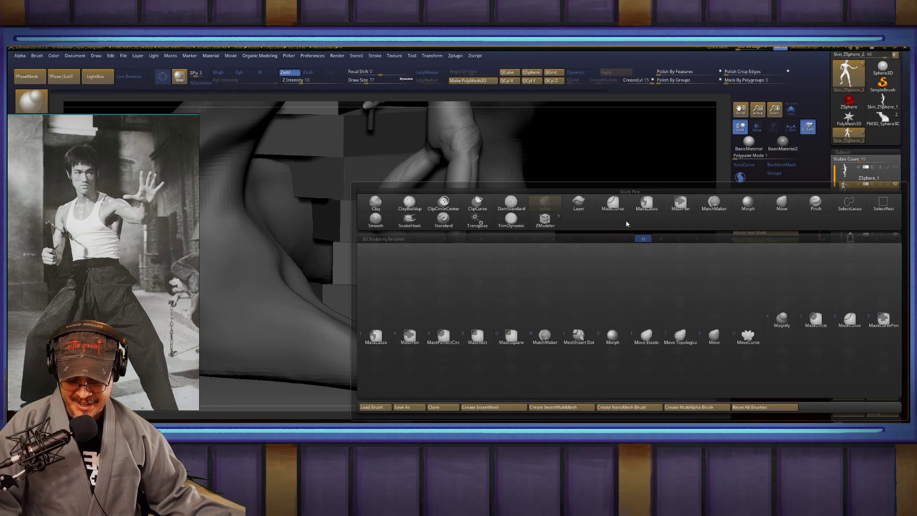
pyautogui.press('v')
pyautogui.moveTo(635, 265)
pyautogui.mouseDown(button='right')
pyautogui.moveTo(729, 187)
pyautogui.moveTo(685, 196)
pyautogui.moveTo(661, 224)
pyautogui.moveTo(678, 188)
pyautogui.mouseUp(button='right')
pyautogui.click(791, 110)
pyautogui.moveTo(424, 208)
pyautogui.keyDown('ctrl'); pyautogui.mouseDown()
pyautogui.moveTo(436, 223)
pyautogui.moveTo(394, 271)
pyautogui.moveTo(356, 210)
pyautogui.moveTo(416, 206)
pyautogui.mouseUp(); pyautogui.keyUp('ctrl')
pyautogui.keyDown('alt'); pyautogui.moveTo(452, 268); pyautogui.dragTo(481, 283, button='right'); pyautogui.keyUp('alt')
pyautogui.press('w')
pyautogui.moveTo(449, 265); pyautogui.dragTo(482, 252)
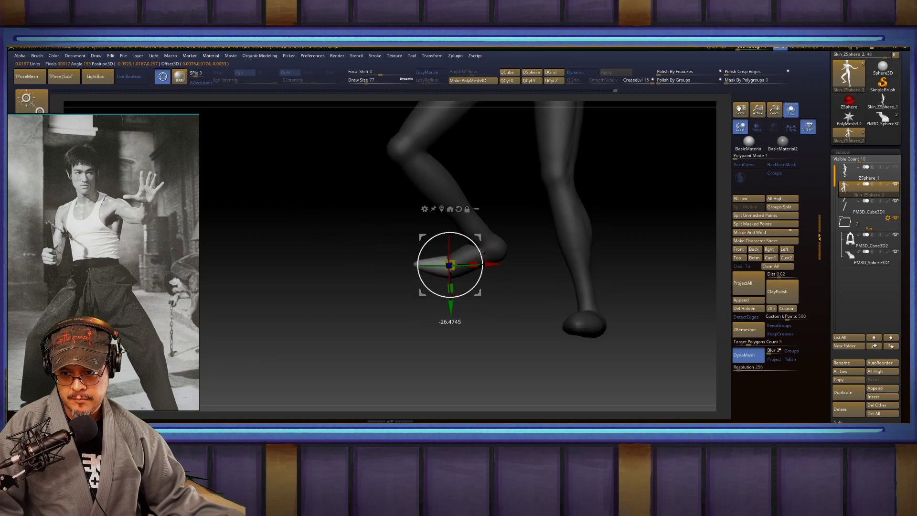
# Step: Return to sculpting, show the rest of the scene again, and frame the figure's legs from the front
pyautogui.press('q')
pyautogui.moveTo(485, 244)
pyautogui.mouseDown(button='right')
pyautogui.moveTo(528, 200)
pyautogui.moveTo(537, 169)
pyautogui.mouseUp(button='right')
pyautogui.click(796, 111)
pyautogui.press('f')
pyautogui.moveTo(549, 215); pyautogui.dragTo(520, 215, button='right')
pyautogui.keyDown('alt'); pyautogui.moveTo(585, 273); pyautogui.dragTo(568, 197, button='right'); pyautogui.keyUp('alt')
pyautogui.moveTo(588, 246)
pyautogui.keyDown('ctrl'); pyautogui.mouseDown(button='right')
pyautogui.moveTo(597, 203)
pyautogui.moveTo(648, 180)
pyautogui.moveTo(622, 206)
pyautogui.moveTo(649, 215)
pyautogui.moveTo(657, 260)
pyautogui.mouseUp(button='right'); pyautogui.keyUp('ctrl')
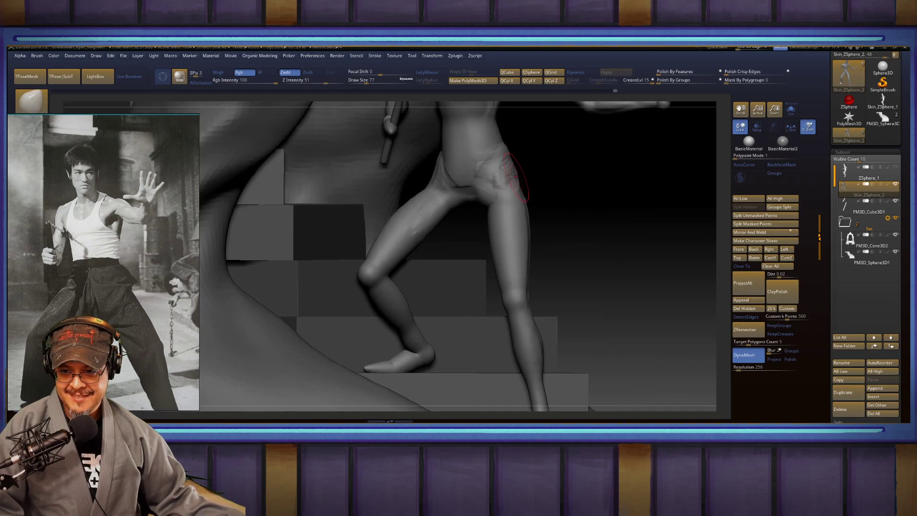
# Step: Carve the lower pelvis line and the bent leg's inner thigh groove with the DamStandard brush at draw size 77
pyautogui.press('b')
pyautogui.press('d')
pyautogui.press('s')
pyautogui.press('b')
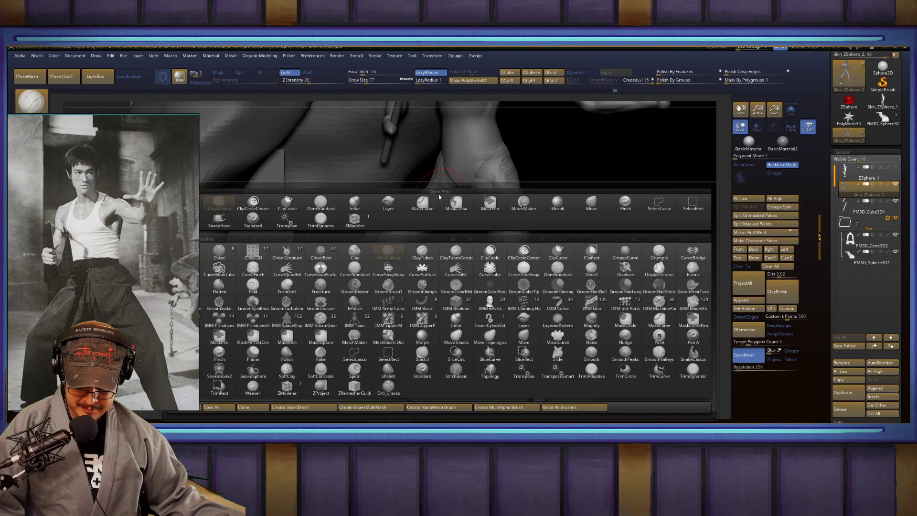
pyautogui.press('d')
pyautogui.press('s')
pyautogui.moveTo(490, 166)
pyautogui.mouseDown()
pyautogui.moveTo(497, 159)
pyautogui.moveTo(475, 176)
pyautogui.mouseUp()
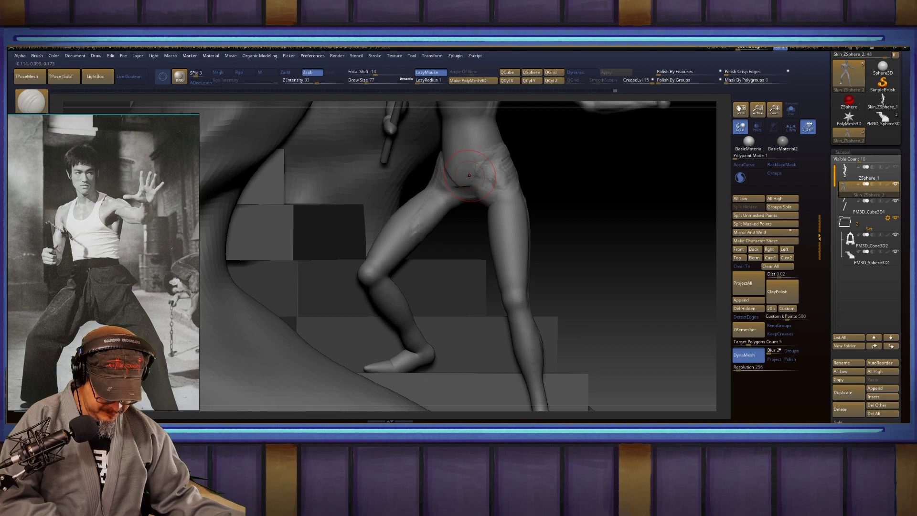
pyautogui.moveTo(573, 183); pyautogui.dragTo(584, 230)
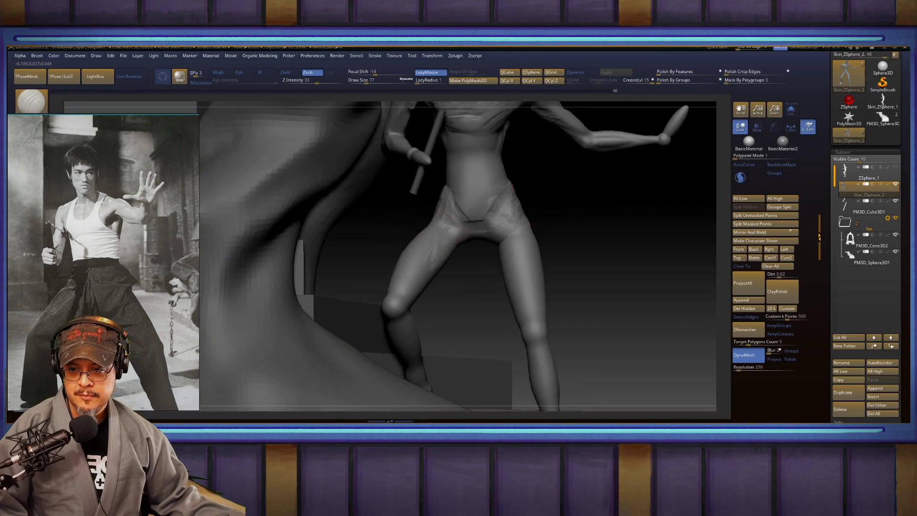
pyautogui.moveTo(458, 318)
pyautogui.keyDown('alt'); pyautogui.mouseDown()
pyautogui.moveTo(465, 274)
pyautogui.moveTo(413, 270)
pyautogui.mouseUp(); pyautogui.keyUp('alt')
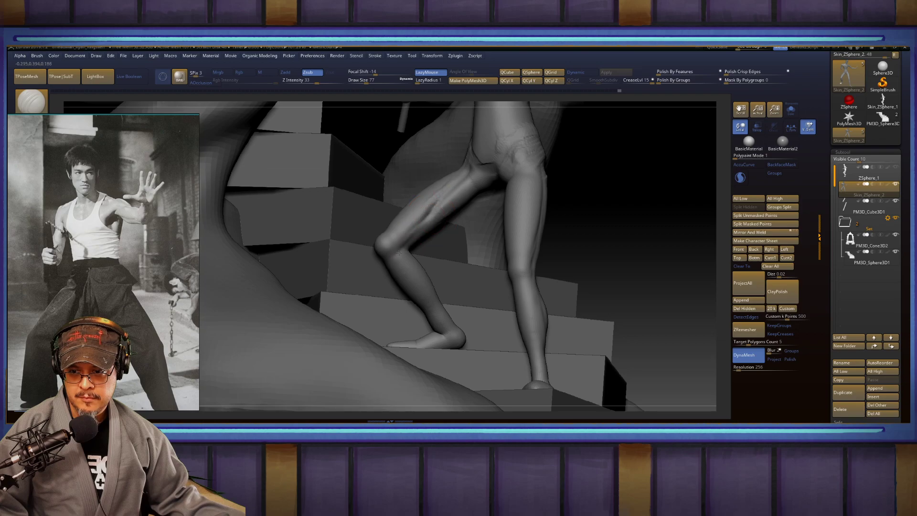
pyautogui.moveTo(630, 204)
pyautogui.mouseDown()
pyautogui.moveTo(595, 201)
pyautogui.moveTo(569, 155)
pyautogui.moveTo(539, 148)
pyautogui.mouseUp()
# Step: Fill out the buttocks and backs of the thighs with the FormSoft brush at draw size 132, and smooth the transition
pyautogui.press('b')
pyautogui.press('i')
pyautogui.press('n')
pyautogui.press('s')
pyautogui.moveTo(462, 196); pyautogui.dragTo(470, 196)
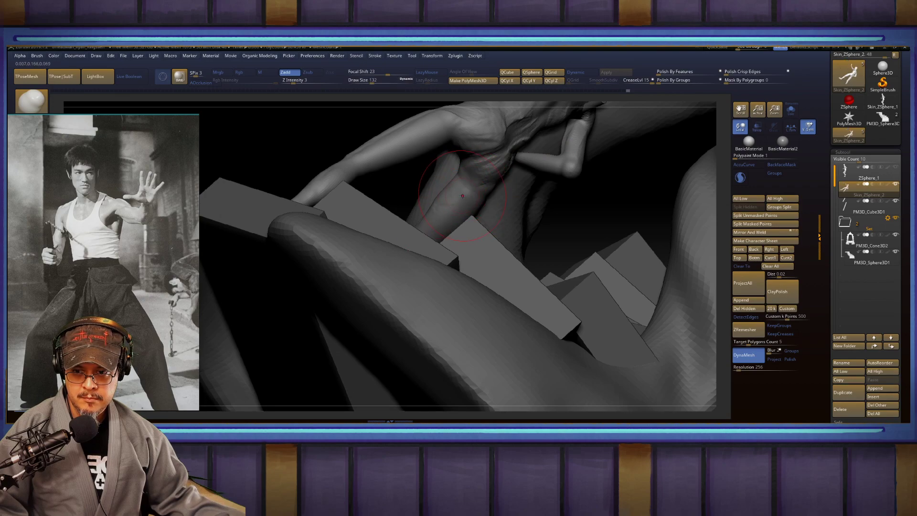
pyautogui.moveTo(527, 213)
pyautogui.mouseDown(button='right')
pyautogui.moveTo(581, 204)
pyautogui.moveTo(460, 198)
pyautogui.mouseUp(button='right')
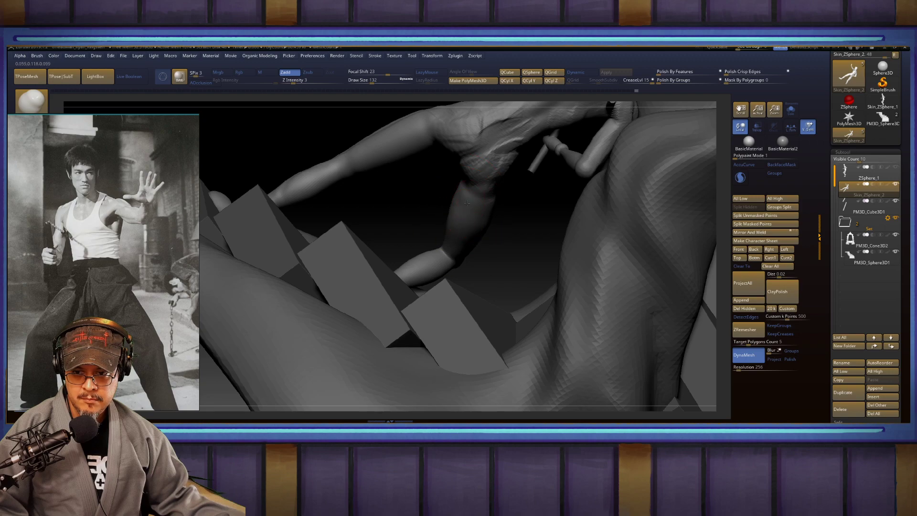
pyautogui.moveTo(467, 210)
pyautogui.keyDown('shift'); pyautogui.mouseDown()
pyautogui.moveTo(452, 200)
pyautogui.moveTo(506, 144)
pyautogui.moveTo(460, 125)
pyautogui.mouseUp(); pyautogui.keyUp('shift')
# Step: Thicken the straight leg's hip and thigh with FormSoft at draw size 132, and remesh the figure with DynaMesh at resolution 256
pyautogui.moveTo(424, 133); pyautogui.dragTo(536, 158, button='right')
pyautogui.moveTo(640, 187)
pyautogui.mouseDown()
pyautogui.moveTo(673, 283)
pyautogui.moveTo(637, 287)
pyautogui.moveTo(635, 296)
pyautogui.moveTo(599, 291)
pyautogui.moveTo(685, 241)
pyautogui.mouseUp()
pyautogui.moveTo(520, 210); pyautogui.dragTo(508, 227)
pyautogui.moveTo(507, 227); pyautogui.dragTo(614, 211, button='right')
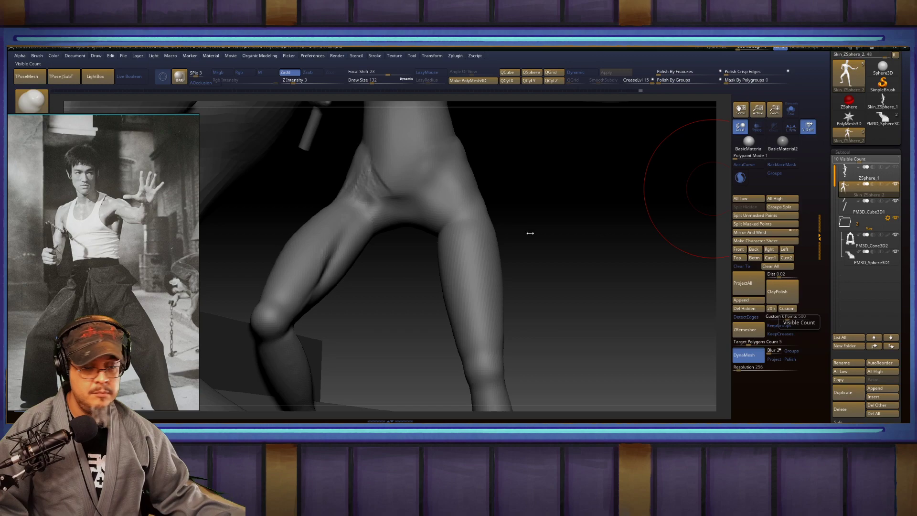
pyautogui.moveTo(523, 232); pyautogui.dragTo(553, 232, button='right')
pyautogui.press('ctrl')
pyautogui.keyDown('ctrl'); pyautogui.moveTo(569, 247); pyautogui.dragTo(587, 262); pyautogui.keyUp('ctrl')
pyautogui.moveTo(564, 236); pyautogui.dragTo(614, 238, button='right')
# Step: Add volume to the straight leg's upper thigh with the FormSoft brush at draw size 80, and smooth the hip crease
pyautogui.press('b')
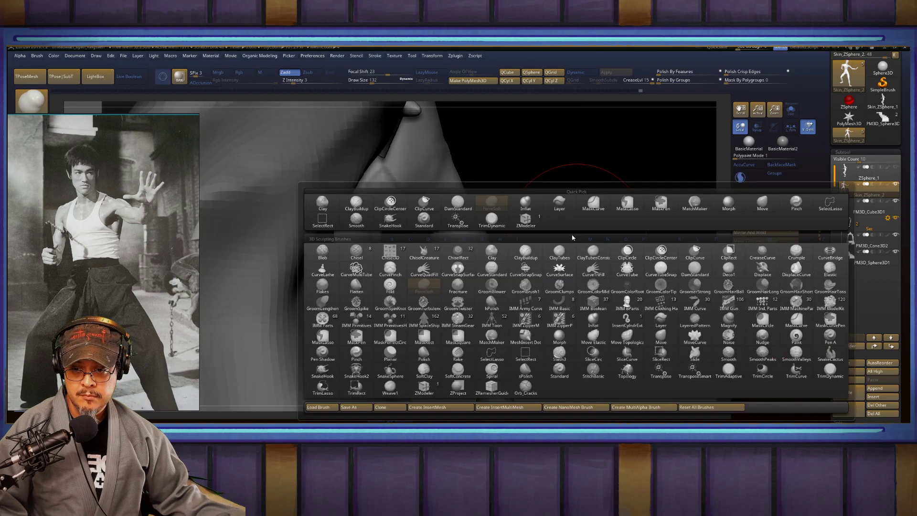
pyautogui.press('i')
pyautogui.press('n')
pyautogui.press('s')
pyautogui.moveTo(435, 236); pyautogui.dragTo(443, 280)
pyautogui.keyDown('shift'); pyautogui.moveTo(452, 223); pyautogui.dragTo(444, 226); pyautogui.keyUp('shift')
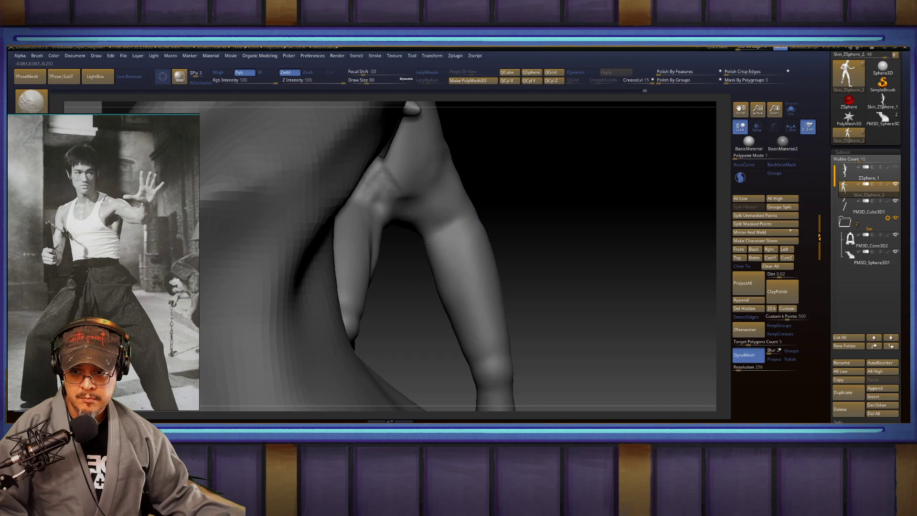
pyautogui.moveTo(594, 215)
pyautogui.mouseDown()
pyautogui.moveTo(622, 219)
pyautogui.moveTo(612, 215)
pyautogui.mouseUp()
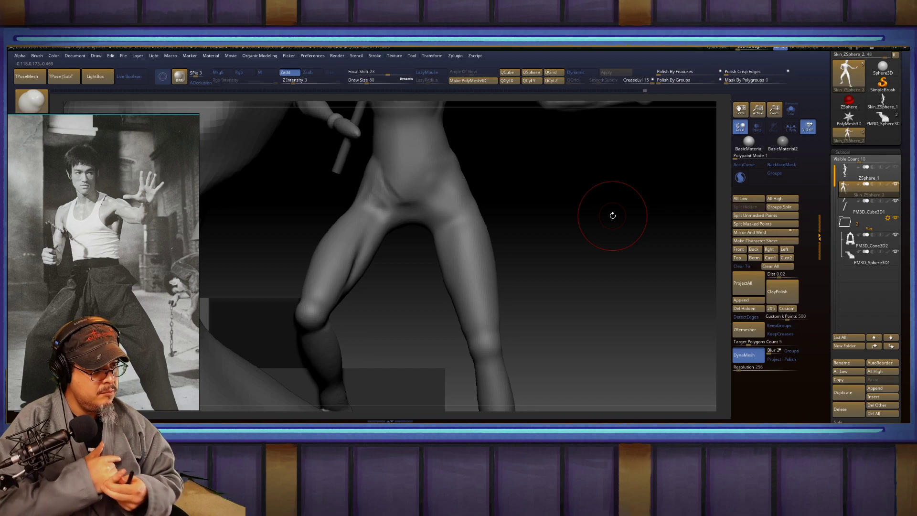
# Step: Build up the pubic area and the side of the abdomen with the ClayBuildup brush at draw size 80
pyautogui.moveTo(532, 215); pyautogui.dragTo(542, 294)
pyautogui.press('b')
pyautogui.press('c')
pyautogui.press('b')
pyautogui.moveTo(409, 279); pyautogui.dragTo(418, 306)
pyautogui.moveTo(439, 263); pyautogui.dragTo(421, 304)
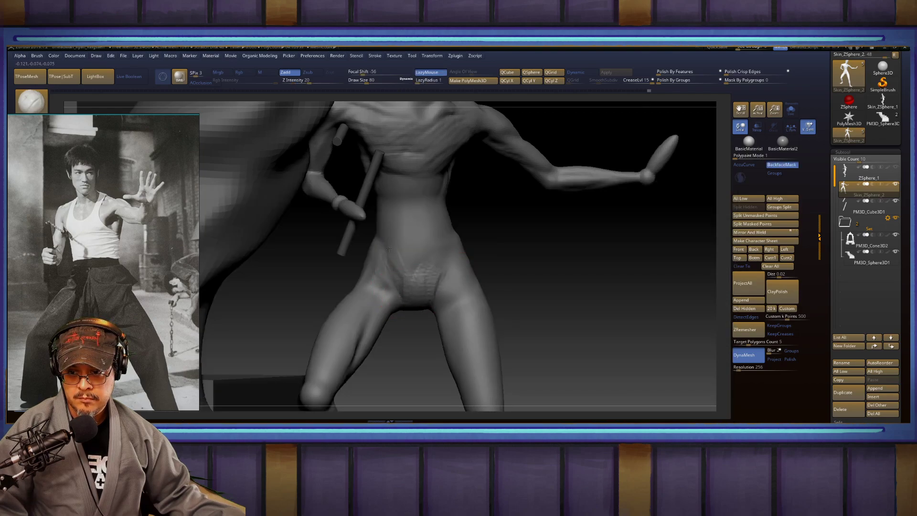
pyautogui.moveTo(448, 245); pyautogui.dragTo(475, 222, button='right')
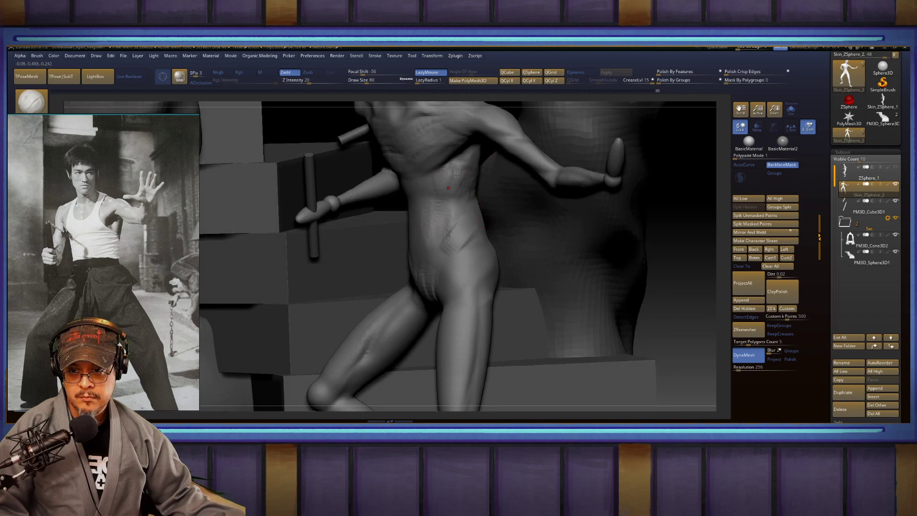
# Step: Add muscle volume to the lower back and the back of the straight leg's thigh with ClayBuildup, and smooth the thigh strokes
pyautogui.moveTo(471, 199); pyautogui.dragTo(468, 125, button='right')
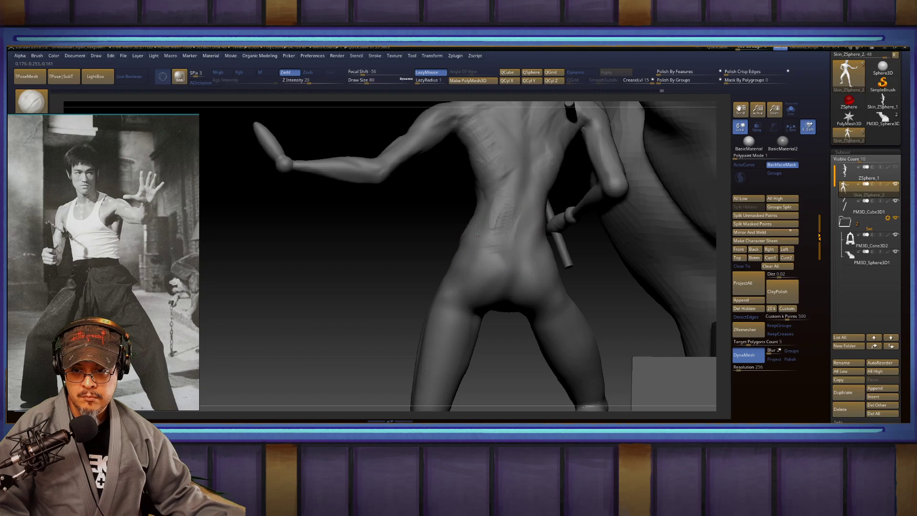
pyautogui.moveTo(480, 257); pyautogui.dragTo(445, 221, button='right')
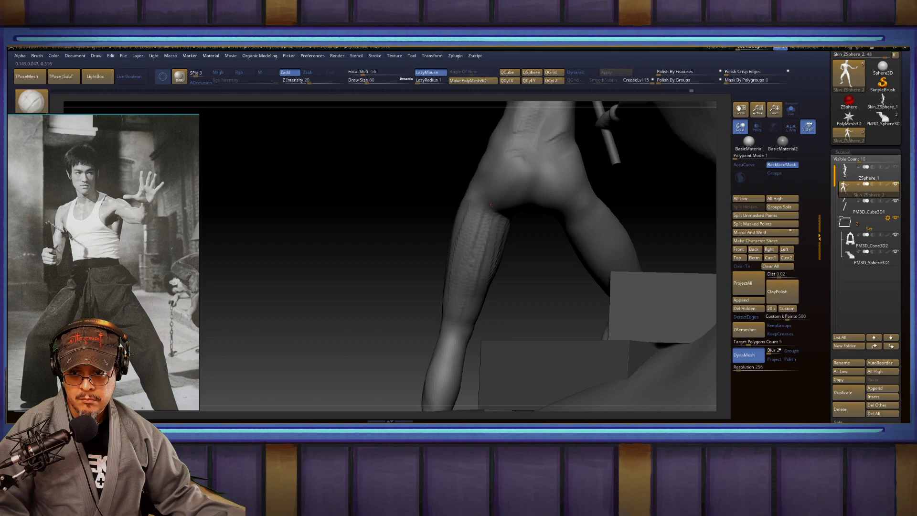
pyautogui.keyDown('shift'); pyautogui.moveTo(485, 248); pyautogui.dragTo(482, 258); pyautogui.keyUp('shift')
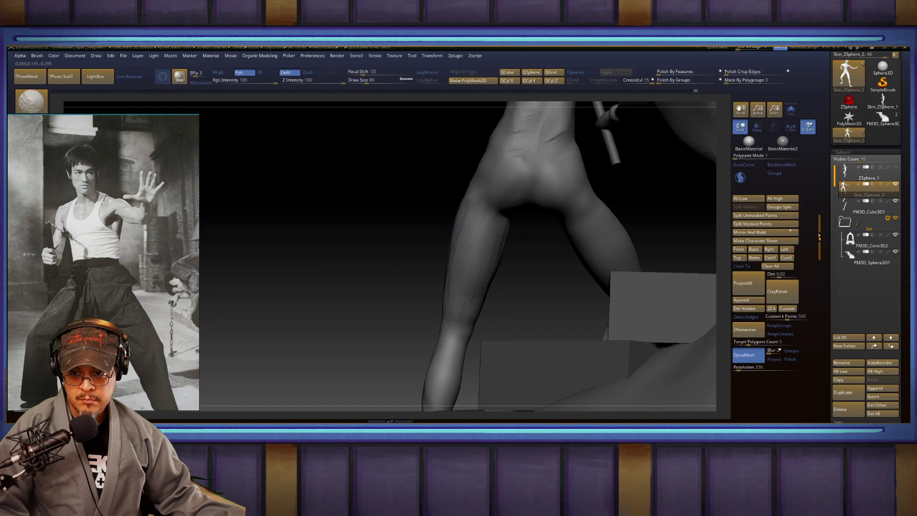
# Step: Build up the buttocks and the back of the bent leg's thigh with the ClayBuildup brush at draw size 80
pyautogui.moveTo(443, 258); pyautogui.dragTo(484, 274, button='right')
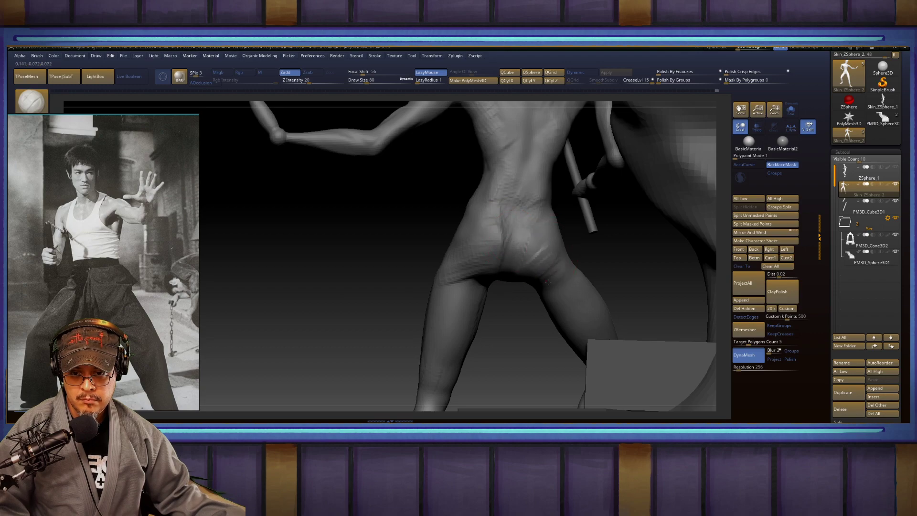
pyautogui.moveTo(606, 260)
pyautogui.mouseDown()
pyautogui.moveTo(653, 217)
pyautogui.moveTo(660, 192)
pyautogui.moveTo(653, 213)
pyautogui.moveTo(493, 260)
pyautogui.moveTo(504, 288)
pyautogui.mouseUp()
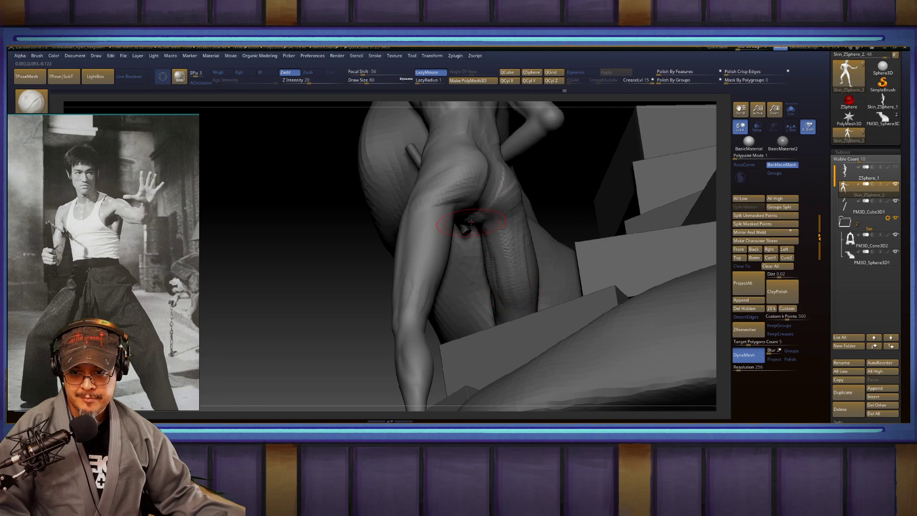
pyautogui.press('f')
pyautogui.moveTo(536, 212)
pyautogui.mouseDown()
pyautogui.moveTo(576, 270)
pyautogui.moveTo(579, 235)
pyautogui.moveTo(537, 172)
pyautogui.moveTo(582, 183)
pyautogui.mouseUp()
pyautogui.moveTo(518, 177); pyautogui.dragTo(492, 168)
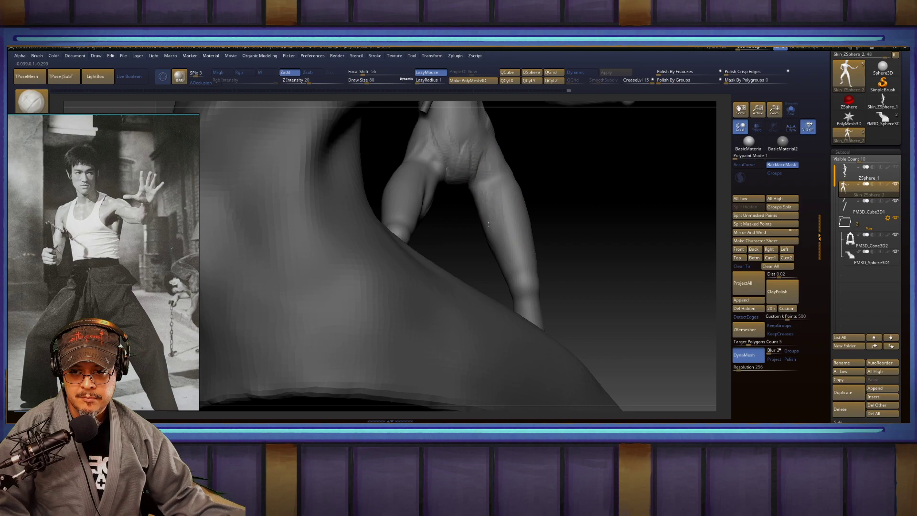
# Step: Define the straight leg's front thigh and knee with the ClayBuildup brush, reducing the draw size to 39
pyautogui.moveTo(596, 229); pyautogui.dragTo(510, 276)
pyautogui.moveTo(597, 243)
pyautogui.mouseDown()
pyautogui.moveTo(566, 277)
pyautogui.moveTo(528, 293)
pyautogui.mouseUp()
pyautogui.press('s')
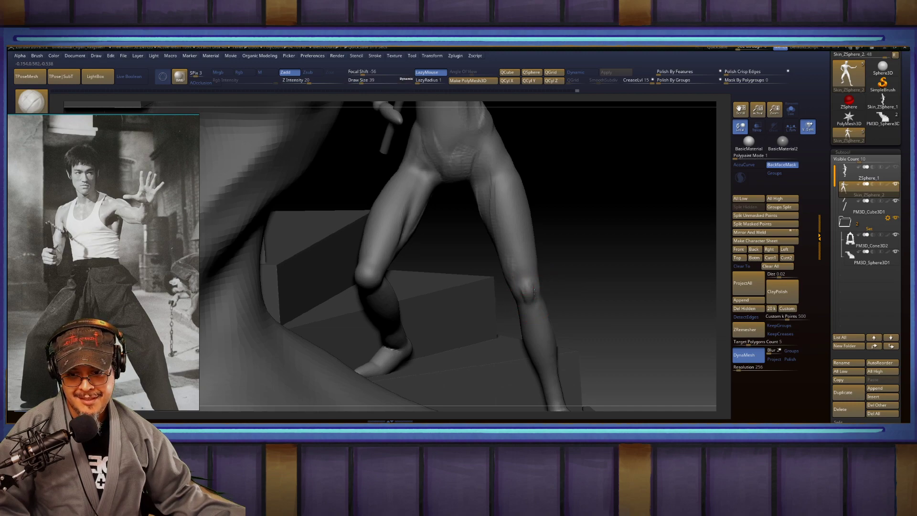
# Step: Build up the front thigh and knee muscles of the straight leg with a draw size of 83
pyautogui.moveTo(538, 329)
pyautogui.mouseDown()
pyautogui.moveTo(652, 222)
pyautogui.moveTo(669, 267)
pyautogui.moveTo(639, 239)
pyautogui.moveTo(632, 209)
pyautogui.moveTo(587, 203)
pyautogui.moveTo(571, 188)
pyautogui.moveTo(616, 220)
pyautogui.mouseUp()
pyautogui.press('s')
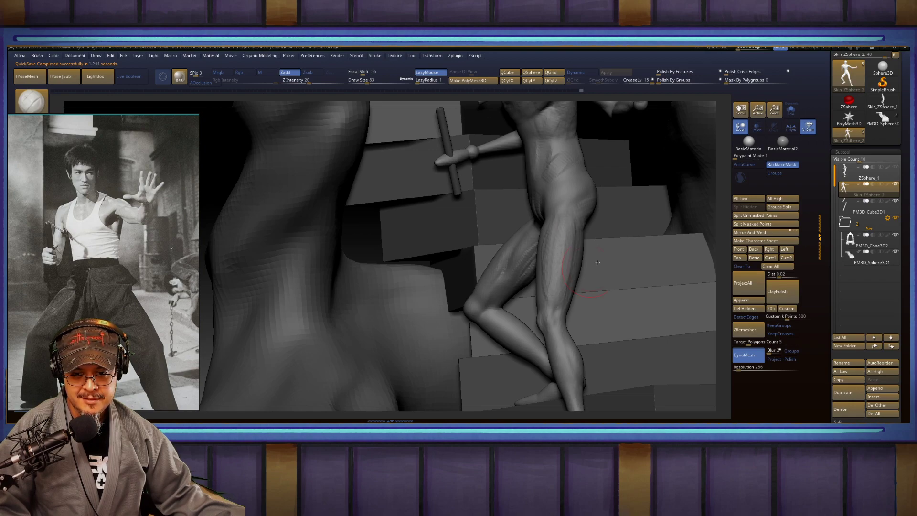
pyautogui.moveTo(602, 196); pyautogui.dragTo(629, 279)
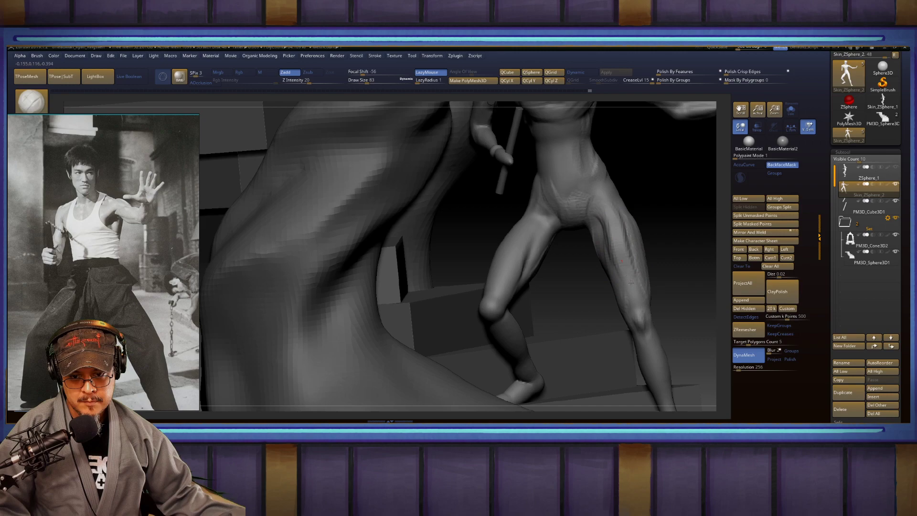
pyautogui.moveTo(620, 224)
pyautogui.mouseDown()
pyautogui.moveTo(627, 256)
pyautogui.moveTo(667, 237)
pyautogui.moveTo(638, 304)
pyautogui.mouseUp()
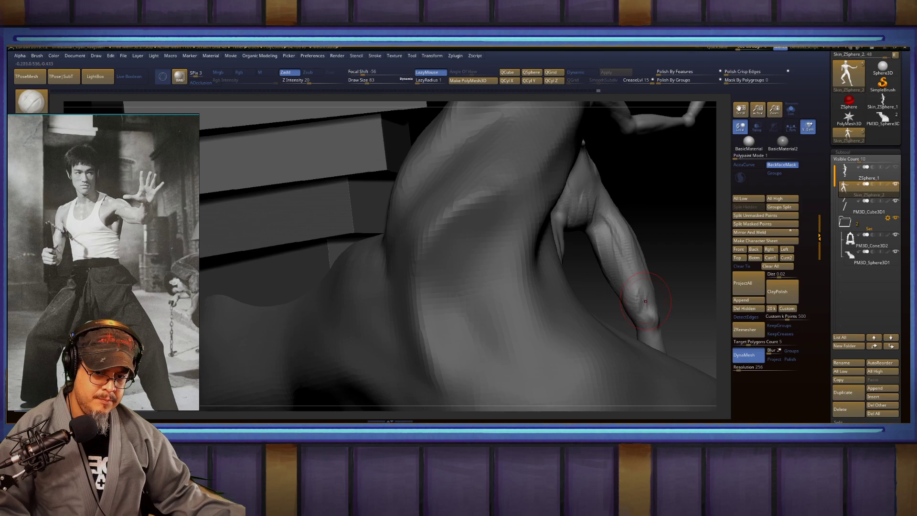
# Step: Build up the front and inner thigh muscles of the bent leg, down to the knee
pyautogui.moveTo(644, 322); pyautogui.dragTo(524, 282, button='right')
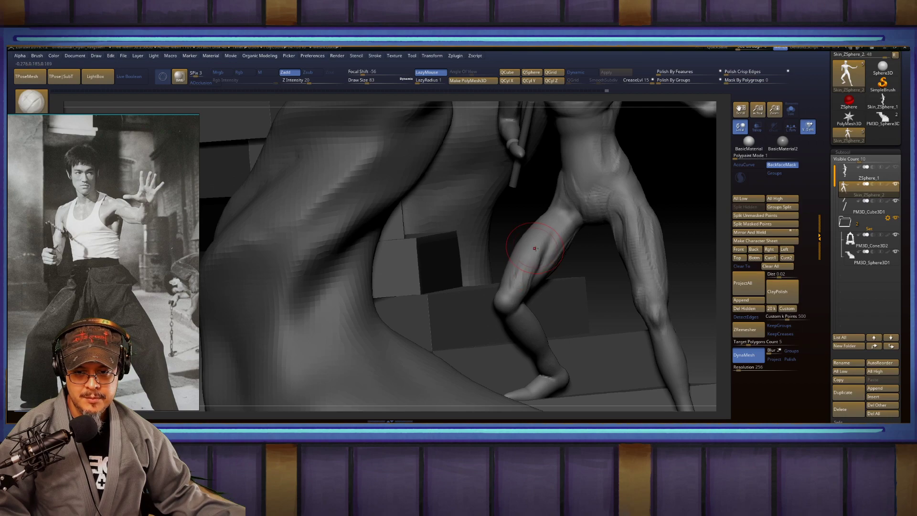
pyautogui.moveTo(535, 248); pyautogui.dragTo(522, 229, button='right')
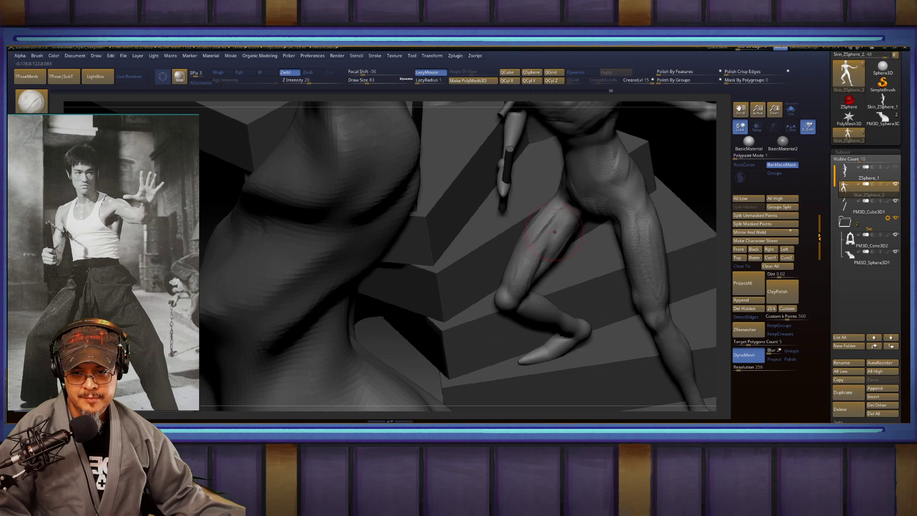
pyautogui.moveTo(536, 244); pyautogui.dragTo(568, 247, button='right')
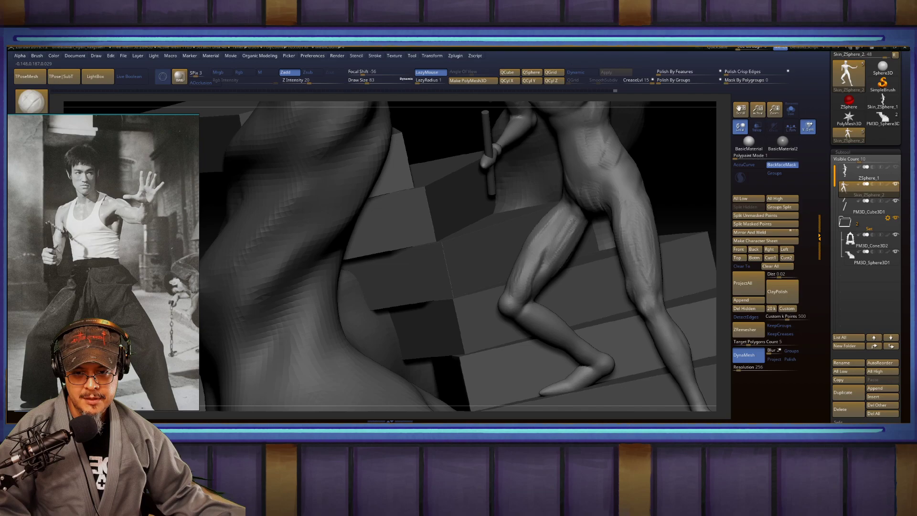
pyautogui.moveTo(579, 222); pyautogui.dragTo(441, 207, button='right')
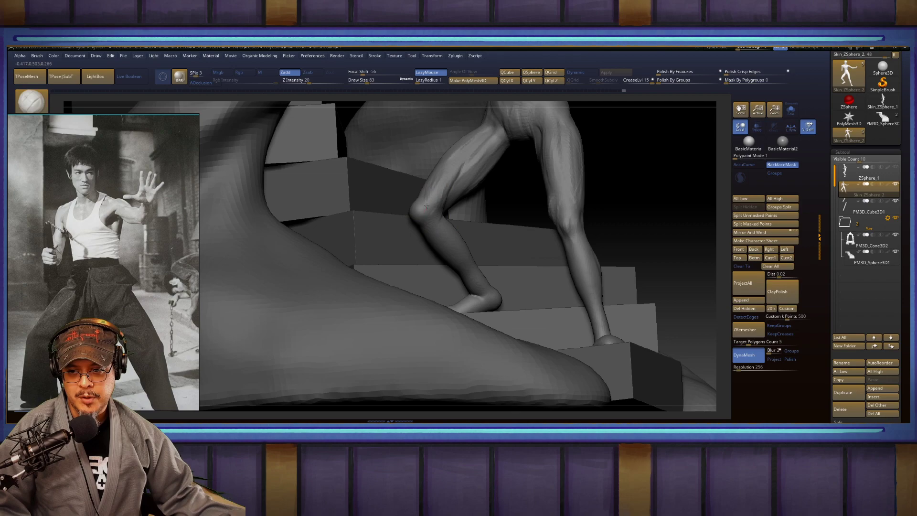
# Step: Isolate the figure from the scene and sculpt the bent leg's kneecap with a draw size of 54
pyautogui.click(790, 110)
pyautogui.moveTo(679, 158)
pyautogui.mouseDown(button='right')
pyautogui.moveTo(636, 169)
pyautogui.moveTo(584, 228)
pyautogui.moveTo(473, 220)
pyautogui.moveTo(493, 243)
pyautogui.mouseUp(button='right')
pyautogui.press('s')
pyautogui.moveTo(496, 237); pyautogui.dragTo(492, 238)
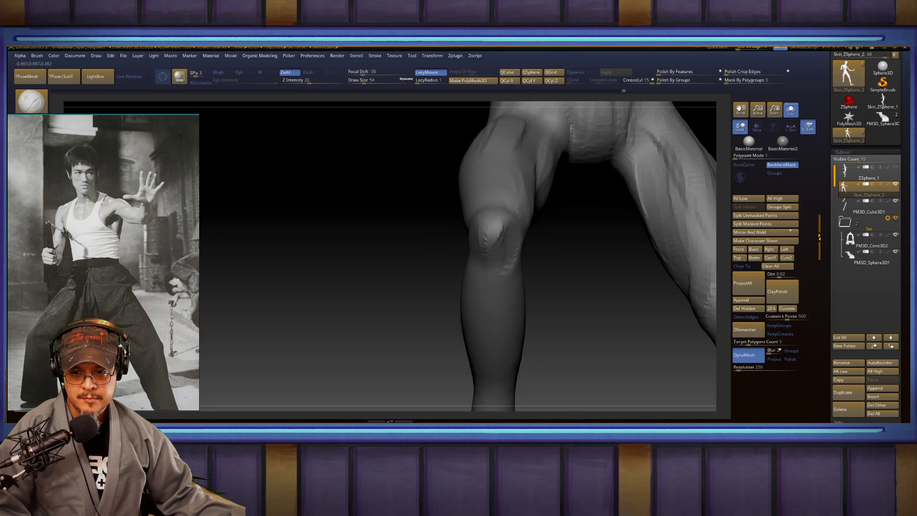
pyautogui.moveTo(524, 203); pyautogui.dragTo(489, 227, button='right')
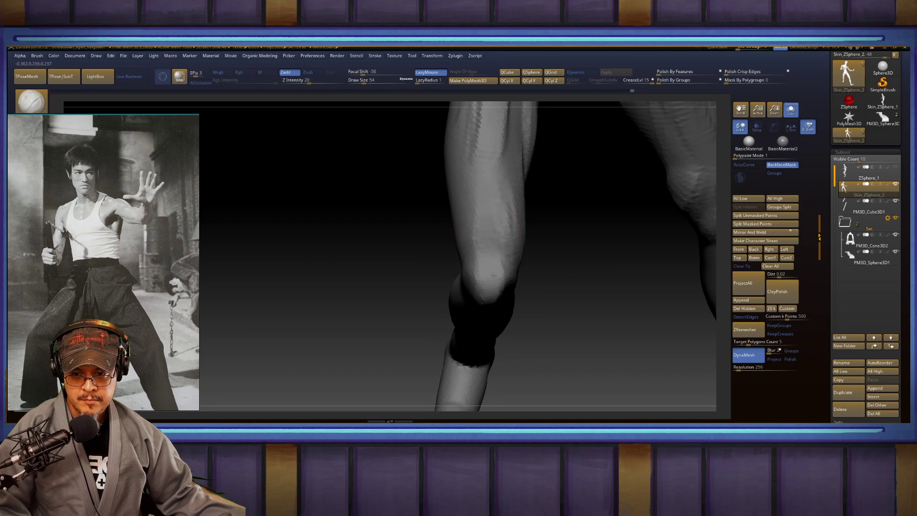
# Step: Sculpt and smooth the calf muscles on the lower part of the bent leg
pyautogui.moveTo(495, 247); pyautogui.dragTo(621, 230, button='right')
pyautogui.moveTo(581, 266)
pyautogui.keyDown('alt'); pyautogui.mouseDown(button='right')
pyautogui.moveTo(624, 229)
pyautogui.moveTo(532, 246)
pyautogui.mouseUp(button='right'); pyautogui.keyUp('alt')
pyautogui.keyDown('shift'); pyautogui.moveTo(441, 289); pyautogui.dragTo(450, 287); pyautogui.keyUp('shift')
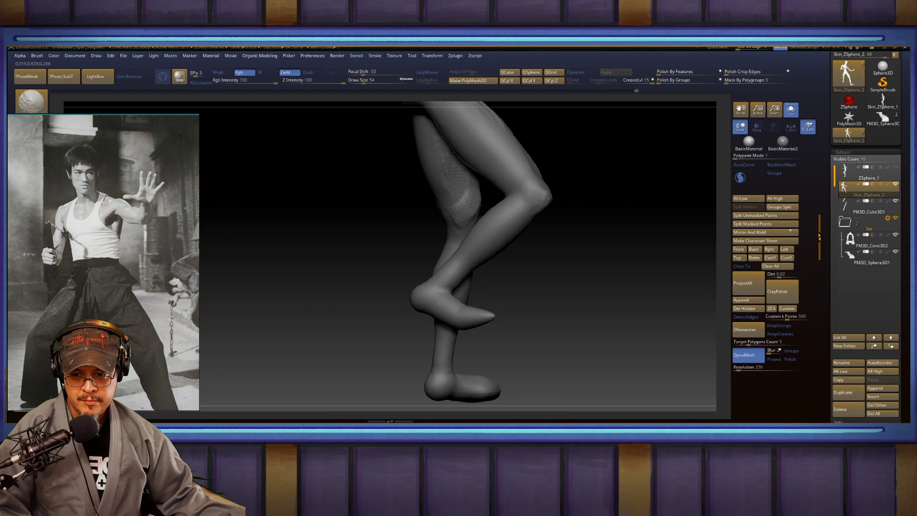
pyautogui.moveTo(540, 260)
pyautogui.mouseDown(button='right')
pyautogui.moveTo(608, 243)
pyautogui.moveTo(585, 234)
pyautogui.moveTo(593, 247)
pyautogui.moveTo(476, 245)
pyautogui.mouseUp(button='right')
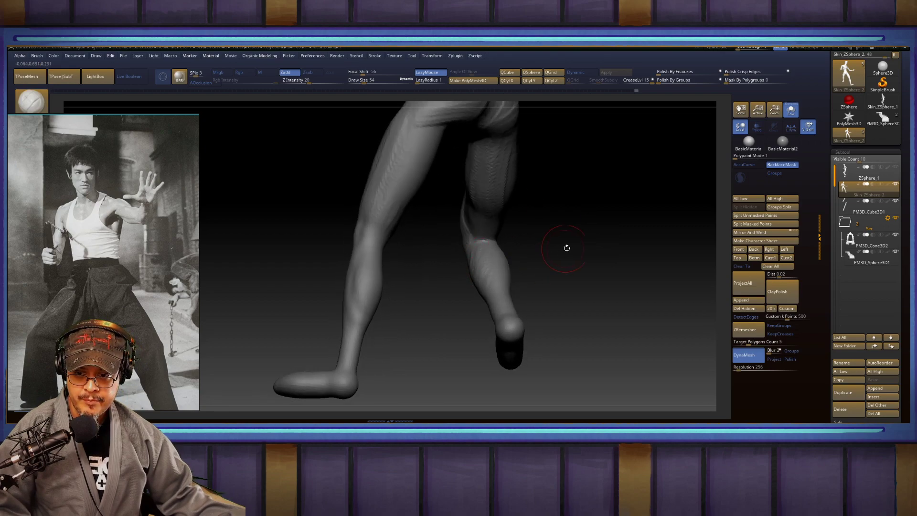
pyautogui.moveTo(566, 248); pyautogui.dragTo(506, 243, button='right')
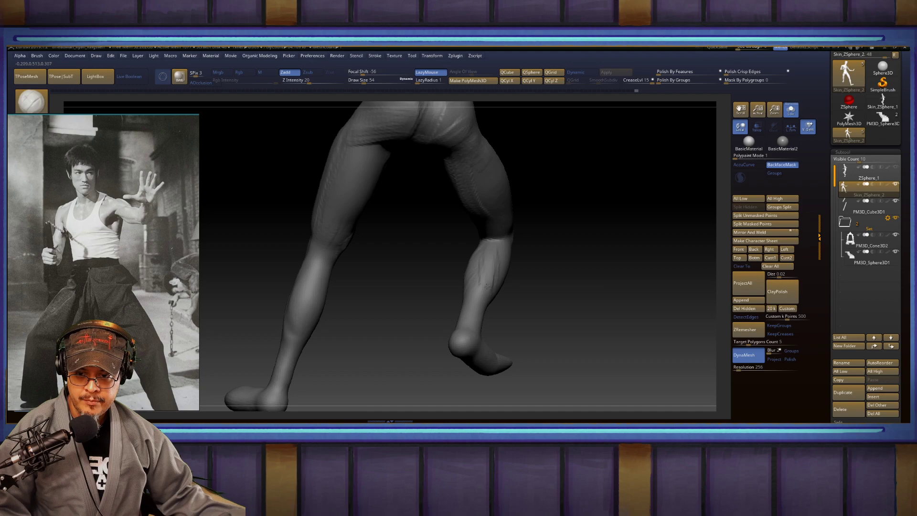
pyautogui.moveTo(459, 341); pyautogui.dragTo(530, 257, button='right')
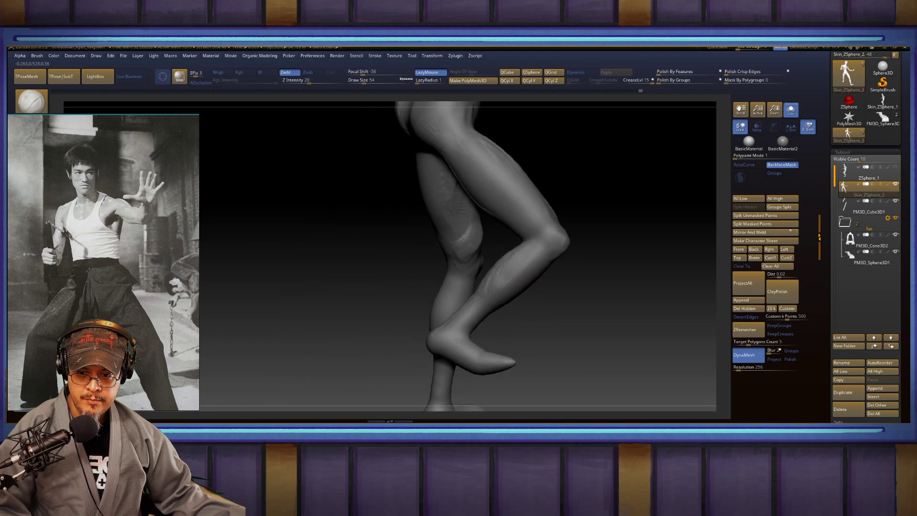
# Step: Add clay strokes along the outer and back thigh of the bent leg, from the hip to the knee
pyautogui.moveTo(590, 265); pyautogui.dragTo(480, 194, button='right')
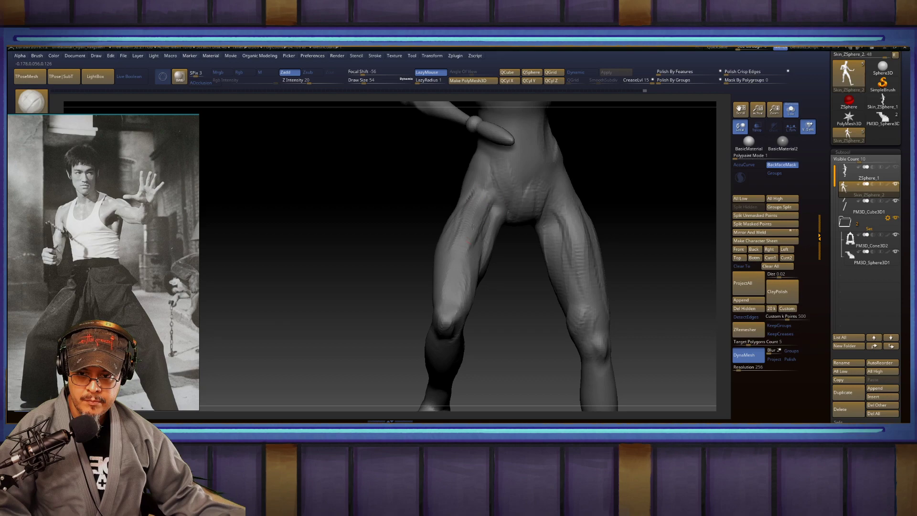
pyautogui.moveTo(472, 226); pyautogui.dragTo(494, 246, button='right')
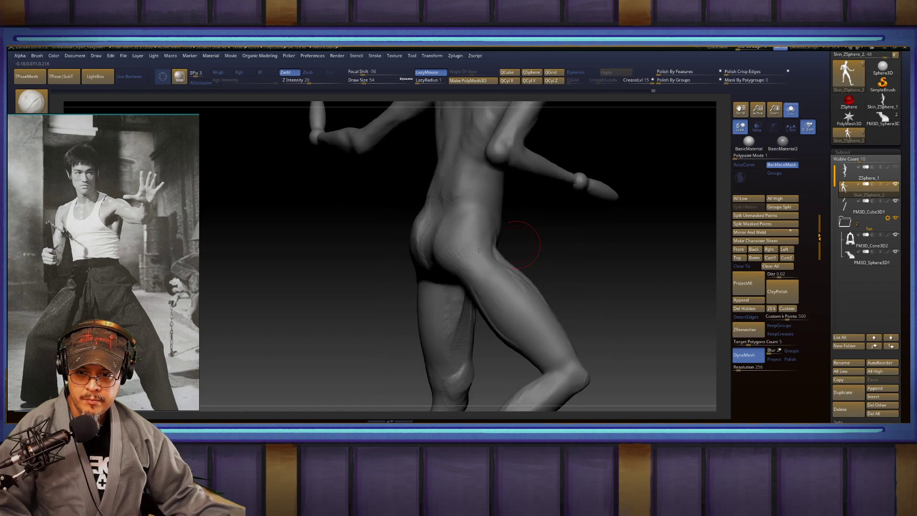
pyautogui.moveTo(483, 259); pyautogui.dragTo(529, 345)
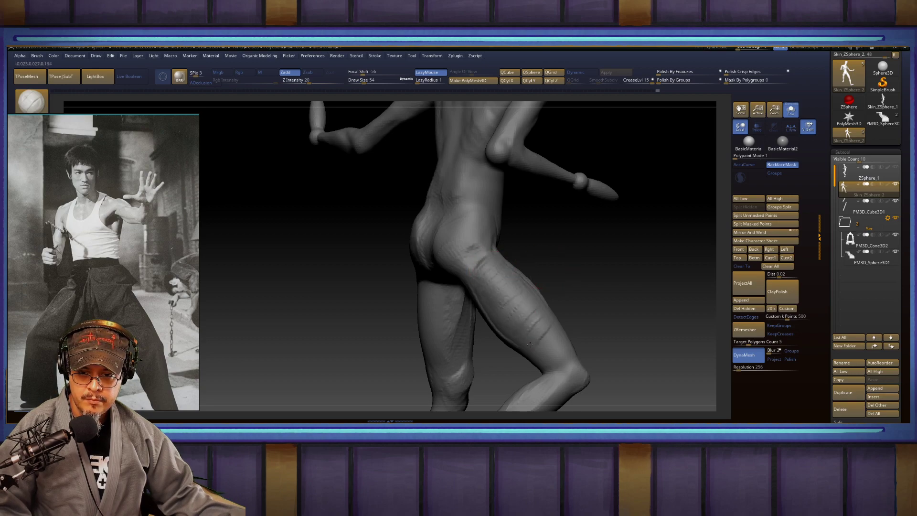
pyautogui.keyDown('alt'); pyautogui.moveTo(563, 365); pyautogui.dragTo(538, 281, button='right'); pyautogui.keyUp('alt')
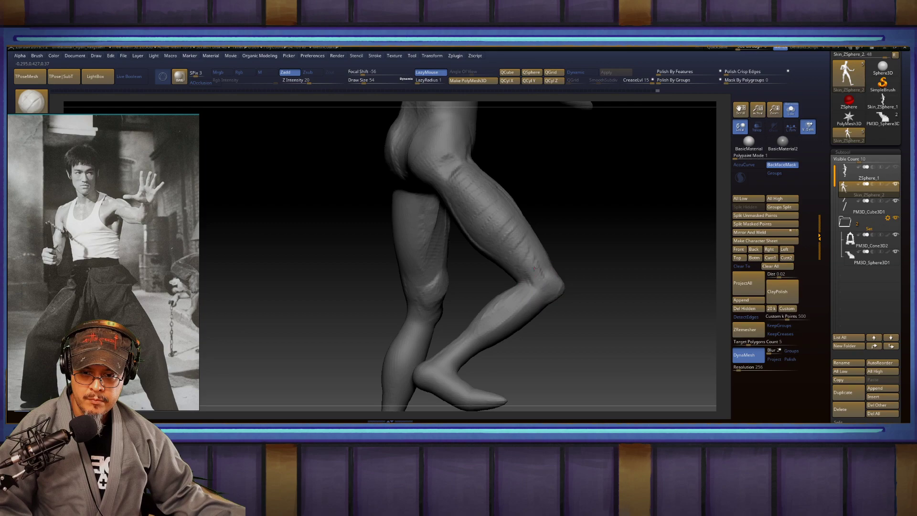
pyautogui.moveTo(536, 265); pyautogui.dragTo(555, 268, button='right')
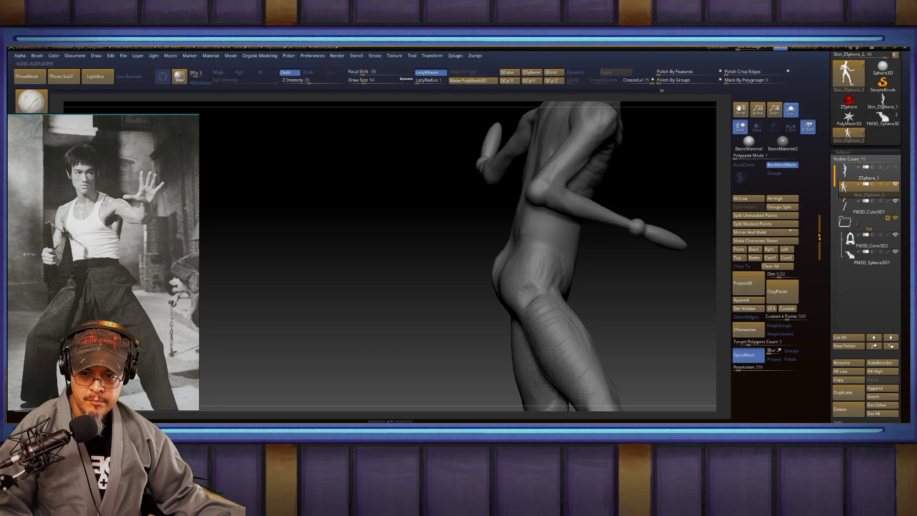
# Step: Sculpt the gluteal muscles and blend them into the backs of both thighs
pyautogui.moveTo(512, 291); pyautogui.dragTo(555, 278, button='right')
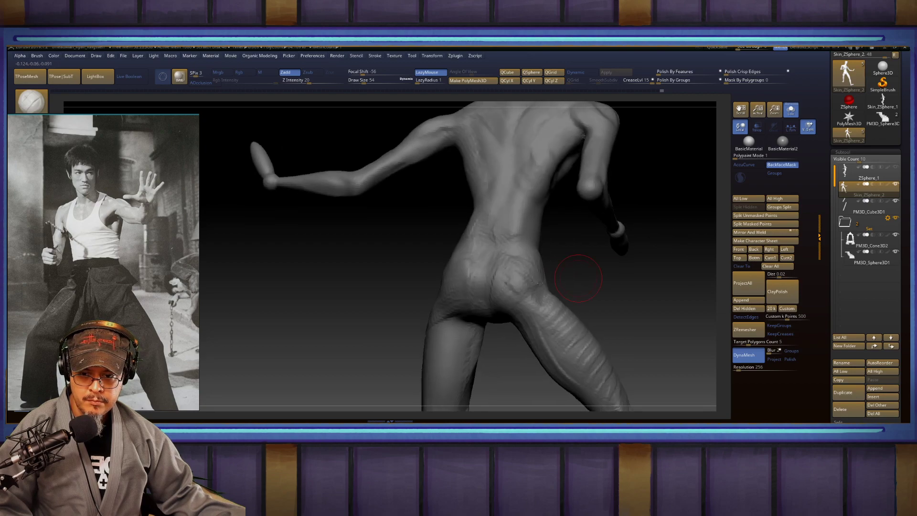
pyautogui.moveTo(518, 323); pyautogui.dragTo(568, 227, button='right')
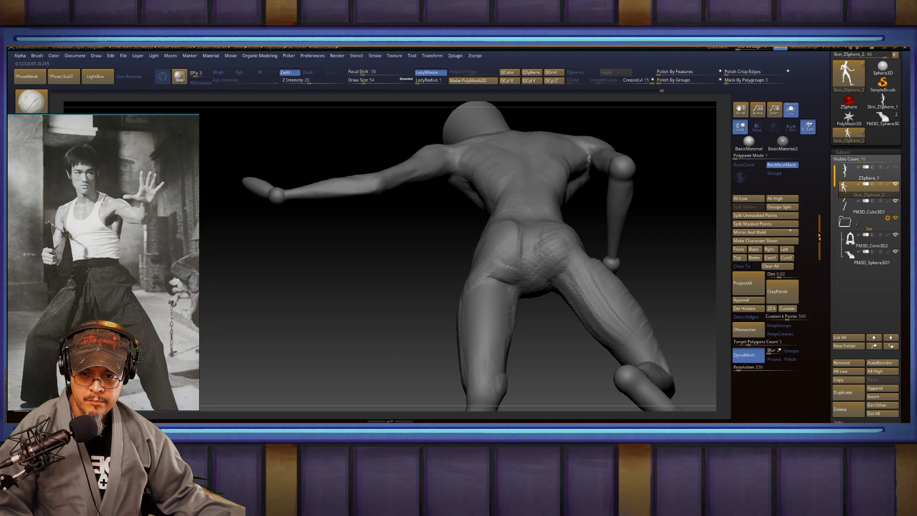
pyautogui.moveTo(560, 296); pyautogui.dragTo(577, 241, button='right')
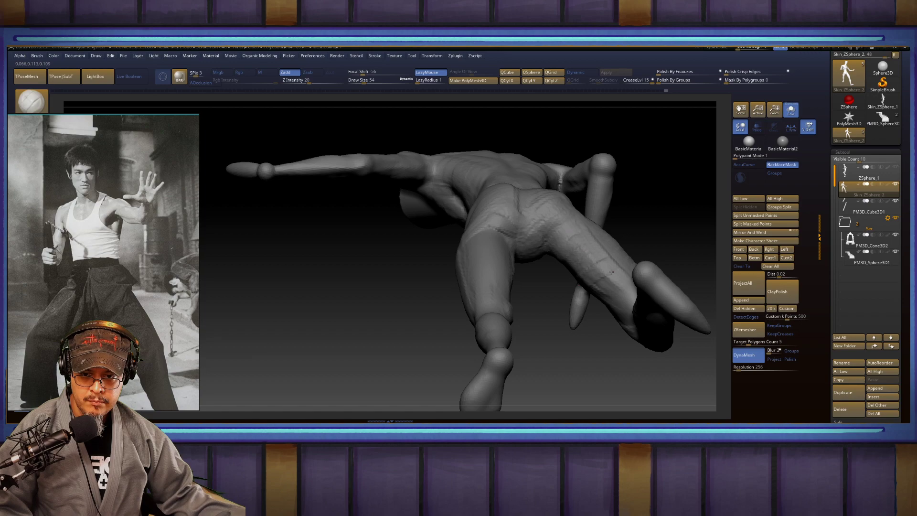
pyautogui.moveTo(668, 212); pyautogui.dragTo(585, 262, button='right')
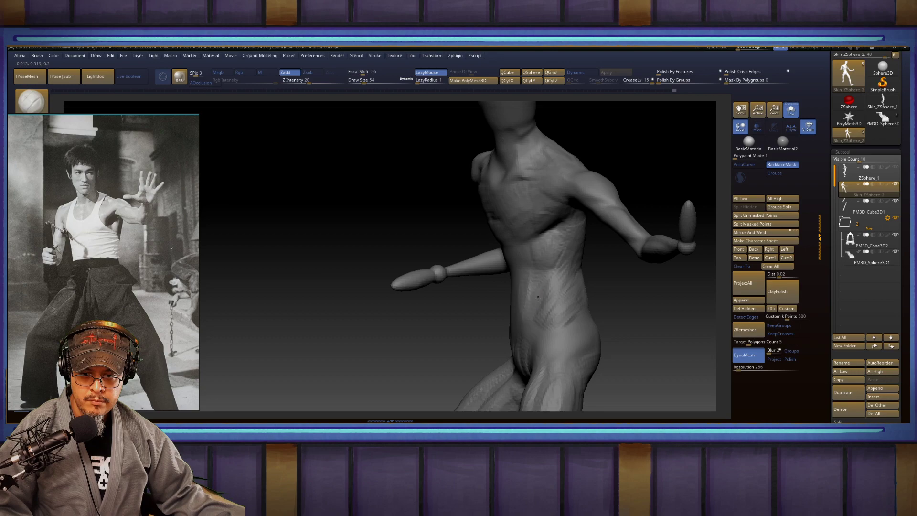
# Step: Build up the muscles along the spine in the lower back and on the side of the waist
pyautogui.moveTo(581, 292); pyautogui.dragTo(577, 258, button='right')
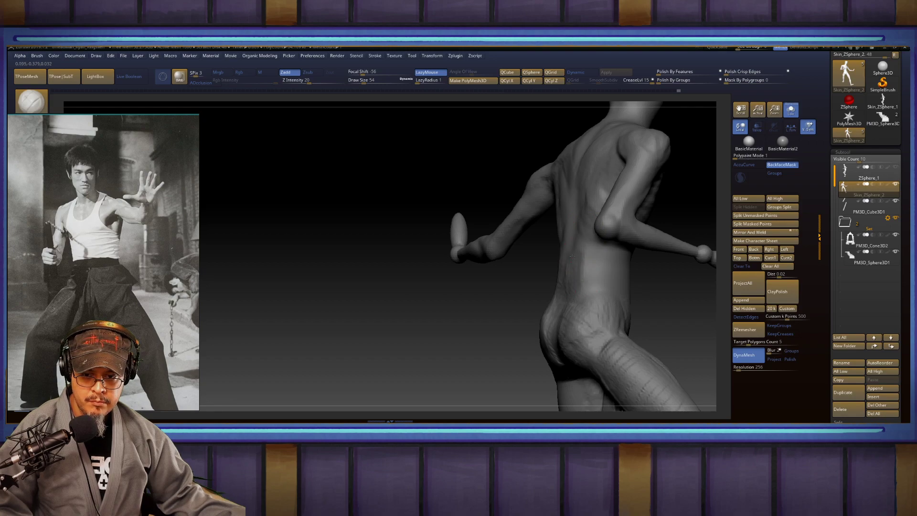
pyautogui.moveTo(582, 270); pyautogui.dragTo(579, 248)
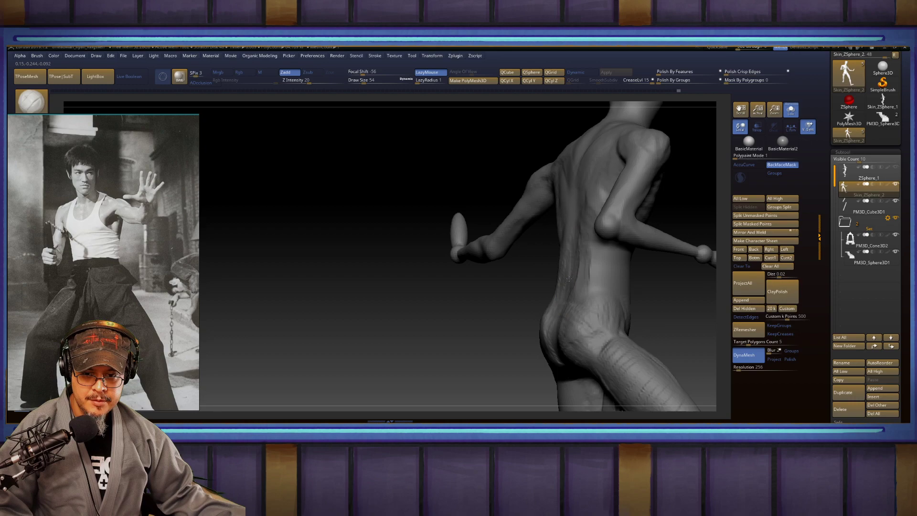
pyautogui.moveTo(572, 291); pyautogui.dragTo(485, 280, button='right')
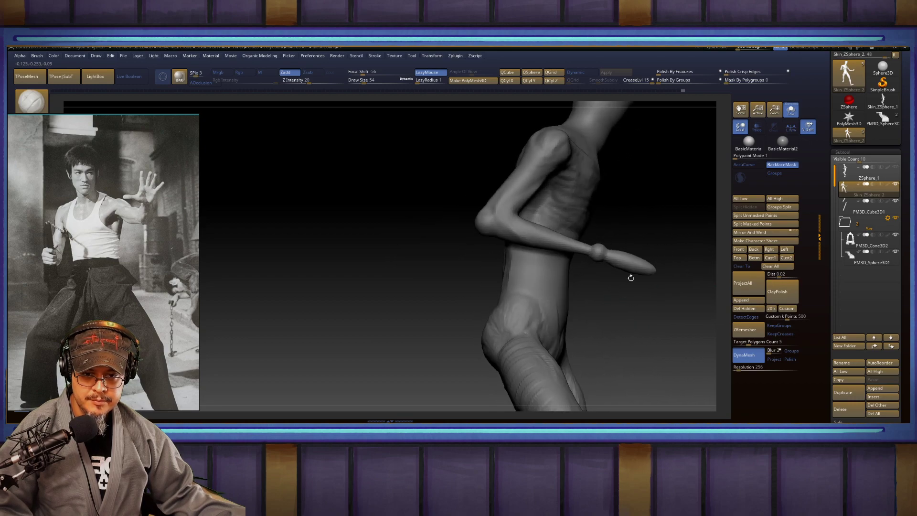
pyautogui.moveTo(649, 307)
pyautogui.mouseDown(button='right')
pyautogui.moveTo(651, 270)
pyautogui.moveTo(547, 247)
pyautogui.mouseUp(button='right')
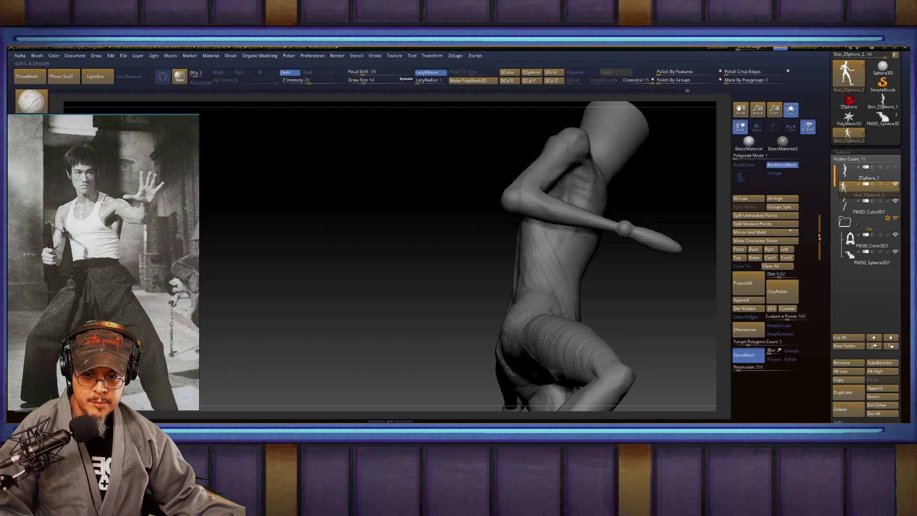
pyautogui.moveTo(565, 253); pyautogui.dragTo(562, 267)
# Step: Reshape the waist and the outer back contour near the bent arm with a Move brush at draw size 112
pyautogui.moveTo(687, 270)
pyautogui.mouseDown(button='right')
pyautogui.moveTo(635, 293)
pyautogui.moveTo(663, 269)
pyautogui.moveTo(629, 195)
pyautogui.mouseUp(button='right')
pyautogui.press('b')
pyautogui.click(501, 264)
pyautogui.press('s')
pyautogui.moveTo(508, 256); pyautogui.dragTo(521, 255)
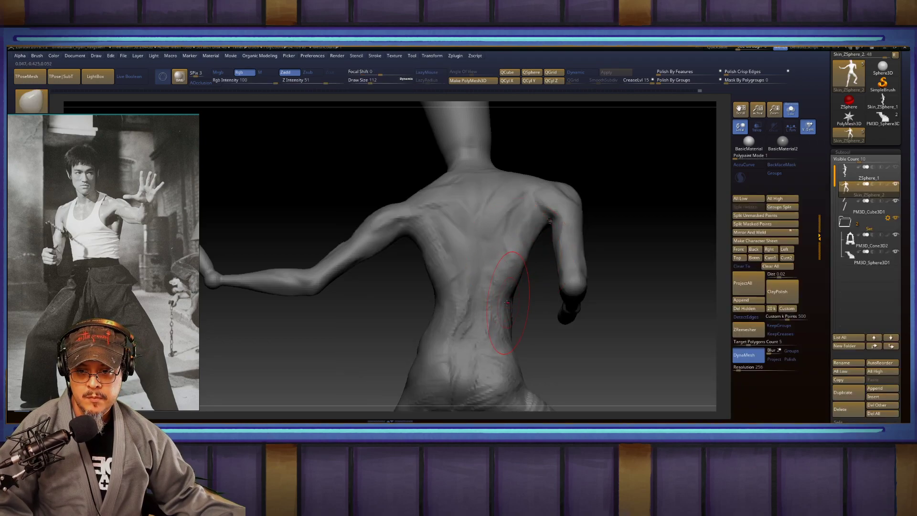
pyautogui.moveTo(518, 288); pyautogui.dragTo(521, 286)
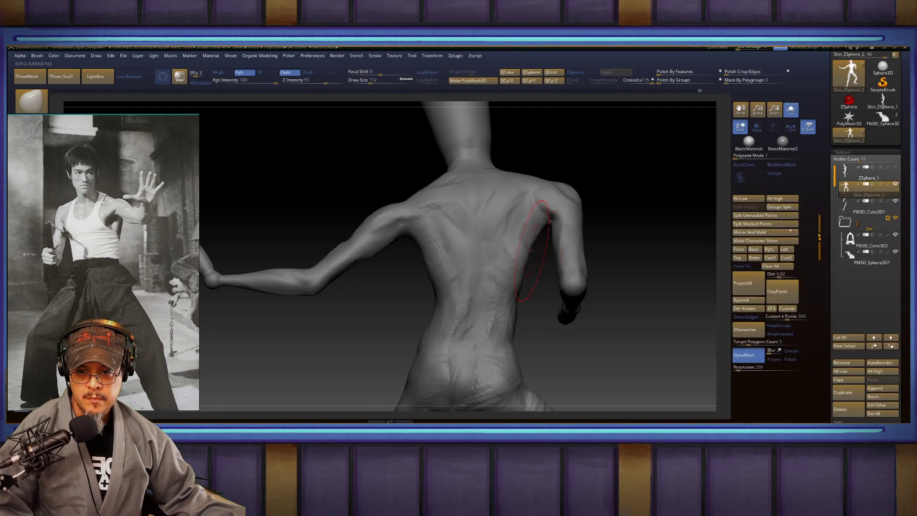
pyautogui.moveTo(531, 254); pyautogui.dragTo(538, 253)
pyautogui.moveTo(620, 235)
pyautogui.mouseDown()
pyautogui.moveTo(624, 242)
pyautogui.moveTo(624, 226)
pyautogui.mouseUp()
pyautogui.moveTo(633, 336)
pyautogui.keyDown('ctrl'); pyautogui.mouseDown()
pyautogui.moveTo(604, 238)
pyautogui.moveTo(551, 176)
pyautogui.moveTo(543, 234)
pyautogui.moveTo(627, 367)
pyautogui.mouseUp(); pyautogui.keyUp('ctrl')
pyautogui.keyDown('ctrl'); pyautogui.click(574, 246); pyautogui.keyUp('ctrl')
pyautogui.hotkey('ctrl', 'i')
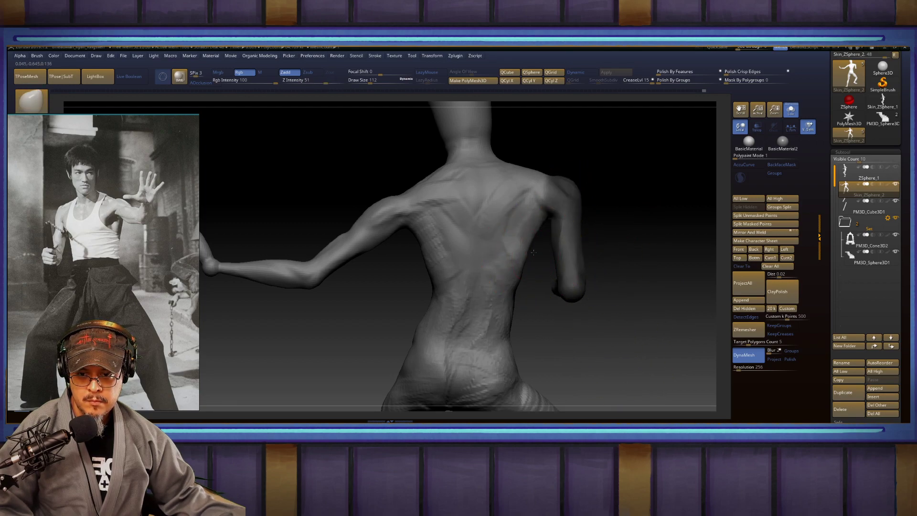
pyautogui.press('s')
pyautogui.moveTo(528, 244); pyautogui.dragTo(507, 242)
# Step: Carve the spine, shoulder blade and back muscle grooves with the DamStandard brush at draw size 77
pyautogui.moveTo(629, 190)
pyautogui.keyDown('alt'); pyautogui.mouseDown()
pyautogui.moveTo(625, 233)
pyautogui.moveTo(526, 236)
pyautogui.moveTo(585, 232)
pyautogui.moveTo(647, 141)
pyautogui.moveTo(602, 178)
pyautogui.mouseUp(); pyautogui.keyUp('alt')
pyautogui.press('b')
pyautogui.press('d')
pyautogui.press('s')
pyautogui.press('b')
pyautogui.press('d')
pyautogui.press('s')
pyautogui.moveTo(534, 181); pyautogui.dragTo(489, 197)
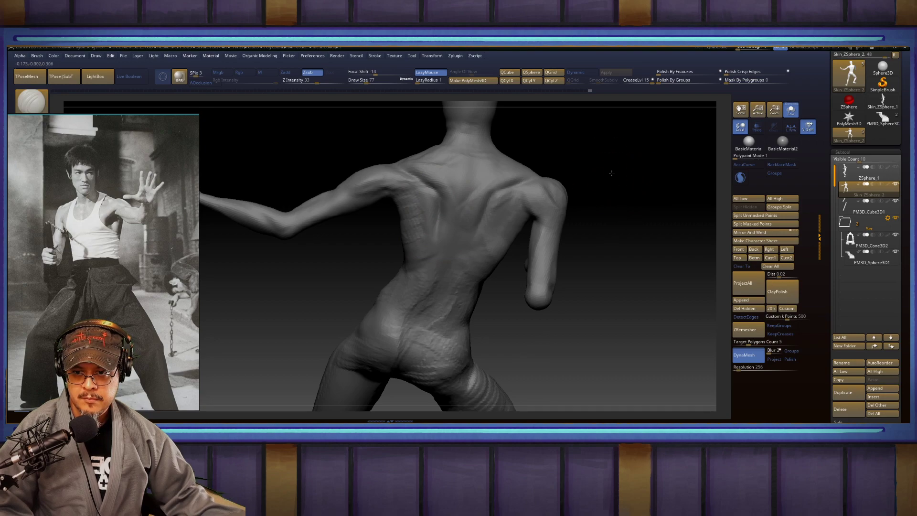
pyautogui.moveTo(610, 170); pyautogui.dragTo(612, 214)
pyautogui.moveTo(470, 213)
pyautogui.mouseDown()
pyautogui.moveTo(460, 229)
pyautogui.moveTo(474, 238)
pyautogui.moveTo(454, 241)
pyautogui.mouseUp()
pyautogui.moveTo(602, 221)
pyautogui.mouseDown()
pyautogui.moveTo(597, 191)
pyautogui.moveTo(615, 246)
pyautogui.moveTo(619, 165)
pyautogui.mouseUp()
pyautogui.moveTo(477, 220); pyautogui.dragTo(454, 352)
pyautogui.moveTo(462, 184); pyautogui.dragTo(467, 214)
# Step: Carve the jawline and the area under the chin between the blocky head and the neck
pyautogui.keyDown('alt'); pyautogui.moveTo(577, 151); pyautogui.dragTo(609, 267); pyautogui.keyUp('alt')
pyautogui.moveTo(544, 192); pyautogui.dragTo(549, 231)
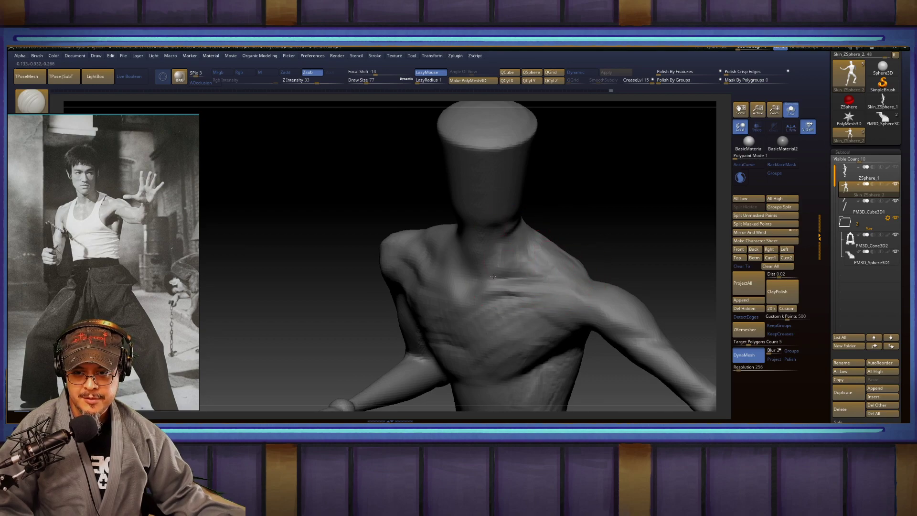
pyautogui.moveTo(501, 255)
pyautogui.mouseDown()
pyautogui.moveTo(536, 188)
pyautogui.moveTo(493, 272)
pyautogui.mouseUp()
pyautogui.moveTo(556, 204); pyautogui.dragTo(604, 204)
pyautogui.moveTo(509, 223); pyautogui.dragTo(476, 225)
pyautogui.moveTo(557, 210); pyautogui.dragTo(496, 229)
pyautogui.moveTo(494, 276); pyautogui.dragTo(466, 257)
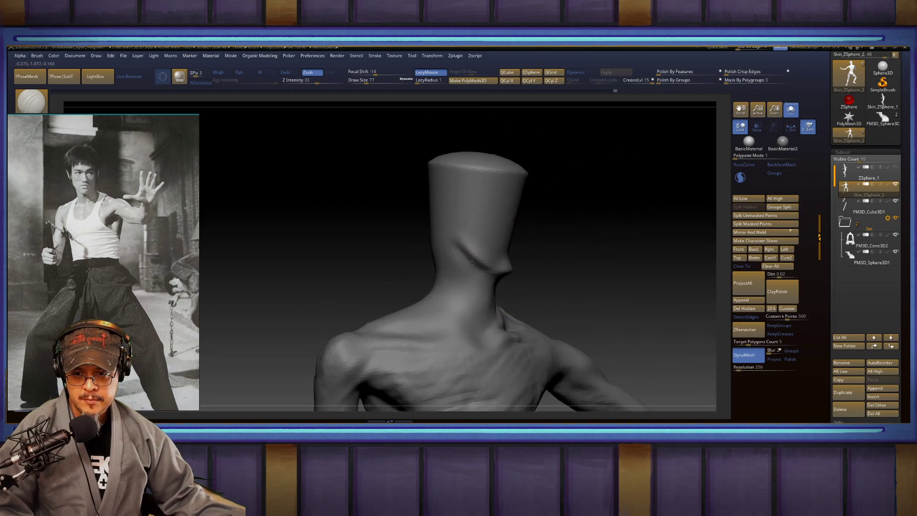
# Step: Carve the side neck muscle down to the collarbone and smooth the side of the head
pyautogui.keyDown('alt'); pyautogui.moveTo(527, 264); pyautogui.dragTo(547, 190); pyautogui.keyUp('alt')
pyautogui.moveTo(472, 196); pyautogui.dragTo(511, 273)
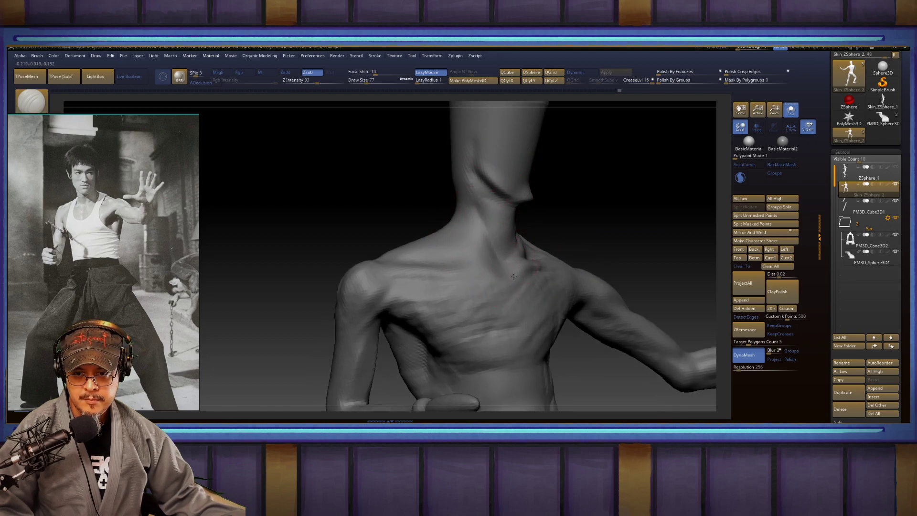
pyautogui.moveTo(614, 210)
pyautogui.mouseDown()
pyautogui.moveTo(614, 180)
pyautogui.moveTo(491, 287)
pyautogui.mouseUp()
pyautogui.moveTo(549, 219)
pyautogui.mouseDown()
pyautogui.moveTo(543, 225)
pyautogui.moveTo(665, 196)
pyautogui.moveTo(583, 208)
pyautogui.moveTo(609, 197)
pyautogui.moveTo(611, 235)
pyautogui.mouseUp()
pyautogui.moveTo(484, 174)
pyautogui.keyDown('shift'); pyautogui.mouseDown()
pyautogui.moveTo(518, 178)
pyautogui.moveTo(403, 162)
pyautogui.mouseUp(); pyautogui.keyUp('shift')
# Step: Carve both eye sockets and block out the nose on the blank face with the Standard brush at draw size 27
pyautogui.press('f')
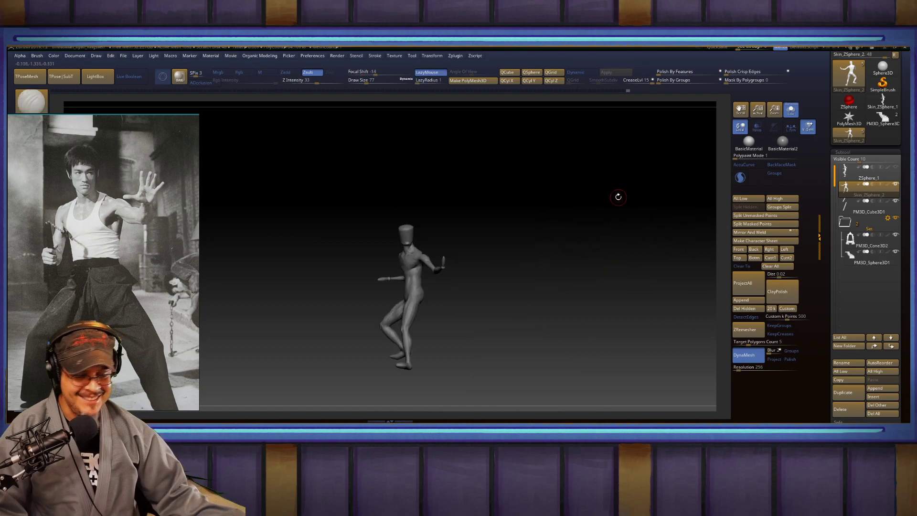
pyautogui.moveTo(572, 219)
pyautogui.mouseDown()
pyautogui.moveTo(563, 207)
pyautogui.moveTo(578, 243)
pyautogui.moveTo(618, 209)
pyautogui.moveTo(614, 249)
pyautogui.moveTo(632, 284)
pyautogui.moveTo(614, 221)
pyautogui.moveTo(621, 237)
pyautogui.moveTo(624, 219)
pyautogui.moveTo(621, 233)
pyautogui.moveTo(639, 227)
pyautogui.moveTo(643, 194)
pyautogui.mouseUp()
pyautogui.press('b')
pyautogui.click(634, 252)
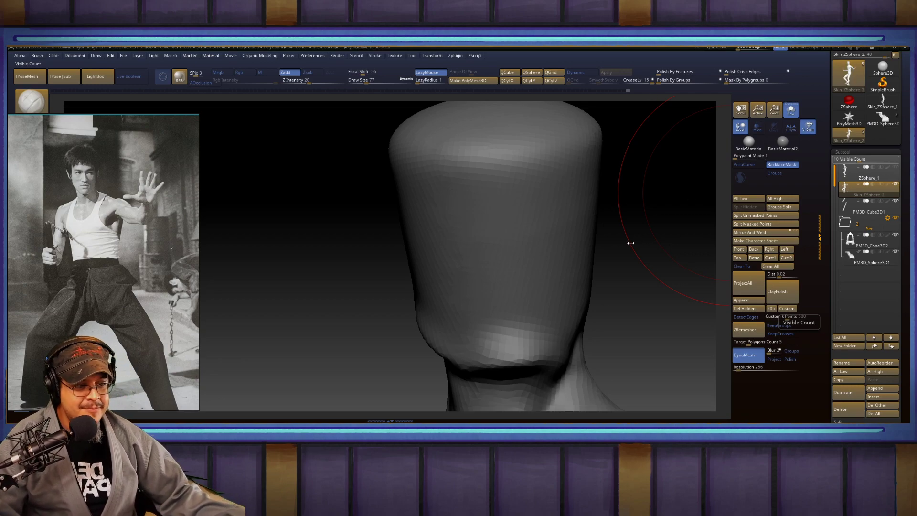
pyautogui.moveTo(647, 240); pyautogui.dragTo(675, 253)
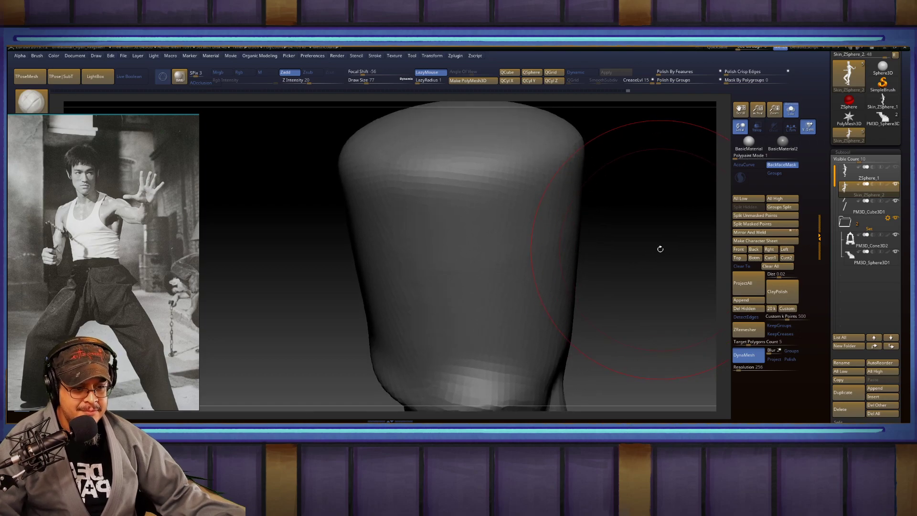
pyautogui.press('b')
pyautogui.press('s')
pyautogui.press('t')
pyautogui.press('s')
pyautogui.moveTo(517, 247)
pyautogui.mouseDown()
pyautogui.moveTo(535, 239)
pyautogui.moveTo(515, 246)
pyautogui.mouseUp()
pyautogui.press('s')
pyautogui.moveTo(439, 253)
pyautogui.keyDown('alt'); pyautogui.mouseDown()
pyautogui.moveTo(404, 251)
pyautogui.moveTo(411, 249)
pyautogui.mouseUp(); pyautogui.keyUp('alt')
pyautogui.moveTo(465, 260); pyautogui.dragTo(476, 330)
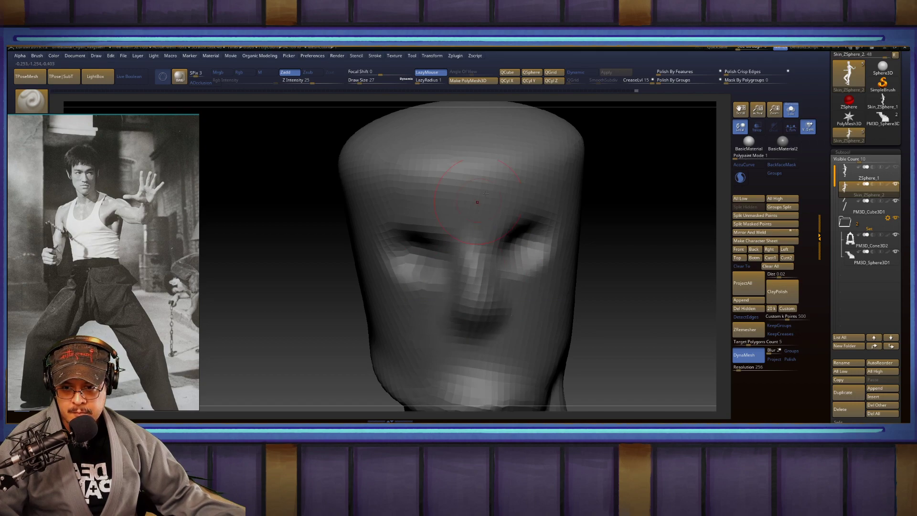
pyautogui.moveTo(454, 236); pyautogui.dragTo(449, 267)
# Step: Build up the jaw and the side of the face with the ClayBuildup brush at draw size 68
pyautogui.moveTo(579, 210)
pyautogui.mouseDown()
pyautogui.moveTo(608, 200)
pyautogui.moveTo(562, 203)
pyautogui.moveTo(653, 210)
pyautogui.moveTo(599, 214)
pyautogui.moveTo(611, 212)
pyautogui.mouseUp()
pyautogui.press('b')
pyautogui.press('c')
pyautogui.press('b')
pyautogui.press('s')
pyautogui.moveTo(477, 252)
pyautogui.mouseDown()
pyautogui.moveTo(464, 255)
pyautogui.moveTo(483, 242)
pyautogui.mouseUp()
pyautogui.moveTo(569, 210); pyautogui.dragTo(661, 219)
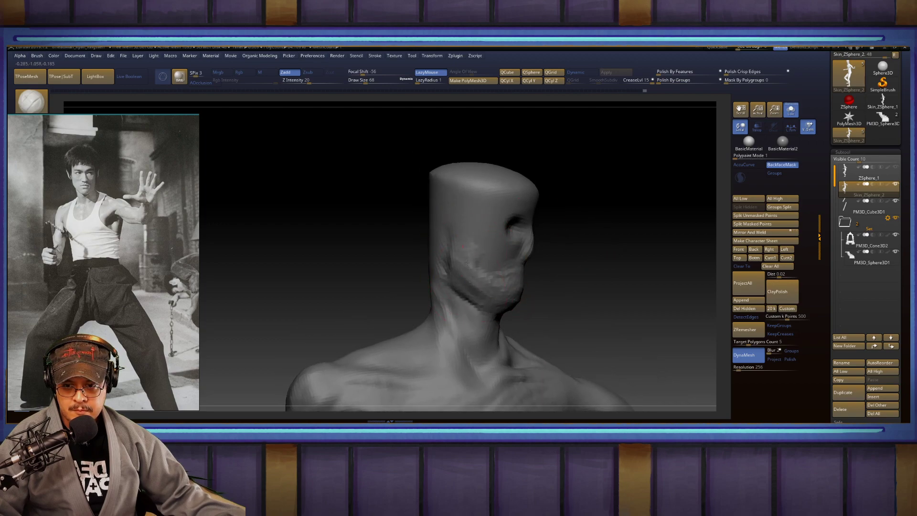
pyautogui.moveTo(460, 275); pyautogui.dragTo(468, 201)
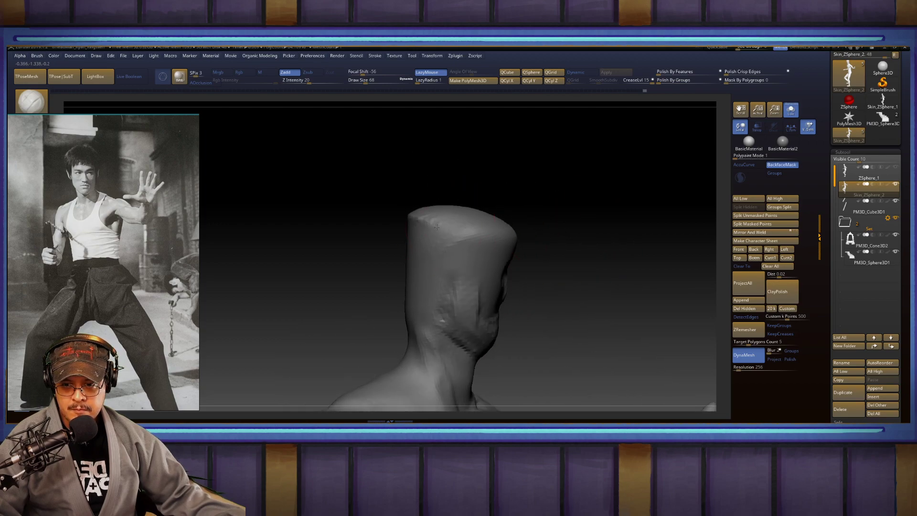
# Step: Round off the forehead and the upper corners of the head with the ClayBuildup brush
pyautogui.moveTo(404, 216)
pyautogui.mouseDown()
pyautogui.moveTo(432, 204)
pyautogui.moveTo(491, 209)
pyautogui.moveTo(531, 227)
pyautogui.moveTo(498, 233)
pyautogui.moveTo(557, 247)
pyautogui.moveTo(454, 265)
pyautogui.mouseUp()
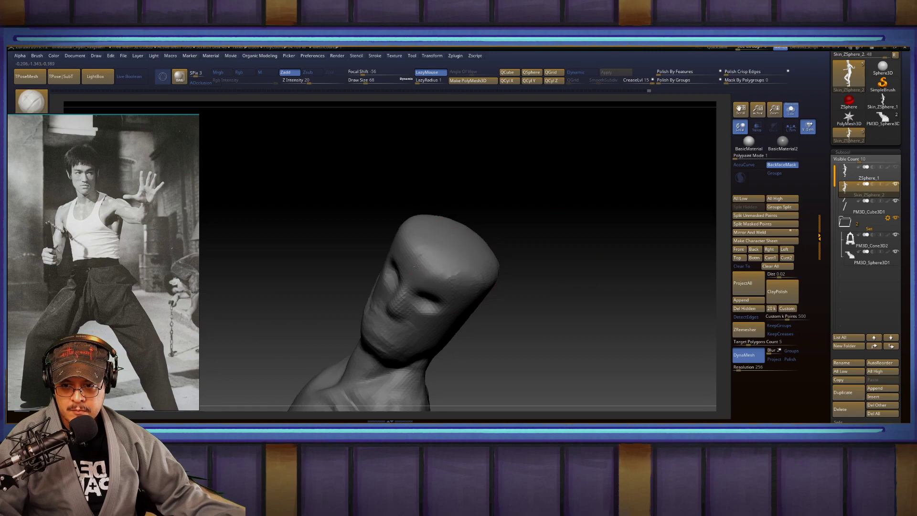
pyautogui.moveTo(542, 272); pyautogui.dragTo(492, 280)
pyautogui.moveTo(493, 280)
pyautogui.mouseDown()
pyautogui.moveTo(482, 287)
pyautogui.moveTo(491, 303)
pyautogui.mouseUp()
pyautogui.moveTo(495, 267); pyautogui.dragTo(477, 294)
pyautogui.moveTo(545, 291)
pyautogui.mouseDown()
pyautogui.moveTo(557, 319)
pyautogui.moveTo(622, 224)
pyautogui.moveTo(620, 253)
pyautogui.moveTo(603, 282)
pyautogui.moveTo(590, 268)
pyautogui.mouseUp()
# Step: Deepen the brow line and the eye sockets beside the nose with the Standard brush at draw size 35
pyautogui.press('b')
pyautogui.press('s')
pyautogui.press('t')
pyautogui.press('s')
pyautogui.moveTo(474, 236); pyautogui.dragTo(451, 265)
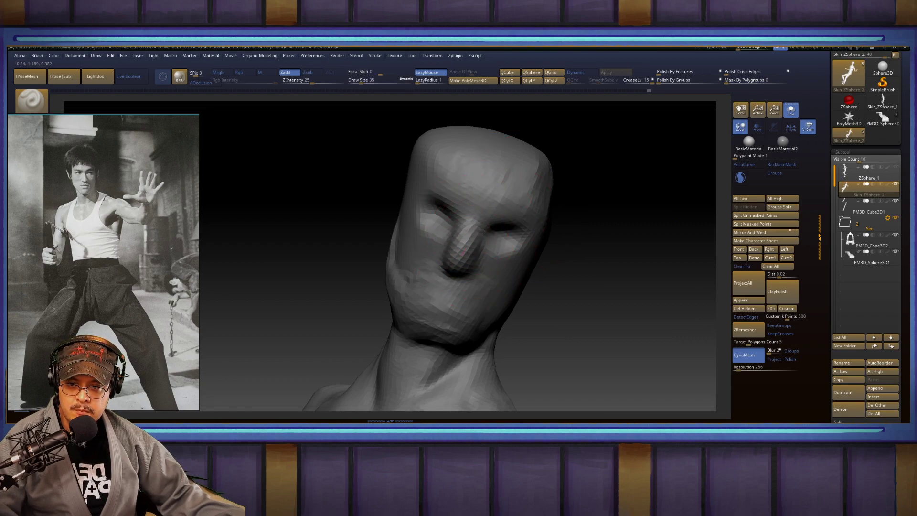
pyautogui.moveTo(492, 231); pyautogui.dragTo(528, 235)
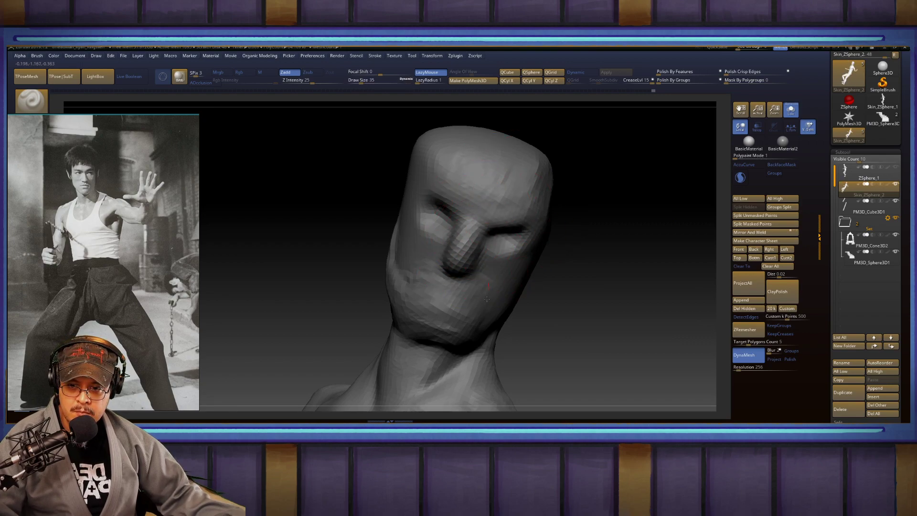
# Step: Shape the cheekbone, the hollow beneath it and the temple on the side of the head
pyautogui.moveTo(528, 297); pyautogui.dragTo(422, 286)
pyautogui.moveTo(571, 251); pyautogui.dragTo(585, 291)
pyautogui.moveTo(664, 251)
pyautogui.mouseDown()
pyautogui.moveTo(639, 244)
pyautogui.moveTo(628, 253)
pyautogui.mouseUp()
pyautogui.moveTo(529, 257); pyautogui.dragTo(480, 256)
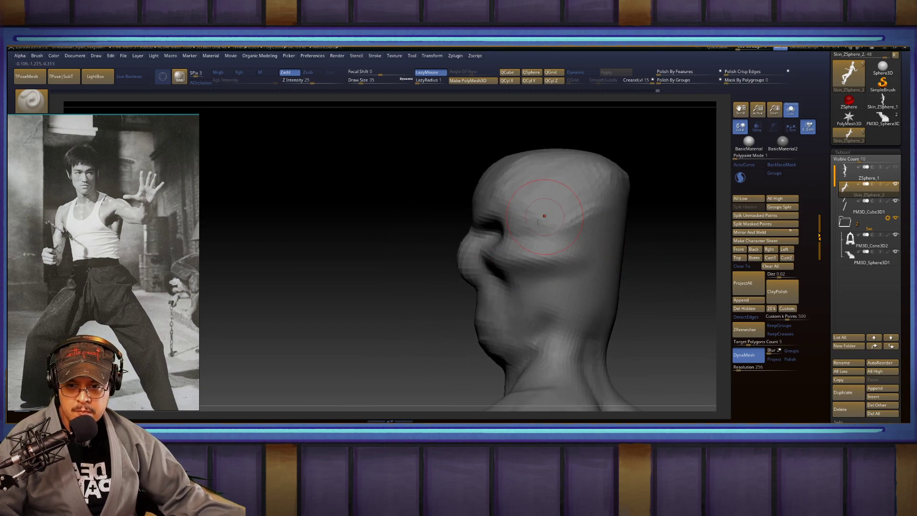
pyautogui.moveTo(552, 235); pyautogui.dragTo(526, 213)
pyautogui.moveTo(666, 190); pyautogui.dragTo(681, 205)
# Step: Refine the forehead and the cheek, and define the jaw on the opposite side of the head
pyautogui.keyDown('alt'); pyautogui.moveTo(703, 267); pyautogui.dragTo(695, 208); pyautogui.keyUp('alt')
pyautogui.moveTo(470, 225); pyautogui.dragTo(477, 257)
pyautogui.moveTo(429, 278); pyautogui.dragTo(556, 274)
pyautogui.moveTo(481, 270)
pyautogui.mouseDown()
pyautogui.moveTo(458, 271)
pyautogui.moveTo(468, 275)
pyautogui.mouseUp()
pyautogui.moveTo(522, 261)
pyautogui.mouseDown()
pyautogui.moveTo(556, 254)
pyautogui.moveTo(574, 281)
pyautogui.mouseUp()
pyautogui.moveTo(487, 304); pyautogui.dragTo(431, 270)
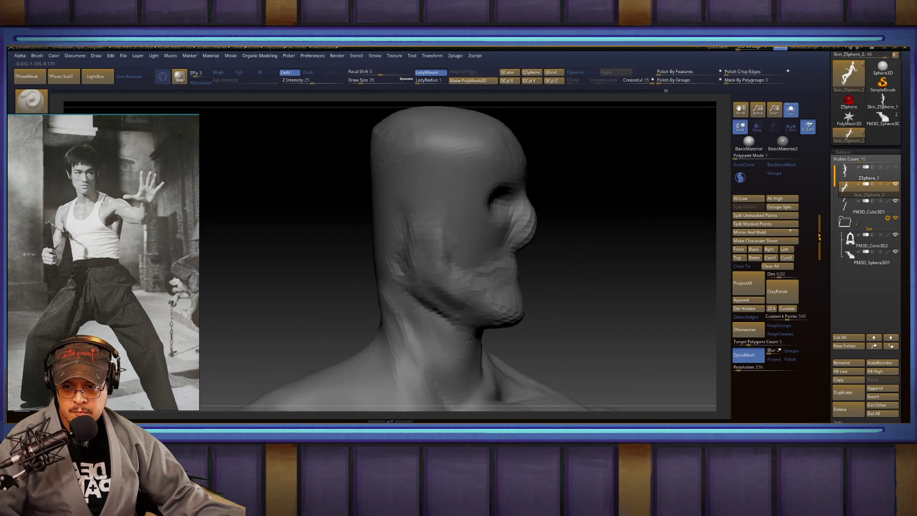
pyautogui.moveTo(542, 249)
pyautogui.mouseDown()
pyautogui.moveTo(579, 225)
pyautogui.moveTo(640, 244)
pyautogui.moveTo(632, 248)
pyautogui.mouseUp()
# Step: Round the crown and back of the skull and smooth the forehead
pyautogui.press('s')
pyautogui.moveTo(471, 280); pyautogui.dragTo(464, 276)
pyautogui.moveTo(366, 227); pyautogui.dragTo(415, 206)
pyautogui.moveTo(475, 220); pyautogui.dragTo(460, 245)
pyautogui.keyDown('shift'); pyautogui.moveTo(477, 167); pyautogui.dragTo(494, 148); pyautogui.keyUp('shift')
pyautogui.moveTo(563, 193)
pyautogui.mouseDown()
pyautogui.moveTo(607, 204)
pyautogui.moveTo(589, 225)
pyautogui.moveTo(664, 202)
pyautogui.moveTo(571, 169)
pyautogui.mouseUp()
# Step: Form the cheekbone and hollow the cheek between eye and jaw with the Standard brush at draw size 39
pyautogui.press('b')
pyautogui.press('s')
pyautogui.press('t')
pyautogui.press('s')
pyautogui.moveTo(631, 218); pyautogui.dragTo(511, 216)
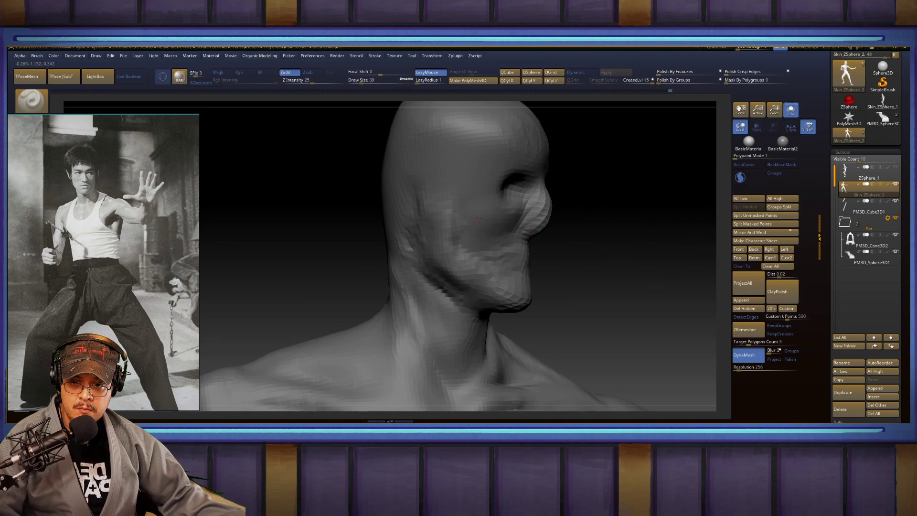
pyautogui.moveTo(589, 207); pyautogui.dragTo(481, 238)
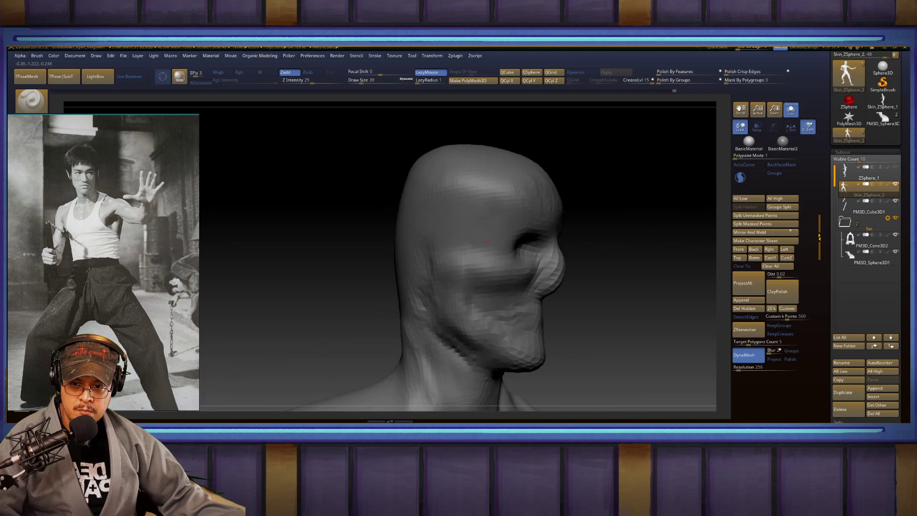
# Step: Carve the temple above the cheekbone and smooth the side of the forehead
pyautogui.moveTo(490, 173)
pyautogui.mouseDown()
pyautogui.moveTo(465, 191)
pyautogui.moveTo(490, 204)
pyautogui.mouseUp()
pyautogui.moveTo(637, 188); pyautogui.dragTo(588, 178)
pyautogui.moveTo(493, 196); pyautogui.dragTo(490, 210)
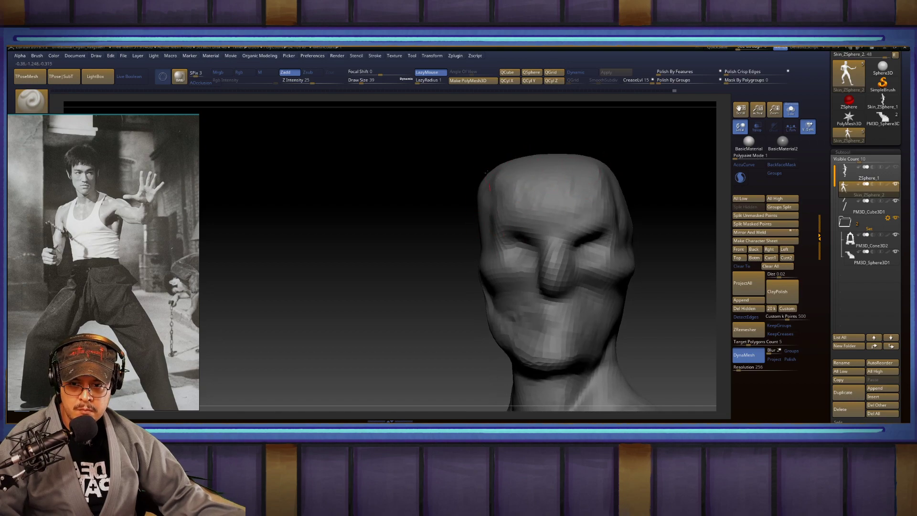
pyautogui.moveTo(488, 176); pyautogui.dragTo(490, 200)
pyautogui.keyDown('shift'); pyautogui.moveTo(490, 200); pyautogui.dragTo(492, 188); pyautogui.keyUp('shift')
# Step: Refine the brow and side of the face, smoothing the cheek and jaw transition
pyautogui.keyDown('alt'); pyautogui.moveTo(440, 207); pyautogui.dragTo(373, 206); pyautogui.keyUp('alt')
pyautogui.moveTo(516, 210); pyautogui.dragTo(536, 214)
pyautogui.moveTo(425, 240)
pyautogui.keyDown('shift'); pyautogui.mouseDown()
pyautogui.moveTo(396, 239)
pyautogui.moveTo(433, 242)
pyautogui.moveTo(425, 269)
pyautogui.mouseUp(); pyautogui.keyUp('shift')
pyautogui.moveTo(568, 256)
pyautogui.keyDown('alt'); pyautogui.mouseDown()
pyautogui.moveTo(540, 222)
pyautogui.moveTo(505, 216)
pyautogui.mouseUp(); pyautogui.keyUp('alt')
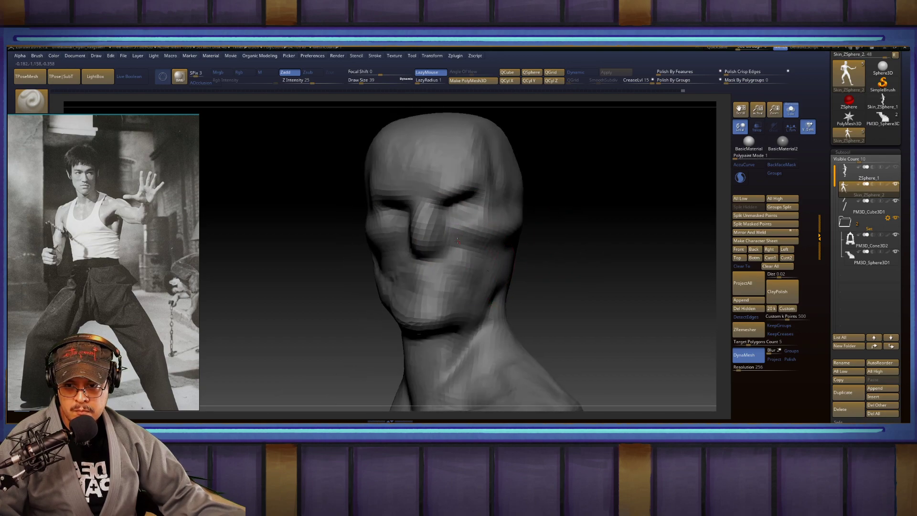
# Step: Sculpt the area beside the nose and around the mouth, smoothing the cheeks toward the chin
pyautogui.moveTo(457, 238); pyautogui.dragTo(399, 253)
pyautogui.moveTo(452, 293); pyautogui.dragTo(424, 301)
pyautogui.moveTo(459, 274); pyautogui.dragTo(451, 270)
pyautogui.moveTo(437, 308)
pyautogui.keyDown('shift'); pyautogui.mouseDown()
pyautogui.moveTo(425, 303)
pyautogui.moveTo(415, 270)
pyautogui.mouseUp(); pyautogui.keyUp('shift')
pyautogui.moveTo(499, 255)
pyautogui.mouseDown()
pyautogui.moveTo(542, 242)
pyautogui.moveTo(593, 287)
pyautogui.mouseUp()
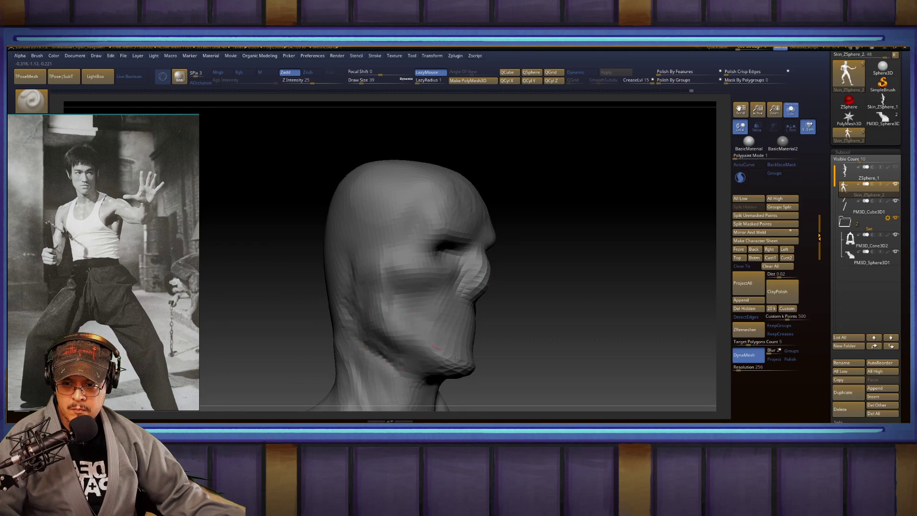
pyautogui.moveTo(449, 354)
pyautogui.mouseDown()
pyautogui.moveTo(472, 259)
pyautogui.moveTo(441, 260)
pyautogui.moveTo(405, 230)
pyautogui.moveTo(410, 250)
pyautogui.mouseUp()
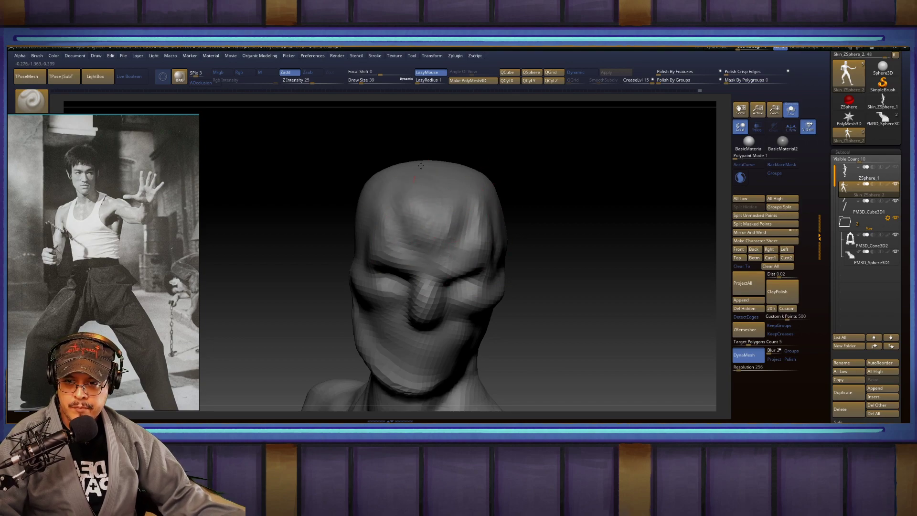
# Step: Smooth the forehead planes and refine the brow, cheek and mouth area with the Standard brush at draw size 39
pyautogui.moveTo(452, 204); pyautogui.dragTo(461, 215)
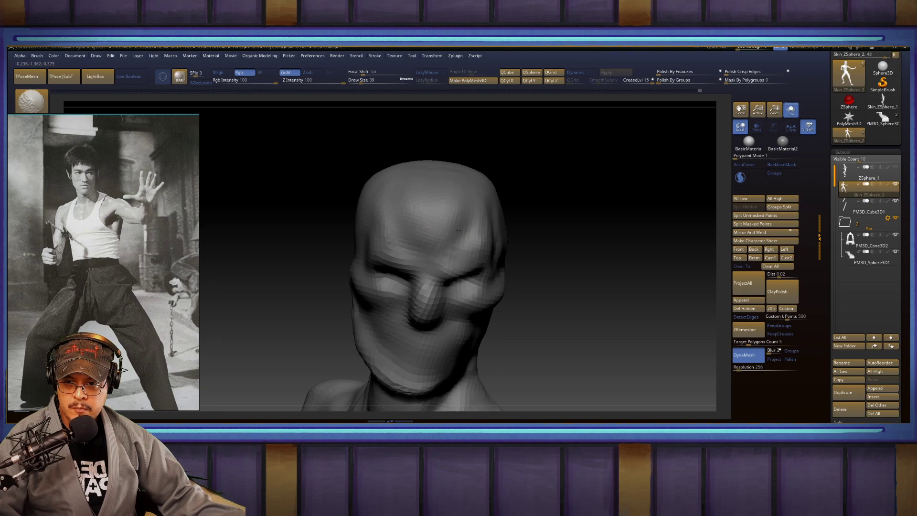
pyautogui.moveTo(558, 233)
pyautogui.mouseDown()
pyautogui.moveTo(610, 227)
pyautogui.moveTo(605, 205)
pyautogui.moveTo(654, 208)
pyautogui.mouseUp()
pyautogui.moveTo(404, 215); pyautogui.dragTo(371, 221)
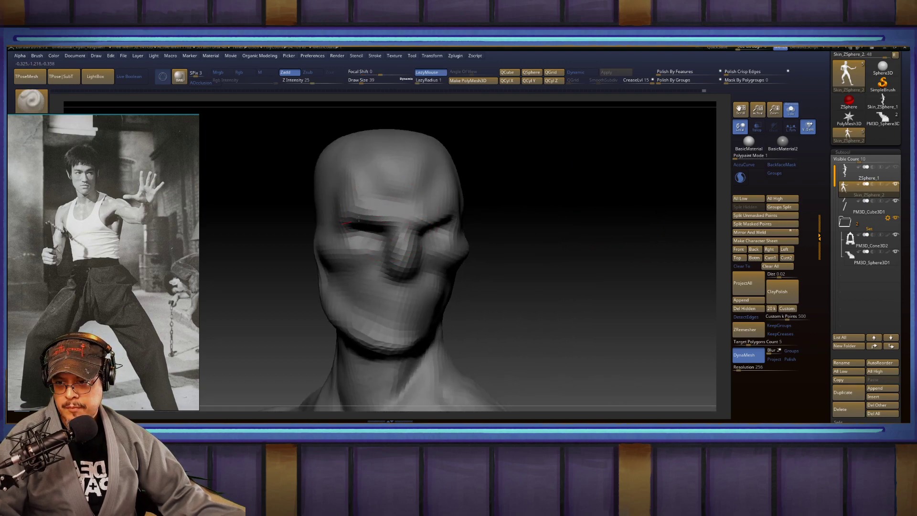
pyautogui.moveTo(358, 287); pyautogui.dragTo(362, 279)
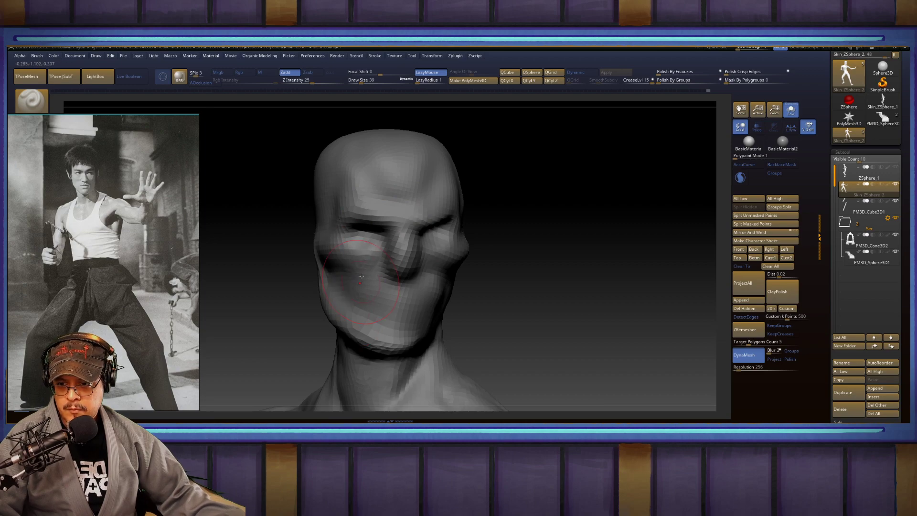
pyautogui.moveTo(365, 314); pyautogui.dragTo(370, 328)
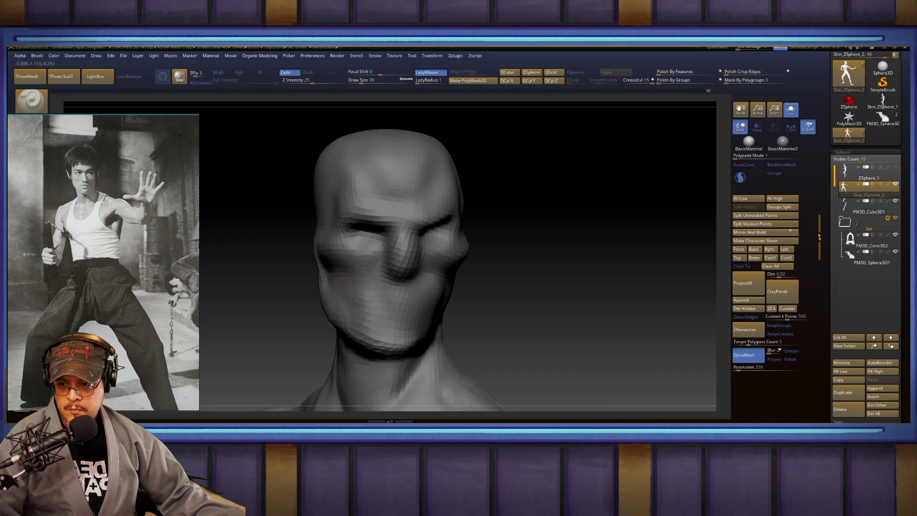
# Step: Soften the cheekbone and lower cheek between the ear area and the jaw
pyautogui.moveTo(311, 299); pyautogui.dragTo(362, 281)
pyautogui.press('shift')
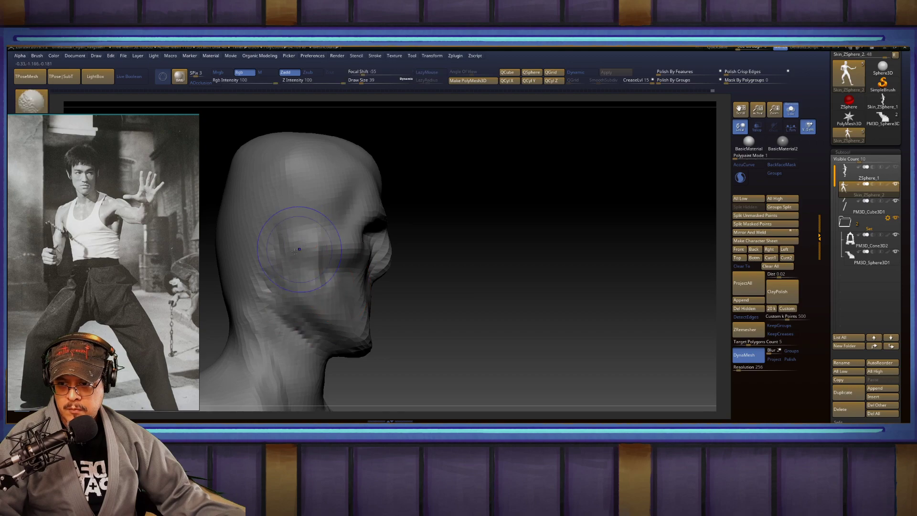
pyautogui.moveTo(448, 322)
pyautogui.mouseDown()
pyautogui.moveTo(416, 320)
pyautogui.moveTo(451, 306)
pyautogui.moveTo(443, 307)
pyautogui.moveTo(468, 283)
pyautogui.moveTo(479, 236)
pyautogui.moveTo(506, 269)
pyautogui.moveTo(434, 270)
pyautogui.mouseUp()
pyautogui.press('shift')
pyautogui.keyDown('shift'); pyautogui.moveTo(371, 273); pyautogui.dragTo(369, 280); pyautogui.keyUp('shift')
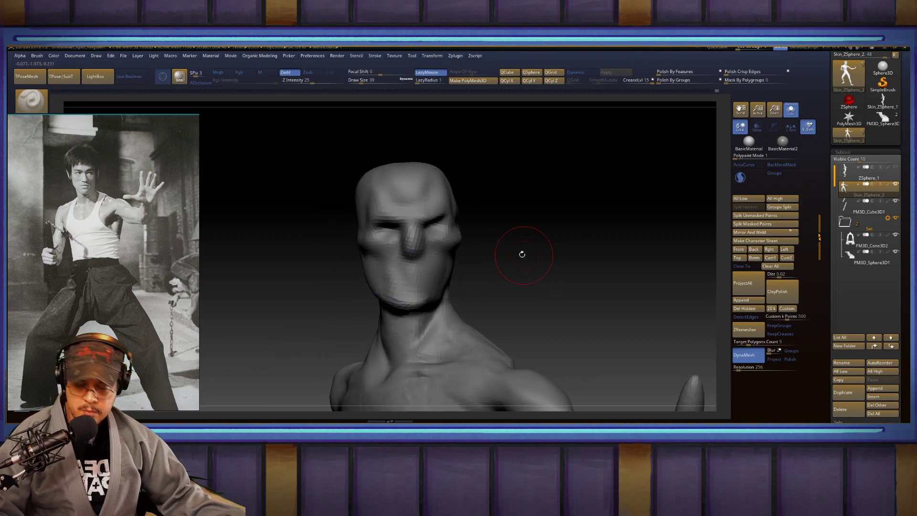
# Step: Reshape the outline of the skull and jaw with the Move brush at draw size 39
pyautogui.press('b')
pyautogui.press('m')
pyautogui.press('v')
pyautogui.moveTo(517, 254); pyautogui.dragTo(498, 211)
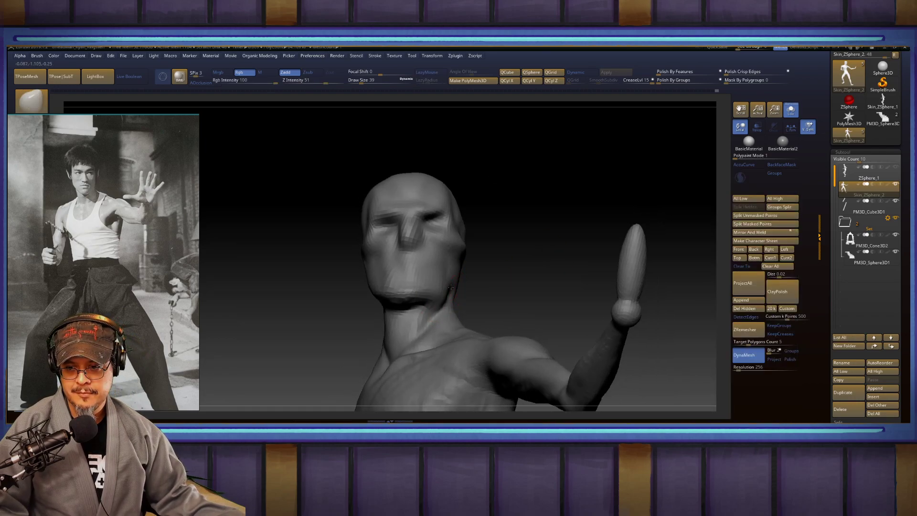
pyautogui.moveTo(461, 284); pyautogui.dragTo(370, 272)
# Step: Build up the collarbone, trapezius and side of the neck with the ClayBuildup brush at draw size 39
pyautogui.moveTo(542, 279)
pyautogui.keyDown('alt'); pyautogui.mouseDown()
pyautogui.moveTo(551, 241)
pyautogui.moveTo(578, 257)
pyautogui.moveTo(581, 238)
pyautogui.mouseUp(); pyautogui.keyUp('alt')
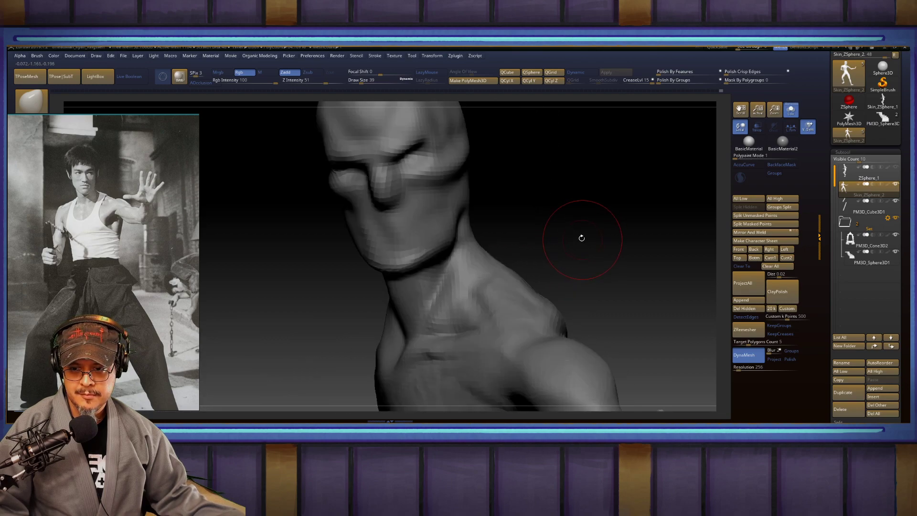
pyautogui.press('b')
pyautogui.press('c')
pyautogui.press('b')
pyautogui.moveTo(451, 320)
pyautogui.mouseDown()
pyautogui.moveTo(463, 305)
pyautogui.moveTo(489, 313)
pyautogui.mouseUp()
pyautogui.moveTo(556, 248)
pyautogui.mouseDown()
pyautogui.moveTo(583, 296)
pyautogui.moveTo(495, 216)
pyautogui.moveTo(498, 258)
pyautogui.moveTo(537, 310)
pyautogui.moveTo(519, 249)
pyautogui.moveTo(520, 293)
pyautogui.mouseUp()
pyautogui.moveTo(499, 195); pyautogui.dragTo(476, 212)
# Step: Smooth the side of the neck and define the collarbones and the hollow at the base of the throat
pyautogui.moveTo(581, 229)
pyautogui.mouseDown()
pyautogui.moveTo(576, 194)
pyautogui.moveTo(470, 249)
pyautogui.mouseUp()
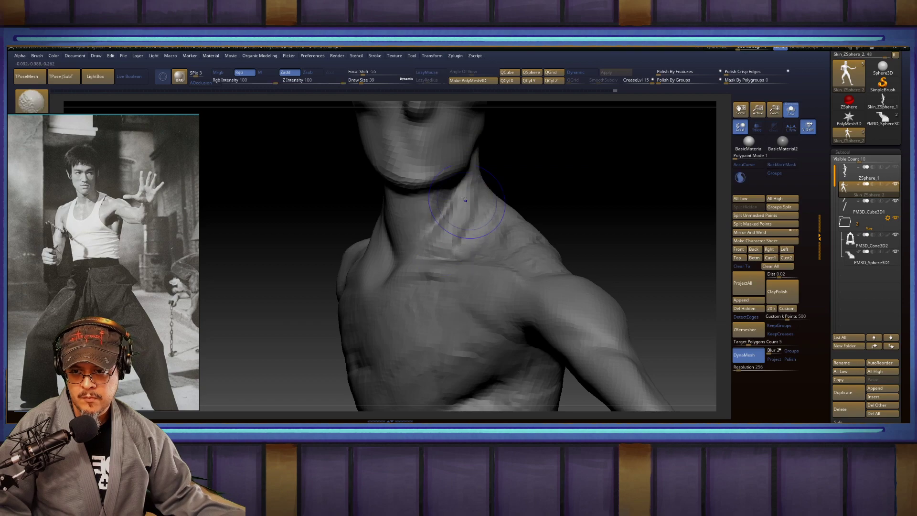
pyautogui.moveTo(554, 190); pyautogui.dragTo(432, 248)
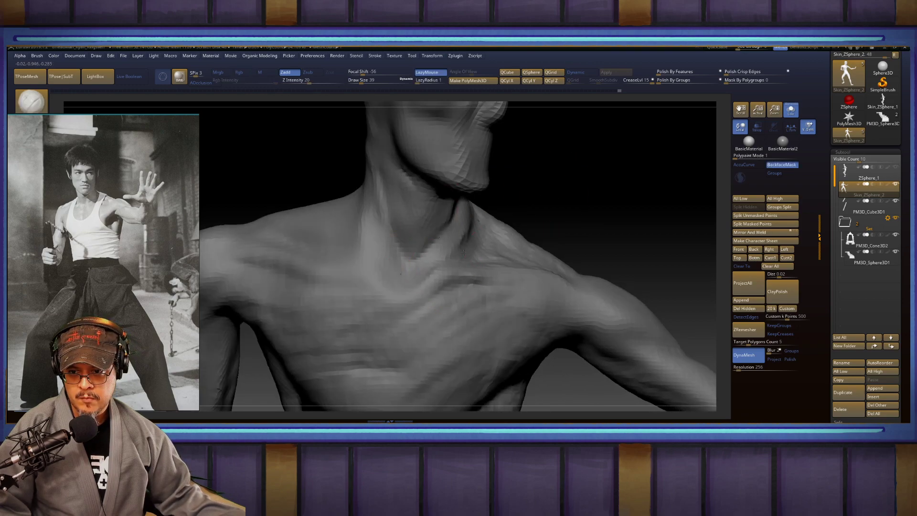
pyautogui.moveTo(437, 279); pyautogui.dragTo(520, 189)
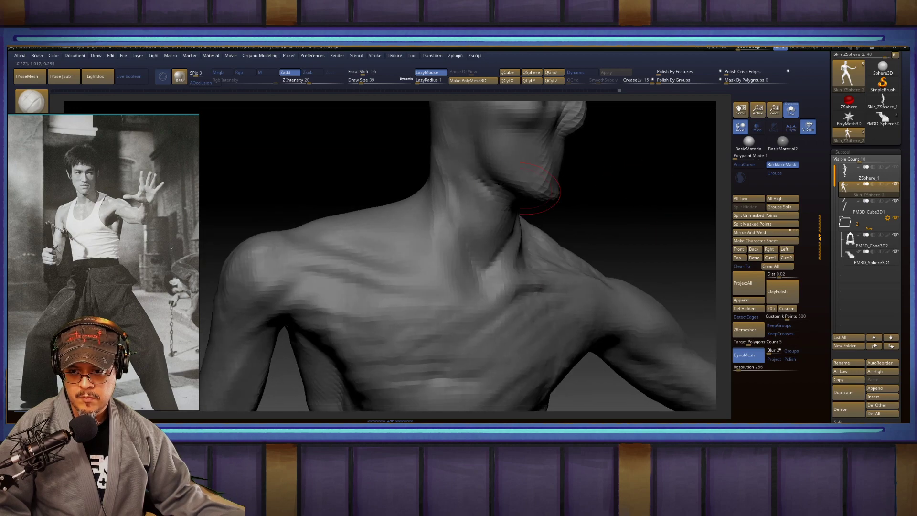
pyautogui.moveTo(623, 189)
pyautogui.mouseDown()
pyautogui.moveTo(649, 192)
pyautogui.moveTo(621, 247)
pyautogui.moveTo(587, 238)
pyautogui.mouseUp()
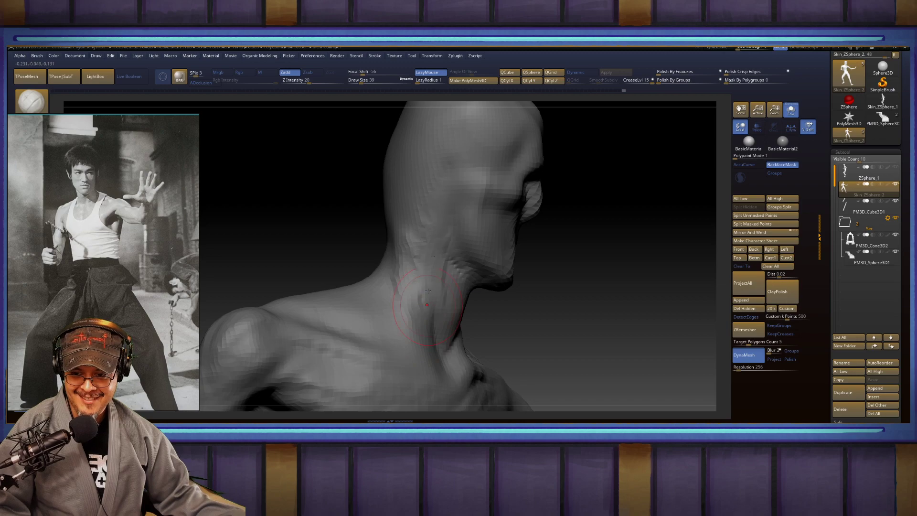
# Step: Build up the side neck muscle and deepen the hollow between the neck and the collarbone
pyautogui.moveTo(435, 270)
pyautogui.mouseDown()
pyautogui.moveTo(441, 334)
pyautogui.moveTo(433, 329)
pyautogui.mouseUp()
pyautogui.moveTo(664, 267)
pyautogui.mouseDown()
pyautogui.moveTo(620, 262)
pyautogui.moveTo(614, 215)
pyautogui.mouseUp()
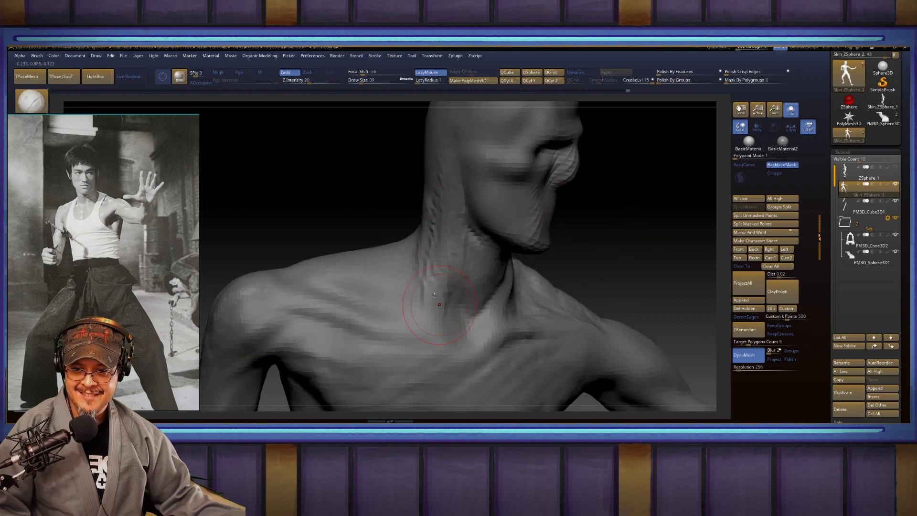
pyautogui.moveTo(424, 270); pyautogui.dragTo(423, 301)
pyautogui.moveTo(417, 287); pyautogui.dragTo(403, 306)
pyautogui.moveTo(377, 269); pyautogui.dragTo(337, 279)
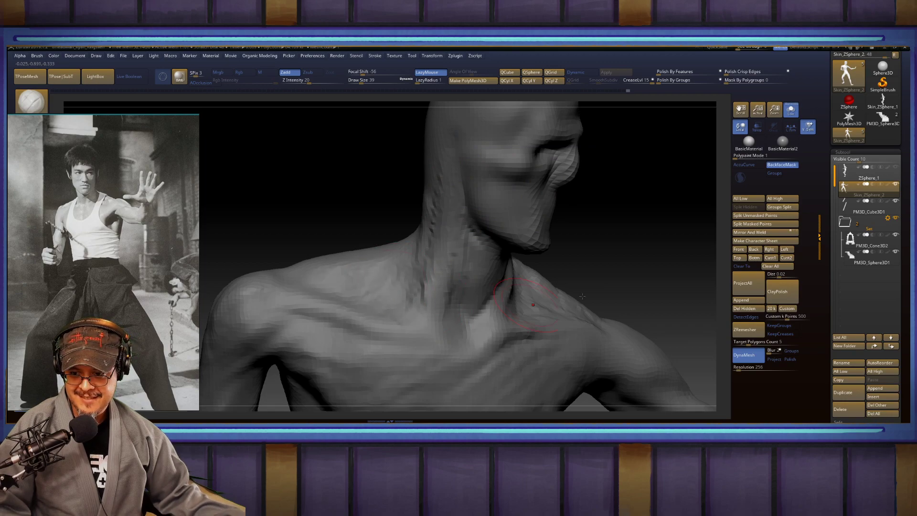
# Step: Bulk up the deltoid and shape its lower edge on the upper part of the bent arm
pyautogui.keyDown('alt'); pyautogui.moveTo(274, 382); pyautogui.dragTo(334, 274); pyautogui.keyUp('alt')
pyautogui.moveTo(325, 306)
pyautogui.mouseDown()
pyautogui.moveTo(366, 218)
pyautogui.moveTo(371, 232)
pyautogui.moveTo(313, 251)
pyautogui.moveTo(353, 226)
pyautogui.moveTo(377, 228)
pyautogui.moveTo(315, 216)
pyautogui.moveTo(354, 200)
pyautogui.moveTo(317, 203)
pyautogui.moveTo(324, 229)
pyautogui.mouseUp()
pyautogui.moveTo(367, 204); pyautogui.dragTo(321, 239)
pyautogui.moveTo(268, 265)
pyautogui.mouseDown()
pyautogui.moveTo(320, 260)
pyautogui.moveTo(335, 249)
pyautogui.mouseUp()
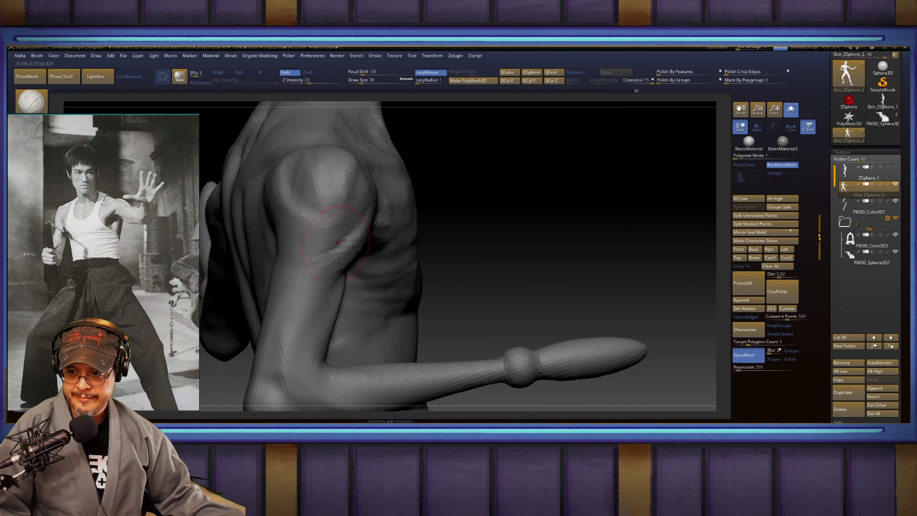
# Step: Build up the triceps along the back of the bent arm down to the elbow
pyautogui.moveTo(294, 244)
pyautogui.mouseDown(button='right')
pyautogui.moveTo(473, 188)
pyautogui.moveTo(445, 231)
pyautogui.moveTo(420, 237)
pyautogui.moveTo(386, 212)
pyautogui.mouseUp(button='right')
pyautogui.moveTo(397, 248); pyautogui.dragTo(336, 243, button='right')
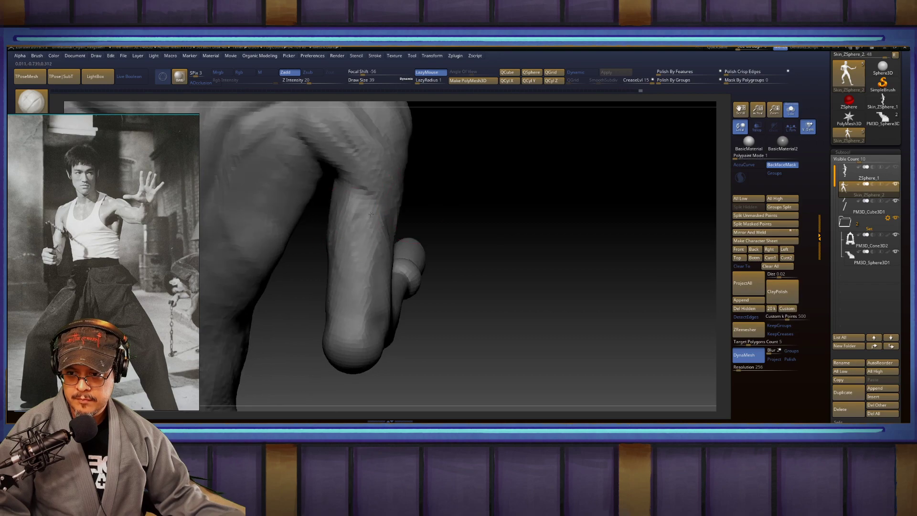
pyautogui.moveTo(455, 209); pyautogui.dragTo(382, 268, button='right')
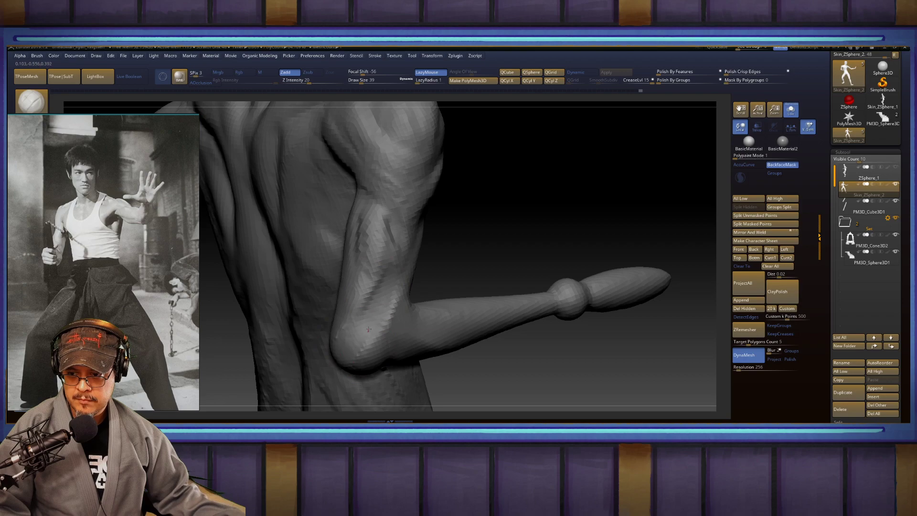
pyautogui.moveTo(505, 260); pyautogui.dragTo(369, 240)
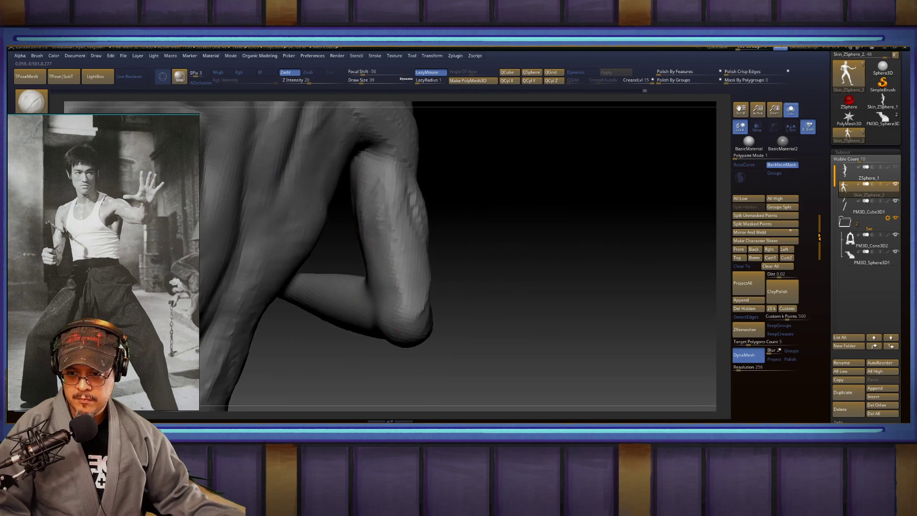
# Step: Shape the point of the elbow and the adjoining back surface of the bent arm
pyautogui.moveTo(488, 317); pyautogui.dragTo(417, 211)
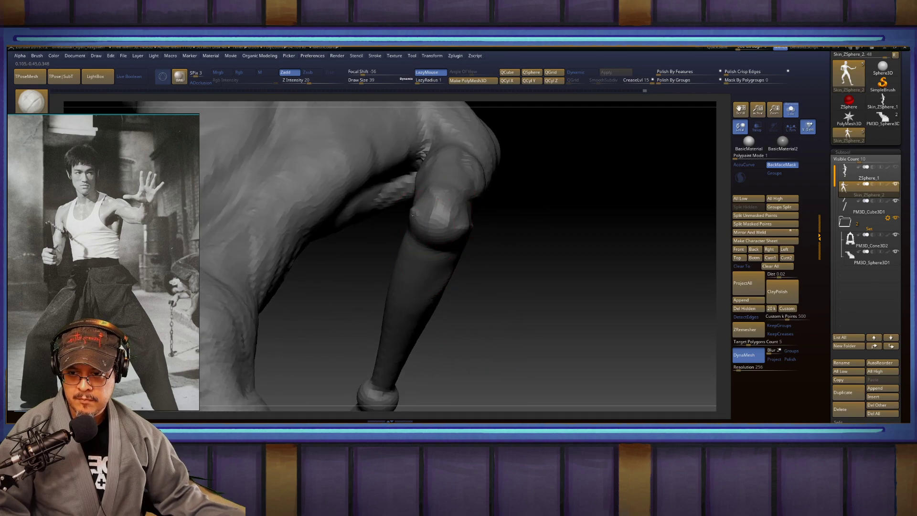
pyautogui.moveTo(444, 247); pyautogui.dragTo(437, 200)
pyautogui.moveTo(453, 157); pyautogui.dragTo(364, 215)
# Step: Smooth the ball-shaped wrist joint of the outstretched arm into the forearm and hand
pyautogui.press('f')
pyautogui.moveTo(542, 251); pyautogui.dragTo(482, 330)
pyautogui.keyDown('alt'); pyautogui.moveTo(612, 179); pyautogui.dragTo(459, 271); pyautogui.keyUp('alt')
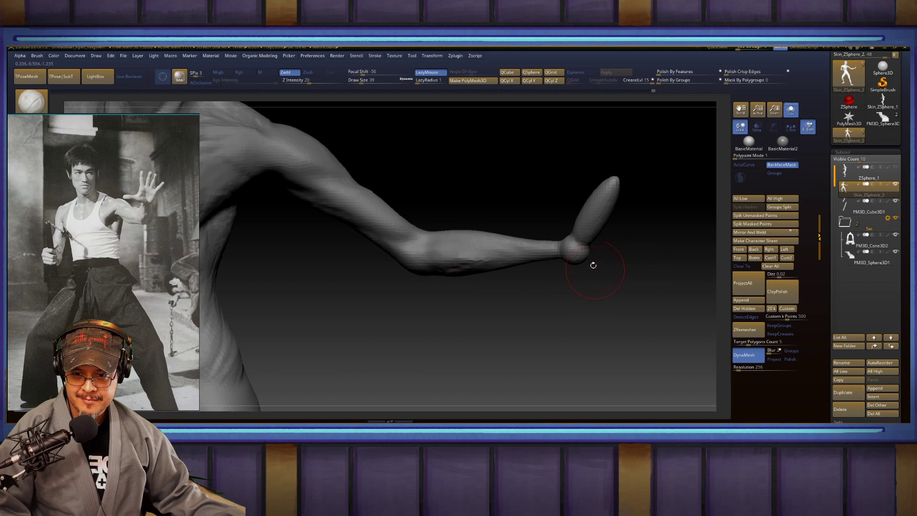
pyautogui.keyDown('shift'); pyautogui.moveTo(582, 257); pyautogui.dragTo(572, 265); pyautogui.keyUp('shift')
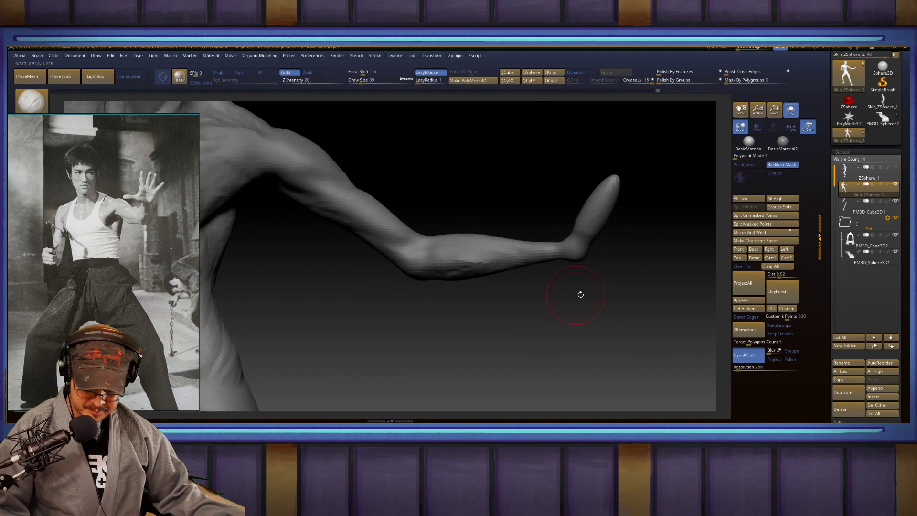
# Step: Thicken the wrist of the outstretched arm with the Move brush and smooth it into the forearm
pyautogui.press('b')
pyautogui.press('m')
pyautogui.press('v')
pyautogui.press('s')
pyautogui.moveTo(595, 281); pyautogui.dragTo(582, 279)
pyautogui.moveTo(573, 242); pyautogui.dragTo(514, 245)
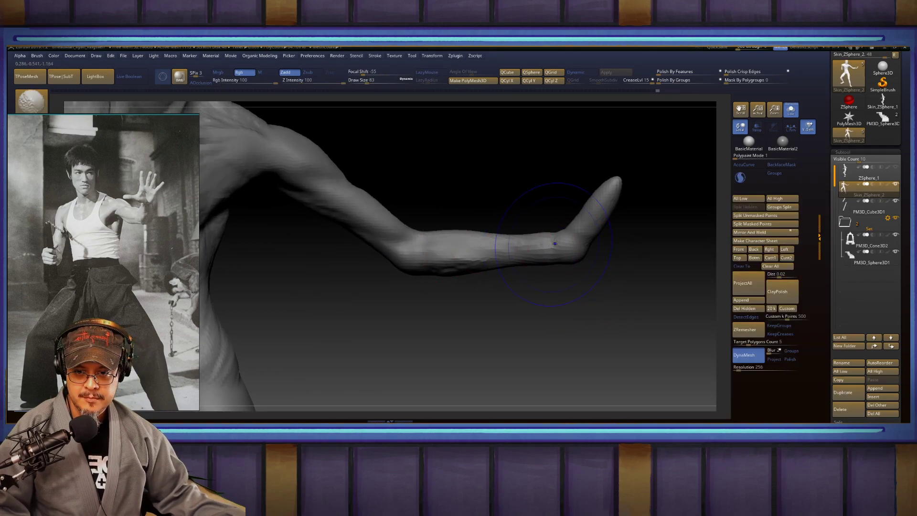
# Step: Turn on BackfaceMask and widen the outstretched hand into a broad, rounded palm with the Move brush
pyautogui.moveTo(548, 262)
pyautogui.keyDown('ctrl'); pyautogui.mouseDown(button='right')
pyautogui.moveTo(552, 270)
pyautogui.moveTo(613, 270)
pyautogui.moveTo(616, 305)
pyautogui.moveTo(569, 293)
pyautogui.moveTo(616, 292)
pyautogui.mouseUp(button='right'); pyautogui.keyUp('ctrl')
pyautogui.press('b')
pyautogui.press('s')
pyautogui.press('h')
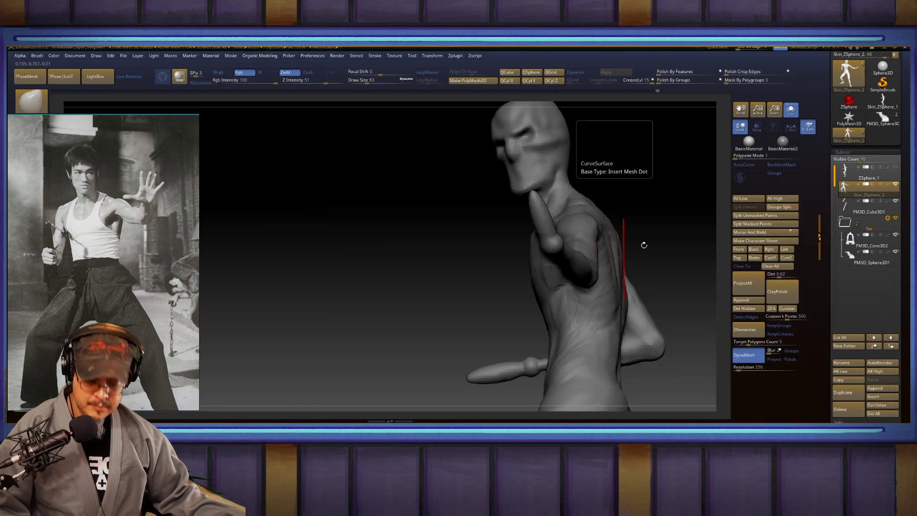
pyautogui.click(782, 165)
pyautogui.moveTo(698, 172); pyautogui.dragTo(568, 203, button='right')
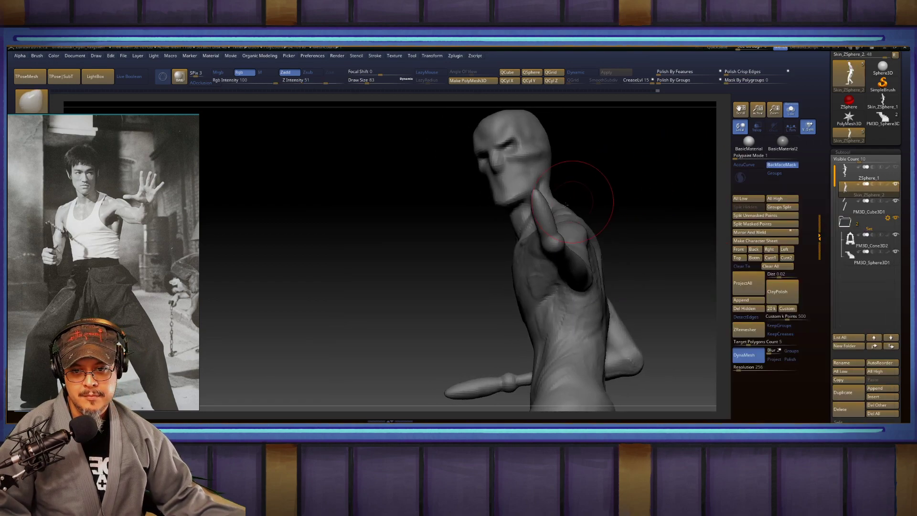
pyautogui.moveTo(546, 207); pyautogui.dragTo(594, 196)
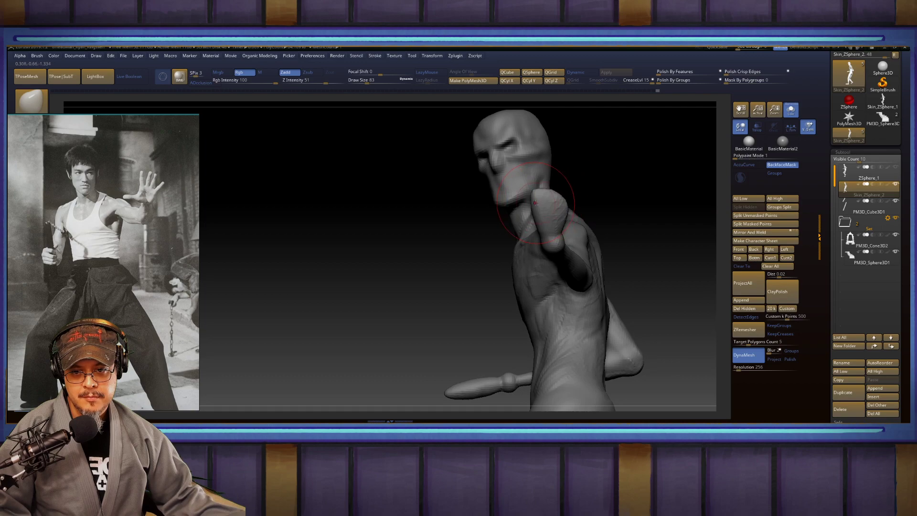
pyautogui.moveTo(535, 203); pyautogui.dragTo(498, 218)
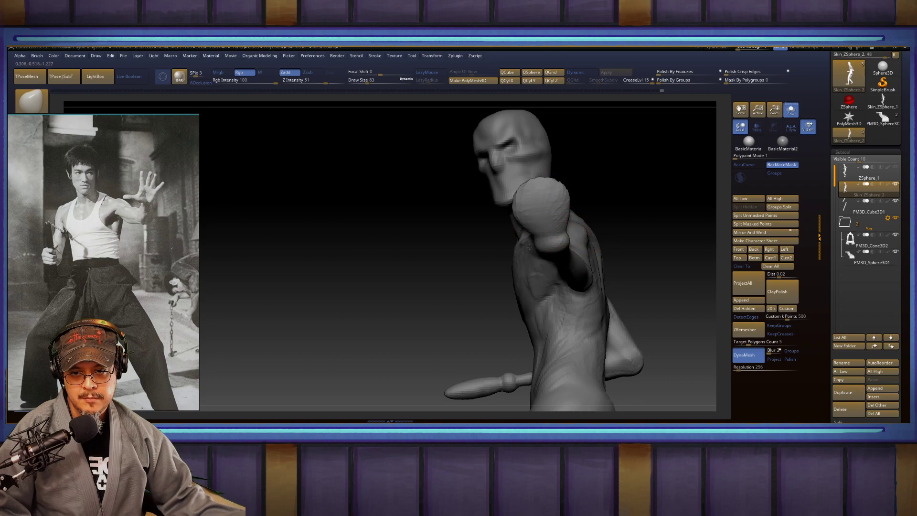
# Step: Reduce the draw size to 37 and mask the base of the outstretched hand for the thumb
pyautogui.moveTo(645, 204)
pyautogui.mouseDown(button='right')
pyautogui.moveTo(635, 206)
pyautogui.moveTo(651, 254)
pyautogui.mouseUp(button='right')
pyautogui.press('b')
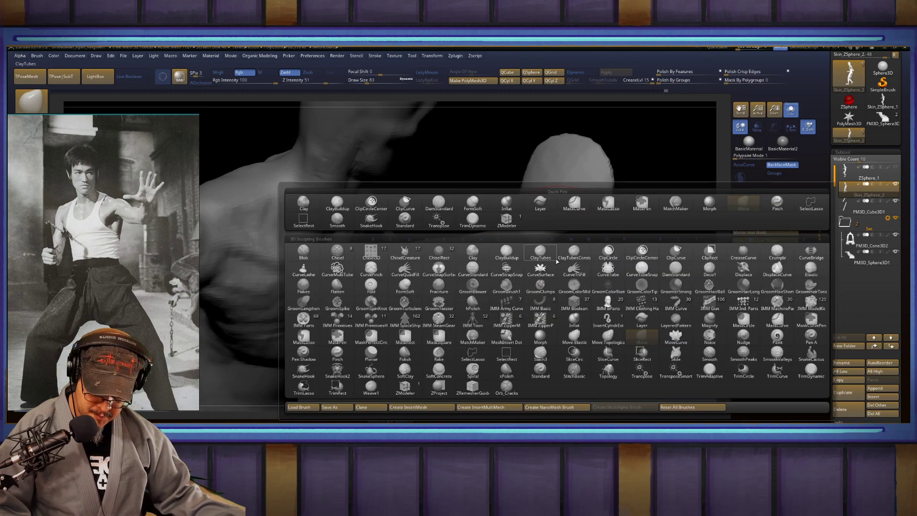
pyautogui.click(556, 261)
pyautogui.moveTo(559, 258)
pyautogui.mouseDown(button='right')
pyautogui.moveTo(584, 289)
pyautogui.moveTo(563, 254)
pyautogui.mouseUp(button='right')
pyautogui.press('s')
pyautogui.moveTo(563, 255); pyautogui.dragTo(550, 254)
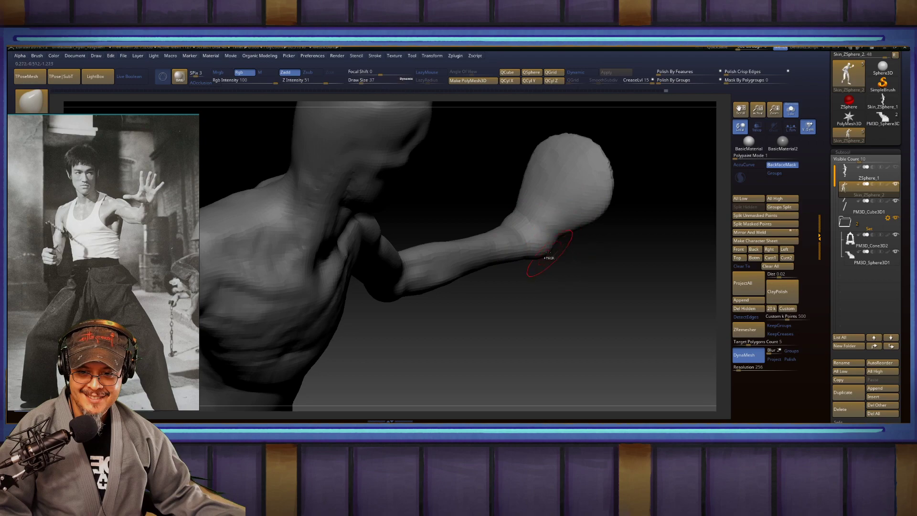
pyautogui.press('ctrl')
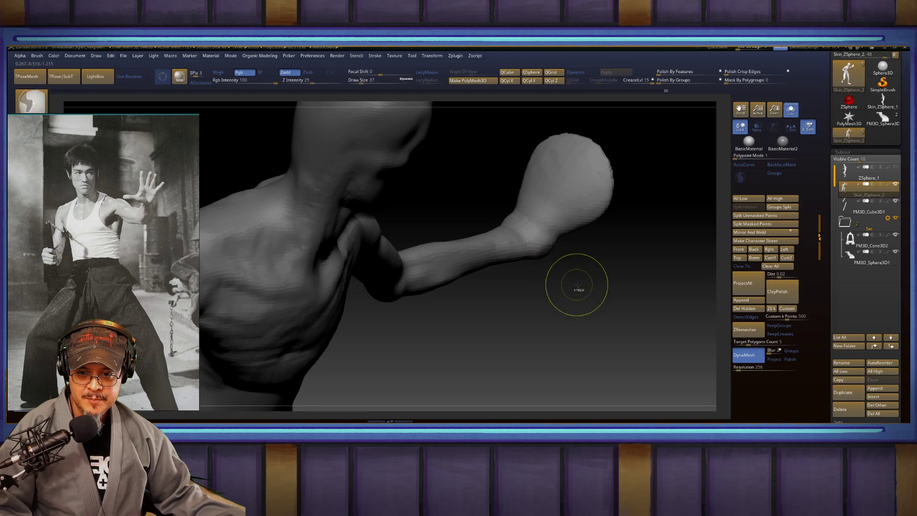
pyautogui.keyDown('ctrl'); pyautogui.click(592, 285); pyautogui.keyUp('ctrl')
pyautogui.moveTo(593, 285); pyautogui.dragTo(573, 254, button='right')
# Step: Pull a thumb stub out of the base of the outstretched palm, clear the mask and smooth the stub
pyautogui.press('w')
pyautogui.keyDown('alt'); pyautogui.click(549, 253); pyautogui.keyUp('alt')
pyautogui.moveTo(579, 280); pyautogui.dragTo(624, 307)
pyautogui.press('q')
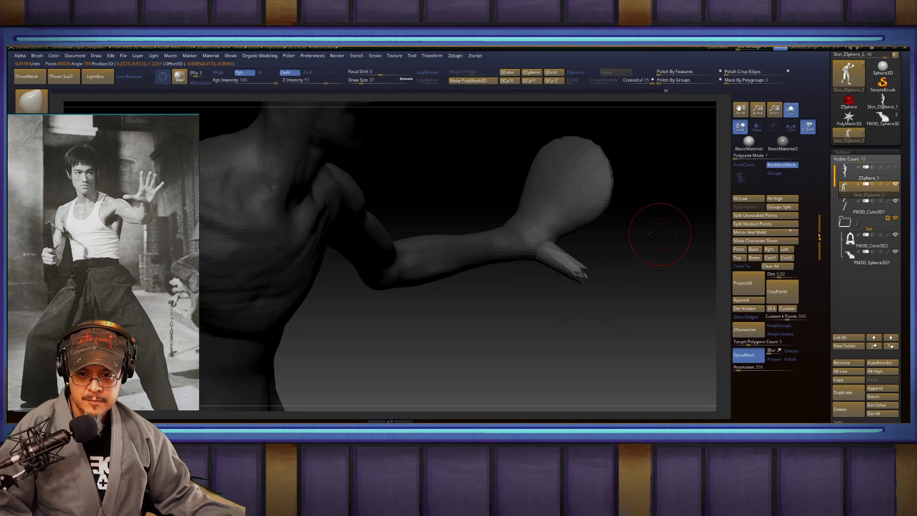
pyautogui.moveTo(650, 232); pyautogui.dragTo(623, 223)
pyautogui.moveTo(336, 211)
pyautogui.keyDown('ctrl'); pyautogui.mouseDown()
pyautogui.moveTo(354, 228)
pyautogui.moveTo(351, 184)
pyautogui.mouseUp(); pyautogui.keyUp('ctrl')
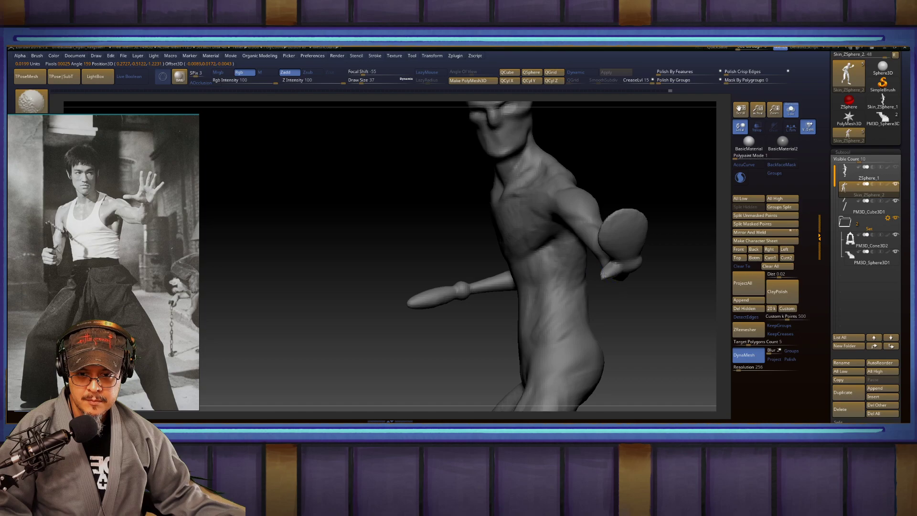
# Step: Turn off BackfaceMask and reshape the thumb and its base with the Move brush at draw size 90
pyautogui.moveTo(658, 279)
pyautogui.mouseDown()
pyautogui.moveTo(676, 248)
pyautogui.moveTo(683, 262)
pyautogui.moveTo(584, 246)
pyautogui.moveTo(635, 233)
pyautogui.mouseUp()
pyautogui.press('b')
pyautogui.press('m')
pyautogui.press('v')
pyautogui.press('s')
pyautogui.moveTo(541, 250); pyautogui.dragTo(546, 252)
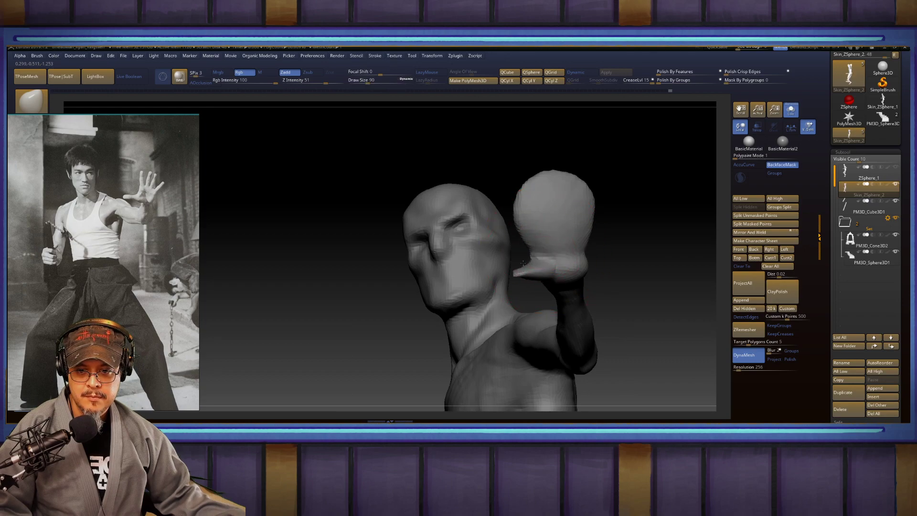
pyautogui.hotkey('ctrl', 'z')
pyautogui.click(784, 166)
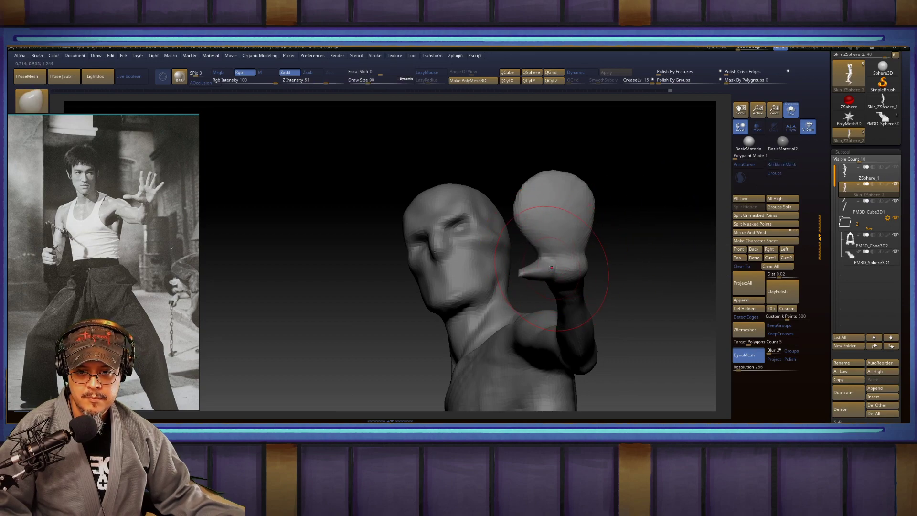
pyautogui.moveTo(530, 263); pyautogui.dragTo(519, 266)
pyautogui.moveTo(585, 258); pyautogui.dragTo(589, 259)
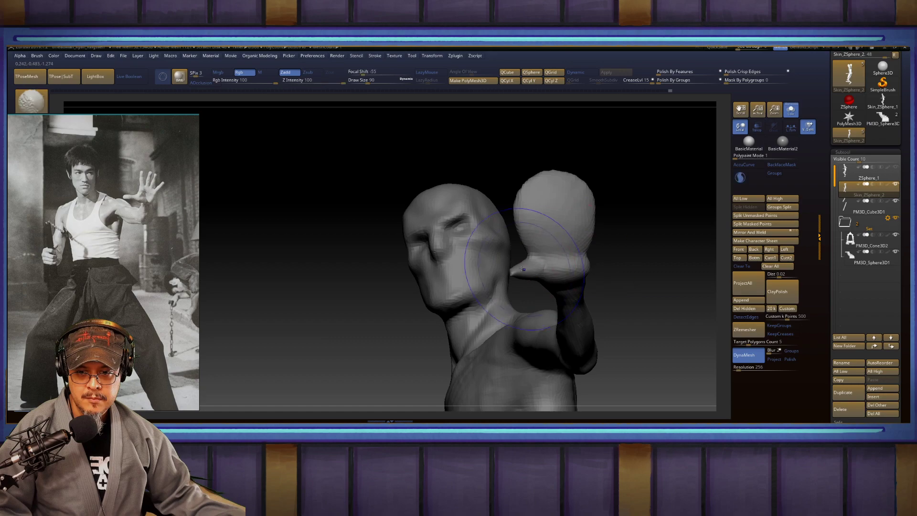
# Step: Set the draw size to 46 and square off the upper edge and sides of the outstretched palm
pyautogui.keyDown('alt'); pyautogui.moveTo(650, 199); pyautogui.dragTo(659, 250); pyautogui.keyUp('alt')
pyautogui.press('s')
pyautogui.moveTo(538, 251); pyautogui.dragTo(528, 233)
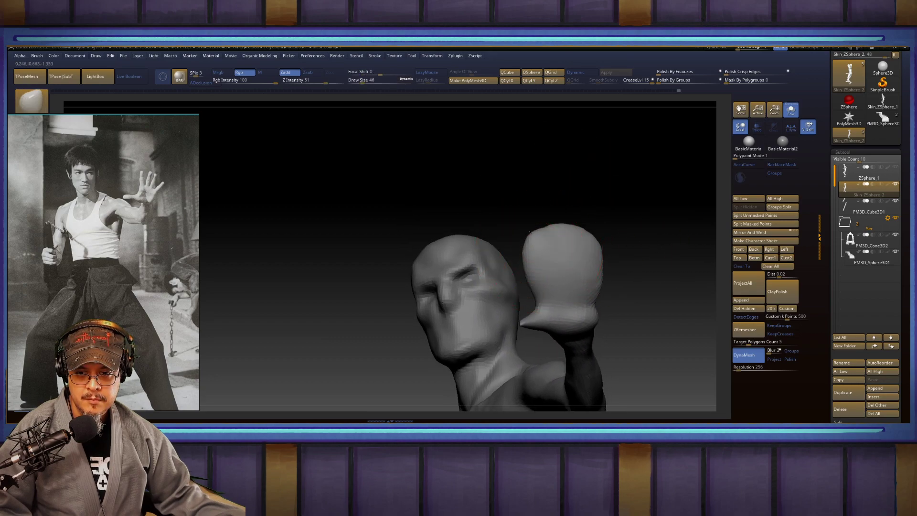
pyautogui.moveTo(642, 222); pyautogui.dragTo(595, 229)
pyautogui.keyDown('alt'); pyautogui.moveTo(634, 254); pyautogui.dragTo(641, 216); pyautogui.keyUp('alt')
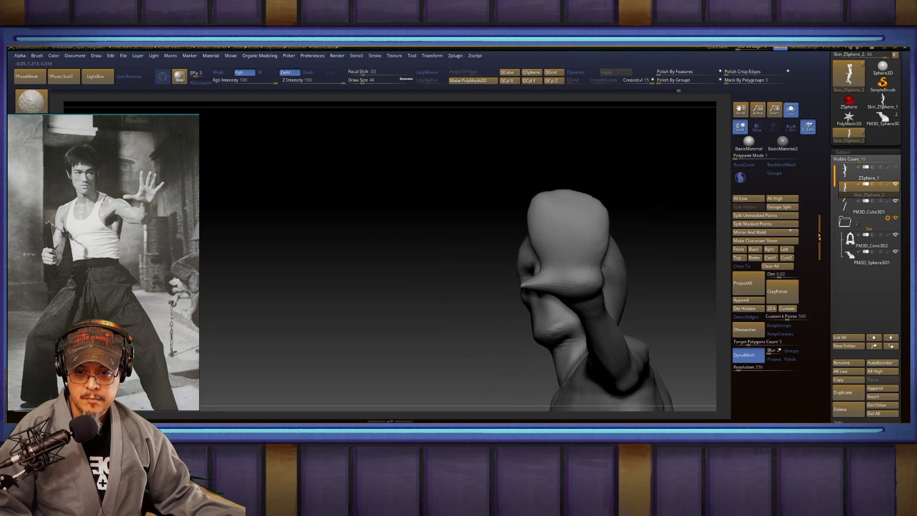
pyautogui.moveTo(645, 267)
pyautogui.mouseDown()
pyautogui.moveTo(588, 285)
pyautogui.moveTo(600, 281)
pyautogui.moveTo(582, 277)
pyautogui.moveTo(600, 270)
pyautogui.moveTo(576, 268)
pyautogui.moveTo(635, 249)
pyautogui.moveTo(665, 218)
pyautogui.moveTo(694, 238)
pyautogui.moveTo(602, 268)
pyautogui.moveTo(608, 216)
pyautogui.moveTo(689, 193)
pyautogui.moveTo(601, 210)
pyautogui.mouseUp()
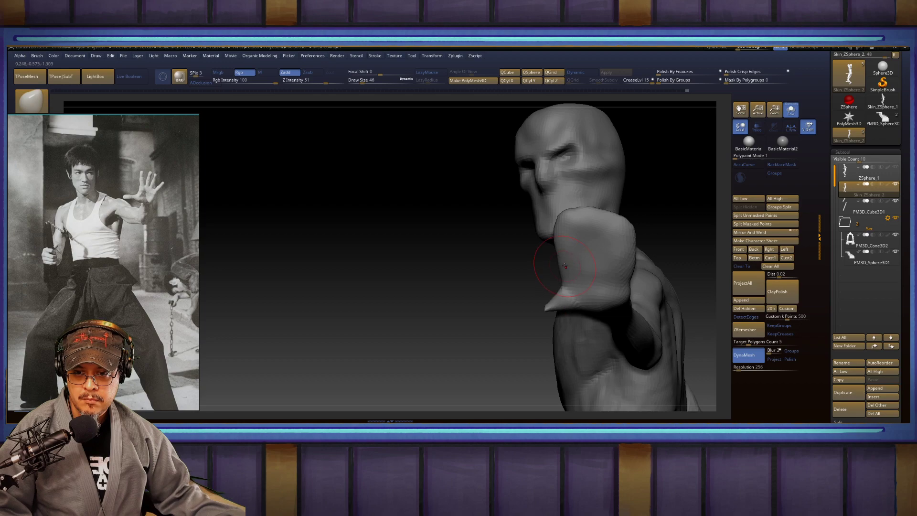
# Step: Thicken the pointed thumb of the outstretched hand with the Inflate brush
pyautogui.moveTo(487, 304); pyautogui.dragTo(425, 310)
pyautogui.press('b')
pyautogui.press('i')
pyautogui.press('n')
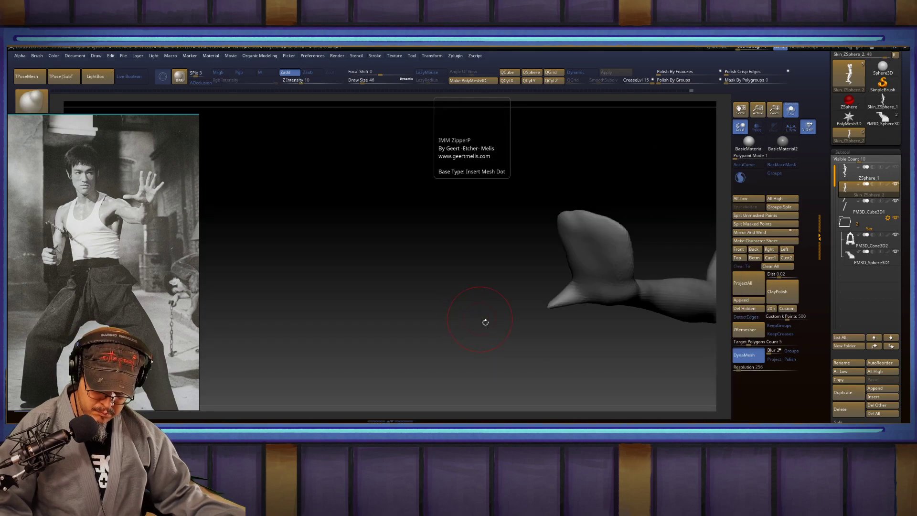
pyautogui.moveTo(484, 320)
pyautogui.mouseDown()
pyautogui.moveTo(634, 245)
pyautogui.moveTo(636, 315)
pyautogui.moveTo(661, 268)
pyautogui.moveTo(692, 267)
pyautogui.moveTo(655, 300)
pyautogui.mouseUp()
# Step: Adjust the shape of the outstretched palm and the angle of the thumb with the Move brush at draw size 94
pyautogui.press('b')
pyautogui.press('m')
pyautogui.press('v')
pyautogui.press('s')
pyautogui.click(601, 285)
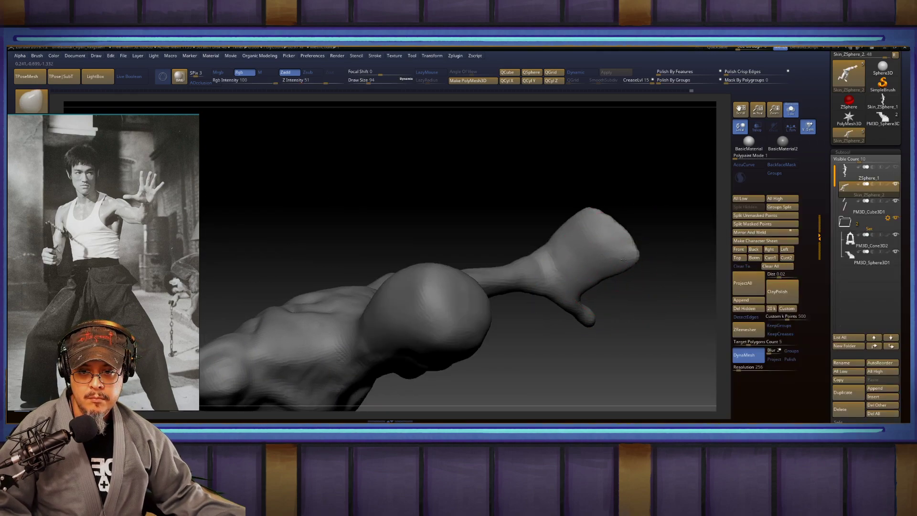
pyautogui.moveTo(658, 173); pyautogui.dragTo(624, 173)
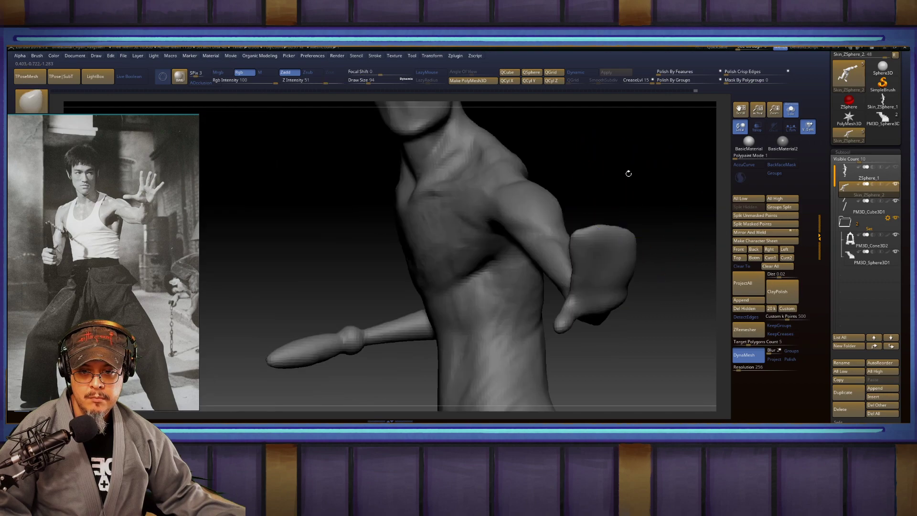
# Step: Bulk up the hips and thighs of both legs with the Inflate brush at draw size 154
pyautogui.keyDown('alt'); pyautogui.moveTo(695, 151); pyautogui.dragTo(653, 209); pyautogui.keyUp('alt')
pyautogui.moveTo(509, 279)
pyautogui.keyDown('alt'); pyautogui.mouseDown()
pyautogui.moveTo(651, 221)
pyautogui.moveTo(371, 303)
pyautogui.moveTo(585, 332)
pyautogui.moveTo(586, 301)
pyautogui.mouseUp(); pyautogui.keyUp('alt')
pyautogui.press('b')
pyautogui.press('i')
pyautogui.press('n')
pyautogui.press('s')
pyautogui.moveTo(380, 194)
pyautogui.mouseDown()
pyautogui.moveTo(376, 218)
pyautogui.moveTo(382, 200)
pyautogui.moveTo(384, 222)
pyautogui.mouseUp()
pyautogui.moveTo(342, 256); pyautogui.dragTo(325, 235)
pyautogui.press('f')
pyautogui.moveTo(569, 272); pyautogui.dragTo(571, 198)
pyautogui.moveTo(514, 248); pyautogui.dragTo(479, 257)
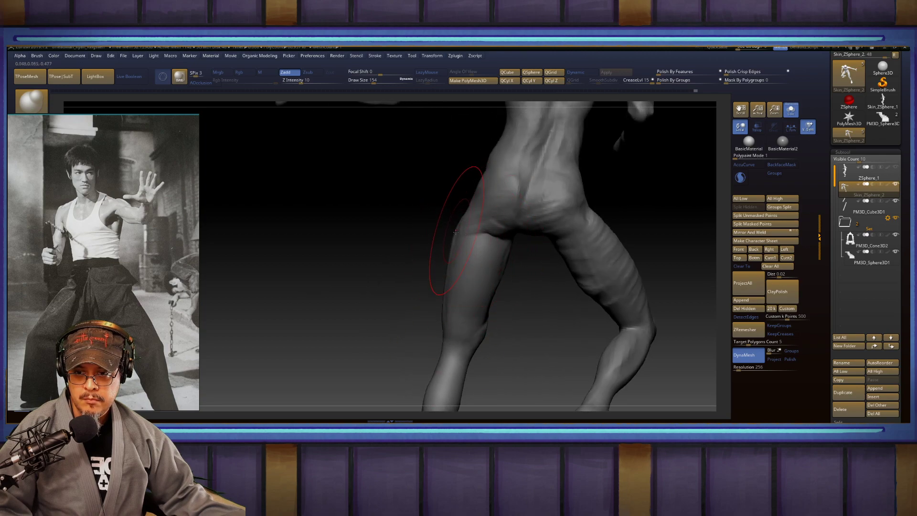
pyautogui.moveTo(403, 247)
pyautogui.mouseDown()
pyautogui.moveTo(507, 257)
pyautogui.moveTo(491, 230)
pyautogui.mouseUp()
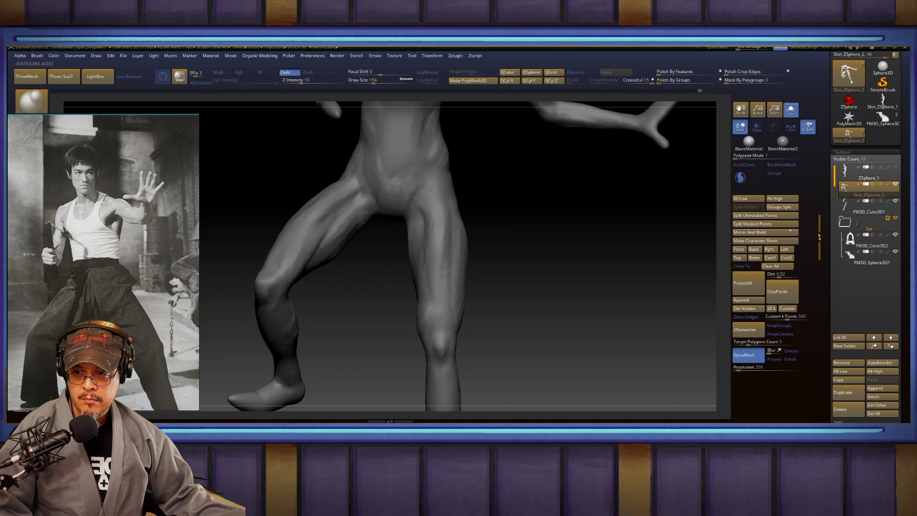
pyautogui.moveTo(346, 265); pyautogui.dragTo(360, 224)
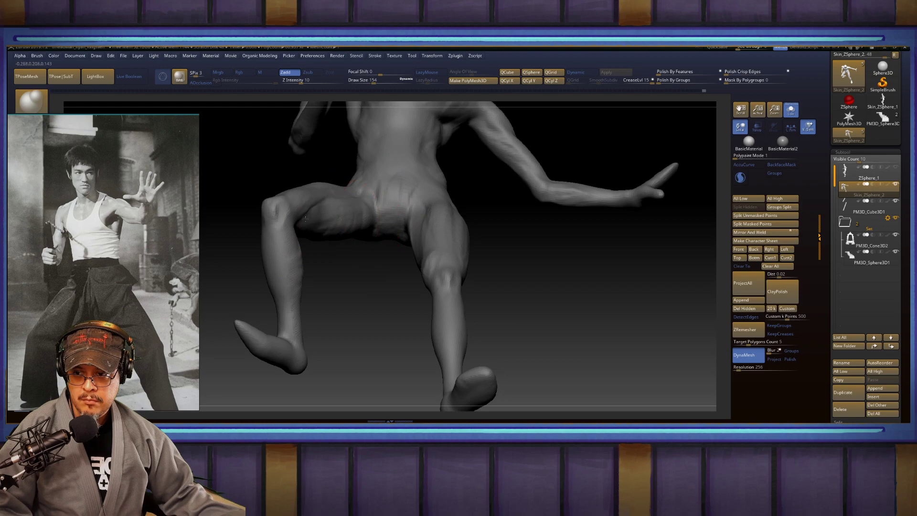
pyautogui.moveTo(372, 266)
pyautogui.mouseDown()
pyautogui.moveTo(393, 244)
pyautogui.moveTo(334, 231)
pyautogui.moveTo(325, 225)
pyautogui.moveTo(351, 206)
pyautogui.moveTo(303, 188)
pyautogui.mouseUp()
# Step: Define the inner calf of the bent leg with the DamStandard brush at draw size 94 and smooth it
pyautogui.press('b')
pyautogui.press('d')
pyautogui.press('s')
pyautogui.press('s')
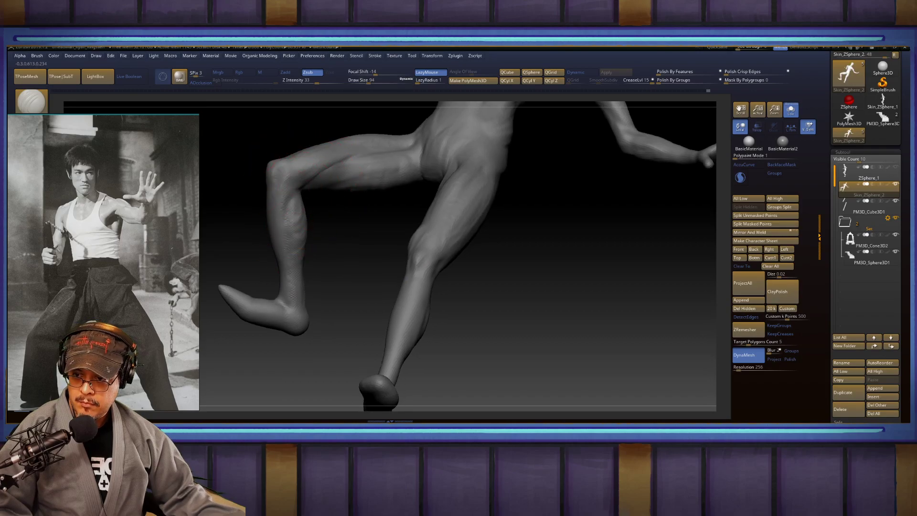
pyautogui.keyDown('shift'); pyautogui.moveTo(288, 245); pyautogui.dragTo(293, 214); pyautogui.keyUp('shift')
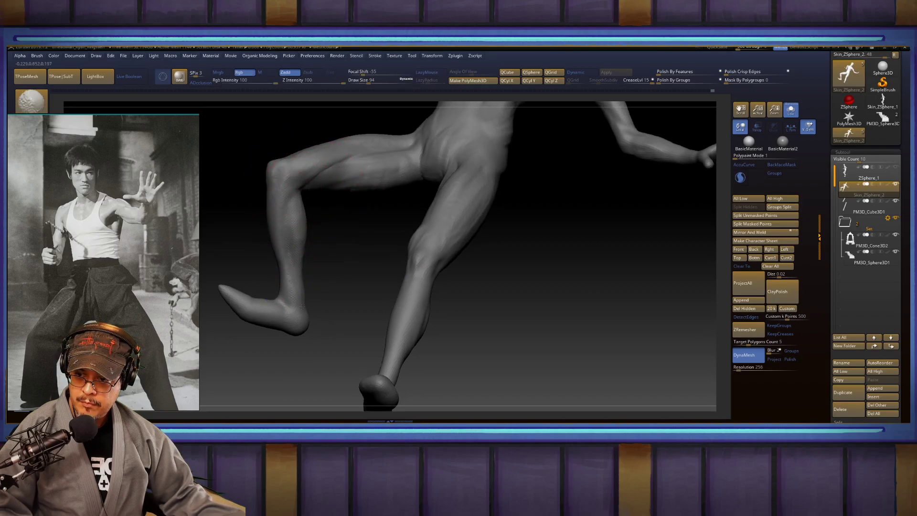
# Step: Carve the muscle separation along the outer lower leg of the bent leg with the DamStandard brush
pyautogui.press('b')
pyautogui.press('d')
pyautogui.press('s')
pyautogui.moveTo(328, 287)
pyautogui.mouseDown()
pyautogui.moveTo(411, 281)
pyautogui.moveTo(453, 268)
pyautogui.mouseUp()
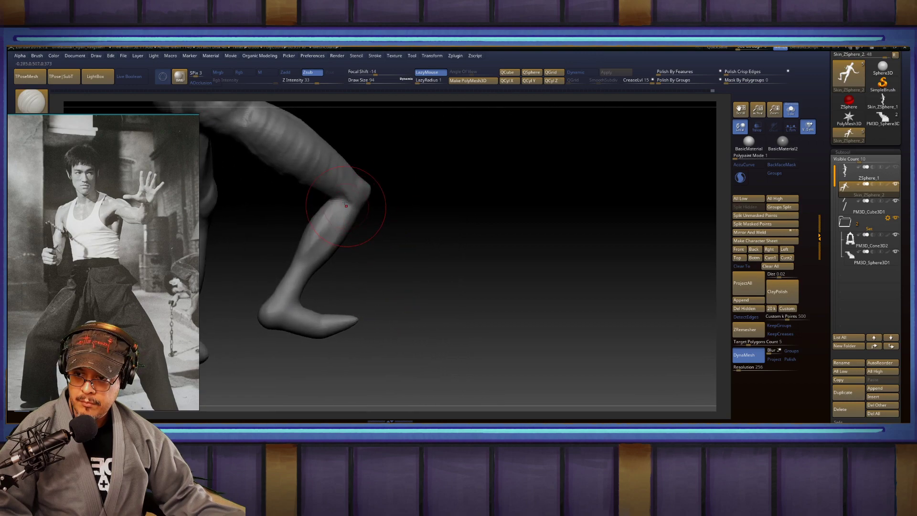
# Step: Build up the calf of the bent leg with the ClayBuildup brush and fill it out with the Inflate brush
pyautogui.press('b')
pyautogui.press('c')
pyautogui.press('b')
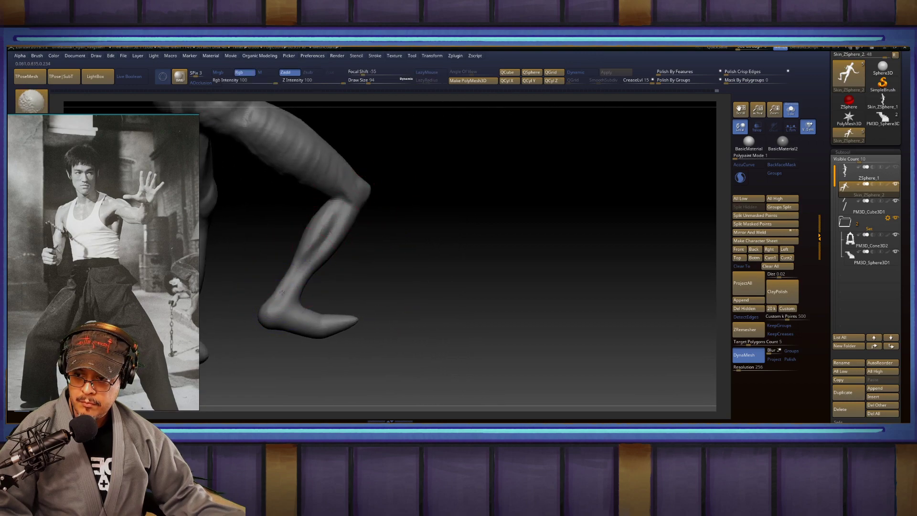
pyautogui.moveTo(429, 258)
pyautogui.mouseDown()
pyautogui.moveTo(338, 231)
pyautogui.moveTo(359, 291)
pyautogui.mouseUp()
pyautogui.press('b')
pyautogui.press('i')
pyautogui.press('n')
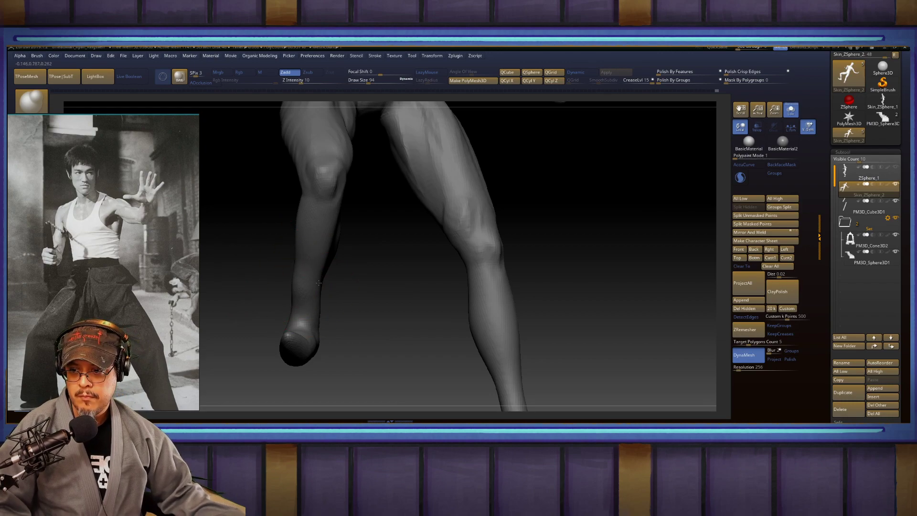
# Step: Reshape the outline of the bent leg's foot from the sole side with the Move brush
pyautogui.moveTo(359, 315); pyautogui.dragTo(359, 210)
pyautogui.press('b')
pyautogui.press('m')
pyautogui.press('v')
pyautogui.moveTo(301, 276)
pyautogui.mouseDown()
pyautogui.moveTo(262, 273)
pyautogui.moveTo(328, 272)
pyautogui.moveTo(282, 249)
pyautogui.mouseUp()
pyautogui.press('s')
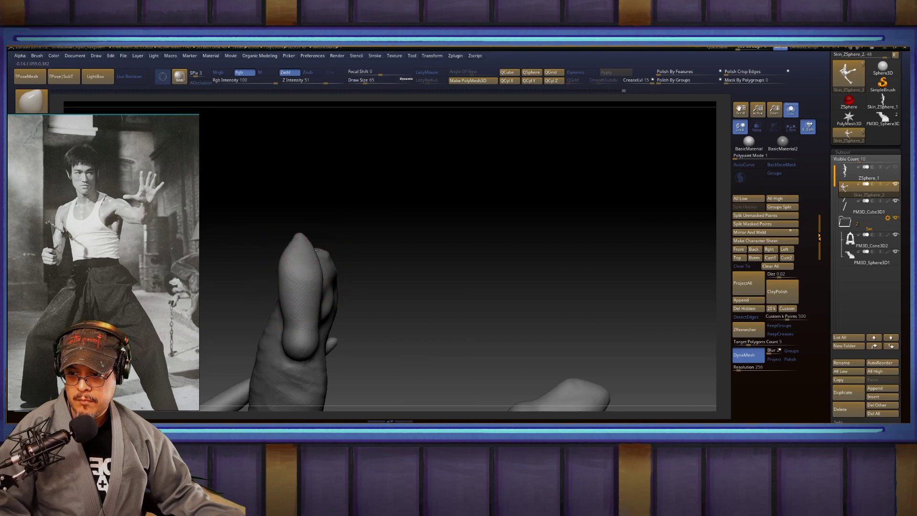
pyautogui.moveTo(374, 310); pyautogui.dragTo(401, 306)
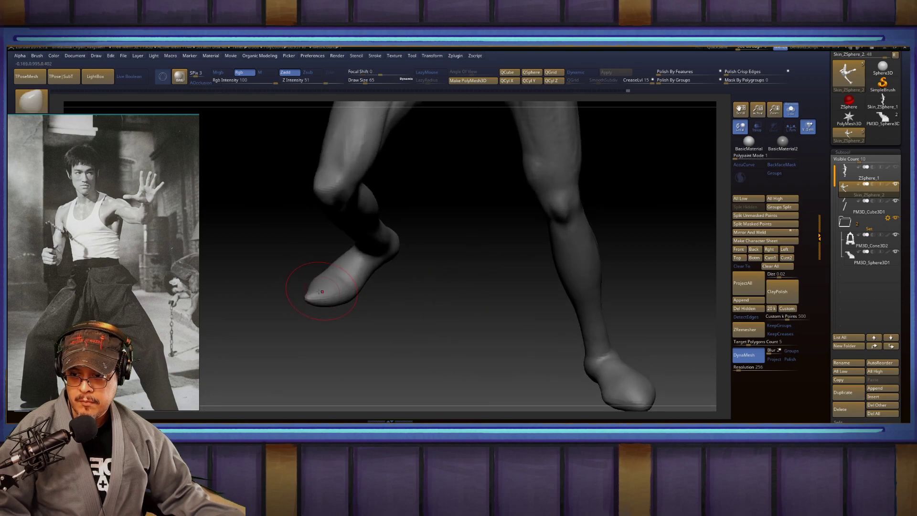
# Step: Refine the pointed toe end of the bent leg's foot with the Move brush at draw size 31
pyautogui.moveTo(323, 329)
pyautogui.mouseDown()
pyautogui.moveTo(353, 382)
pyautogui.moveTo(335, 401)
pyautogui.mouseUp()
pyautogui.press('s')
pyautogui.moveTo(313, 282); pyautogui.dragTo(305, 282)
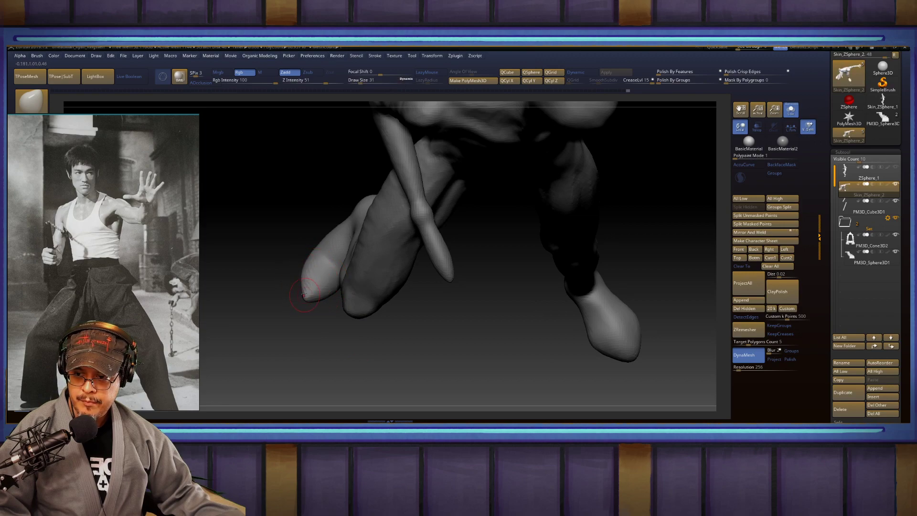
pyautogui.moveTo(337, 339); pyautogui.dragTo(349, 257)
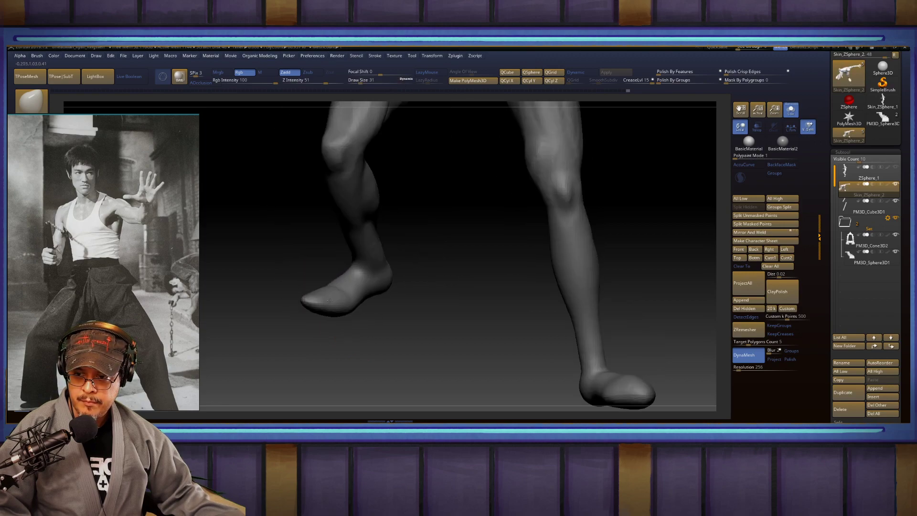
pyautogui.keyDown('alt'); pyautogui.moveTo(415, 325); pyautogui.dragTo(424, 229); pyautogui.keyUp('alt')
pyautogui.keyDown('alt'); pyautogui.moveTo(601, 261); pyautogui.dragTo(638, 248); pyautogui.keyUp('alt')
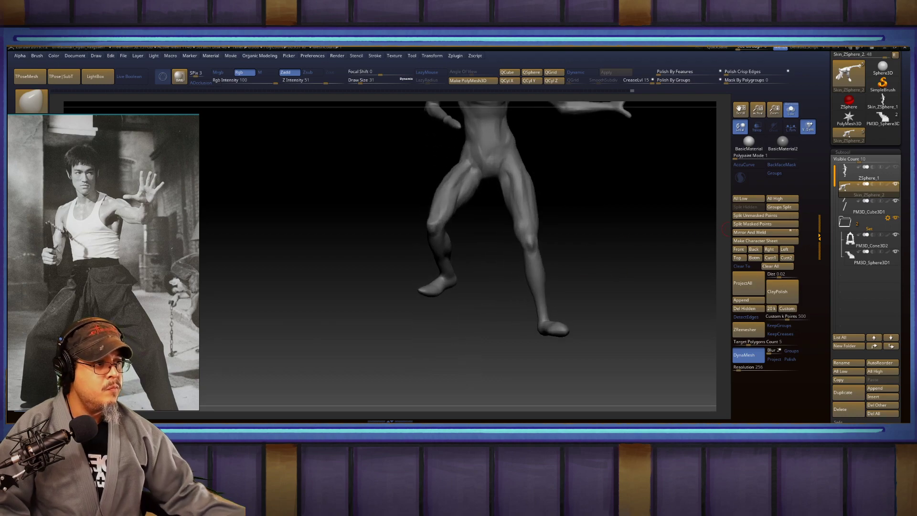
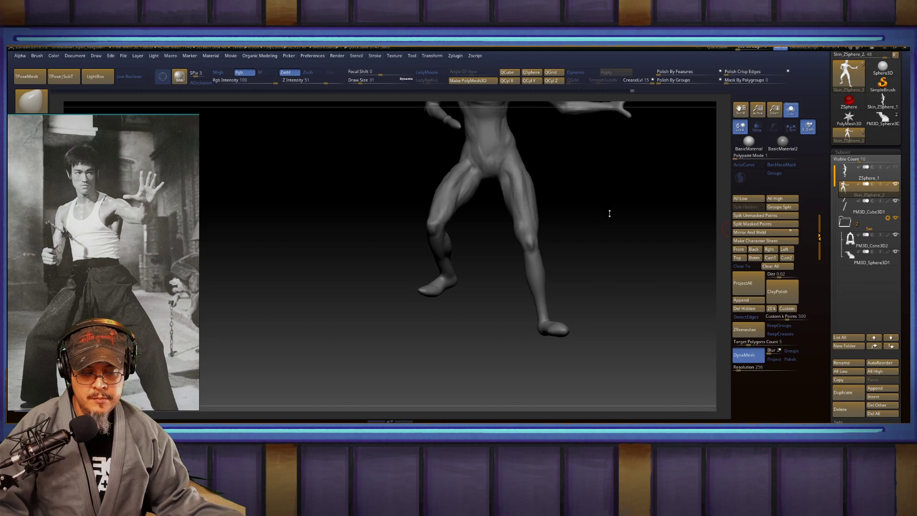
# Step: Build up the pectoral and front of the shoulder on the drawn-back arm's side with the ClayBuildup brush at draw size 39
pyautogui.keyDown('alt'); pyautogui.moveTo(588, 207); pyautogui.dragTo(621, 329); pyautogui.keyUp('alt')
pyautogui.keyDown('alt'); pyautogui.moveTo(690, 143); pyautogui.dragTo(586, 280); pyautogui.keyUp('alt')
pyautogui.moveTo(567, 283)
pyautogui.mouseDown()
pyautogui.moveTo(561, 223)
pyautogui.moveTo(568, 231)
pyautogui.moveTo(546, 243)
pyautogui.moveTo(555, 265)
pyautogui.mouseUp()
pyautogui.press('b')
pyautogui.press('d')
pyautogui.press('s')
pyautogui.moveTo(283, 194)
pyautogui.keyDown('alt'); pyautogui.mouseDown()
pyautogui.moveTo(307, 241)
pyautogui.moveTo(438, 249)
pyautogui.moveTo(466, 273)
pyautogui.moveTo(440, 254)
pyautogui.moveTo(456, 277)
pyautogui.moveTo(446, 263)
pyautogui.moveTo(479, 289)
pyautogui.moveTo(529, 301)
pyautogui.moveTo(472, 263)
pyautogui.mouseUp(); pyautogui.keyUp('alt')
pyautogui.moveTo(443, 210); pyautogui.dragTo(427, 233)
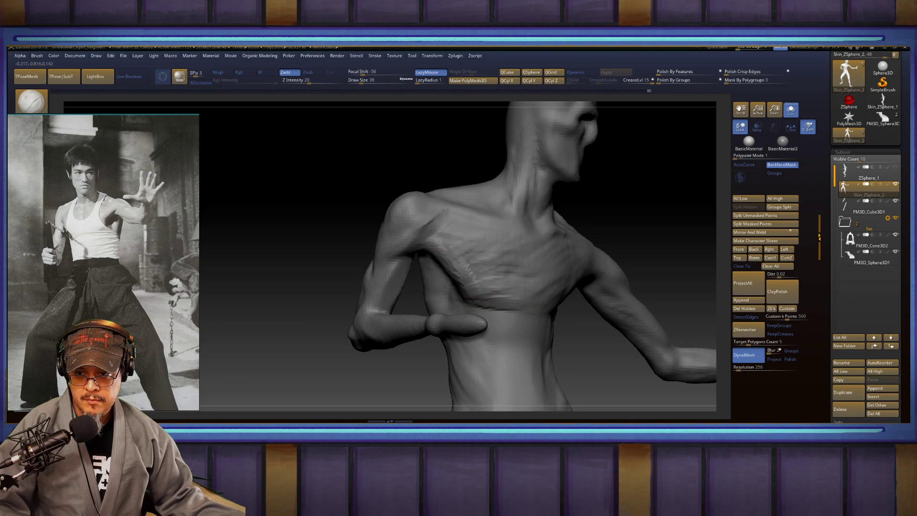
pyautogui.moveTo(312, 286); pyautogui.dragTo(321, 255)
pyautogui.moveTo(416, 248)
pyautogui.mouseDown()
pyautogui.moveTo(427, 253)
pyautogui.moveTo(385, 261)
pyautogui.moveTo(397, 240)
pyautogui.mouseUp()
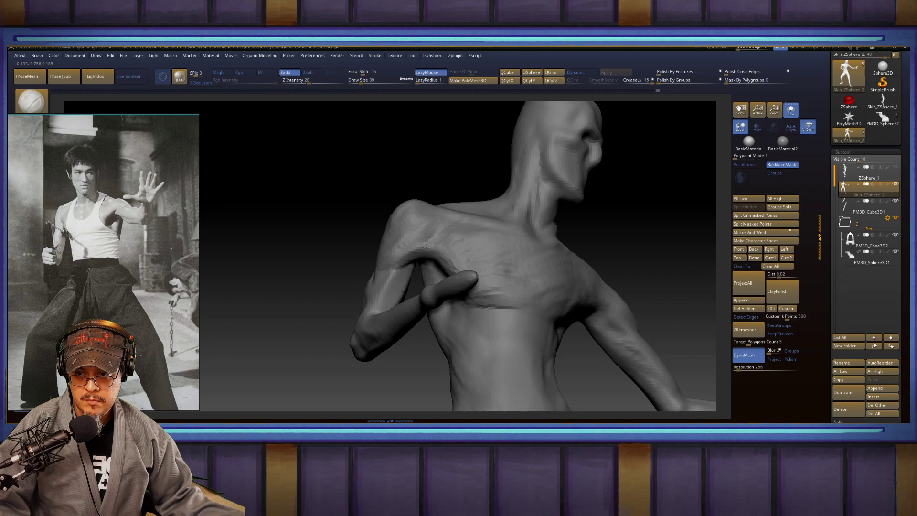
pyautogui.moveTo(428, 245); pyautogui.dragTo(476, 243, button='right')
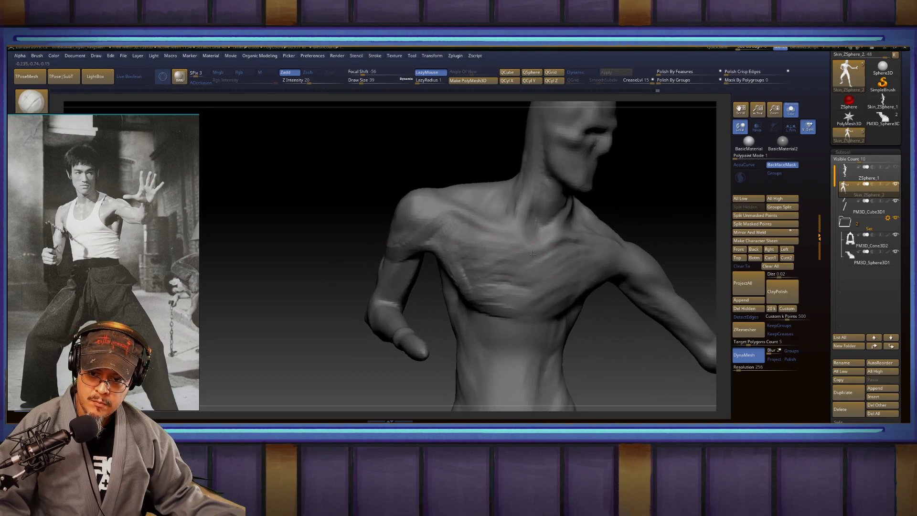
# Step: Carve the centre line from the base of the neck down the front of the torso with the DamStandard brush
pyautogui.press('f')
pyautogui.moveTo(586, 280)
pyautogui.mouseDown(button='right')
pyautogui.moveTo(598, 270)
pyautogui.moveTo(565, 271)
pyautogui.moveTo(535, 301)
pyautogui.moveTo(569, 354)
pyautogui.mouseUp(button='right')
pyautogui.press('b')
pyautogui.press('d')
pyautogui.press('s')
pyautogui.moveTo(549, 306)
pyautogui.mouseDown(button='right')
pyautogui.moveTo(592, 308)
pyautogui.moveTo(616, 356)
pyautogui.moveTo(631, 308)
pyautogui.mouseUp(button='right')
pyautogui.keyDown('alt'); pyautogui.moveTo(530, 253); pyautogui.dragTo(716, 79, button='right'); pyautogui.keyUp('alt')
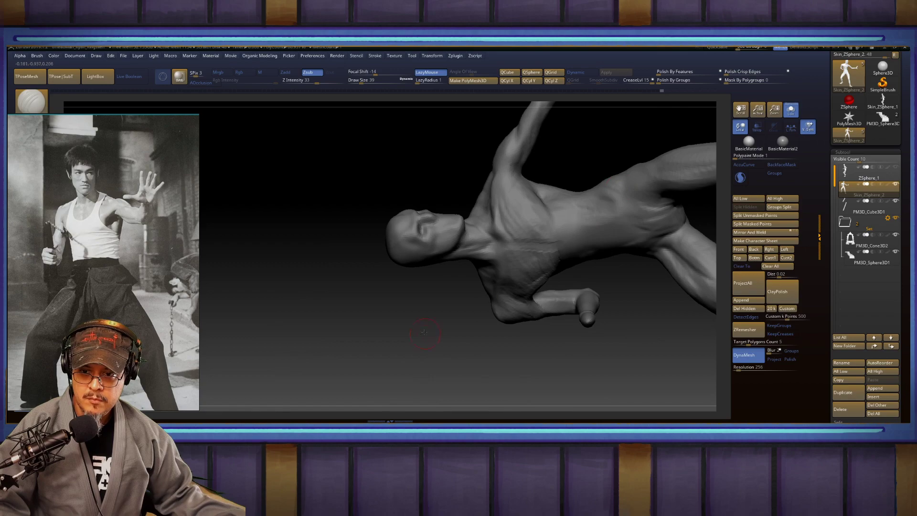
pyautogui.moveTo(423, 331); pyautogui.dragTo(426, 317, button='right')
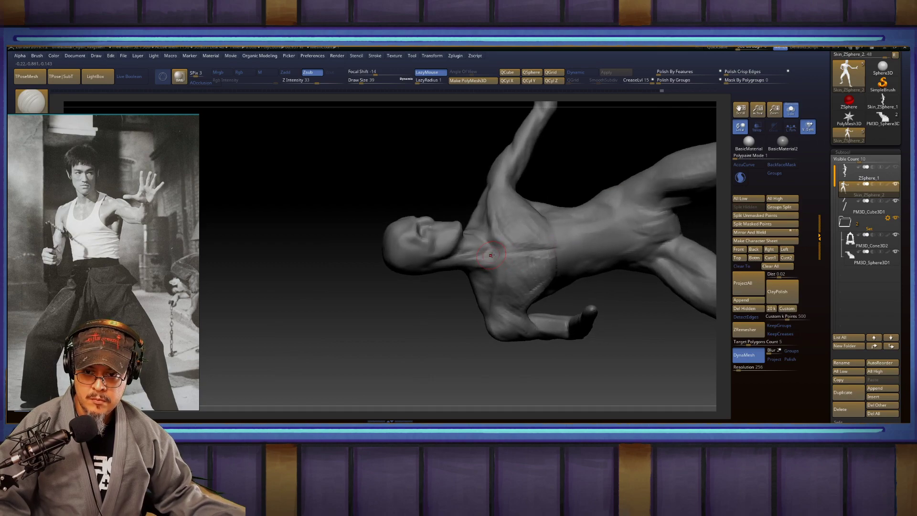
pyautogui.moveTo(500, 257); pyautogui.dragTo(671, 229)
# Step: Build up both pectorals and their attachment to the shoulders with the ClayBuildup brush at draw size 56
pyautogui.moveTo(668, 234)
pyautogui.mouseDown(button='right')
pyautogui.moveTo(421, 273)
pyautogui.moveTo(343, 351)
pyautogui.moveTo(356, 272)
pyautogui.moveTo(327, 307)
pyautogui.moveTo(368, 285)
pyautogui.mouseUp(button='right')
pyautogui.press('b')
pyautogui.press('c')
pyautogui.press('b')
pyautogui.press('s')
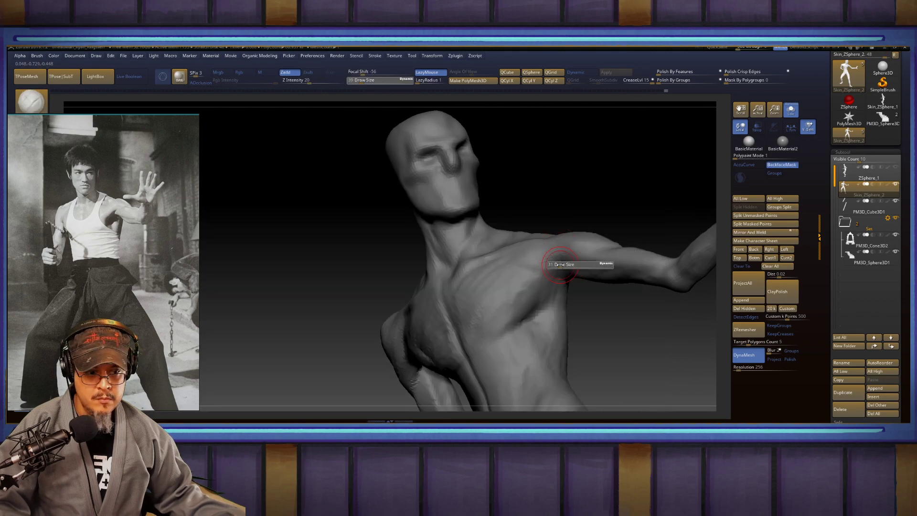
pyautogui.moveTo(562, 264); pyautogui.dragTo(566, 264)
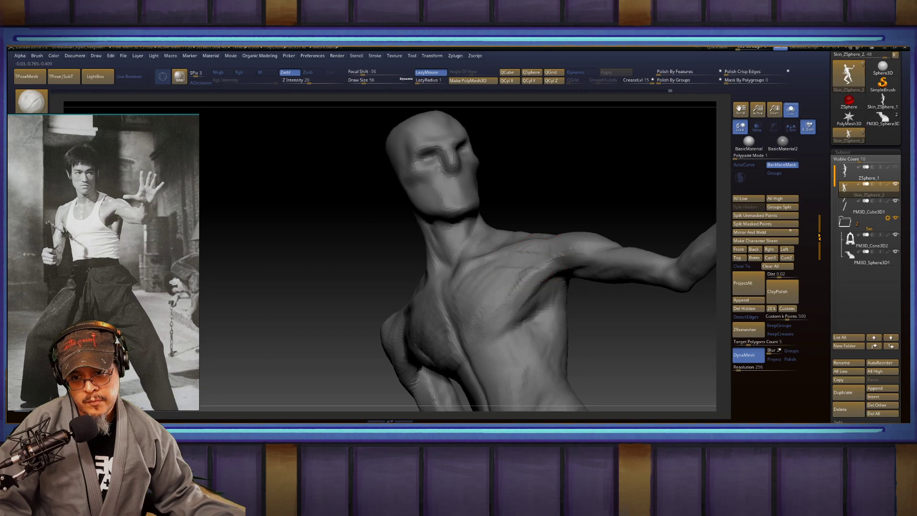
pyautogui.moveTo(616, 202)
pyautogui.mouseDown()
pyautogui.moveTo(614, 243)
pyautogui.moveTo(643, 206)
pyautogui.moveTo(590, 283)
pyautogui.moveTo(549, 260)
pyautogui.moveTo(500, 274)
pyautogui.moveTo(517, 233)
pyautogui.mouseUp()
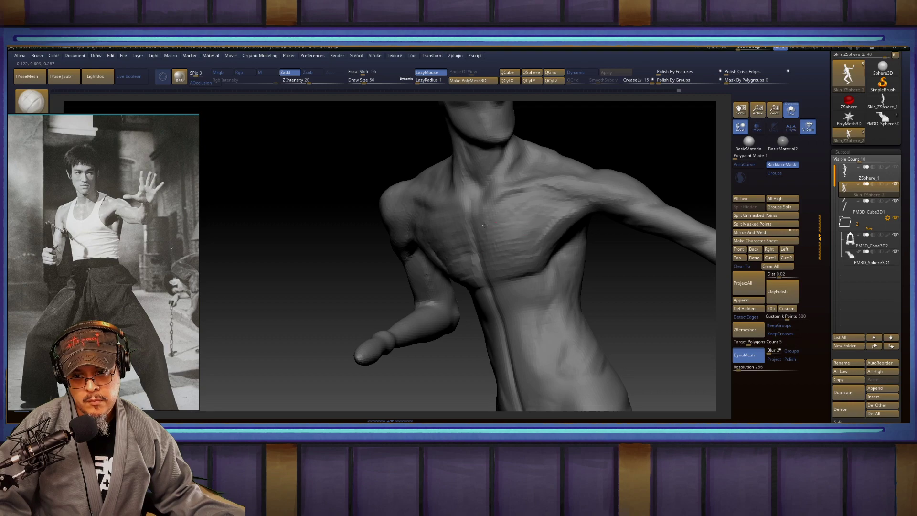
pyautogui.moveTo(616, 152); pyautogui.dragTo(661, 158)
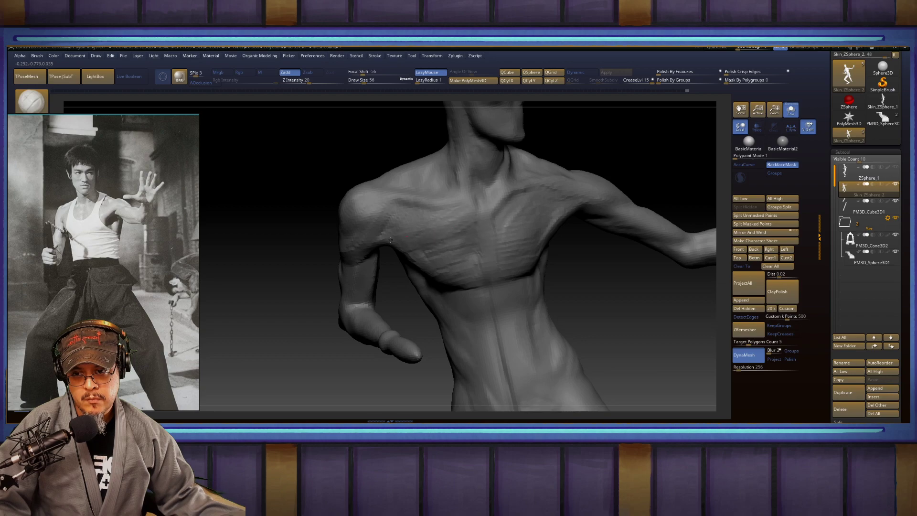
pyautogui.moveTo(437, 240)
pyautogui.mouseDown()
pyautogui.moveTo(472, 226)
pyautogui.moveTo(483, 242)
pyautogui.mouseUp()
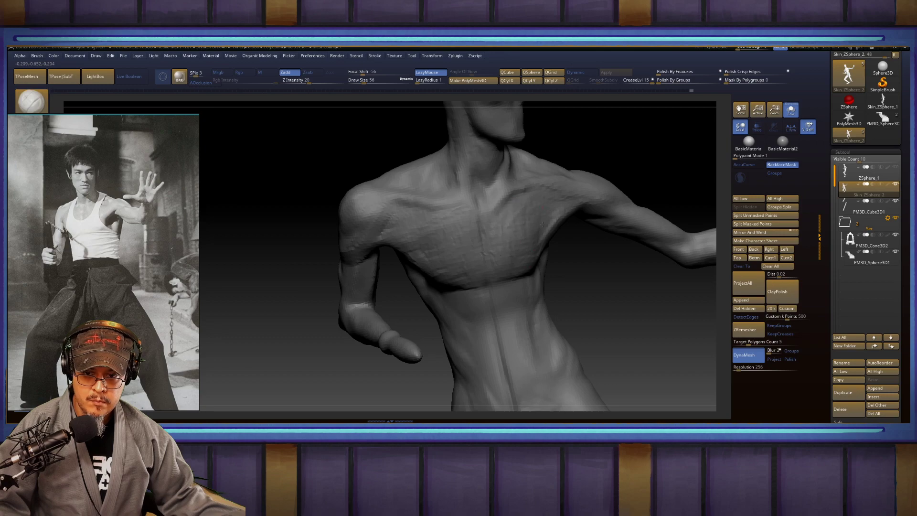
# Step: Carve the line between the pectorals and the rib cage edge at the top of the abdomen with the DamStandard brush
pyautogui.moveTo(637, 299)
pyautogui.mouseDown()
pyautogui.moveTo(621, 282)
pyautogui.moveTo(613, 287)
pyautogui.mouseUp()
pyautogui.press('b')
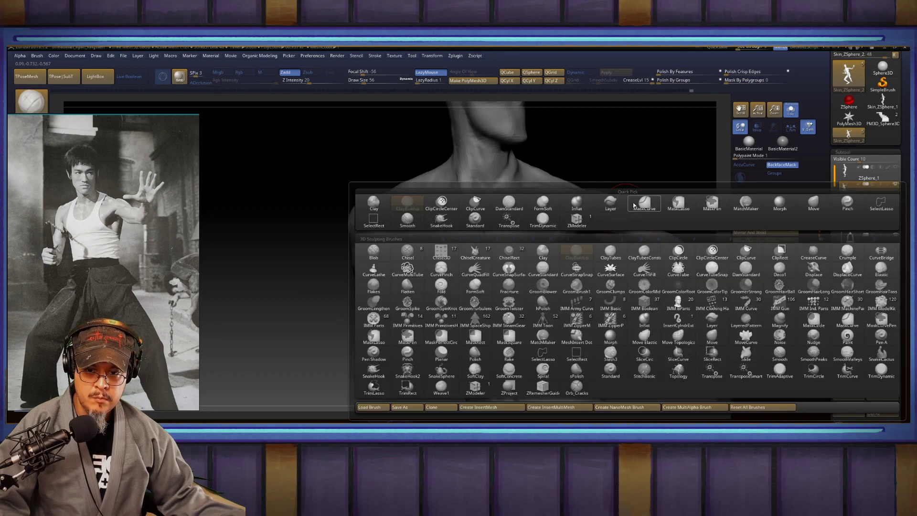
pyautogui.press('d')
pyautogui.press('s')
pyautogui.moveTo(593, 232)
pyautogui.mouseDown()
pyautogui.moveTo(630, 223)
pyautogui.moveTo(639, 234)
pyautogui.mouseUp()
pyautogui.moveTo(695, 224)
pyautogui.keyDown('alt'); pyautogui.mouseDown()
pyautogui.moveTo(564, 203)
pyautogui.moveTo(568, 227)
pyautogui.moveTo(581, 202)
pyautogui.moveTo(600, 196)
pyautogui.moveTo(555, 194)
pyautogui.mouseUp(); pyautogui.keyUp('alt')
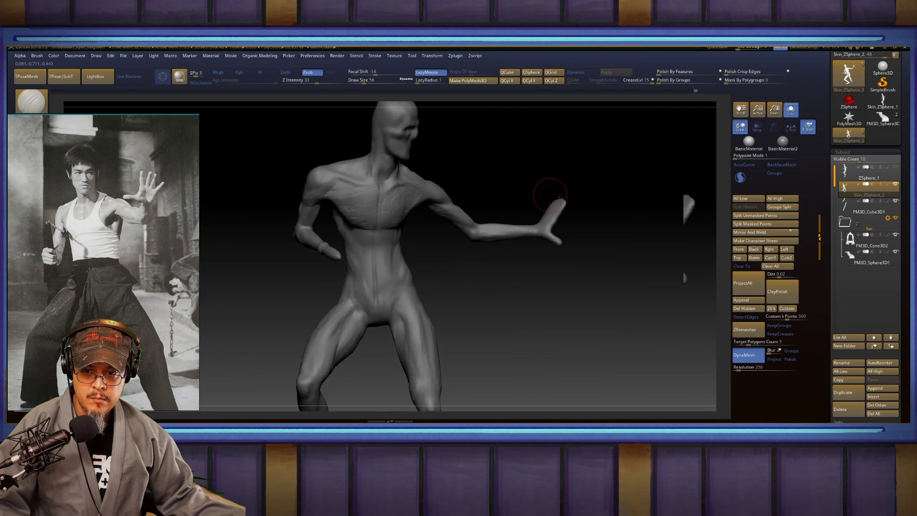
pyautogui.moveTo(584, 168); pyautogui.dragTo(551, 195, button='right')
pyautogui.keyDown('alt'); pyautogui.moveTo(551, 195); pyautogui.dragTo(585, 259); pyautogui.keyUp('alt')
pyautogui.keyDown('alt'); pyautogui.moveTo(391, 272); pyautogui.dragTo(583, 291, button='right'); pyautogui.keyUp('alt')
pyautogui.keyDown('alt'); pyautogui.moveTo(461, 276); pyautogui.dragTo(575, 268, button='right'); pyautogui.keyUp('alt')
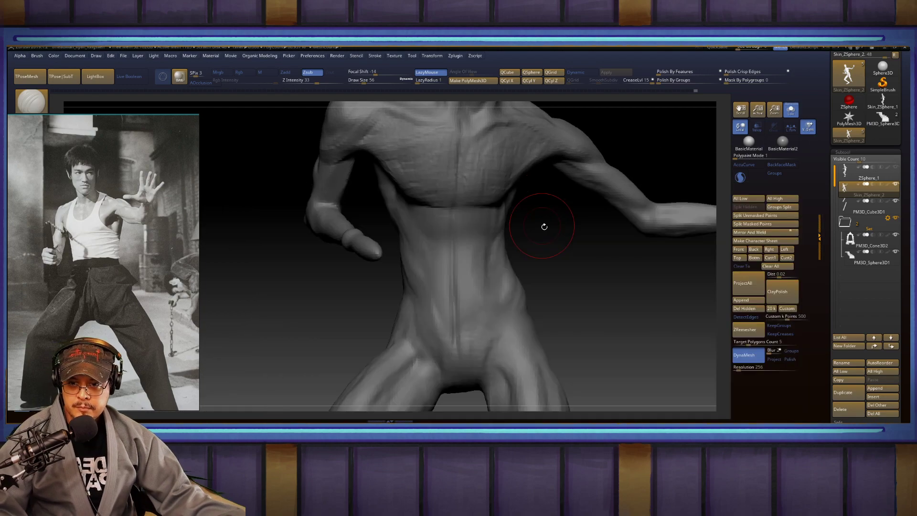
pyautogui.keyDown('alt'); pyautogui.moveTo(540, 225); pyautogui.dragTo(515, 263, button='right'); pyautogui.keyUp('alt')
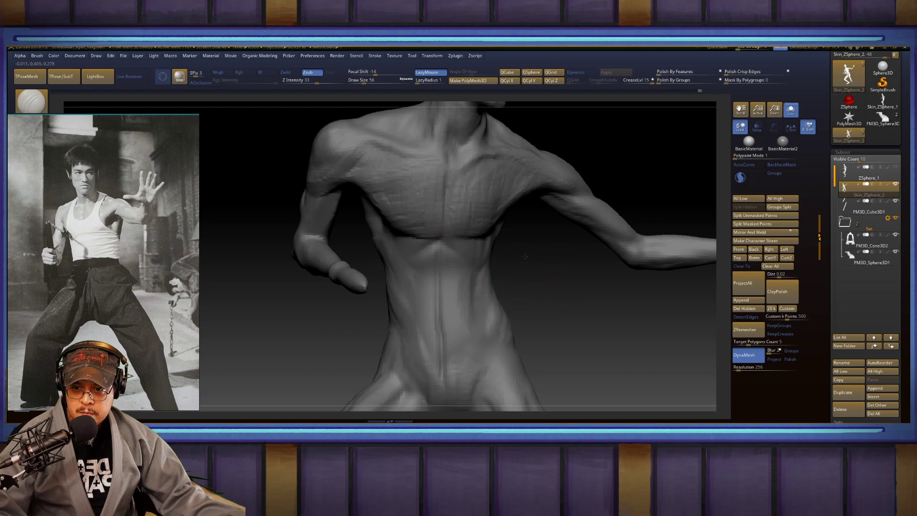
# Step: Carve the outer edge of the abdominal muscles and the oblique on the outstretched arm's side with the DamStandard brush
pyautogui.moveTo(527, 260); pyautogui.dragTo(461, 247, button='right')
pyautogui.moveTo(457, 253)
pyautogui.mouseDown()
pyautogui.moveTo(456, 230)
pyautogui.moveTo(447, 287)
pyautogui.mouseUp()
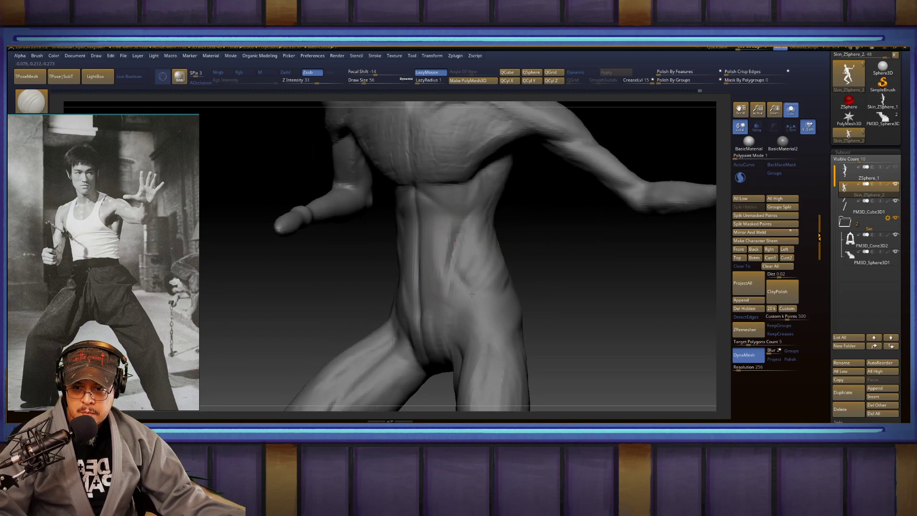
pyautogui.moveTo(585, 274)
pyautogui.mouseDown()
pyautogui.moveTo(520, 270)
pyautogui.moveTo(536, 271)
pyautogui.moveTo(484, 285)
pyautogui.mouseUp()
pyautogui.moveTo(600, 262); pyautogui.dragTo(565, 262)
# Step: Carve the crease above the hip and the lower back towards the buttocks with the DamStandard brush
pyautogui.moveTo(564, 261); pyautogui.dragTo(535, 253, button='right')
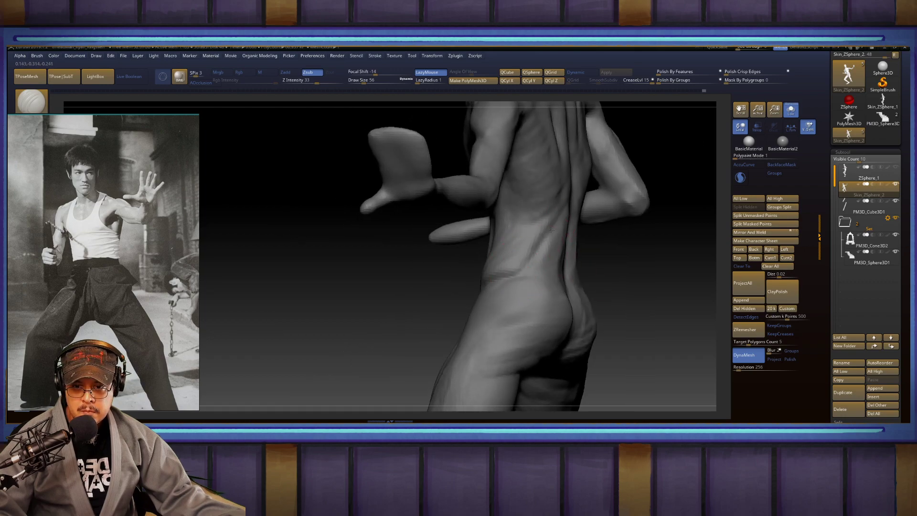
pyautogui.moveTo(625, 244); pyautogui.dragTo(554, 268, button='right')
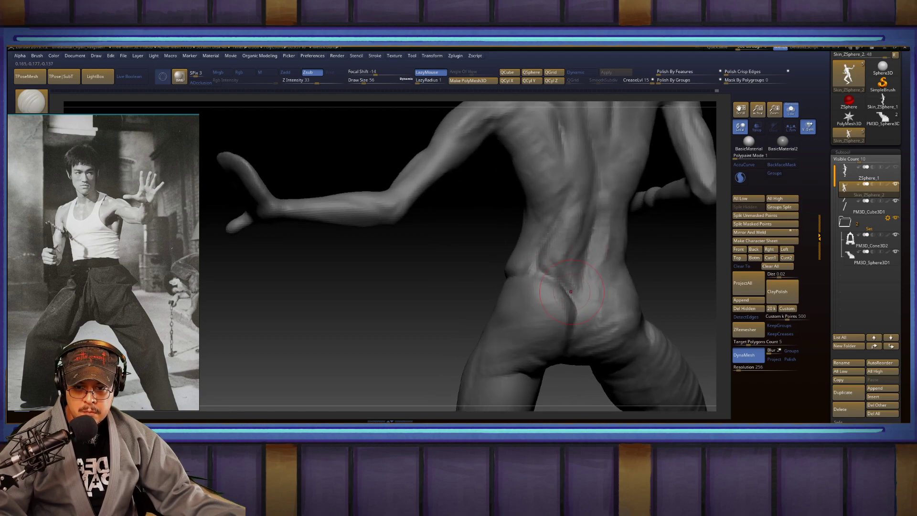
pyautogui.moveTo(605, 279); pyautogui.dragTo(613, 281)
pyautogui.moveTo(657, 275)
pyautogui.mouseDown(button='right')
pyautogui.moveTo(557, 286)
pyautogui.moveTo(632, 282)
pyautogui.moveTo(606, 272)
pyautogui.mouseUp(button='right')
# Step: Build up the hip and glute on the bent leg's side with the ClayBuildup brush
pyautogui.press('b')
pyautogui.press('d')
pyautogui.press('s')
pyautogui.moveTo(537, 290)
pyautogui.mouseDown()
pyautogui.moveTo(529, 293)
pyautogui.moveTo(538, 273)
pyautogui.mouseUp()
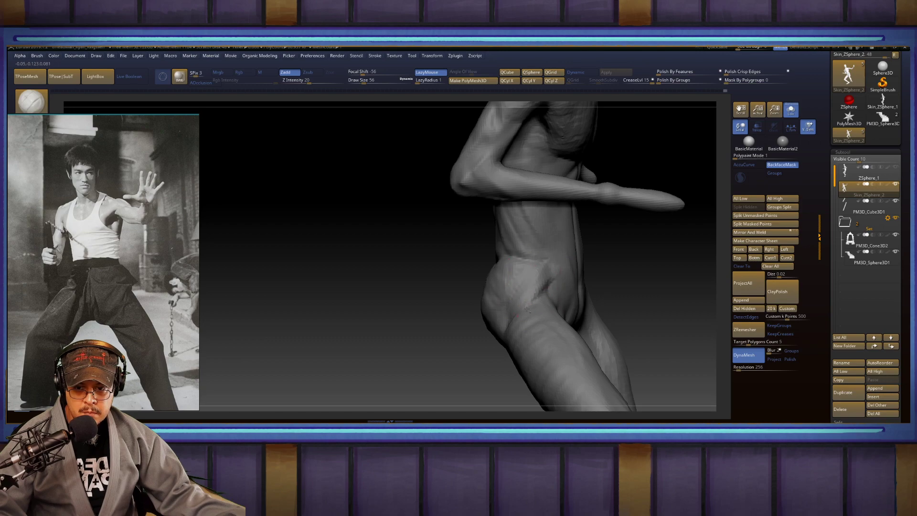
pyautogui.moveTo(526, 299); pyautogui.dragTo(528, 226, button='right')
# Step: Build up long muscle forms along the outer and back thigh of the bent leg with the ClayBuildup brush
pyautogui.moveTo(479, 261); pyautogui.dragTo(576, 355)
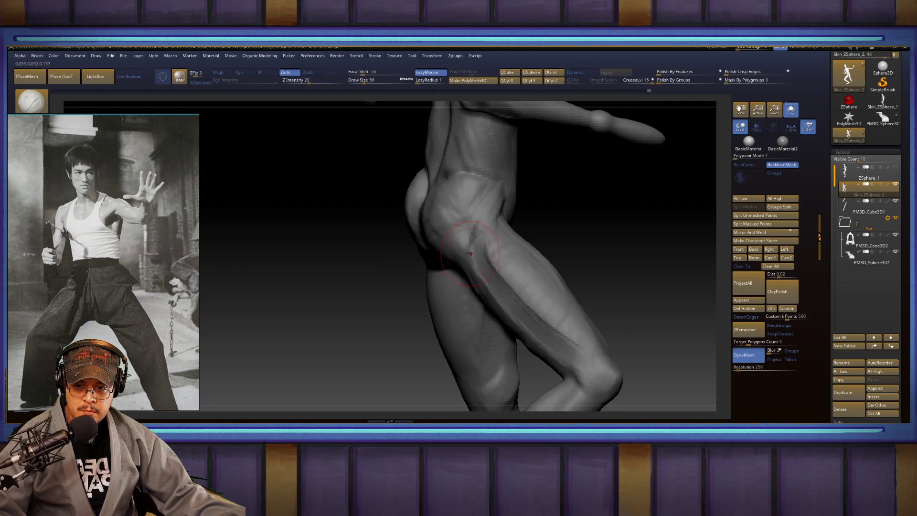
pyautogui.moveTo(620, 294); pyautogui.dragTo(475, 264, button='right')
pyautogui.moveTo(470, 273); pyautogui.dragTo(575, 356)
pyautogui.moveTo(479, 268)
pyautogui.mouseDown()
pyautogui.moveTo(575, 358)
pyautogui.moveTo(490, 274)
pyautogui.mouseUp()
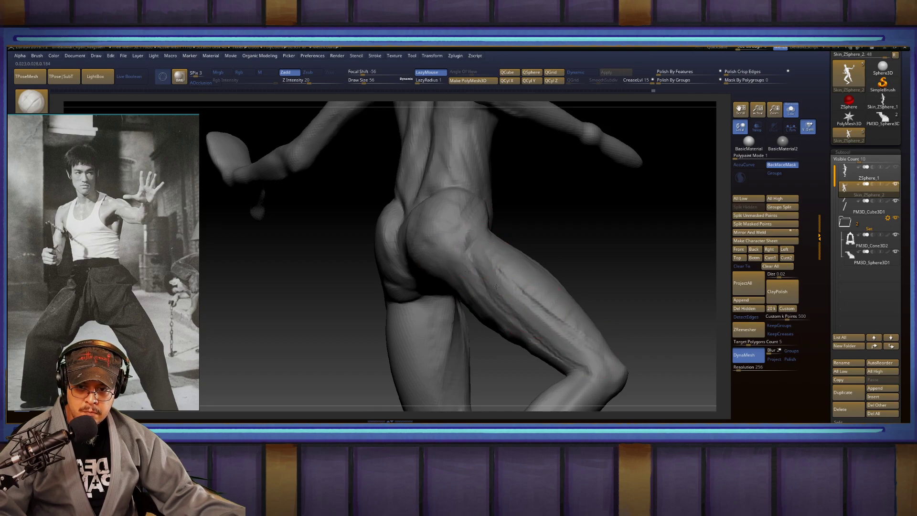
pyautogui.moveTo(517, 287); pyautogui.dragTo(507, 224, button='right')
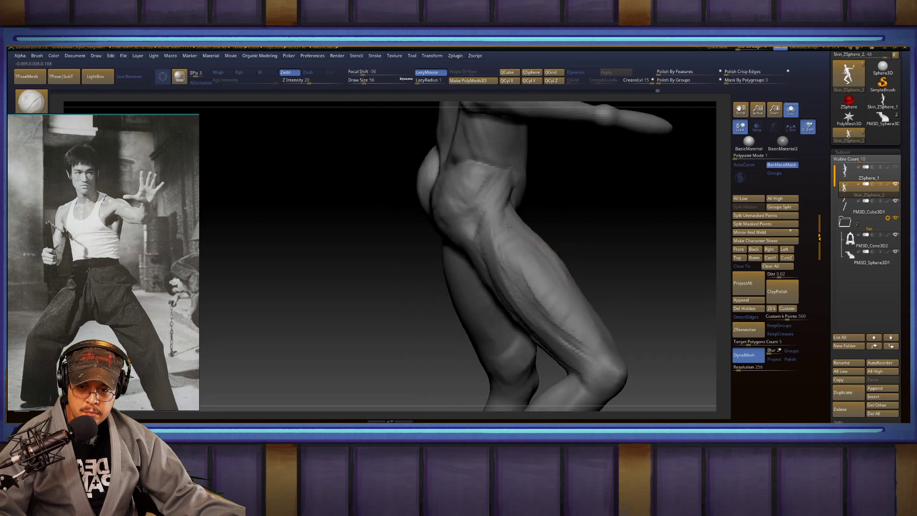
# Step: Build up the bent leg's muscles from the back of the knee down the calf and shin with the ClayBuildup brush
pyautogui.moveTo(597, 353)
pyautogui.keyDown('alt'); pyautogui.mouseDown(button='right')
pyautogui.moveTo(578, 273)
pyautogui.moveTo(543, 269)
pyautogui.mouseUp(button='right'); pyautogui.keyUp('alt')
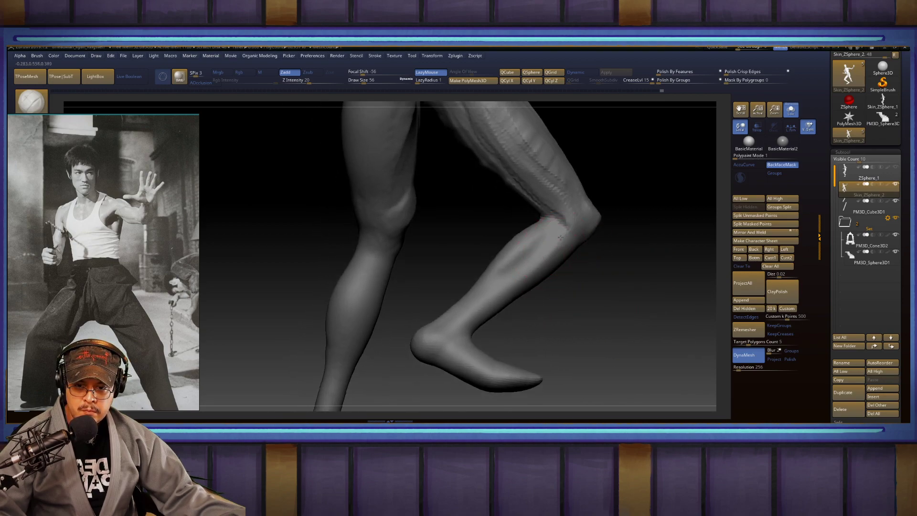
pyautogui.moveTo(598, 256)
pyautogui.mouseDown(button='right')
pyautogui.moveTo(575, 241)
pyautogui.moveTo(523, 305)
pyautogui.mouseUp(button='right')
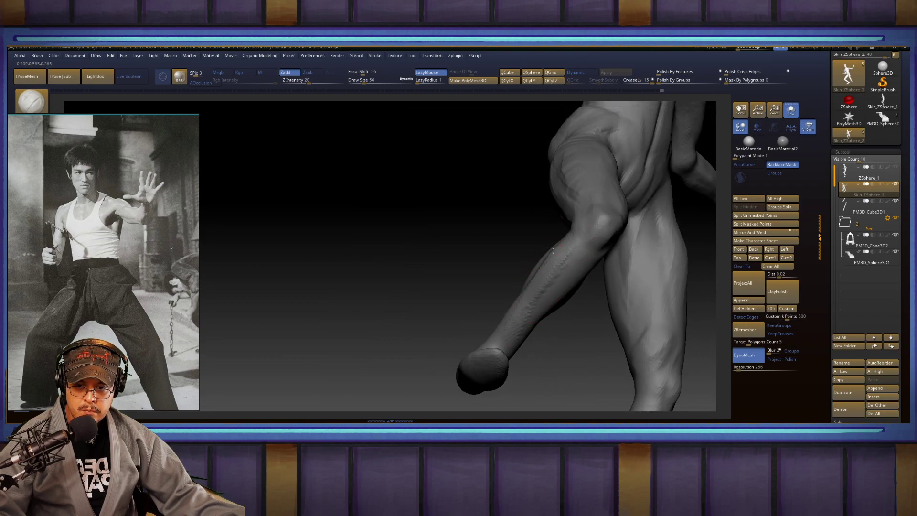
pyautogui.moveTo(554, 336); pyautogui.dragTo(613, 295, button='right')
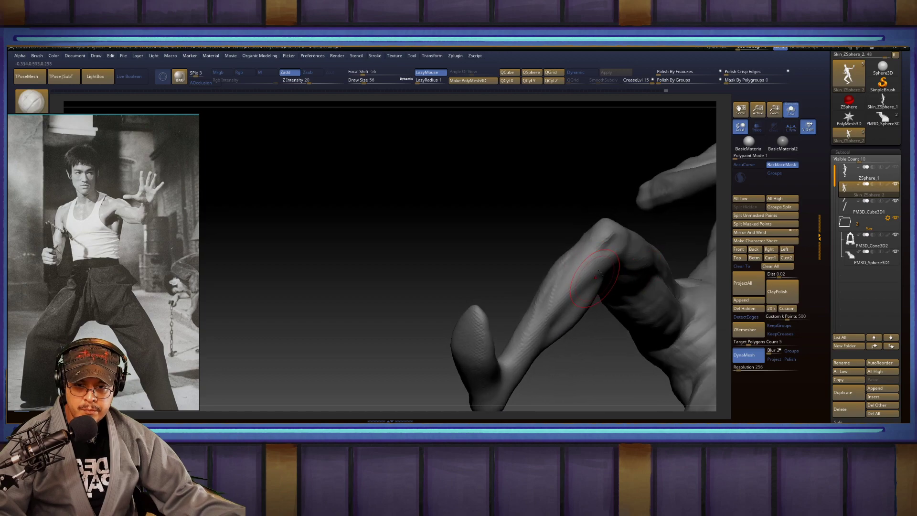
pyautogui.moveTo(530, 356)
pyautogui.mouseDown(button='right')
pyautogui.moveTo(612, 301)
pyautogui.moveTo(673, 237)
pyautogui.moveTo(638, 303)
pyautogui.moveTo(649, 277)
pyautogui.moveTo(572, 279)
pyautogui.moveTo(609, 241)
pyautogui.mouseUp(button='right')
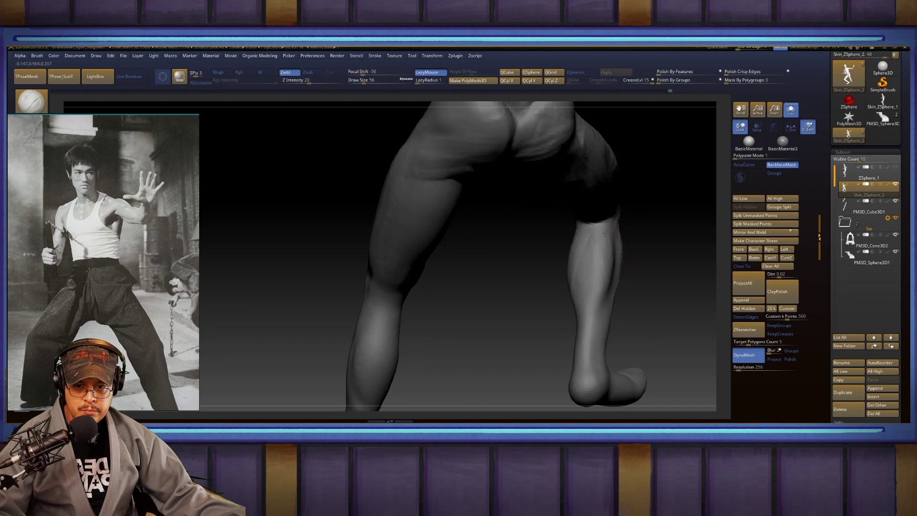
pyautogui.moveTo(593, 307)
pyautogui.mouseDown(button='right')
pyautogui.moveTo(642, 249)
pyautogui.moveTo(635, 268)
pyautogui.moveTo(655, 257)
pyautogui.moveTo(630, 232)
pyautogui.moveTo(595, 325)
pyautogui.mouseUp(button='right')
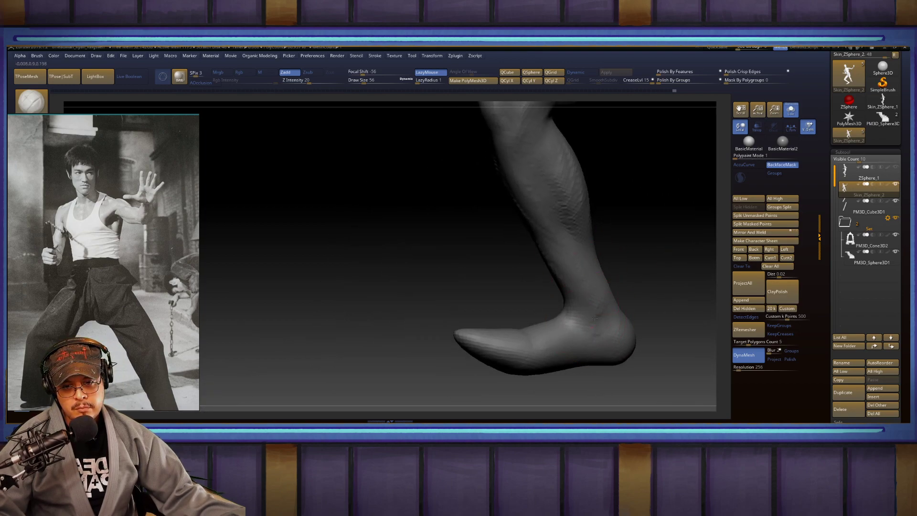
# Step: Build up the ankle, heel and sole of the bent leg's foot with the ClayBuildup brush and smooth the heel
pyautogui.moveTo(637, 290)
pyautogui.mouseDown(button='right')
pyautogui.moveTo(651, 299)
pyautogui.moveTo(600, 305)
pyautogui.mouseUp(button='right')
pyautogui.moveTo(578, 352); pyautogui.dragTo(604, 332, button='right')
pyautogui.moveTo(590, 296)
pyautogui.mouseDown()
pyautogui.moveTo(593, 324)
pyautogui.moveTo(629, 343)
pyautogui.mouseUp()
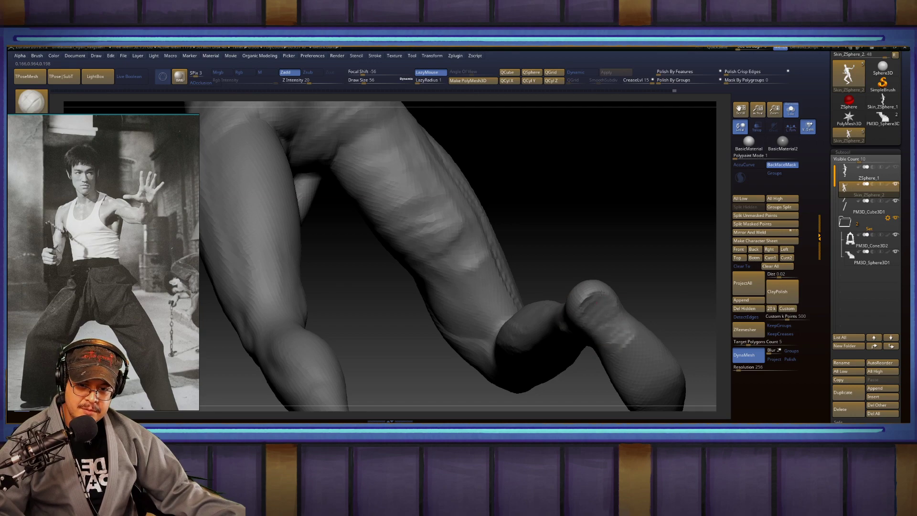
pyautogui.keyDown('shift'); pyautogui.moveTo(593, 306); pyautogui.dragTo(596, 305); pyautogui.keyUp('shift')
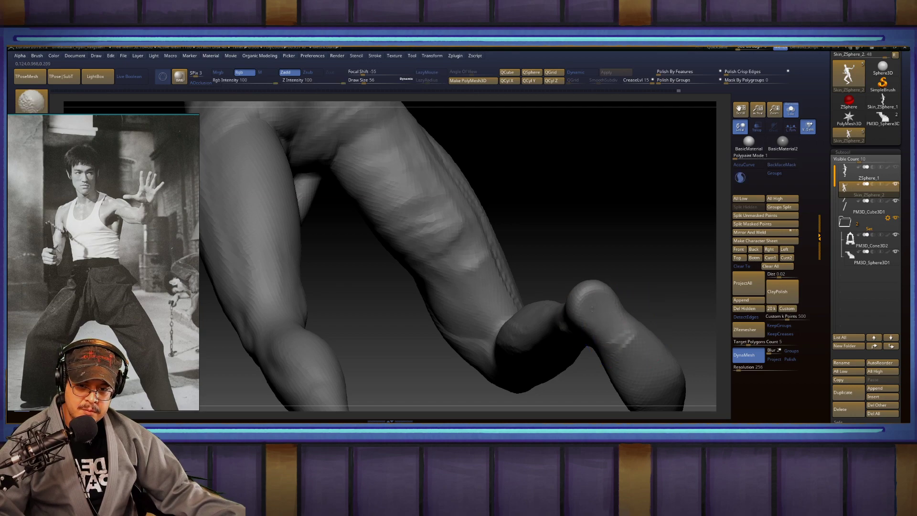
# Step: Build up the shoulder and front of the upper arm on the outstretched arm with the ClayBuildup brush
pyautogui.moveTo(642, 227); pyautogui.dragTo(533, 258)
pyautogui.press('f')
pyautogui.keyDown('alt'); pyautogui.moveTo(442, 248); pyautogui.dragTo(540, 330); pyautogui.keyUp('alt')
pyautogui.keyDown('alt'); pyautogui.moveTo(507, 172); pyautogui.dragTo(563, 319); pyautogui.keyUp('alt')
pyautogui.moveTo(614, 229)
pyautogui.mouseDown()
pyautogui.moveTo(587, 238)
pyautogui.moveTo(567, 191)
pyautogui.moveTo(530, 215)
pyautogui.moveTo(593, 237)
pyautogui.moveTo(581, 250)
pyautogui.mouseUp()
pyautogui.moveTo(522, 275); pyautogui.dragTo(535, 283, button='right')
pyautogui.moveTo(647, 245)
pyautogui.mouseDown()
pyautogui.moveTo(650, 273)
pyautogui.moveTo(583, 255)
pyautogui.moveTo(576, 282)
pyautogui.mouseUp()
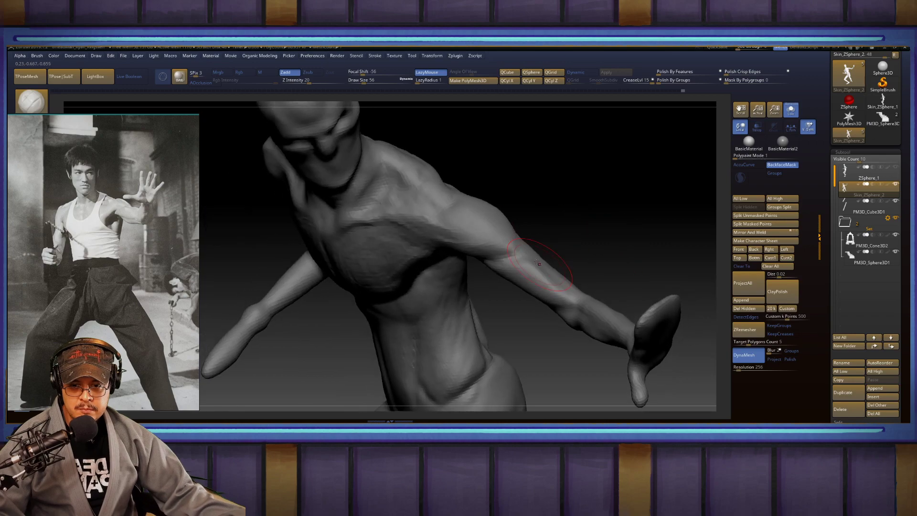
pyautogui.moveTo(539, 279); pyautogui.dragTo(572, 272, button='right')
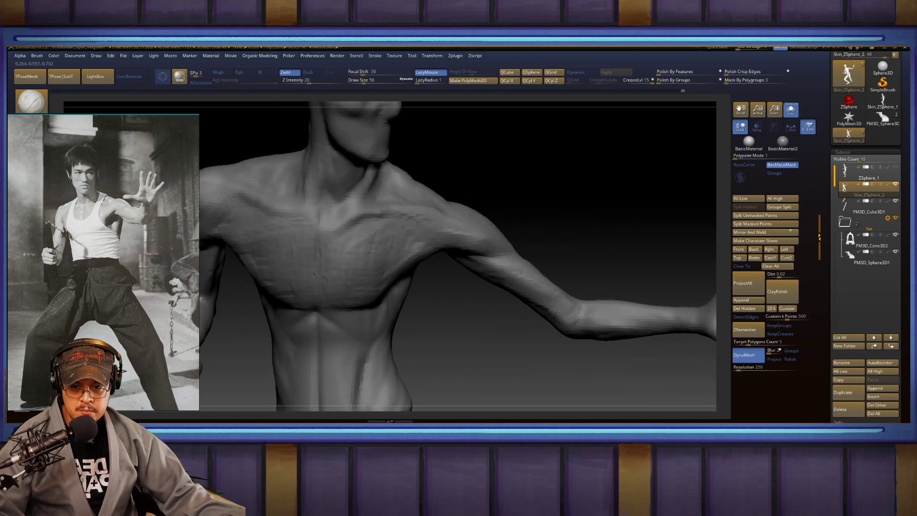
# Step: Build up the triceps and elbow area of the outstretched arm with the ClayBuildup brush, smoothing around the elbow
pyautogui.moveTo(638, 257); pyautogui.dragTo(538, 213)
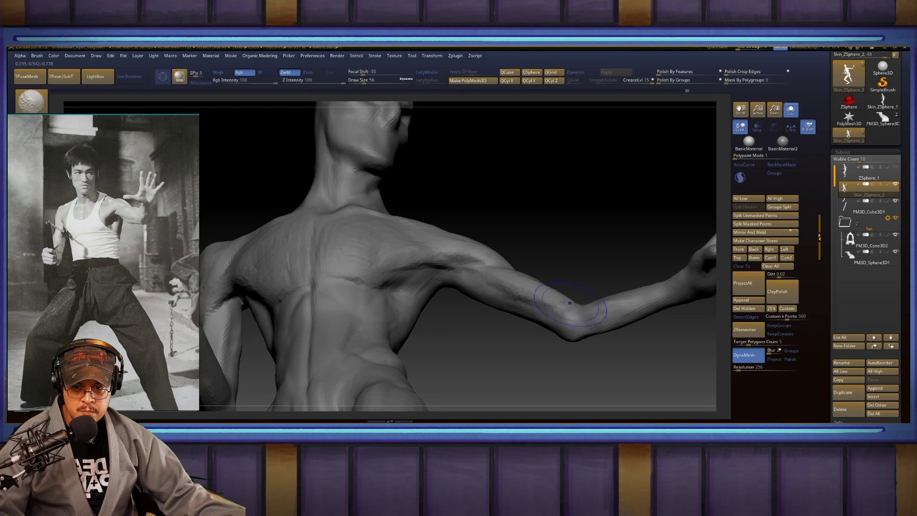
pyautogui.moveTo(585, 281)
pyautogui.mouseDown()
pyautogui.moveTo(584, 210)
pyautogui.moveTo(615, 176)
pyautogui.moveTo(544, 242)
pyautogui.moveTo(531, 242)
pyautogui.mouseUp()
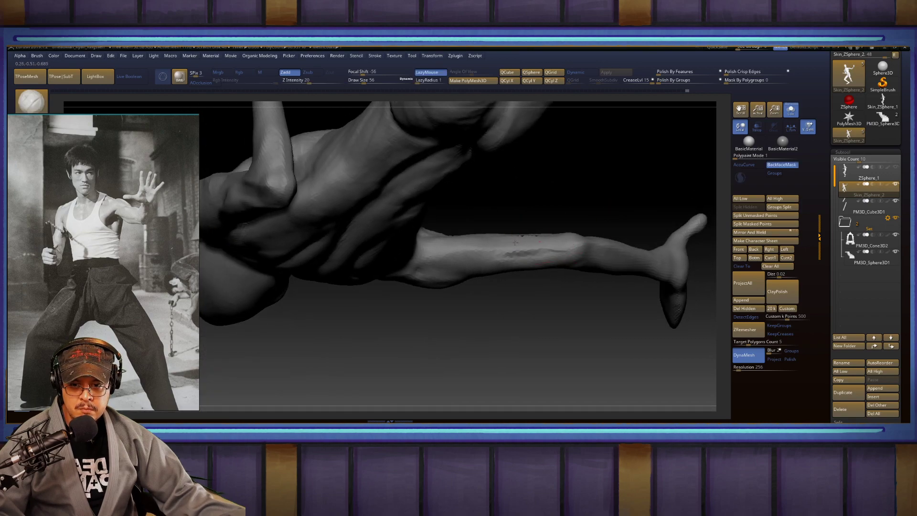
pyautogui.moveTo(477, 237)
pyautogui.mouseDown()
pyautogui.moveTo(430, 249)
pyautogui.moveTo(480, 257)
pyautogui.mouseUp()
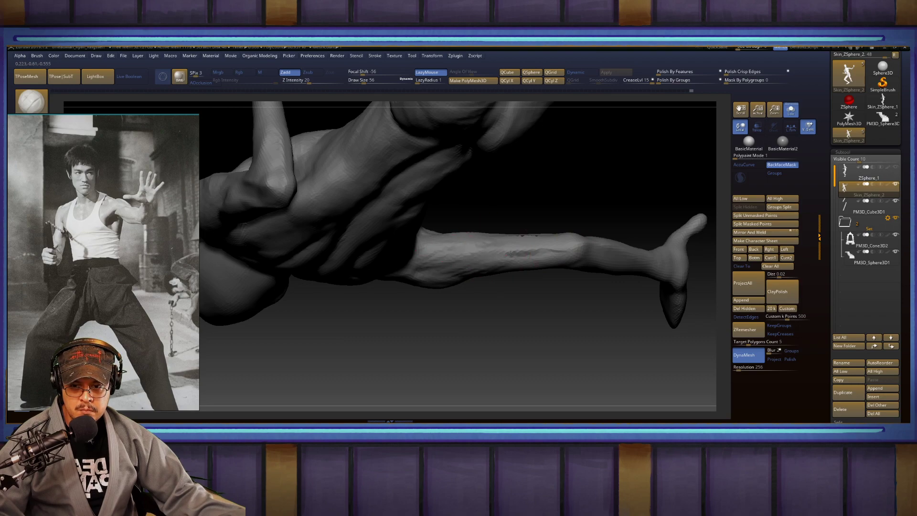
pyautogui.moveTo(533, 301)
pyautogui.mouseDown()
pyautogui.moveTo(559, 215)
pyautogui.moveTo(657, 235)
pyautogui.moveTo(647, 176)
pyautogui.moveTo(614, 221)
pyautogui.moveTo(487, 243)
pyautogui.moveTo(488, 265)
pyautogui.mouseUp()
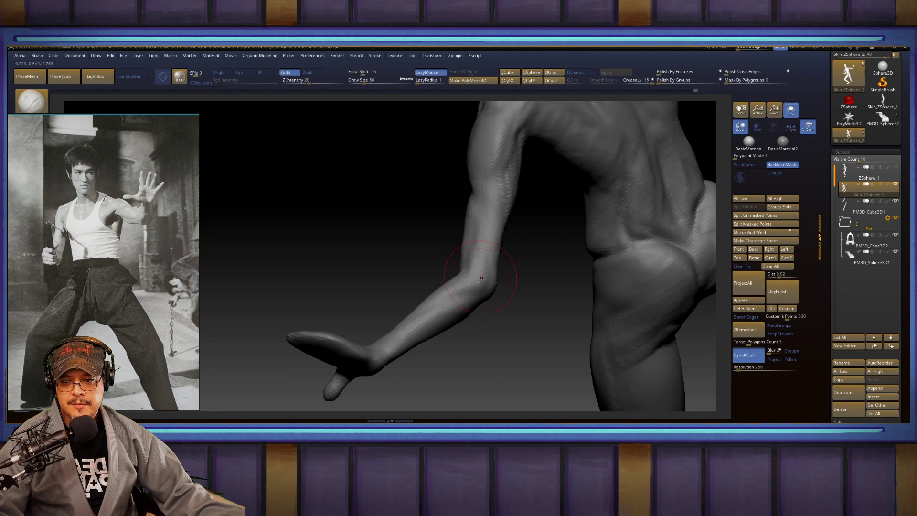
# Step: Build up the elbow and forearm of the outstretched arm with the ClayBuildup brush
pyautogui.moveTo(479, 289); pyautogui.dragTo(492, 277)
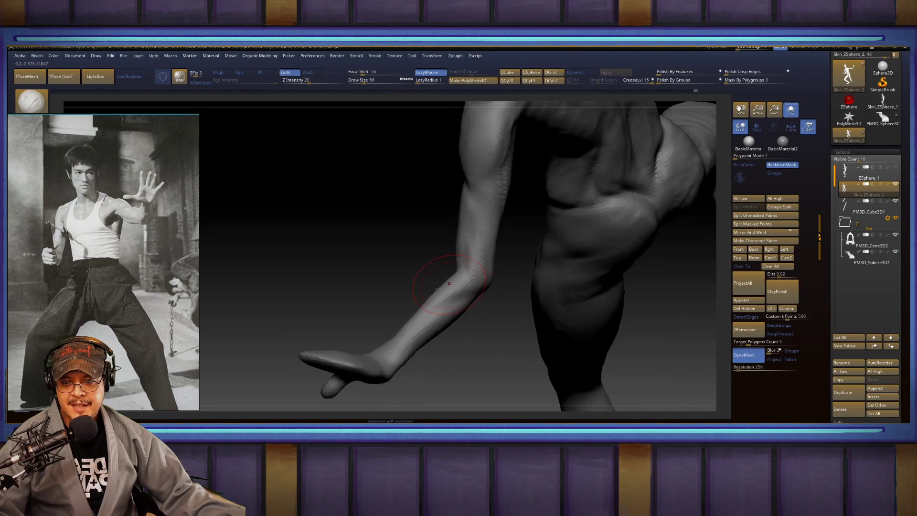
pyautogui.moveTo(476, 341); pyautogui.dragTo(457, 287)
pyautogui.moveTo(514, 325); pyautogui.dragTo(431, 336)
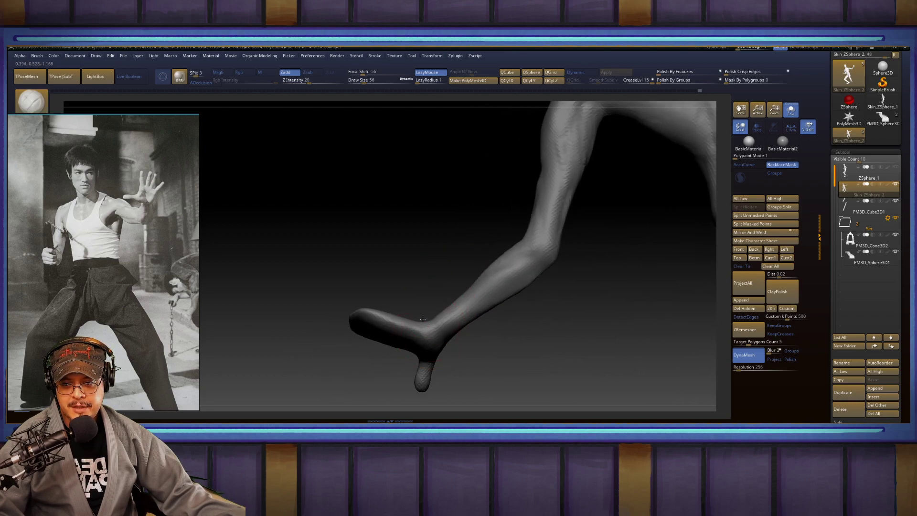
pyautogui.moveTo(508, 342)
pyautogui.mouseDown()
pyautogui.moveTo(495, 291)
pyautogui.moveTo(513, 302)
pyautogui.mouseUp()
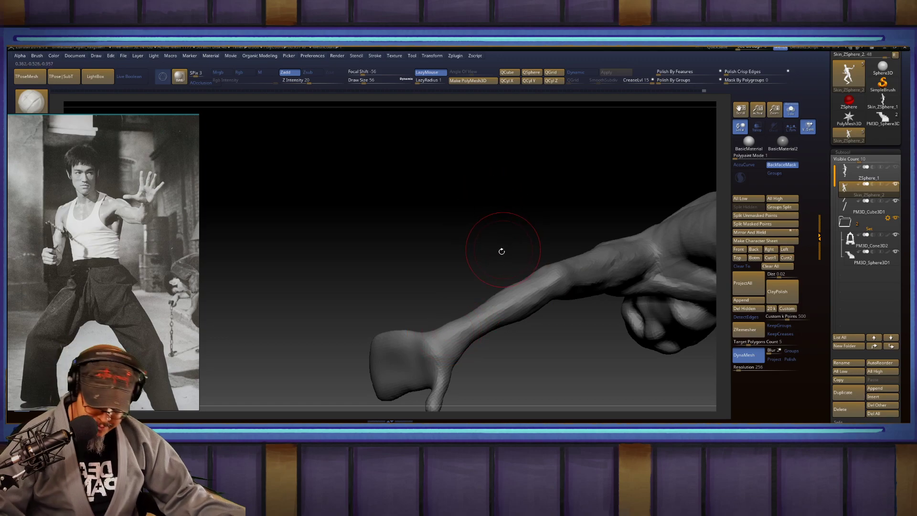
# Step: Thicken the outstretched arm's forearm and wrist with a large Inflat brush and smooth the forearm
pyautogui.press('b')
pyautogui.press('i')
pyautogui.press('n')
pyautogui.press('s')
pyautogui.moveTo(487, 261)
pyautogui.mouseDown()
pyautogui.moveTo(498, 261)
pyautogui.moveTo(470, 317)
pyautogui.mouseUp()
pyautogui.keyDown('shift'); pyautogui.moveTo(555, 301); pyautogui.dragTo(522, 297); pyautogui.keyUp('shift')
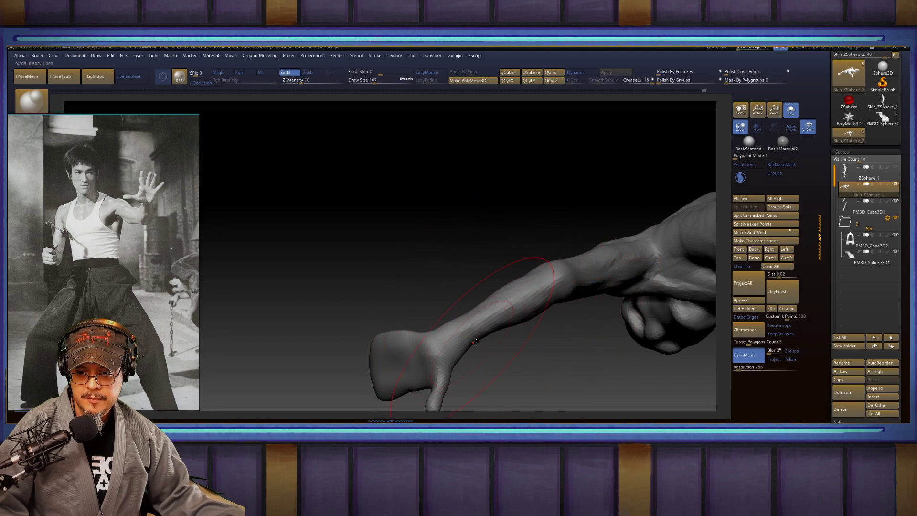
pyautogui.moveTo(484, 244); pyautogui.dragTo(587, 281)
pyautogui.keyDown('alt'); pyautogui.moveTo(588, 316); pyautogui.dragTo(623, 272); pyautogui.keyUp('alt')
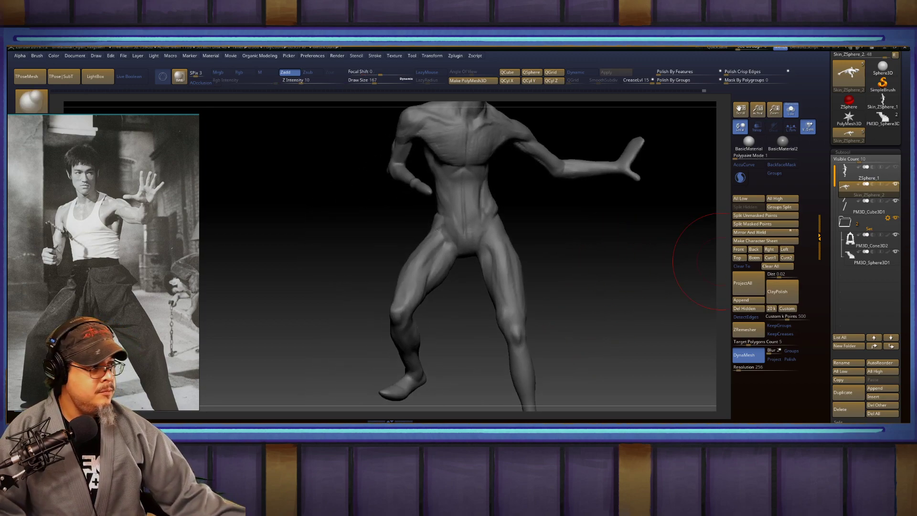
pyautogui.hotkey('alt', 'Tab')
pyautogui.hotkey('alt', 'Tab')
pyautogui.hotkey('alt', 'Tab')
pyautogui.press('Escape')
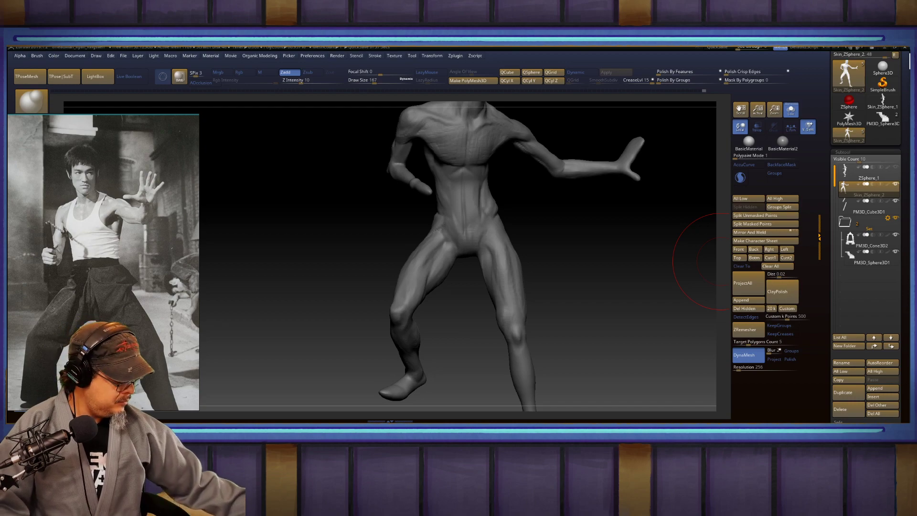
# Step: Build up the hip and upper thigh of the straight leg with the ClayBuildup brush at draw size 71
pyautogui.moveTo(651, 271)
pyautogui.mouseDown()
pyautogui.moveTo(584, 257)
pyautogui.moveTo(569, 279)
pyautogui.moveTo(587, 286)
pyautogui.moveTo(618, 249)
pyautogui.moveTo(629, 255)
pyautogui.moveTo(564, 279)
pyautogui.mouseUp()
pyautogui.press('b')
pyautogui.press('c')
pyautogui.press('b')
pyautogui.press('s')
pyautogui.moveTo(512, 247); pyautogui.dragTo(506, 247)
pyautogui.moveTo(611, 258)
pyautogui.mouseDown()
pyautogui.moveTo(632, 173)
pyautogui.moveTo(580, 216)
pyautogui.moveTo(593, 250)
pyautogui.moveTo(592, 234)
pyautogui.mouseUp()
pyautogui.press('s')
pyautogui.moveTo(473, 172); pyautogui.dragTo(468, 171)
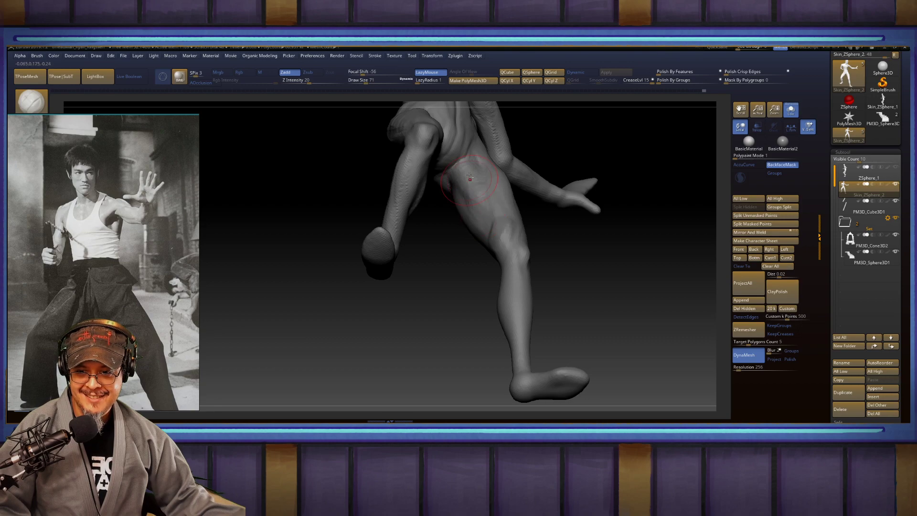
pyautogui.moveTo(583, 255)
pyautogui.mouseDown()
pyautogui.moveTo(573, 260)
pyautogui.moveTo(569, 204)
pyautogui.moveTo(498, 193)
pyautogui.mouseUp()
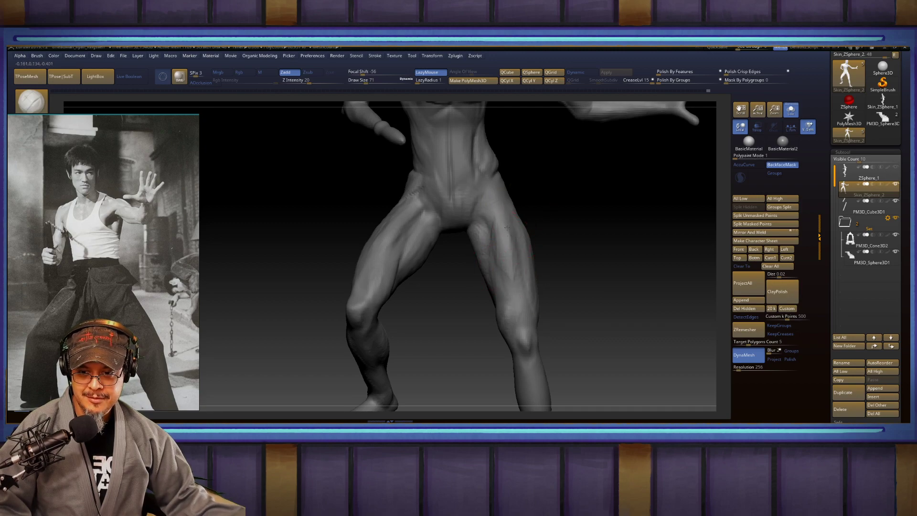
# Step: Build up the side of the waist, the lower back and the buttocks with the ClayBuildup brush
pyautogui.moveTo(511, 233); pyautogui.dragTo(478, 227, button='right')
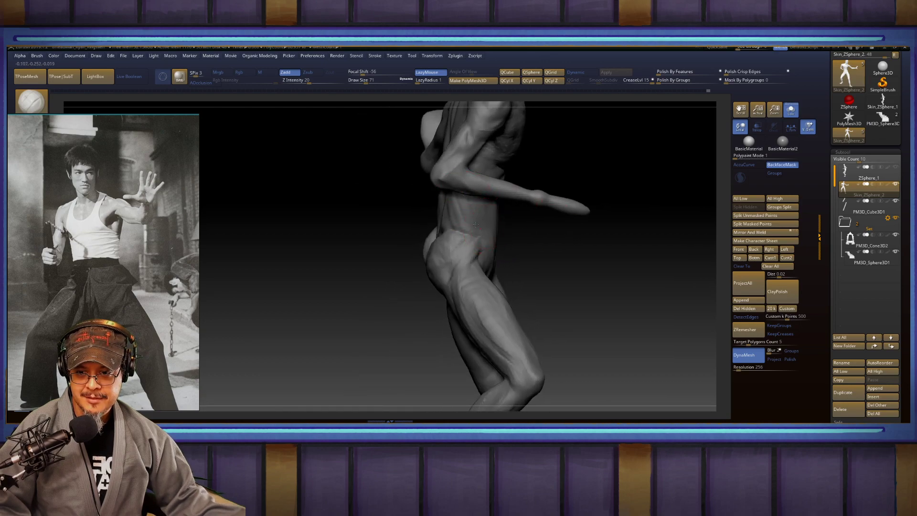
pyautogui.moveTo(535, 241)
pyautogui.mouseDown(button='right')
pyautogui.moveTo(468, 213)
pyautogui.moveTo(488, 244)
pyautogui.mouseUp(button='right')
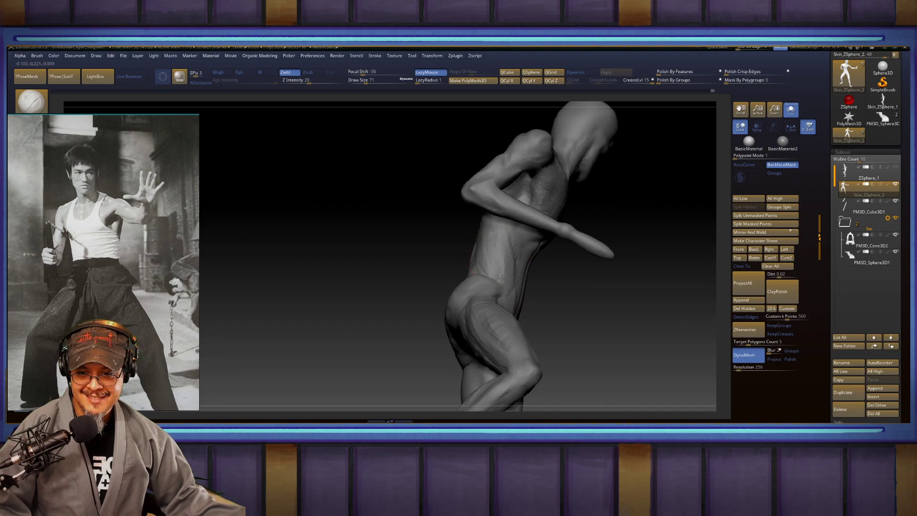
pyautogui.moveTo(548, 286)
pyautogui.mouseDown(button='right')
pyautogui.moveTo(512, 256)
pyautogui.moveTo(502, 277)
pyautogui.mouseUp(button='right')
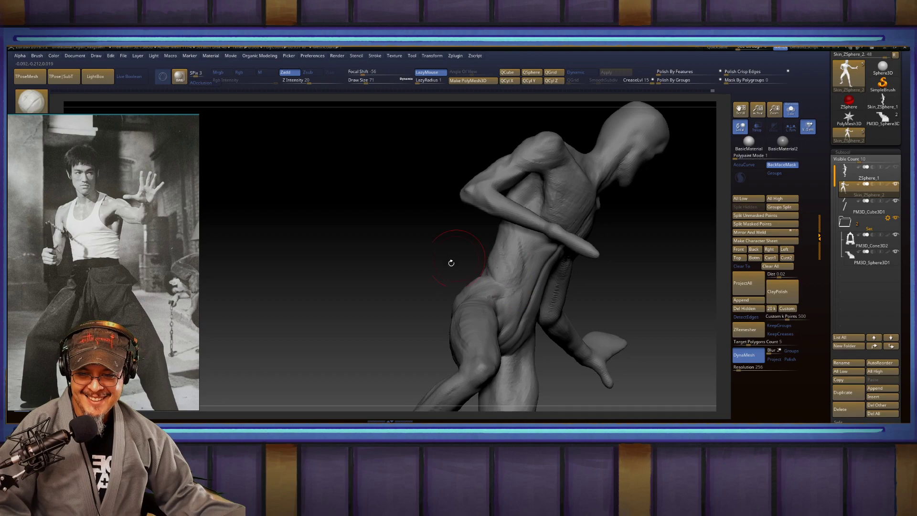
pyautogui.moveTo(456, 258); pyautogui.dragTo(494, 264, button='right')
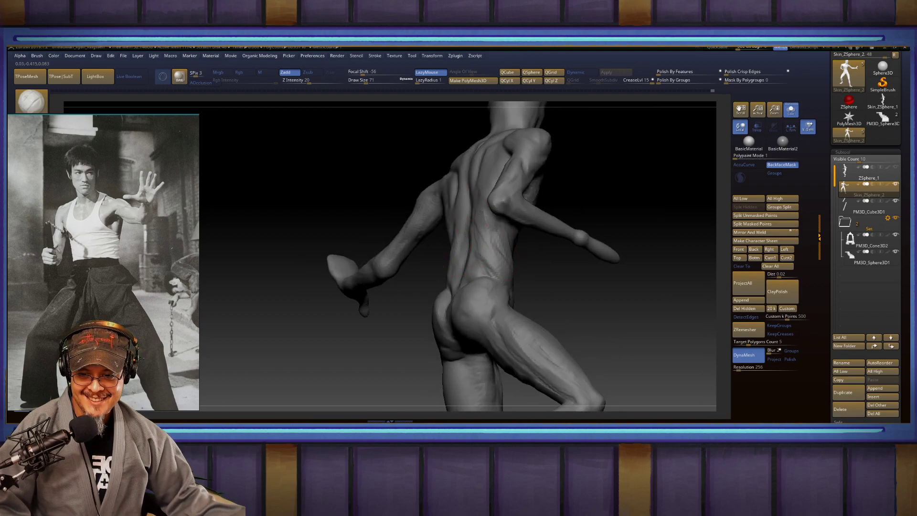
pyautogui.moveTo(544, 289)
pyautogui.mouseDown(button='right')
pyautogui.moveTo(628, 266)
pyautogui.moveTo(546, 290)
pyautogui.mouseUp(button='right')
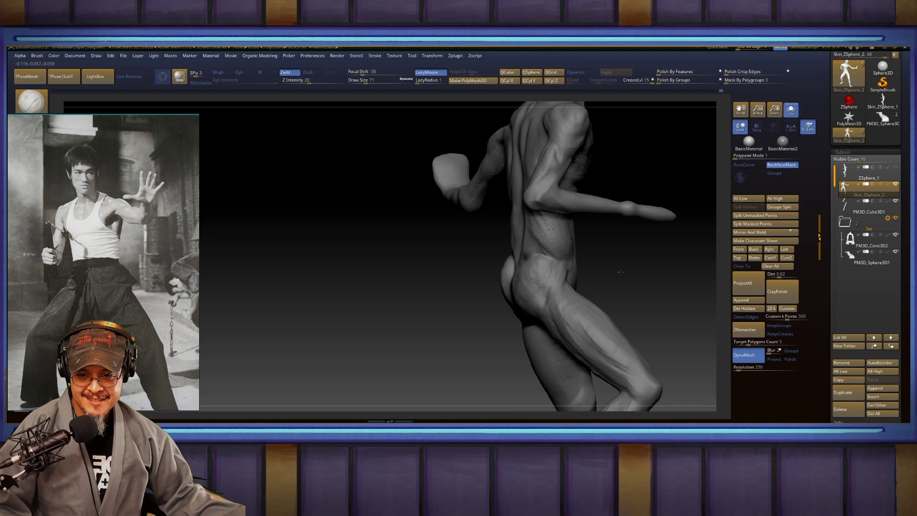
pyautogui.moveTo(616, 271); pyautogui.dragTo(539, 283, button='right')
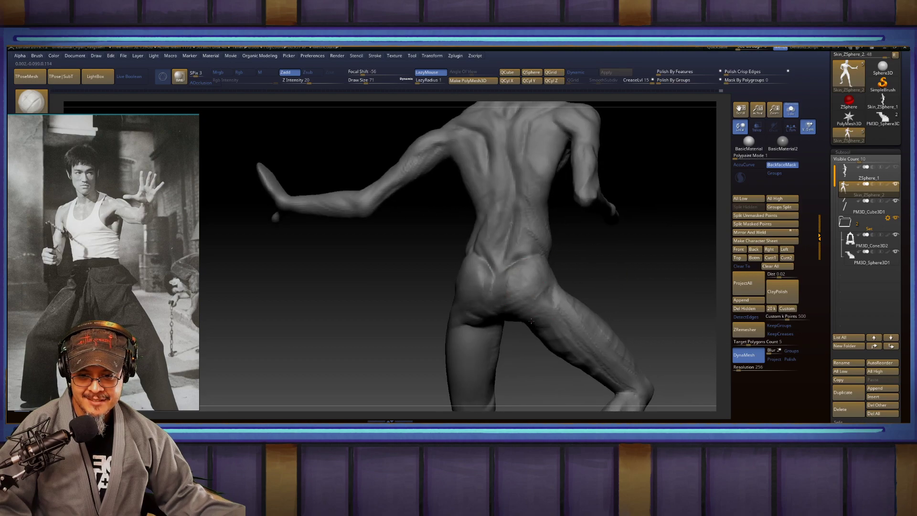
pyautogui.moveTo(517, 318); pyautogui.dragTo(540, 273, button='right')
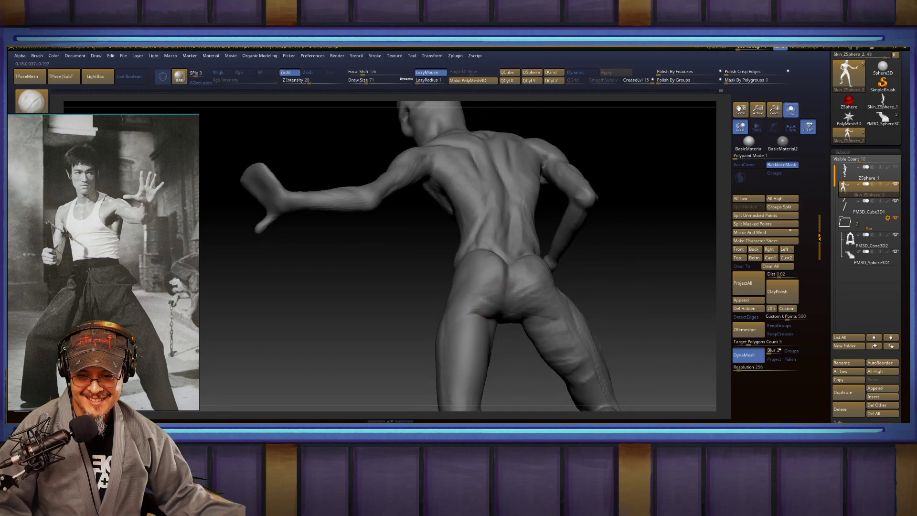
pyautogui.moveTo(501, 294); pyautogui.dragTo(486, 296)
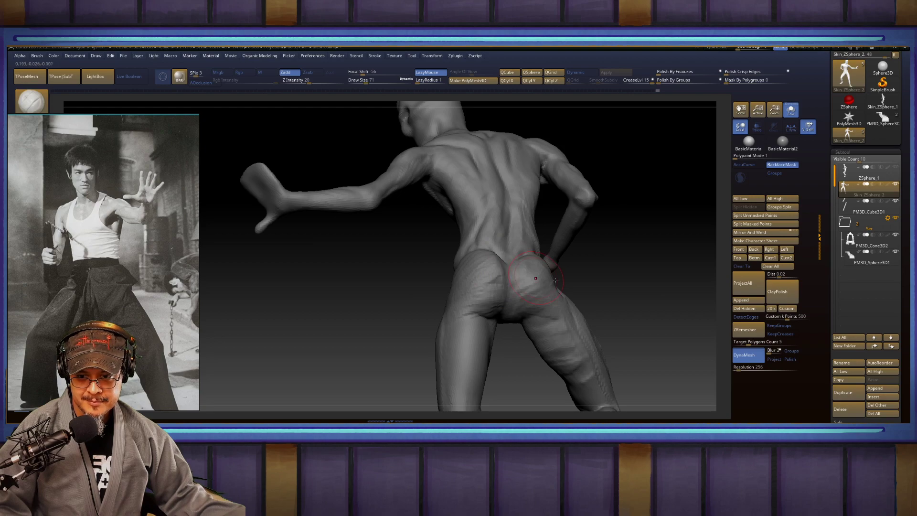
# Step: Examine the lower legs and feet, turn Solo off and check the whole figure against the steps and columns
pyautogui.moveTo(664, 267); pyautogui.dragTo(640, 267)
pyautogui.keyDown('alt'); pyautogui.moveTo(664, 215); pyautogui.dragTo(610, 268); pyautogui.keyUp('alt')
pyautogui.moveTo(498, 327)
pyautogui.keyDown('alt'); pyautogui.mouseDown()
pyautogui.moveTo(616, 232)
pyautogui.moveTo(659, 299)
pyautogui.moveTo(579, 252)
pyautogui.moveTo(597, 293)
pyautogui.moveTo(624, 310)
pyautogui.moveTo(611, 289)
pyautogui.moveTo(612, 299)
pyautogui.moveTo(481, 249)
pyautogui.moveTo(492, 250)
pyautogui.moveTo(487, 273)
pyautogui.mouseUp(); pyautogui.keyUp('alt')
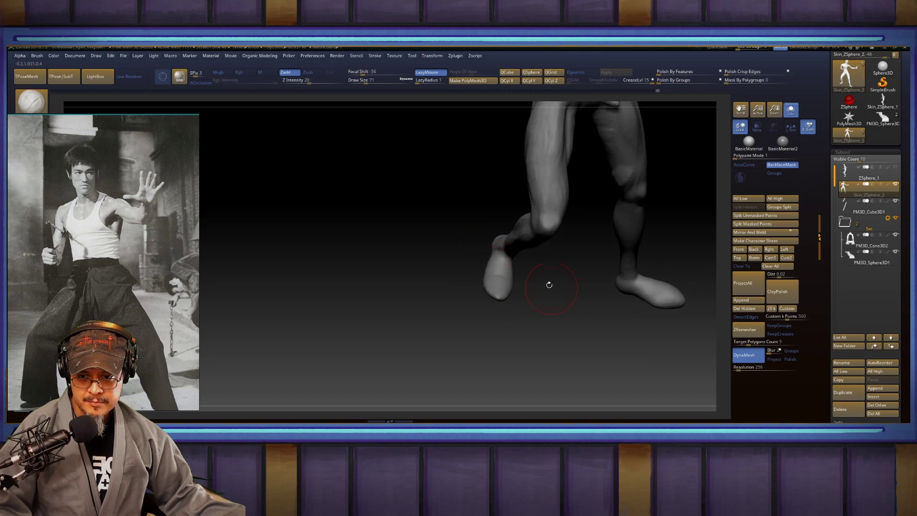
pyautogui.moveTo(552, 288); pyautogui.dragTo(502, 271)
pyautogui.keyDown('alt'); pyautogui.moveTo(647, 289); pyautogui.dragTo(556, 284); pyautogui.keyUp('alt')
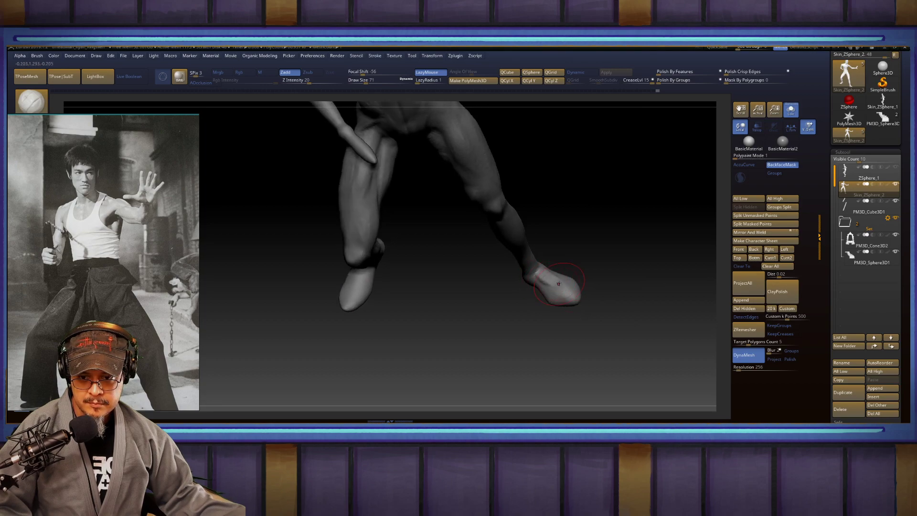
pyautogui.moveTo(602, 287)
pyautogui.mouseDown()
pyautogui.moveTo(643, 250)
pyautogui.moveTo(616, 250)
pyautogui.moveTo(624, 270)
pyautogui.moveTo(649, 270)
pyautogui.moveTo(623, 267)
pyautogui.mouseUp()
pyautogui.moveTo(561, 333); pyautogui.dragTo(608, 264)
pyautogui.click(791, 110)
pyautogui.press('f')
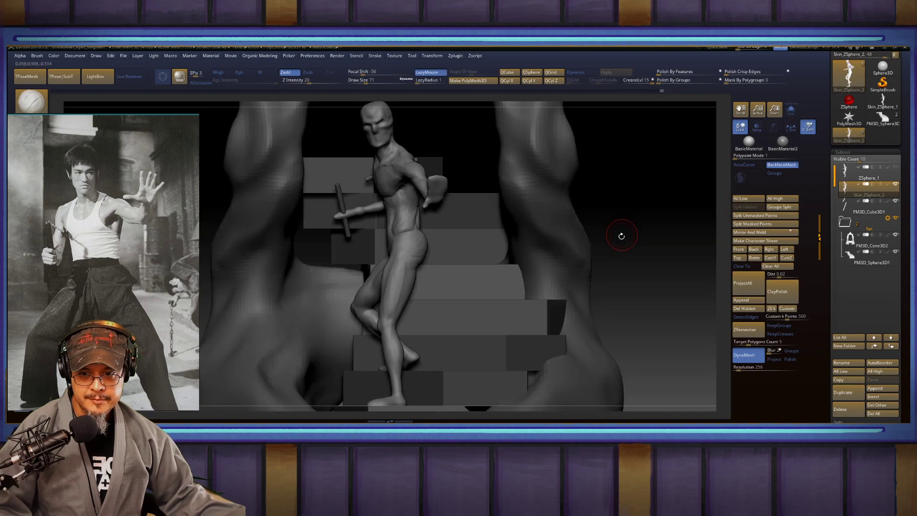
pyautogui.press('f')
# Step: Thicken the standing leg's calf and ankle with the Inflat brush and smooth the ankle
pyautogui.moveTo(617, 301)
pyautogui.keyDown('alt'); pyautogui.mouseDown()
pyautogui.moveTo(674, 191)
pyautogui.moveTo(644, 260)
pyautogui.moveTo(454, 348)
pyautogui.mouseUp(); pyautogui.keyUp('alt')
pyautogui.press('b')
pyautogui.press('i')
pyautogui.press('n')
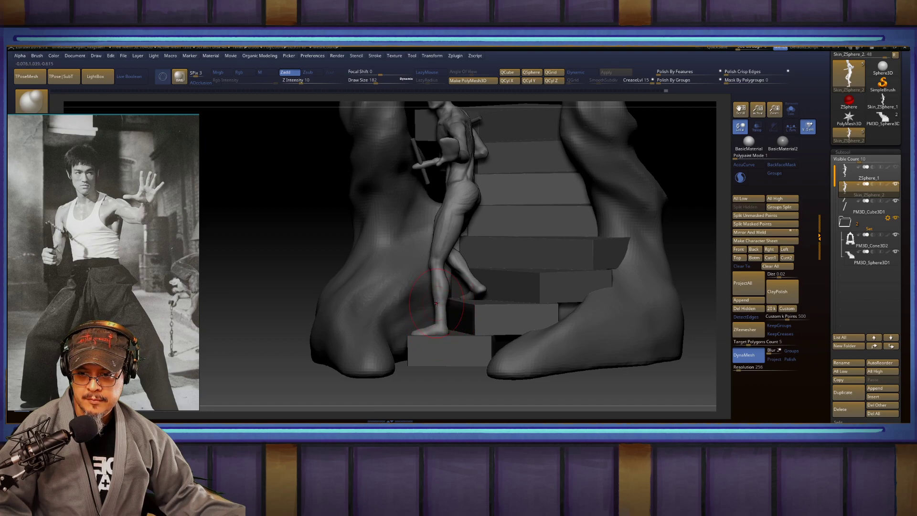
pyautogui.press('shift')
pyautogui.keyDown('shift'); pyautogui.moveTo(441, 322); pyautogui.dragTo(442, 328); pyautogui.keyUp('shift')
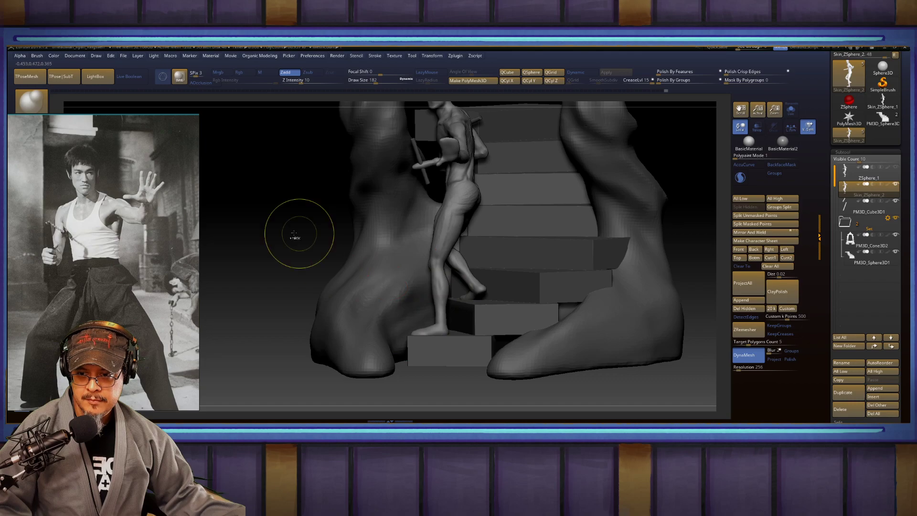
# Step: Carve the muscle lines from the outstretched arm's armpit down the side of the ribcage with the DamStandard brush
pyautogui.moveTo(289, 241)
pyautogui.mouseDown()
pyautogui.moveTo(633, 203)
pyautogui.moveTo(653, 256)
pyautogui.moveTo(669, 241)
pyautogui.moveTo(667, 296)
pyautogui.mouseUp()
pyautogui.keyDown('alt'); pyautogui.moveTo(587, 122); pyautogui.dragTo(589, 232); pyautogui.keyUp('alt')
pyautogui.moveTo(503, 230)
pyautogui.keyDown('ctrl'); pyautogui.mouseDown(button='right')
pyautogui.moveTo(507, 206)
pyautogui.moveTo(502, 238)
pyautogui.moveTo(510, 206)
pyautogui.moveTo(500, 211)
pyautogui.mouseUp(button='right'); pyautogui.keyUp('ctrl')
pyautogui.press('b')
pyautogui.press('c')
pyautogui.press('b')
pyautogui.press('b')
pyautogui.press('d')
pyautogui.press('s')
pyautogui.press('s')
pyautogui.moveTo(500, 211)
pyautogui.mouseDown()
pyautogui.moveTo(490, 209)
pyautogui.moveTo(470, 248)
pyautogui.mouseUp()
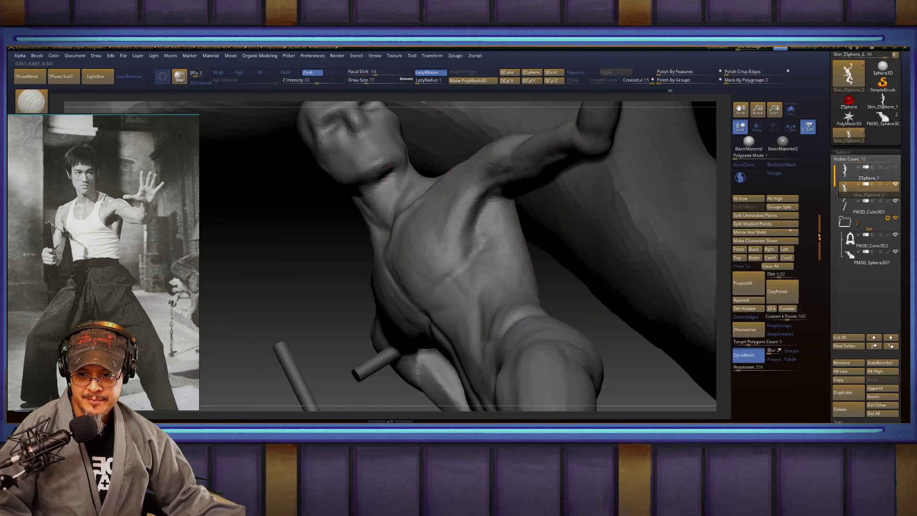
pyautogui.moveTo(486, 201)
pyautogui.mouseDown(button='right')
pyautogui.moveTo(497, 224)
pyautogui.moveTo(506, 210)
pyautogui.moveTo(478, 201)
pyautogui.moveTo(500, 209)
pyautogui.mouseUp(button='right')
pyautogui.moveTo(489, 199); pyautogui.dragTo(495, 257)
pyautogui.moveTo(500, 220); pyautogui.dragTo(515, 286)
# Step: Cut the muscle creases along the side of the back and waist with the DamStandard brush, smoothing the harsh marks
pyautogui.moveTo(540, 282)
pyautogui.mouseDown(button='right')
pyautogui.moveTo(504, 254)
pyautogui.moveTo(489, 214)
pyautogui.mouseUp(button='right')
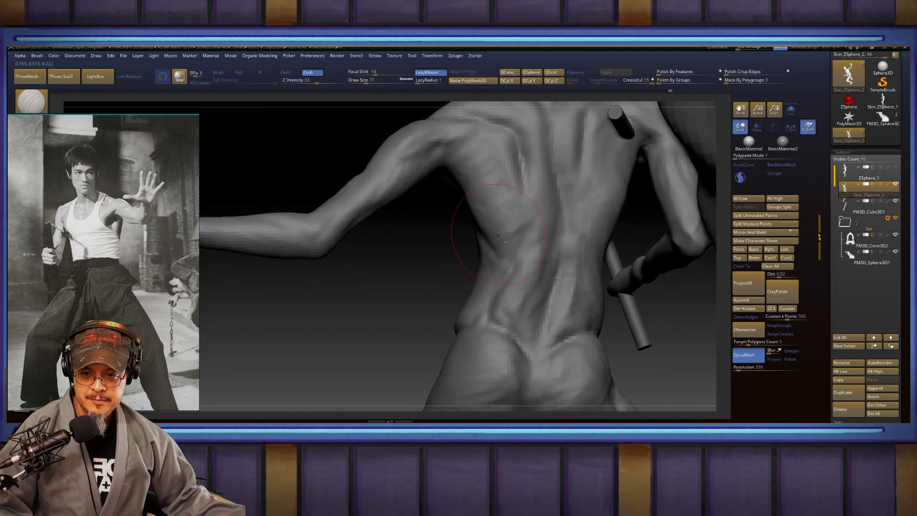
pyautogui.moveTo(500, 253)
pyautogui.mouseDown()
pyautogui.moveTo(508, 288)
pyautogui.moveTo(500, 241)
pyautogui.mouseUp()
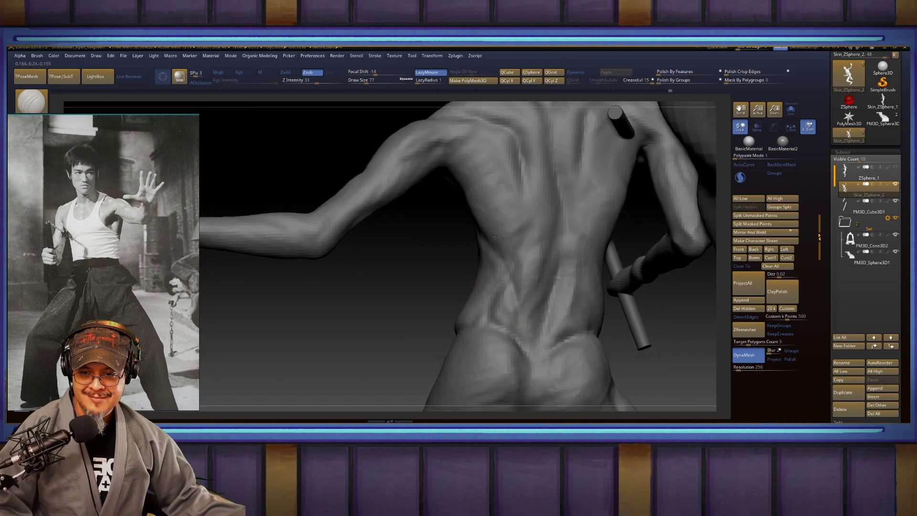
pyautogui.press('shift')
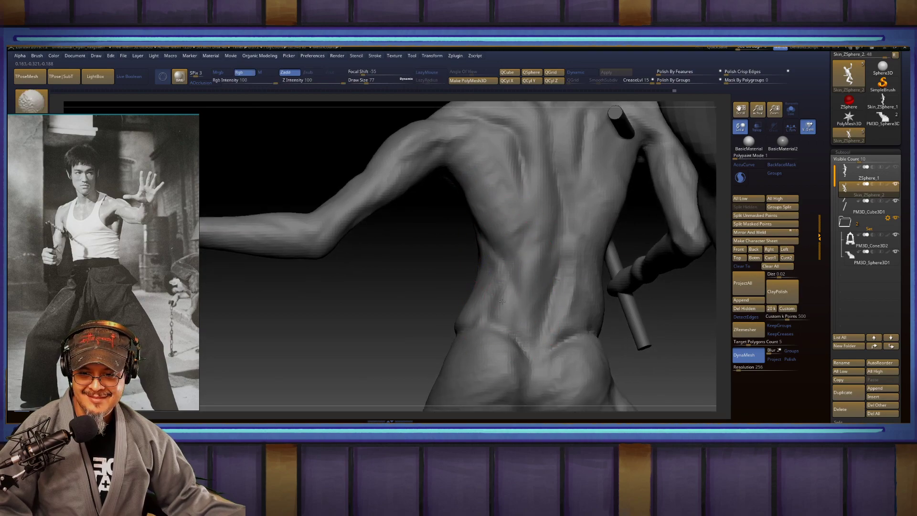
pyautogui.moveTo(527, 296); pyautogui.dragTo(489, 303, button='right')
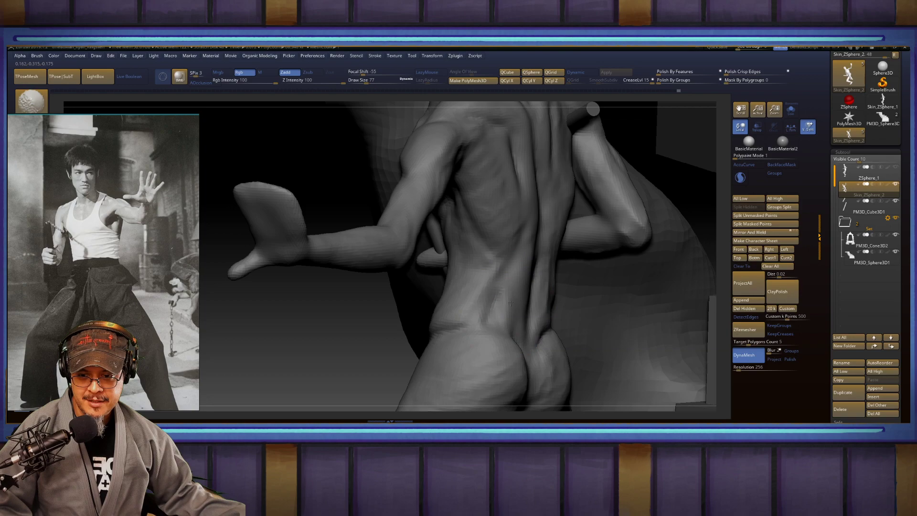
pyautogui.moveTo(498, 322); pyautogui.dragTo(509, 253, button='right')
pyautogui.moveTo(497, 240); pyautogui.dragTo(505, 306)
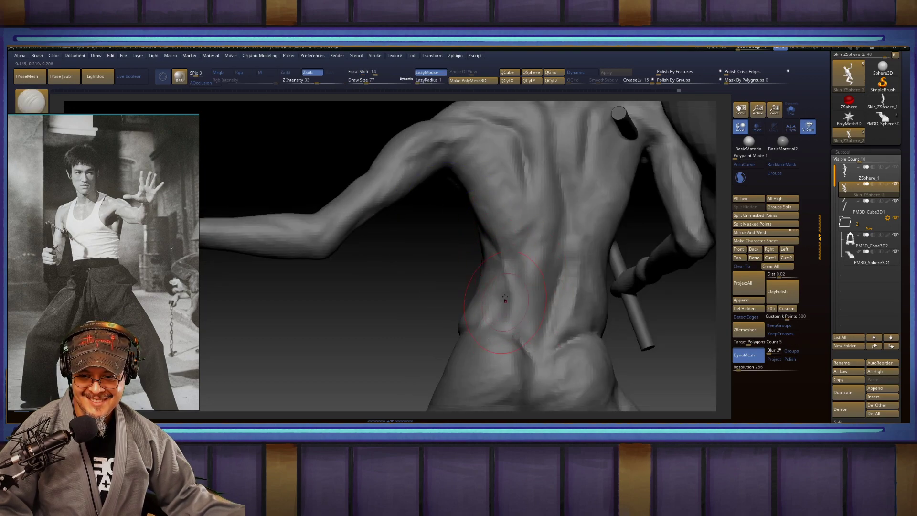
# Step: Isolate the figure with Solo and refine the back muscles with the Standard brush at Z Intensity 25
pyautogui.moveTo(420, 239); pyautogui.dragTo(356, 231, button='right')
pyautogui.moveTo(470, 239)
pyautogui.mouseDown(button='right')
pyautogui.moveTo(429, 234)
pyautogui.moveTo(485, 204)
pyautogui.moveTo(492, 158)
pyautogui.mouseUp(button='right')
pyautogui.click(790, 110)
pyautogui.moveTo(601, 191)
pyautogui.mouseDown(button='right')
pyautogui.moveTo(558, 185)
pyautogui.moveTo(548, 220)
pyautogui.mouseUp(button='right')
pyautogui.press('b')
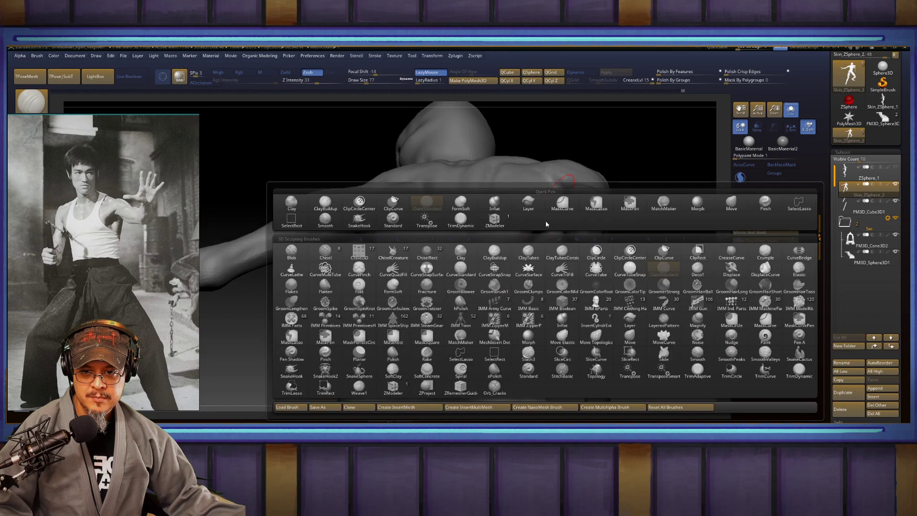
pyautogui.press('s')
pyautogui.press('t')
pyautogui.moveTo(532, 230)
pyautogui.mouseDown()
pyautogui.moveTo(547, 219)
pyautogui.moveTo(539, 223)
pyautogui.mouseUp()
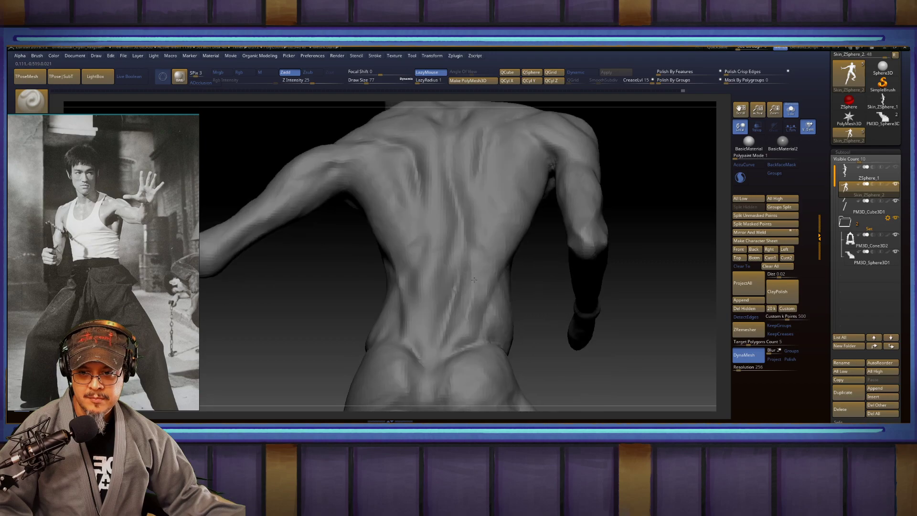
pyautogui.moveTo(539, 186); pyautogui.dragTo(564, 201, button='right')
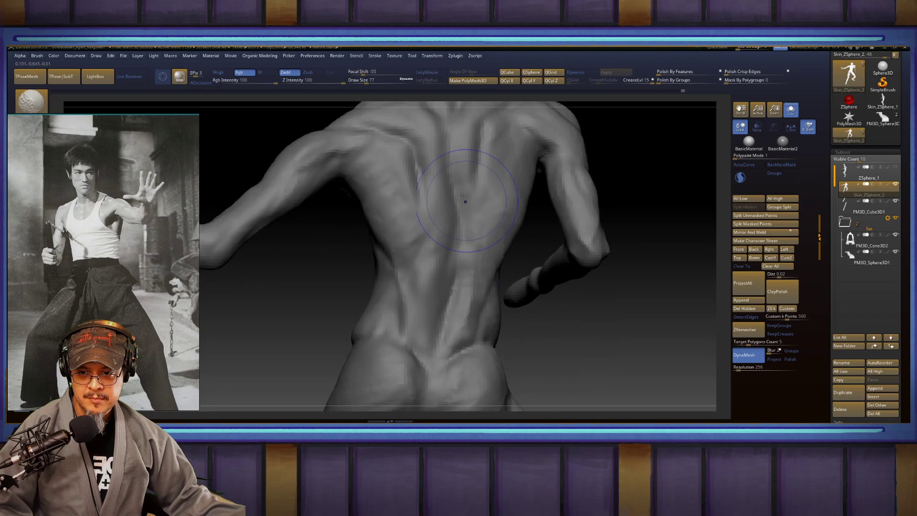
# Step: Deepen the spine groove from between the shoulder blades to the lower back with the DamStandard brush and smooth it
pyautogui.press('b')
pyautogui.press('d')
pyautogui.press('s')
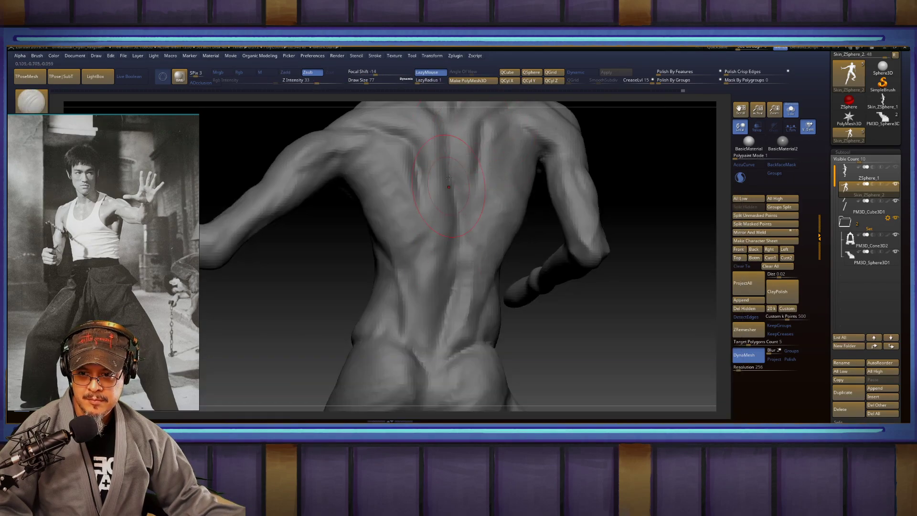
pyautogui.moveTo(438, 295); pyautogui.dragTo(439, 320)
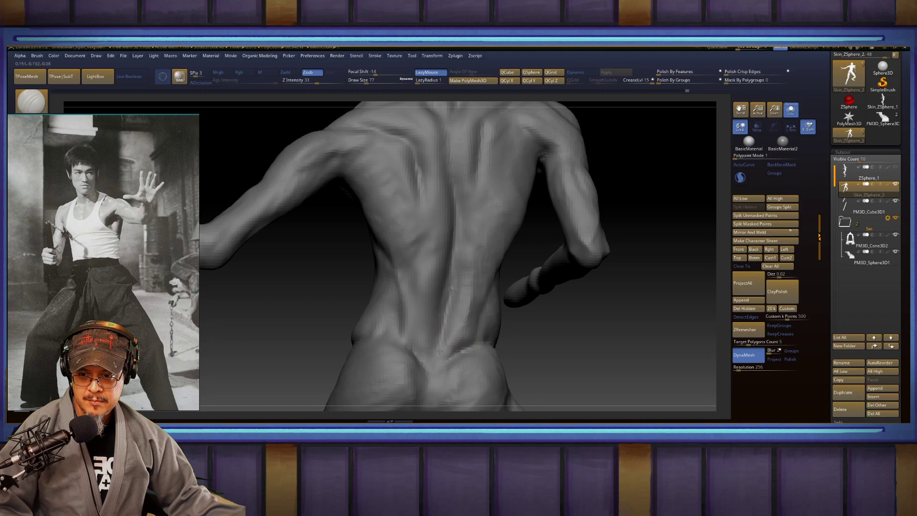
pyautogui.press('shift')
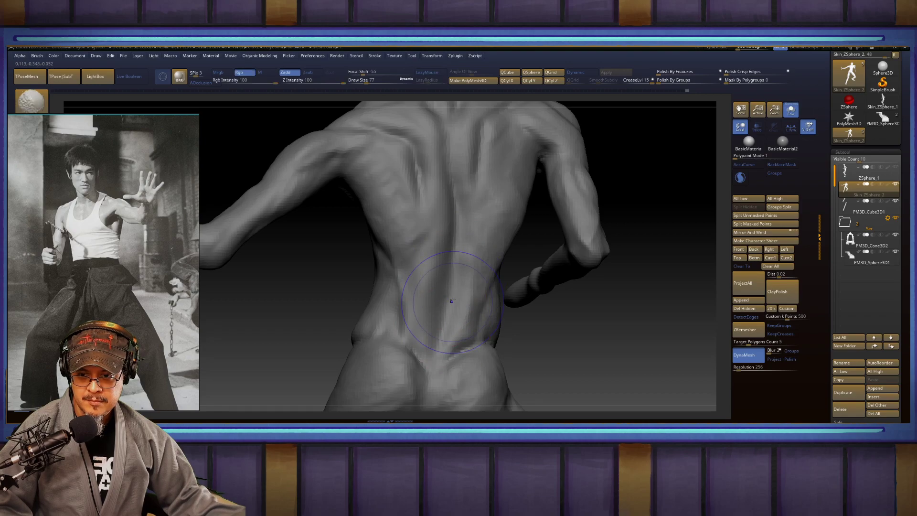
# Step: Build up the lower back muscle beside the spine on the bent arm's side with the ClayBuildup brush
pyautogui.press('b')
pyautogui.press('c')
pyautogui.press('b')
pyautogui.moveTo(450, 287); pyautogui.dragTo(446, 324)
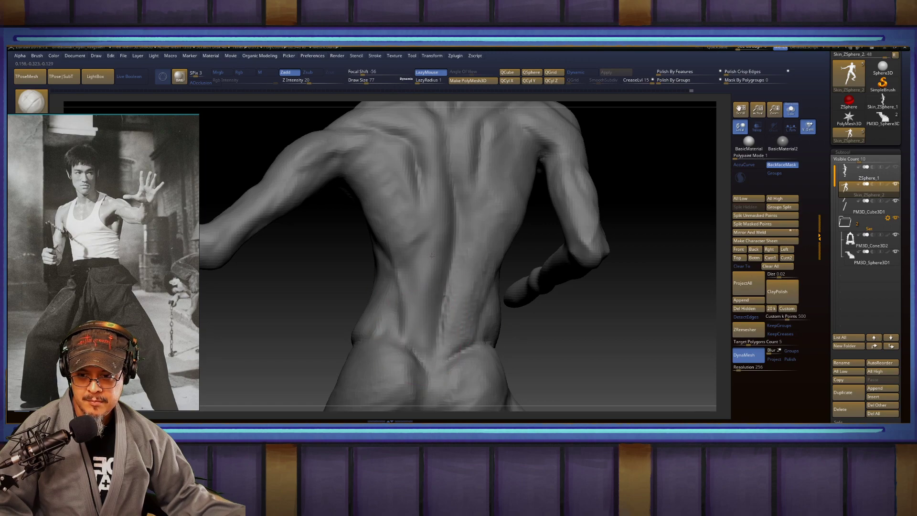
pyautogui.moveTo(626, 260); pyautogui.dragTo(538, 266)
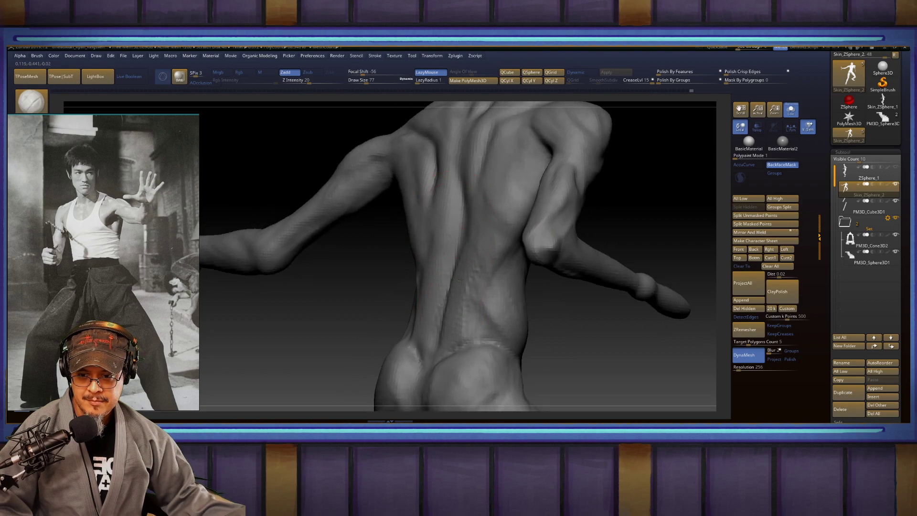
# Step: Build up the biceps of the bent arm with the ClayBuildup brush at a draw size of 68
pyautogui.moveTo(664, 188); pyautogui.dragTo(472, 285, button='right')
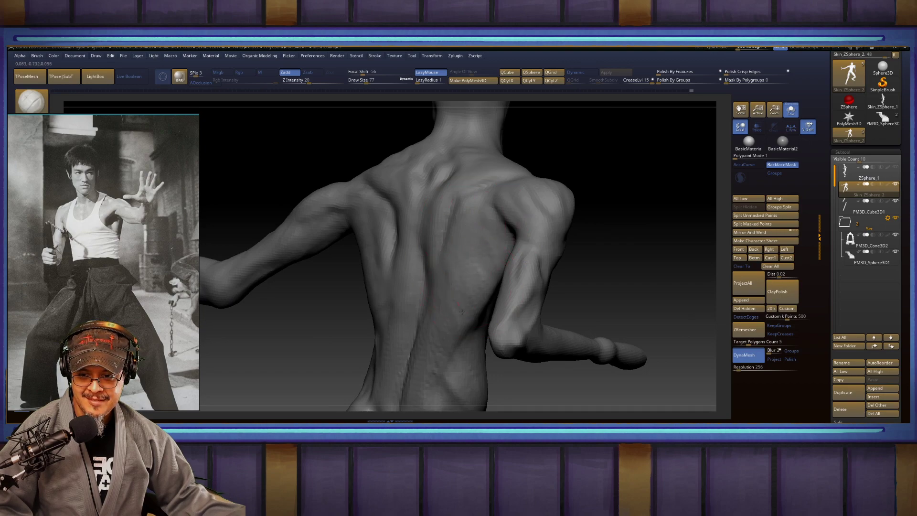
pyautogui.moveTo(475, 276)
pyautogui.mouseDown(button='right')
pyautogui.moveTo(621, 234)
pyautogui.moveTo(698, 169)
pyautogui.mouseUp(button='right')
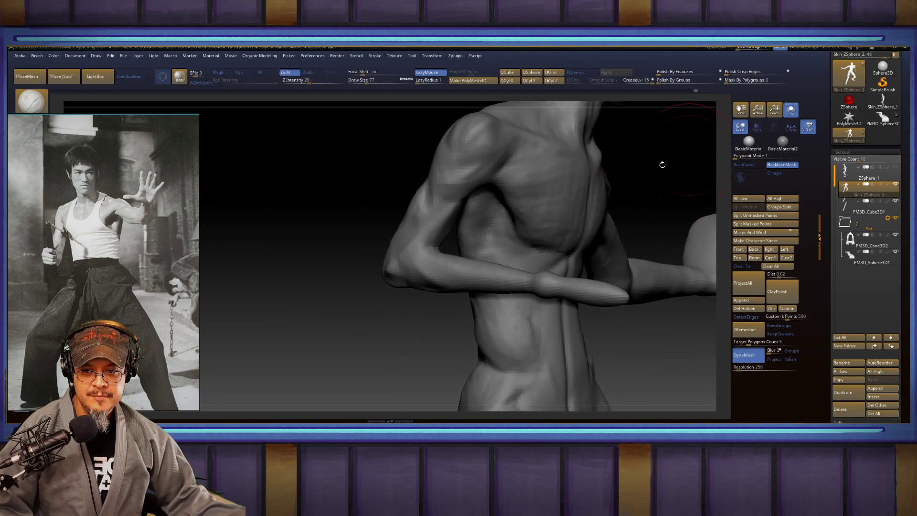
pyautogui.keyDown('shift'); pyautogui.moveTo(690, 177); pyautogui.dragTo(621, 232); pyautogui.keyUp('shift')
pyautogui.moveTo(338, 256)
pyautogui.mouseDown()
pyautogui.moveTo(334, 209)
pyautogui.moveTo(378, 212)
pyautogui.mouseUp()
pyautogui.press('s')
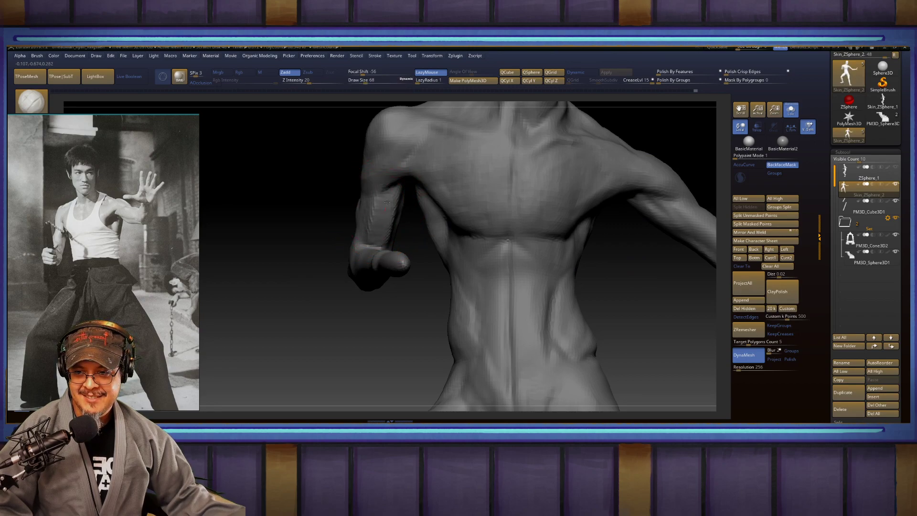
# Step: Build up the deltoid and the back of the bent upper arm with the ClayBuildup brush, smoothing the rough strokes
pyautogui.moveTo(380, 201)
pyautogui.mouseDown(button='right')
pyautogui.moveTo(539, 238)
pyautogui.moveTo(378, 252)
pyautogui.mouseUp(button='right')
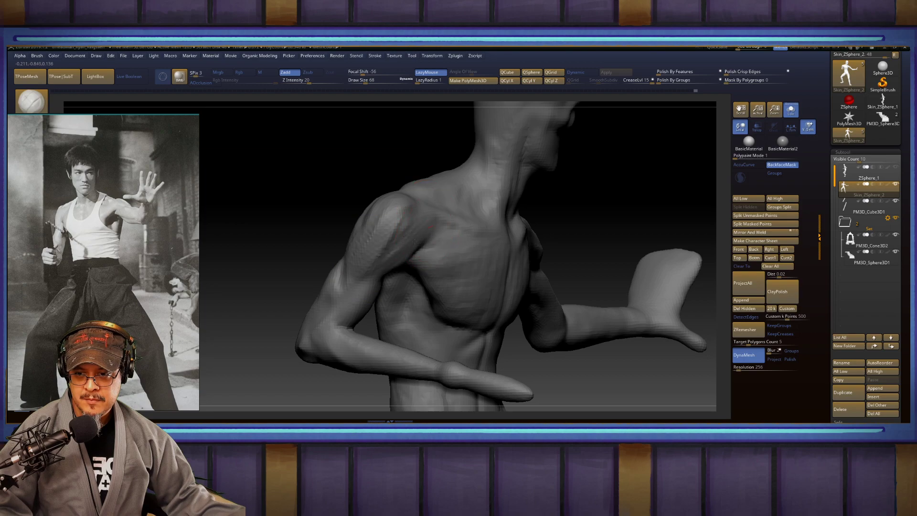
pyautogui.moveTo(341, 260); pyautogui.dragTo(483, 266, button='right')
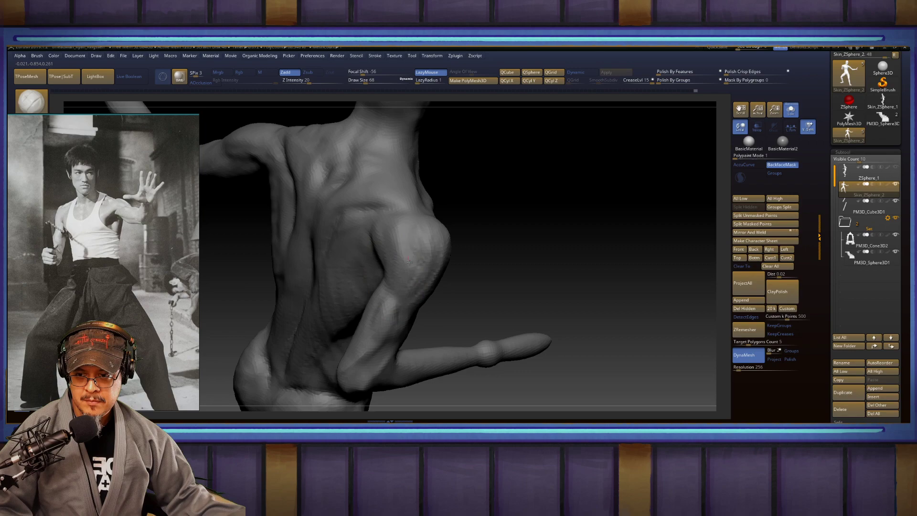
pyautogui.moveTo(415, 286); pyautogui.dragTo(402, 276, button='right')
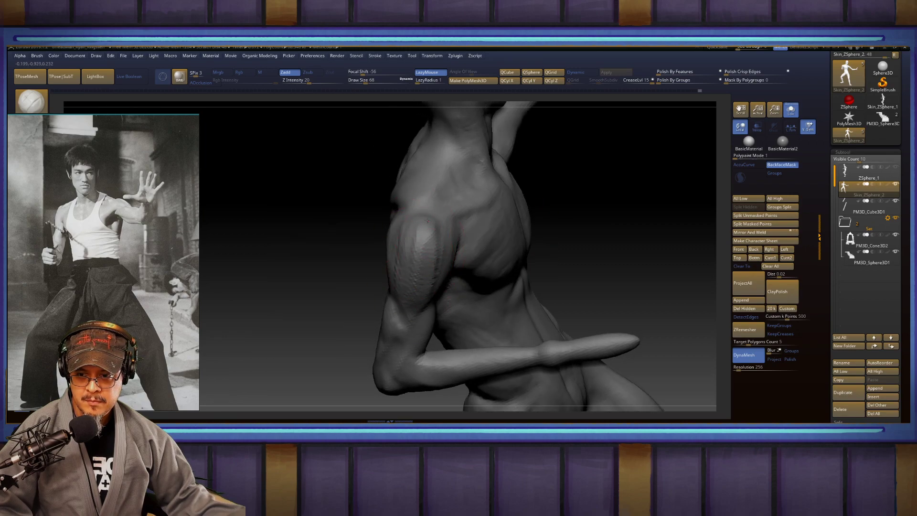
pyautogui.keyDown('shift'); pyautogui.moveTo(421, 223); pyautogui.dragTo(423, 228); pyautogui.keyUp('shift')
pyautogui.moveTo(592, 199); pyautogui.dragTo(642, 201)
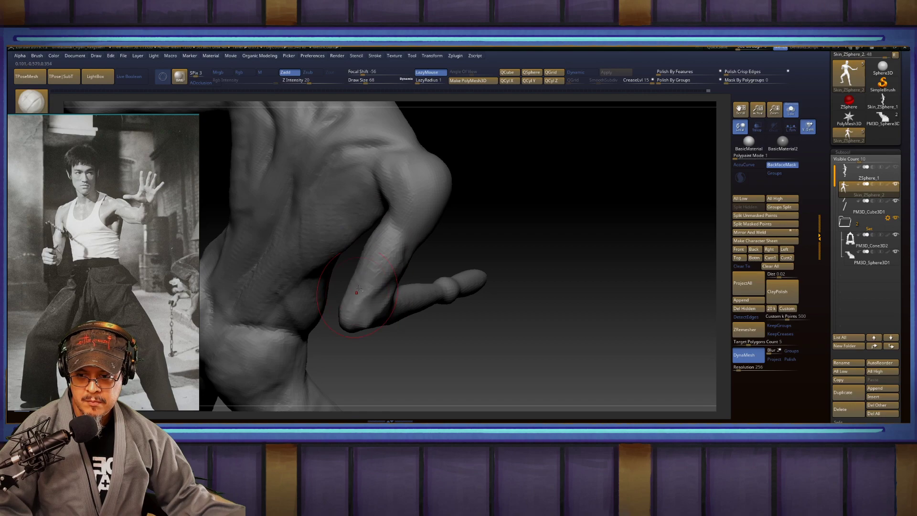
pyautogui.moveTo(519, 228)
pyautogui.mouseDown()
pyautogui.moveTo(501, 199)
pyautogui.moveTo(477, 188)
pyautogui.mouseUp()
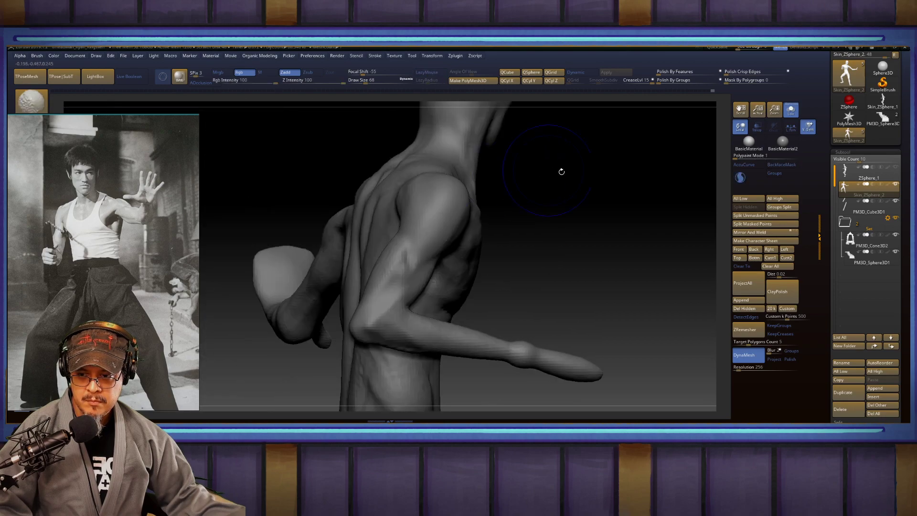
# Step: Frame the whole figure and examine its pose and anatomy from the front and the back
pyautogui.press('f')
pyautogui.moveTo(590, 217); pyautogui.dragTo(573, 222)
pyautogui.moveTo(573, 222); pyautogui.dragTo(581, 198, button='right')
pyautogui.moveTo(592, 247); pyautogui.dragTo(583, 313, button='right')
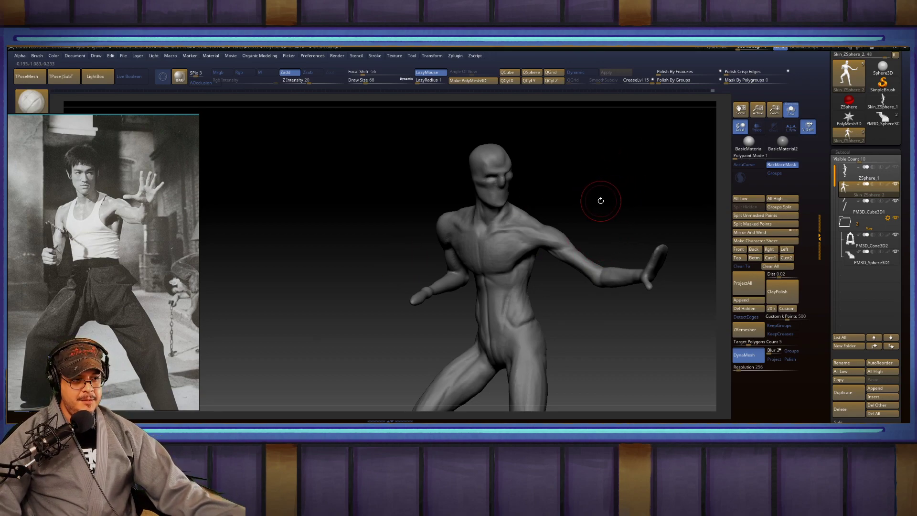
pyautogui.moveTo(625, 219)
pyautogui.mouseDown()
pyautogui.moveTo(592, 235)
pyautogui.moveTo(629, 299)
pyautogui.mouseUp()
pyautogui.moveTo(632, 241)
pyautogui.mouseDown()
pyautogui.moveTo(629, 252)
pyautogui.moveTo(675, 199)
pyautogui.mouseUp()
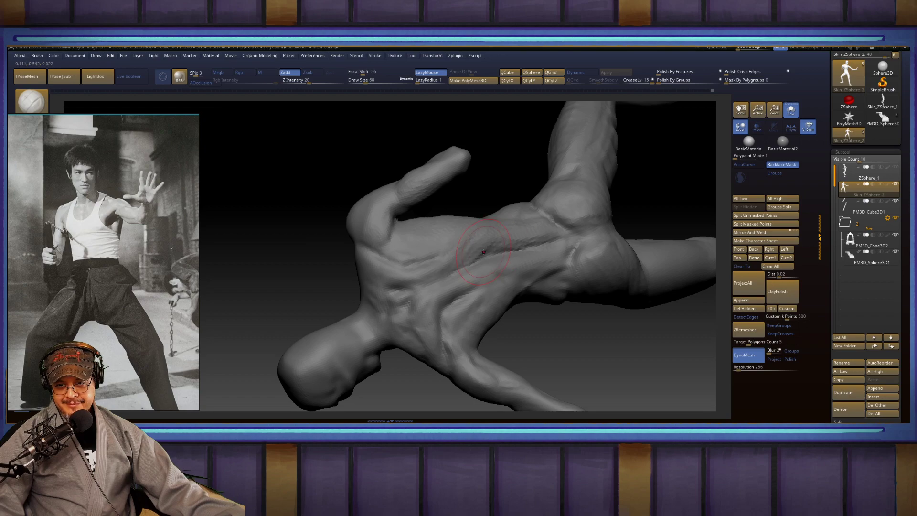
# Step: Adjust the shape of the neck beneath the jaw using the Move brush with a draw size of 54
pyautogui.moveTo(398, 276)
pyautogui.mouseDown()
pyautogui.moveTo(525, 248)
pyautogui.moveTo(682, 190)
pyautogui.moveTo(495, 211)
pyautogui.mouseUp()
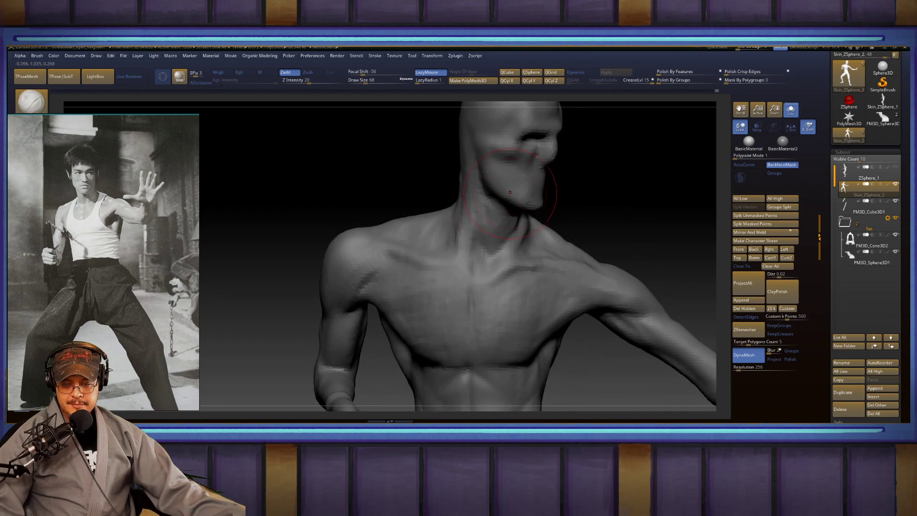
pyautogui.press('b')
pyautogui.press('m')
pyautogui.press('v')
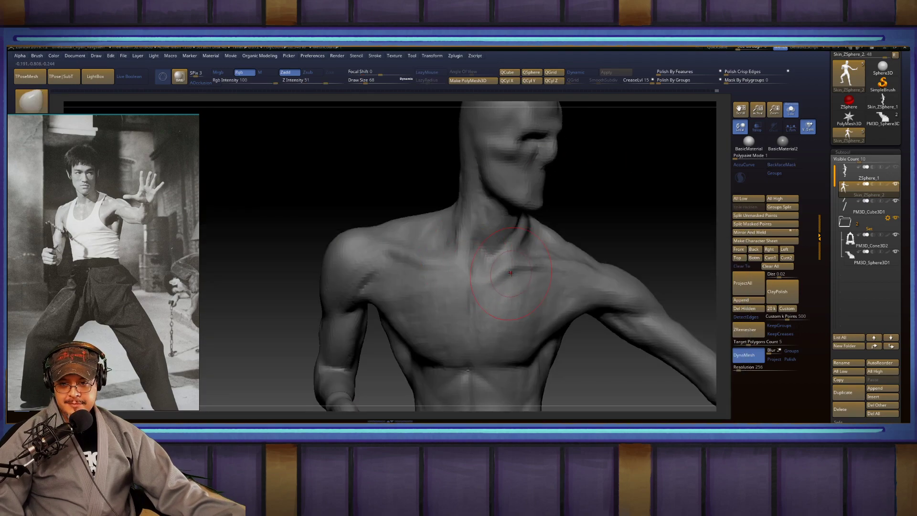
pyautogui.press('s')
pyautogui.moveTo(508, 270); pyautogui.dragTo(500, 267)
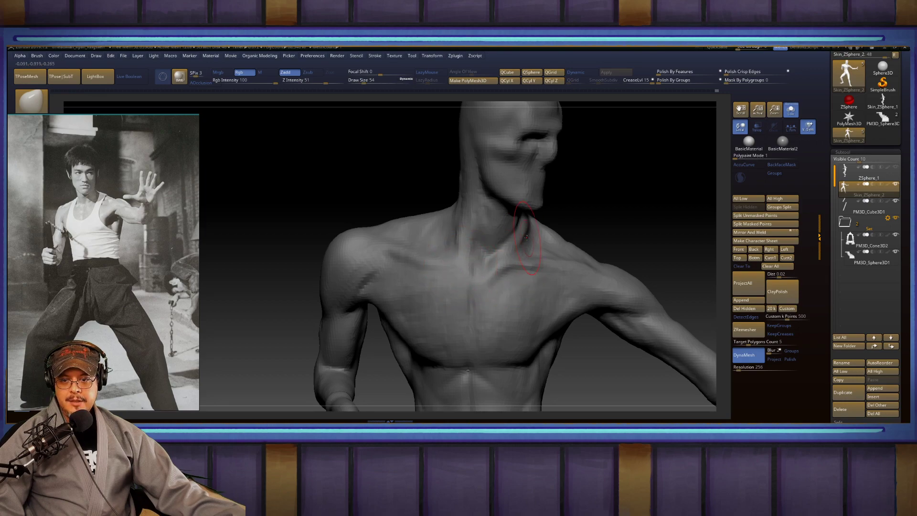
pyautogui.moveTo(606, 212)
pyautogui.mouseDown()
pyautogui.moveTo(600, 176)
pyautogui.moveTo(614, 168)
pyautogui.moveTo(587, 199)
pyautogui.moveTo(530, 204)
pyautogui.moveTo(590, 207)
pyautogui.moveTo(563, 239)
pyautogui.moveTo(537, 251)
pyautogui.mouseUp()
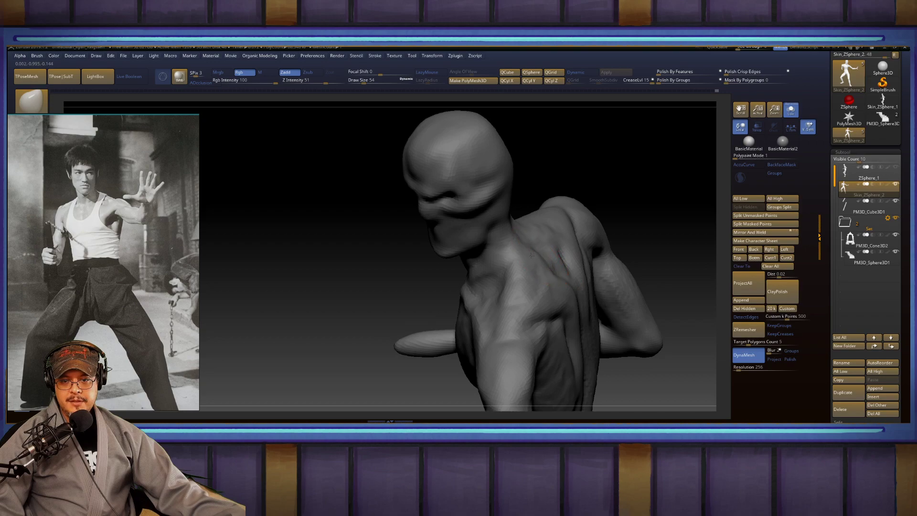
# Step: Reshape the skull and face with the Move brush at a draw size of 87
pyautogui.keyDown('shift'); pyautogui.moveTo(545, 217); pyautogui.dragTo(545, 222); pyautogui.keyUp('shift')
pyautogui.moveTo(631, 197)
pyautogui.mouseDown()
pyautogui.moveTo(656, 190)
pyautogui.moveTo(543, 170)
pyautogui.moveTo(538, 229)
pyautogui.moveTo(492, 226)
pyautogui.moveTo(587, 212)
pyautogui.moveTo(516, 205)
pyautogui.moveTo(308, 244)
pyautogui.moveTo(347, 234)
pyautogui.moveTo(346, 311)
pyautogui.mouseUp()
pyautogui.press('s')
pyautogui.moveTo(461, 207)
pyautogui.mouseDown()
pyautogui.moveTo(447, 197)
pyautogui.moveTo(538, 211)
pyautogui.moveTo(469, 203)
pyautogui.moveTo(602, 183)
pyautogui.mouseUp()
# Step: Switch to the browser, move the reference photo off the search results and open the creature sculptor's image results
pyautogui.hotkey('alt', 'Tab')
pyautogui.hotkey('alt', 'Tab')
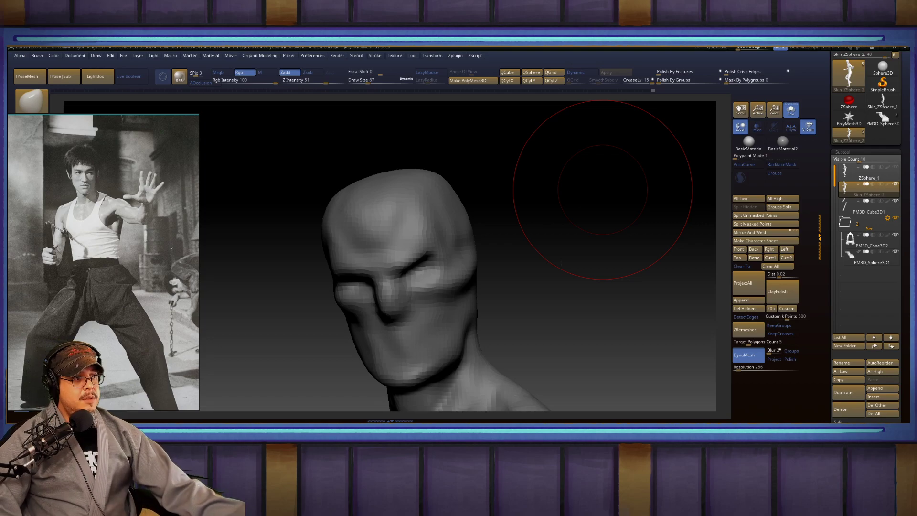
pyautogui.hotkey('alt', 'Tab')
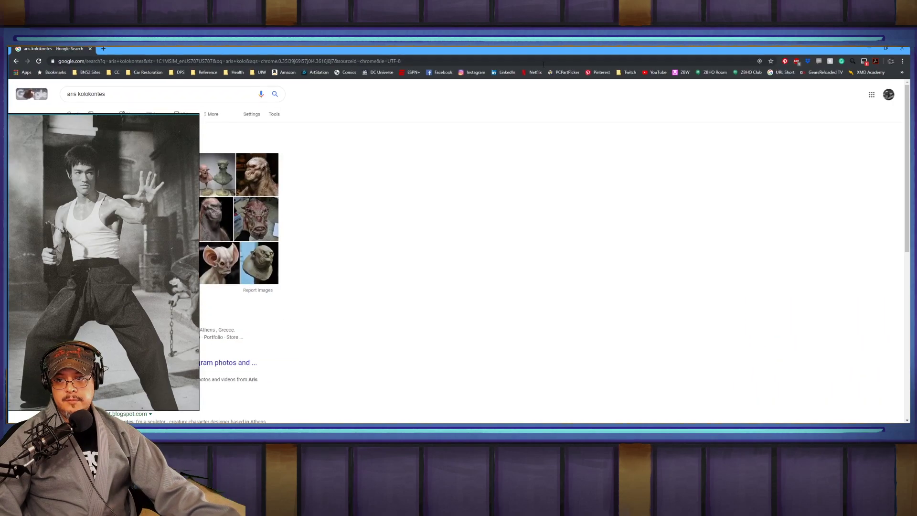
pyautogui.moveTo(179, 244); pyautogui.dragTo(553, 198, button='right')
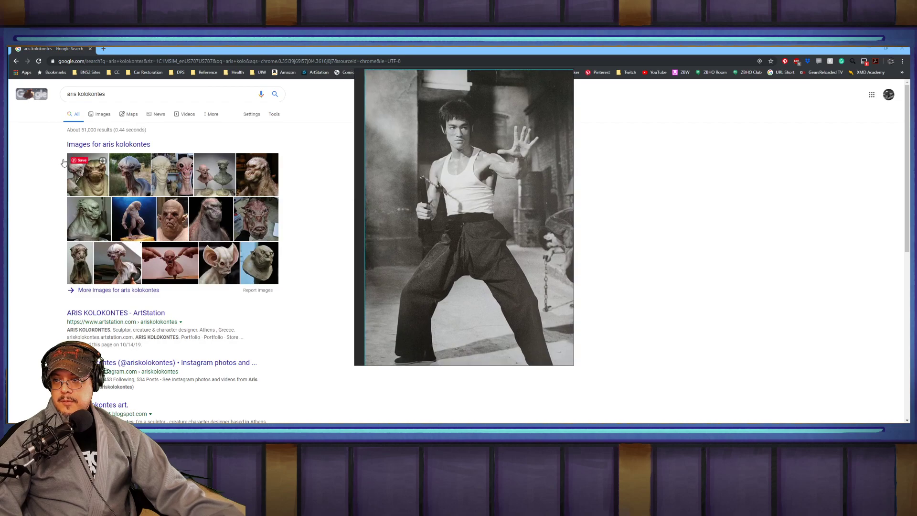
pyautogui.moveTo(137, 144); pyautogui.dragTo(131, 144)
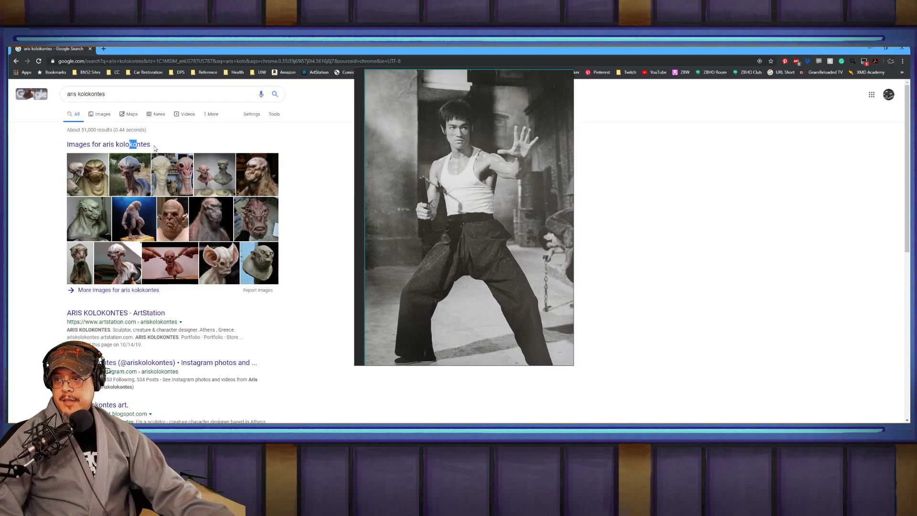
pyautogui.click(136, 145)
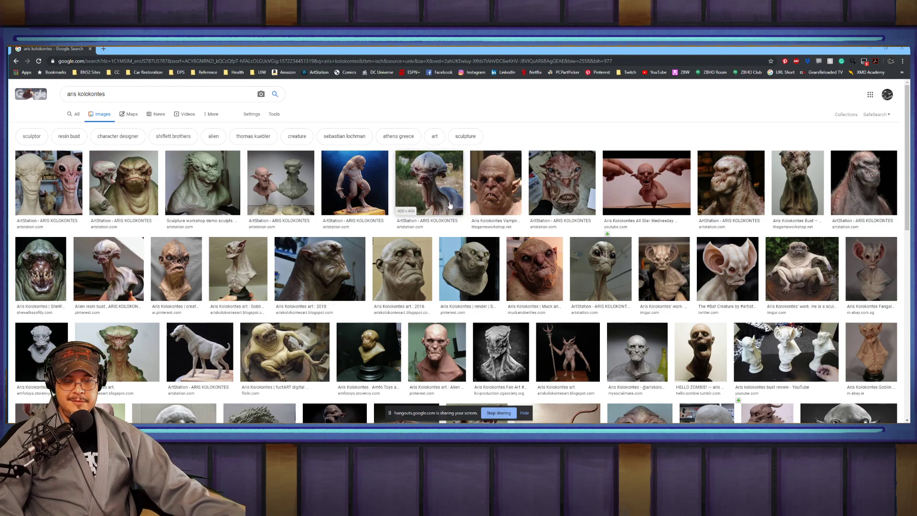
# Step: Browse the creature busts in the image results and preview the horned creature head held in a hand
pyautogui.scroll(-1, 483, 111)
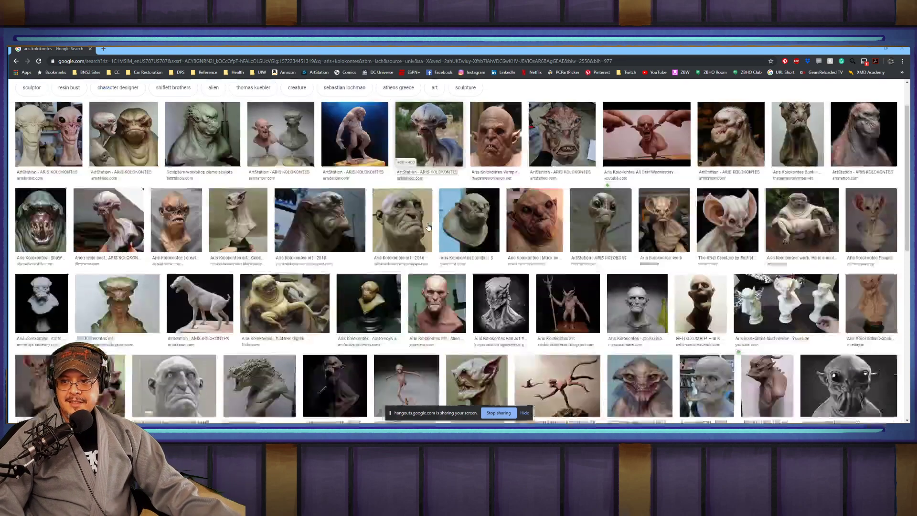
pyautogui.scroll(1, 297, 248)
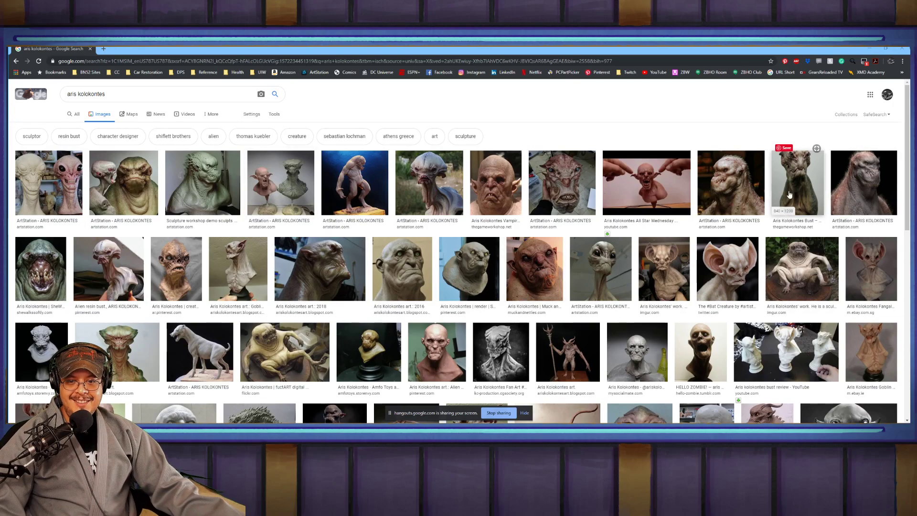
pyautogui.click(562, 187)
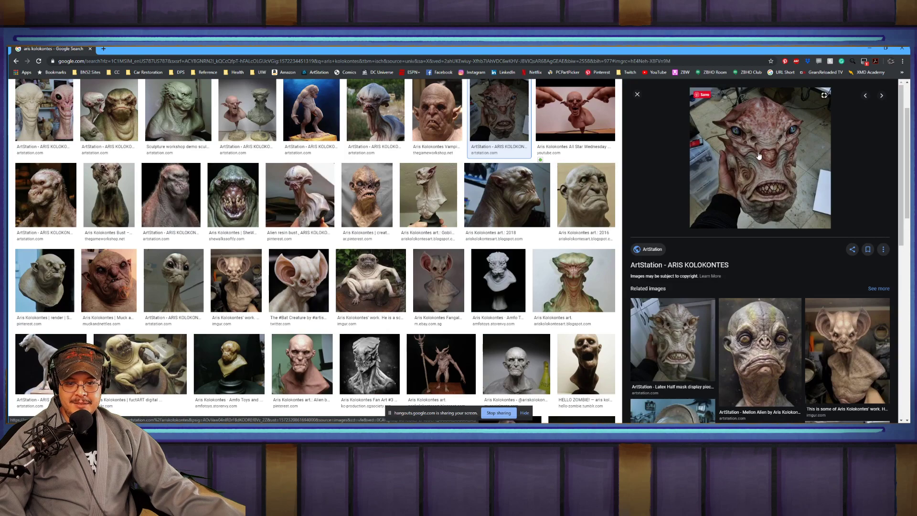
pyautogui.scroll(3, 774, 224)
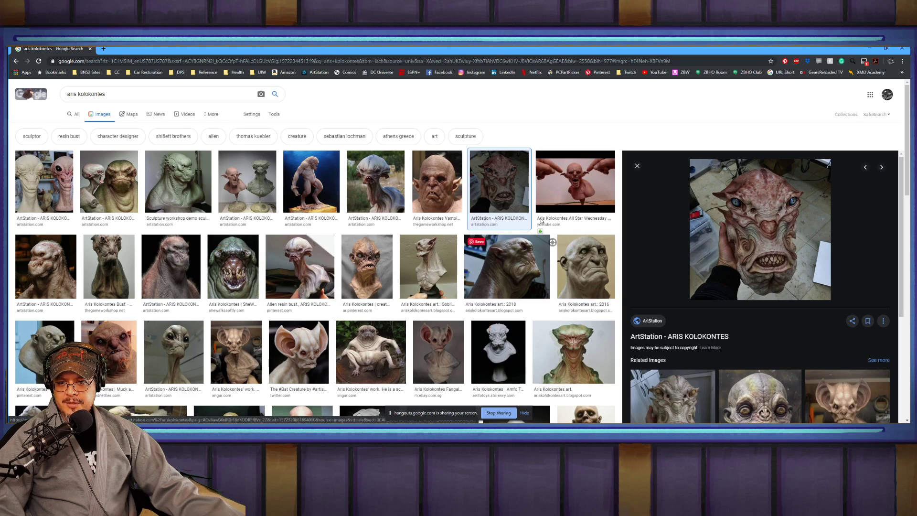
pyautogui.click(509, 176)
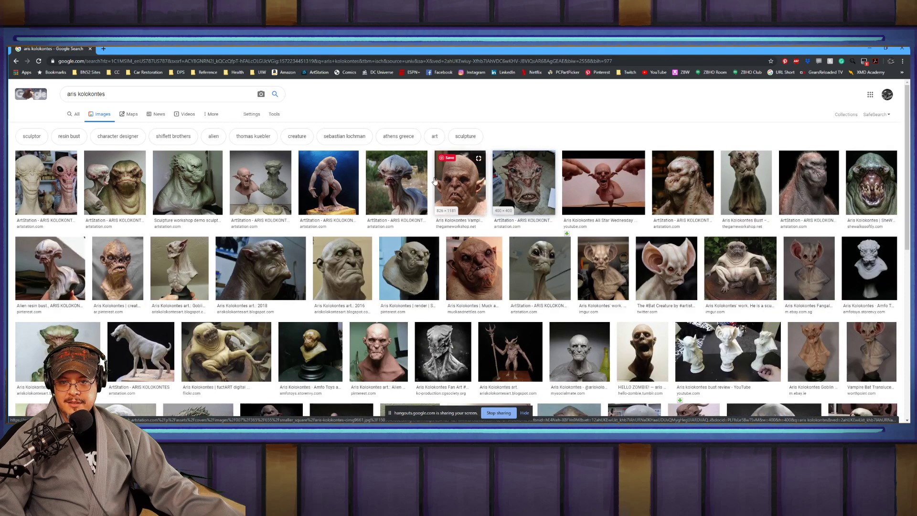
pyautogui.scroll(-3, 141, 276)
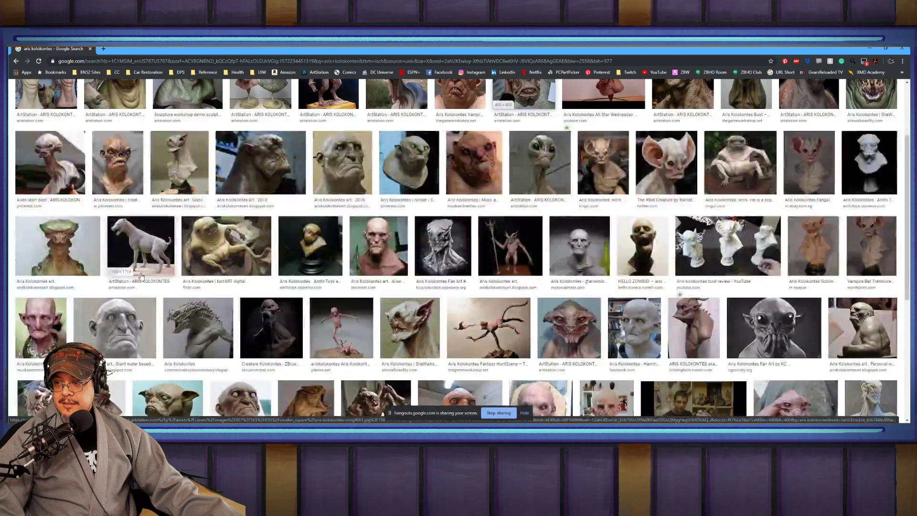
pyautogui.scroll(-1, 142, 276)
pyautogui.scroll(-1, 141, 276)
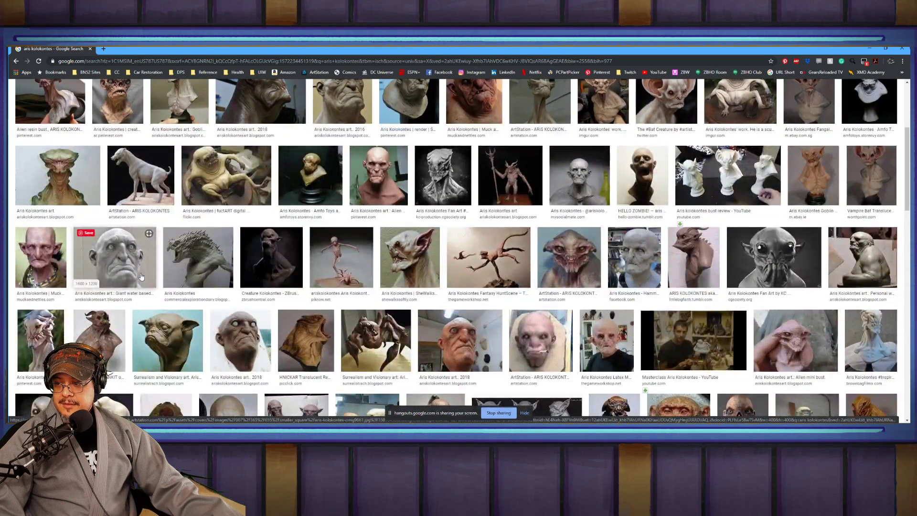
pyautogui.scroll(-1, 142, 276)
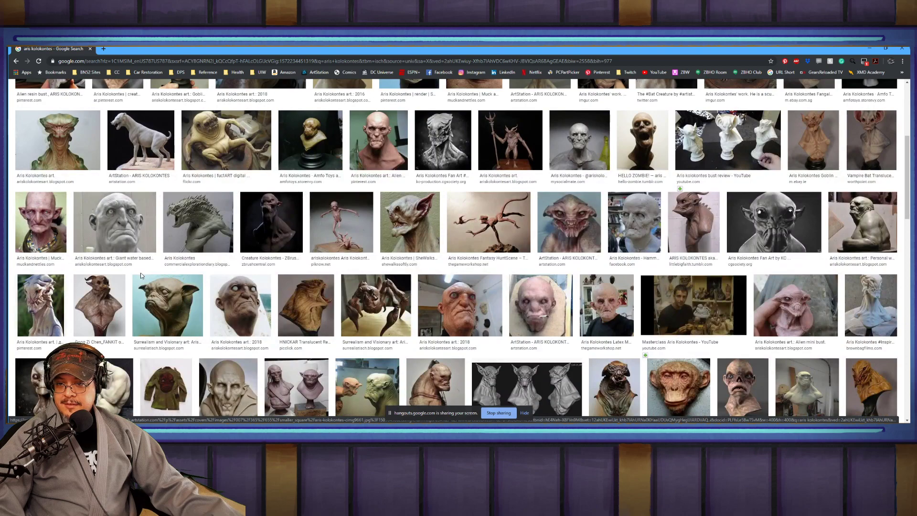
pyautogui.scroll(-1, 177, 273)
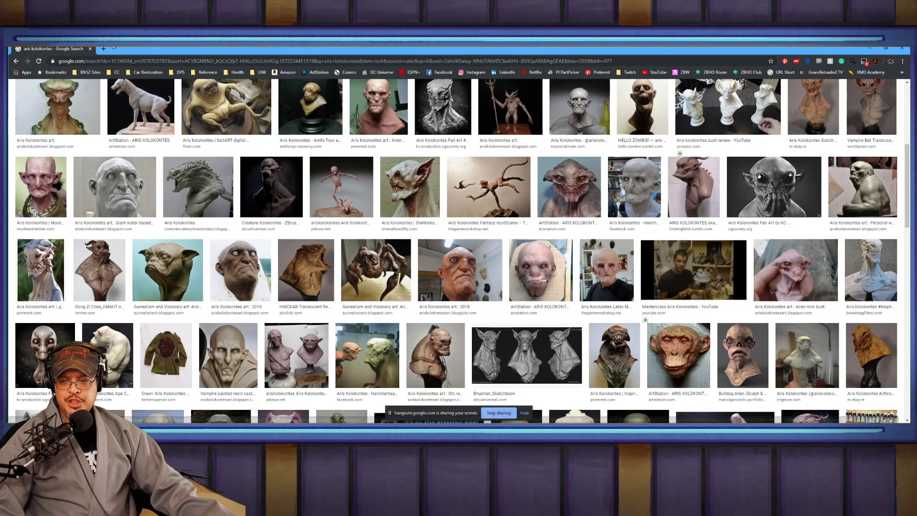
# Step: Close the image search page and stop the Hangouts screen sharing
pyautogui.click(90, 49)
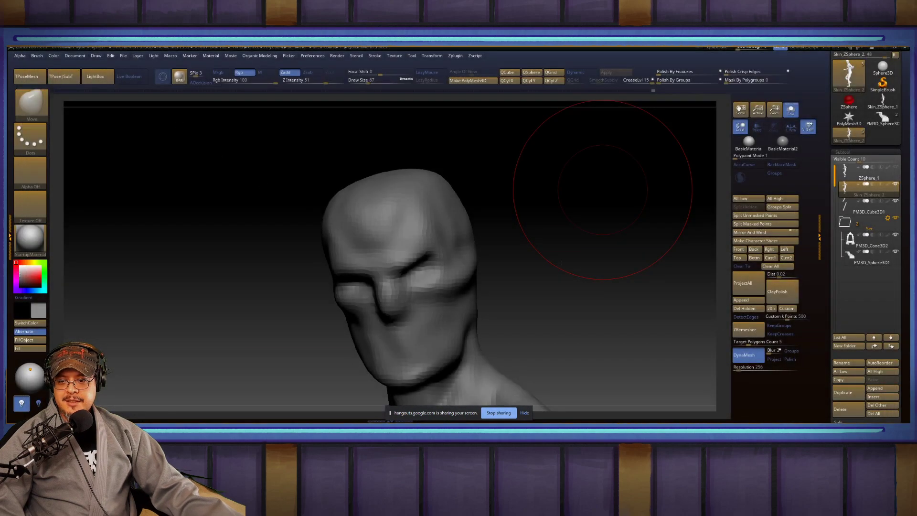
pyautogui.click(507, 413)
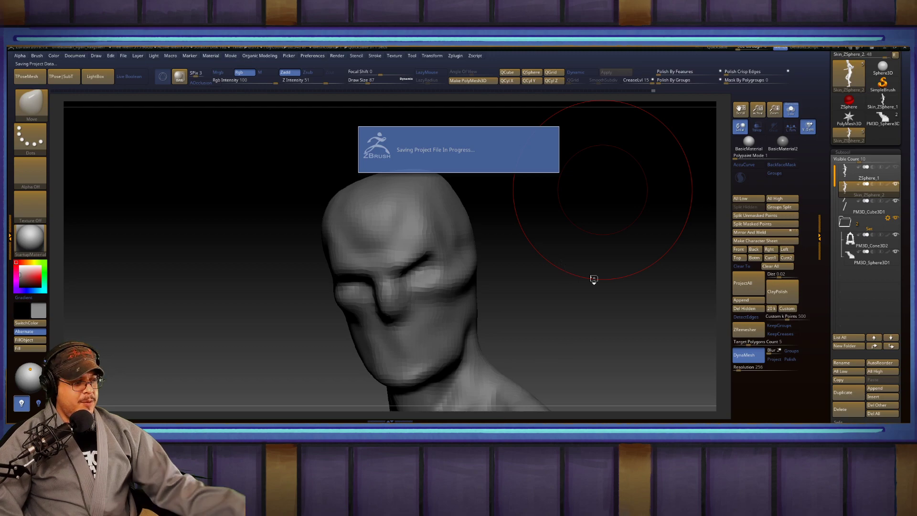
# Step: Build up the side of the skull with the ClayBuildup brush at a draw size of 41 and smooth the strokes
pyautogui.moveTo(530, 205); pyautogui.dragTo(601, 274)
pyautogui.moveTo(600, 275)
pyautogui.mouseDown(button='right')
pyautogui.moveTo(619, 283)
pyautogui.moveTo(364, 296)
pyautogui.moveTo(571, 212)
pyautogui.moveTo(556, 258)
pyautogui.moveTo(473, 205)
pyautogui.mouseUp(button='right')
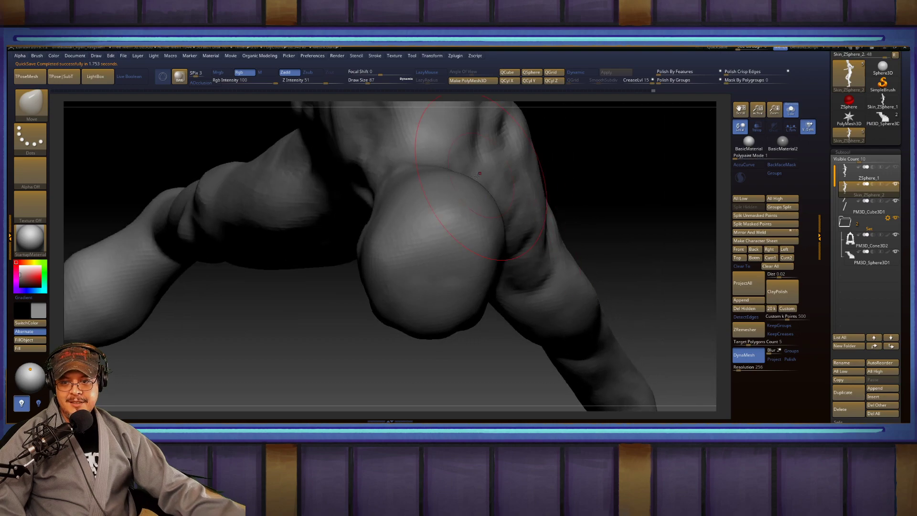
pyautogui.press('b')
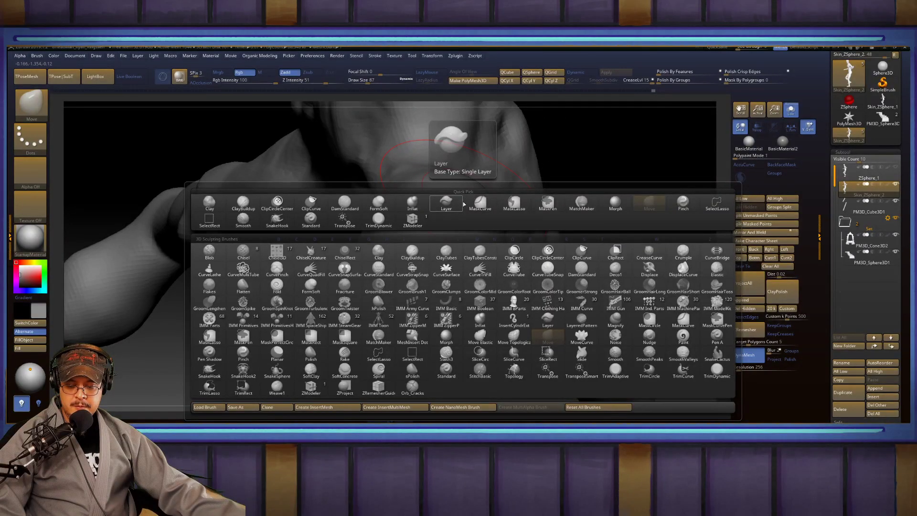
pyautogui.press('c')
pyautogui.press('b')
pyautogui.press('s')
pyautogui.moveTo(427, 205); pyautogui.dragTo(422, 202)
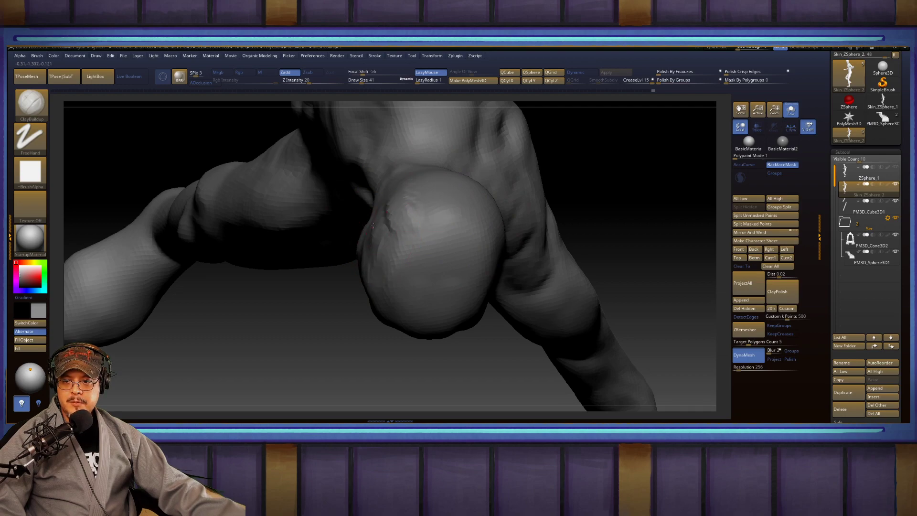
pyautogui.press('shift')
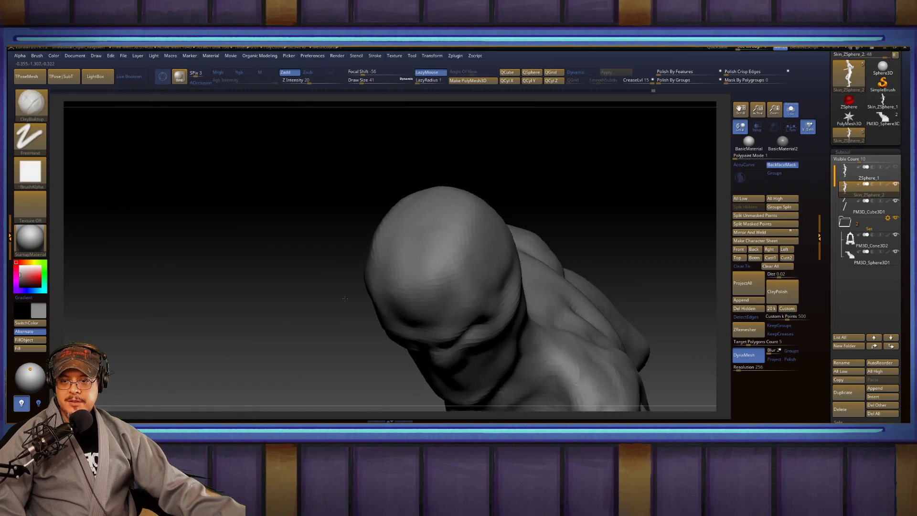
pyautogui.moveTo(597, 200)
pyautogui.mouseDown()
pyautogui.moveTo(478, 247)
pyautogui.moveTo(502, 265)
pyautogui.moveTo(477, 224)
pyautogui.moveTo(515, 241)
pyautogui.moveTo(493, 197)
pyautogui.mouseUp()
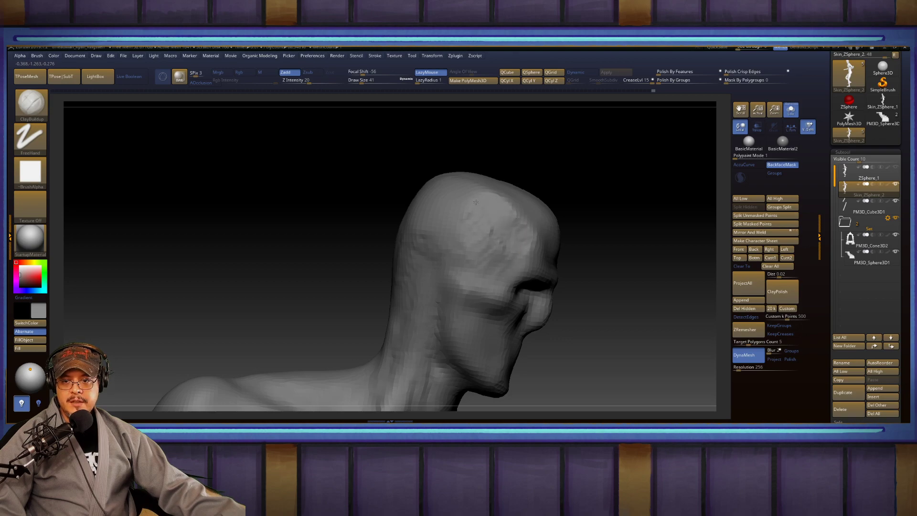
pyautogui.press('shift')
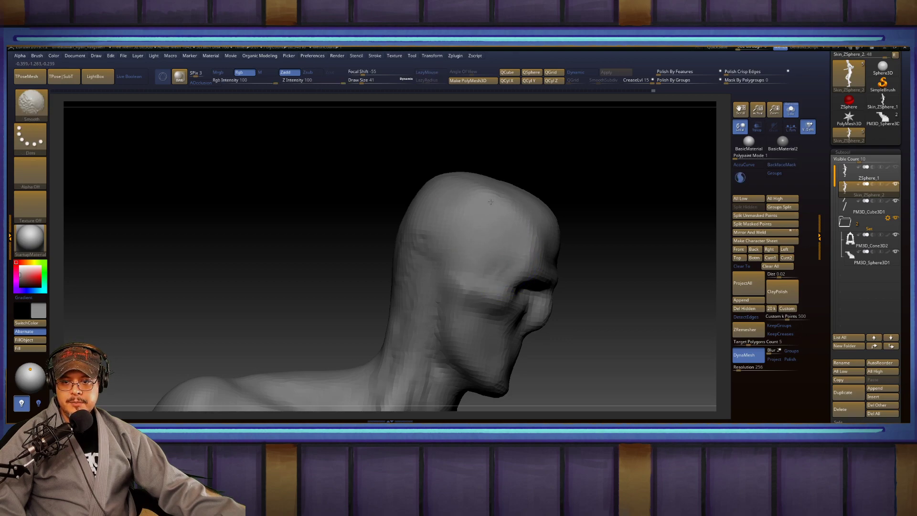
# Step: Add clay to the ear area and the back base of the skull with ClayBuildup
pyautogui.moveTo(400, 223); pyautogui.dragTo(549, 205)
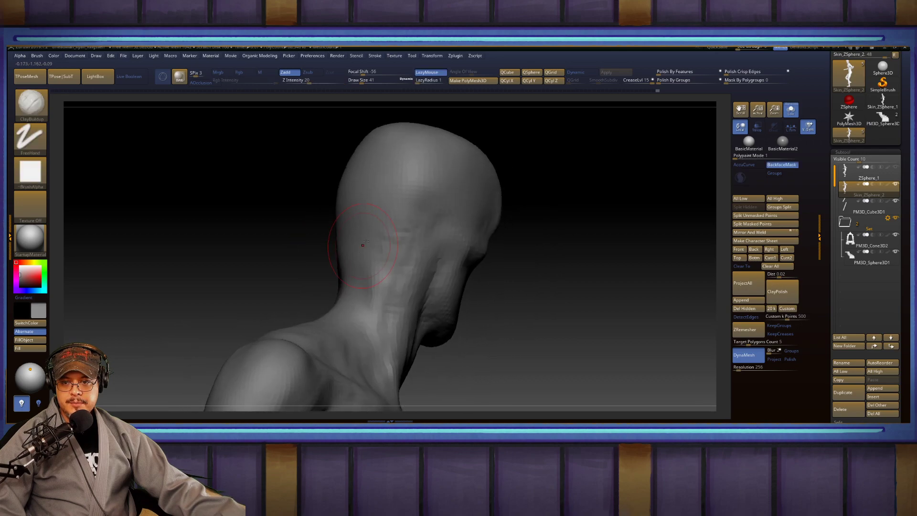
pyautogui.moveTo(454, 233)
pyautogui.mouseDown()
pyautogui.moveTo(423, 231)
pyautogui.moveTo(458, 239)
pyautogui.moveTo(356, 225)
pyautogui.mouseUp()
pyautogui.moveTo(511, 220)
pyautogui.mouseDown()
pyautogui.moveTo(554, 226)
pyautogui.moveTo(366, 242)
pyautogui.moveTo(573, 237)
pyautogui.mouseUp()
pyautogui.moveTo(473, 237); pyautogui.dragTo(520, 230)
pyautogui.moveTo(390, 224); pyautogui.dragTo(388, 232)
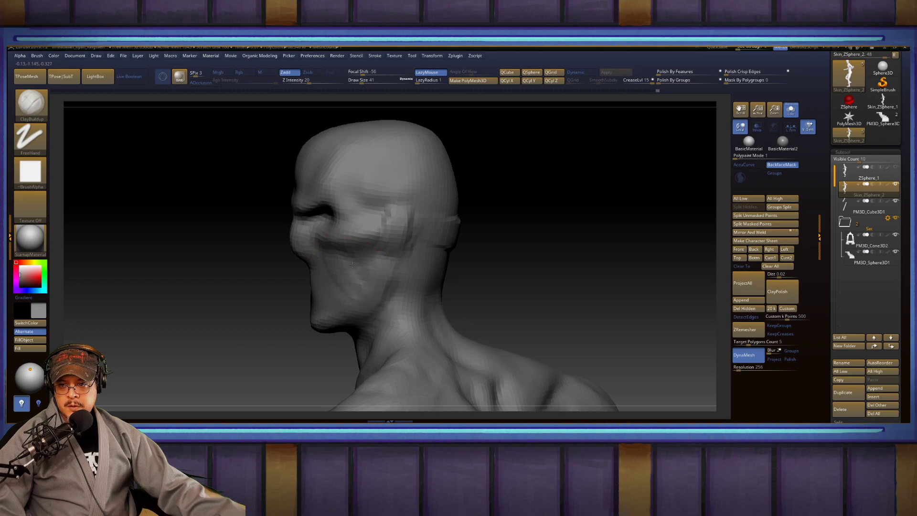
# Step: Build up the chin, the jawline and the underside of the jaw with ClayBuildup
pyautogui.moveTo(279, 297)
pyautogui.mouseDown()
pyautogui.moveTo(352, 293)
pyautogui.moveTo(282, 286)
pyautogui.moveTo(300, 286)
pyautogui.mouseUp()
pyautogui.moveTo(299, 285)
pyautogui.mouseDown(button='right')
pyautogui.moveTo(498, 211)
pyautogui.moveTo(492, 215)
pyautogui.mouseUp(button='right')
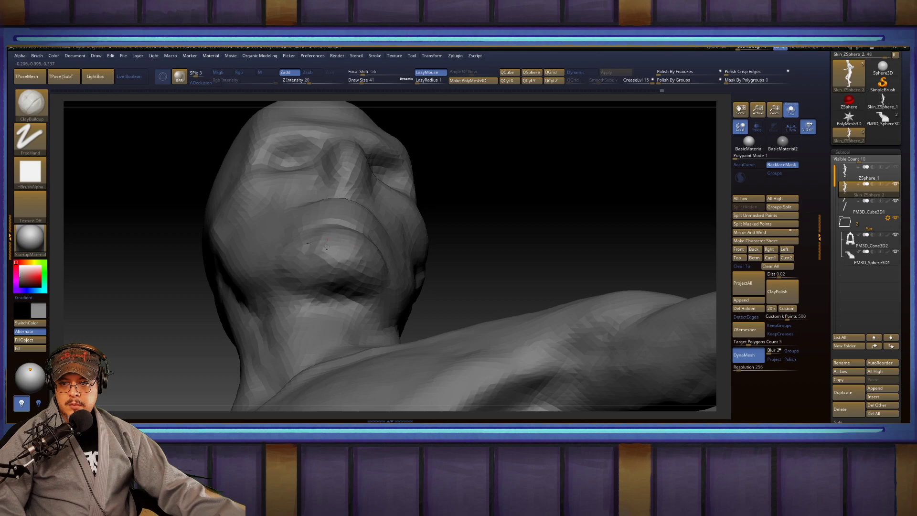
pyautogui.moveTo(495, 225); pyautogui.dragTo(344, 235, button='right')
pyautogui.moveTo(232, 300)
pyautogui.mouseDown()
pyautogui.moveTo(267, 299)
pyautogui.moveTo(247, 291)
pyautogui.mouseUp()
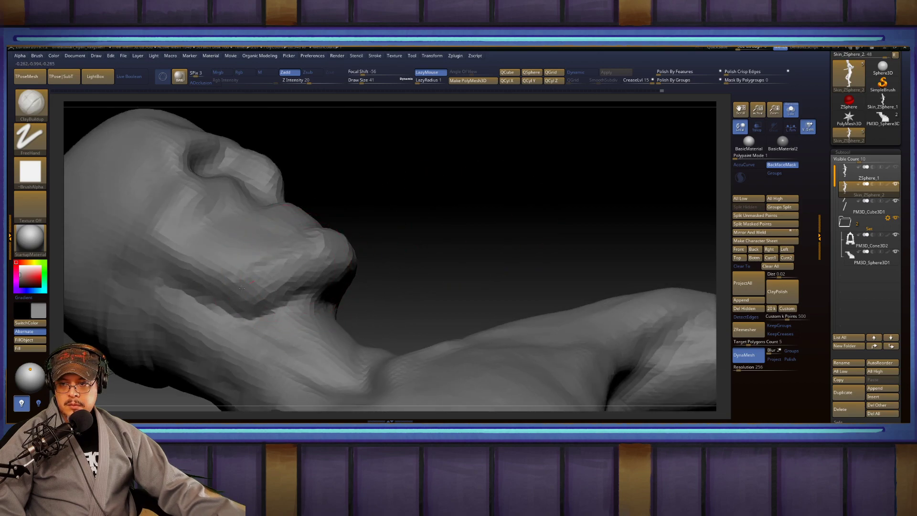
pyautogui.moveTo(231, 267); pyautogui.dragTo(274, 281, button='right')
pyautogui.moveTo(276, 282)
pyautogui.mouseDown()
pyautogui.moveTo(313, 315)
pyautogui.moveTo(352, 313)
pyautogui.moveTo(330, 320)
pyautogui.mouseUp()
pyautogui.moveTo(215, 230); pyautogui.dragTo(539, 313)
# Step: Reshape the brow ridges and eye sockets with the Move brush at a draw size of 25
pyautogui.press('b')
pyautogui.press('m')
pyautogui.press('v')
pyautogui.moveTo(511, 268)
pyautogui.mouseDown()
pyautogui.moveTo(477, 242)
pyautogui.moveTo(431, 242)
pyautogui.mouseUp()
pyautogui.press('s')
pyautogui.moveTo(536, 239); pyautogui.dragTo(330, 242)
pyautogui.moveTo(448, 258); pyautogui.dragTo(458, 266)
pyautogui.moveTo(455, 264)
pyautogui.mouseDown(button='right')
pyautogui.moveTo(427, 300)
pyautogui.moveTo(454, 260)
pyautogui.mouseUp(button='right')
pyautogui.moveTo(474, 221); pyautogui.dragTo(464, 262, button='right')
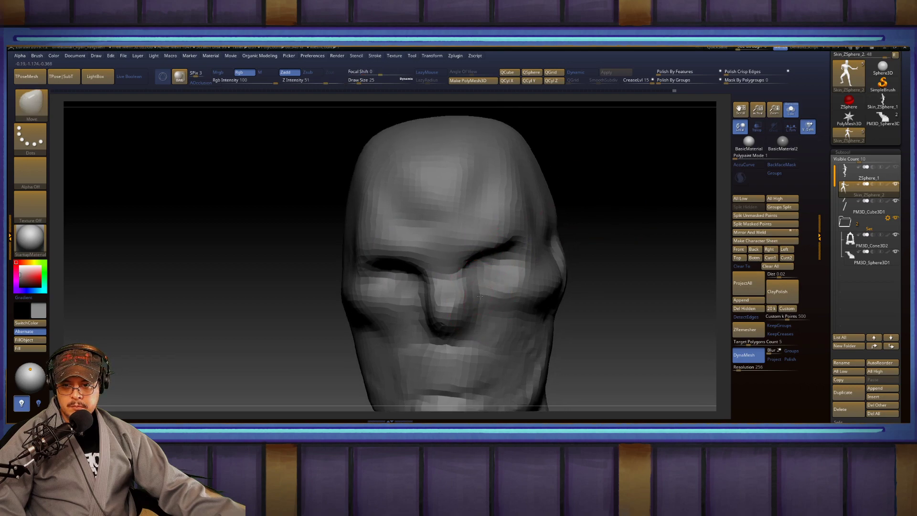
pyautogui.moveTo(417, 274)
pyautogui.mouseDown()
pyautogui.moveTo(423, 269)
pyautogui.moveTo(377, 245)
pyautogui.mouseUp()
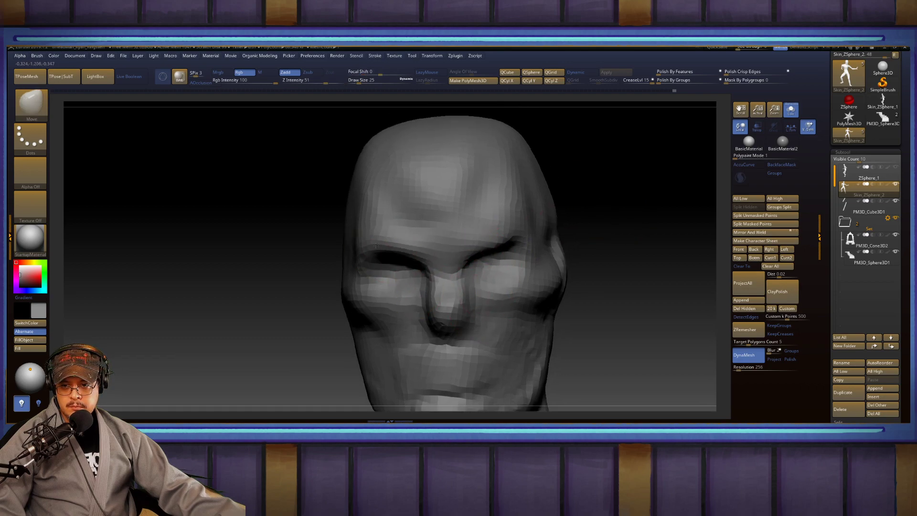
pyautogui.moveTo(504, 247); pyautogui.dragTo(479, 234)
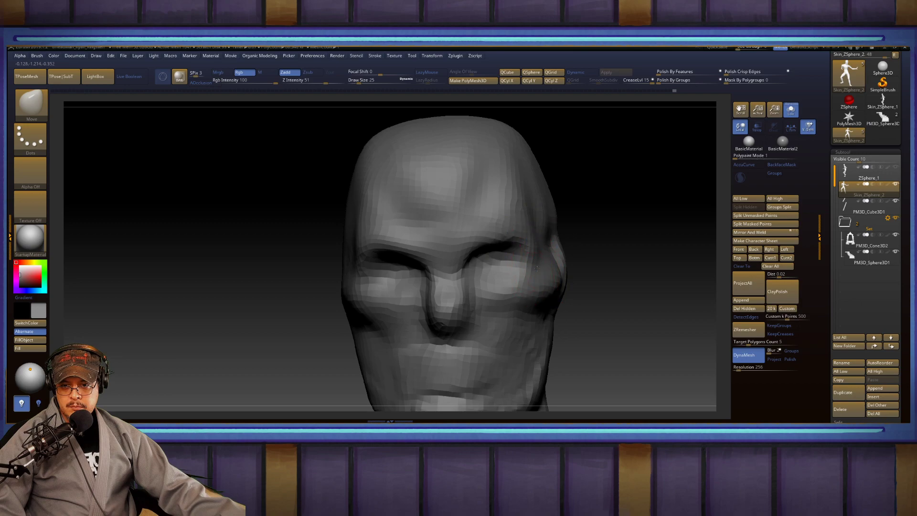
# Step: Adjust the face from below with the Move brush at a draw size of 54, reshaping the cheeks, chin and nose
pyautogui.moveTo(591, 279); pyautogui.dragTo(597, 196, button='right')
pyautogui.press('s')
pyautogui.moveTo(520, 206); pyautogui.dragTo(525, 206)
pyautogui.moveTo(525, 205)
pyautogui.mouseDown(button='right')
pyautogui.moveTo(529, 216)
pyautogui.moveTo(473, 286)
pyautogui.mouseUp(button='right')
pyautogui.moveTo(495, 302); pyautogui.dragTo(481, 297)
pyautogui.moveTo(424, 300); pyautogui.dragTo(441, 298)
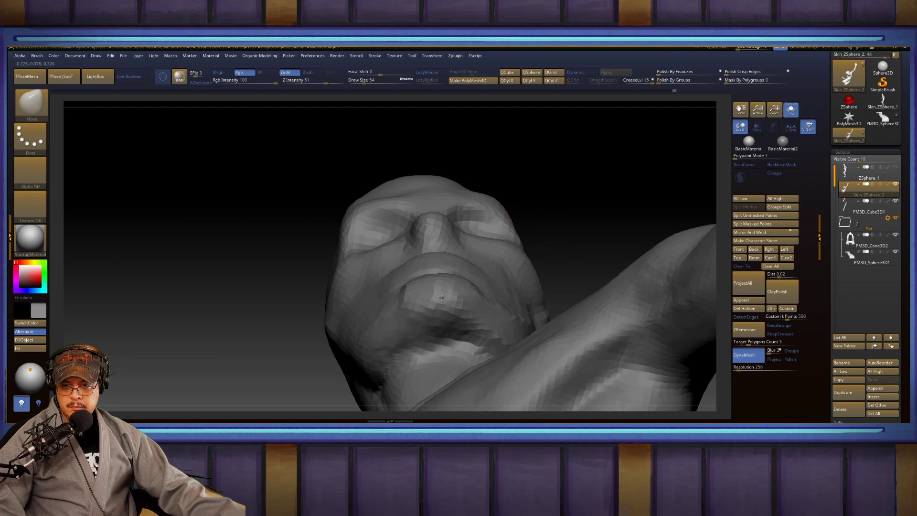
pyautogui.moveTo(420, 246); pyautogui.dragTo(413, 243)
pyautogui.moveTo(354, 217); pyautogui.dragTo(350, 217)
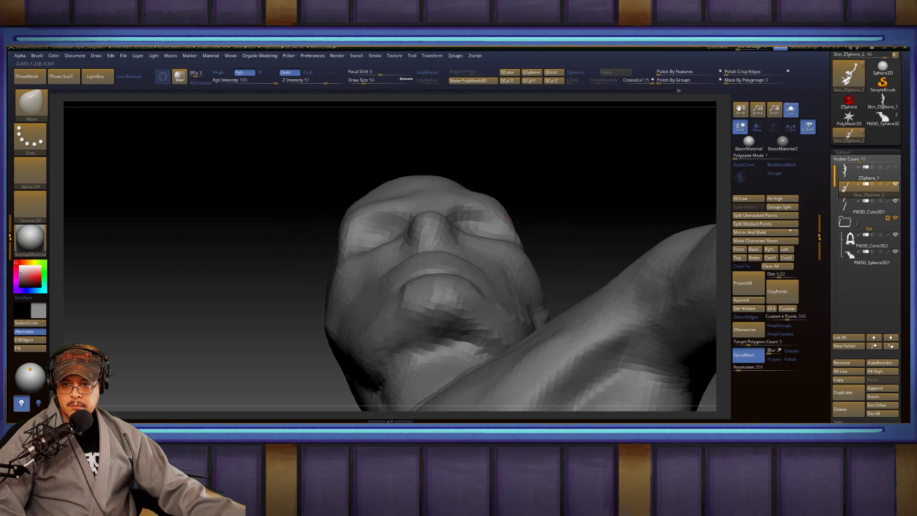
# Step: Refine the outline of the jaw and cheek with the Move brush at a draw size of 29
pyautogui.moveTo(532, 143)
pyautogui.keyDown('alt'); pyautogui.mouseDown()
pyautogui.moveTo(531, 224)
pyautogui.moveTo(522, 236)
pyautogui.moveTo(516, 228)
pyautogui.mouseUp(); pyautogui.keyUp('alt')
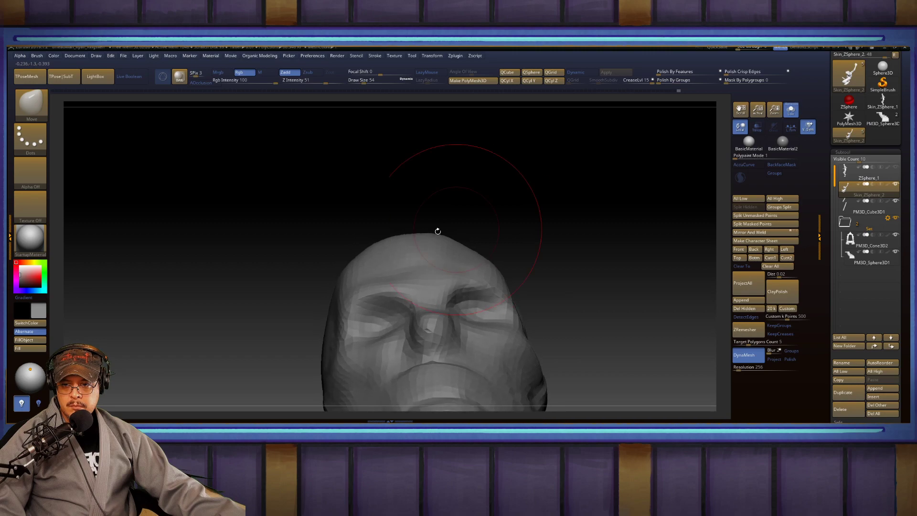
pyautogui.moveTo(456, 239)
pyautogui.keyDown('shift'); pyautogui.mouseDown()
pyautogui.moveTo(389, 249)
pyautogui.moveTo(365, 263)
pyautogui.mouseUp(); pyautogui.keyUp('shift')
pyautogui.moveTo(565, 276)
pyautogui.mouseDown()
pyautogui.moveTo(545, 264)
pyautogui.moveTo(364, 272)
pyautogui.moveTo(365, 284)
pyautogui.moveTo(353, 283)
pyautogui.mouseUp()
pyautogui.press('s')
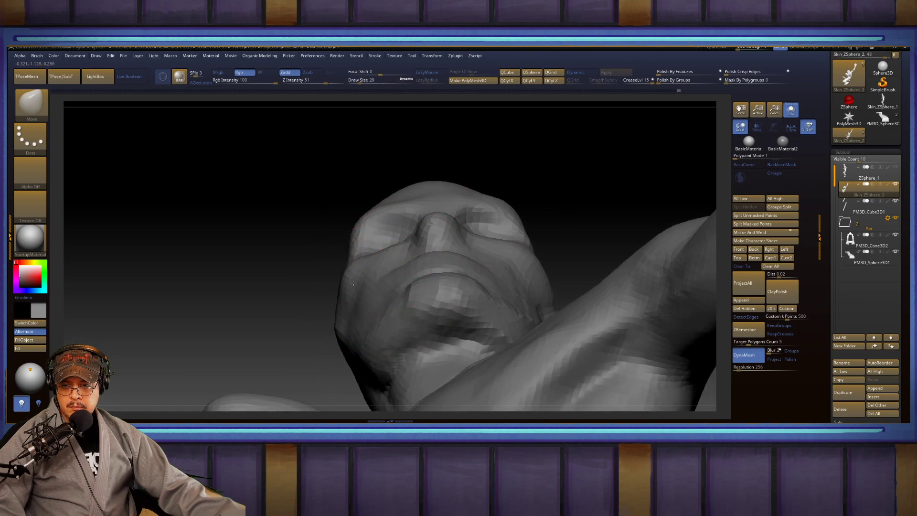
pyautogui.moveTo(336, 338)
pyautogui.mouseDown()
pyautogui.moveTo(348, 344)
pyautogui.moveTo(341, 337)
pyautogui.mouseUp()
pyautogui.moveTo(583, 193)
pyautogui.mouseDown()
pyautogui.moveTo(597, 335)
pyautogui.moveTo(640, 244)
pyautogui.moveTo(647, 200)
pyautogui.moveTo(566, 225)
pyautogui.moveTo(597, 300)
pyautogui.moveTo(480, 149)
pyautogui.mouseUp()
pyautogui.press('f')
pyautogui.keyDown('ctrl'); pyautogui.moveTo(446, 181); pyautogui.dragTo(478, 268, button='right'); pyautogui.keyUp('ctrl')
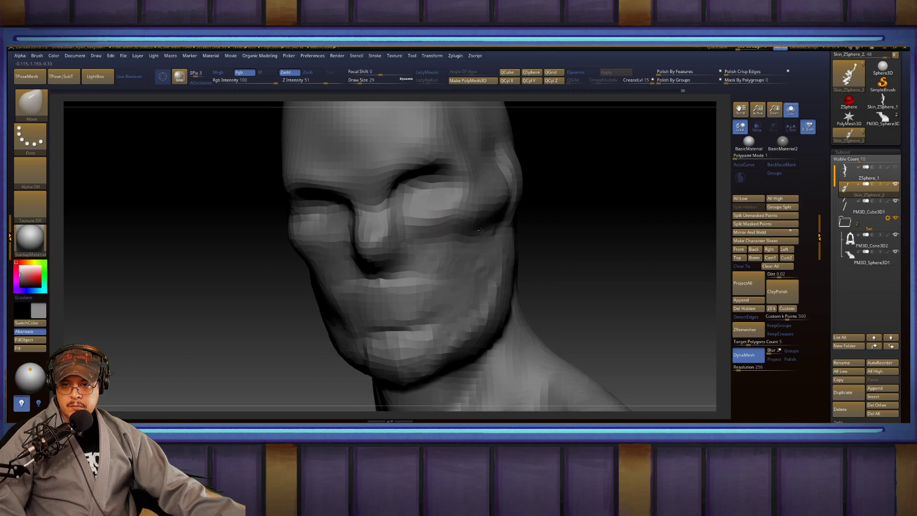
# Step: Build up the cheeks and carve the hollows below the cheekbones with ClayBuildup at a draw size of 29
pyautogui.press('b')
pyautogui.press('c')
pyautogui.press('b')
pyautogui.moveTo(524, 236); pyautogui.dragTo(492, 216, button='right')
pyautogui.moveTo(491, 216); pyautogui.dragTo(462, 256)
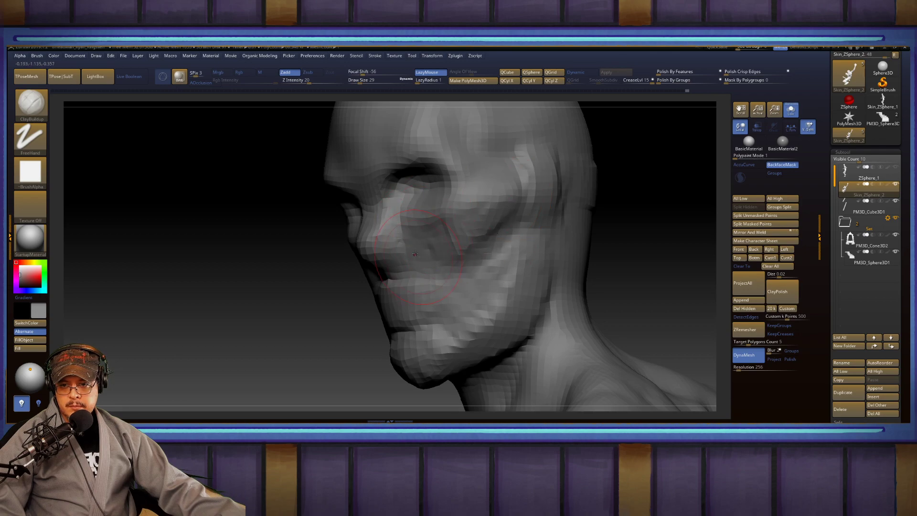
pyautogui.moveTo(449, 281); pyautogui.dragTo(486, 346)
pyautogui.moveTo(456, 343); pyautogui.dragTo(390, 338, button='right')
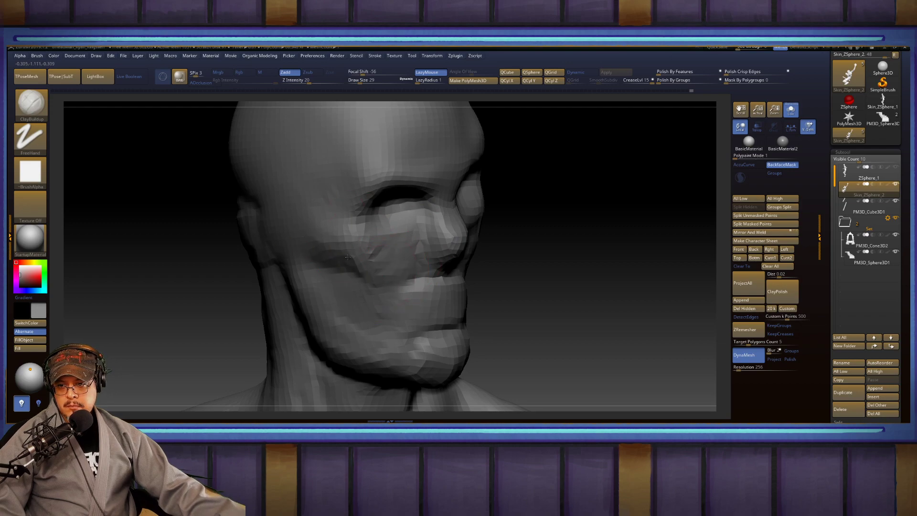
pyautogui.moveTo(330, 260)
pyautogui.keyDown('alt'); pyautogui.mouseDown()
pyautogui.moveTo(296, 251)
pyautogui.moveTo(346, 258)
pyautogui.mouseUp(); pyautogui.keyUp('alt')
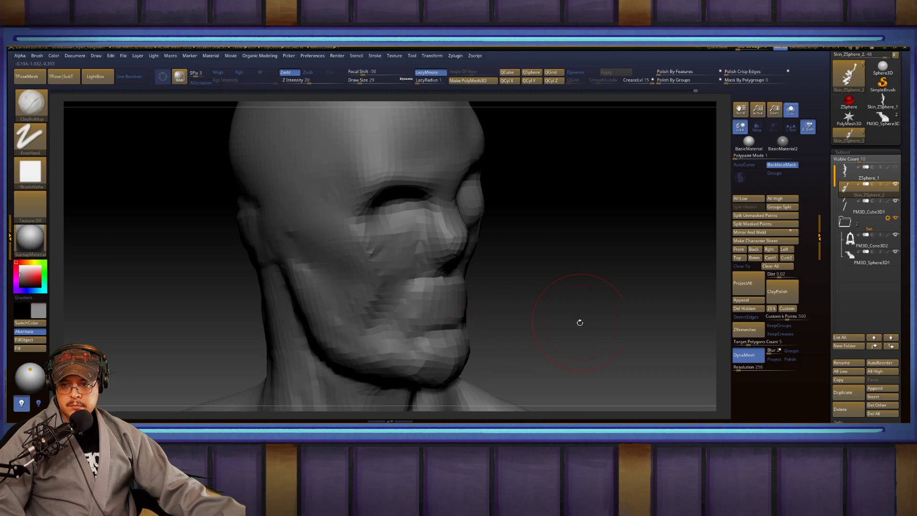
# Step: Add clay around the mouth, nose and cheekbones with ClayBuildup and smooth the strokes
pyautogui.moveTo(581, 322); pyautogui.dragTo(477, 341)
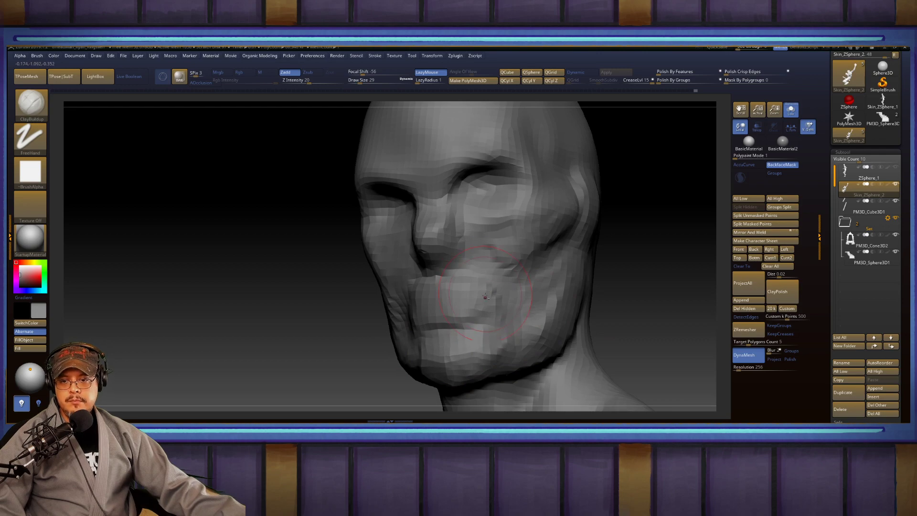
pyautogui.moveTo(613, 287)
pyautogui.mouseDown()
pyautogui.moveTo(655, 262)
pyautogui.moveTo(632, 292)
pyautogui.mouseUp()
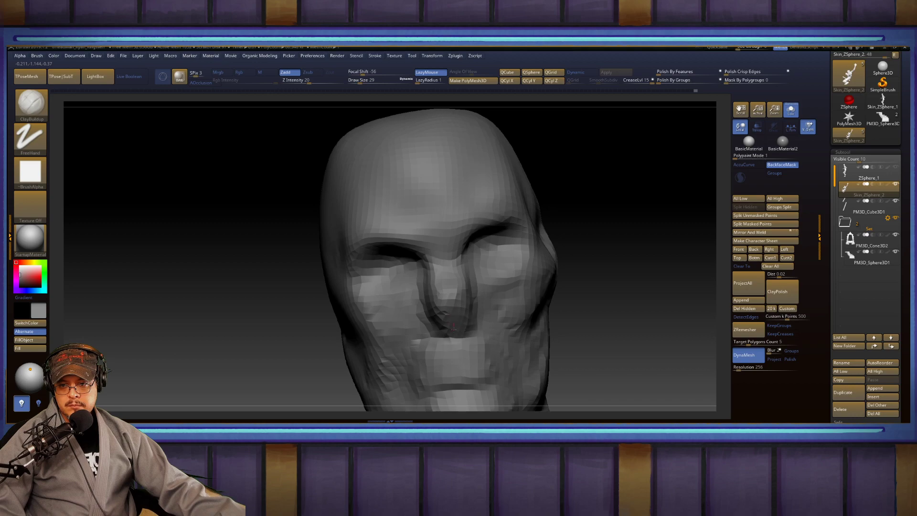
pyautogui.moveTo(624, 244); pyautogui.dragTo(584, 219)
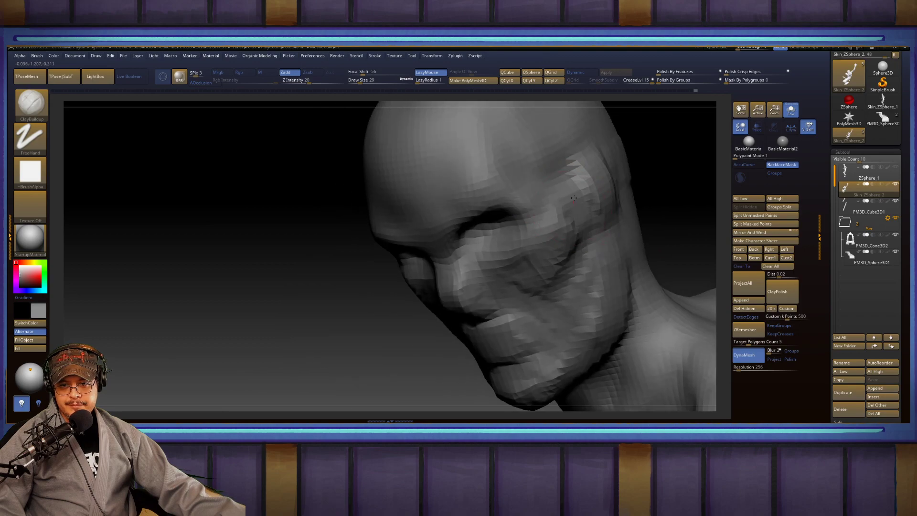
pyautogui.press('shift')
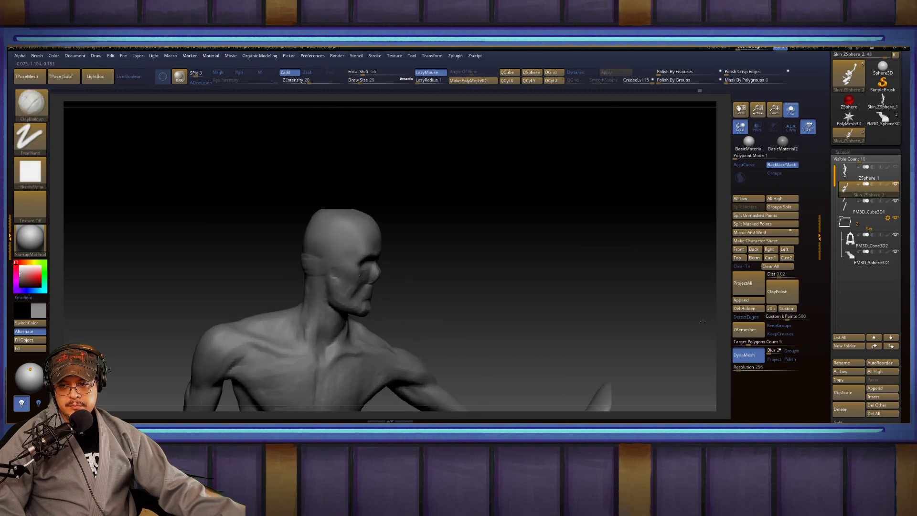
# Step: Build up the ear and temple on the side of the head and smooth the temple
pyautogui.moveTo(540, 208)
pyautogui.mouseDown()
pyautogui.moveTo(583, 260)
pyautogui.moveTo(608, 263)
pyautogui.mouseUp()
pyautogui.moveTo(448, 286)
pyautogui.mouseDown()
pyautogui.moveTo(451, 245)
pyautogui.moveTo(449, 254)
pyautogui.mouseUp()
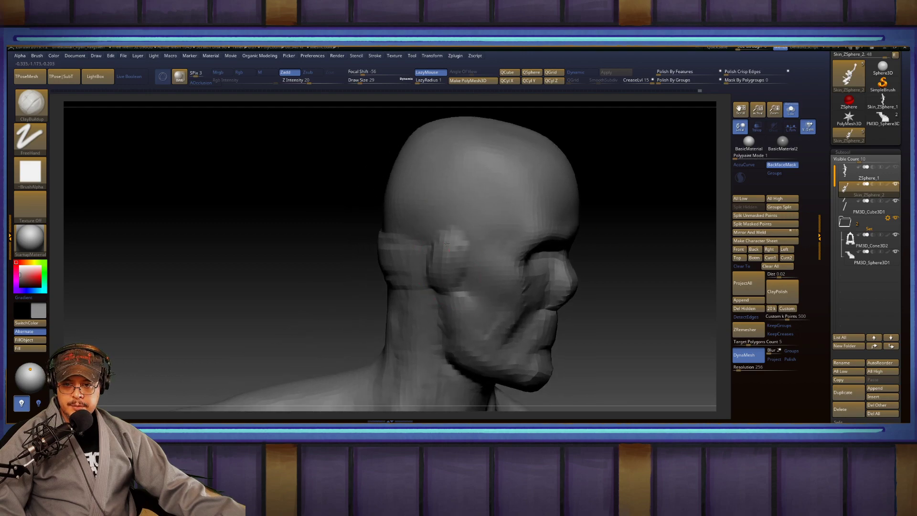
pyautogui.moveTo(652, 240); pyautogui.dragTo(449, 299)
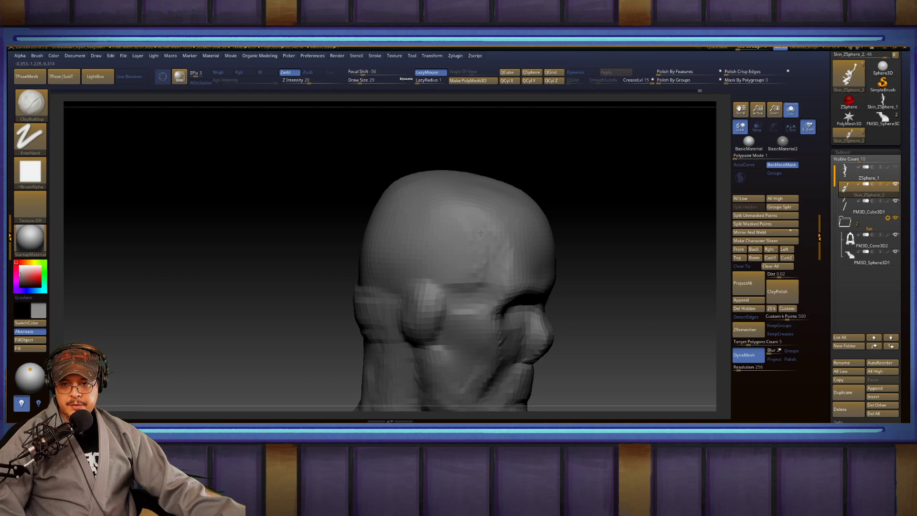
pyautogui.keyDown('shift'); pyautogui.moveTo(487, 234); pyautogui.dragTo(473, 234); pyautogui.keyUp('shift')
# Step: Fill out the top of the skull with ClayBuildup at a draw size of 116 and smooth it
pyautogui.moveTo(683, 215)
pyautogui.mouseDown()
pyautogui.moveTo(628, 205)
pyautogui.moveTo(608, 227)
pyautogui.moveTo(568, 234)
pyautogui.moveTo(608, 231)
pyautogui.moveTo(625, 241)
pyautogui.mouseUp()
pyautogui.press('s')
pyautogui.moveTo(471, 211); pyautogui.dragTo(482, 211)
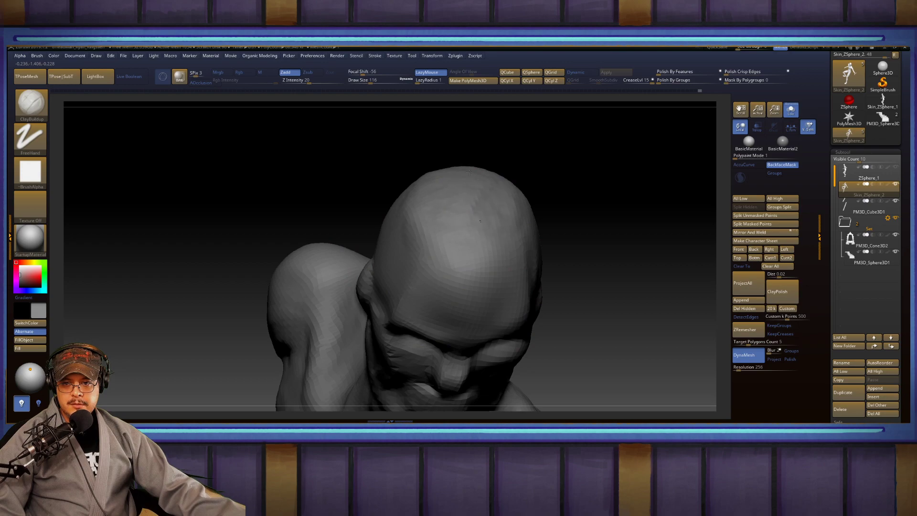
pyautogui.moveTo(449, 179)
pyautogui.keyDown('shift'); pyautogui.mouseDown()
pyautogui.moveTo(496, 186)
pyautogui.moveTo(437, 185)
pyautogui.mouseUp(); pyautogui.keyUp('shift')
# Step: Build up the front of the straighter leg's thigh with ClayBuildup and smooth the muscle forms
pyautogui.press('f')
pyautogui.moveTo(579, 262)
pyautogui.mouseDown()
pyautogui.moveTo(563, 241)
pyautogui.moveTo(591, 227)
pyautogui.moveTo(580, 250)
pyautogui.moveTo(565, 246)
pyautogui.moveTo(530, 283)
pyautogui.mouseUp()
pyautogui.moveTo(464, 225); pyautogui.dragTo(466, 248)
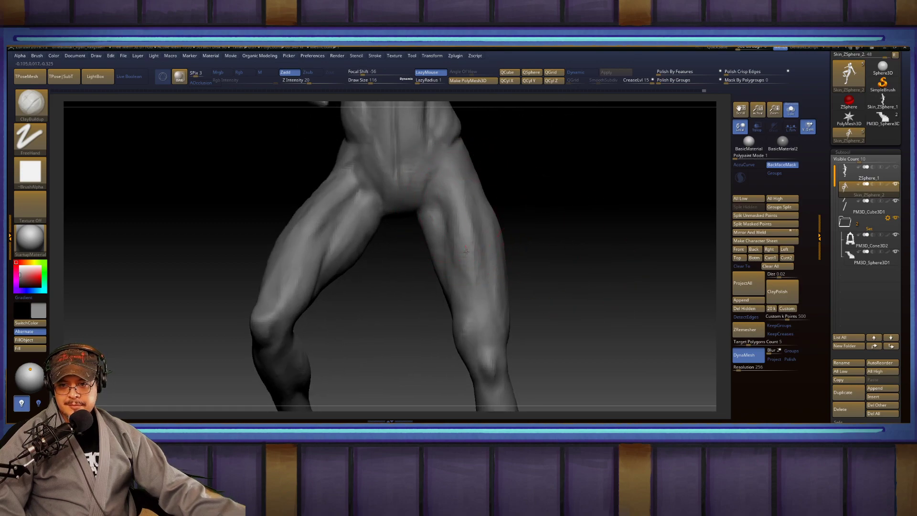
pyautogui.press('shift')
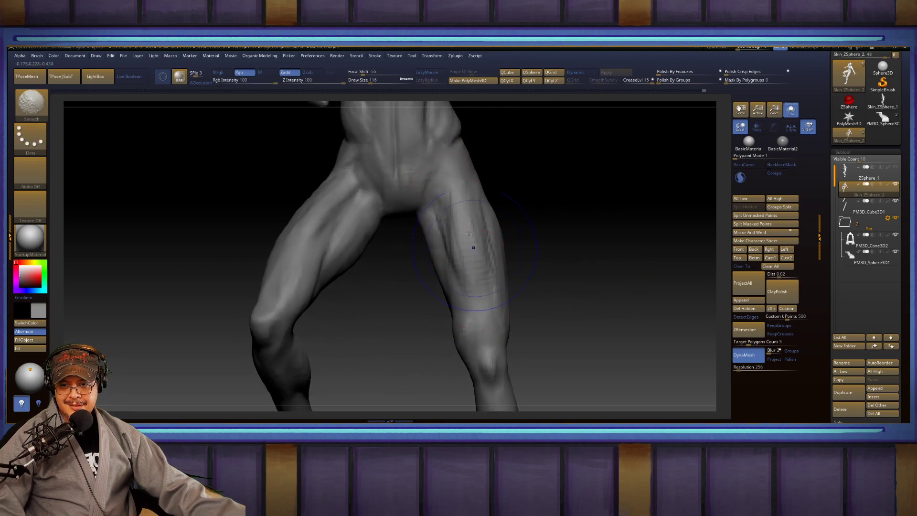
# Step: Sculpt the shoulder and armpit of the extended arm with ClayBuildup at a draw size of 62 and smooth them
pyautogui.press('f')
pyautogui.moveTo(549, 288)
pyautogui.keyDown('alt'); pyautogui.mouseDown()
pyautogui.moveTo(550, 257)
pyautogui.moveTo(587, 286)
pyautogui.moveTo(581, 263)
pyautogui.moveTo(622, 225)
pyautogui.moveTo(606, 287)
pyautogui.moveTo(563, 243)
pyautogui.mouseUp(); pyautogui.keyUp('alt')
pyautogui.moveTo(626, 268)
pyautogui.mouseDown()
pyautogui.moveTo(359, 240)
pyautogui.moveTo(378, 240)
pyautogui.moveTo(358, 219)
pyautogui.moveTo(352, 231)
pyautogui.moveTo(387, 228)
pyautogui.mouseUp()
pyautogui.keyDown('alt'); pyautogui.moveTo(687, 162); pyautogui.dragTo(545, 175); pyautogui.keyUp('alt')
pyautogui.press('s')
pyautogui.moveTo(468, 214); pyautogui.dragTo(460, 214)
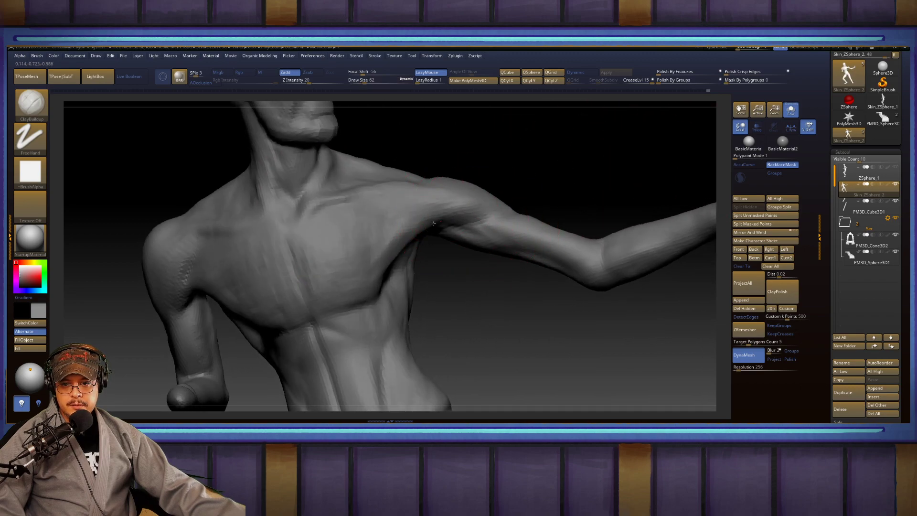
pyautogui.moveTo(525, 167); pyautogui.dragTo(478, 320)
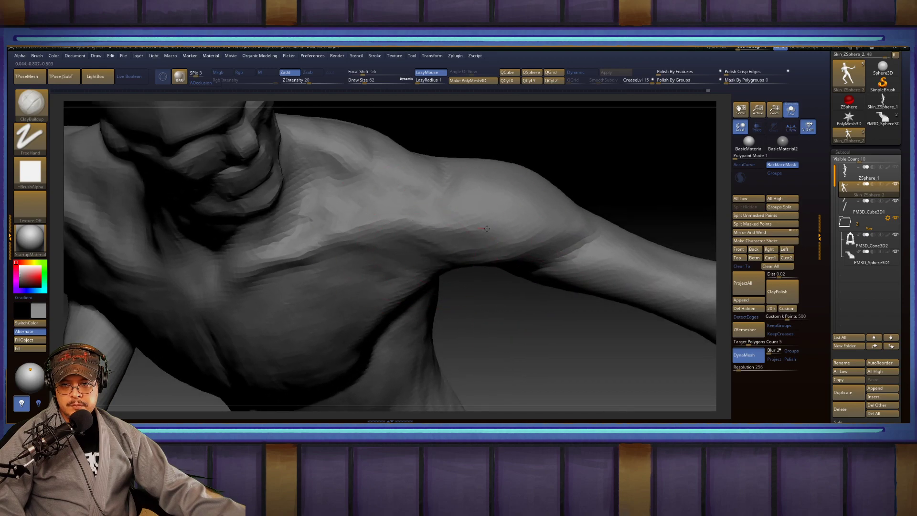
pyautogui.press('shift')
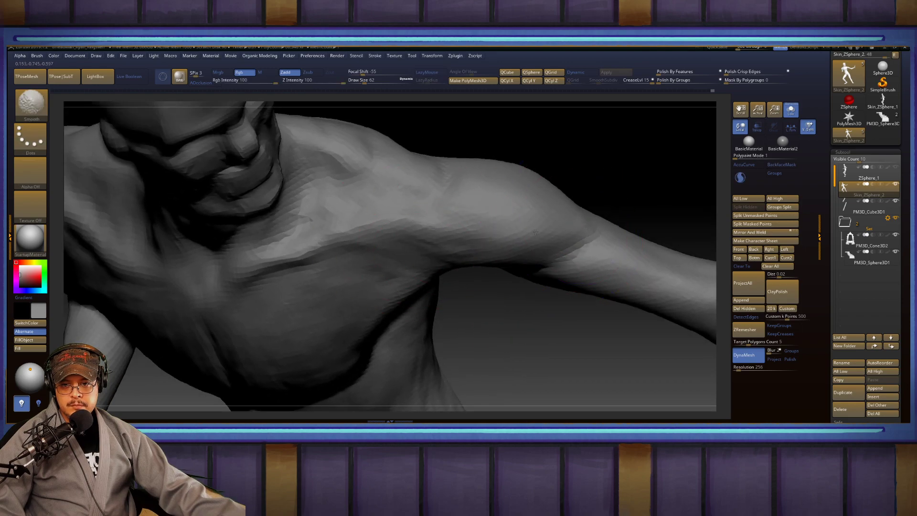
# Step: Build up the underside of the extended upper arm with ClayBuildup at a draw size of 62 and smooth it
pyautogui.moveTo(549, 320)
pyautogui.mouseDown()
pyautogui.moveTo(532, 224)
pyautogui.moveTo(499, 180)
pyautogui.moveTo(334, 190)
pyautogui.mouseUp()
pyautogui.moveTo(457, 272); pyautogui.dragTo(336, 274)
pyautogui.moveTo(424, 295)
pyautogui.mouseDown()
pyautogui.moveTo(365, 284)
pyautogui.moveTo(406, 287)
pyautogui.moveTo(375, 282)
pyautogui.mouseUp()
pyautogui.press('shift')
pyautogui.moveTo(370, 339)
pyautogui.mouseDown()
pyautogui.moveTo(383, 256)
pyautogui.moveTo(355, 287)
pyautogui.mouseUp()
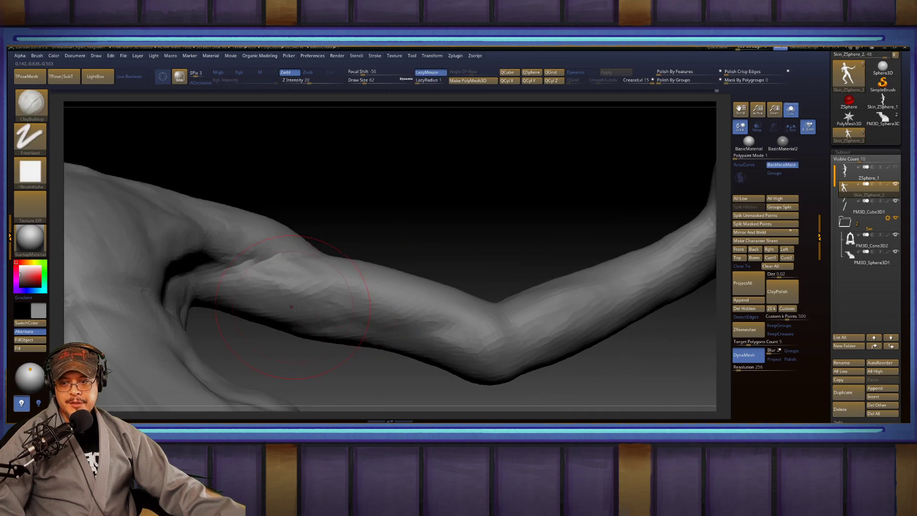
pyautogui.moveTo(336, 343); pyautogui.dragTo(392, 360)
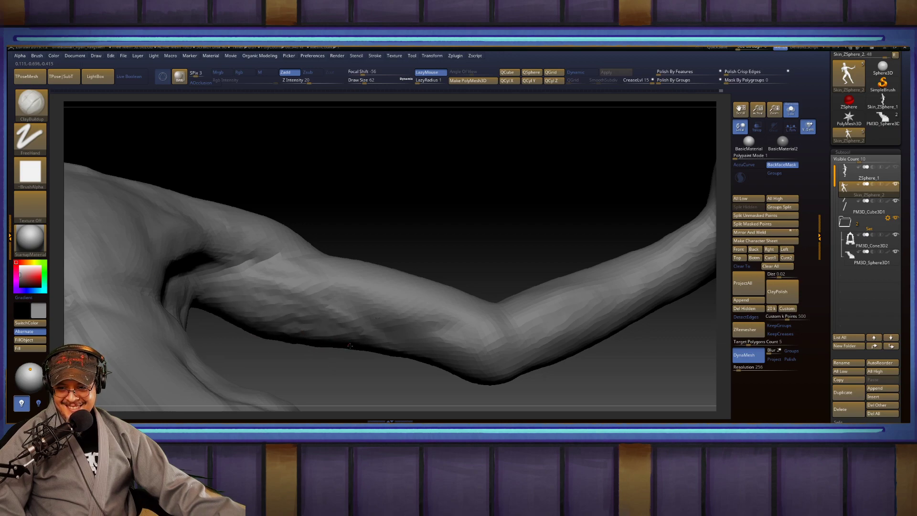
pyautogui.press('shift')
pyautogui.keyDown('shift'); pyautogui.moveTo(250, 323); pyautogui.dragTo(253, 327); pyautogui.keyUp('shift')
# Step: Refine the armpit and rear shoulder of the extended arm with ClayBuildup at a draw size of 31 and smooth the transitions
pyautogui.moveTo(260, 356)
pyautogui.mouseDown()
pyautogui.moveTo(382, 342)
pyautogui.moveTo(375, 356)
pyautogui.moveTo(368, 346)
pyautogui.moveTo(409, 285)
pyautogui.moveTo(382, 267)
pyautogui.moveTo(320, 299)
pyautogui.mouseUp()
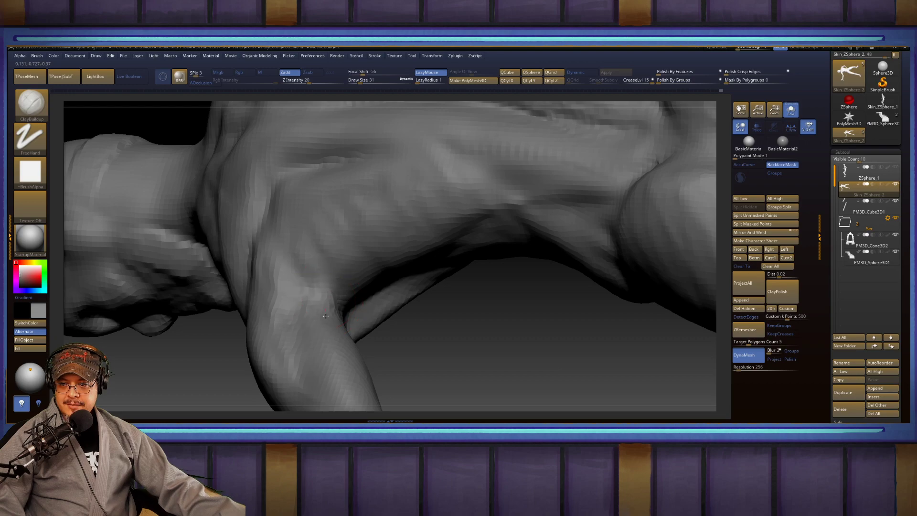
pyautogui.keyDown('shift'); pyautogui.moveTo(272, 306); pyautogui.dragTo(291, 297); pyautogui.keyUp('shift')
pyautogui.moveTo(444, 334); pyautogui.dragTo(234, 346)
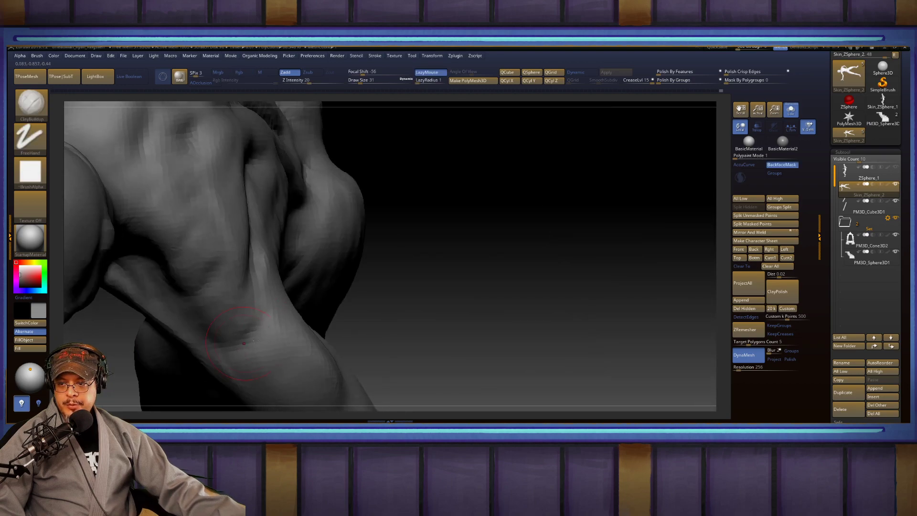
pyautogui.moveTo(456, 286)
pyautogui.mouseDown(button='right')
pyautogui.moveTo(493, 245)
pyautogui.moveTo(364, 246)
pyautogui.mouseUp(button='right')
pyautogui.press('shift')
pyautogui.moveTo(368, 215); pyautogui.dragTo(725, 223, button='right')
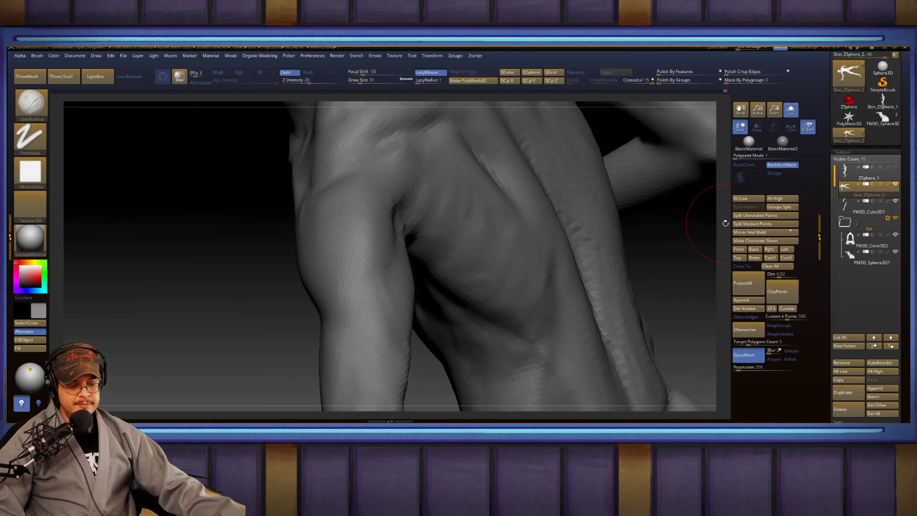
# Step: Build up the back of the extended arm's shoulder and upper arm with ClayBuildup at a draw size of 68
pyautogui.moveTo(231, 258); pyautogui.dragTo(197, 304, button='right')
pyautogui.press('s')
pyautogui.moveTo(195, 303); pyautogui.dragTo(199, 301)
pyautogui.moveTo(370, 239); pyautogui.dragTo(296, 310)
pyautogui.moveTo(367, 220); pyautogui.dragTo(292, 312)
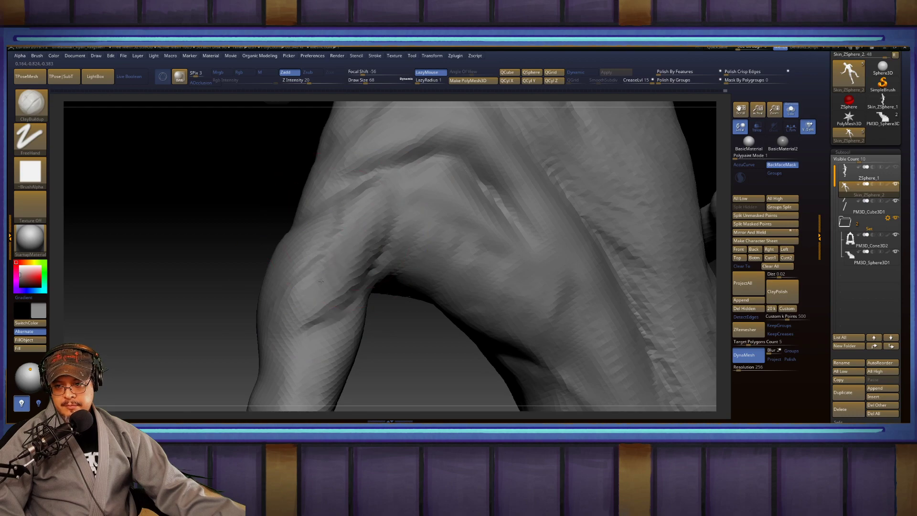
# Step: Carve the lower edge of the extended arm's deltoid with DamStandard at a draw size of 54 and smooth it
pyautogui.moveTo(327, 266); pyautogui.dragTo(318, 246, button='right')
pyautogui.press('s')
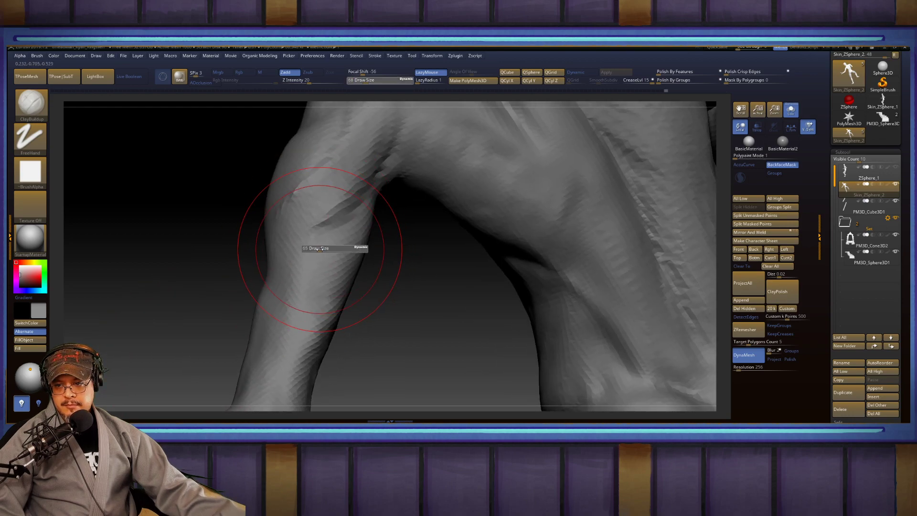
pyautogui.moveTo(319, 248); pyautogui.dragTo(317, 249)
pyautogui.press('b')
pyautogui.press('d')
pyautogui.press('s')
pyautogui.moveTo(323, 236); pyautogui.dragTo(369, 224, button='right')
pyautogui.moveTo(342, 220); pyautogui.dragTo(289, 282)
pyautogui.moveTo(315, 243); pyautogui.dragTo(282, 272)
pyautogui.moveTo(286, 267); pyautogui.dragTo(401, 263, button='right')
pyautogui.moveTo(322, 256)
pyautogui.mouseDown()
pyautogui.moveTo(294, 278)
pyautogui.moveTo(268, 263)
pyautogui.mouseUp()
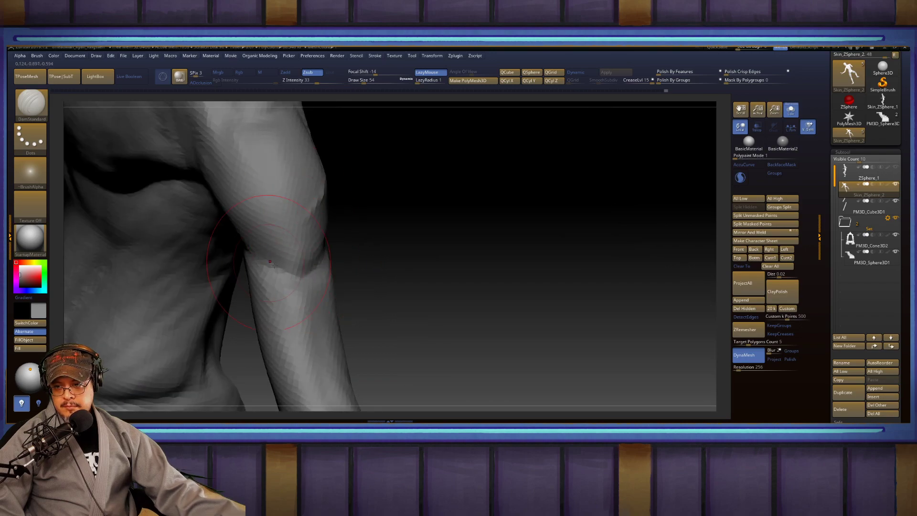
pyautogui.press('shift')
# Step: Carve the muscle grooves along the extended upper arm down to the elbow with DamStandard and smooth them
pyautogui.moveTo(386, 253)
pyautogui.keyDown('alt'); pyautogui.mouseDown(button='right')
pyautogui.moveTo(402, 159)
pyautogui.moveTo(337, 174)
pyautogui.mouseUp(button='right'); pyautogui.keyUp('alt')
pyautogui.moveTo(329, 189); pyautogui.dragTo(341, 277)
pyautogui.moveTo(329, 208); pyautogui.dragTo(340, 324)
pyautogui.moveTo(347, 334); pyautogui.dragTo(387, 269, button='right')
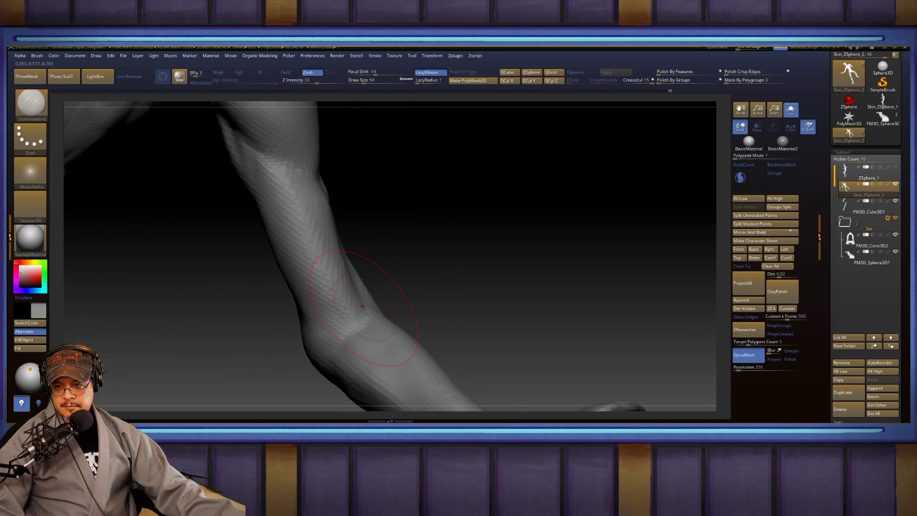
pyautogui.moveTo(311, 323); pyautogui.dragTo(406, 308, button='right')
pyautogui.moveTo(300, 217); pyautogui.dragTo(345, 324)
pyautogui.moveTo(368, 315)
pyautogui.mouseDown(button='right')
pyautogui.moveTo(409, 194)
pyautogui.moveTo(303, 230)
pyautogui.mouseUp(button='right')
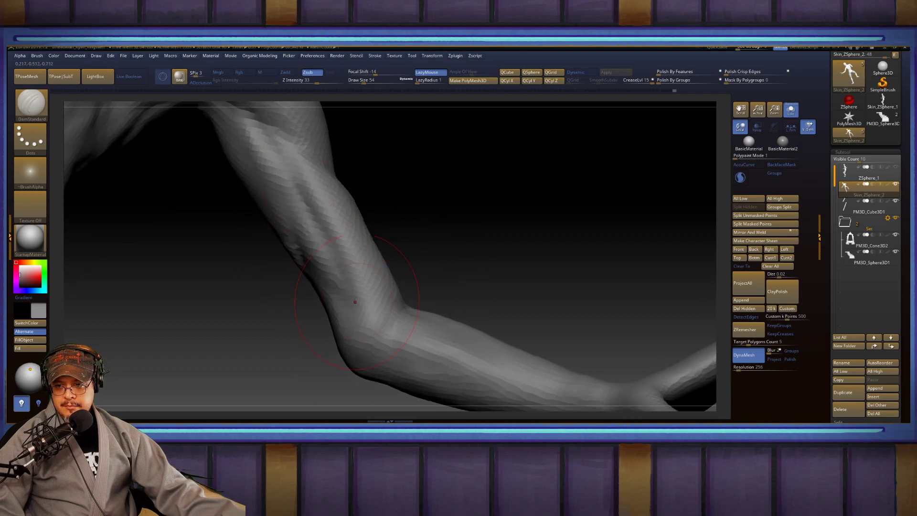
pyautogui.moveTo(311, 220); pyautogui.dragTo(376, 304)
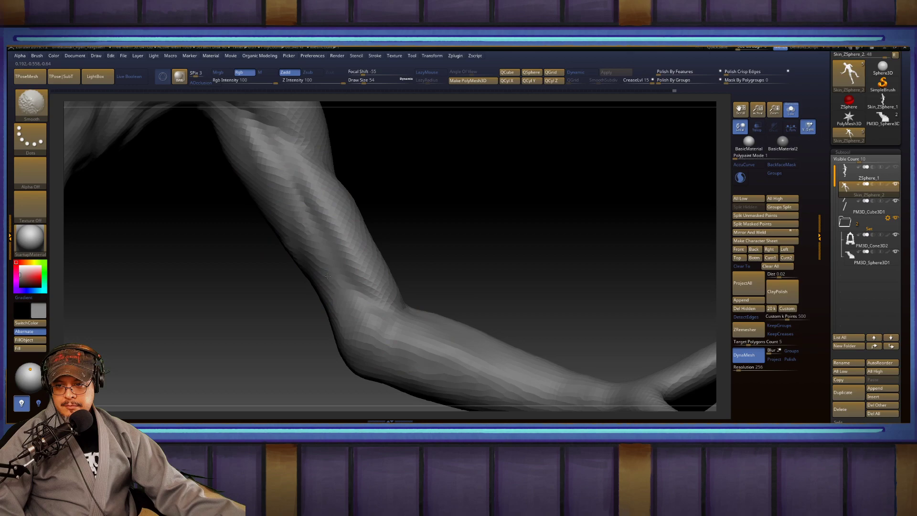
# Step: Carve the separation between biceps and triceps on the extended arm's inner side up into the armpit
pyautogui.moveTo(205, 231)
pyautogui.mouseDown(button='right')
pyautogui.moveTo(271, 291)
pyautogui.moveTo(288, 283)
pyautogui.mouseUp(button='right')
pyautogui.moveTo(287, 189); pyautogui.dragTo(335, 269)
pyautogui.moveTo(308, 211); pyautogui.dragTo(368, 308)
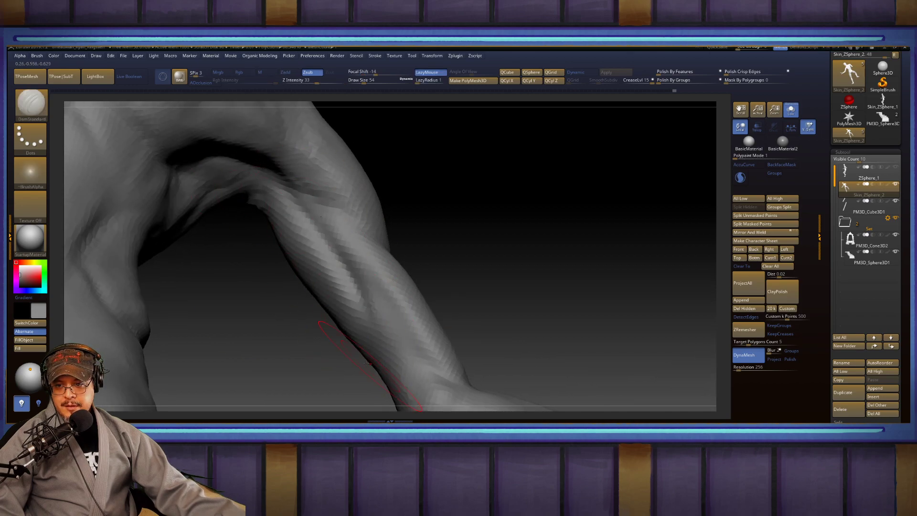
pyautogui.keyDown('alt'); pyautogui.moveTo(339, 323); pyautogui.dragTo(298, 228, button='right'); pyautogui.keyUp('alt')
pyautogui.moveTo(316, 220)
pyautogui.mouseDown()
pyautogui.moveTo(356, 292)
pyautogui.moveTo(301, 172)
pyautogui.moveTo(268, 127)
pyautogui.mouseUp()
pyautogui.moveTo(212, 210); pyautogui.dragTo(282, 197, button='right')
pyautogui.moveTo(341, 271)
pyautogui.mouseDown(button='right')
pyautogui.moveTo(403, 254)
pyautogui.moveTo(434, 275)
pyautogui.moveTo(349, 235)
pyautogui.mouseUp(button='right')
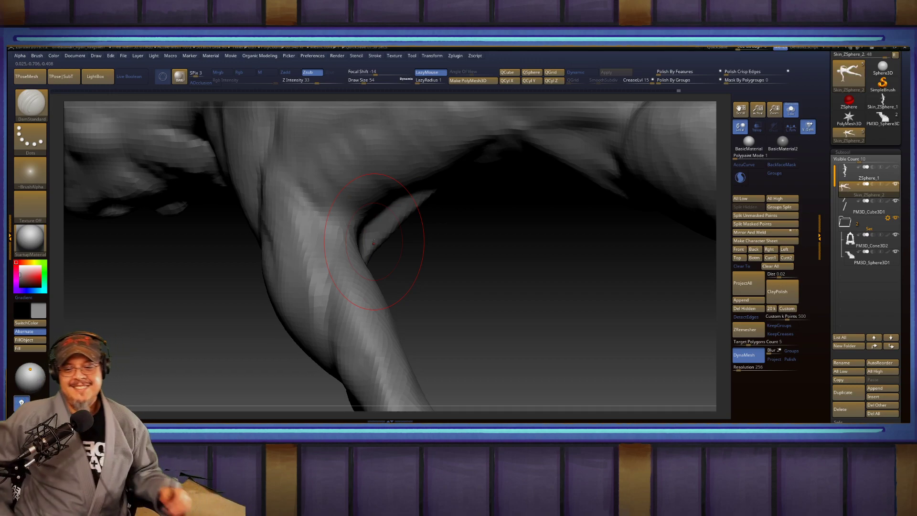
# Step: Fill out the muscle forms on the back of the extended upper arm with ClayBuildup at a draw size of 27 and smooth them
pyautogui.moveTo(462, 285)
pyautogui.mouseDown()
pyautogui.moveTo(478, 331)
pyautogui.moveTo(534, 260)
pyautogui.moveTo(540, 293)
pyautogui.mouseUp()
pyautogui.press('b')
pyautogui.press('c')
pyautogui.press('b')
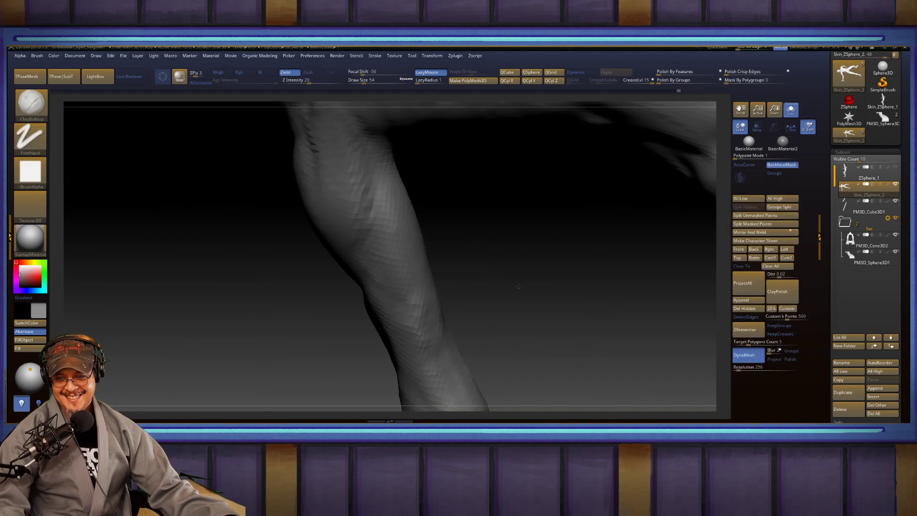
pyautogui.press('s')
pyautogui.moveTo(387, 265); pyautogui.dragTo(383, 265)
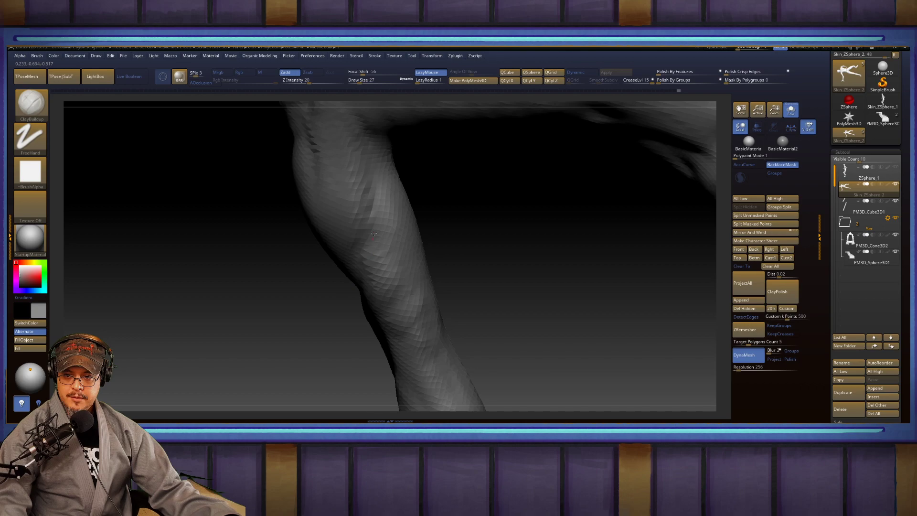
pyautogui.press('shift')
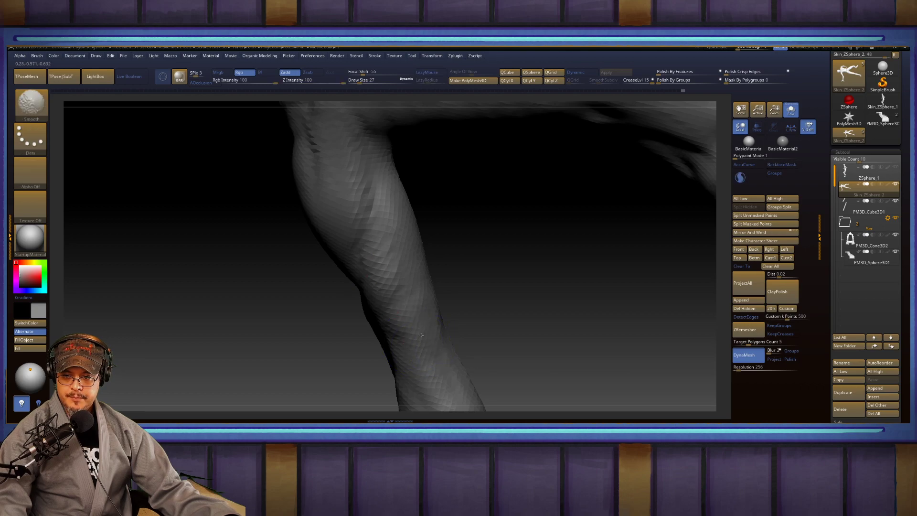
pyautogui.moveTo(474, 321); pyautogui.dragTo(535, 250)
# Step: Adjust the contour of the extended upper arm with the Move brush at a draw size of 44 and undo the last change
pyautogui.press('f')
pyautogui.moveTo(581, 272); pyautogui.dragTo(601, 218)
pyautogui.keyDown('alt'); pyautogui.moveTo(507, 253); pyautogui.dragTo(483, 342); pyautogui.keyUp('alt')
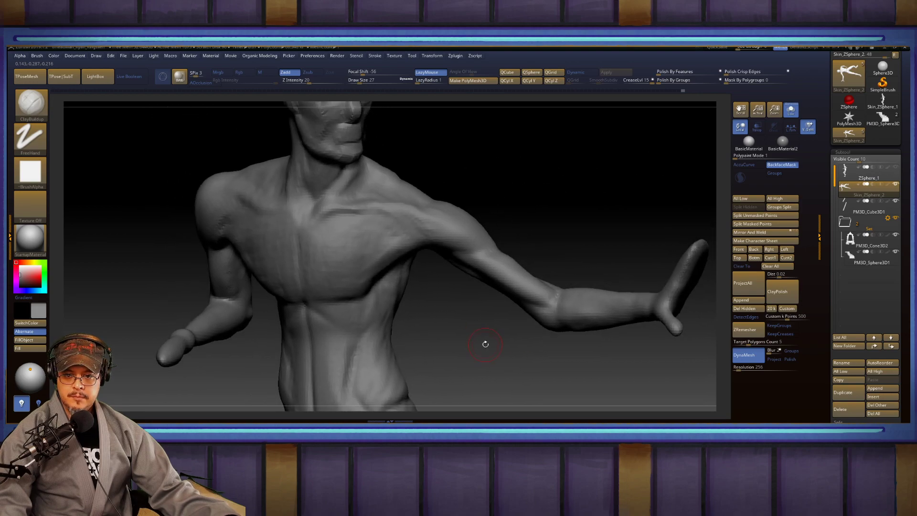
pyautogui.press('b')
pyautogui.press('m')
pyautogui.press('v')
pyautogui.moveTo(520, 219); pyautogui.dragTo(536, 235)
pyautogui.press('s')
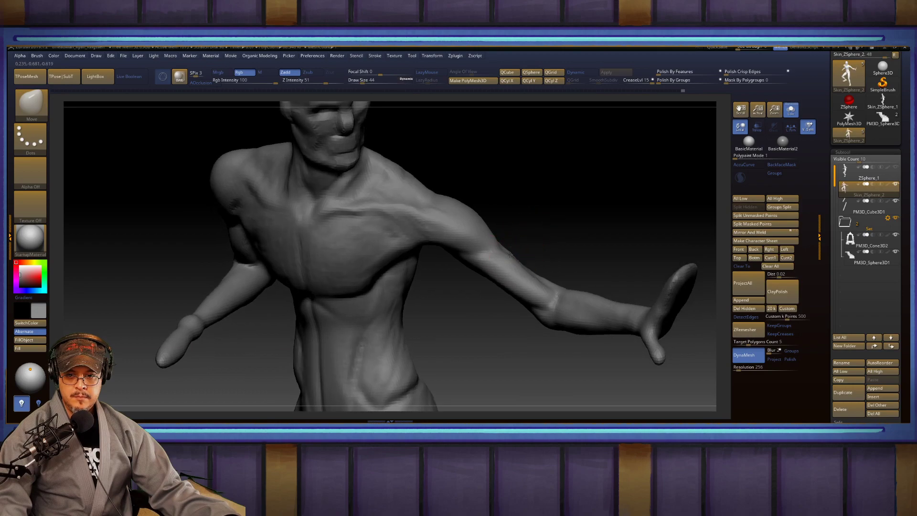
pyautogui.hotkey('ctrl', 'z')
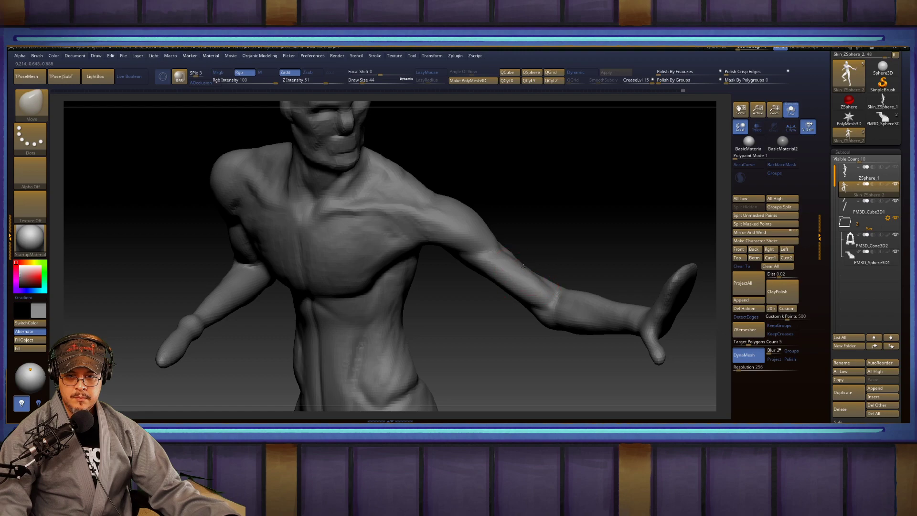
# Step: Reshape the extended arm's silhouette from front and back with the Move brush at draw sizes of 83 and 49
pyautogui.moveTo(507, 327)
pyautogui.mouseDown()
pyautogui.moveTo(494, 317)
pyautogui.moveTo(497, 301)
pyautogui.moveTo(468, 299)
pyautogui.moveTo(442, 282)
pyautogui.mouseUp()
pyautogui.press('s')
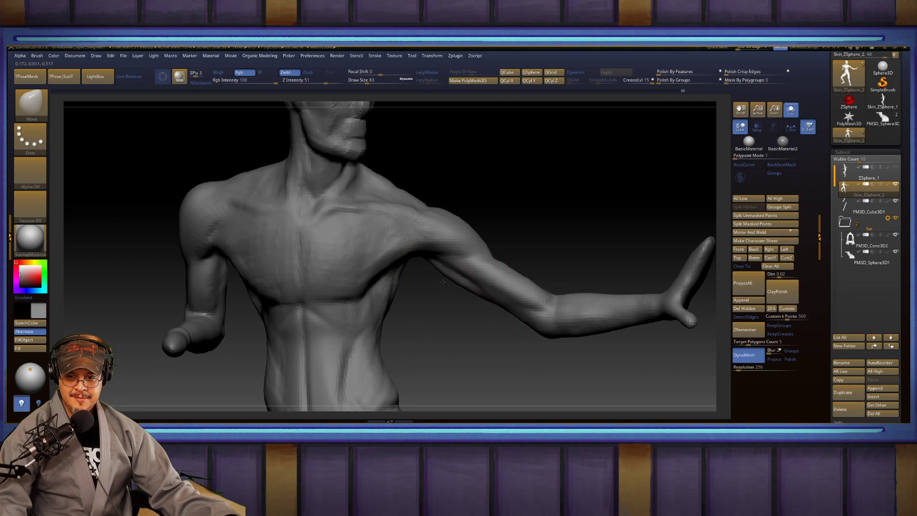
pyautogui.moveTo(501, 310)
pyautogui.mouseDown()
pyautogui.moveTo(508, 326)
pyautogui.moveTo(477, 300)
pyautogui.moveTo(561, 258)
pyautogui.mouseUp()
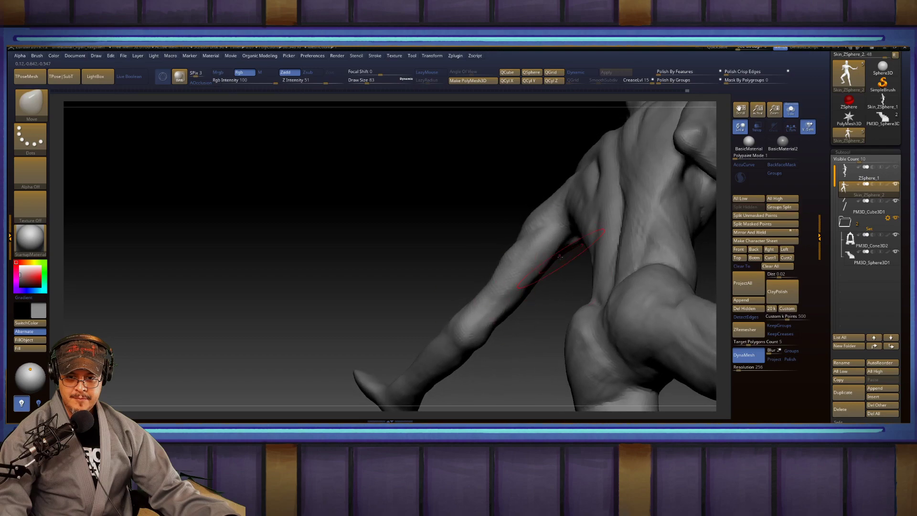
pyautogui.moveTo(551, 241); pyautogui.dragTo(547, 266, button='right')
pyautogui.press('s')
pyautogui.moveTo(547, 266); pyautogui.dragTo(545, 266)
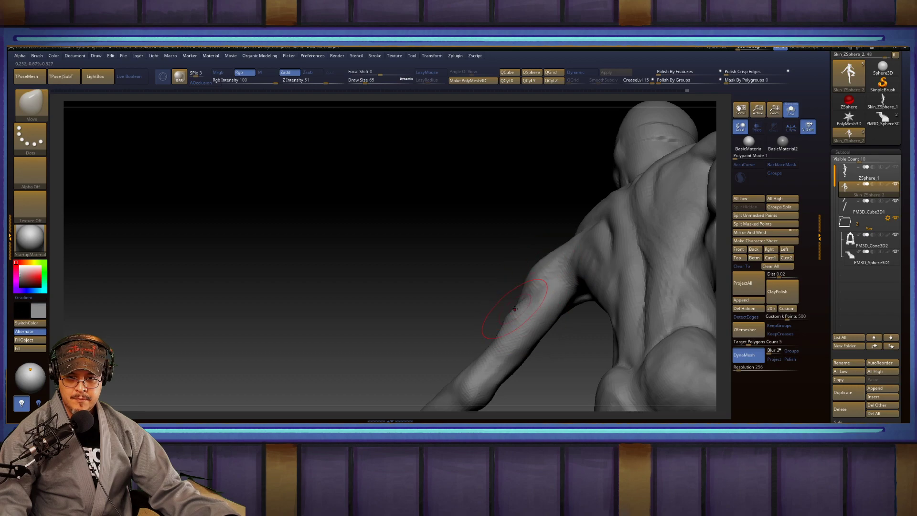
pyautogui.moveTo(489, 343); pyautogui.dragTo(573, 282)
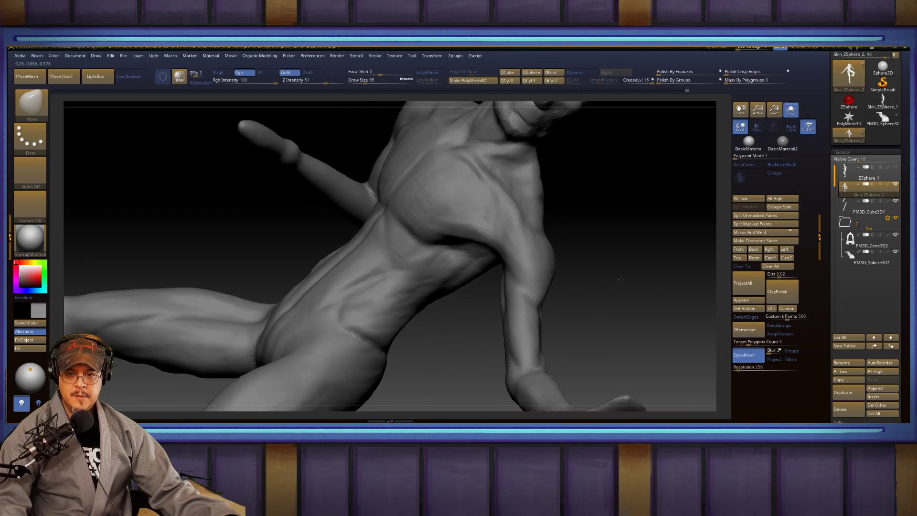
# Step: Build up the ribs and side of the torso beneath the extended arm with ClayBuildup at a draw size of 49
pyautogui.press('f')
pyautogui.moveTo(618, 245)
pyautogui.mouseDown()
pyautogui.moveTo(618, 280)
pyautogui.moveTo(544, 244)
pyautogui.moveTo(513, 375)
pyautogui.moveTo(565, 303)
pyautogui.moveTo(521, 312)
pyautogui.moveTo(640, 231)
pyautogui.moveTo(620, 225)
pyautogui.moveTo(543, 275)
pyautogui.moveTo(530, 257)
pyautogui.mouseUp()
pyautogui.press('b')
pyautogui.press('c')
pyautogui.press('b')
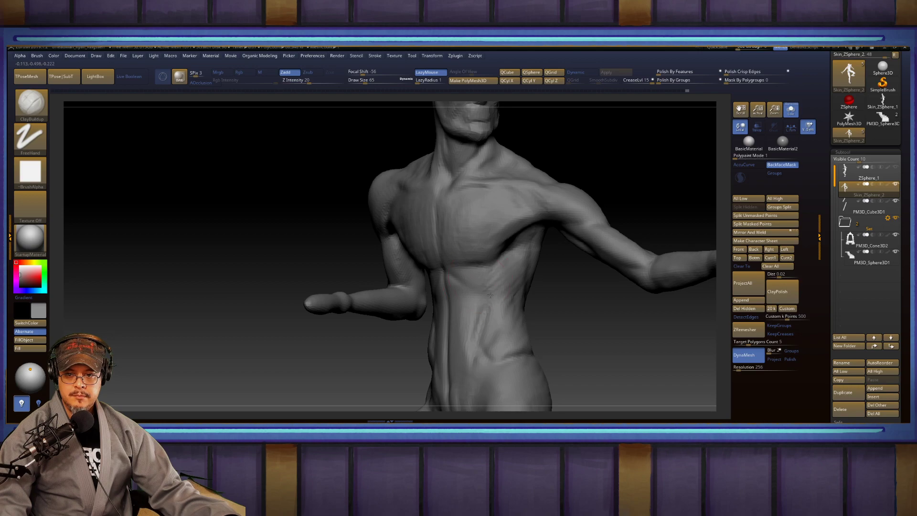
pyautogui.moveTo(482, 286); pyautogui.dragTo(499, 316)
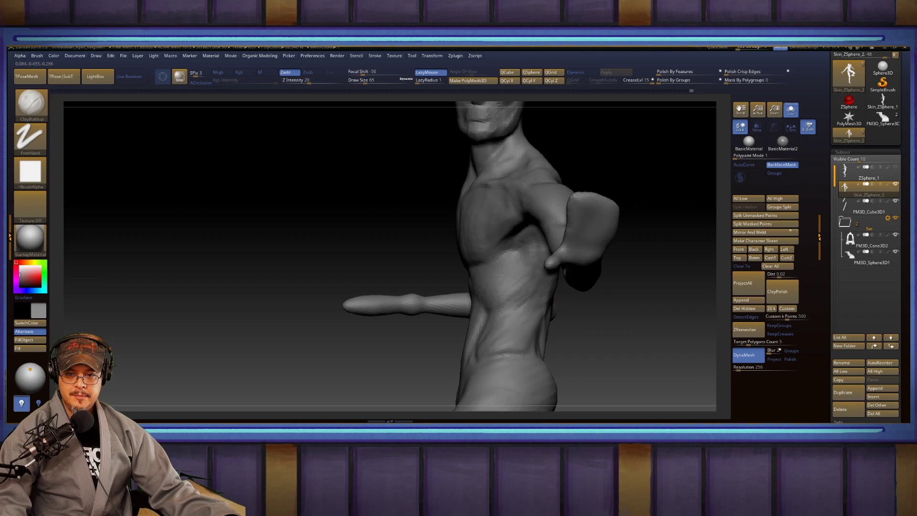
# Step: Sculpt the ribs and flank on the bent arm's side of the torso with ClayBuildup and smooth them
pyautogui.moveTo(396, 362)
pyautogui.mouseDown()
pyautogui.moveTo(595, 323)
pyautogui.moveTo(590, 265)
pyautogui.mouseUp()
pyautogui.moveTo(598, 307)
pyautogui.keyDown('alt'); pyautogui.mouseDown()
pyautogui.moveTo(627, 243)
pyautogui.moveTo(539, 258)
pyautogui.moveTo(559, 265)
pyautogui.mouseUp(); pyautogui.keyUp('alt')
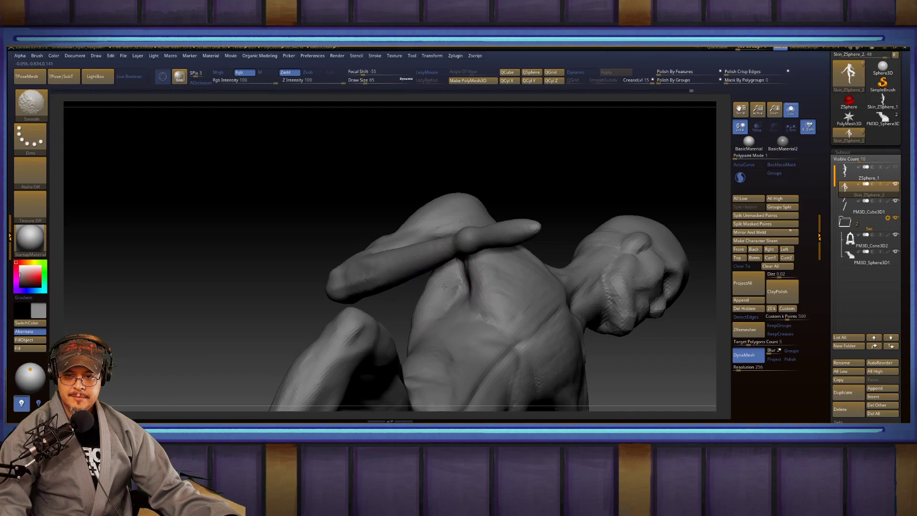
pyautogui.moveTo(597, 306); pyautogui.dragTo(709, 150)
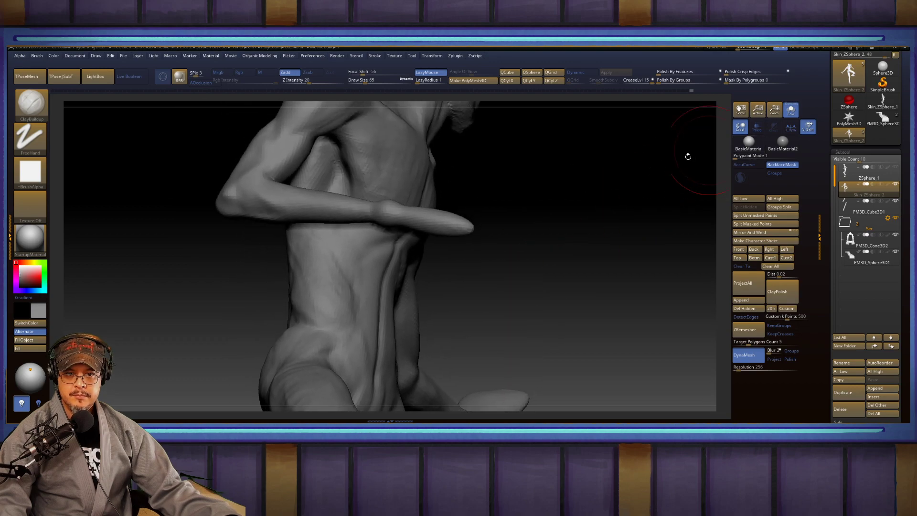
pyautogui.keyDown('ctrl'); pyautogui.keyDown('shift'); pyautogui.click(366, 303); pyautogui.keyUp('shift'); pyautogui.keyUp('ctrl')
pyautogui.keyDown('ctrl'); pyautogui.keyDown('shift'); pyautogui.click(480, 282); pyautogui.keyUp('shift'); pyautogui.keyUp('ctrl')
pyautogui.moveTo(481, 283)
pyautogui.mouseDown()
pyautogui.moveTo(500, 289)
pyautogui.moveTo(516, 342)
pyautogui.moveTo(530, 334)
pyautogui.mouseUp()
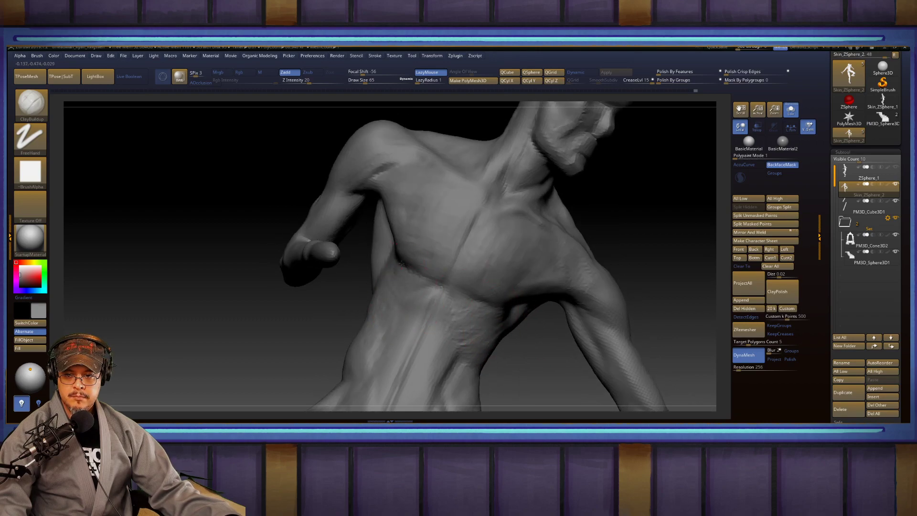
pyautogui.moveTo(312, 301)
pyautogui.mouseDown()
pyautogui.moveTo(521, 289)
pyautogui.moveTo(493, 329)
pyautogui.mouseUp()
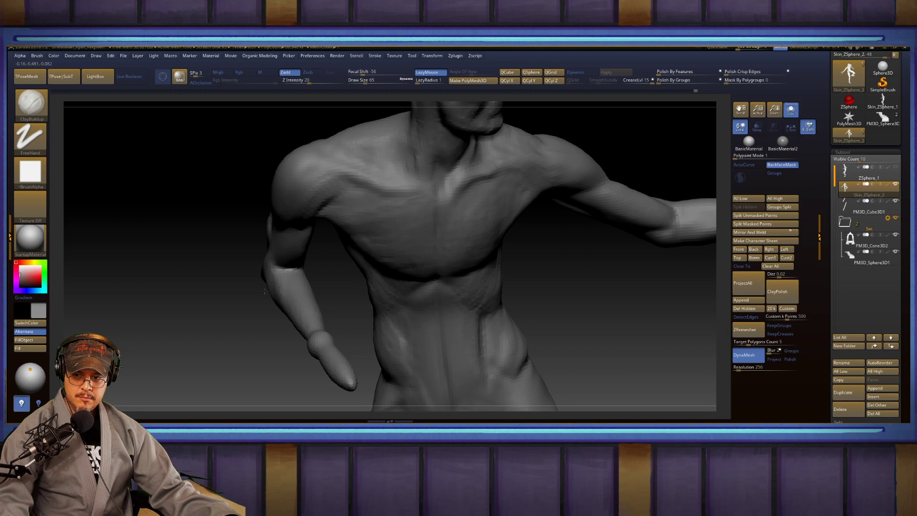
# Step: Hide the bent arm's forearm and hand and build up the ribs beneath its armpit with ClayBuildup
pyautogui.moveTo(265, 292); pyautogui.dragTo(238, 246)
pyautogui.moveTo(234, 193)
pyautogui.keyDown('ctrl'); pyautogui.keyDown('shift'); pyautogui.mouseDown()
pyautogui.moveTo(309, 252)
pyautogui.moveTo(325, 324)
pyautogui.moveTo(215, 246)
pyautogui.moveTo(218, 236)
pyautogui.moveTo(341, 323)
pyautogui.moveTo(349, 345)
pyautogui.moveTo(495, 310)
pyautogui.moveTo(359, 280)
pyautogui.mouseUp(); pyautogui.keyUp('shift'); pyautogui.keyUp('ctrl')
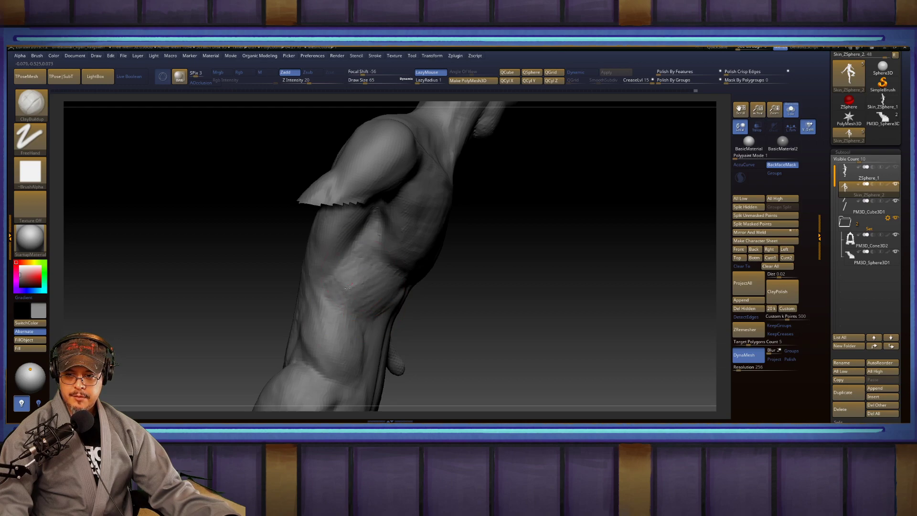
pyautogui.moveTo(539, 285); pyautogui.dragTo(454, 281)
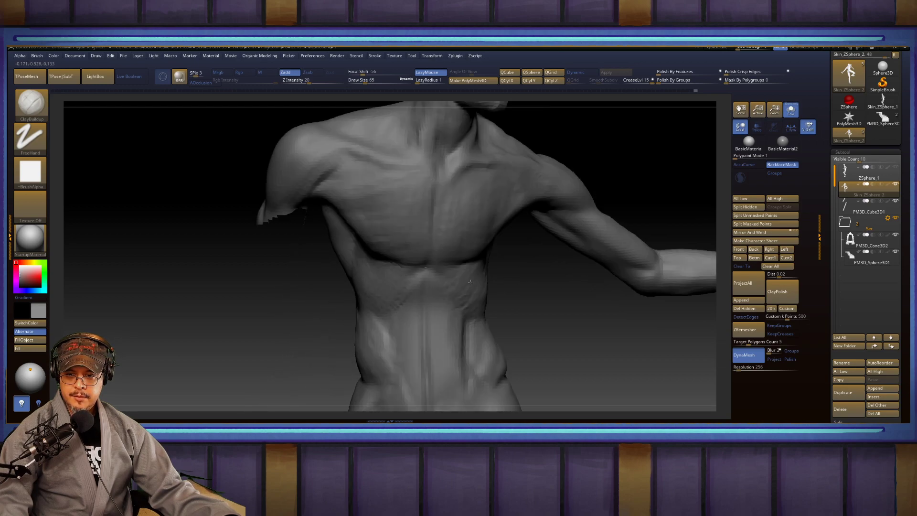
pyautogui.moveTo(525, 290); pyautogui.dragTo(402, 296)
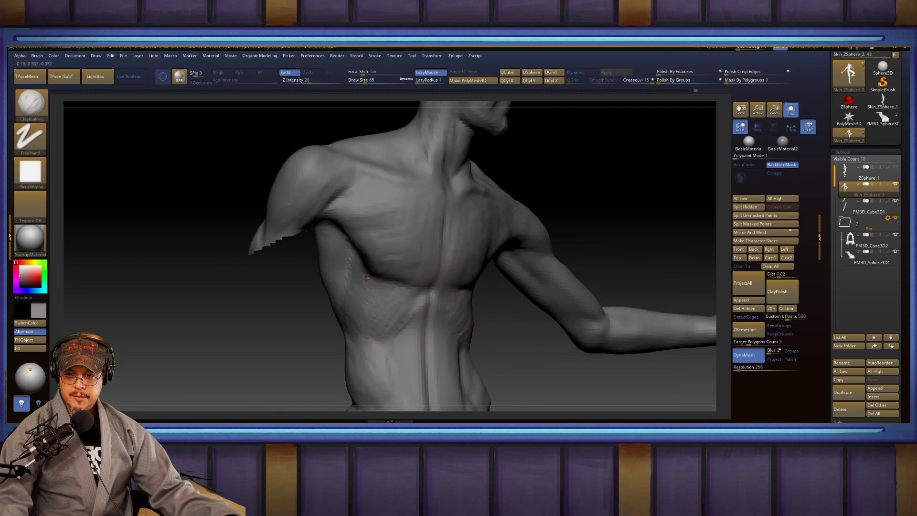
pyautogui.moveTo(364, 250)
pyautogui.mouseDown()
pyautogui.moveTo(580, 168)
pyautogui.moveTo(599, 232)
pyautogui.moveTo(578, 265)
pyautogui.moveTo(551, 367)
pyautogui.moveTo(533, 336)
pyautogui.moveTo(568, 285)
pyautogui.moveTo(547, 312)
pyautogui.moveTo(489, 272)
pyautogui.moveTo(440, 266)
pyautogui.mouseUp()
# Step: Show the polygroup wireframe and reshape the front of the chest and ribs with the Move brush at a draw size of 90
pyautogui.press('b')
pyautogui.press('m')
pyautogui.press('v')
pyautogui.hotkey('shift', 'f')
pyautogui.keyDown('alt'); pyautogui.moveTo(579, 213); pyautogui.dragTo(583, 273); pyautogui.keyUp('alt')
pyautogui.press('s')
pyautogui.moveTo(372, 290); pyautogui.dragTo(383, 291)
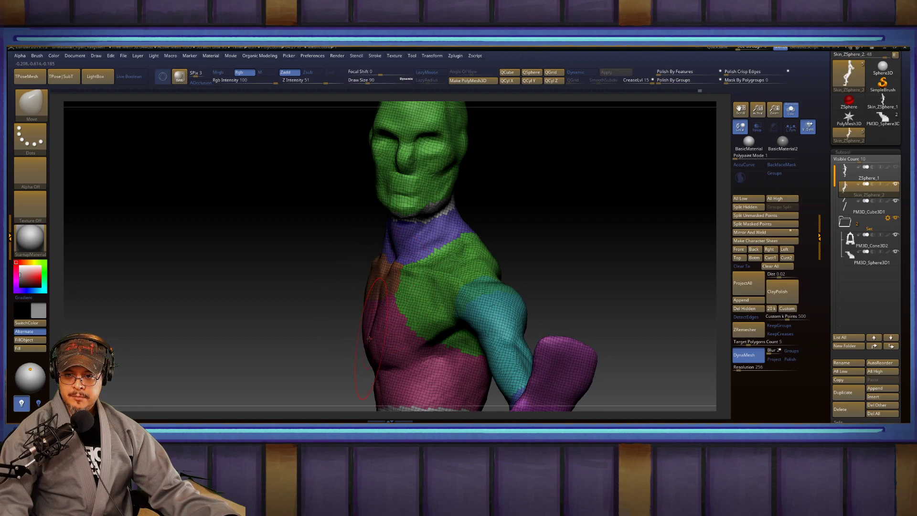
pyautogui.moveTo(341, 282); pyautogui.dragTo(444, 277)
pyautogui.keyDown('alt'); pyautogui.moveTo(508, 284); pyautogui.dragTo(549, 263); pyautogui.keyUp('alt')
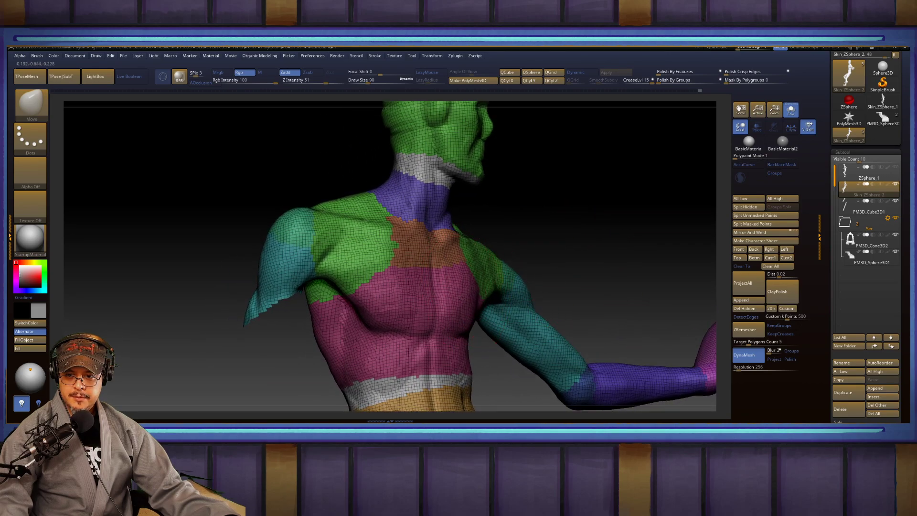
# Step: Refine the ribs and armpit on the bent arm's side with the Move brush at a draw size of 56
pyautogui.moveTo(555, 265); pyautogui.dragTo(604, 266)
pyautogui.press('s')
pyautogui.moveTo(518, 268); pyautogui.dragTo(514, 270)
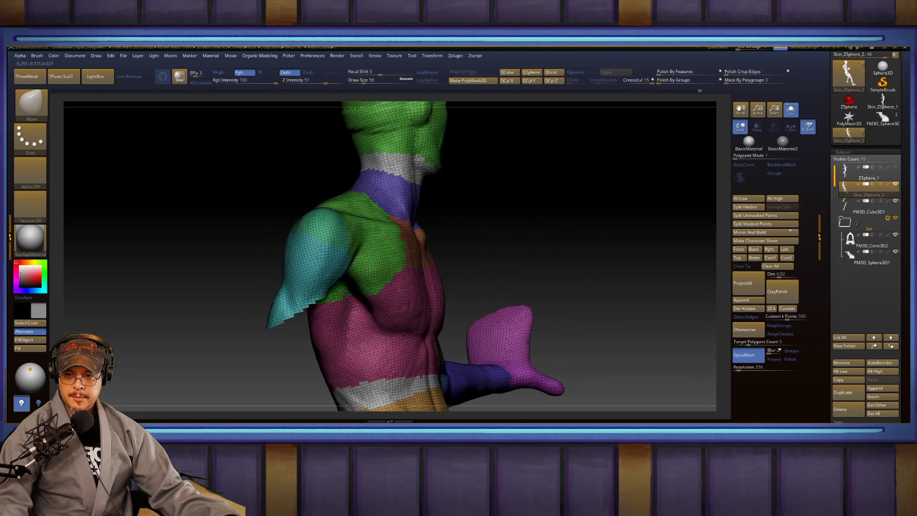
pyautogui.press('shift')
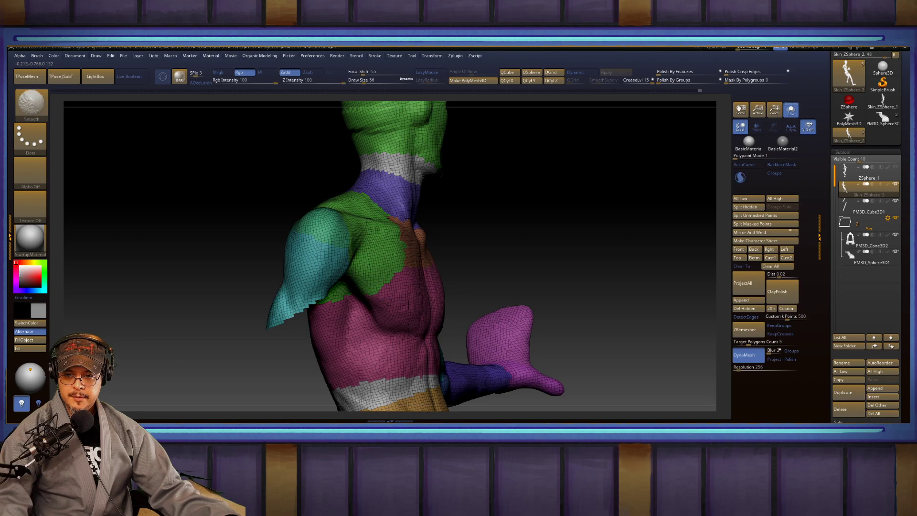
pyautogui.moveTo(502, 267); pyautogui.dragTo(406, 270)
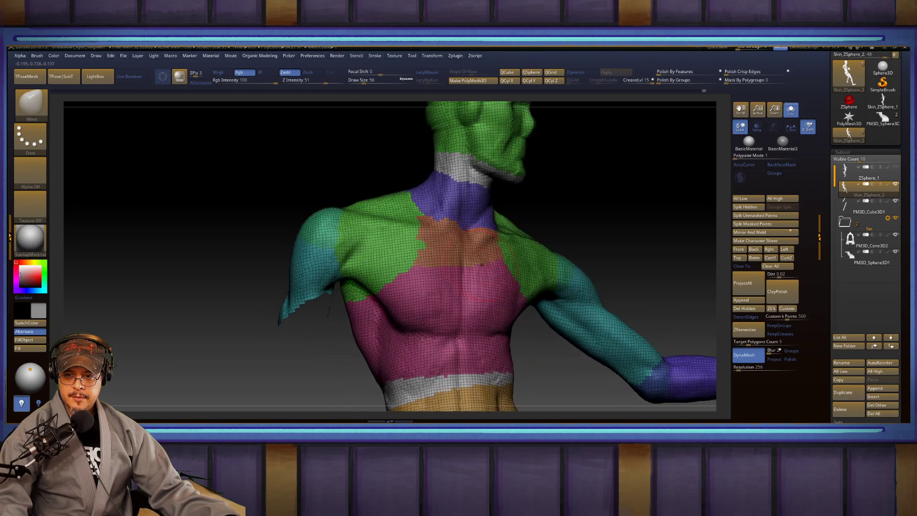
# Step: Sharpen the creases beneath the pectorals and at the extended arm's armpit with DamStandard at a draw size of 56, and smooth them
pyautogui.press('b')
pyautogui.press('d')
pyautogui.press('s')
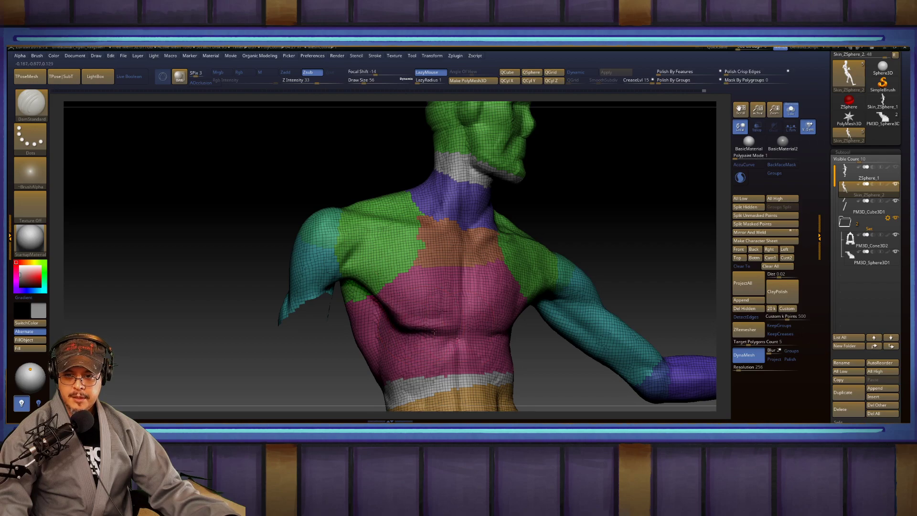
pyautogui.press('shift')
pyautogui.moveTo(544, 353)
pyautogui.mouseDown()
pyautogui.moveTo(502, 354)
pyautogui.moveTo(497, 329)
pyautogui.mouseUp()
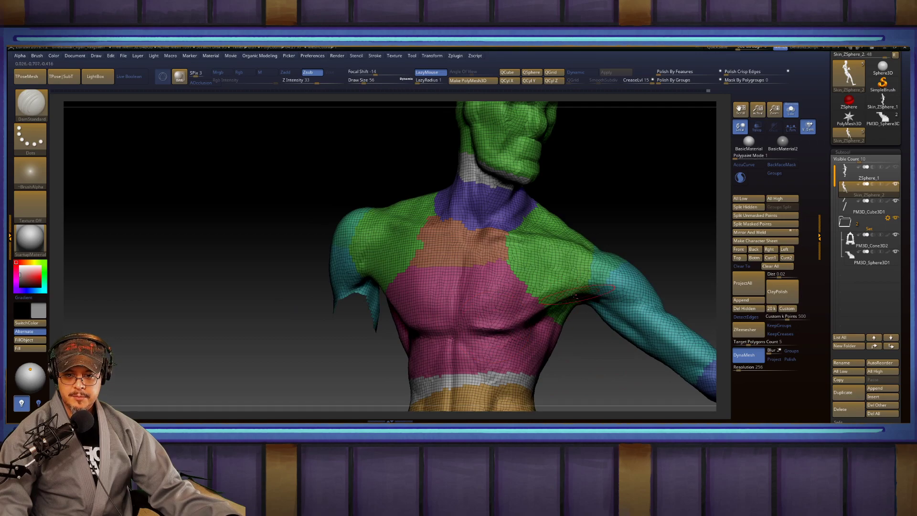
pyautogui.moveTo(599, 291); pyautogui.dragTo(552, 309)
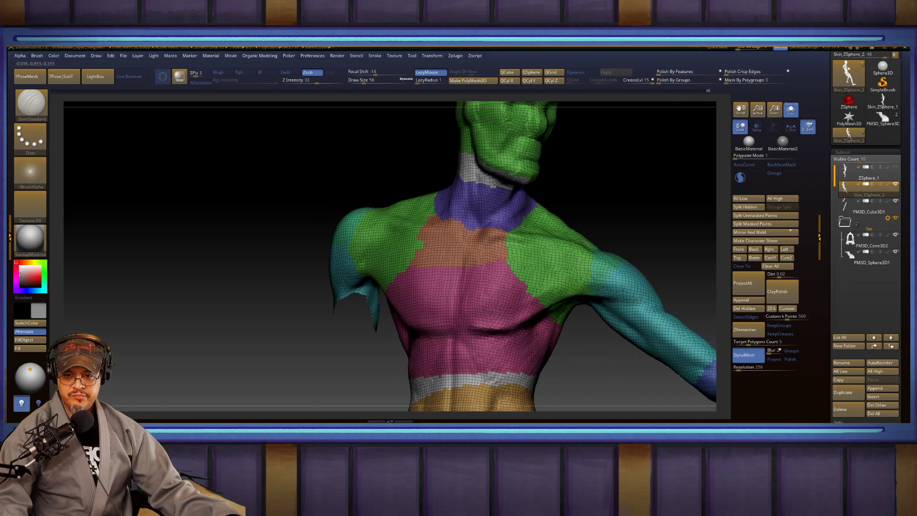
pyautogui.moveTo(489, 329)
pyautogui.keyDown('shift'); pyautogui.mouseDown()
pyautogui.moveTo(479, 313)
pyautogui.moveTo(467, 330)
pyautogui.mouseUp(); pyautogui.keyUp('shift')
pyautogui.moveTo(457, 324); pyautogui.dragTo(429, 322, button='right')
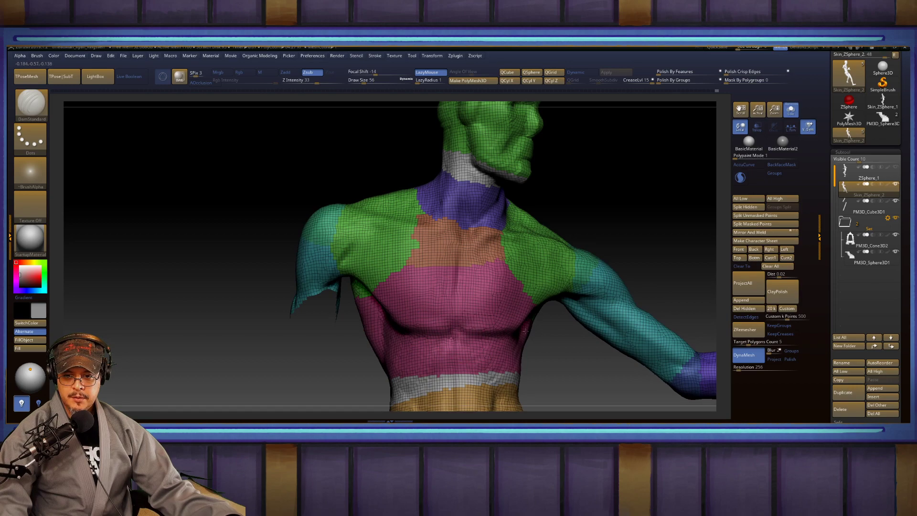
pyautogui.press('shift')
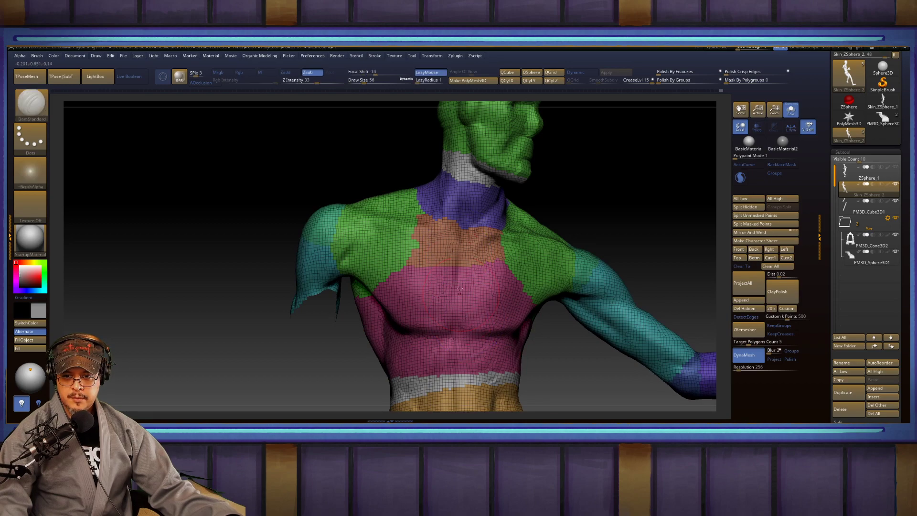
# Step: Unhide the bent arm's forearm and hand, leave Solo mode to show the full scene, and turn off the polygroup wireframe
pyautogui.press('f')
pyautogui.moveTo(564, 300); pyautogui.dragTo(547, 313, button='right')
pyautogui.keyDown('ctrl'); pyautogui.keyDown('shift'); pyautogui.click(543, 311); pyautogui.keyUp('shift'); pyautogui.keyUp('ctrl')
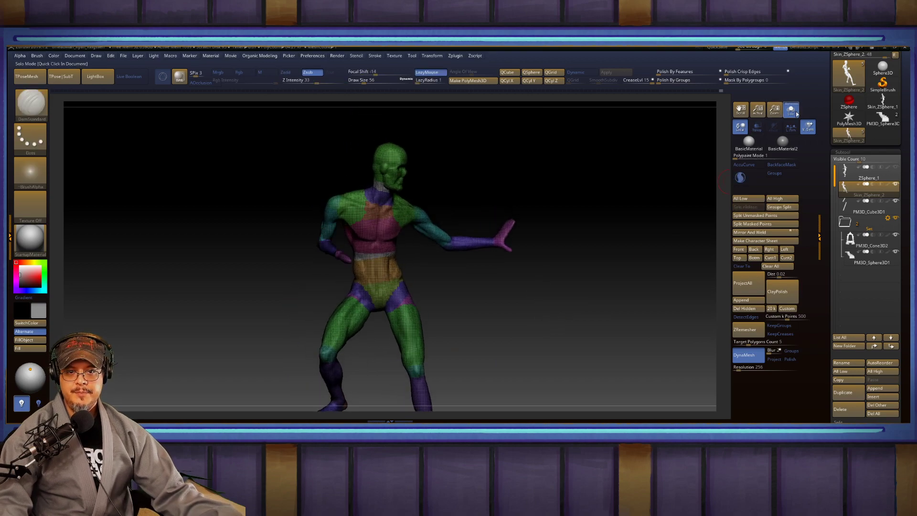
pyautogui.click(791, 110)
pyautogui.moveTo(659, 179); pyautogui.dragTo(641, 177, button='right')
pyautogui.hotkey('shift', 'f')
pyautogui.moveTo(640, 233); pyautogui.dragTo(629, 252, button='right')
pyautogui.press('f')
pyautogui.moveTo(635, 288)
pyautogui.keyDown('alt'); pyautogui.mouseDown(button='right')
pyautogui.moveTo(637, 254)
pyautogui.moveTo(645, 282)
pyautogui.mouseUp(button='right'); pyautogui.keyUp('alt')
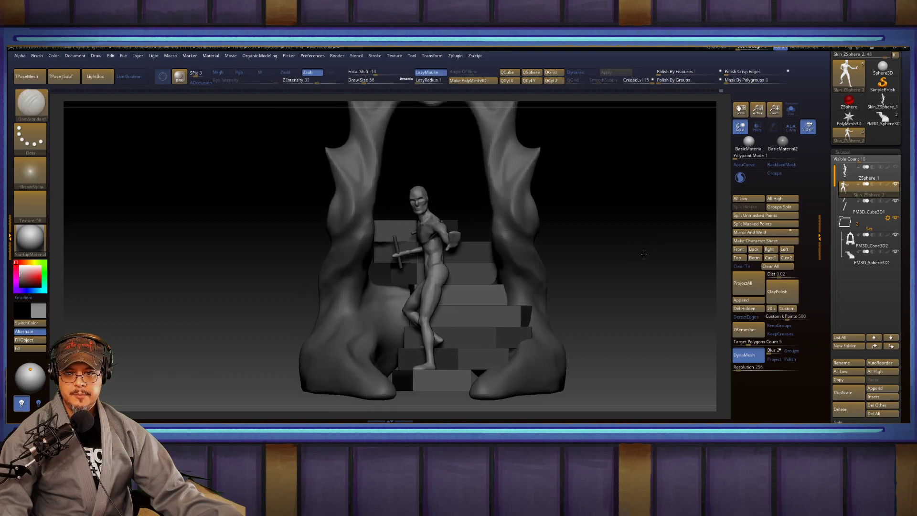
# Step: Smooth the extended arm's shoulder and build up the adjoining chest with ClayBuildup at a draw size of 101
pyautogui.keyDown('alt'); pyautogui.moveTo(653, 202); pyautogui.dragTo(663, 231, button='right'); pyautogui.keyUp('alt')
pyautogui.moveTo(656, 273)
pyautogui.keyDown('ctrl'); pyautogui.mouseDown(button='right')
pyautogui.moveTo(651, 266)
pyautogui.moveTo(674, 286)
pyautogui.moveTo(664, 288)
pyautogui.moveTo(677, 288)
pyautogui.moveTo(665, 303)
pyautogui.moveTo(532, 305)
pyautogui.moveTo(554, 305)
pyautogui.mouseUp(button='right'); pyautogui.keyUp('ctrl')
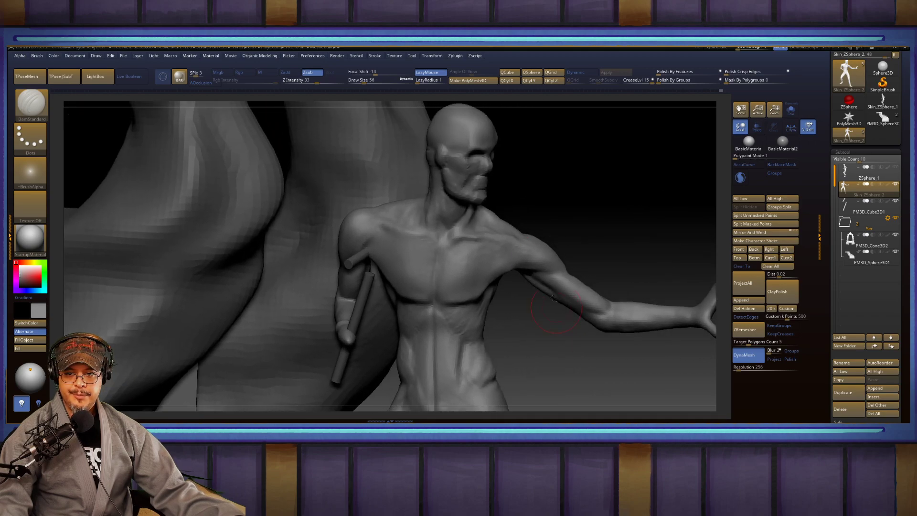
pyautogui.keyDown('shift'); pyautogui.moveTo(508, 257); pyautogui.dragTo(514, 267); pyautogui.keyUp('shift')
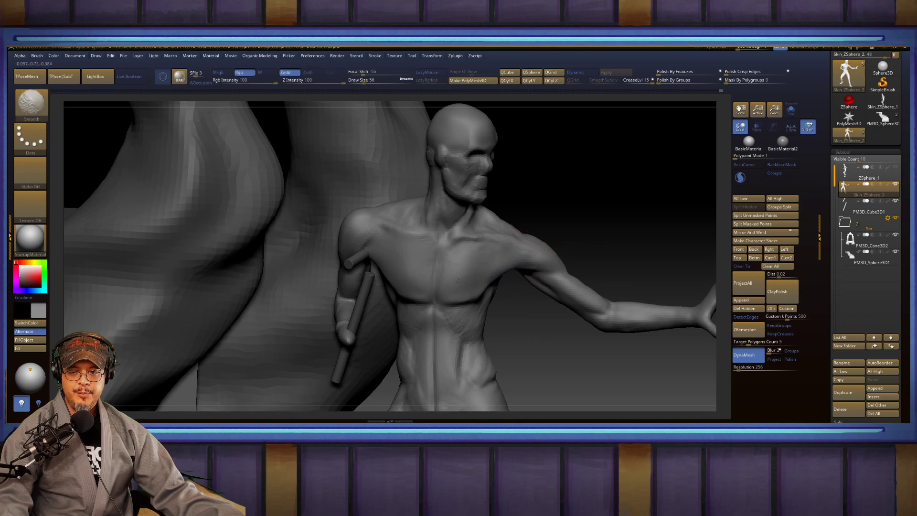
pyautogui.press('b')
pyautogui.press('c')
pyautogui.press('b')
pyautogui.press('s')
pyautogui.moveTo(495, 256); pyautogui.dragTo(500, 256)
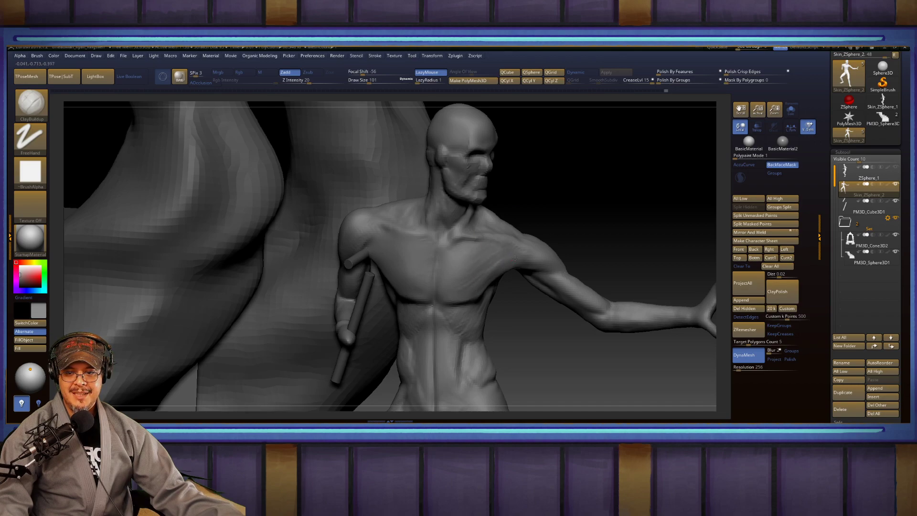
pyautogui.moveTo(635, 353); pyautogui.dragTo(592, 324)
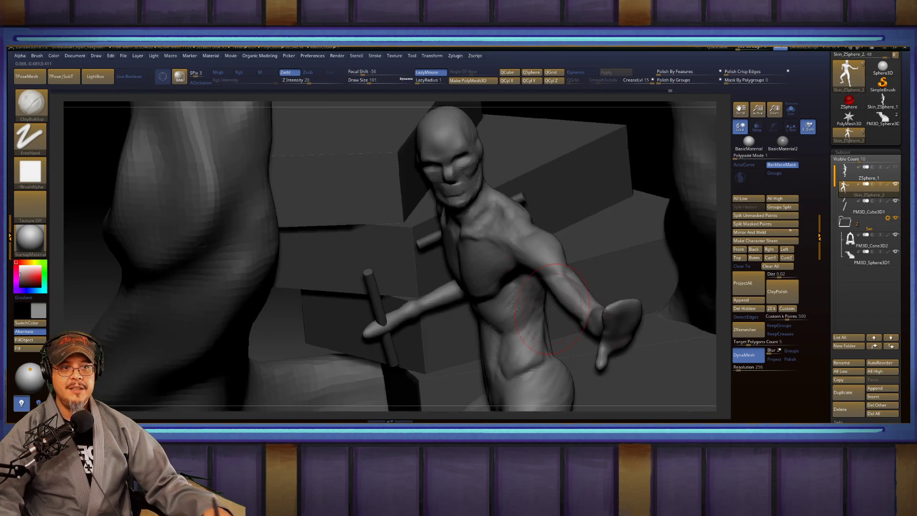
pyautogui.hotkey('alt', 'Tab')
pyautogui.hotkey('alt', 'Tab')
pyautogui.hotkey('alt', 'Tab')
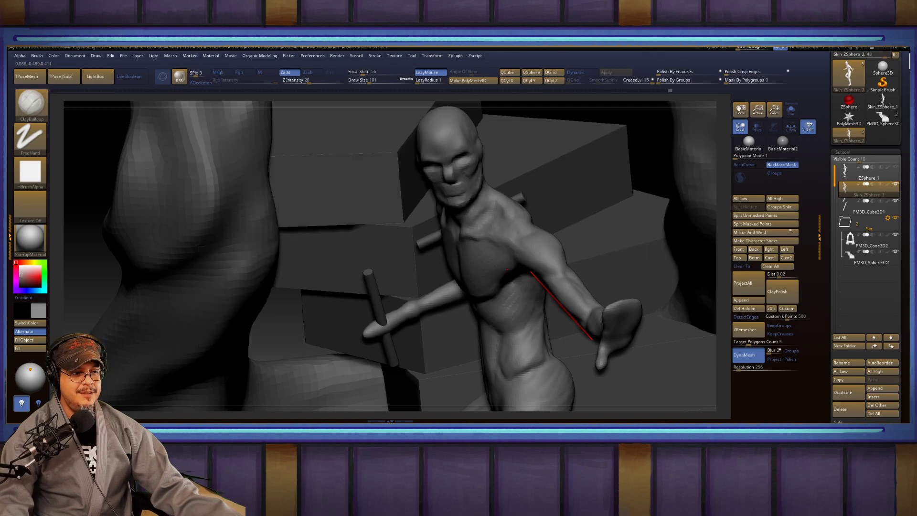